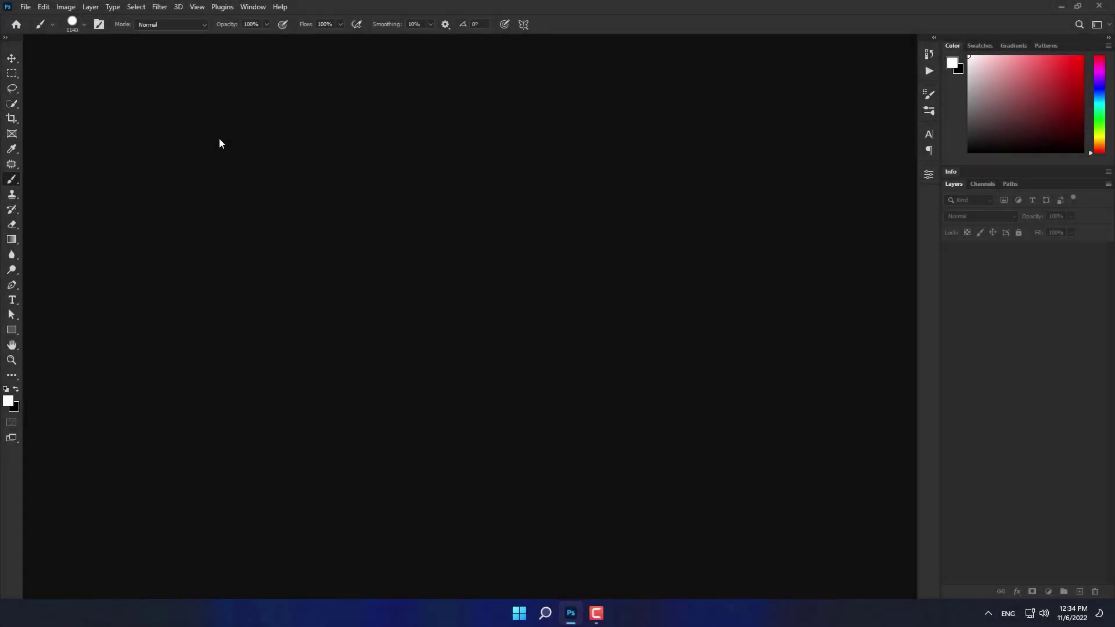
Open Girl.jpg from the New folder on the Desktop.
{"action": "left_click", "coordinate": [26, 7]}
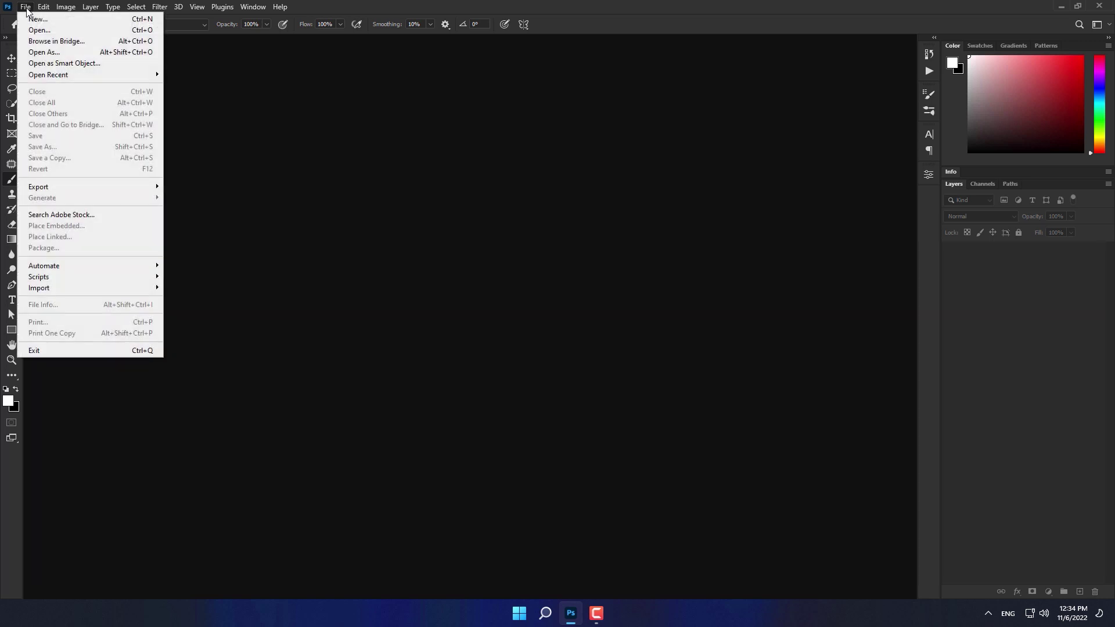
{"action": "left_click", "coordinate": [35, 30]}
{"action": "left_click", "coordinate": [133, 103]}
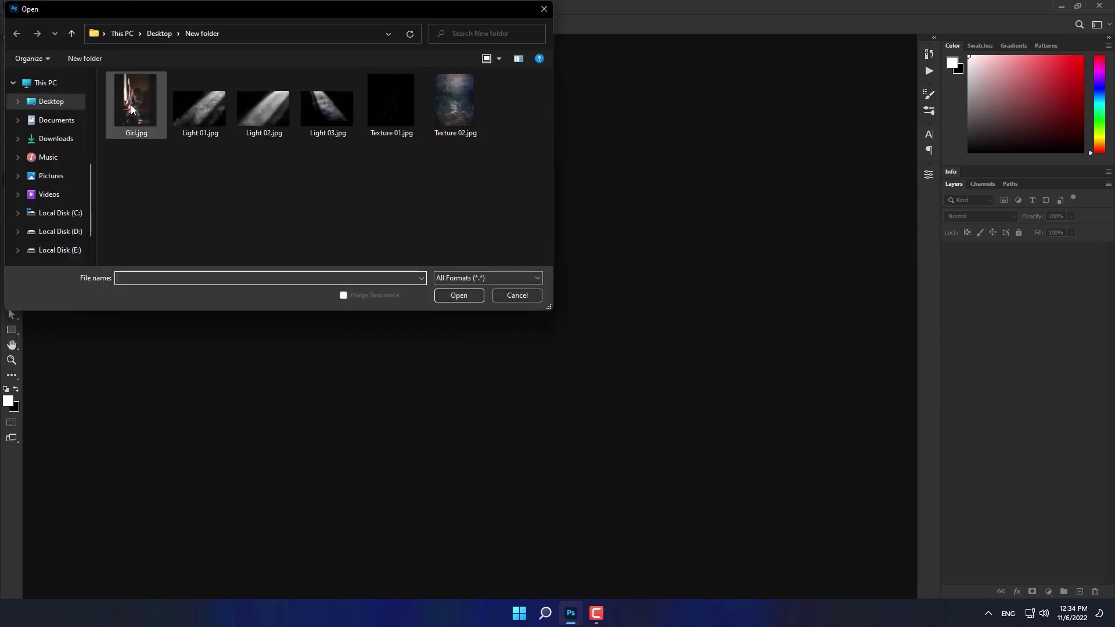
{"action": "left_click", "coordinate": [456, 296]}
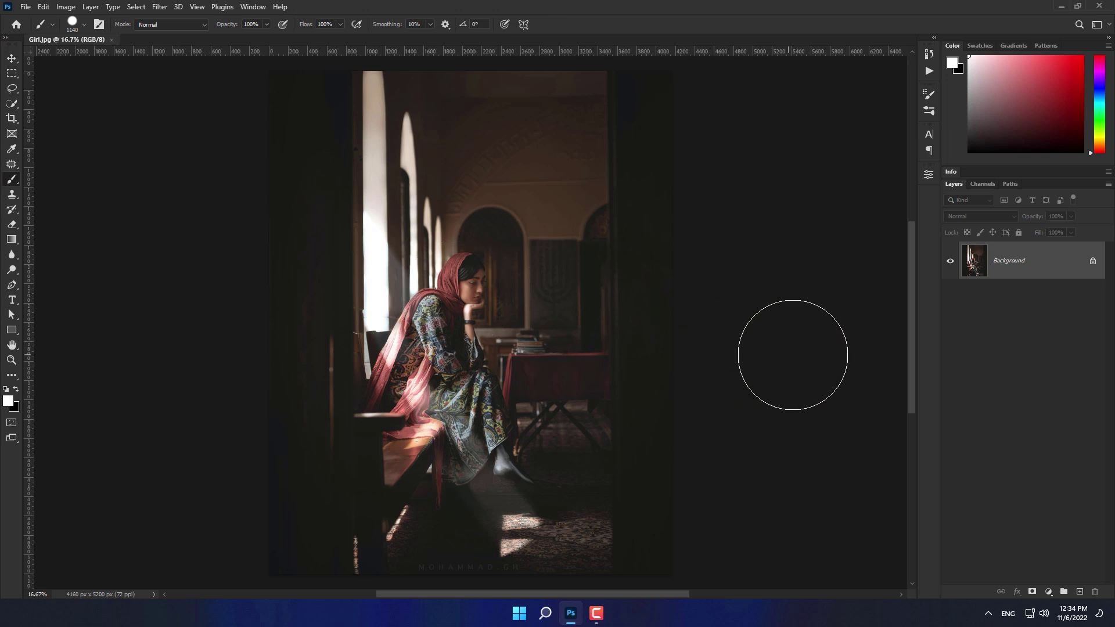
Make two copies of the Background layer, then select Background copy to work on.
{"action": "left_click_drag", "start_coordinate": [1065, 266], "coordinate": [1079, 591]}
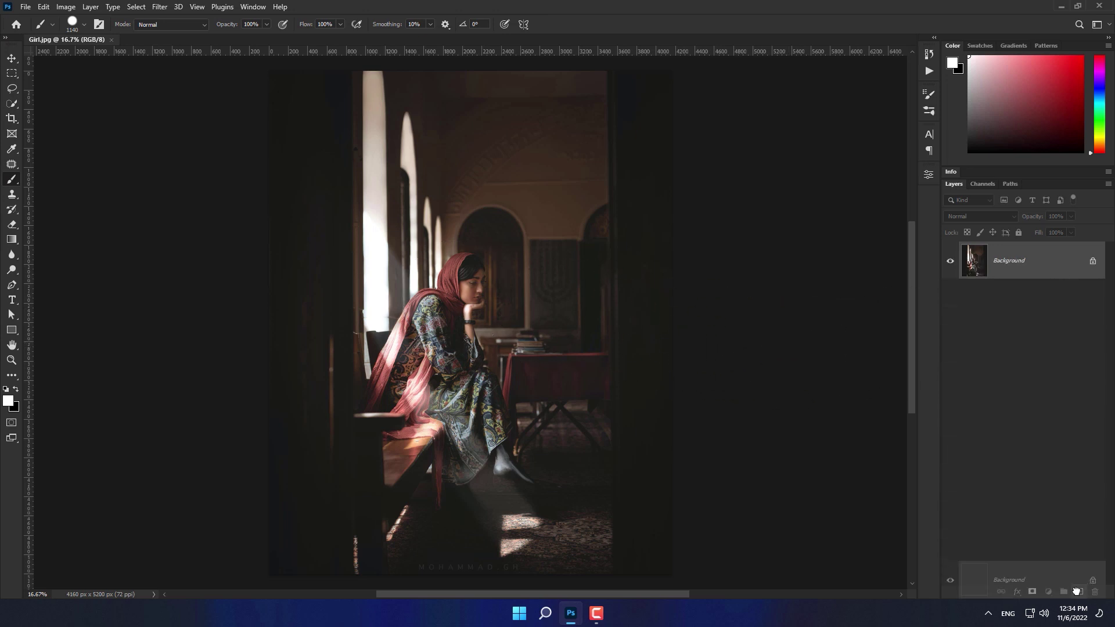
{"action": "left_click_drag", "start_coordinate": [1052, 264], "coordinate": [1080, 591]}
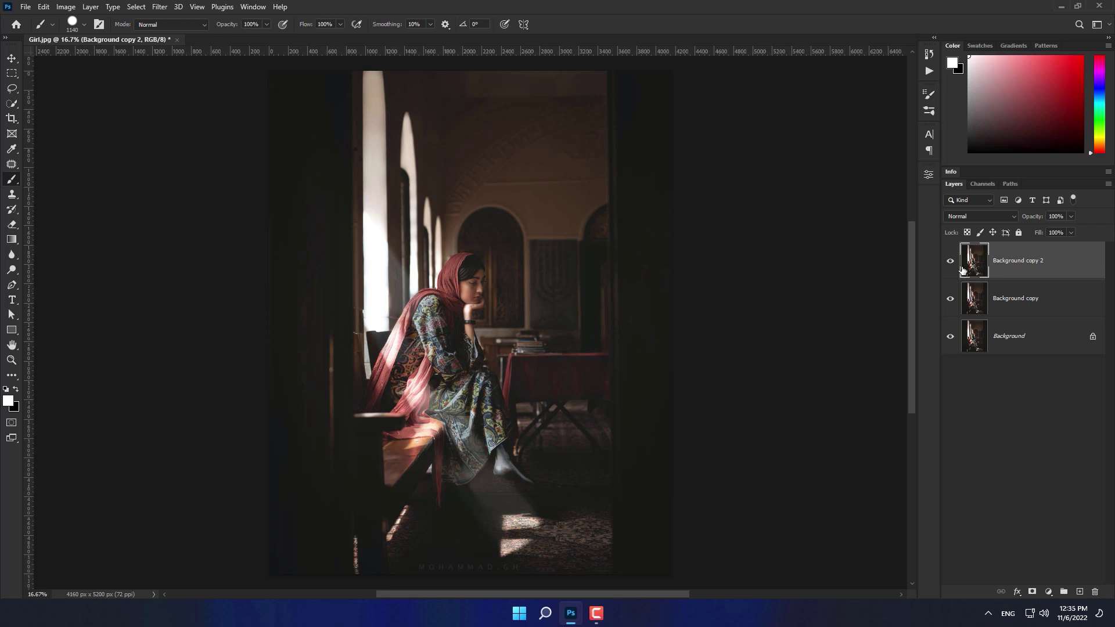
{"action": "left_click", "coordinate": [1014, 300]}
Add a Curves 1 layer lowering highlights and midtones, then select Background copy 2.
{"action": "left_click", "coordinate": [1048, 592]}
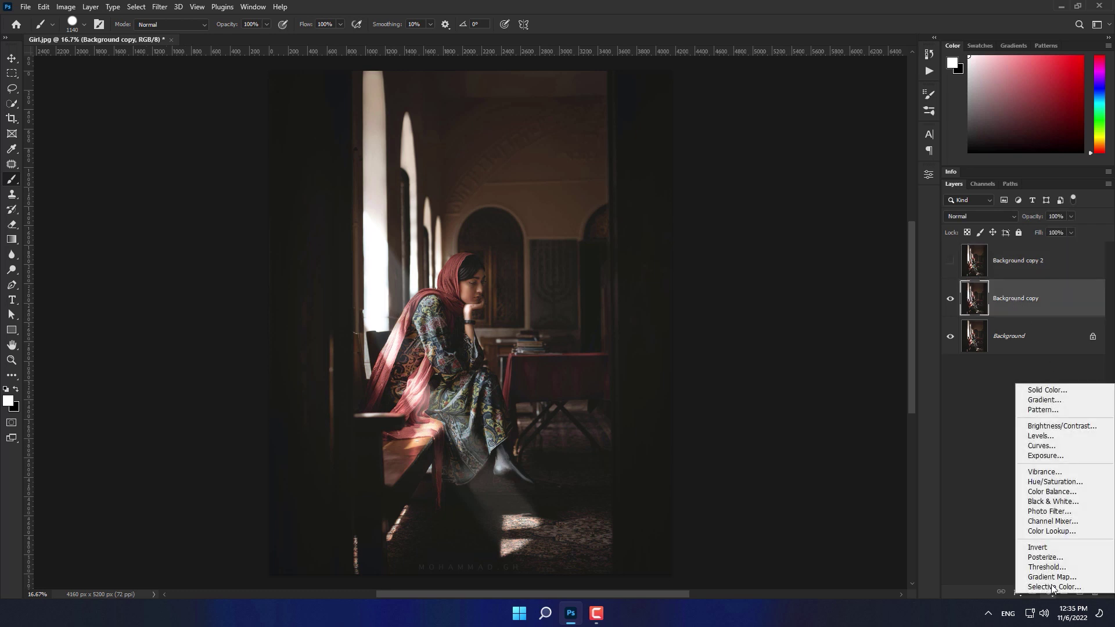
{"action": "left_click", "coordinate": [1051, 445]}
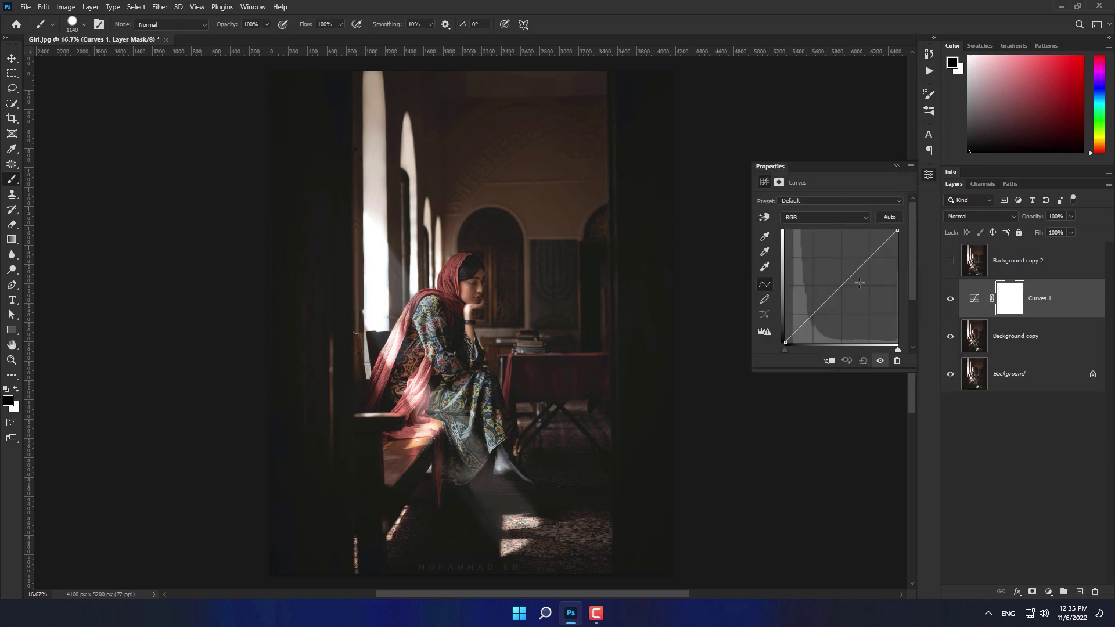
{"action": "left_click_drag", "start_coordinate": [898, 231], "coordinate": [907, 258]}
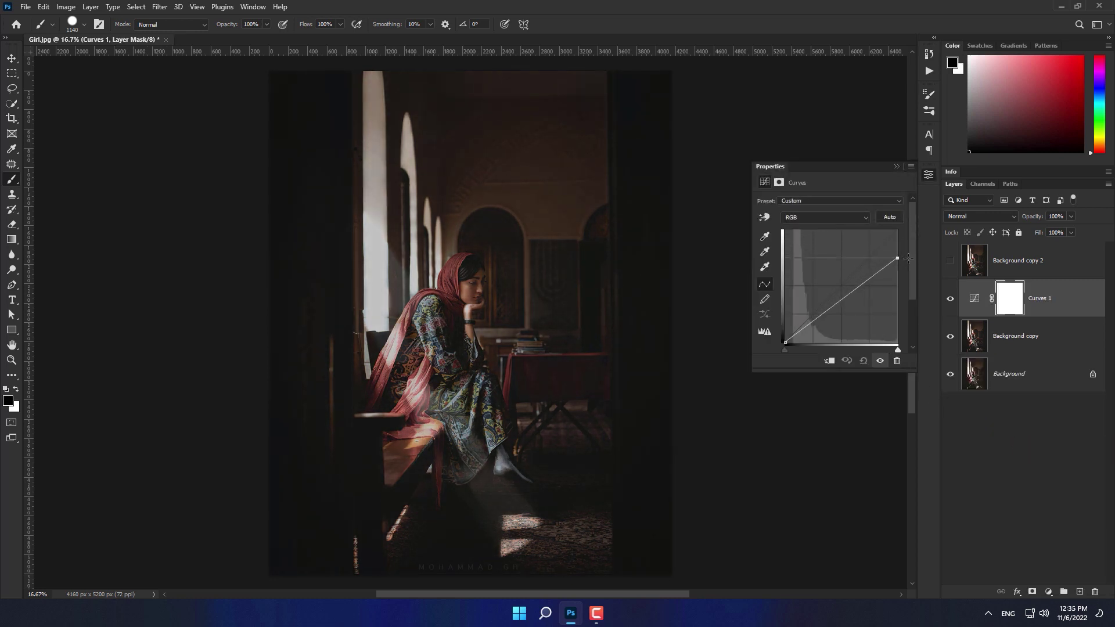
{"action": "left_click_drag", "start_coordinate": [843, 302], "coordinate": [841, 307]}
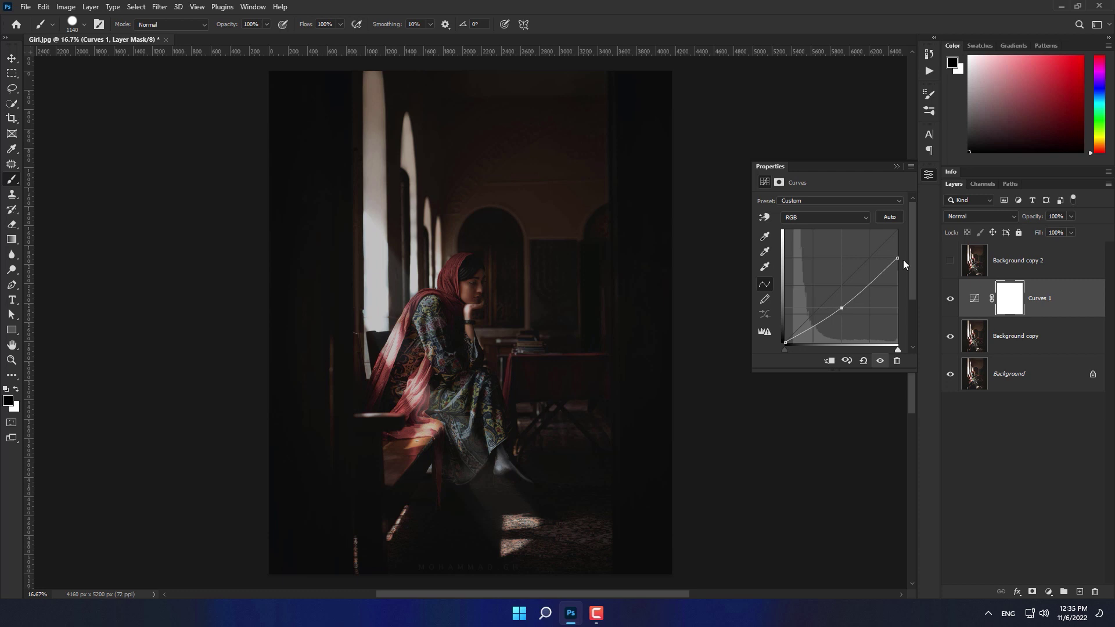
{"action": "left_click_drag", "start_coordinate": [898, 258], "coordinate": [898, 256]}
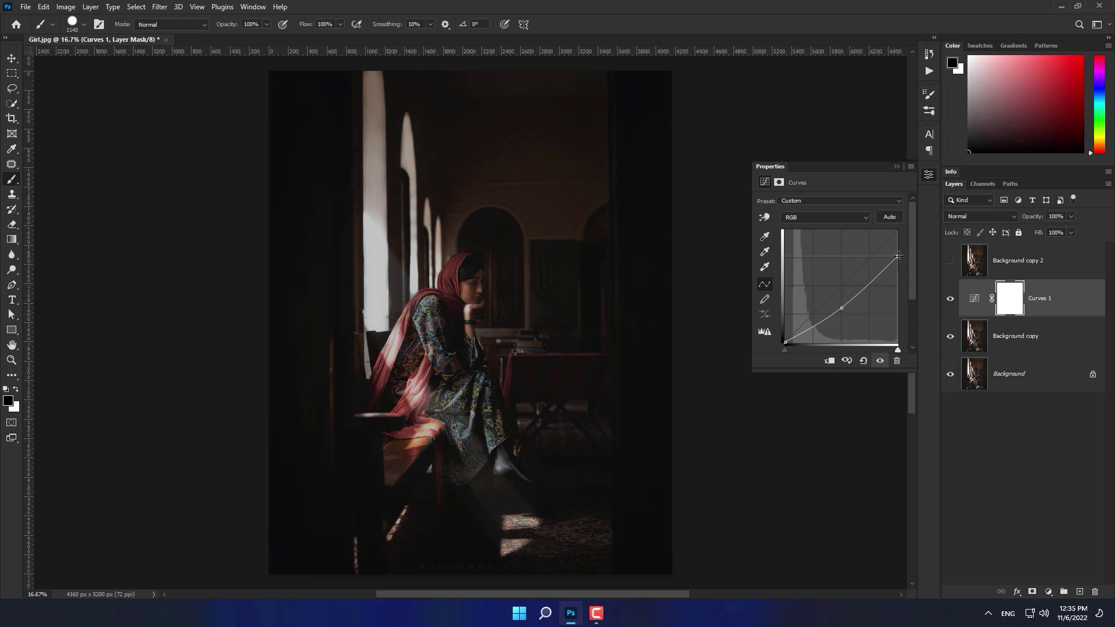
{"action": "left_click", "coordinate": [896, 167]}
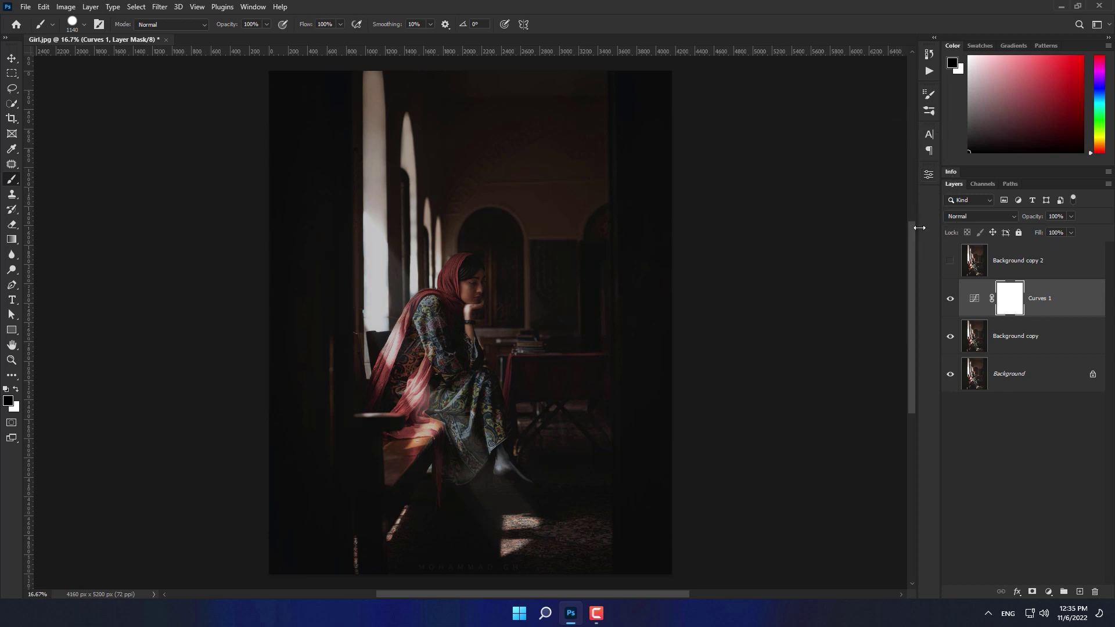
{"action": "left_click", "coordinate": [1062, 268]}
{"action": "key", "text": "ctrl+comma"}
Convert Background copy 2 to a smart object and move it below Curves 1.
{"action": "right_click", "coordinate": [1065, 264]}
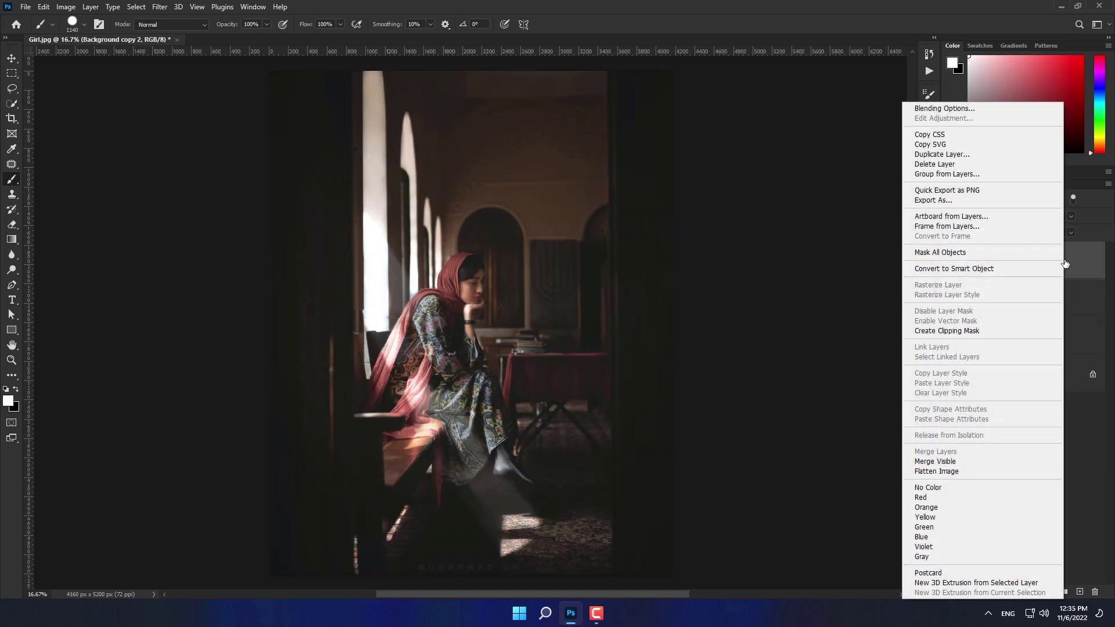
{"action": "left_click", "coordinate": [995, 267]}
{"action": "left_click_drag", "start_coordinate": [1053, 270], "coordinate": [1035, 303]}
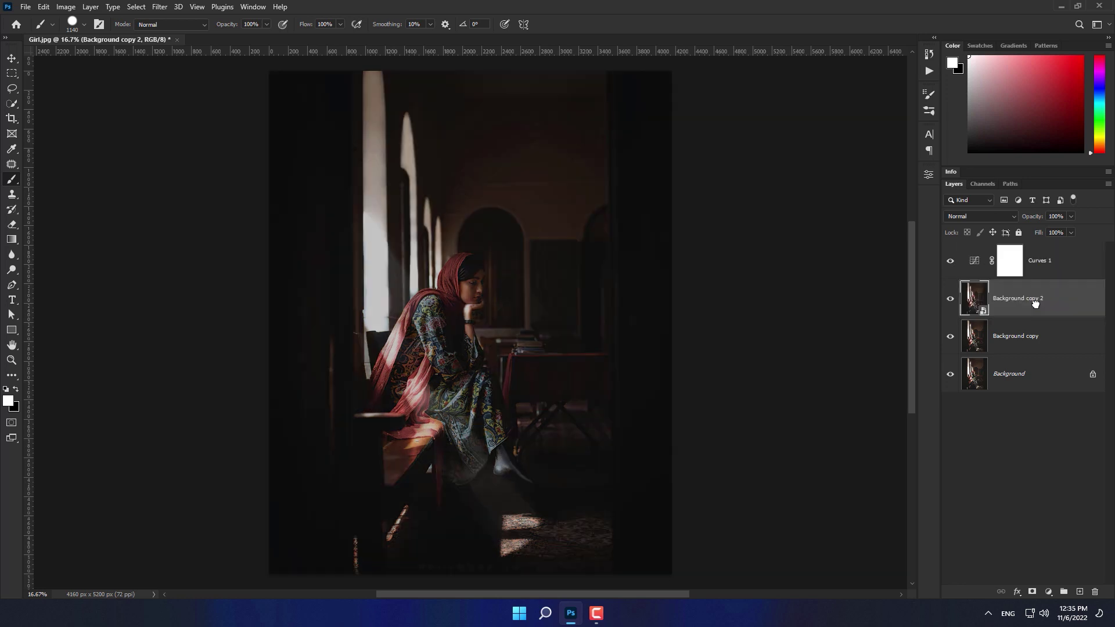
Apply a 15-pixel Gaussian Blur smart filter to Background copy 2.
{"action": "left_click", "coordinate": [160, 7]}
{"action": "mouse_move", "coordinate": [223, 155]}
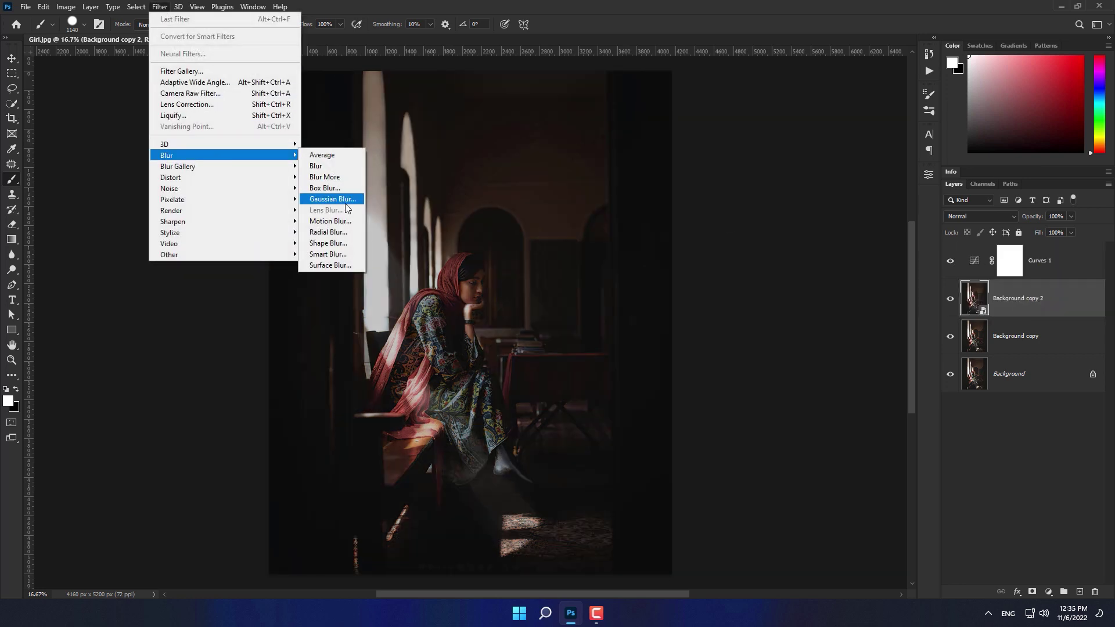
{"action": "left_click", "coordinate": [332, 200]}
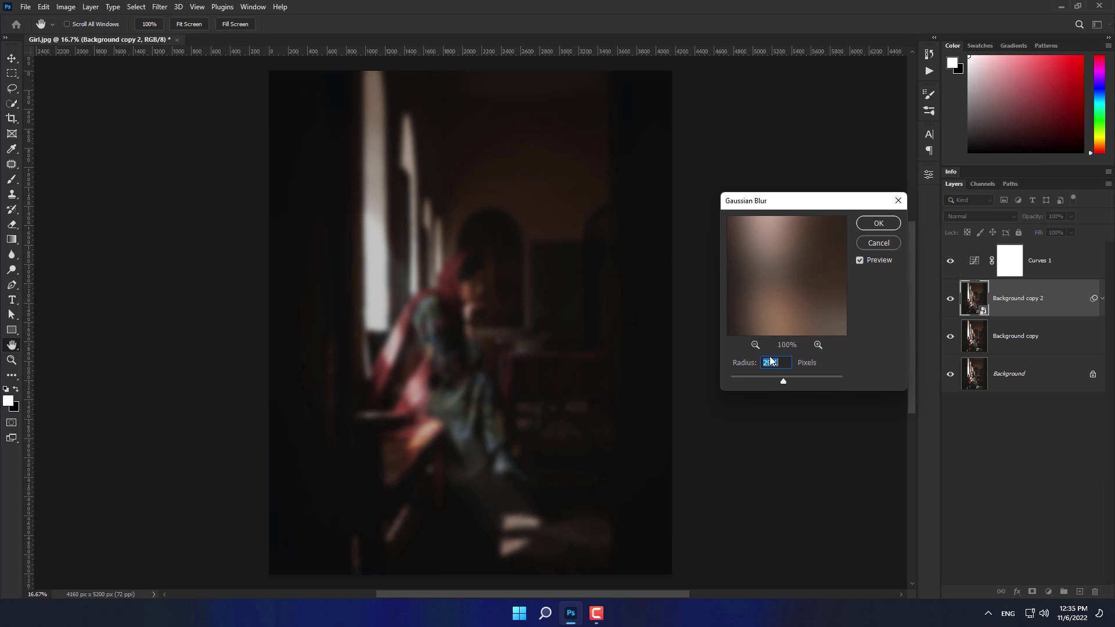
{"action": "type", "text": "15"}
{"action": "left_click", "coordinate": [872, 223]}
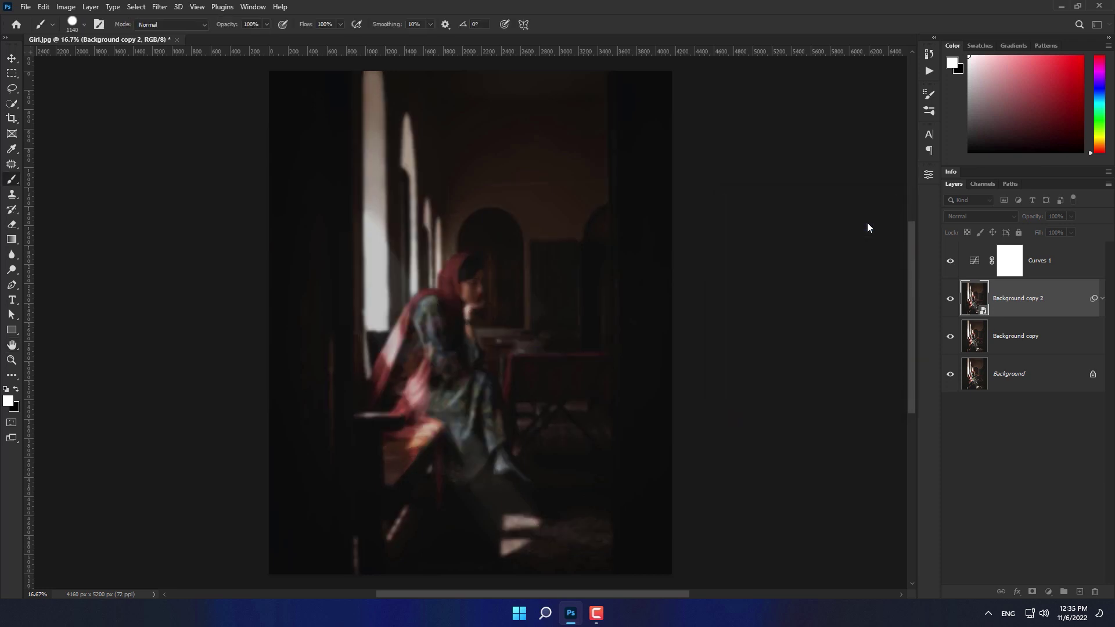
{"action": "left_click", "coordinate": [1102, 299]}
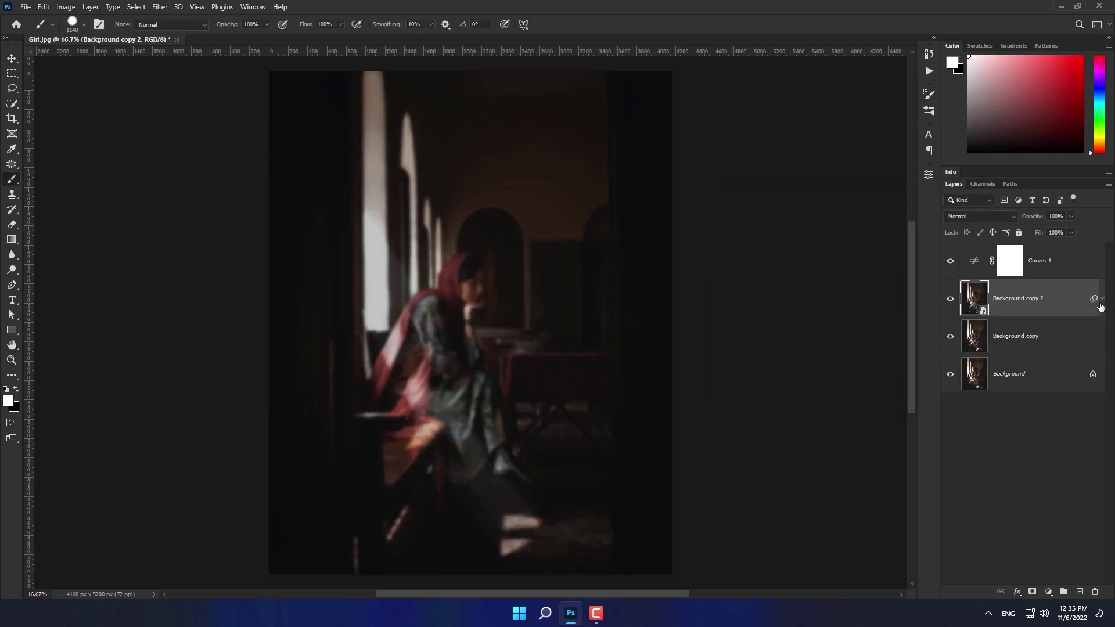
Add a black layer mask and pick a Soft Round brush at 0% hardness.
{"action": "left_click", "coordinate": [1031, 591], "text": "alt"}
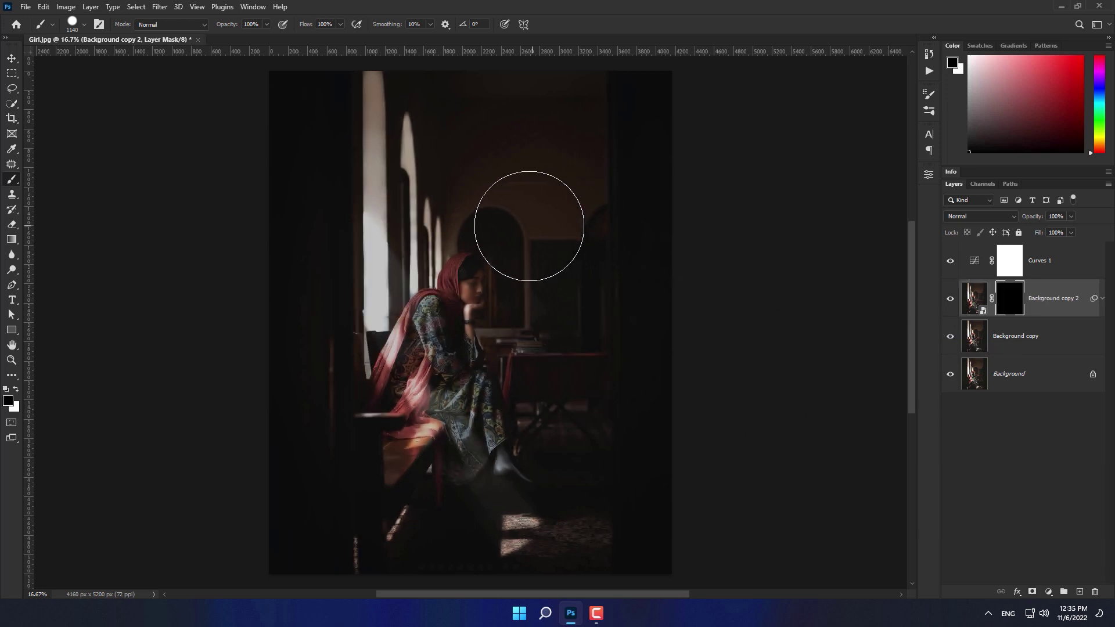
{"action": "left_click_drag", "start_coordinate": [494, 219], "coordinate": [477, 219]}
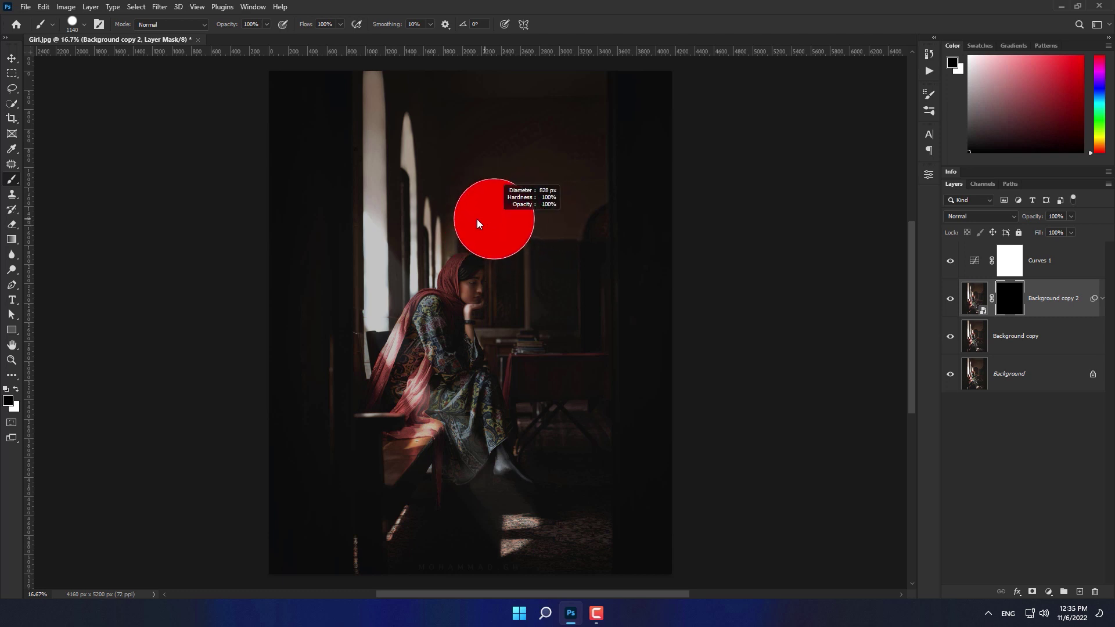
{"action": "right_click", "coordinate": [477, 218]}
{"action": "left_click", "coordinate": [531, 352]}
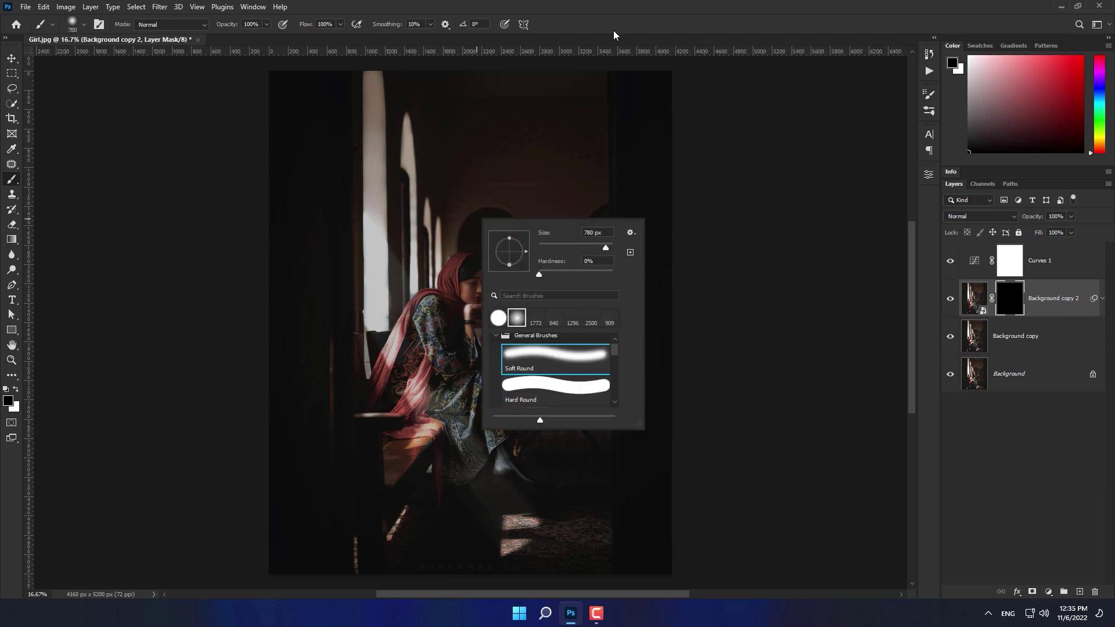
{"action": "left_click", "coordinate": [626, 4]}
Paint white with a ~1152 px brush to reveal blur over the background.
{"action": "mouse_move", "coordinate": [458, 238]}
{"action": "left_mouse_down"}
{"action": "mouse_move", "coordinate": [481, 238]}
{"action": "mouse_move", "coordinate": [479, 226]}
{"action": "mouse_move", "coordinate": [441, 204]}
{"action": "mouse_move", "coordinate": [615, 201]}
{"action": "mouse_move", "coordinate": [671, 226]}
{"action": "mouse_move", "coordinate": [555, 323]}
{"action": "mouse_move", "coordinate": [509, 261]}
{"action": "mouse_move", "coordinate": [461, 323]}
{"action": "mouse_move", "coordinate": [498, 348]}
{"action": "mouse_move", "coordinate": [493, 398]}
{"action": "left_mouse_up"}
{"action": "key", "text": "x"}
{"action": "scroll", "coordinate": [484, 206], "scroll_direction": "up", "scroll_amount": 2}
{"action": "left_click", "coordinate": [484, 206]}
Shrink the brush from about 697 px to 542 px and switch to black.
{"action": "left_click_drag", "start_coordinate": [570, 346], "coordinate": [493, 276]}
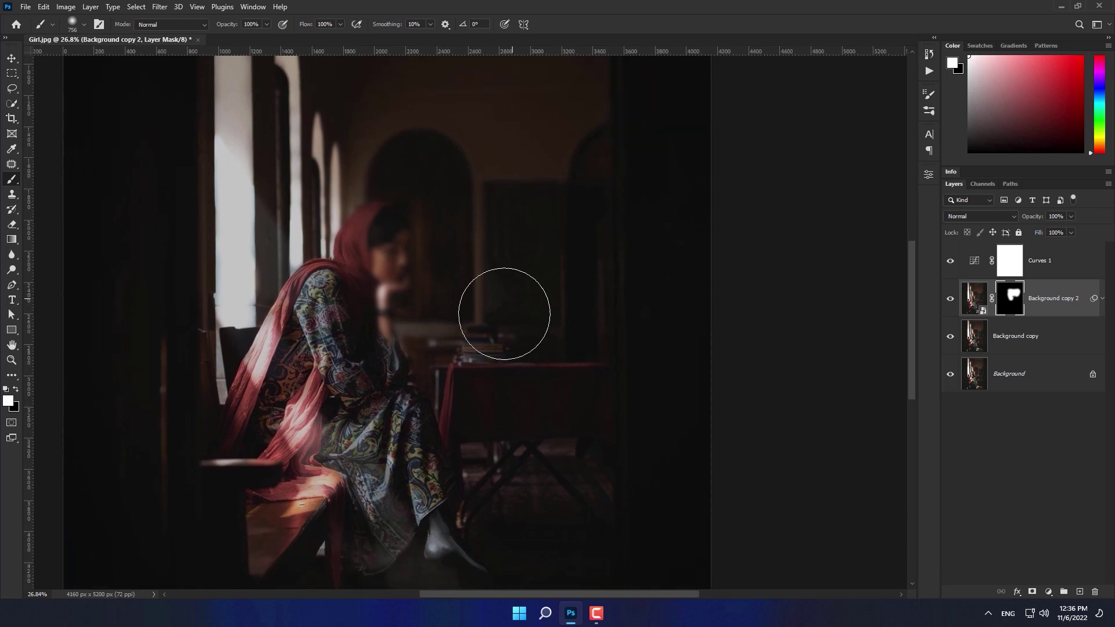
{"action": "left_click_drag", "start_coordinate": [456, 337], "coordinate": [426, 329]}
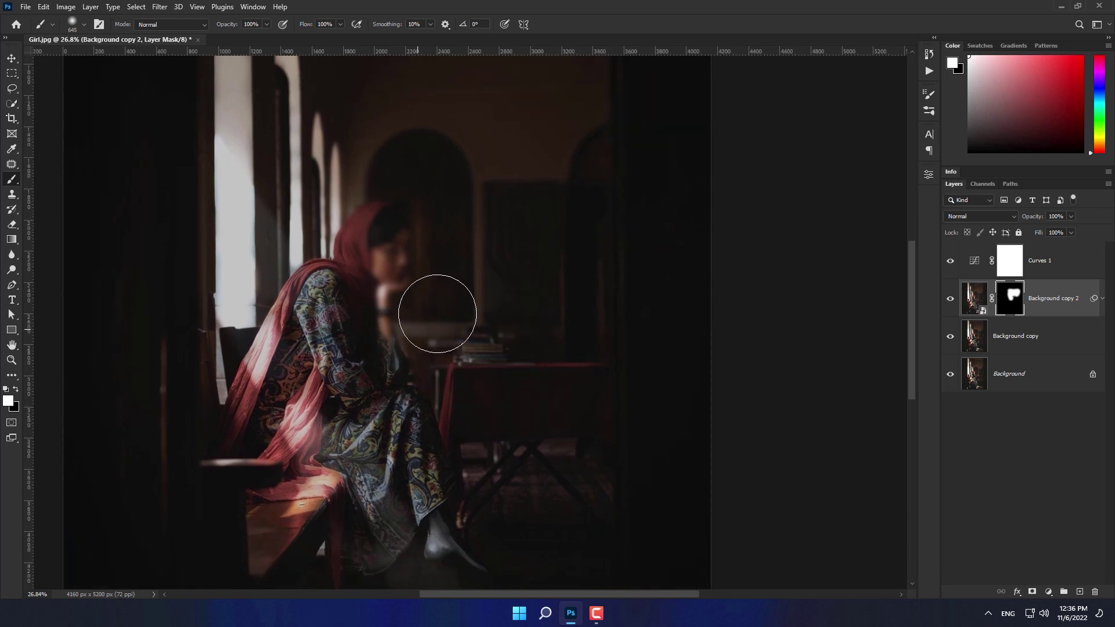
{"action": "scroll", "coordinate": [441, 302], "scroll_direction": "up", "scroll_amount": 2}
{"action": "scroll", "coordinate": [450, 328], "scroll_direction": "up", "scroll_amount": 2}
{"action": "scroll", "coordinate": [476, 349], "scroll_direction": "up", "scroll_amount": 2}
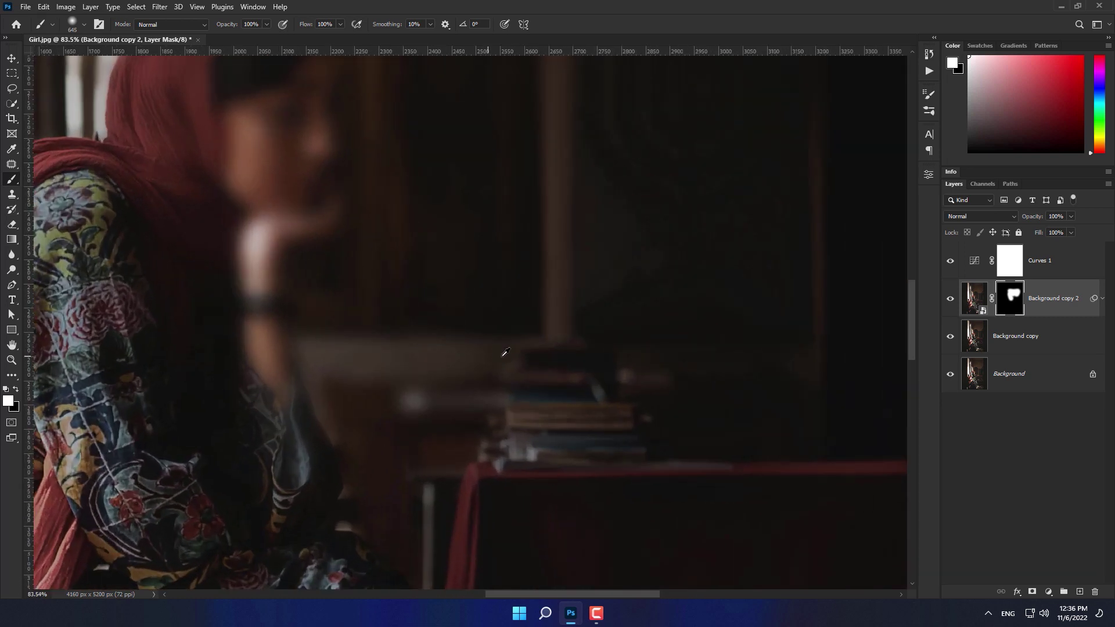
{"action": "left_click_drag", "start_coordinate": [490, 356], "coordinate": [399, 348]}
{"action": "key", "text": "x"}
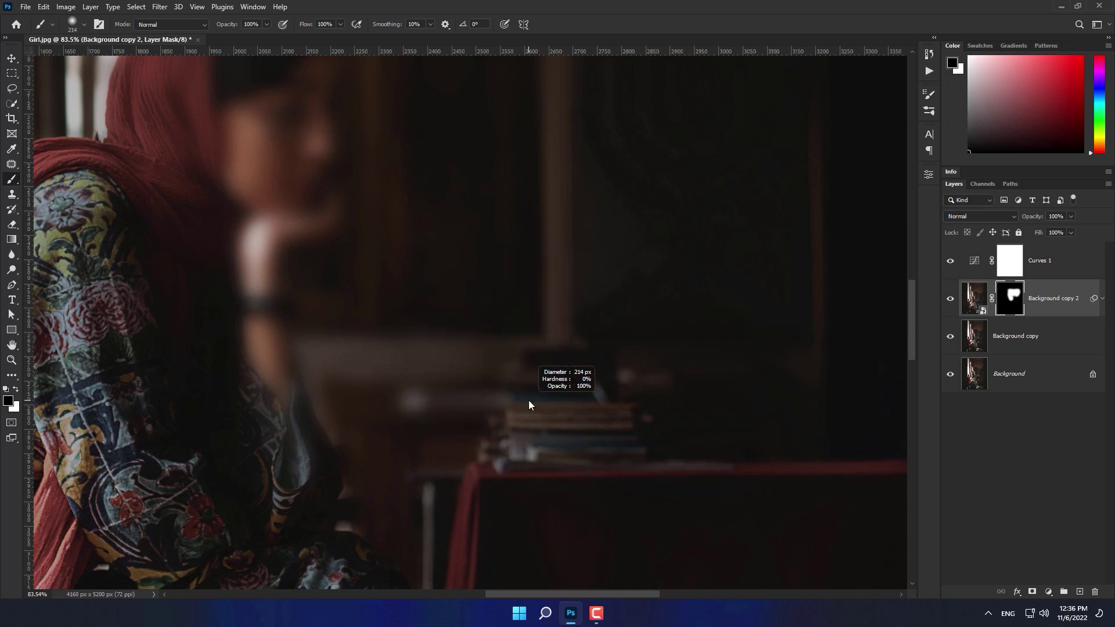
Touch up with a 111 px black brush, then switch to white at 189–450 px.
{"action": "left_click_drag", "start_coordinate": [516, 387], "coordinate": [528, 399]}
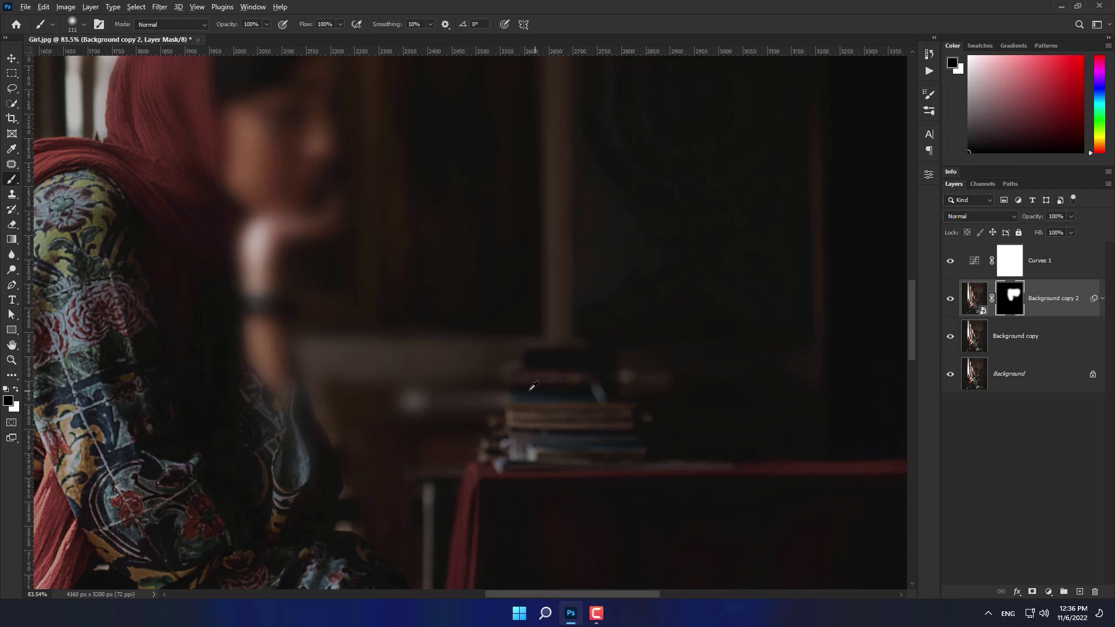
{"action": "scroll", "coordinate": [533, 386], "scroll_direction": "down", "scroll_amount": 2}
{"action": "key", "text": "x"}
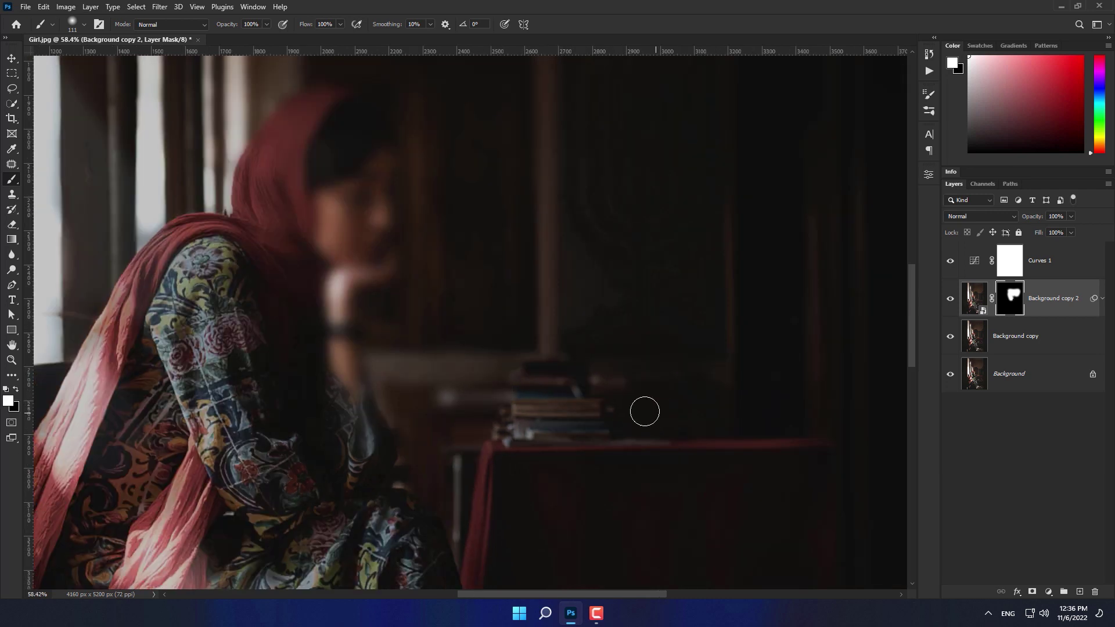
{"action": "left_click_drag", "start_coordinate": [652, 385], "coordinate": [675, 386]}
{"action": "left_click_drag", "start_coordinate": [727, 364], "coordinate": [643, 353]}
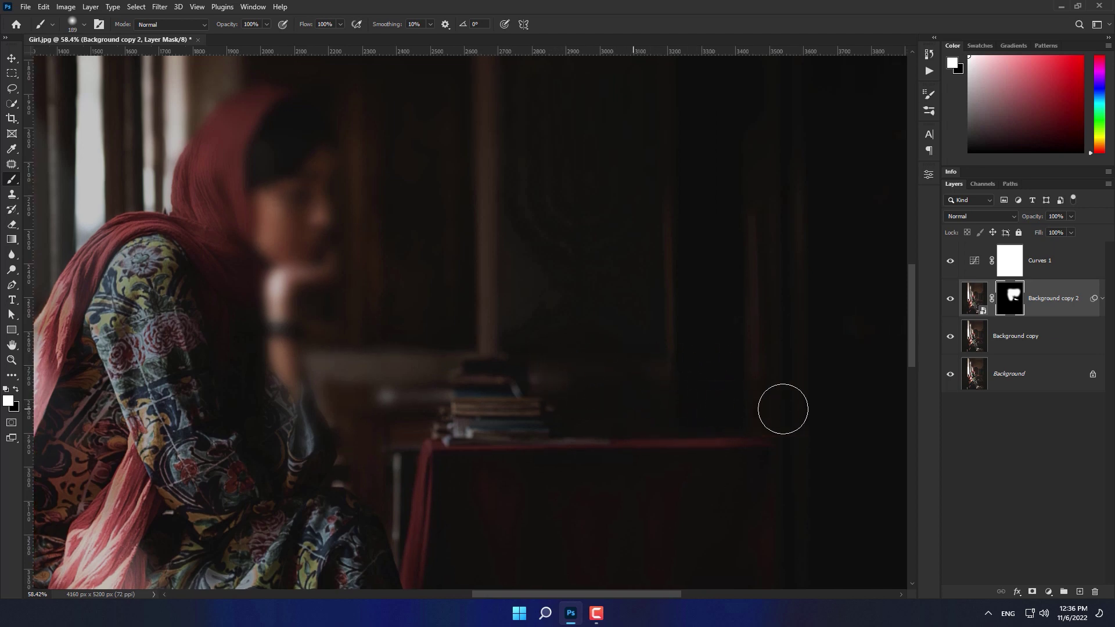
{"action": "scroll", "coordinate": [690, 374], "scroll_direction": "down", "scroll_amount": 3}
{"action": "left_click_drag", "start_coordinate": [690, 373], "coordinate": [726, 374]}
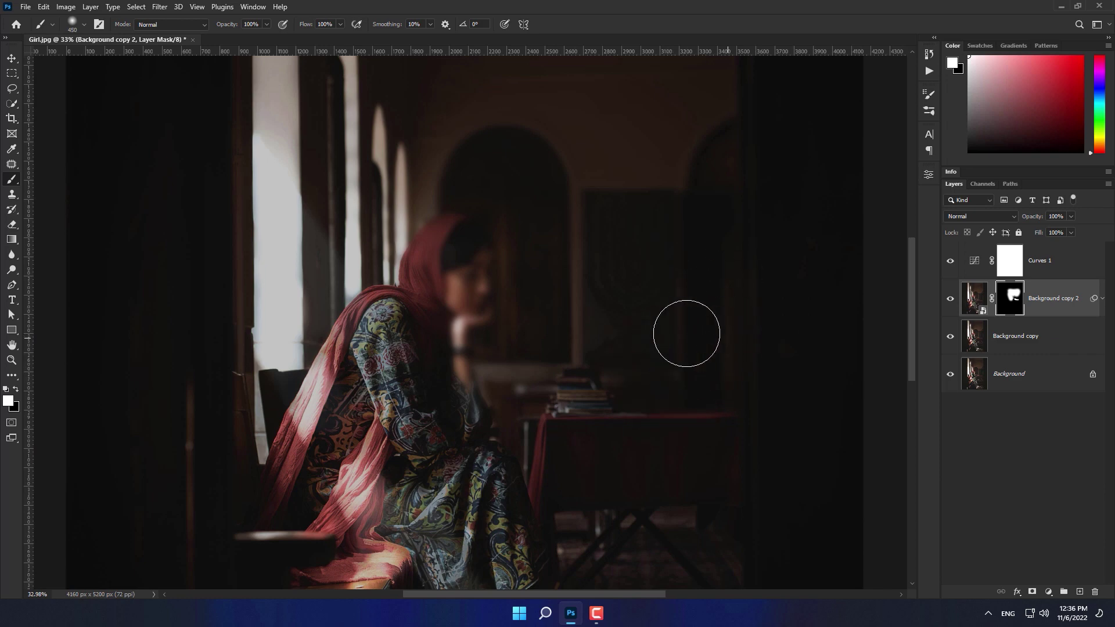
Paint more blur around the table and right-hand room with a 286 px brush.
{"action": "mouse_move", "coordinate": [566, 316]}
{"action": "left_mouse_down"}
{"action": "mouse_move", "coordinate": [553, 357]}
{"action": "mouse_move", "coordinate": [584, 353]}
{"action": "left_mouse_up"}
{"action": "scroll", "coordinate": [553, 357], "scroll_direction": "up", "scroll_amount": 3}
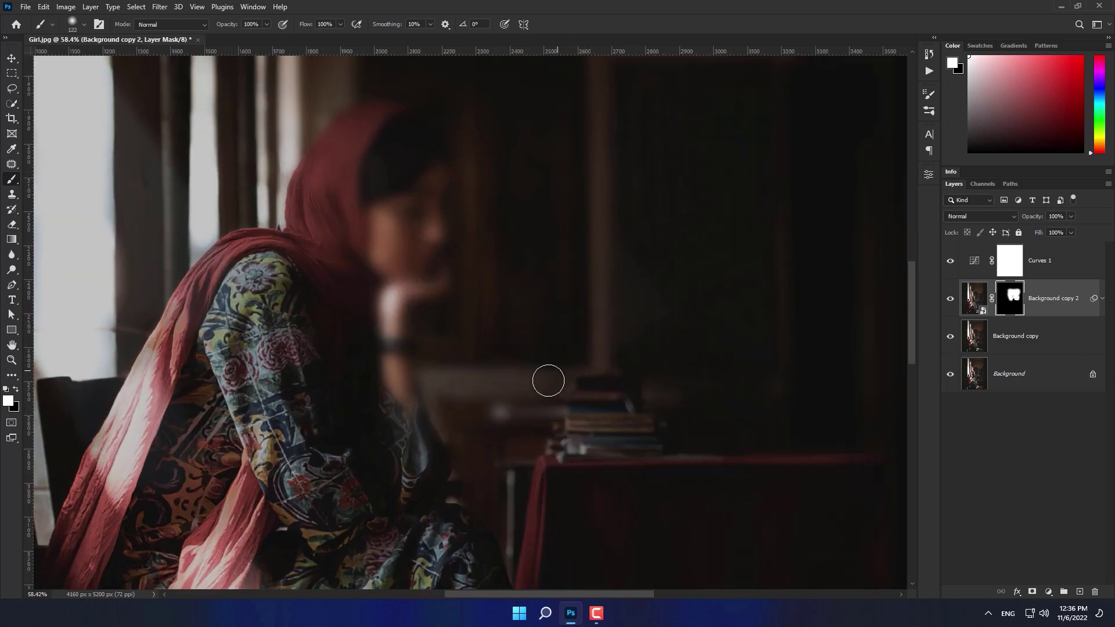
{"action": "left_click_drag", "start_coordinate": [481, 437], "coordinate": [481, 322]}
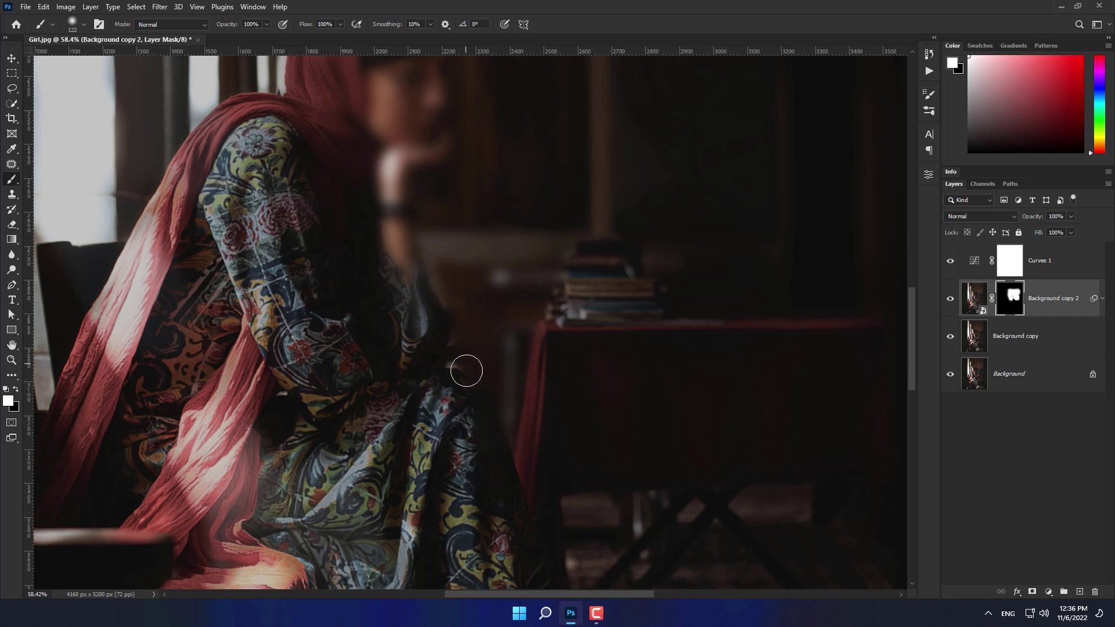
{"action": "scroll", "coordinate": [418, 244], "scroll_direction": "down", "scroll_amount": 5}
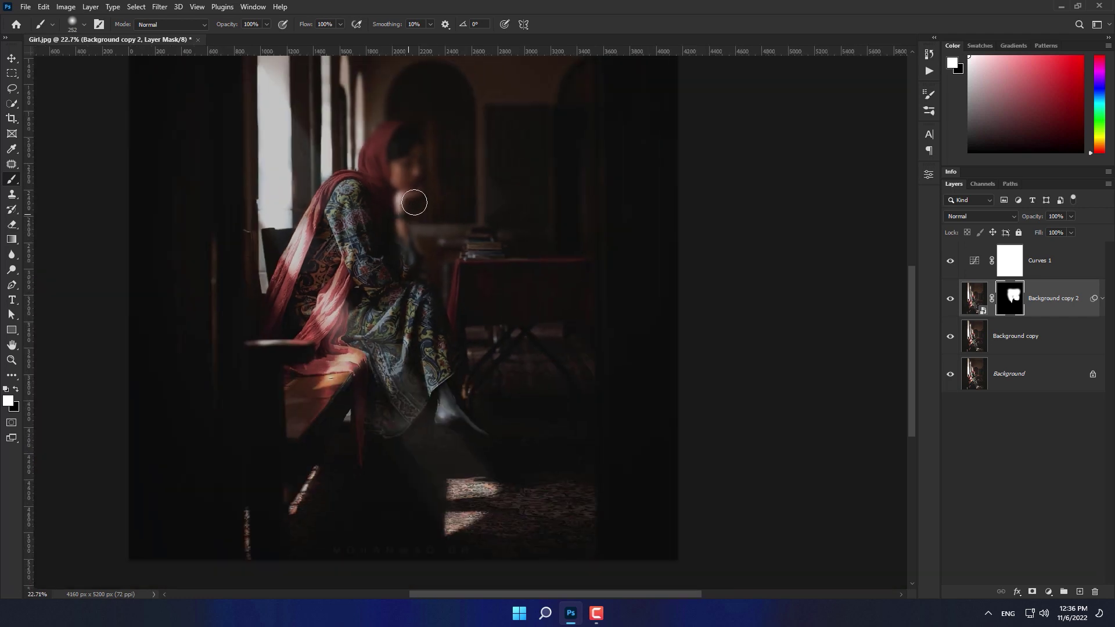
{"action": "left_click_drag", "start_coordinate": [410, 236], "coordinate": [409, 263]}
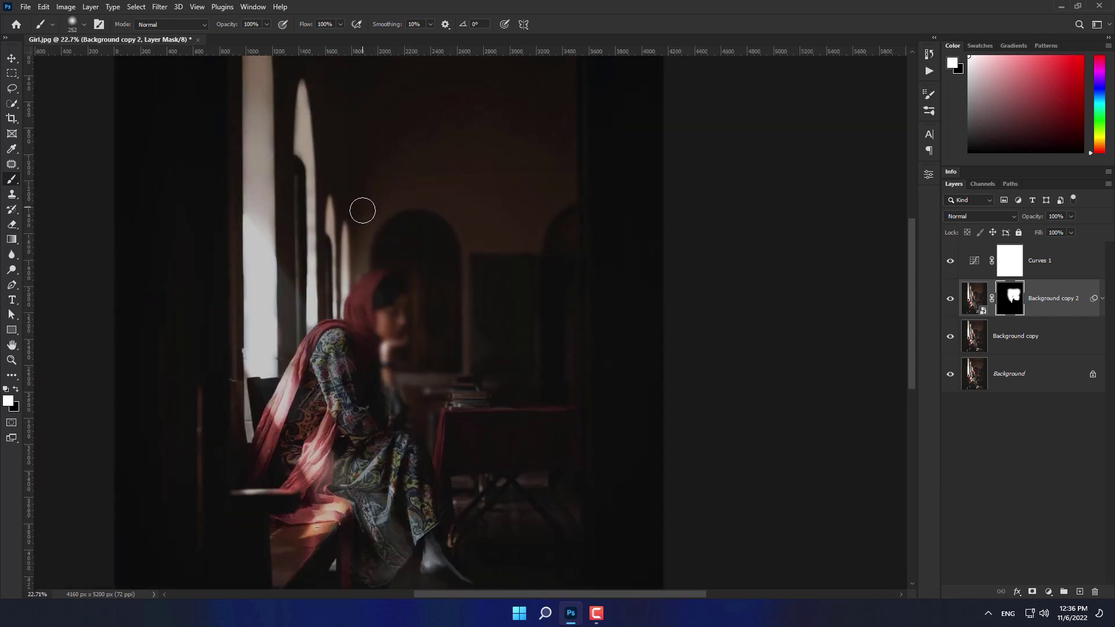
Fill the mask's grey gaps with white in mask view, check the red overlay, return to normal view.
{"action": "left_click", "coordinate": [1011, 301], "text": "alt"}
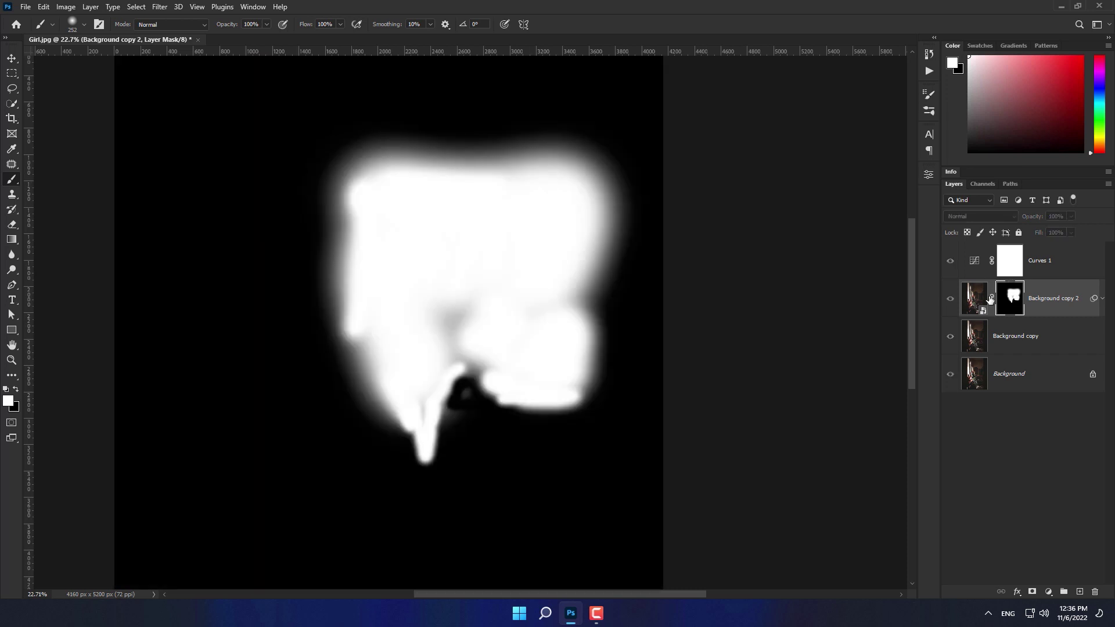
{"action": "mouse_move", "coordinate": [481, 352]}
{"action": "left_mouse_down"}
{"action": "mouse_move", "coordinate": [568, 259]}
{"action": "mouse_move", "coordinate": [590, 307]}
{"action": "mouse_move", "coordinate": [582, 373]}
{"action": "mouse_move", "coordinate": [493, 216]}
{"action": "left_mouse_up"}
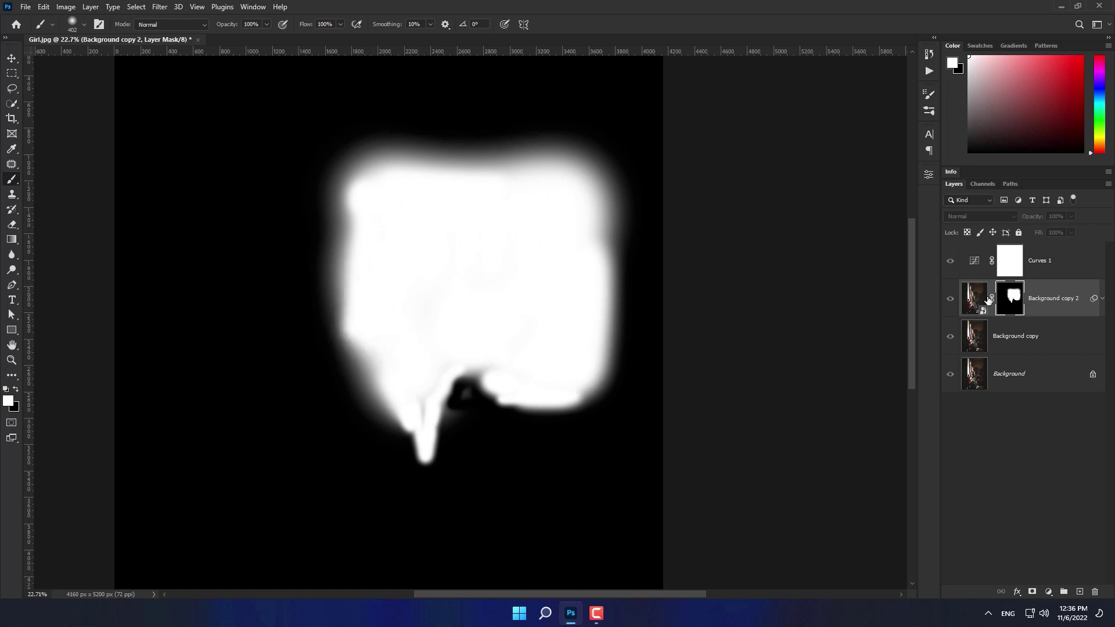
{"action": "key", "text": "backslash"}
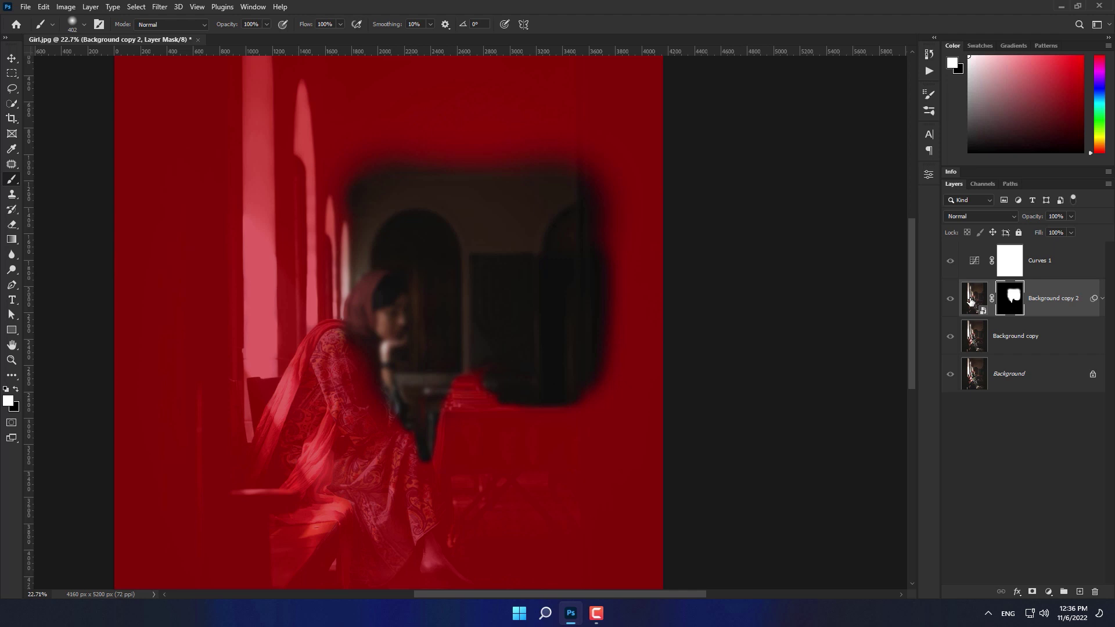
{"action": "left_click", "coordinate": [970, 300]}
{"action": "key", "text": "backslash"}
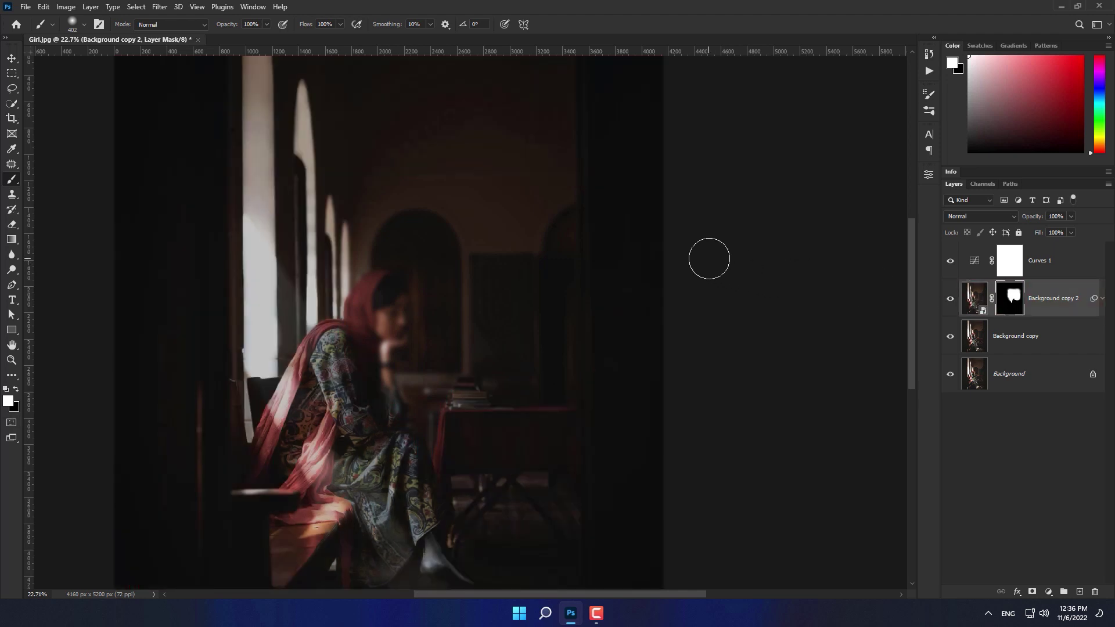
{"action": "scroll", "coordinate": [465, 256], "scroll_direction": "up", "scroll_amount": 2}
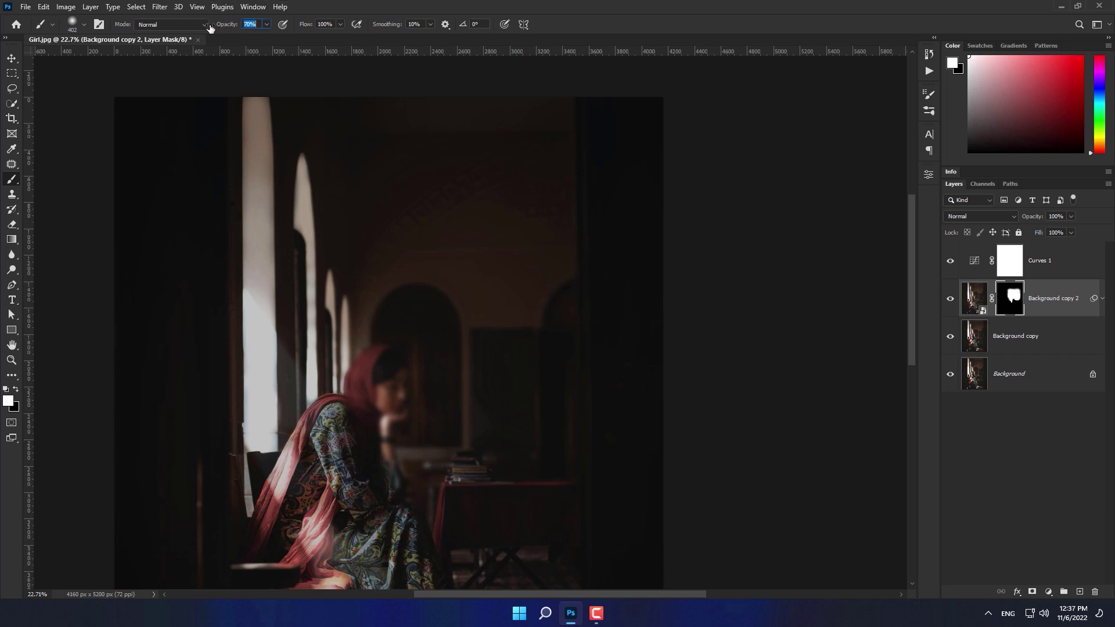
Faintly extend the blur over the window pillars with a resized low-opacity white brush.
{"action": "left_click_drag", "start_coordinate": [343, 211], "coordinate": [373, 194]}
{"action": "left_click_drag", "start_coordinate": [324, 293], "coordinate": [312, 294]}
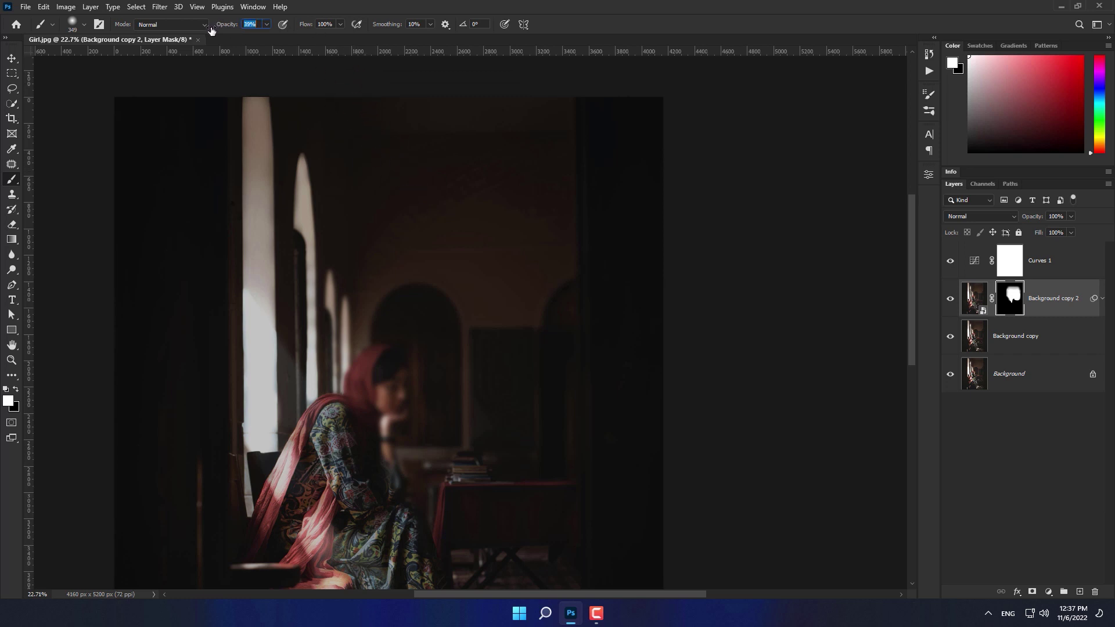
{"action": "right_click", "coordinate": [307, 161], "text": "alt"}
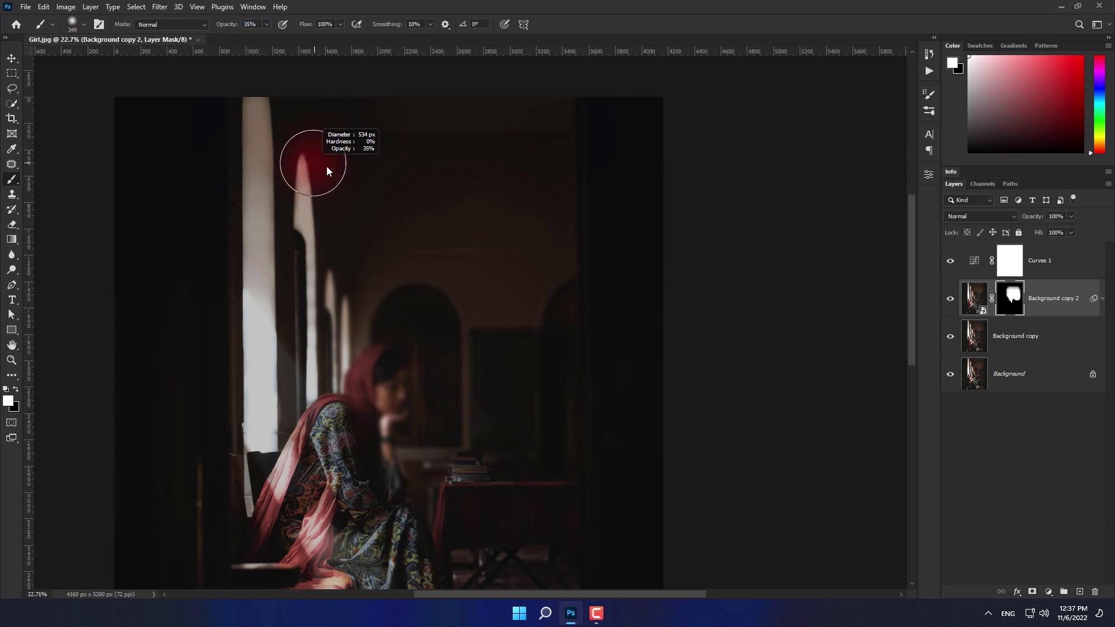
{"action": "mouse_move", "coordinate": [319, 308]}
{"action": "left_mouse_down"}
{"action": "mouse_move", "coordinate": [323, 355]}
{"action": "mouse_move", "coordinate": [309, 391]}
{"action": "mouse_move", "coordinate": [326, 264]}
{"action": "mouse_move", "coordinate": [311, 159]}
{"action": "left_mouse_up"}
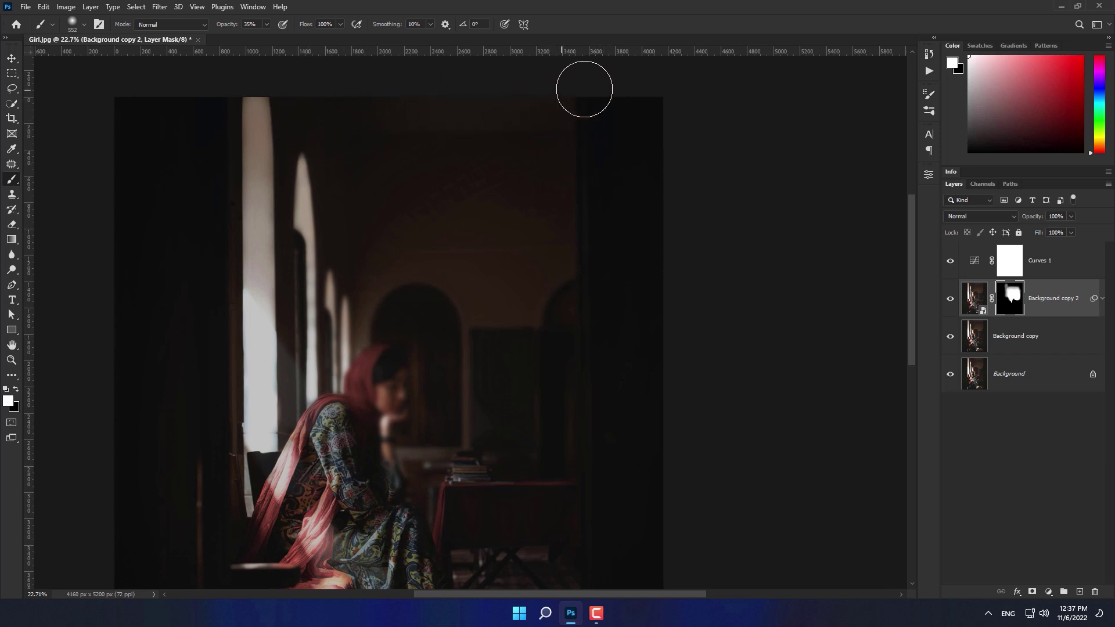
Set brush opacity to 30% and faintly extend the blur along the dress edge.
{"action": "left_click_drag", "start_coordinate": [532, 440], "coordinate": [518, 347]}
{"action": "scroll", "coordinate": [494, 366], "scroll_direction": "up", "scroll_amount": 3, "text": "alt"}
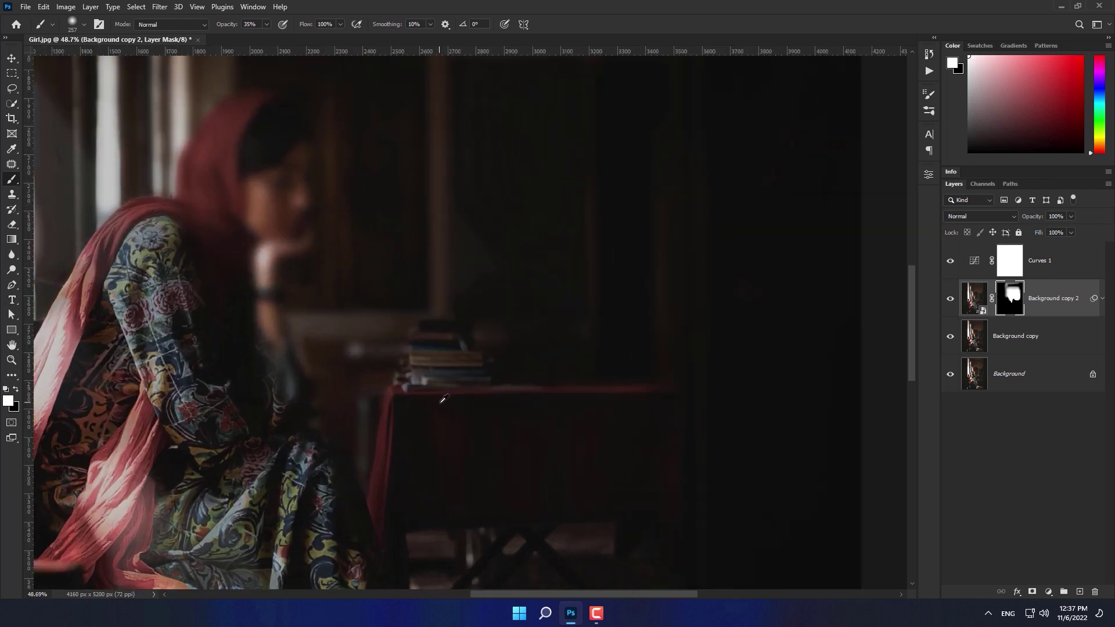
{"action": "scroll", "coordinate": [441, 380], "scroll_direction": "up", "scroll_amount": 3, "text": "alt"}
{"action": "left_click_drag", "start_coordinate": [437, 383], "coordinate": [415, 324]}
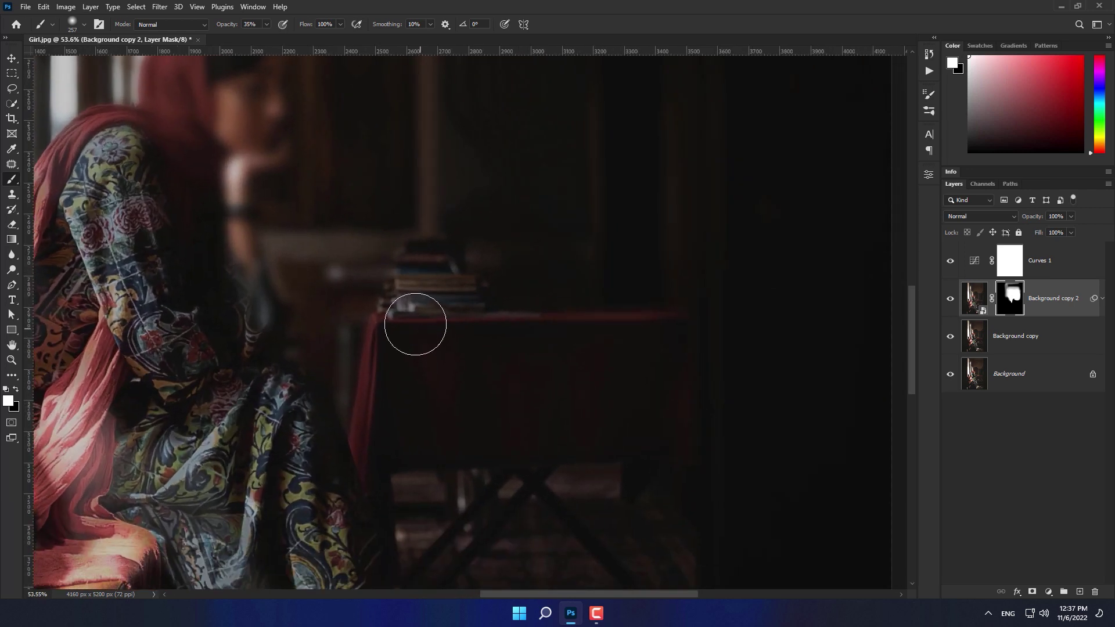
{"action": "key", "text": "Return"}
{"action": "left_click_drag", "start_coordinate": [381, 331], "coordinate": [349, 475]}
With a slightly larger brush, softly reveal more blur around the table legs and floor.
{"action": "scroll", "coordinate": [518, 418], "scroll_direction": "down", "scroll_amount": 2}
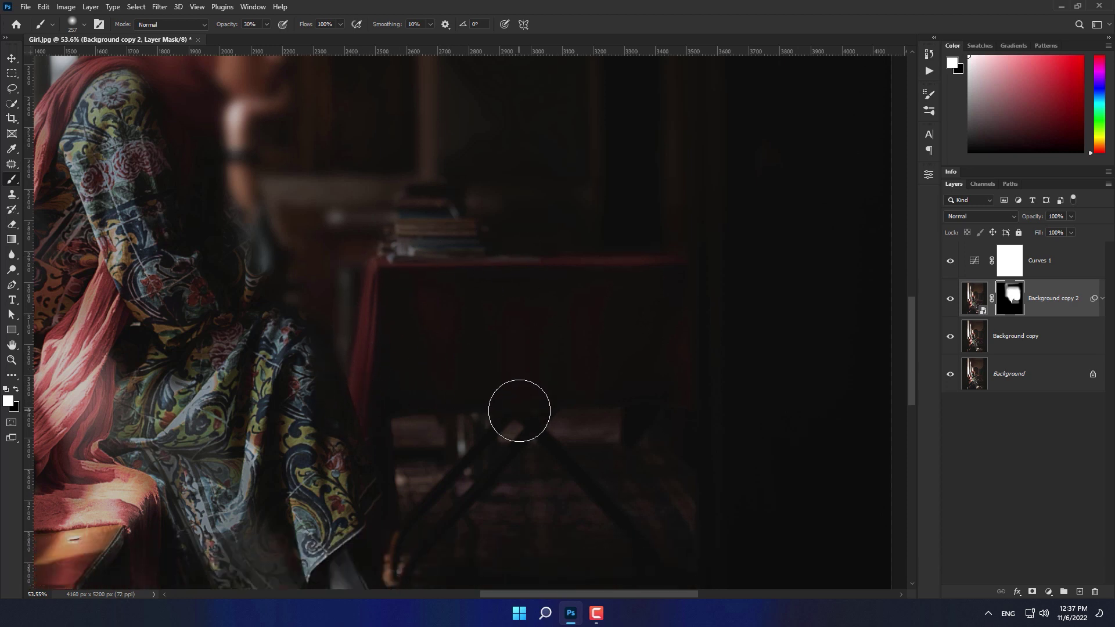
{"action": "scroll", "coordinate": [514, 412], "scroll_direction": "down", "scroll_amount": 1}
{"action": "scroll", "coordinate": [520, 399], "scroll_direction": "down", "scroll_amount": 2}
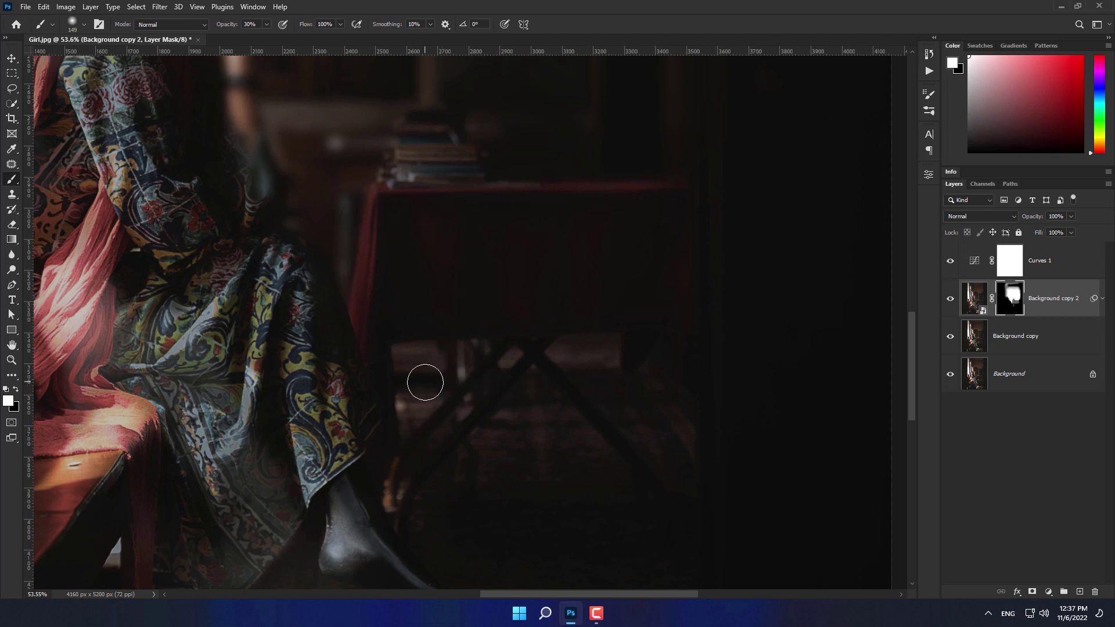
{"action": "right_click", "coordinate": [425, 383], "text": "alt"}
{"action": "scroll", "coordinate": [401, 498], "scroll_direction": "down", "scroll_amount": 2}
{"action": "scroll", "coordinate": [430, 482], "scroll_direction": "down", "scroll_amount": 3}
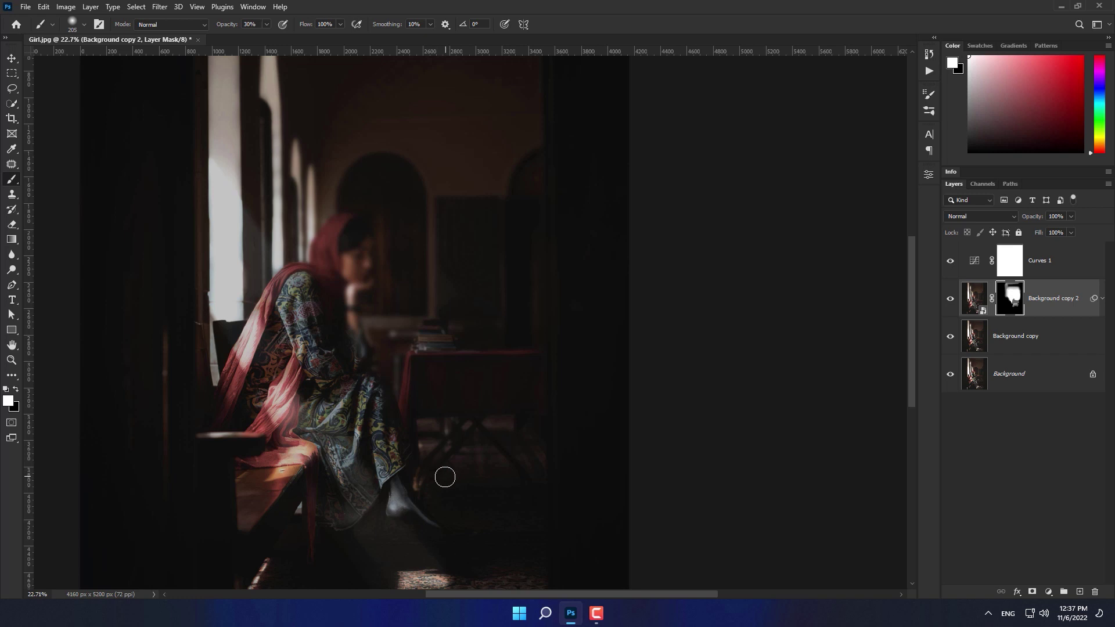
{"action": "scroll", "coordinate": [441, 475], "scroll_direction": "up", "scroll_amount": 3}
{"action": "scroll", "coordinate": [407, 407], "scroll_direction": "up", "scroll_amount": 1}
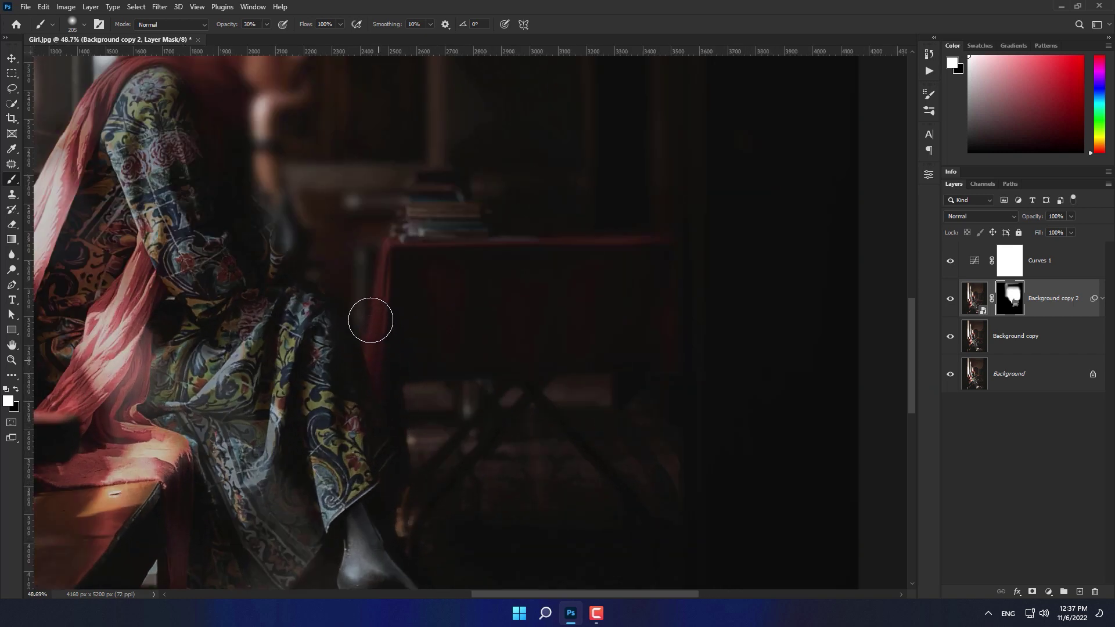
{"action": "scroll", "coordinate": [409, 447], "scroll_direction": "down", "scroll_amount": 2}
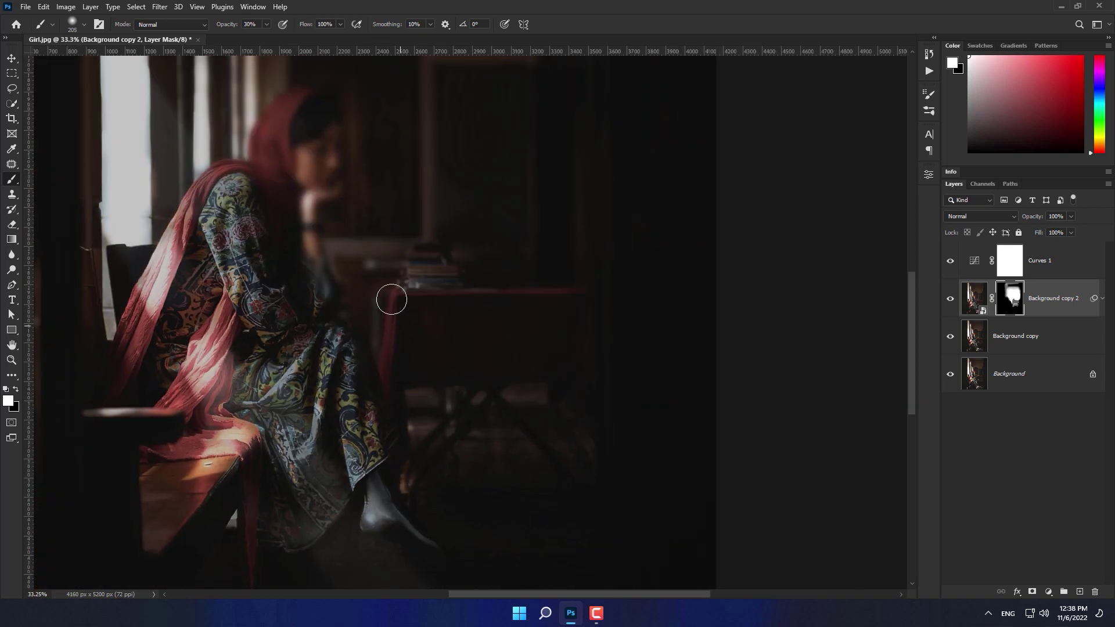
In mask view, lighten the grey area below the table at 30% white, undoing one stroke.
{"action": "left_click", "coordinate": [1009, 298], "text": "alt"}
{"action": "scroll", "coordinate": [476, 365], "scroll_direction": "up", "scroll_amount": 1}
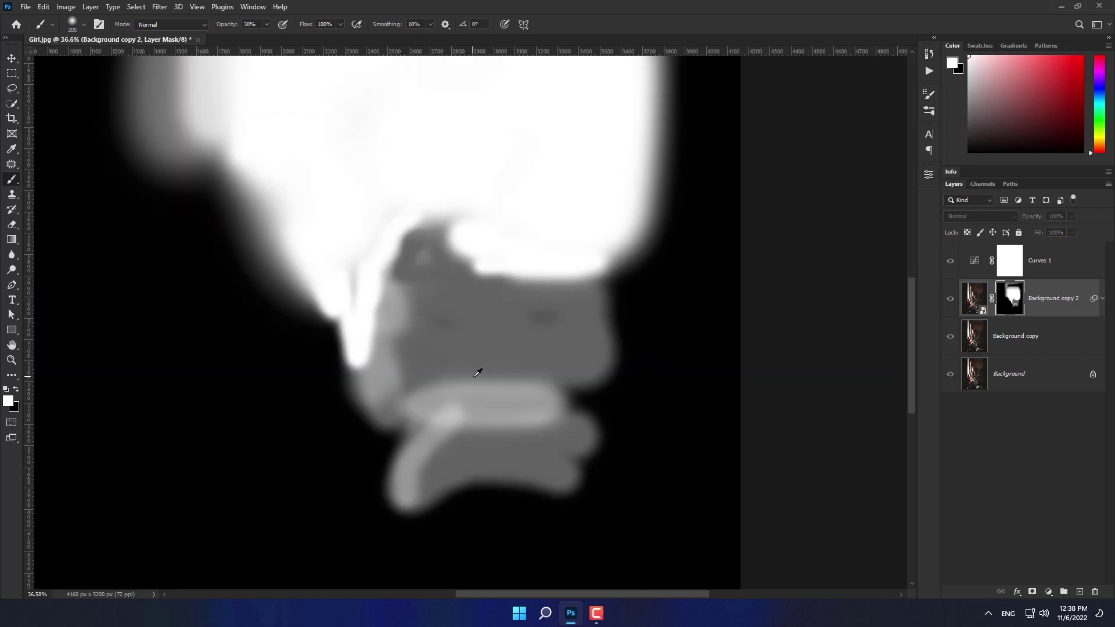
{"action": "left_click_drag", "start_coordinate": [527, 346], "coordinate": [493, 316]}
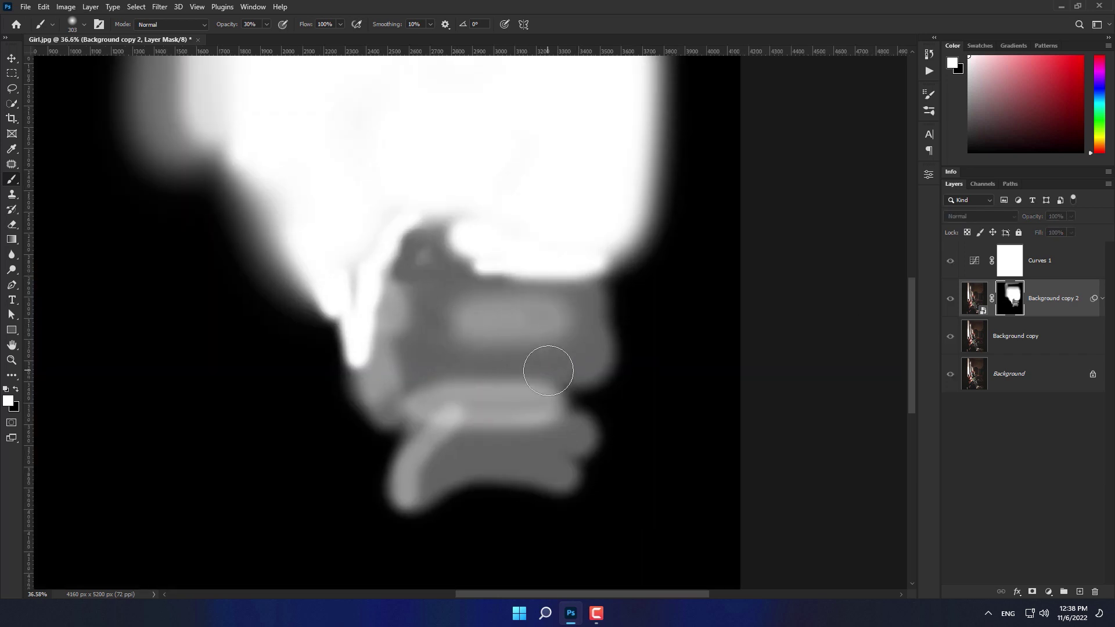
{"action": "key", "text": "ctrl+z"}
{"action": "mouse_move", "coordinate": [442, 412]}
{"action": "left_mouse_down"}
{"action": "mouse_move", "coordinate": [574, 401]}
{"action": "mouse_move", "coordinate": [410, 386]}
{"action": "mouse_move", "coordinate": [564, 419]}
{"action": "mouse_move", "coordinate": [550, 436]}
{"action": "left_mouse_up"}
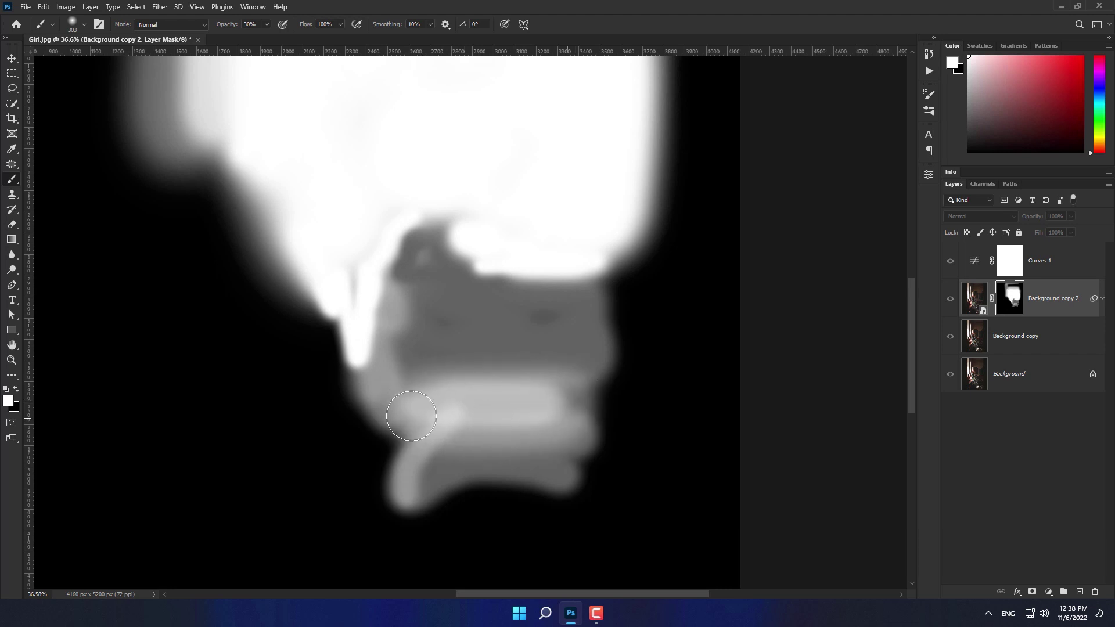
Return to the normal photo view, recenter the whole image, and select Background copy.
{"action": "left_click", "coordinate": [975, 300]}
{"action": "key", "text": "backslash"}
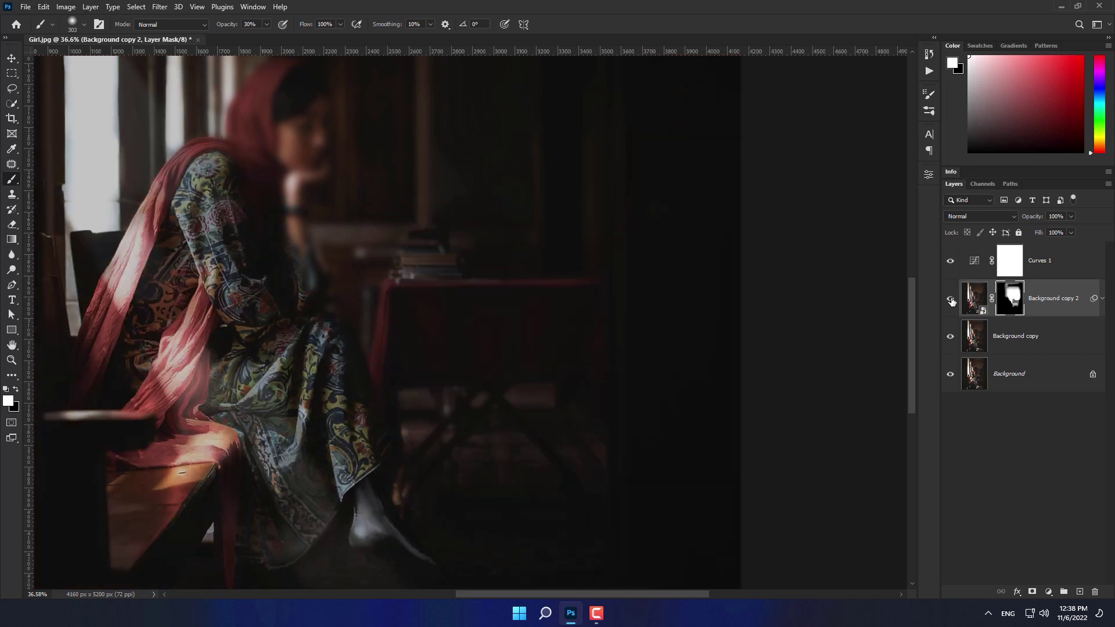
{"action": "scroll", "coordinate": [682, 305], "scroll_direction": "down", "scroll_amount": 3}
{"action": "left_click_drag", "start_coordinate": [544, 202], "coordinate": [567, 264]}
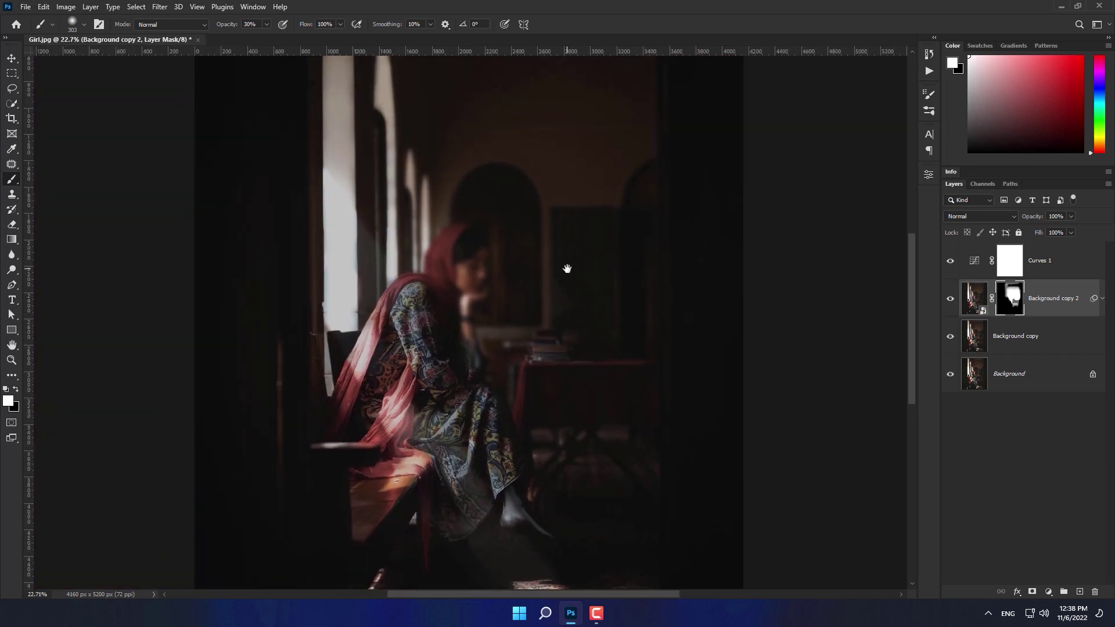
{"action": "scroll", "coordinate": [568, 264], "scroll_direction": "down", "scroll_amount": 2}
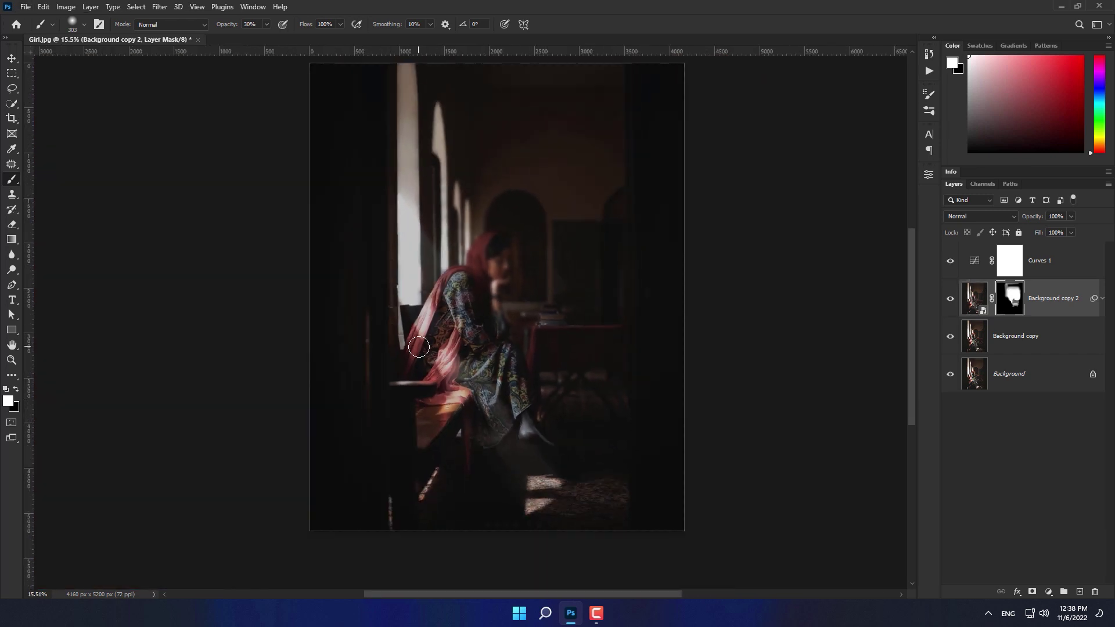
{"action": "scroll", "coordinate": [580, 343], "scroll_direction": "up", "scroll_amount": 1}
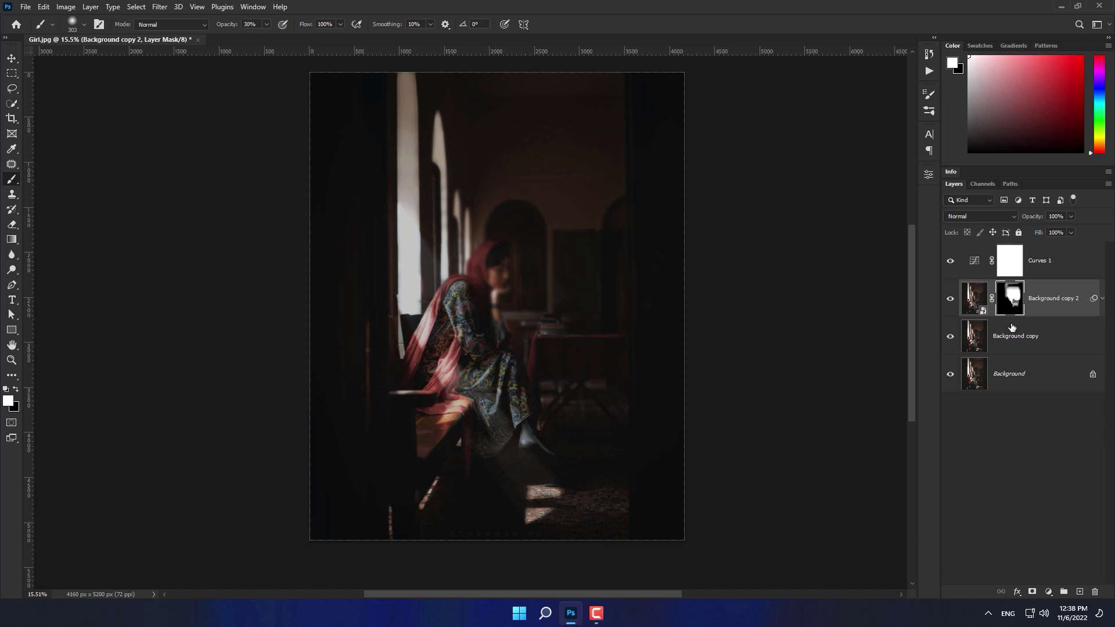
{"action": "left_click", "coordinate": [1058, 336]}
Duplicate Background copy above Curves 1 and group the layers beneath into a group named BG.
{"action": "mouse_move", "coordinate": [1081, 341]}
{"action": "left_mouse_down"}
{"action": "mouse_move", "coordinate": [1097, 591]}
{"action": "mouse_move", "coordinate": [1080, 593]}
{"action": "left_mouse_up"}
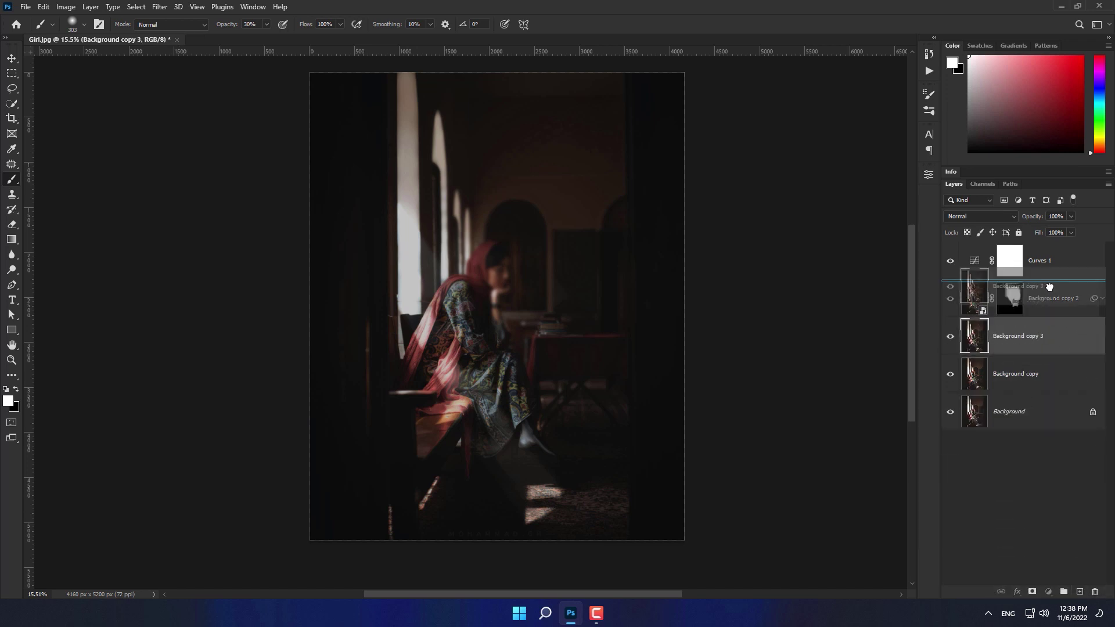
{"action": "left_click_drag", "start_coordinate": [1045, 342], "coordinate": [1039, 251]}
{"action": "left_click", "coordinate": [1062, 306]}
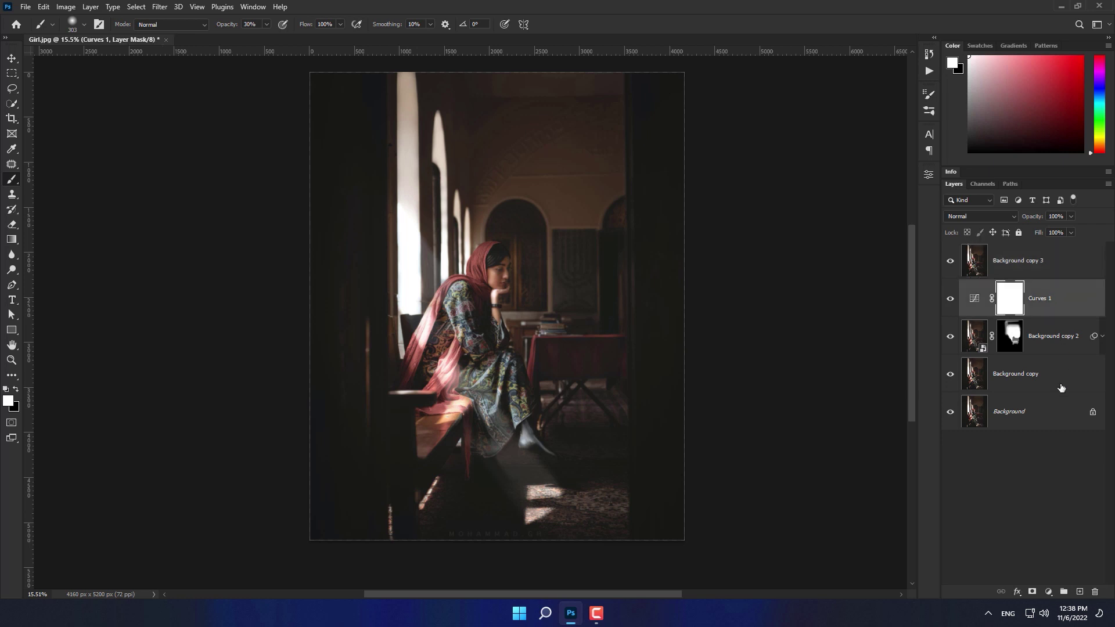
{"action": "left_click", "coordinate": [1060, 374], "text": "ctrl"}
{"action": "left_click", "coordinate": [1062, 591]}
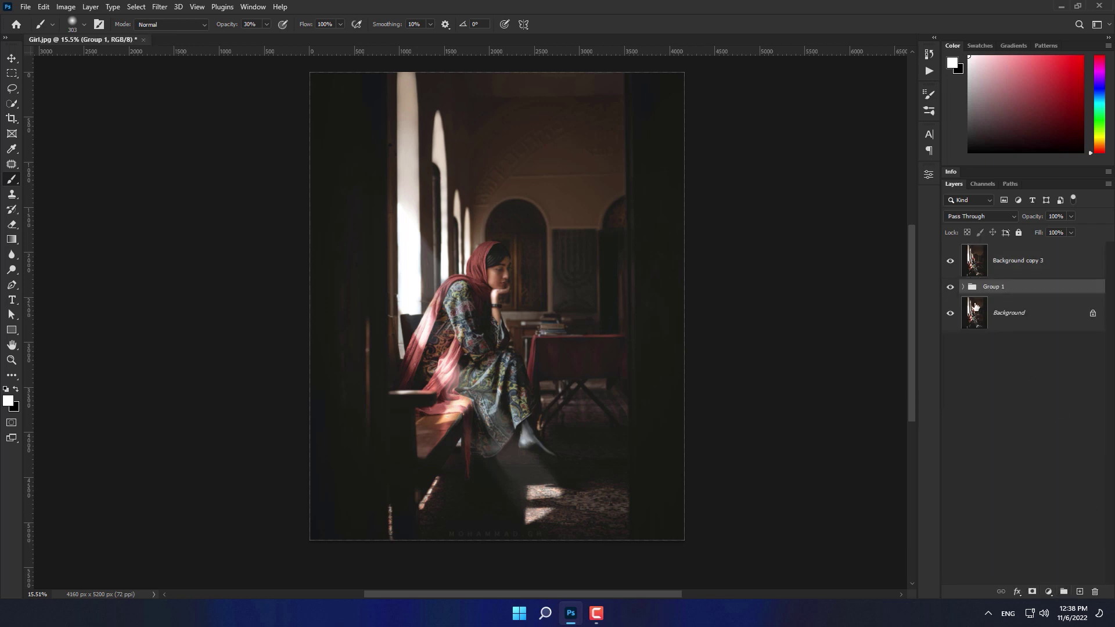
{"action": "double_click", "coordinate": [992, 286]}
{"action": "type", "text": "BG"}
{"action": "key", "text": "Return"}
Select Background copy 3, switch to the Pen tool, and zoom to about 64% on the girl.
{"action": "left_click", "coordinate": [975, 272]}
{"action": "scroll", "coordinate": [487, 311], "scroll_direction": "up", "scroll_amount": 3}
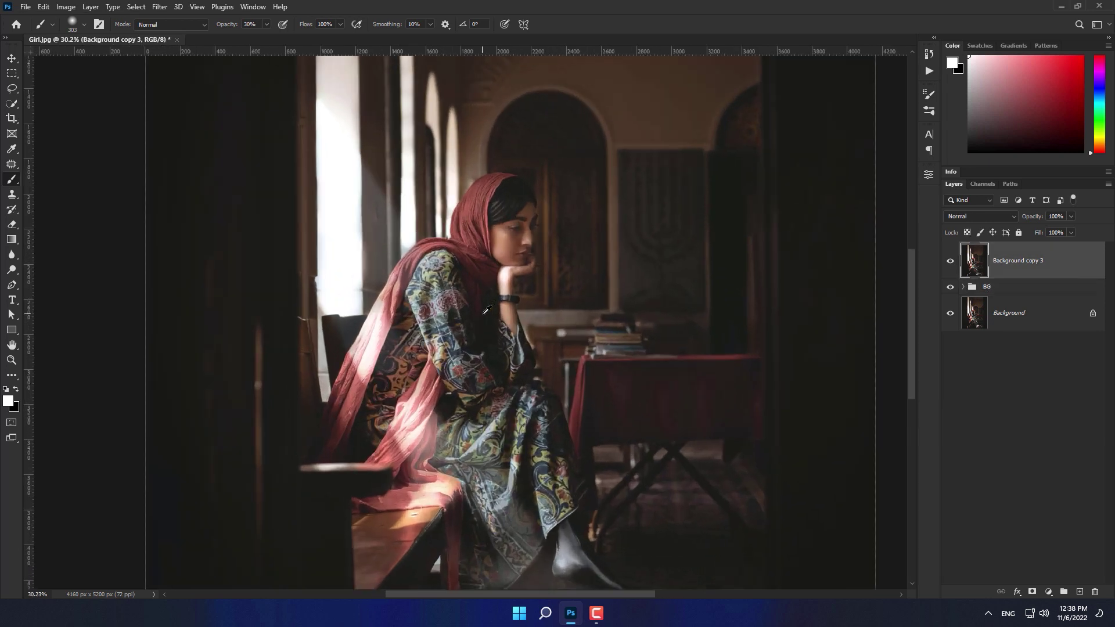
{"action": "key", "text": "p"}
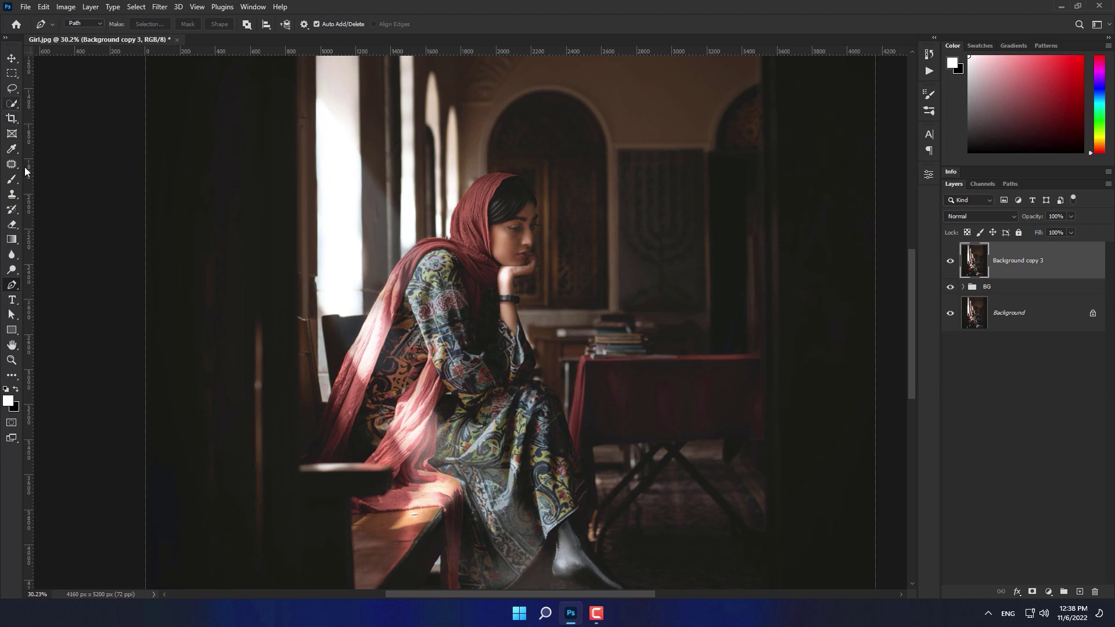
{"action": "scroll", "coordinate": [335, 424], "scroll_direction": "up", "scroll_amount": 2}
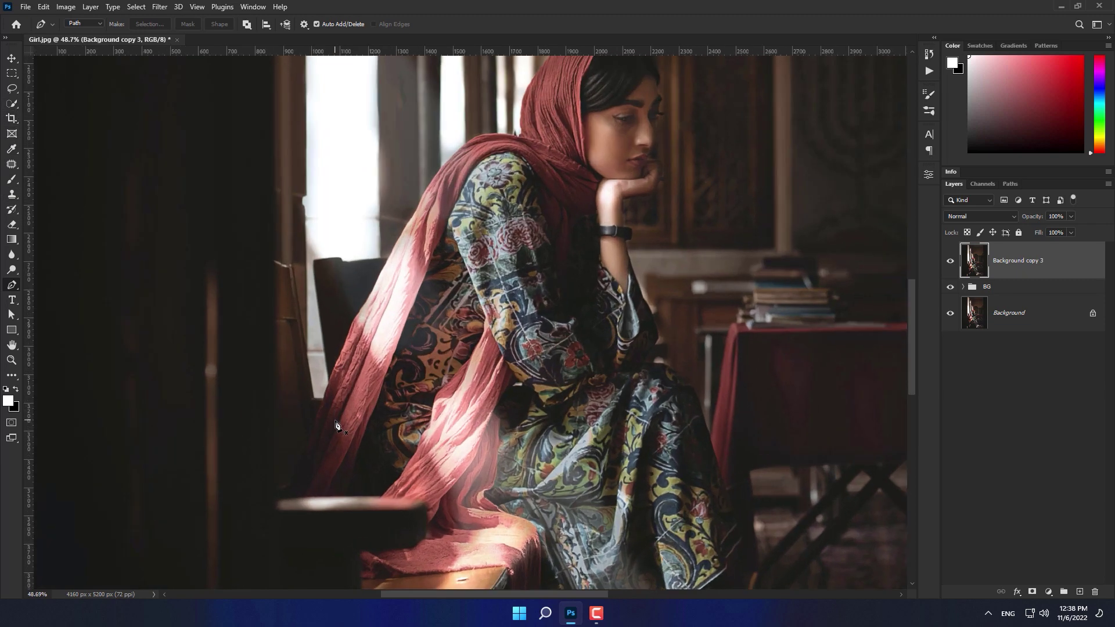
{"action": "scroll", "coordinate": [336, 425], "scroll_direction": "up", "scroll_amount": 1}
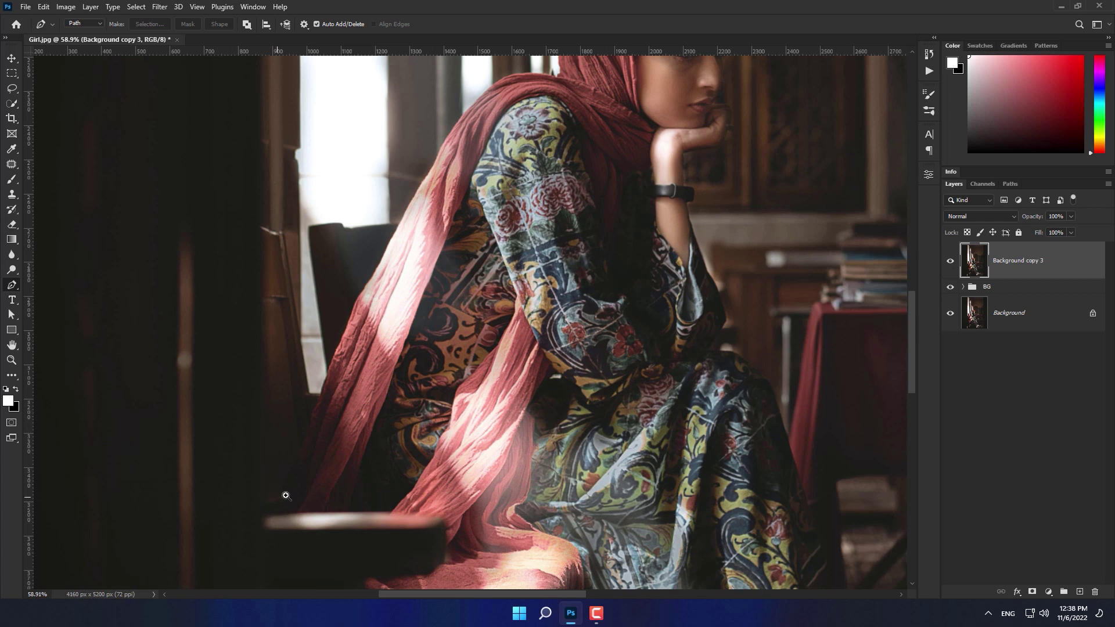
{"action": "scroll", "coordinate": [285, 495], "scroll_direction": "up", "scroll_amount": 1}
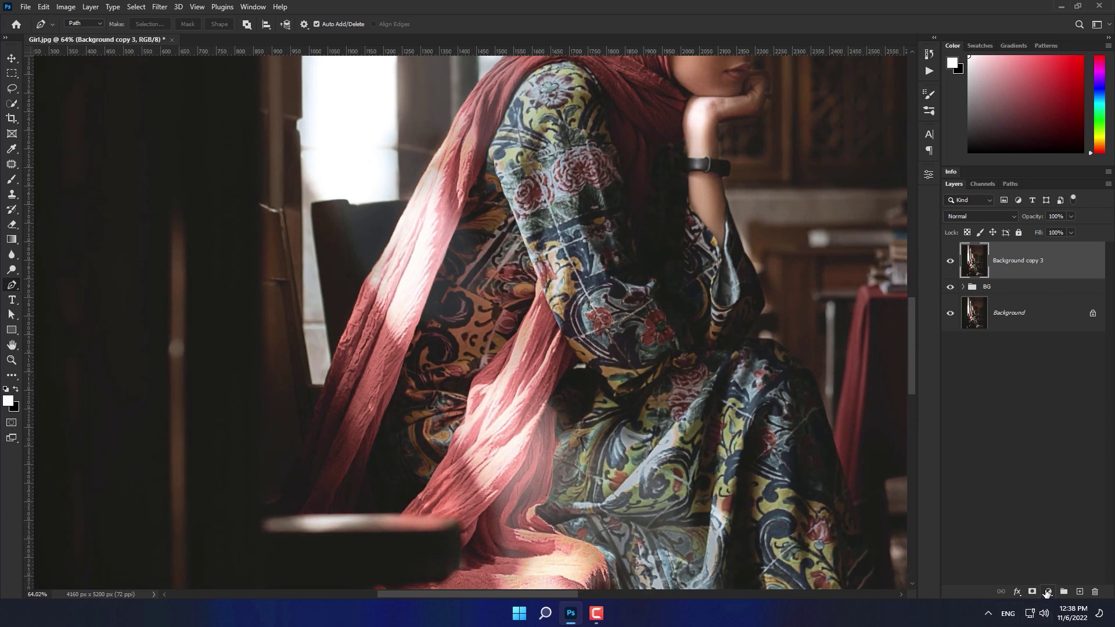
Add a strongly brightening Curves layer and place the first pen anchor at the scarf's lower edge.
{"action": "left_click", "coordinate": [1047, 591]}
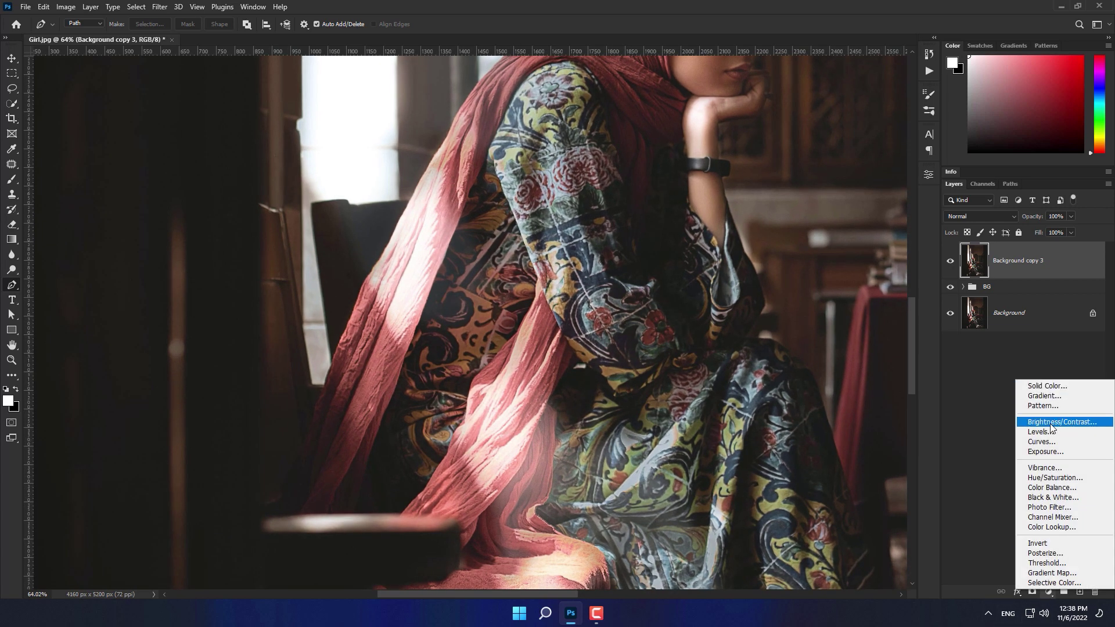
{"action": "left_click", "coordinate": [1044, 441]}
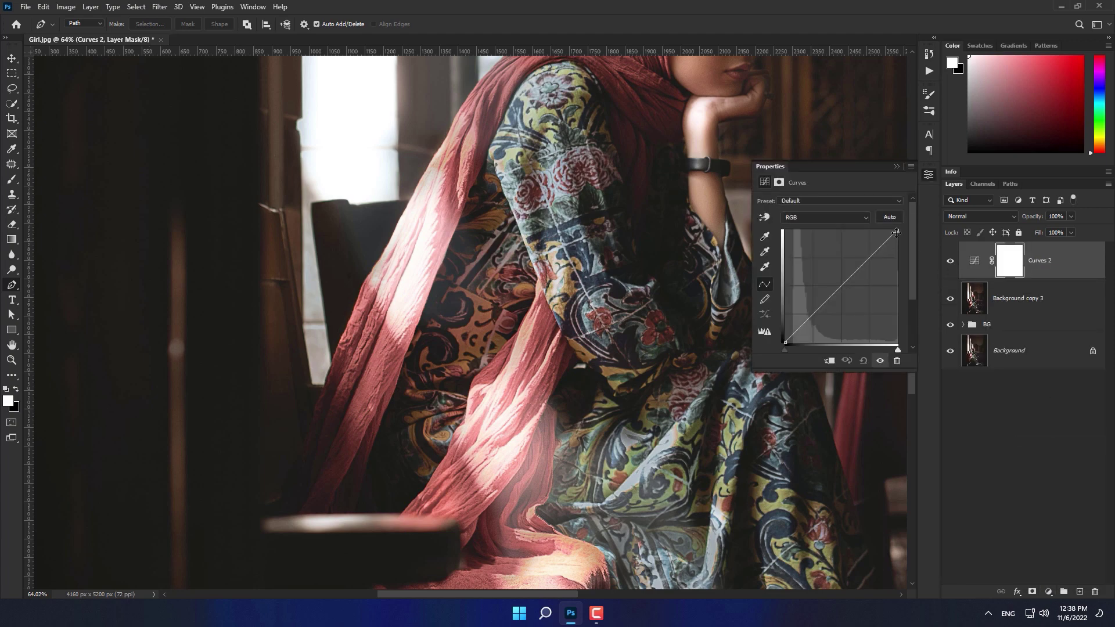
{"action": "left_click_drag", "start_coordinate": [895, 232], "coordinate": [823, 230]}
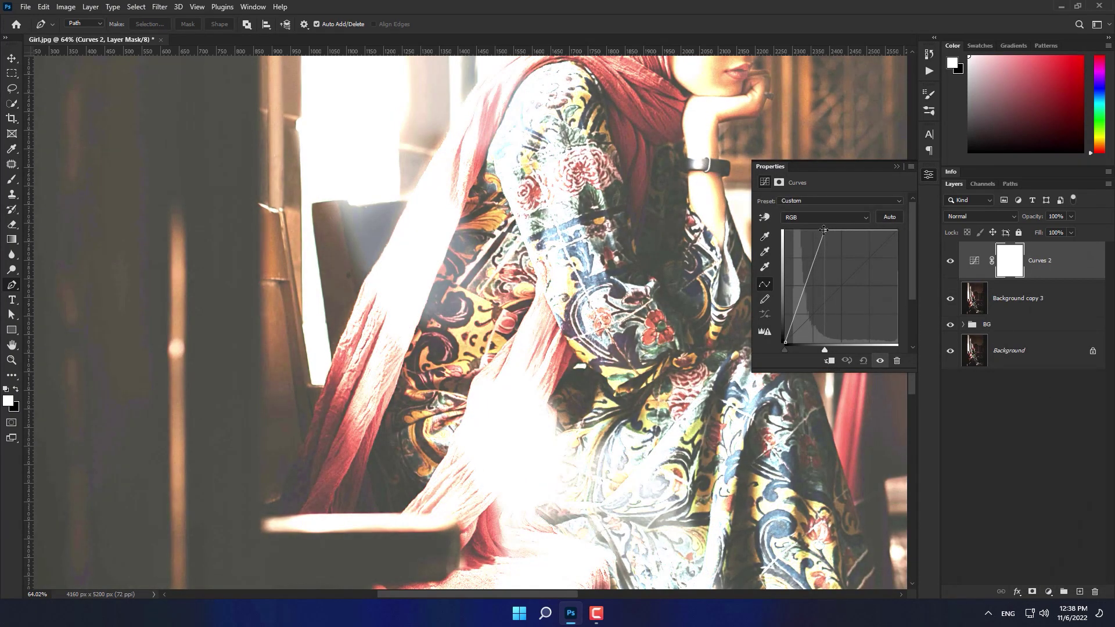
{"action": "left_click", "coordinate": [895, 166]}
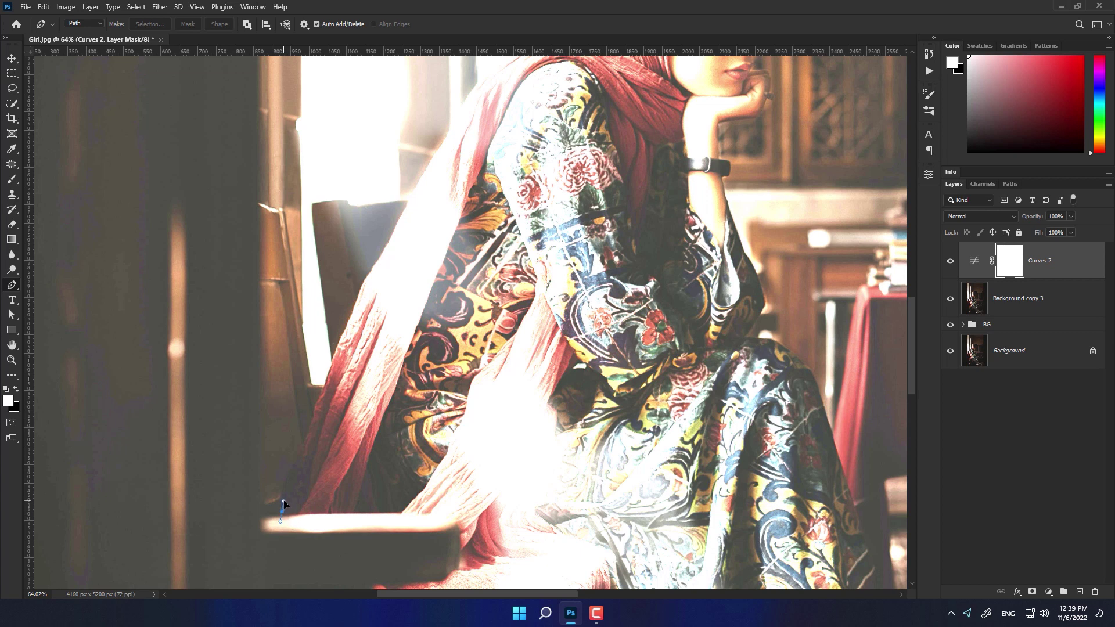
{"action": "left_click_drag", "start_coordinate": [281, 520], "coordinate": [283, 500]}
Zoom in and extend the pen path up the scarf edge, over the shoulder to the head's top.
{"action": "scroll", "coordinate": [346, 358], "scroll_direction": "up", "scroll_amount": 5}
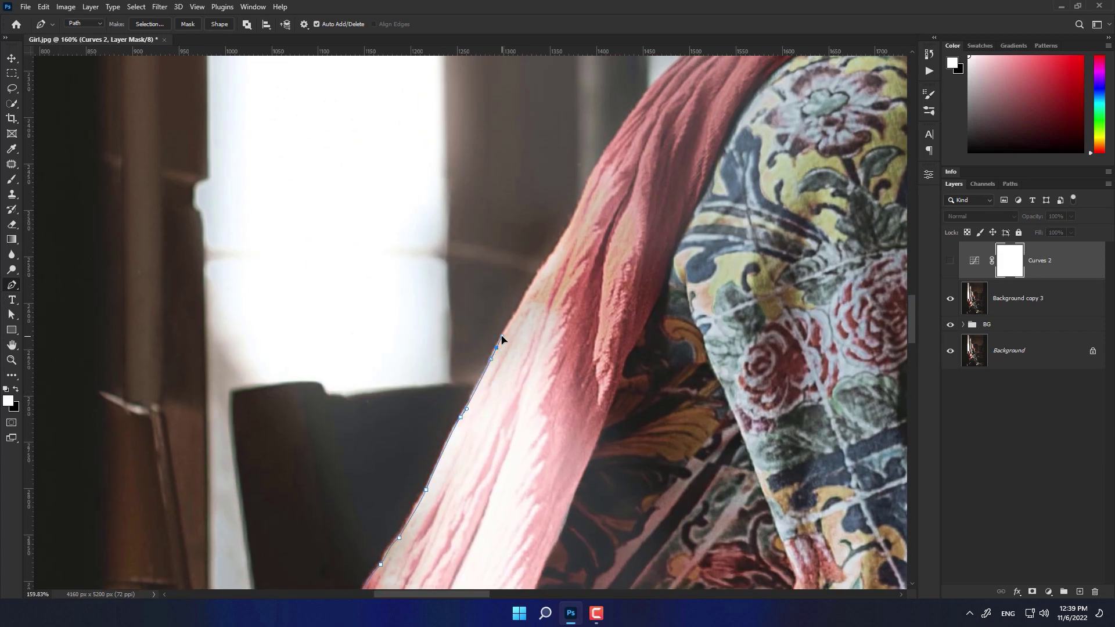
{"action": "left_click_drag", "start_coordinate": [516, 309], "coordinate": [524, 300]}
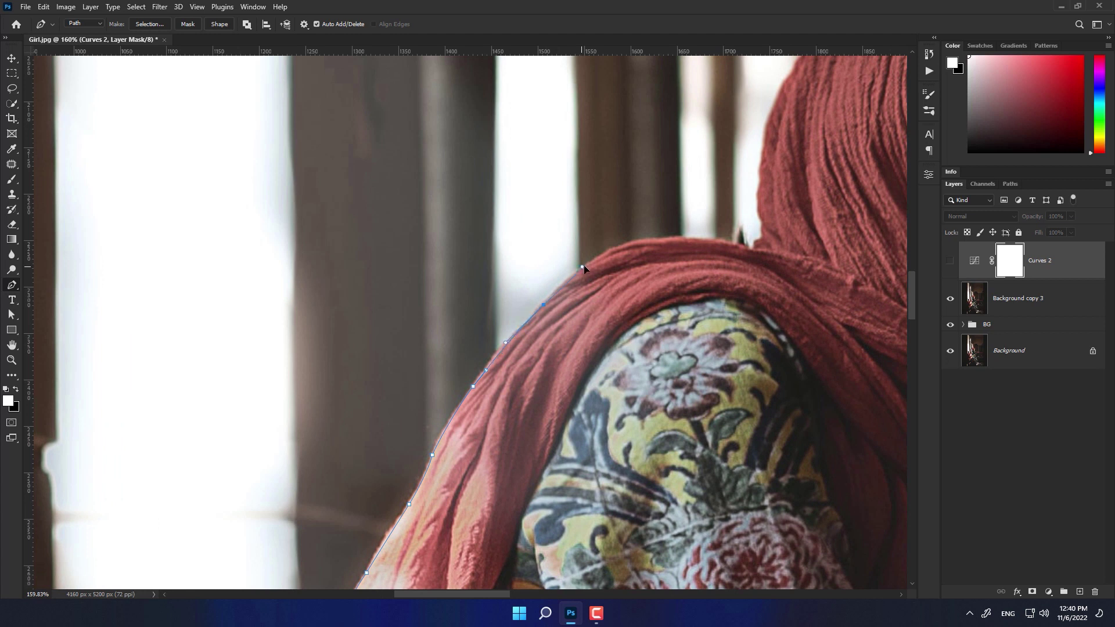
{"action": "left_click_drag", "start_coordinate": [607, 252], "coordinate": [625, 244]}
{"action": "left_click_drag", "start_coordinate": [750, 250], "coordinate": [638, 350]}
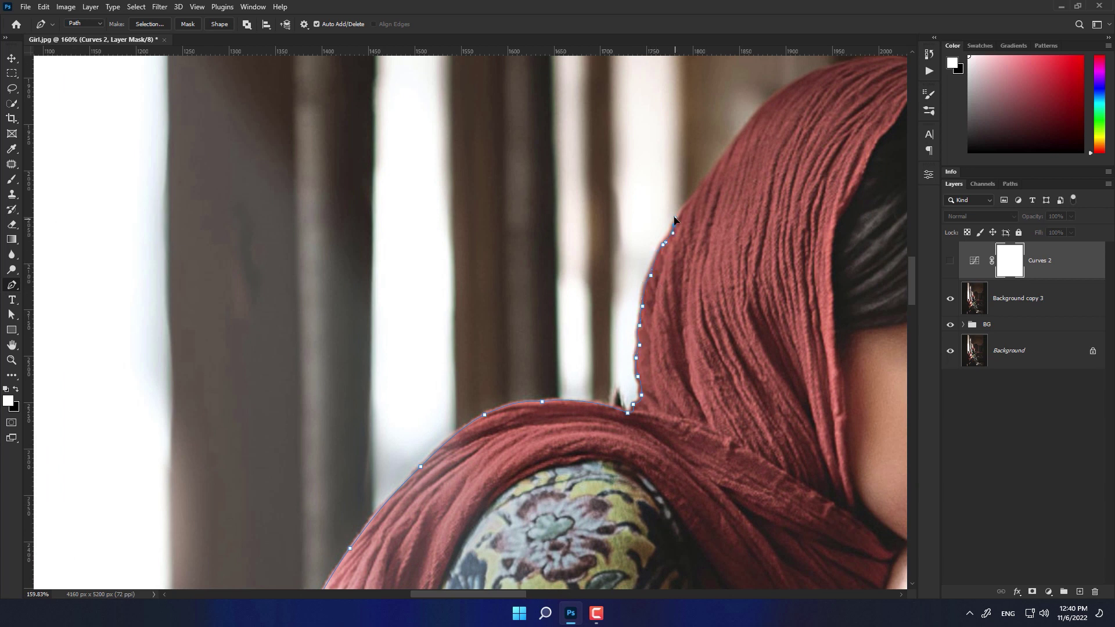
{"action": "left_click_drag", "start_coordinate": [706, 195], "coordinate": [645, 303]}
{"action": "left_click", "coordinate": [645, 302]}
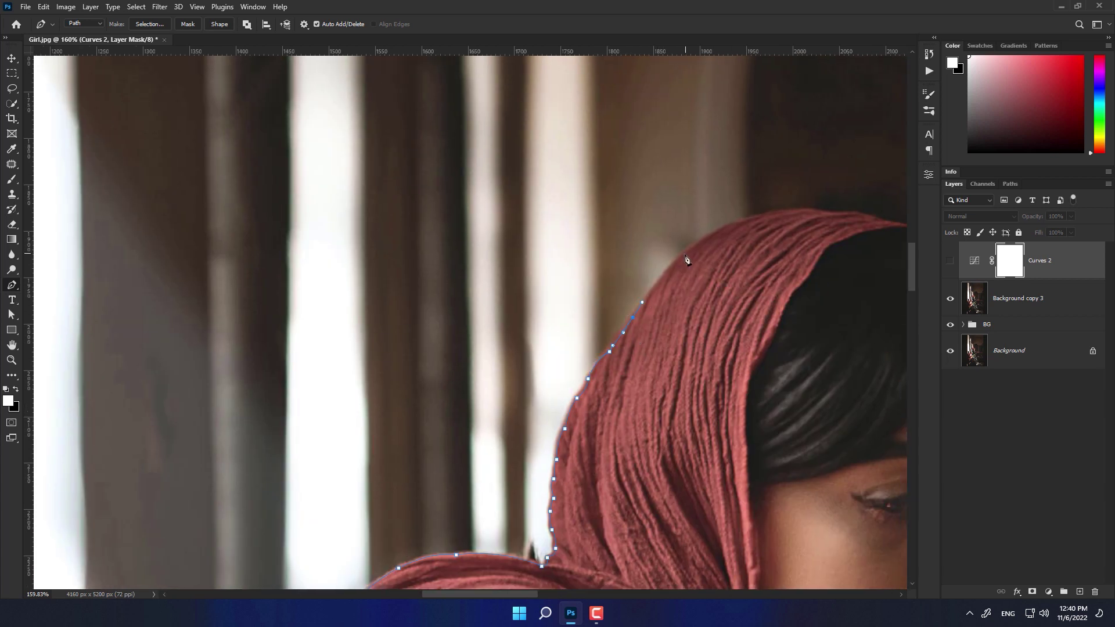
{"action": "mouse_move", "coordinate": [747, 219]}
{"action": "left_mouse_down"}
{"action": "mouse_move", "coordinate": [821, 211]}
{"action": "mouse_move", "coordinate": [676, 251]}
{"action": "left_mouse_up"}
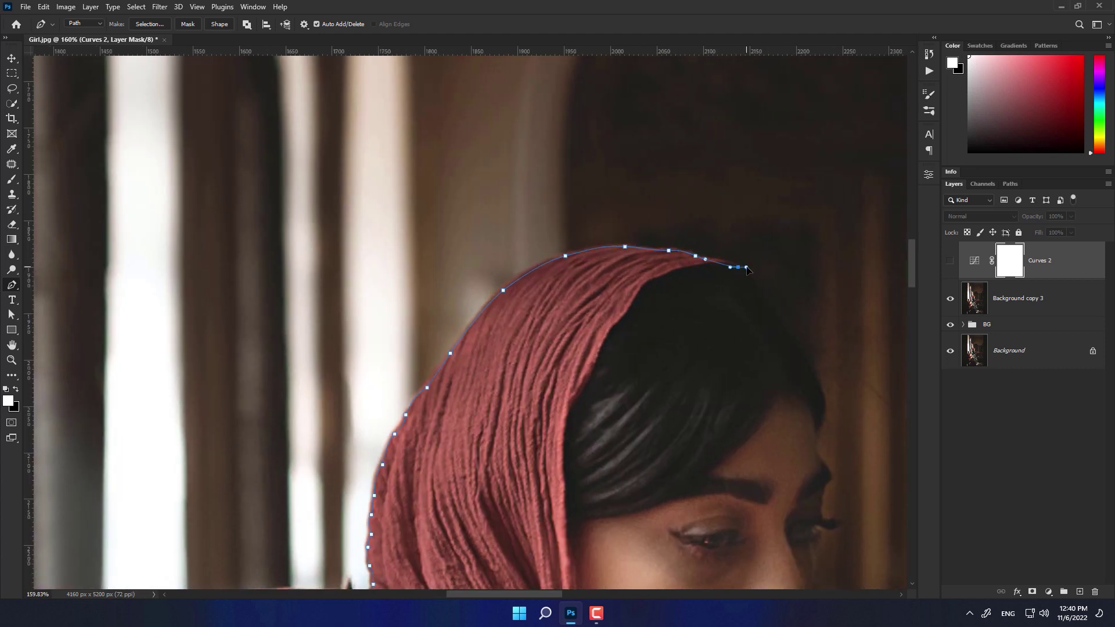
Show the Curves brightening layer again and continue the path down the scarf and hair edge.
{"action": "left_click_drag", "start_coordinate": [739, 267], "coordinate": [770, 316]}
{"action": "left_click", "coordinate": [950, 261]}
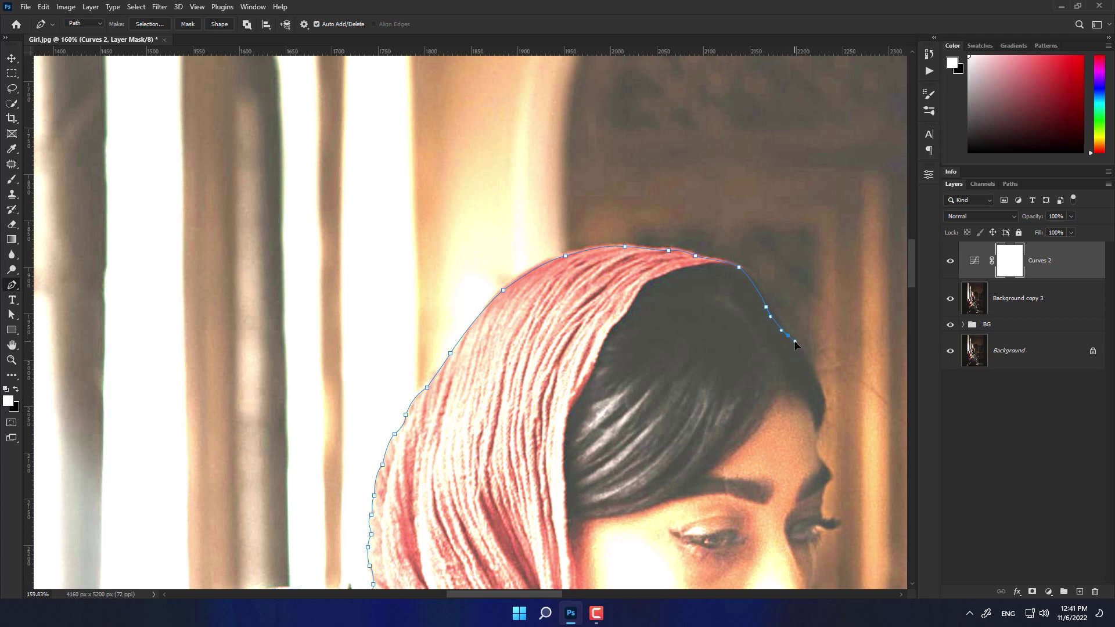
{"action": "left_click_drag", "start_coordinate": [816, 381], "coordinate": [821, 394]}
{"action": "left_click_drag", "start_coordinate": [816, 435], "coordinate": [801, 463]}
{"action": "left_click_drag", "start_coordinate": [824, 523], "coordinate": [757, 381]}
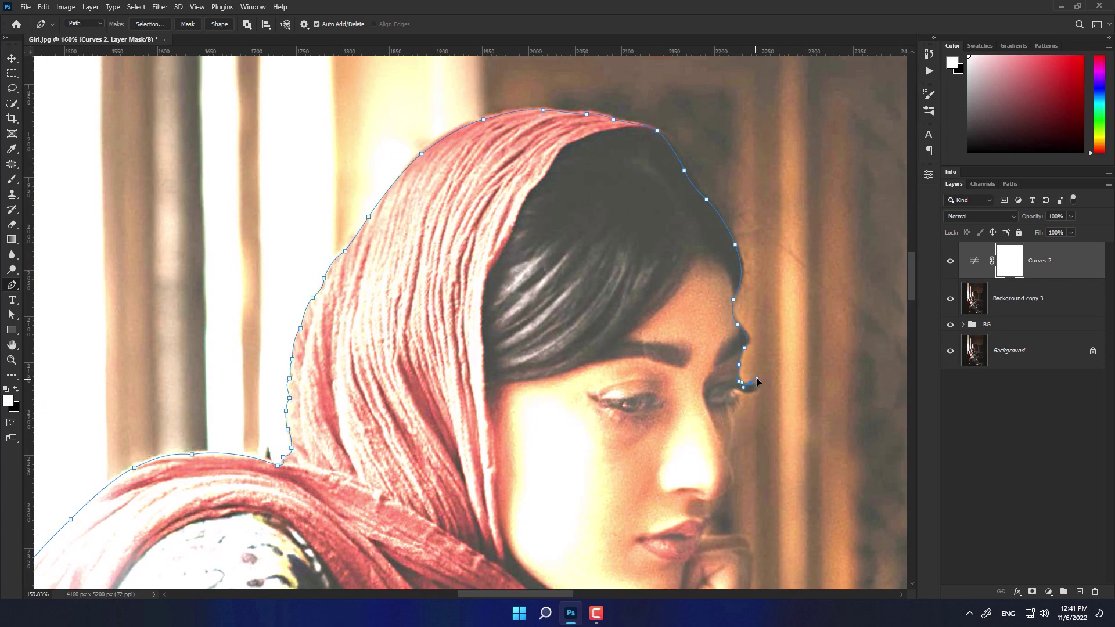
{"action": "scroll", "coordinate": [771, 386], "scroll_direction": "up", "scroll_amount": 3}
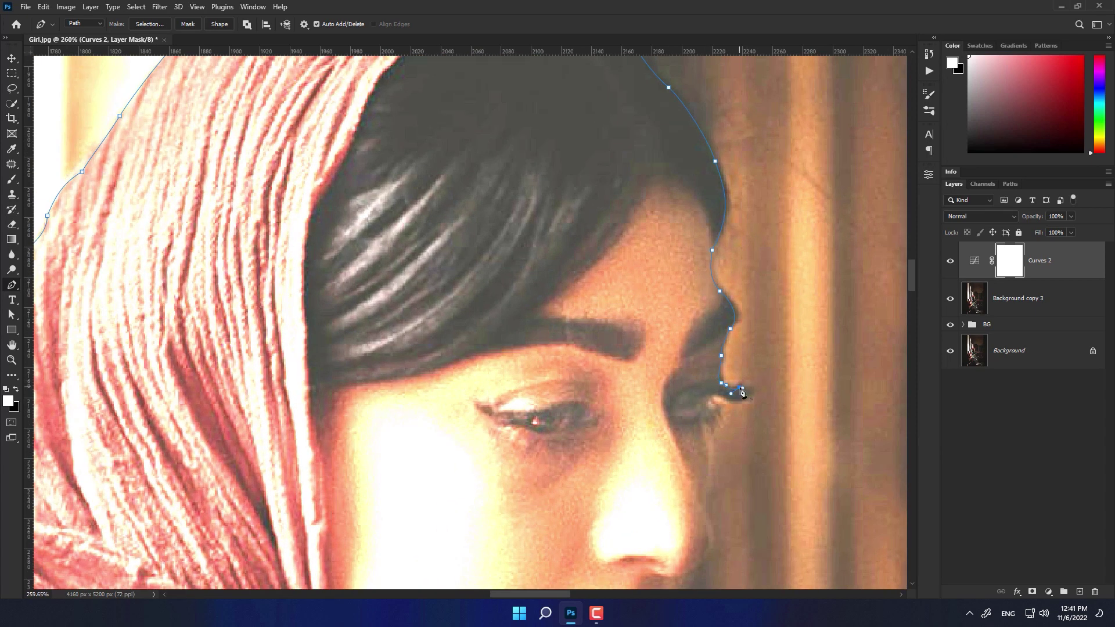
{"action": "left_click_drag", "start_coordinate": [742, 393], "coordinate": [715, 395]}
Trace the path down along and below the nose.
{"action": "left_click", "coordinate": [701, 494]}
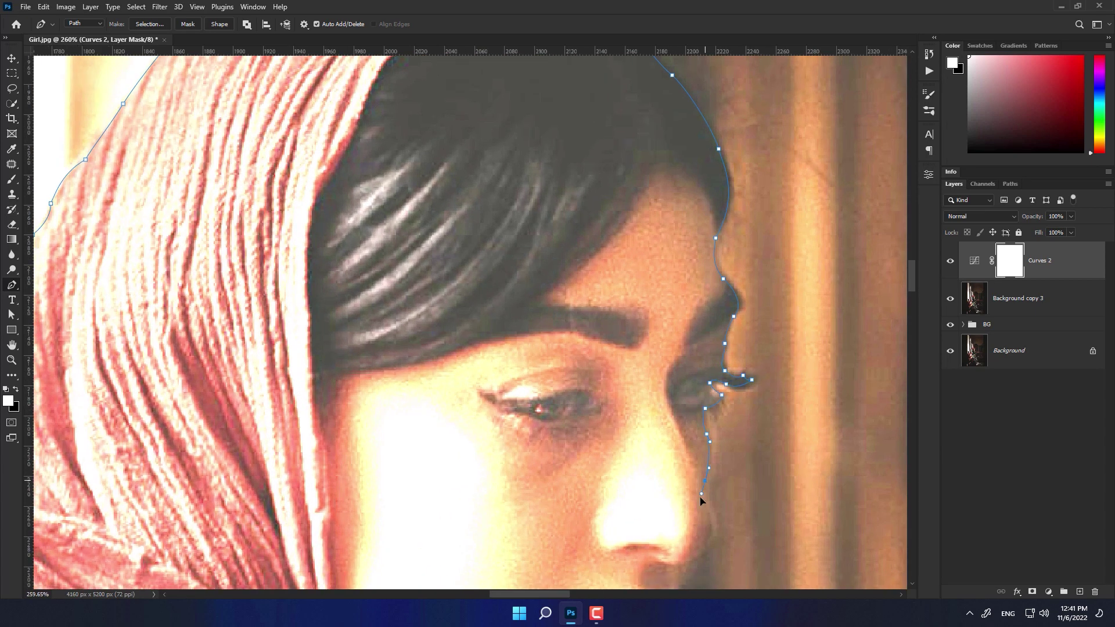
{"action": "left_click", "coordinate": [709, 502]}
{"action": "scroll", "coordinate": [715, 473], "scroll_direction": "down", "scroll_amount": 2}
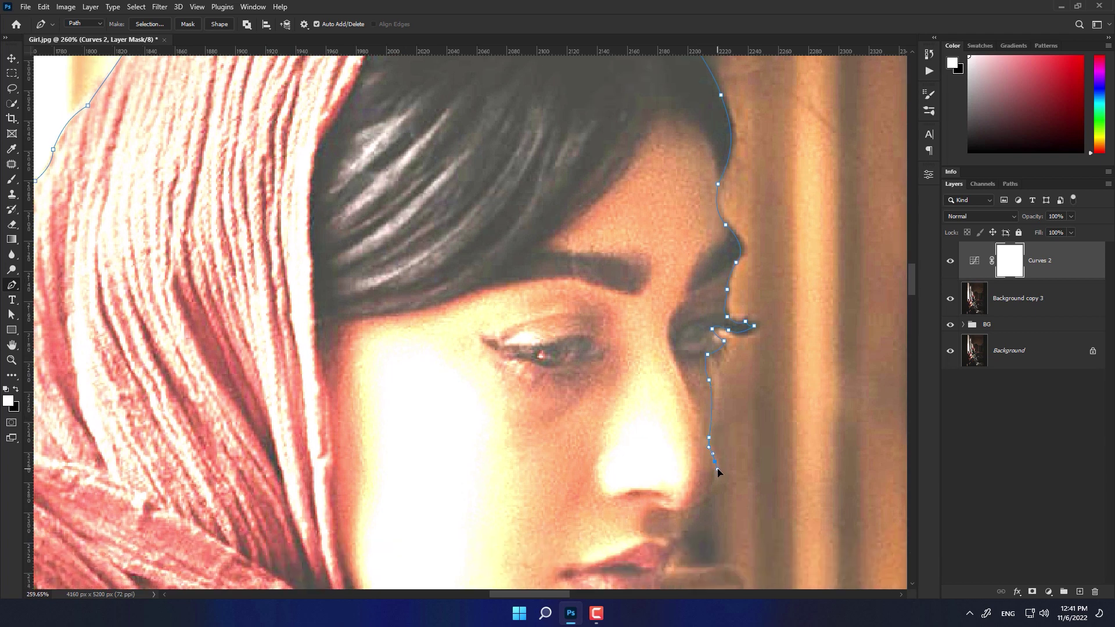
{"action": "left_click_drag", "start_coordinate": [667, 516], "coordinate": [685, 512]}
{"action": "left_click", "coordinate": [679, 533]}
{"action": "scroll", "coordinate": [680, 531], "scroll_direction": "down", "scroll_amount": 2}
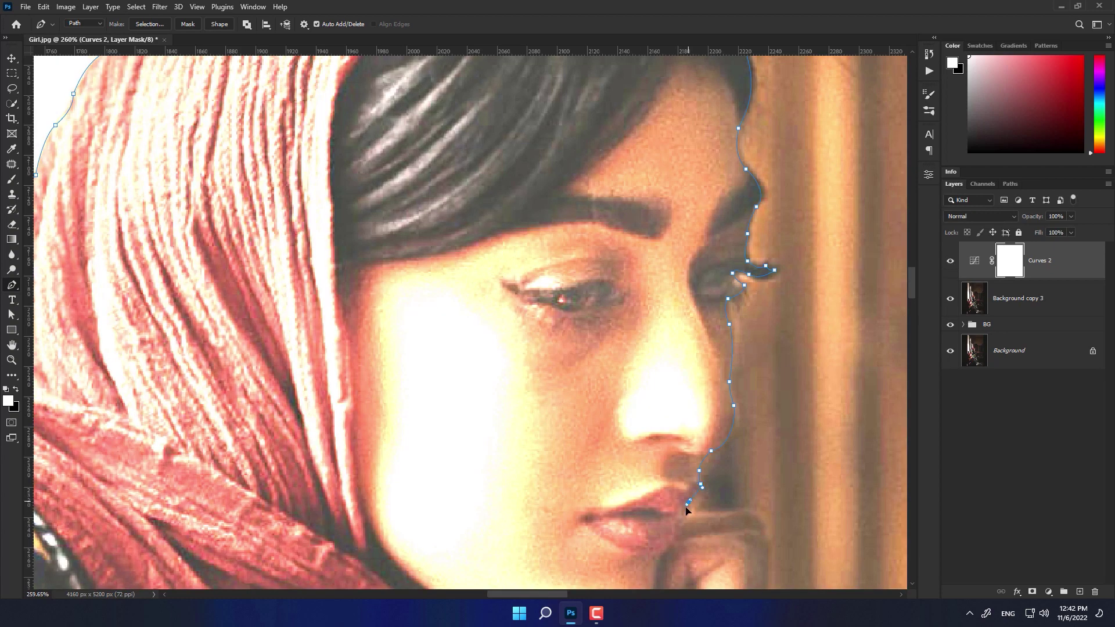
{"action": "scroll", "coordinate": [782, 544], "scroll_direction": "down", "scroll_amount": 4}
Continue the outline below the lips and around the hand.
{"action": "left_click_drag", "start_coordinate": [738, 418], "coordinate": [741, 434]}
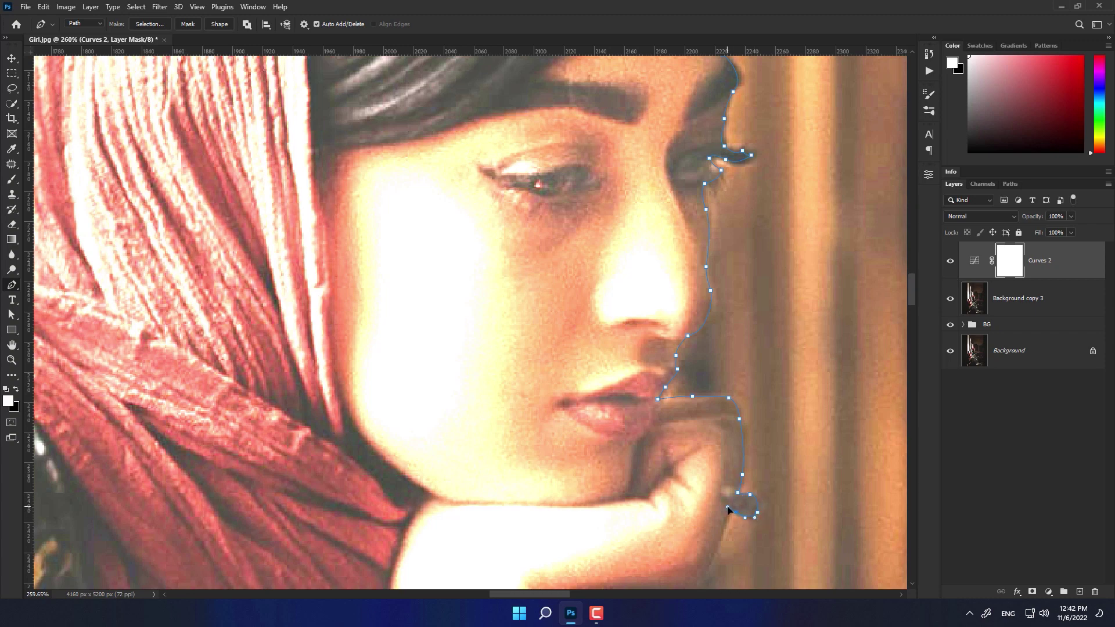
{"action": "scroll", "coordinate": [725, 536], "scroll_direction": "down", "scroll_amount": 2}
{"action": "left_click_drag", "start_coordinate": [732, 498], "coordinate": [728, 509]}
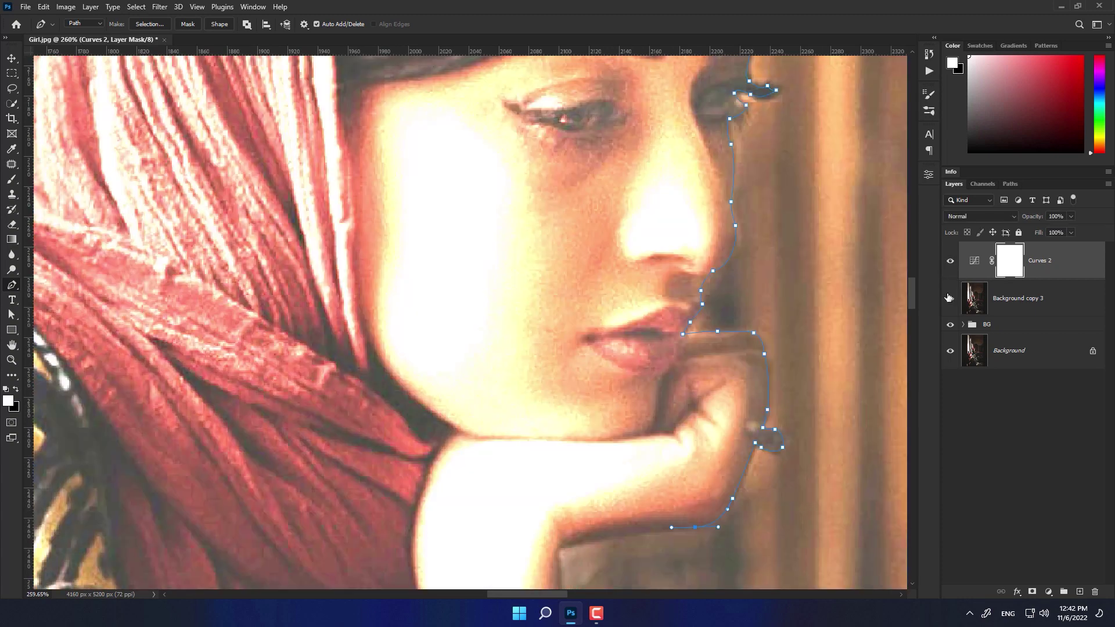
{"action": "scroll", "coordinate": [571, 510], "scroll_direction": "down", "scroll_amount": 3}
{"action": "scroll", "coordinate": [661, 322], "scroll_direction": "down", "scroll_amount": 6}
{"action": "left_click_drag", "start_coordinate": [661, 319], "coordinate": [661, 322]}
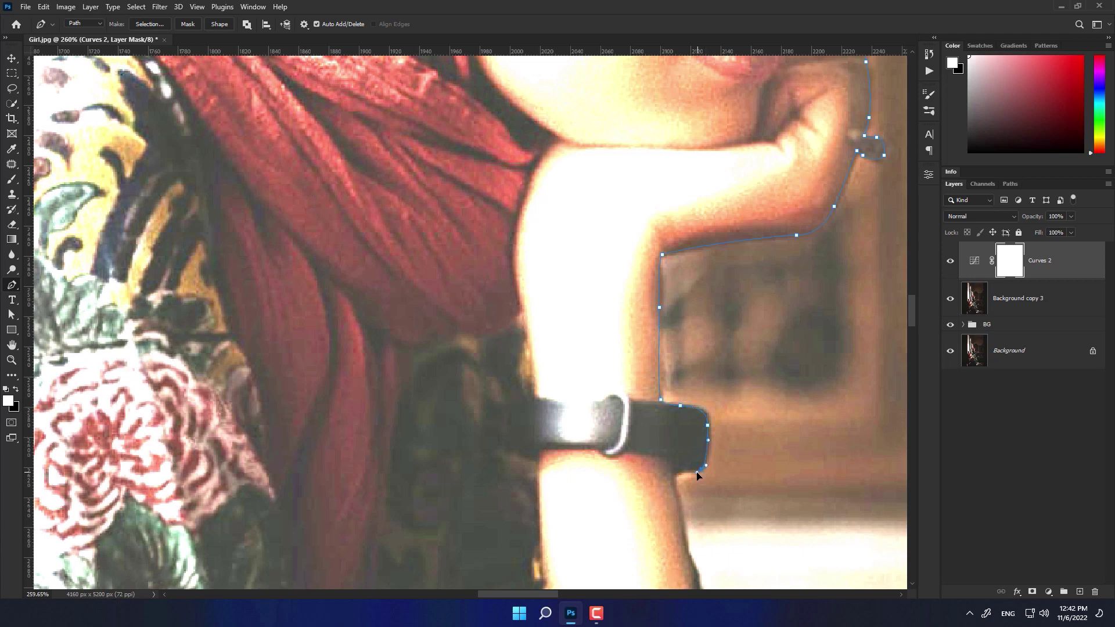
{"action": "left_click_drag", "start_coordinate": [674, 474], "coordinate": [674, 484]}
{"action": "scroll", "coordinate": [674, 483], "scroll_direction": "down", "scroll_amount": 8}
Add anchors down the arm and along the sleeve edge.
{"action": "left_click", "coordinate": [688, 302]}
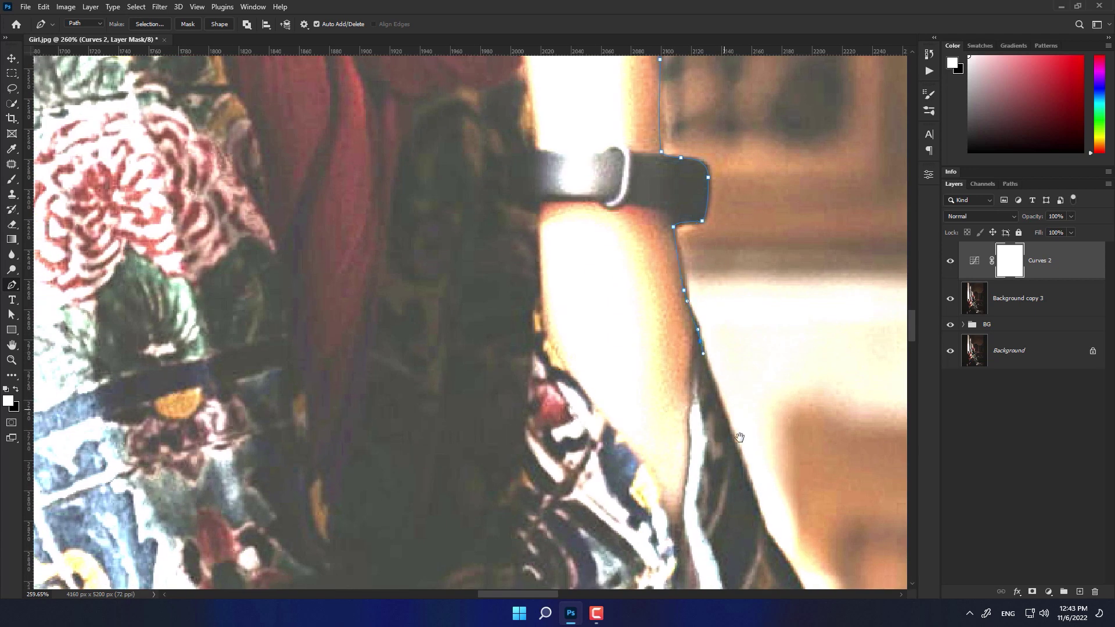
{"action": "left_click_drag", "start_coordinate": [739, 437], "coordinate": [720, 345]}
{"action": "left_click", "coordinate": [667, 273]}
{"action": "left_click", "coordinate": [673, 295]}
{"action": "left_click", "coordinate": [688, 335]}
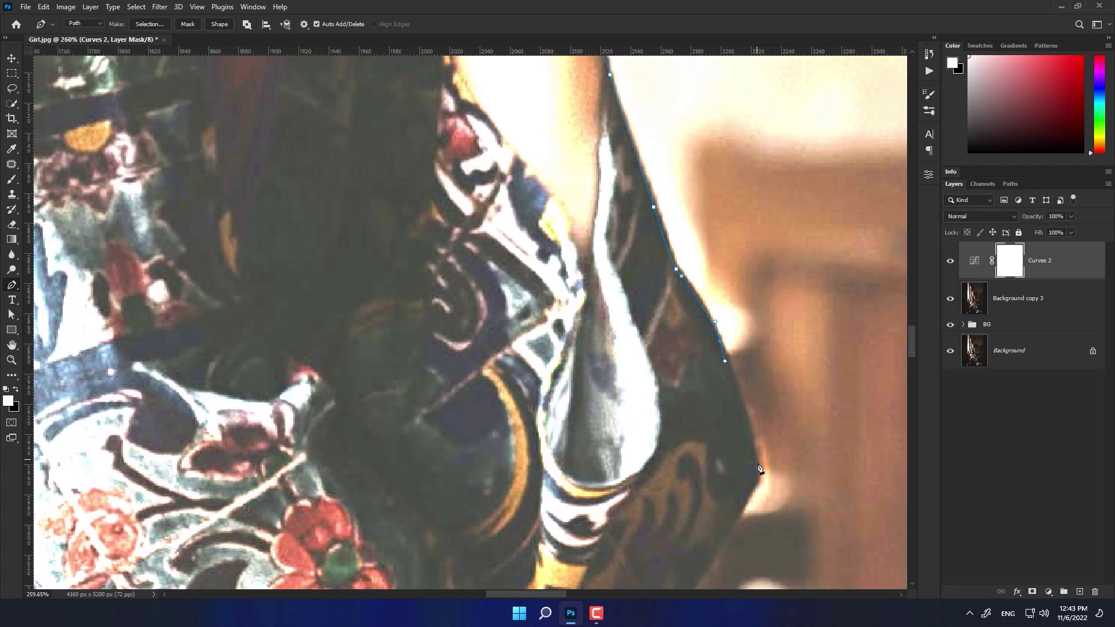
{"action": "left_click", "coordinate": [756, 435]}
{"action": "left_click", "coordinate": [756, 467]}
{"action": "left_click_drag", "start_coordinate": [736, 519], "coordinate": [744, 335]}
{"action": "left_click", "coordinate": [708, 394]}
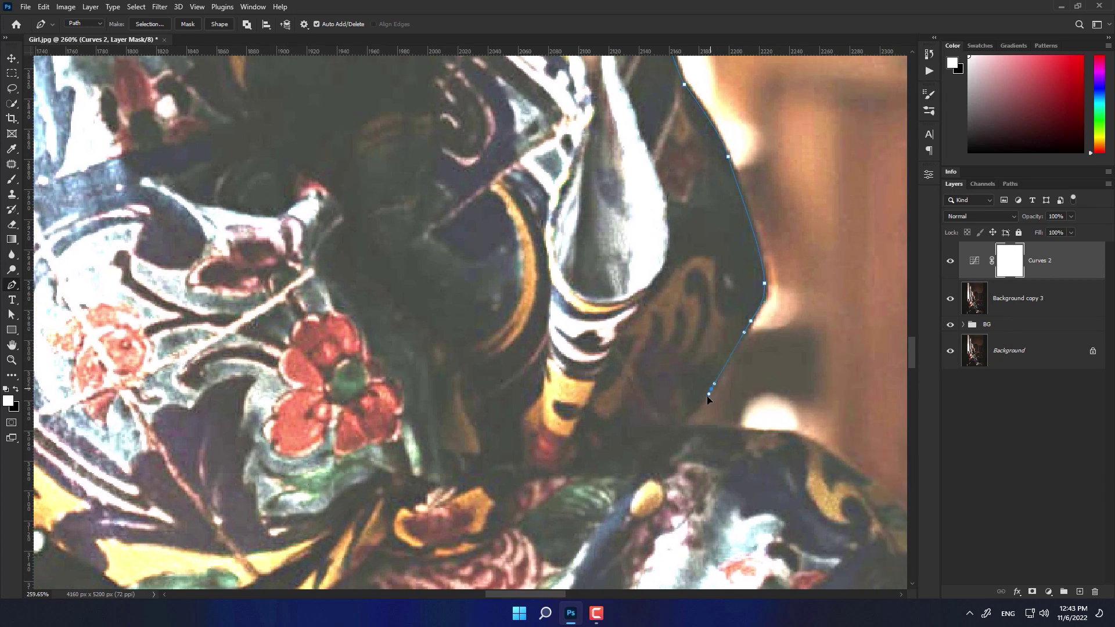
Curve the path around the knee fold and along the lap and dress outline.
{"action": "left_click_drag", "start_coordinate": [666, 428], "coordinate": [685, 430]}
{"action": "left_click_drag", "start_coordinate": [778, 434], "coordinate": [644, 378]}
{"action": "left_click_drag", "start_coordinate": [700, 400], "coordinate": [716, 412]}
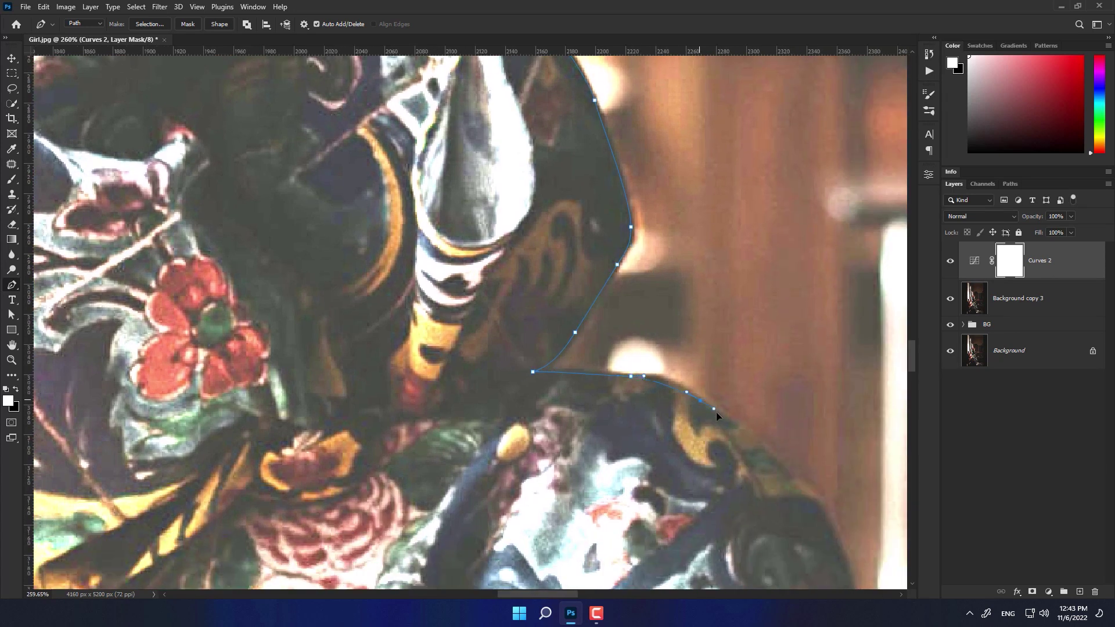
{"action": "left_click", "coordinate": [727, 424]}
{"action": "left_click_drag", "start_coordinate": [788, 477], "coordinate": [692, 373]}
{"action": "left_click", "coordinate": [707, 384]}
{"action": "left_click", "coordinate": [742, 445]}
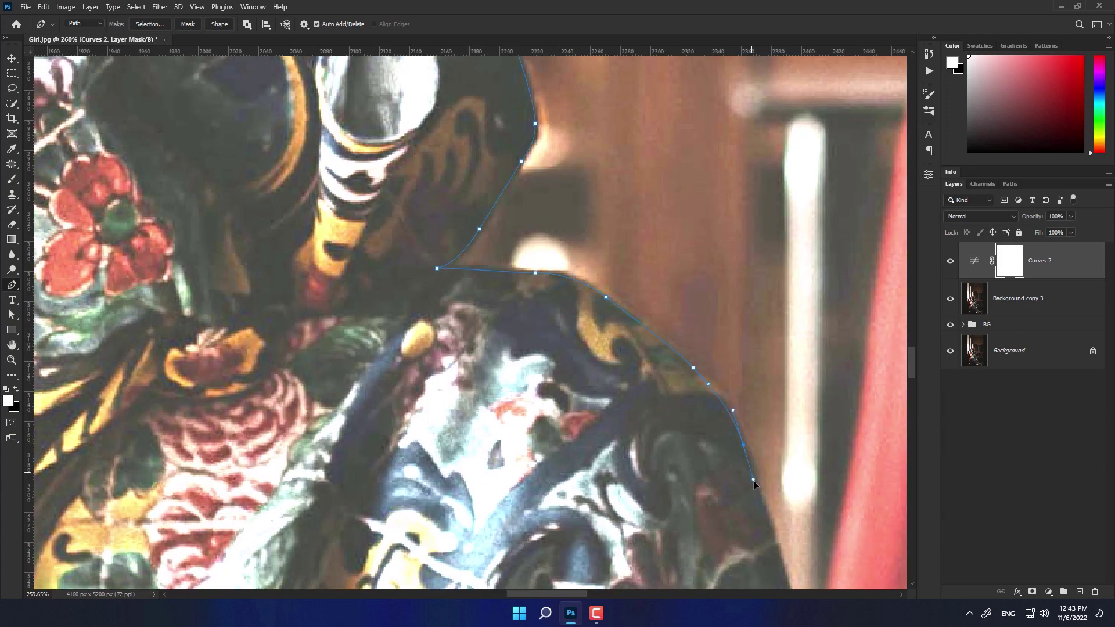
{"action": "left_click", "coordinate": [755, 477]}
{"action": "left_click_drag", "start_coordinate": [791, 545], "coordinate": [724, 394]}
Extend the path further down the dress edge.
{"action": "left_click", "coordinate": [752, 552]}
{"action": "left_click_drag", "start_coordinate": [778, 581], "coordinate": [728, 355]}
{"action": "left_click", "coordinate": [739, 468]}
{"action": "left_click_drag", "start_coordinate": [778, 536], "coordinate": [773, 345]}
{"action": "left_click_drag", "start_coordinate": [780, 409], "coordinate": [757, 301]}
{"action": "left_click", "coordinate": [796, 404]}
{"action": "left_click", "coordinate": [806, 431]}
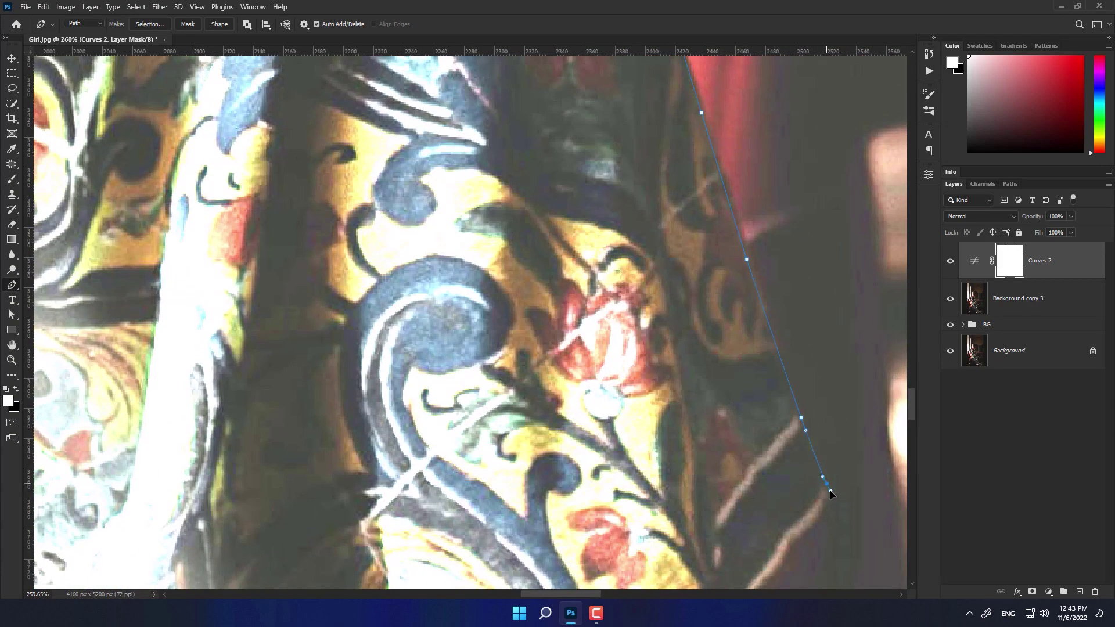
{"action": "left_click_drag", "start_coordinate": [818, 525], "coordinate": [833, 349]}
{"action": "left_click", "coordinate": [803, 369]}
{"action": "left_click", "coordinate": [797, 388]}
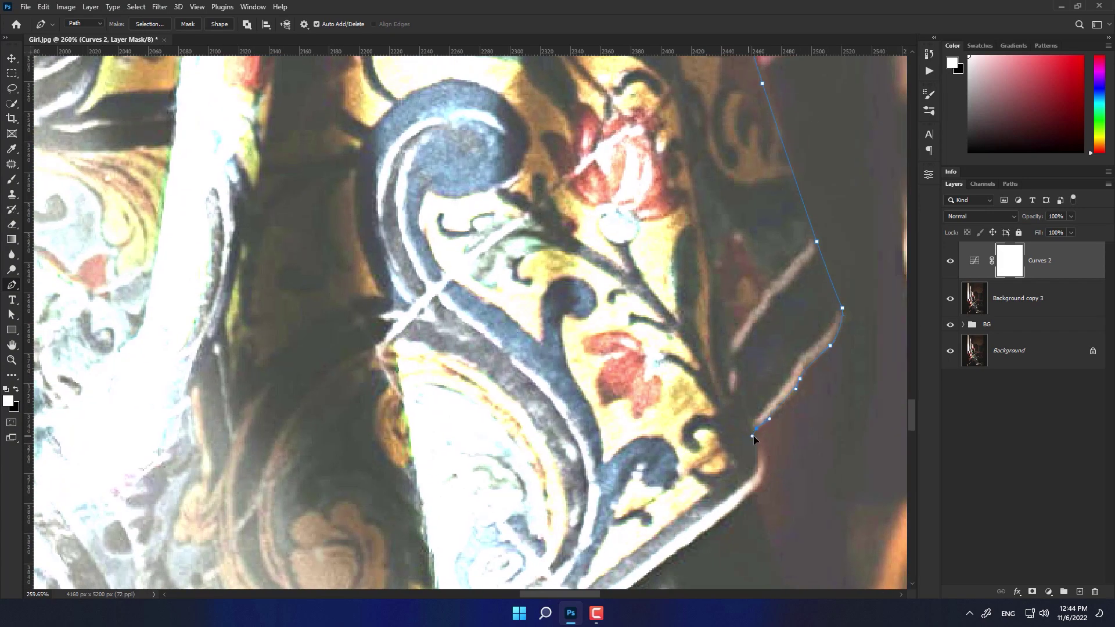
Pan to the shoe and trace from the dress edge down the shoe's top toward its tip.
{"action": "left_click_drag", "start_coordinate": [762, 513], "coordinate": [766, 309]}
{"action": "left_click_drag", "start_coordinate": [790, 391], "coordinate": [743, 391]}
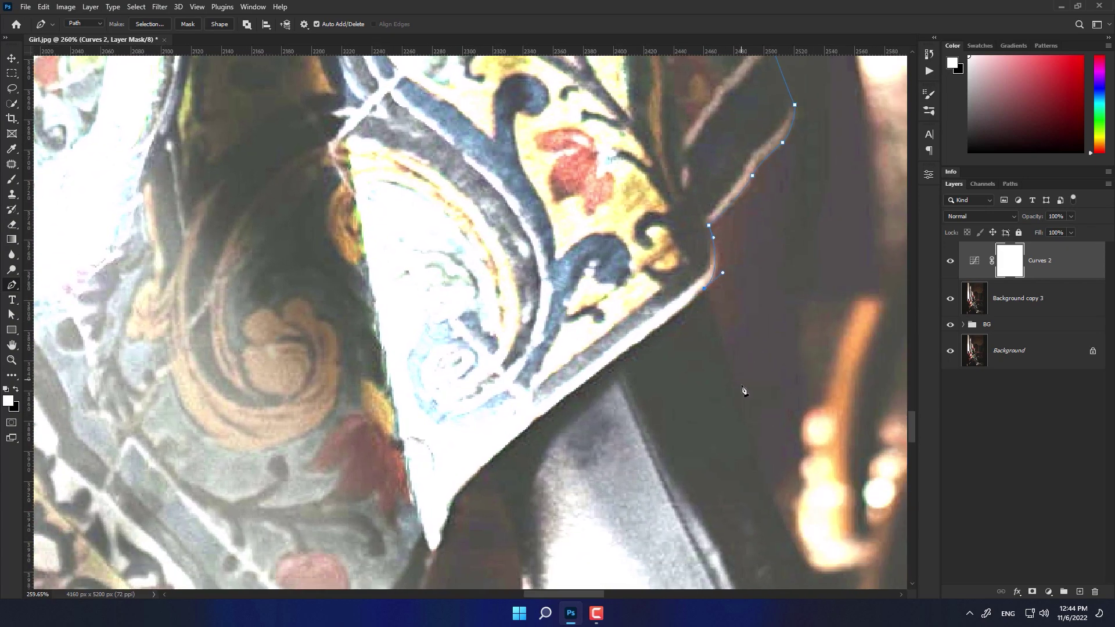
{"action": "left_click_drag", "start_coordinate": [784, 521], "coordinate": [648, 342]}
{"action": "mouse_move", "coordinate": [673, 390]}
{"action": "left_mouse_down"}
{"action": "mouse_move", "coordinate": [666, 348]}
{"action": "mouse_move", "coordinate": [705, 391]}
{"action": "left_mouse_up"}
{"action": "mouse_move", "coordinate": [782, 444]}
{"action": "left_mouse_down"}
{"action": "mouse_move", "coordinate": [718, 370]}
{"action": "mouse_move", "coordinate": [612, 290]}
{"action": "left_mouse_up"}
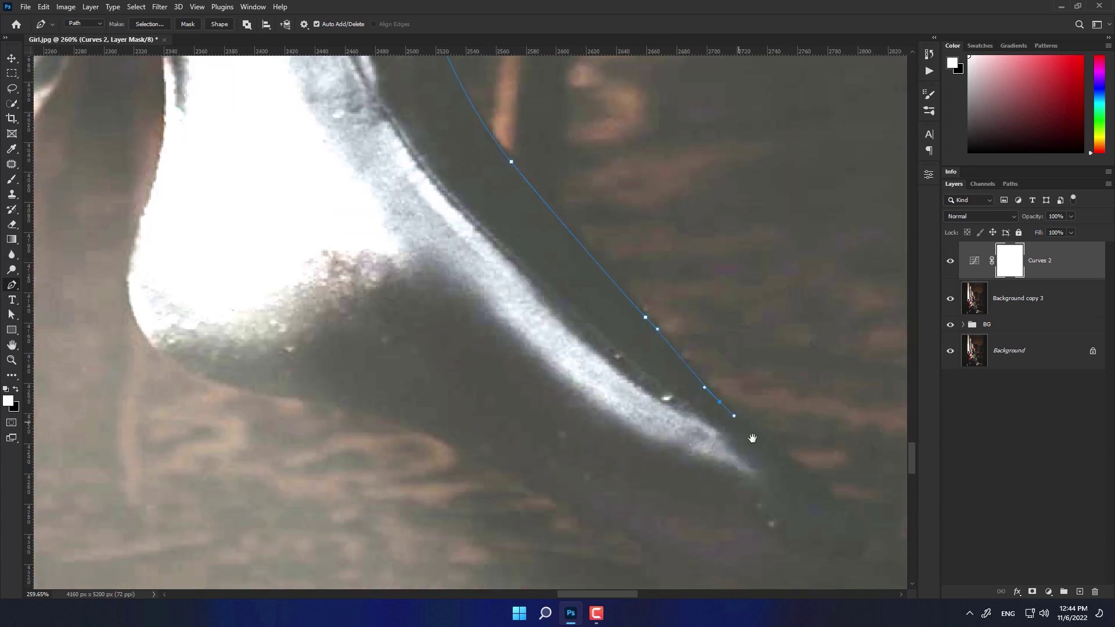
{"action": "left_click", "coordinate": [656, 359]}
{"action": "left_click", "coordinate": [735, 426]}
{"action": "left_click", "coordinate": [782, 467]}
{"action": "left_click_drag", "start_coordinate": [788, 516], "coordinate": [768, 531]}
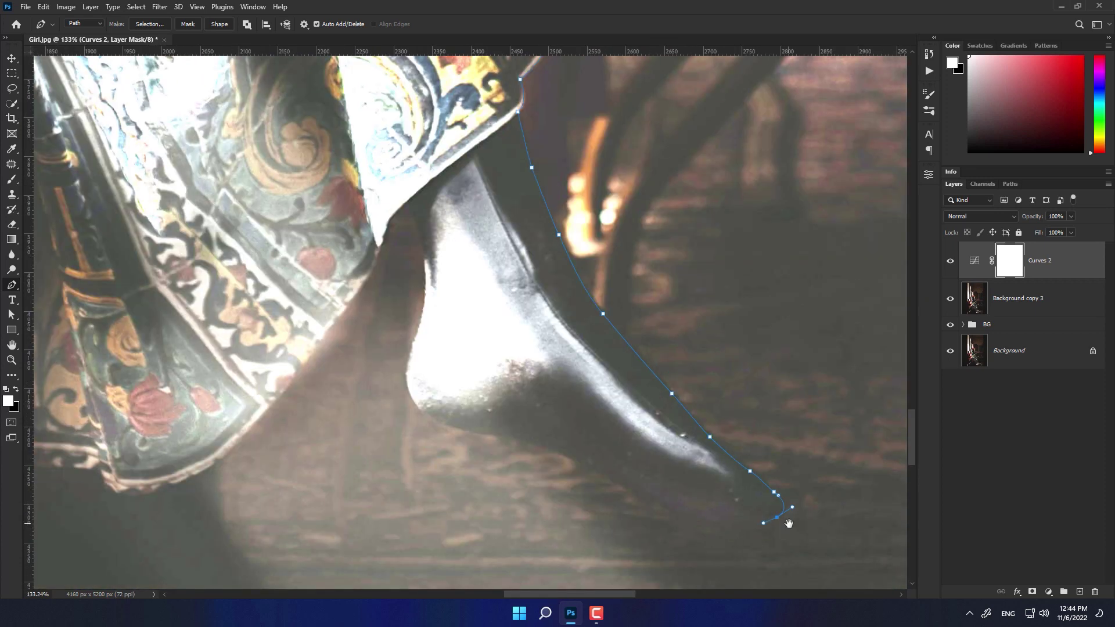
Curve the path around the shoe tip, under the sole, and up the heel and ankle.
{"action": "scroll", "coordinate": [762, 528], "scroll_direction": "down", "scroll_amount": 5}
{"action": "left_click_drag", "start_coordinate": [686, 487], "coordinate": [658, 481]}
{"action": "left_click_drag", "start_coordinate": [582, 441], "coordinate": [565, 430]}
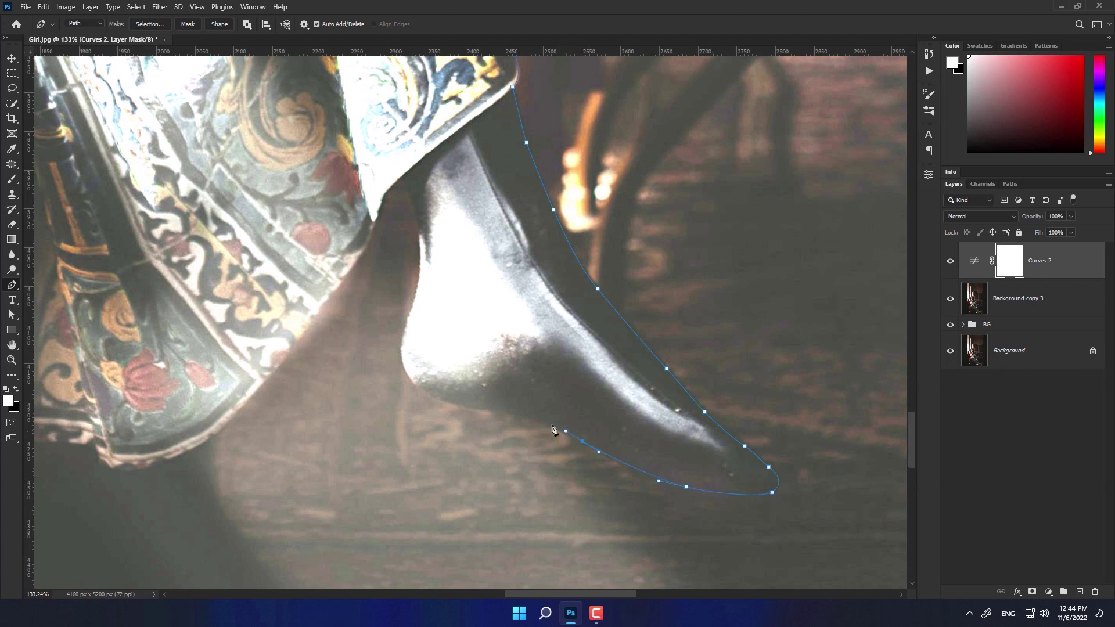
{"action": "left_click", "coordinate": [402, 352]}
{"action": "left_click_drag", "start_coordinate": [416, 297], "coordinate": [420, 281]}
{"action": "left_click_drag", "start_coordinate": [404, 174], "coordinate": [381, 137]}
{"action": "left_click", "coordinate": [379, 208]}
{"action": "left_click_drag", "start_coordinate": [368, 237], "coordinate": [366, 251]}
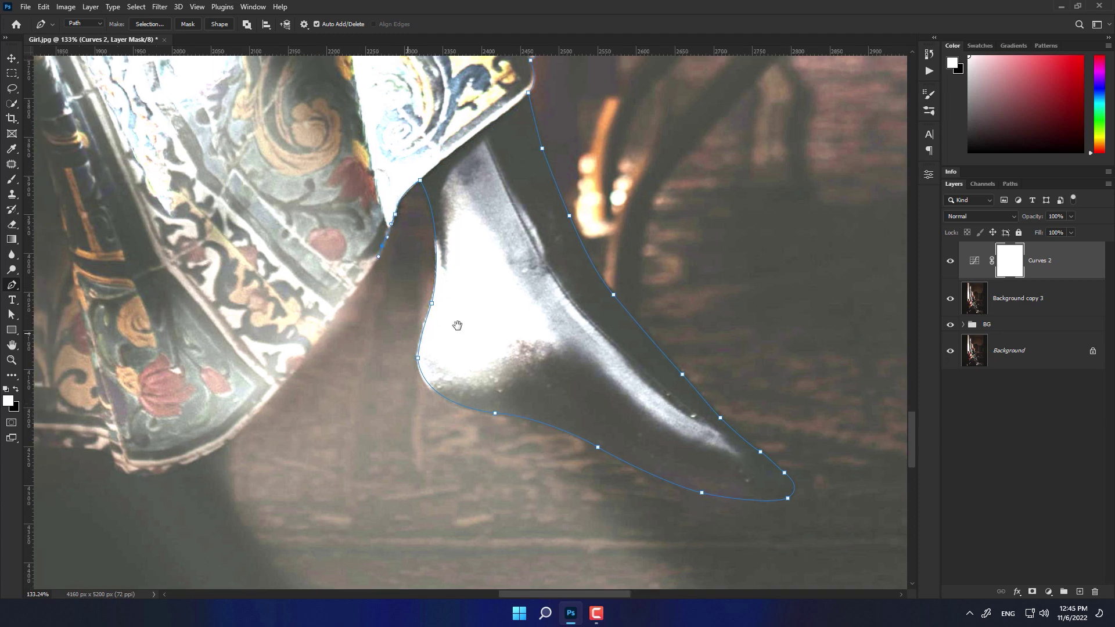
Trace along the dress hem, around the red ribbon's tip, and up its left edge.
{"action": "scroll", "coordinate": [455, 324], "scroll_direction": "left", "scroll_amount": 5}
{"action": "left_click_drag", "start_coordinate": [554, 301], "coordinate": [541, 319]}
{"action": "left_click_drag", "start_coordinate": [499, 378], "coordinate": [483, 397]}
{"action": "left_click_drag", "start_coordinate": [425, 451], "coordinate": [409, 460]}
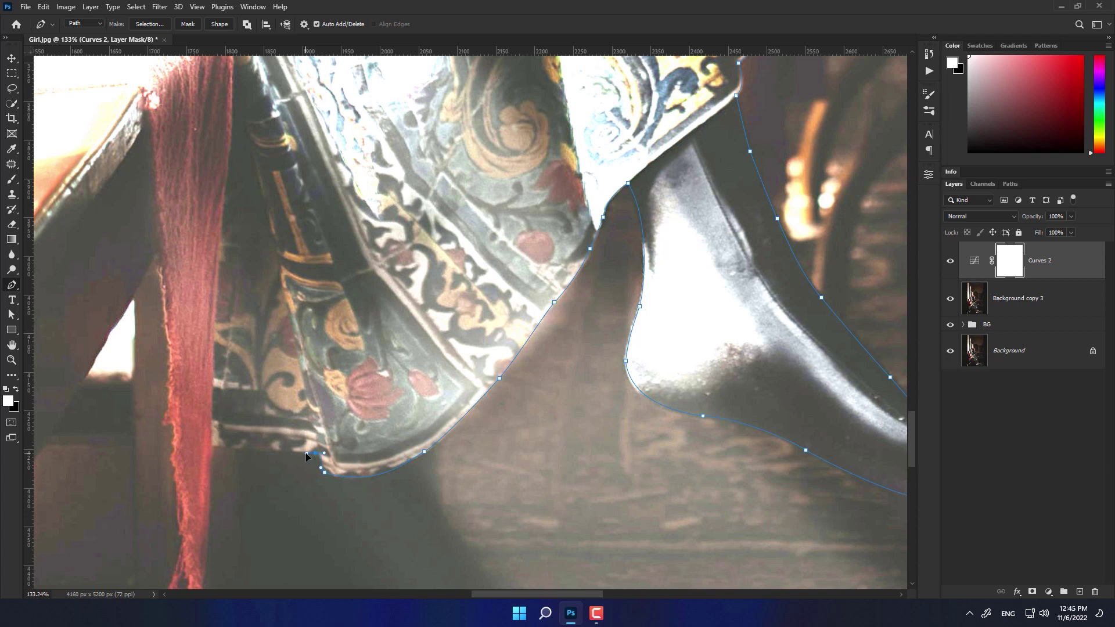
{"action": "left_click_drag", "start_coordinate": [210, 451], "coordinate": [395, 254]}
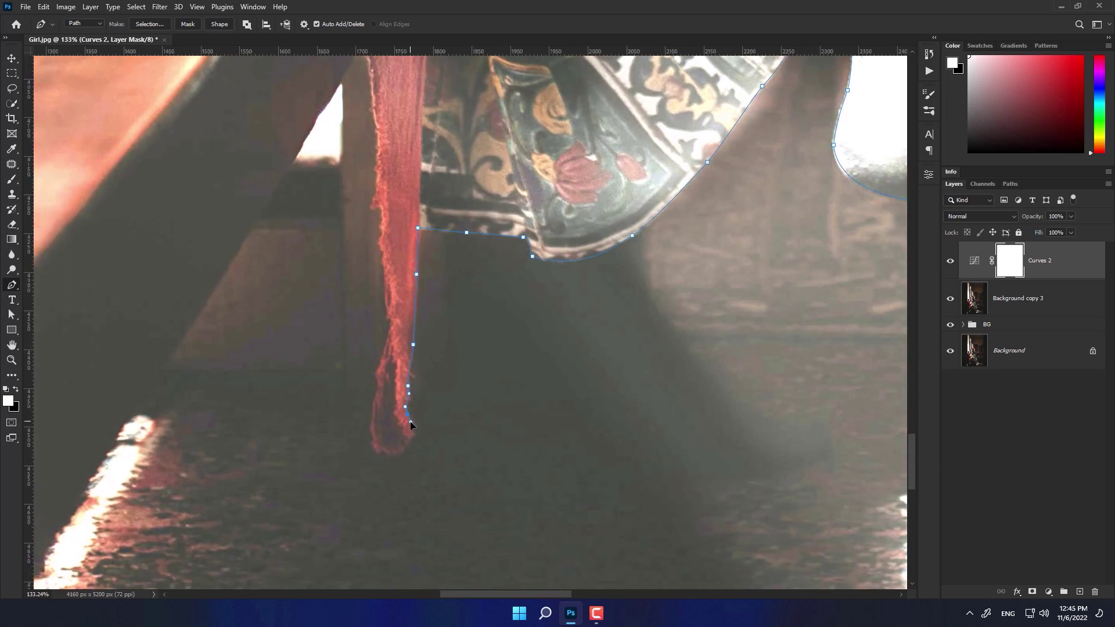
{"action": "left_click_drag", "start_coordinate": [381, 451], "coordinate": [370, 422]}
{"action": "left_click", "coordinate": [380, 243]}
{"action": "left_click", "coordinate": [381, 222]}
{"action": "left_click_drag", "start_coordinate": [378, 198], "coordinate": [427, 296]}
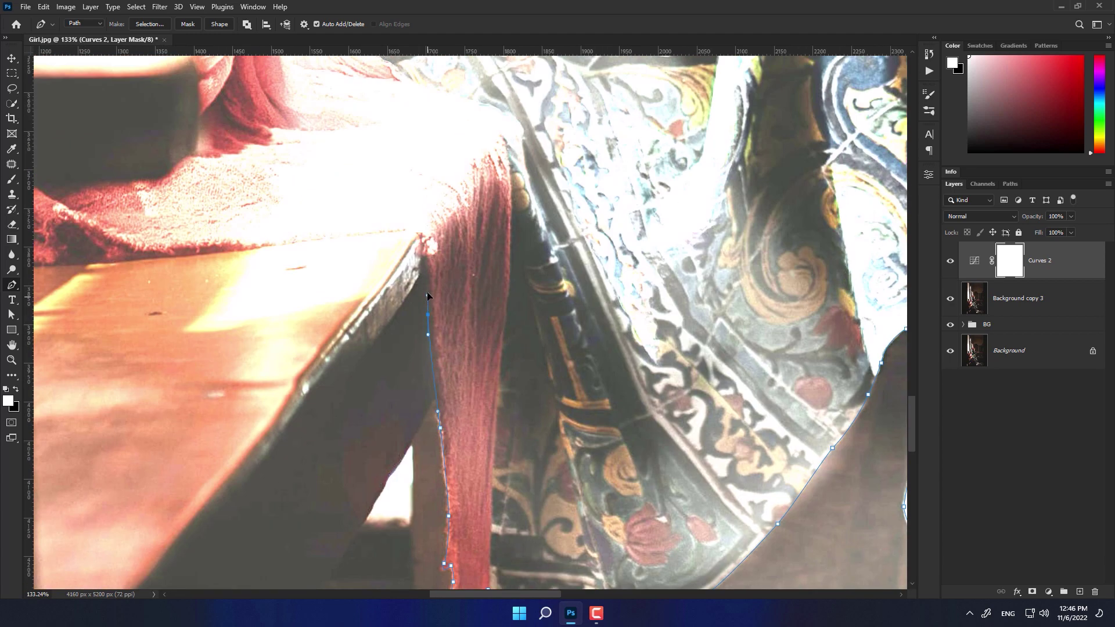
Hide Curves 2 with Ctrl+, and trace the path along the table edge.
{"action": "left_click", "coordinate": [409, 228]}
{"action": "key", "text": "ctrl+comma"}
{"action": "left_click_drag", "start_coordinate": [407, 232], "coordinate": [528, 280]}
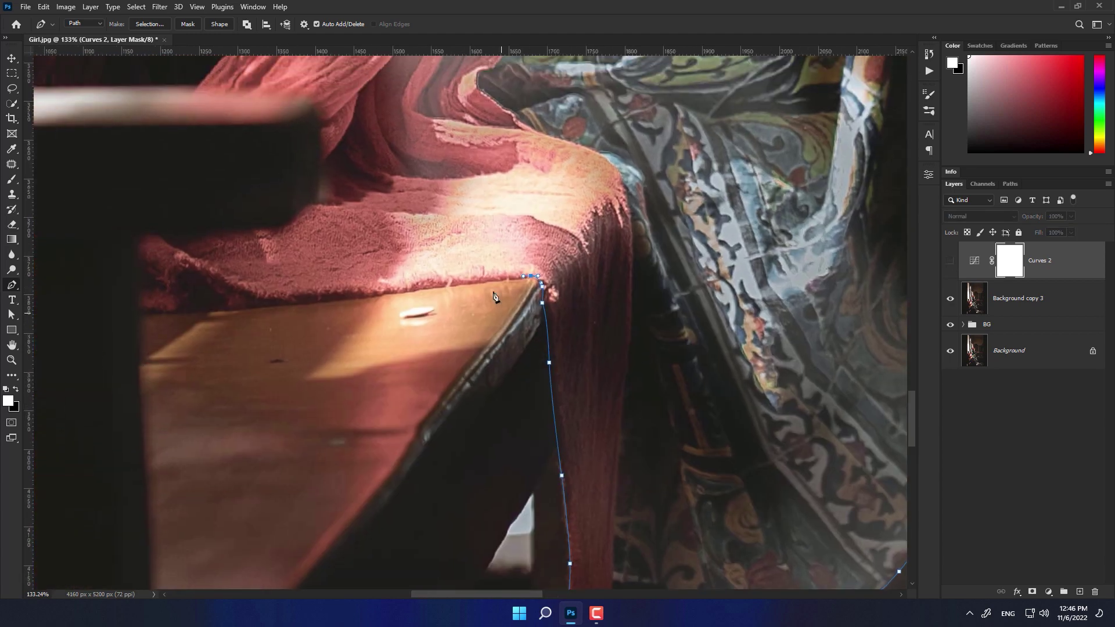
{"action": "left_click", "coordinate": [490, 280]}
{"action": "left_click", "coordinate": [477, 283]}
{"action": "left_click", "coordinate": [292, 302]}
{"action": "mouse_move", "coordinate": [244, 311]}
{"action": "left_mouse_down"}
{"action": "mouse_move", "coordinate": [307, 345]}
{"action": "mouse_move", "coordinate": [255, 343]}
{"action": "left_mouse_up"}
{"action": "left_click", "coordinate": [288, 342]}
Add anchors around the cushion's left corner and up its edge.
{"action": "left_click", "coordinate": [220, 345]}
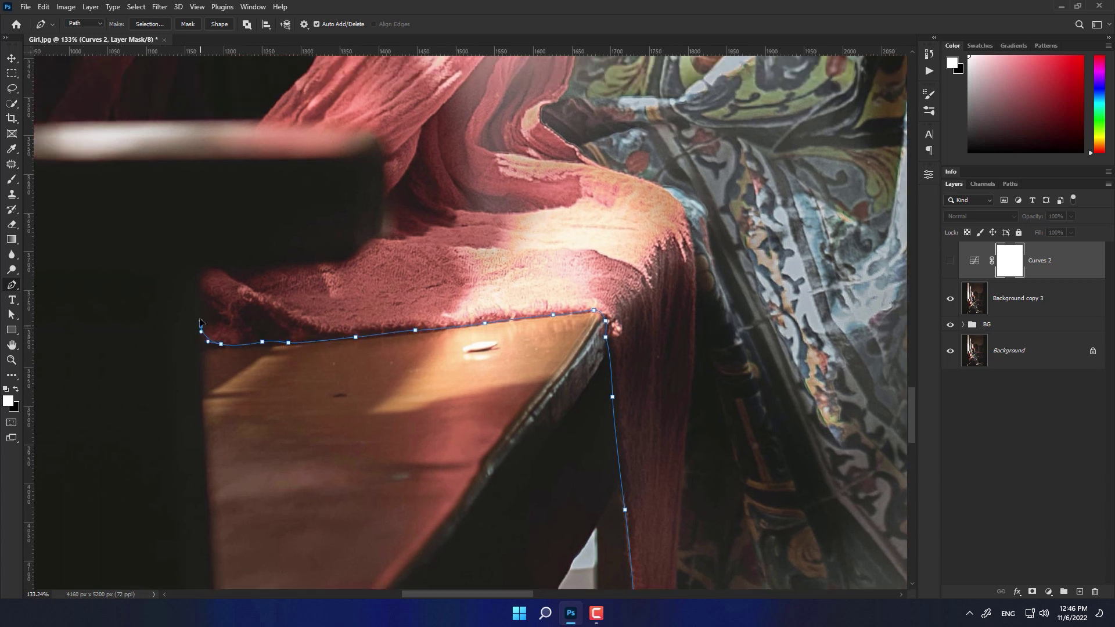
{"action": "left_click", "coordinate": [200, 327]}
{"action": "left_click", "coordinate": [197, 268]}
{"action": "left_click_drag", "start_coordinate": [276, 265], "coordinate": [288, 265]}
{"action": "left_click", "coordinate": [345, 263]}
{"action": "left_click", "coordinate": [360, 248]}
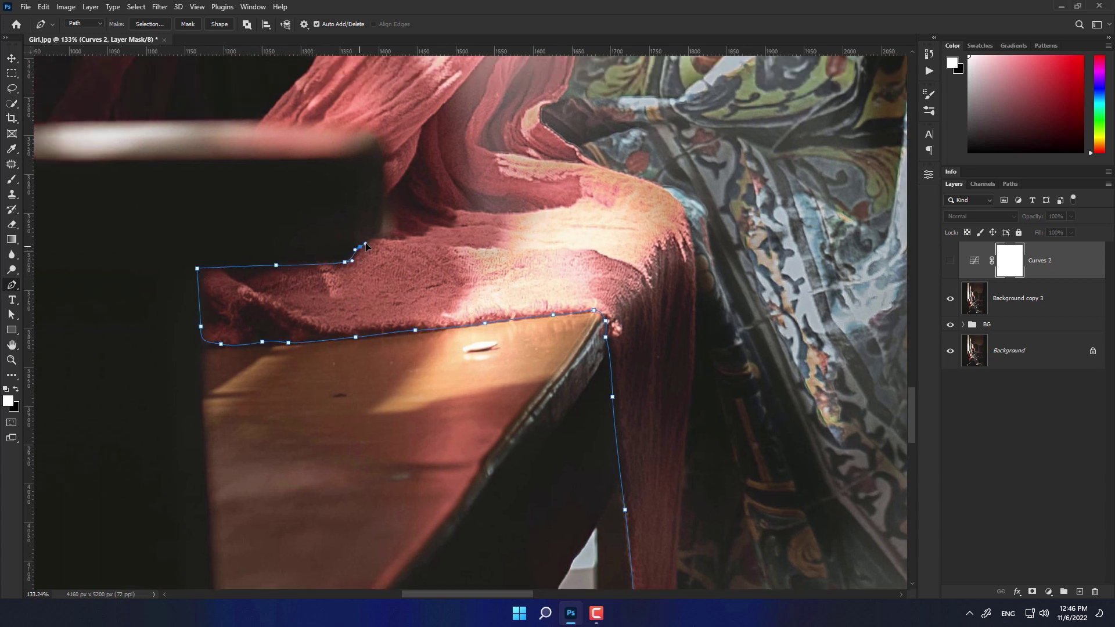
{"action": "left_click", "coordinate": [382, 220]}
{"action": "left_click", "coordinate": [381, 156]}
Run the path along the bench top, close it at the starting anchor, and zoom out.
{"action": "left_click_drag", "start_coordinate": [330, 141], "coordinate": [687, 299]}
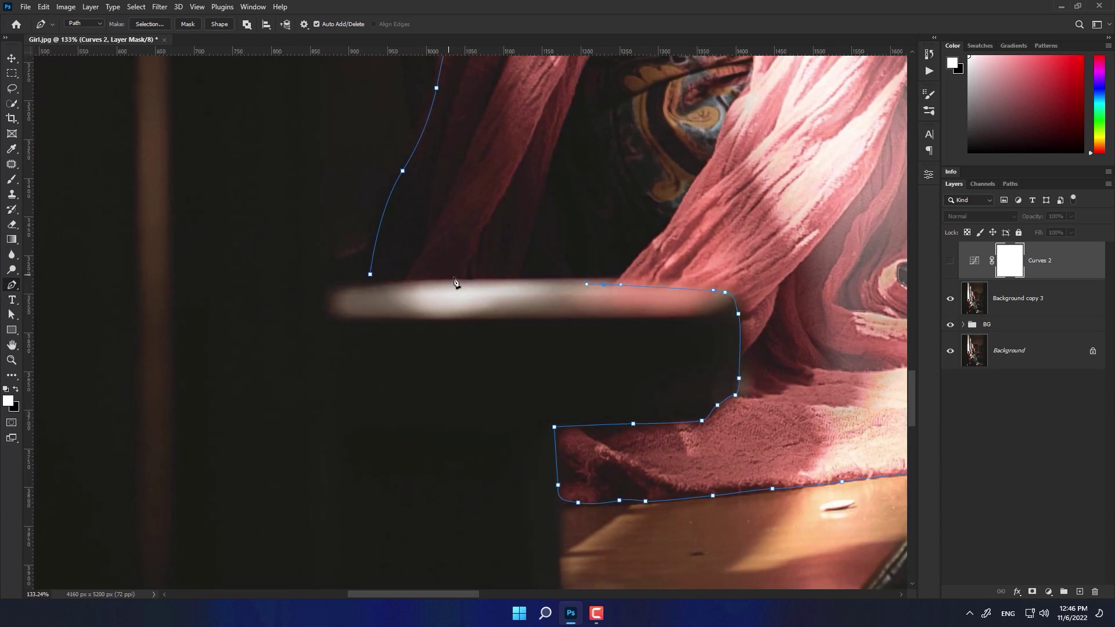
{"action": "left_click_drag", "start_coordinate": [445, 281], "coordinate": [419, 287]}
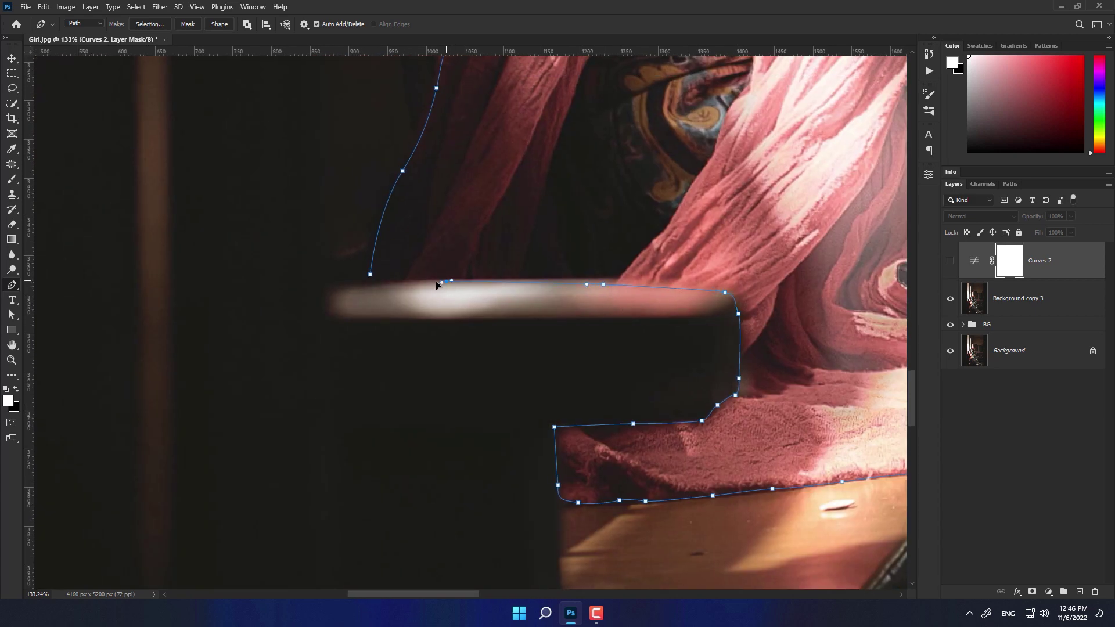
{"action": "left_click", "coordinate": [370, 276]}
{"action": "key", "text": "ctrl+minus"}
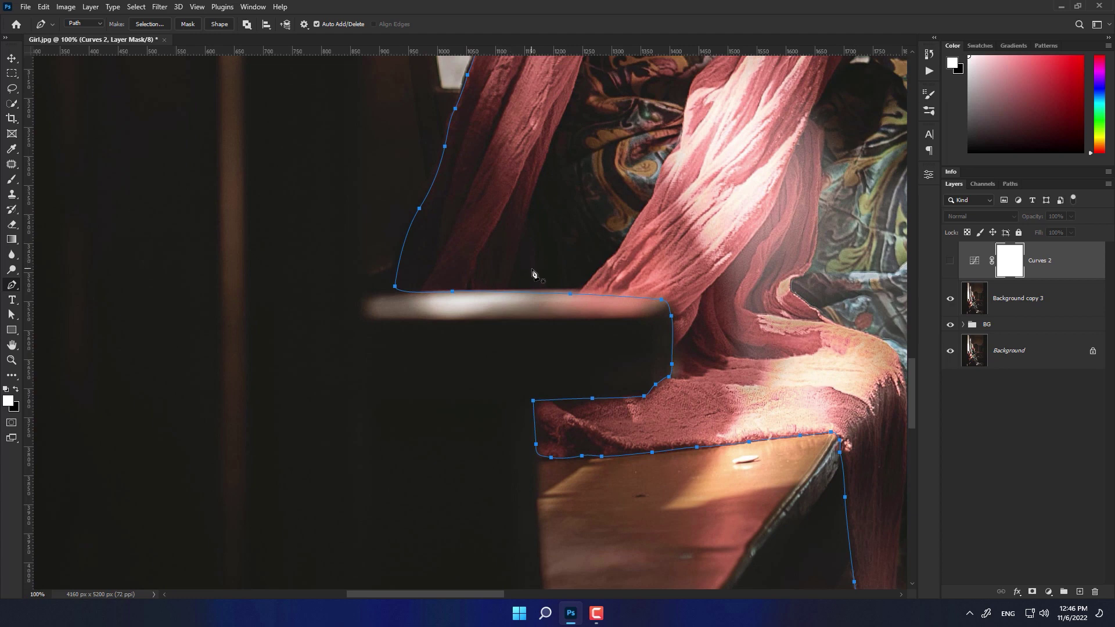
{"action": "scroll", "coordinate": [535, 272], "scroll_direction": "down", "scroll_amount": 2}
{"action": "scroll", "coordinate": [552, 285], "scroll_direction": "down", "scroll_amount": 2}
Convert the closed path to a selection with 0 feather radius and select Background copy 3.
{"action": "scroll", "coordinate": [574, 302], "scroll_direction": "down", "scroll_amount": 2}
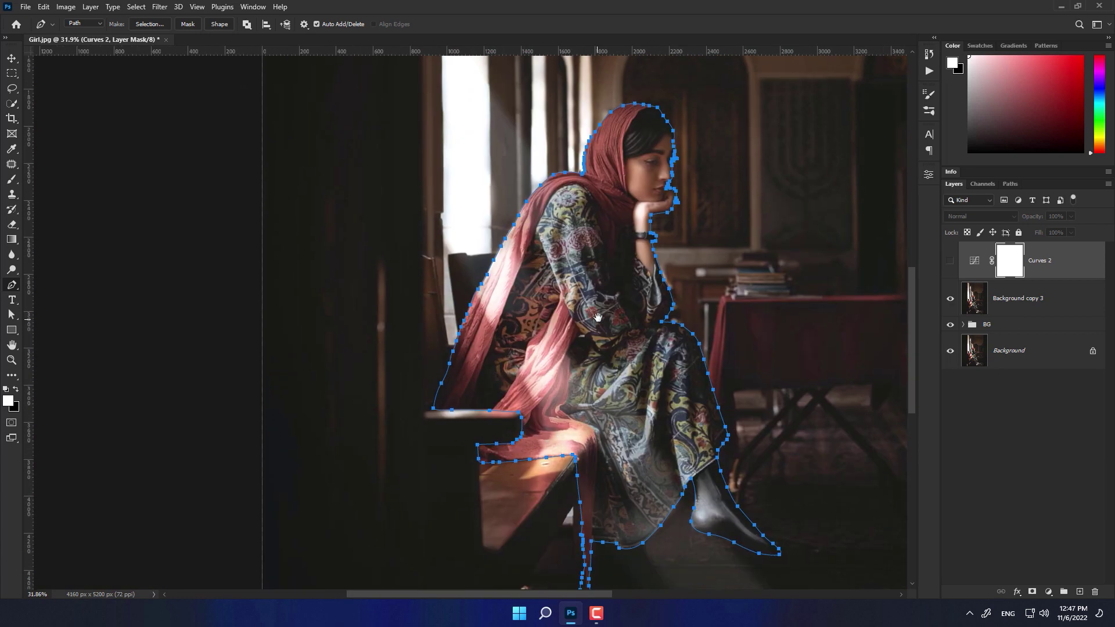
{"action": "scroll", "coordinate": [600, 323], "scroll_direction": "down", "scroll_amount": 1}
{"action": "scroll", "coordinate": [600, 322], "scroll_direction": "down", "scroll_amount": 1}
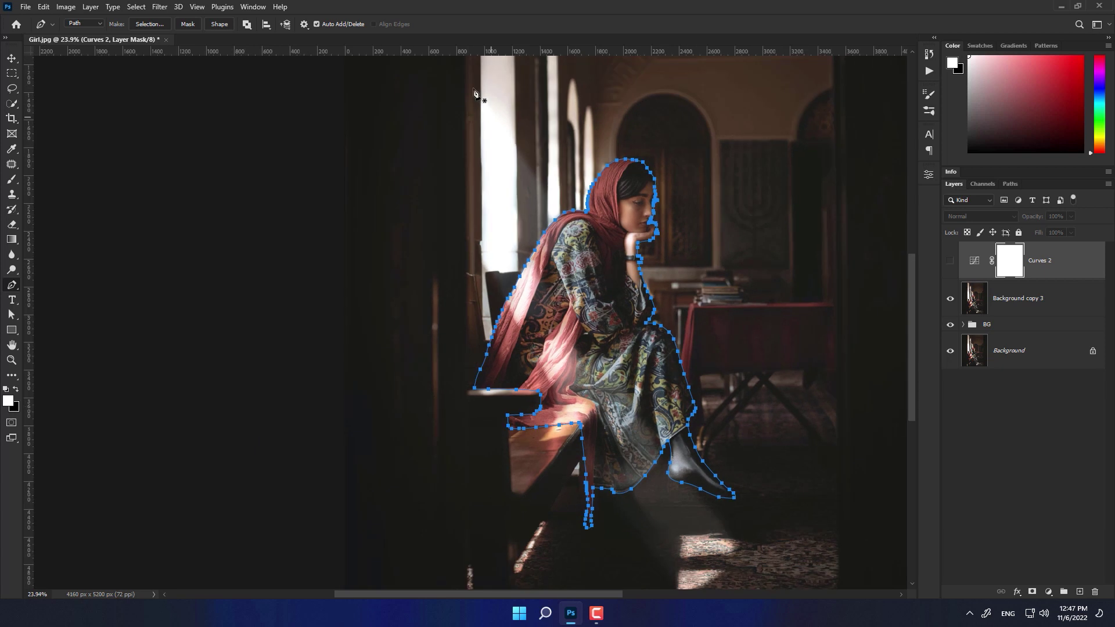
{"action": "left_click", "coordinate": [146, 25]}
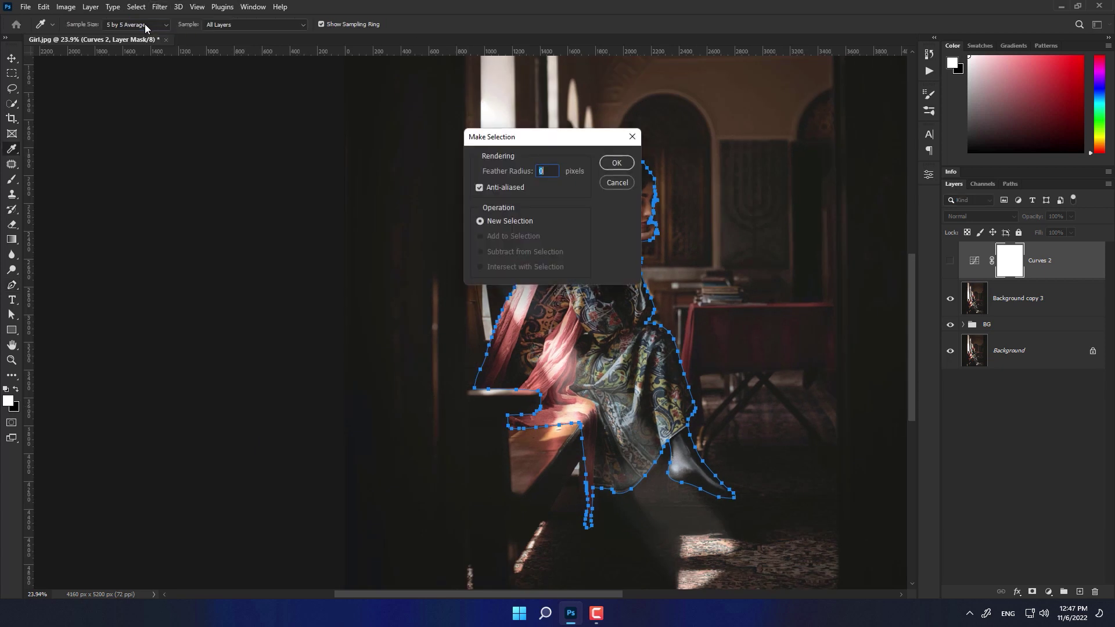
{"action": "left_click", "coordinate": [622, 166]}
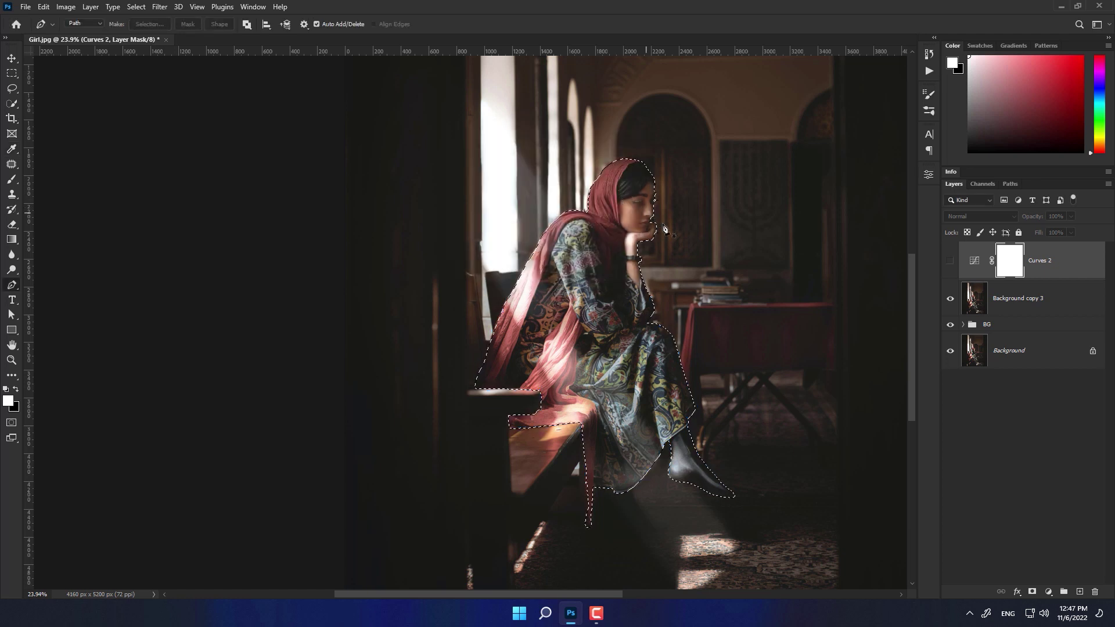
{"action": "left_click", "coordinate": [1039, 299]}
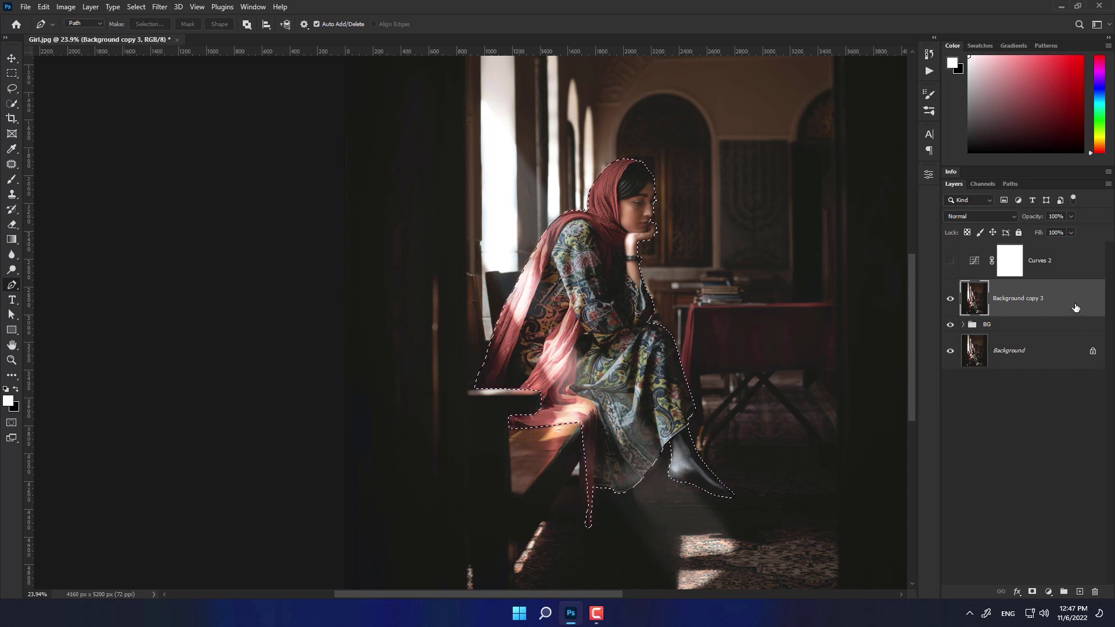
Mask Background copy 3 to the selection, delete Curves 2, and rename the layer Girl.
{"action": "left_click", "coordinate": [1032, 591]}
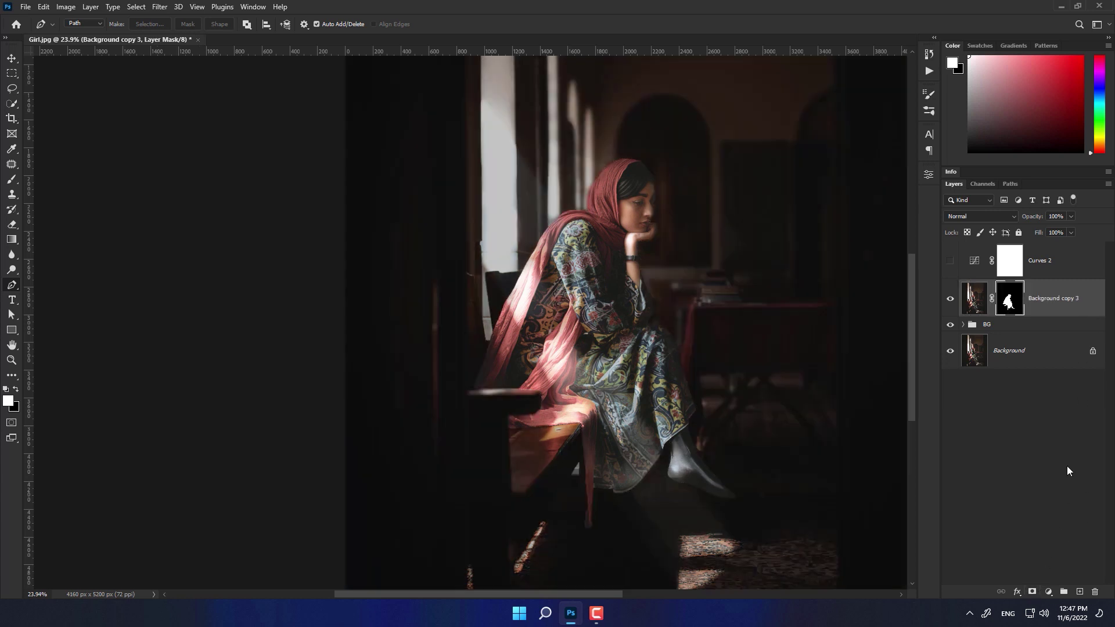
{"action": "left_click", "coordinate": [1073, 273]}
{"action": "left_click", "coordinate": [1095, 591]}
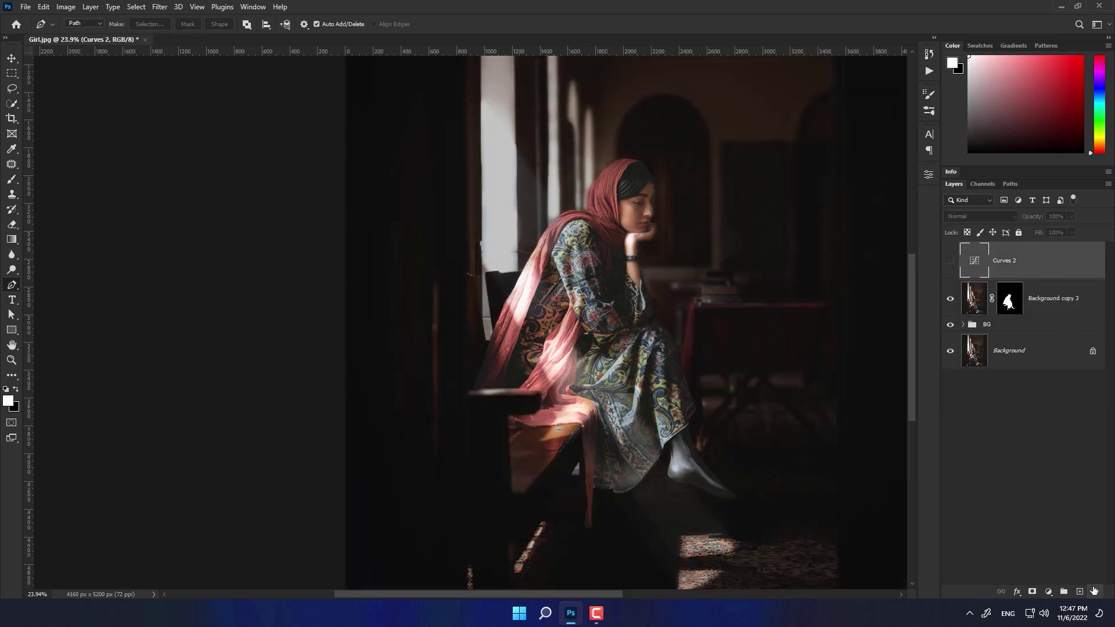
{"action": "double_click", "coordinate": [1067, 261]}
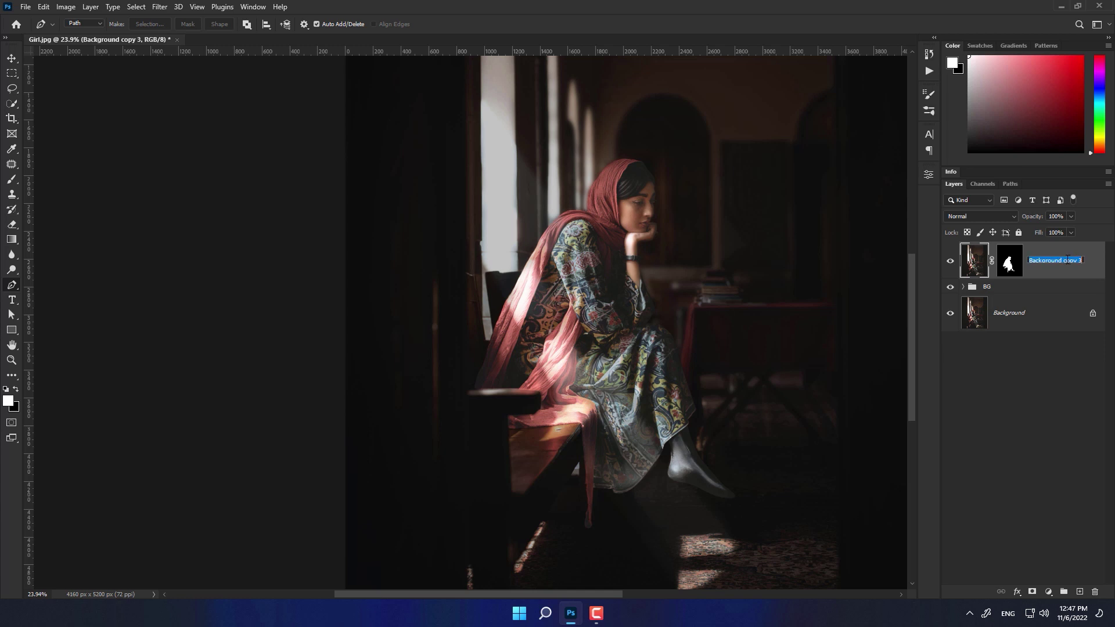
{"action": "type", "text": "Girl"}
{"action": "key", "text": "Return"}
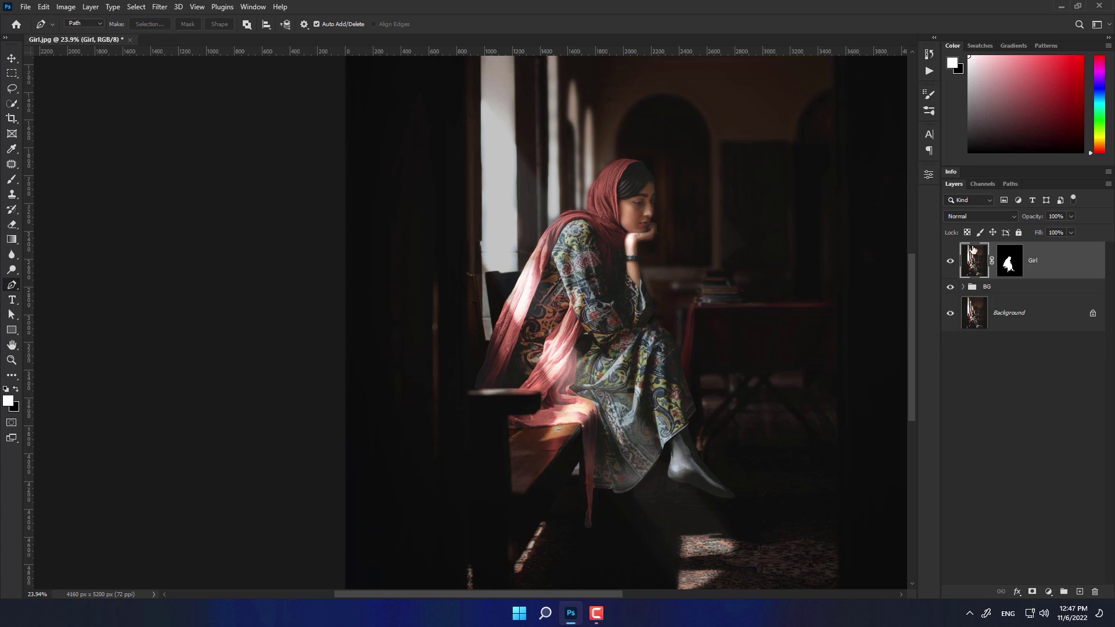
Duplicate the BG group's Curves 1 above Girl, clip it to Girl, and target Girl's mask.
{"action": "left_click", "coordinate": [962, 287]}
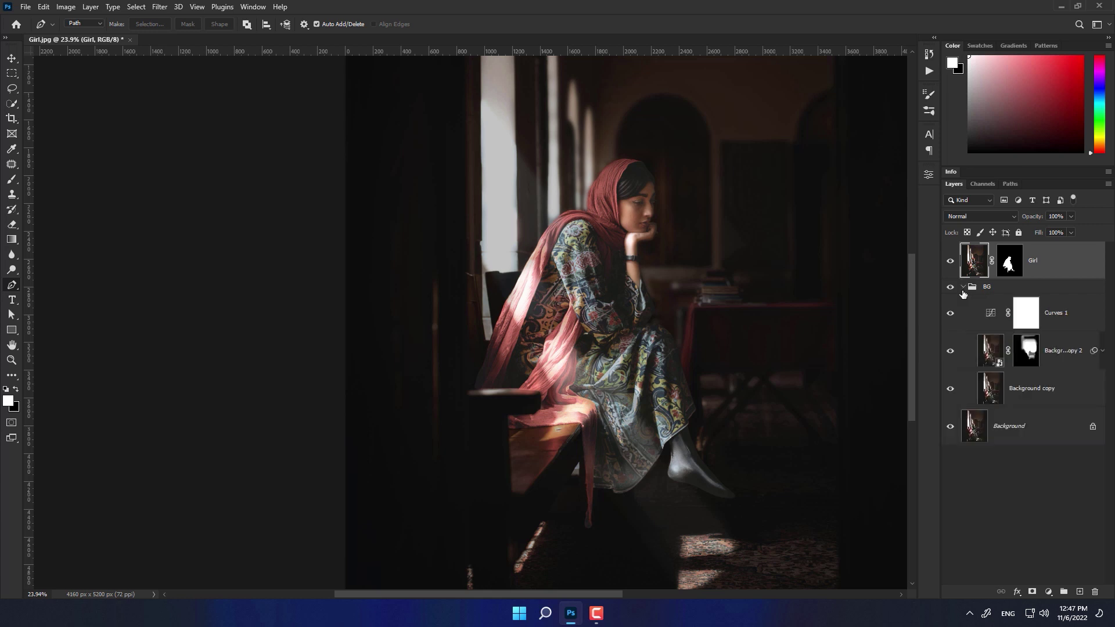
{"action": "left_click", "coordinate": [1062, 329]}
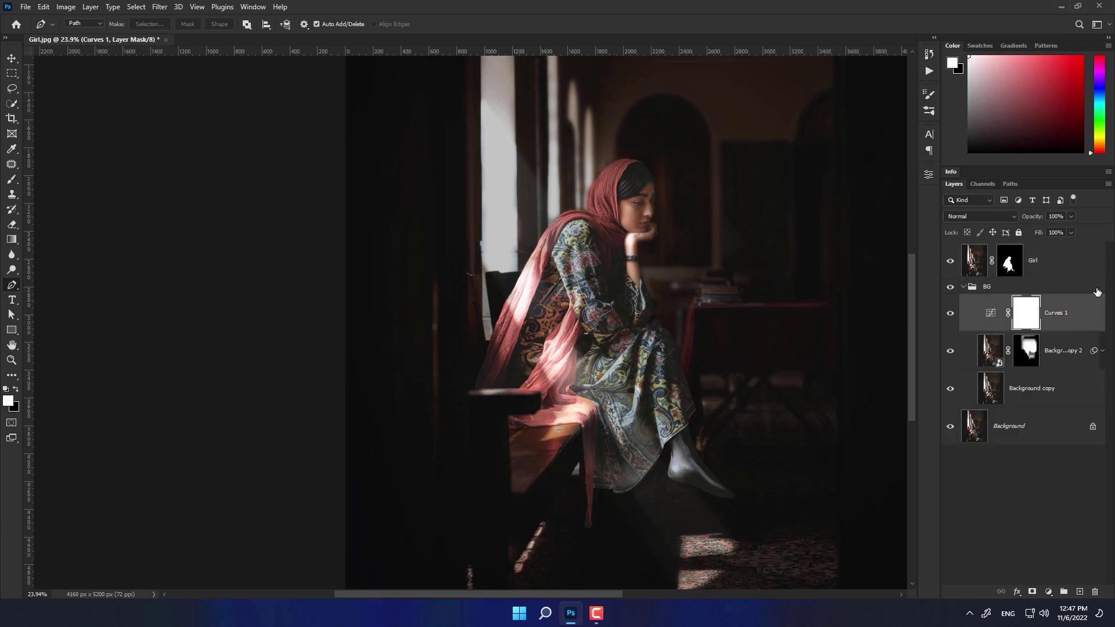
{"action": "left_click_drag", "start_coordinate": [1095, 313], "coordinate": [1084, 250]}
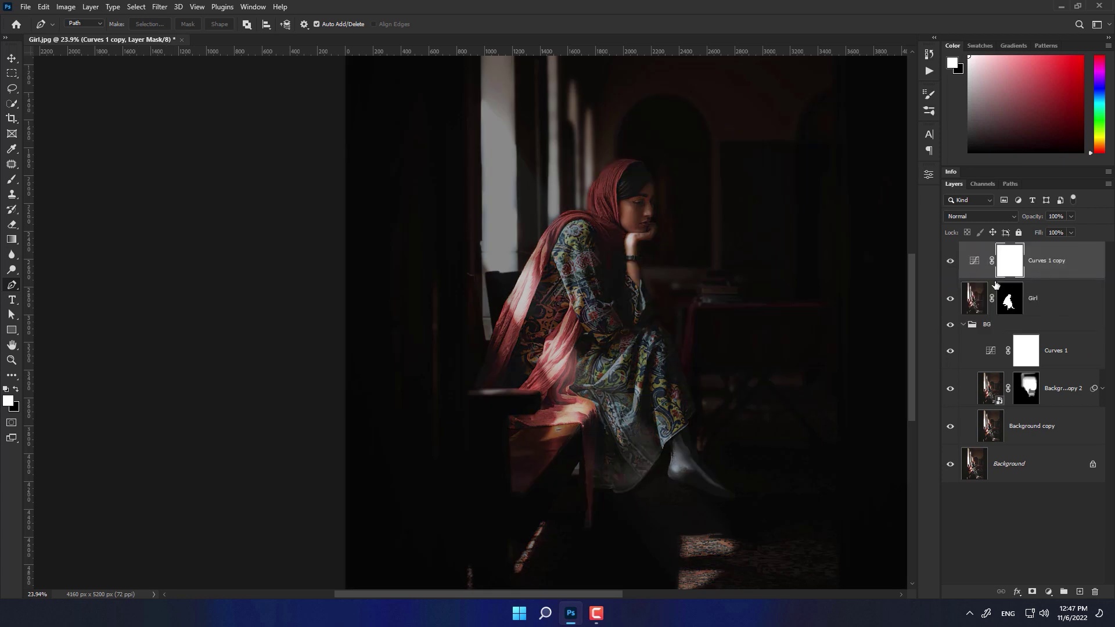
{"action": "left_click", "coordinate": [973, 283], "text": "alt"}
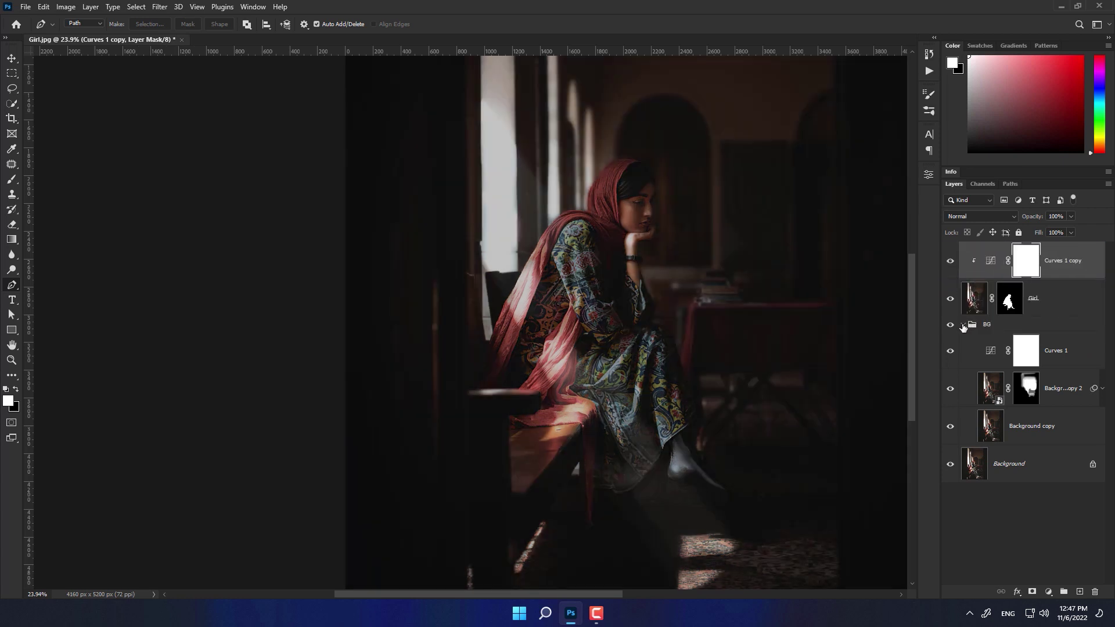
{"action": "left_click", "coordinate": [963, 326]}
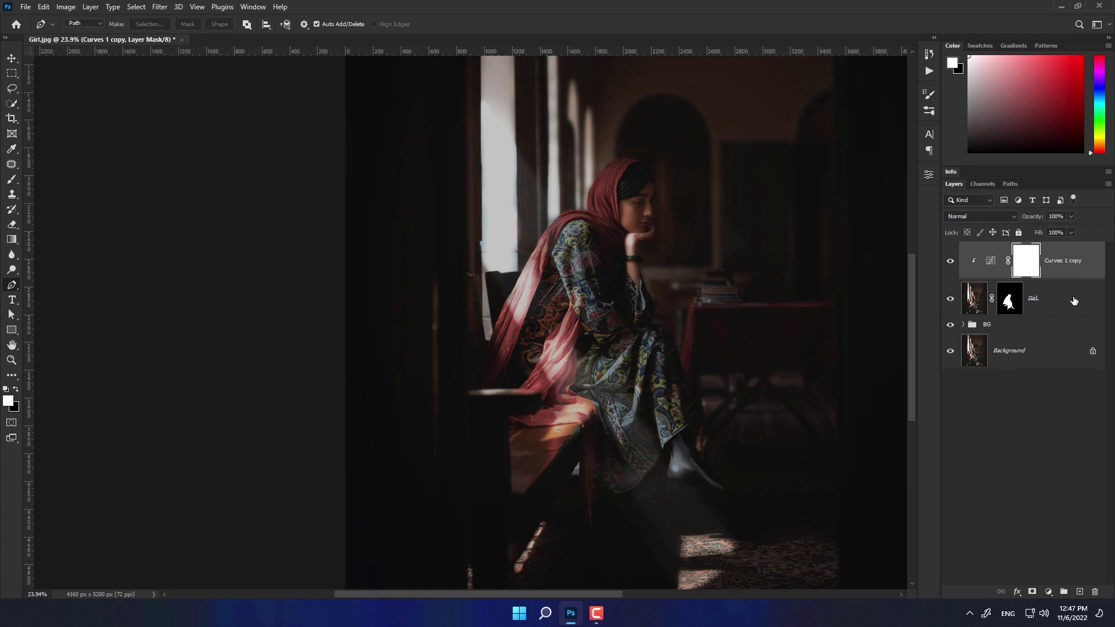
{"action": "left_click", "coordinate": [1015, 297]}
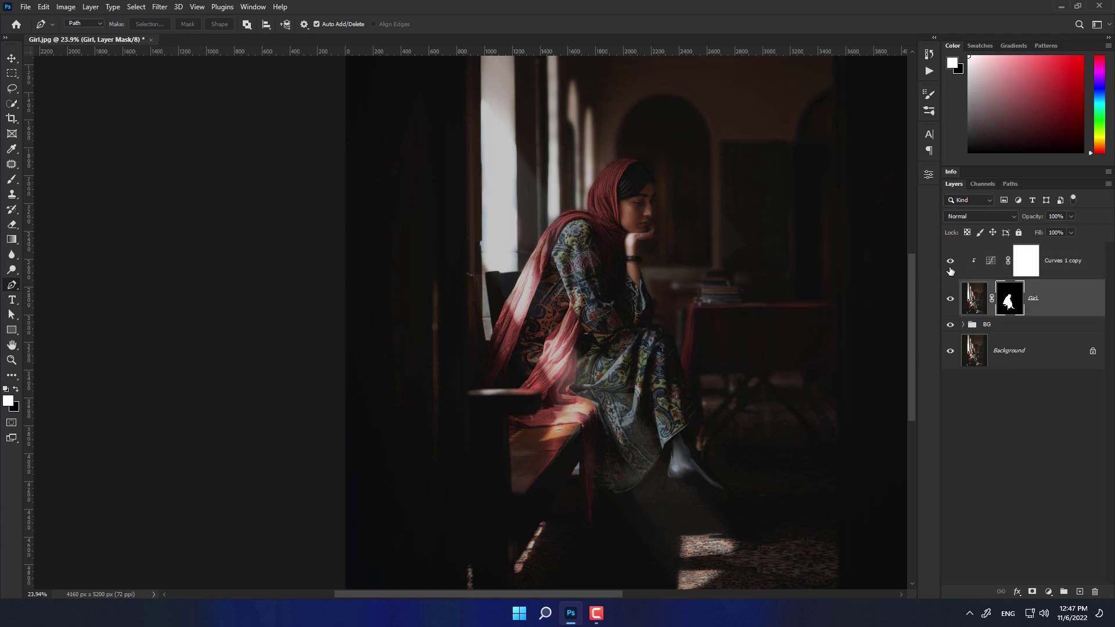
{"action": "scroll", "coordinate": [607, 197], "scroll_direction": "up", "scroll_amount": 3, "text": "alt"}
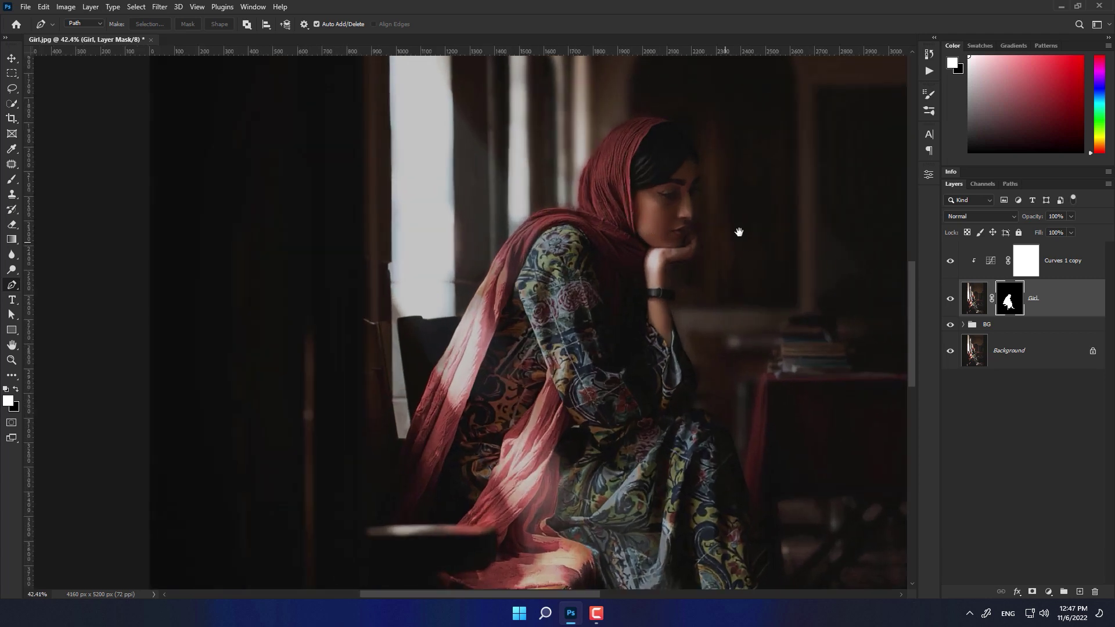
{"action": "left_click_drag", "start_coordinate": [739, 232], "coordinate": [695, 240]}
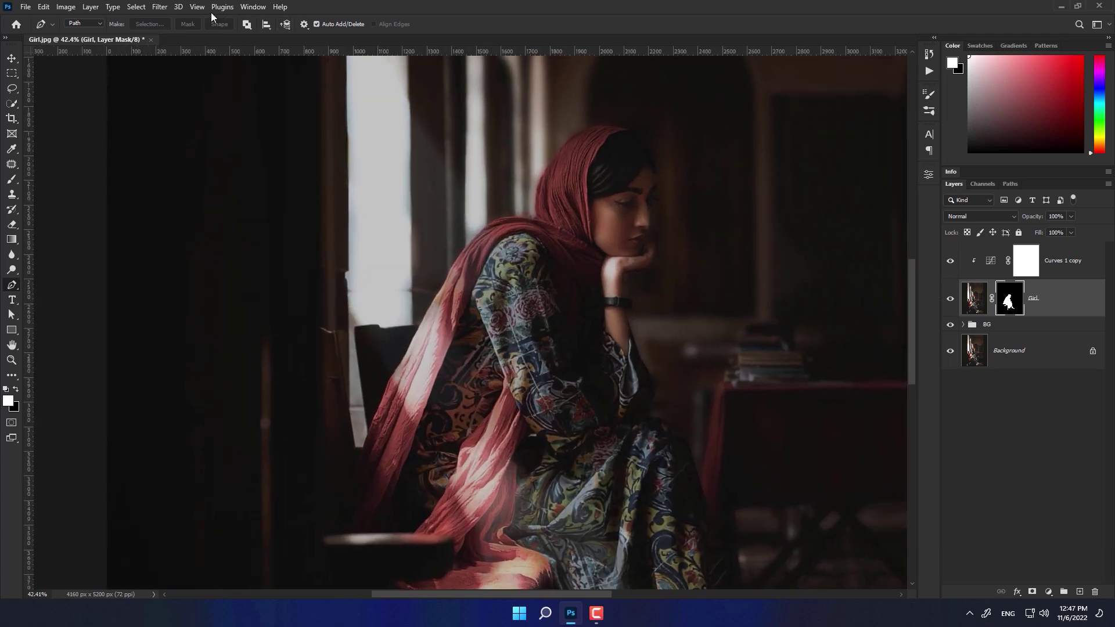
Open Select and Mask and set a 3 px edge-detection radius with a 2.0 px feather.
{"action": "left_click", "coordinate": [136, 6]}
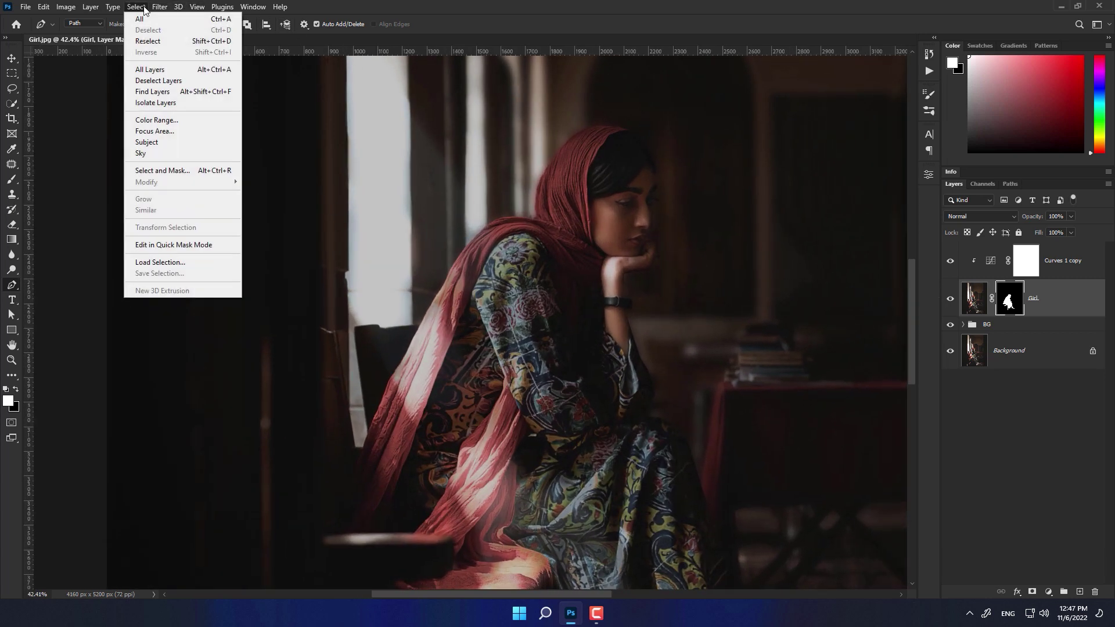
{"action": "left_click", "coordinate": [192, 171]}
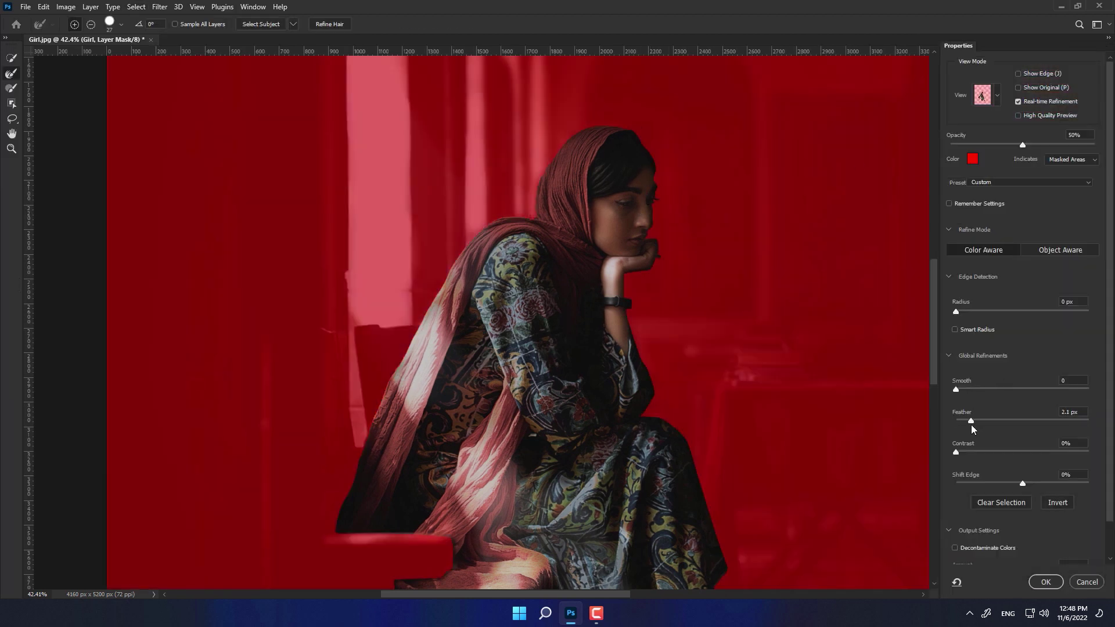
{"action": "left_click_drag", "start_coordinate": [971, 424], "coordinate": [970, 424]}
{"action": "left_click_drag", "start_coordinate": [973, 310], "coordinate": [975, 310]}
{"action": "key", "text": "bracketright"}
{"action": "key", "text": "bracketright"}
{"action": "key", "text": "bracketright"}
{"action": "key", "text": "Tab"}
{"action": "key", "text": "bracketright"}
{"action": "key", "text": "Return"}
Zoom in on the girl's head and run the Refine Edge Brush along its top outline.
{"action": "key", "text": "z"}
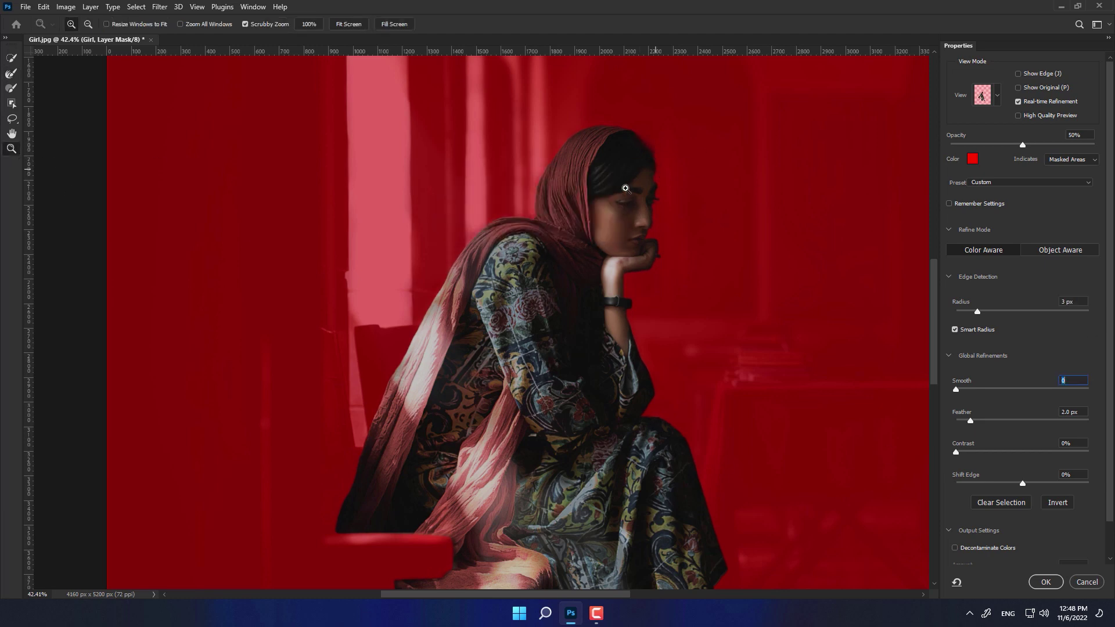
{"action": "left_click_drag", "start_coordinate": [635, 180], "coordinate": [694, 258]}
{"action": "left_click", "coordinate": [1017, 74]}
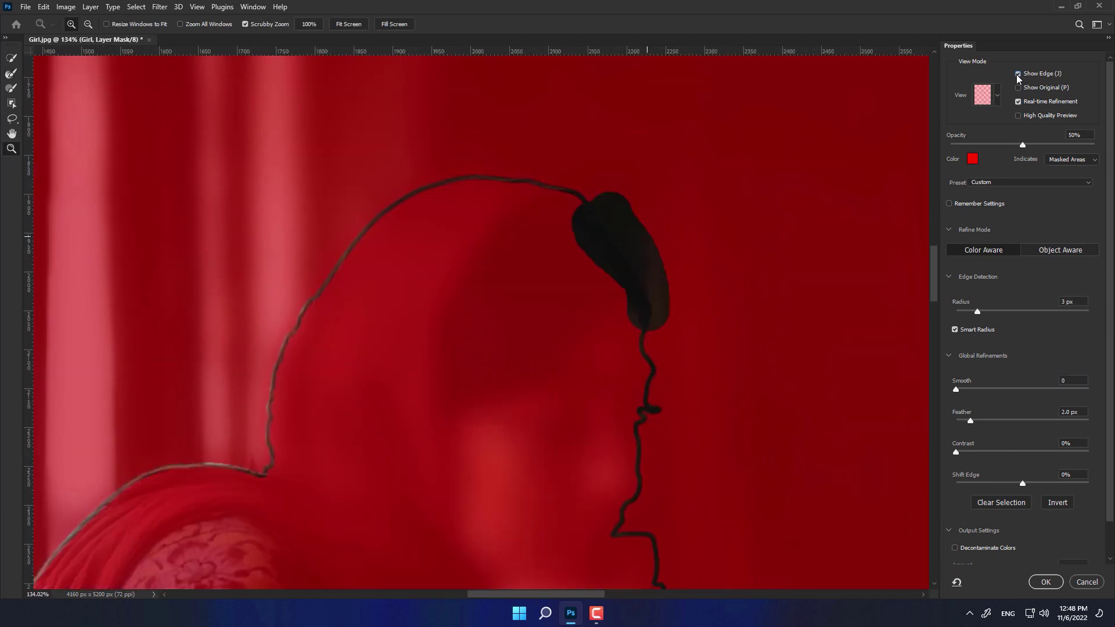
{"action": "key", "text": "r"}
{"action": "mouse_move", "coordinate": [570, 226]}
{"action": "left_mouse_down"}
{"action": "mouse_move", "coordinate": [620, 323]}
{"action": "mouse_move", "coordinate": [620, 195]}
{"action": "mouse_move", "coordinate": [654, 289]}
{"action": "mouse_move", "coordinate": [669, 291]}
{"action": "left_mouse_up"}
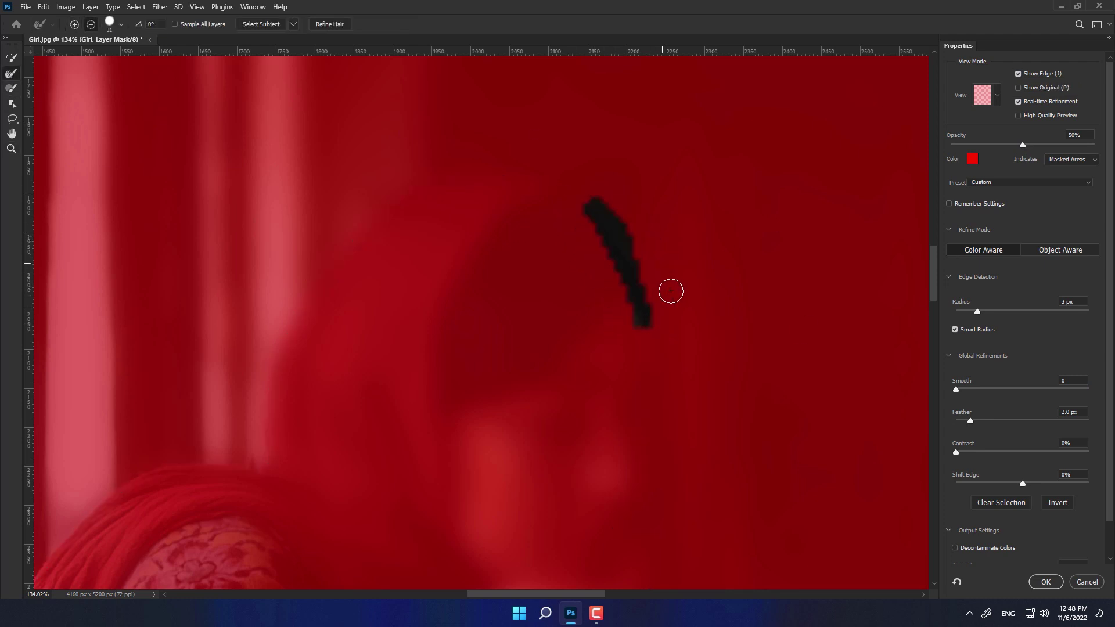
{"action": "left_click", "coordinate": [1017, 74]}
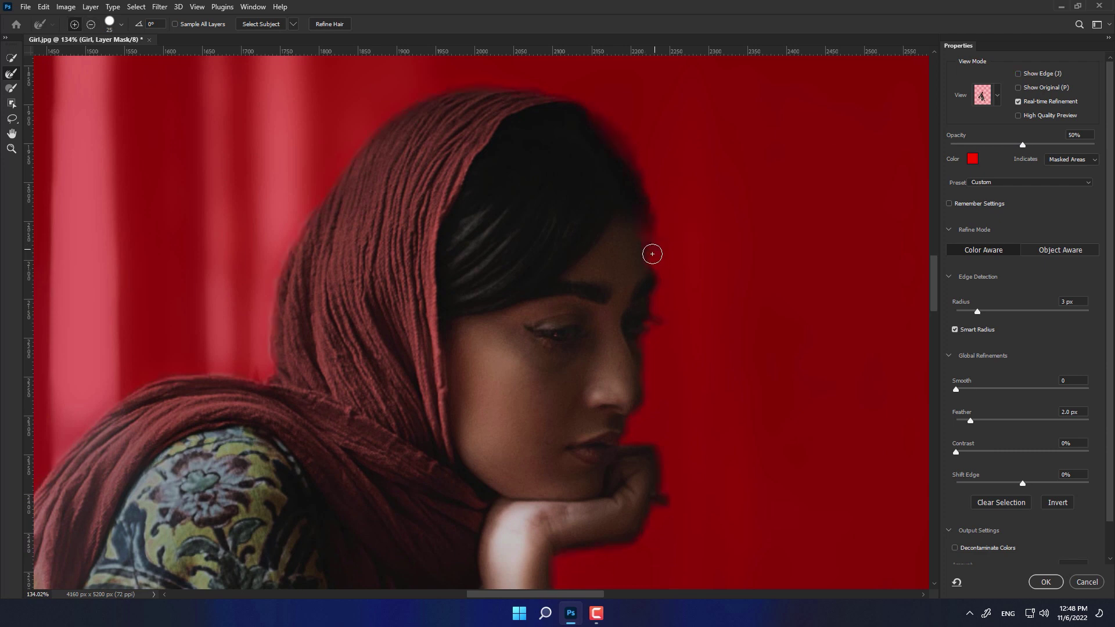
{"action": "scroll", "coordinate": [687, 347], "scroll_direction": "down", "scroll_amount": 3}
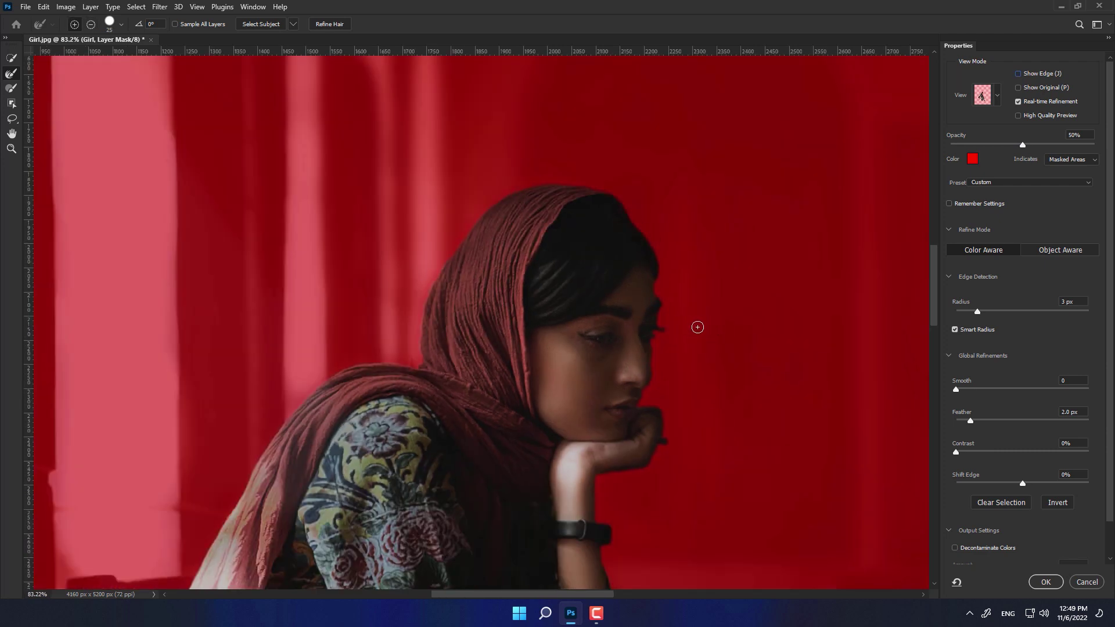
{"action": "scroll", "coordinate": [700, 308], "scroll_direction": "up", "scroll_amount": 2}
{"action": "scroll", "coordinate": [703, 300], "scroll_direction": "down", "scroll_amount": 2}
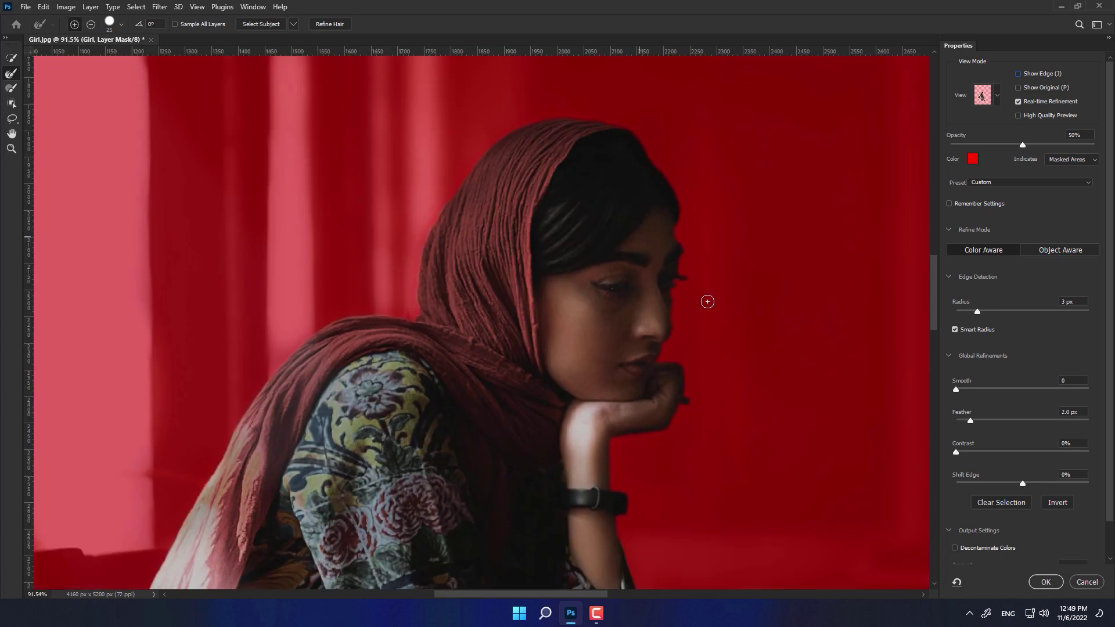
Raise the feather to 3 px and set the output to Layer Mask.
{"action": "left_click", "coordinate": [976, 421]}
{"action": "scroll", "coordinate": [691, 407], "scroll_direction": "down", "scroll_amount": 5}
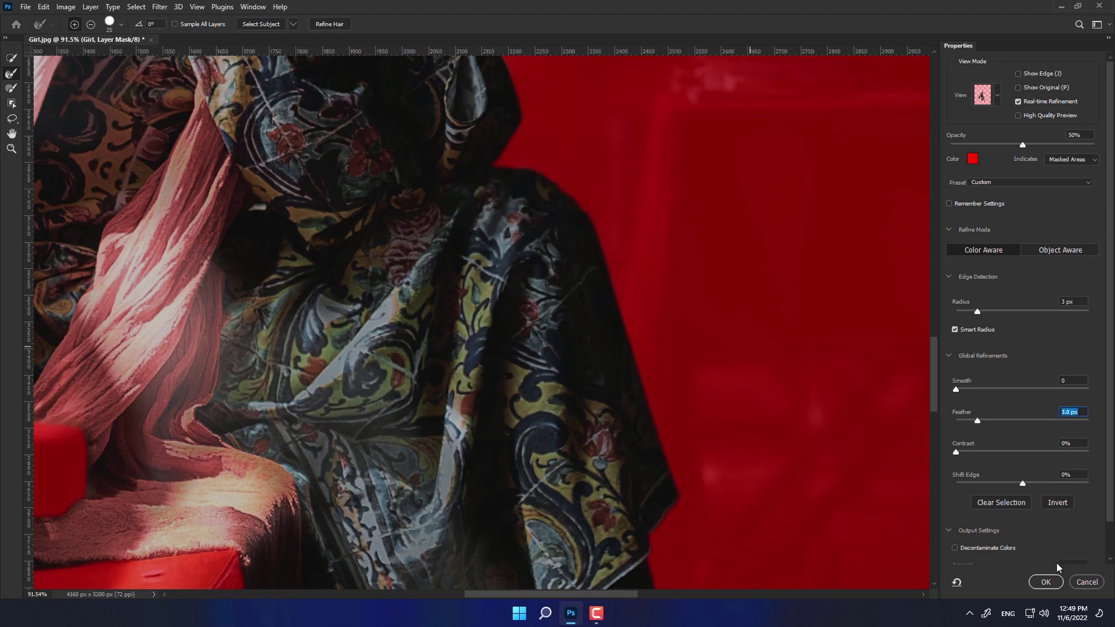
{"action": "scroll", "coordinate": [671, 490], "scroll_direction": "down", "scroll_amount": 3}
{"action": "key", "text": "BackSpace"}
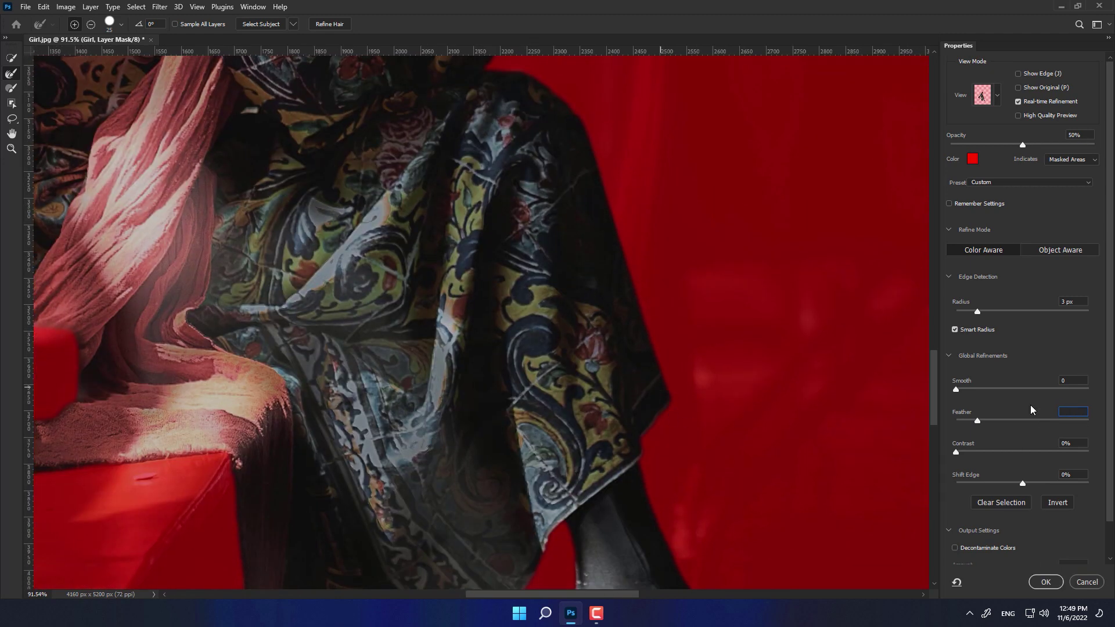
{"action": "type", "text": "3"}
{"action": "key", "text": "Return"}
{"action": "scroll", "coordinate": [1039, 464], "scroll_direction": "down", "scroll_amount": 2}
{"action": "left_click", "coordinate": [1037, 554]}
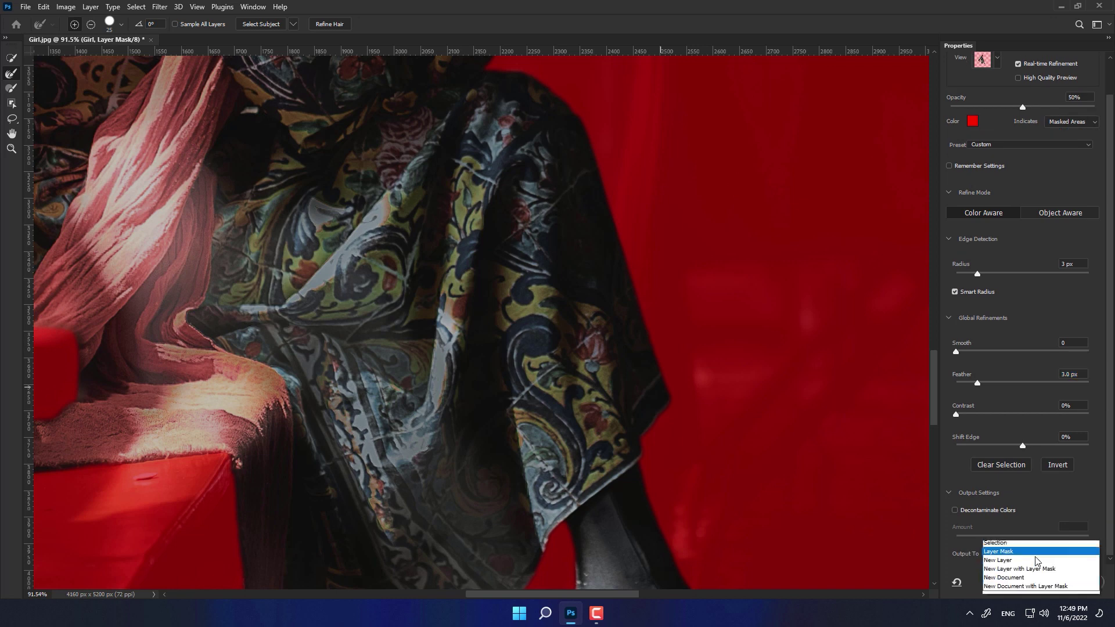
{"action": "left_click", "coordinate": [1011, 556]}
Apply the refined mask, then group the Curves copy and Girl layers into a group named Girl.
{"action": "left_click", "coordinate": [1048, 581]}
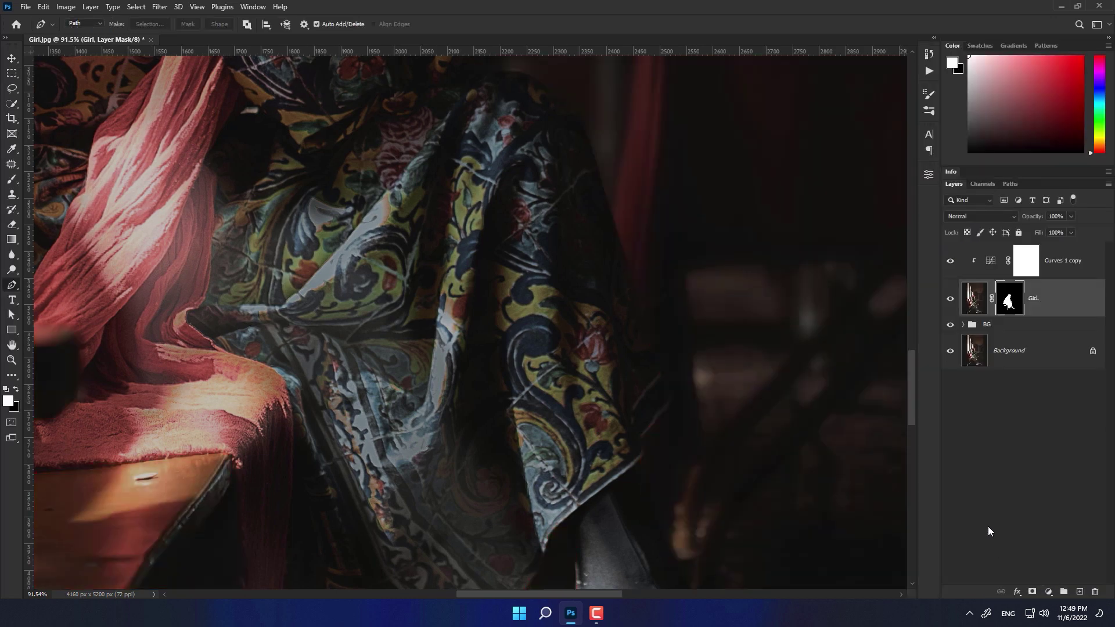
{"action": "scroll", "coordinate": [542, 200], "scroll_direction": "down", "scroll_amount": 3}
{"action": "scroll", "coordinate": [542, 199], "scroll_direction": "down", "scroll_amount": 3}
{"action": "left_click_drag", "start_coordinate": [542, 200], "coordinate": [574, 258]}
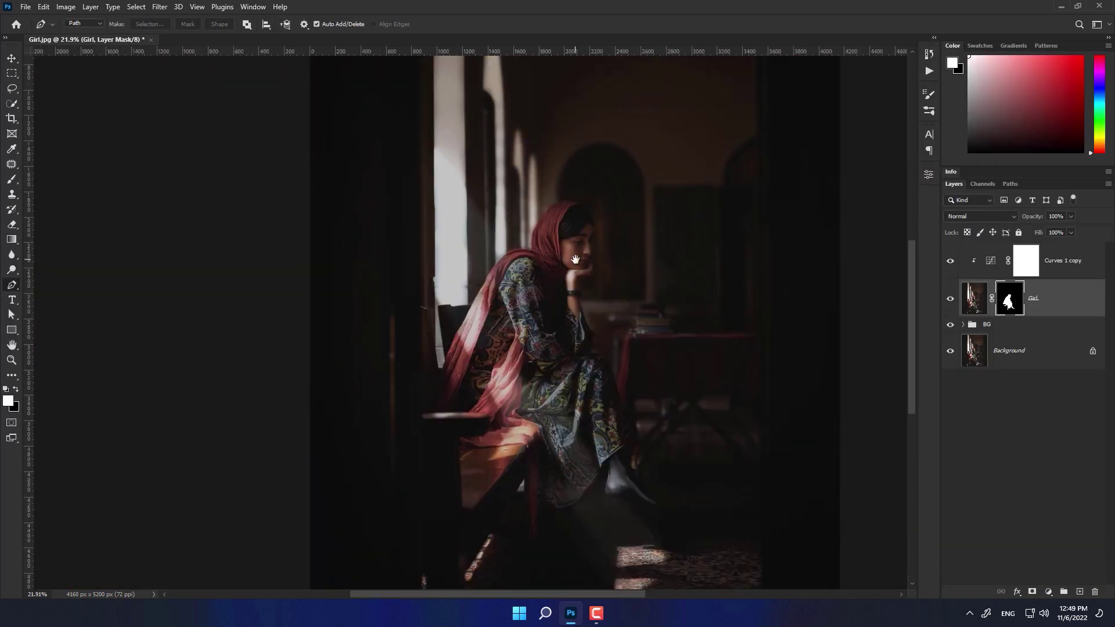
{"action": "left_click", "coordinate": [1079, 264], "text": "shift"}
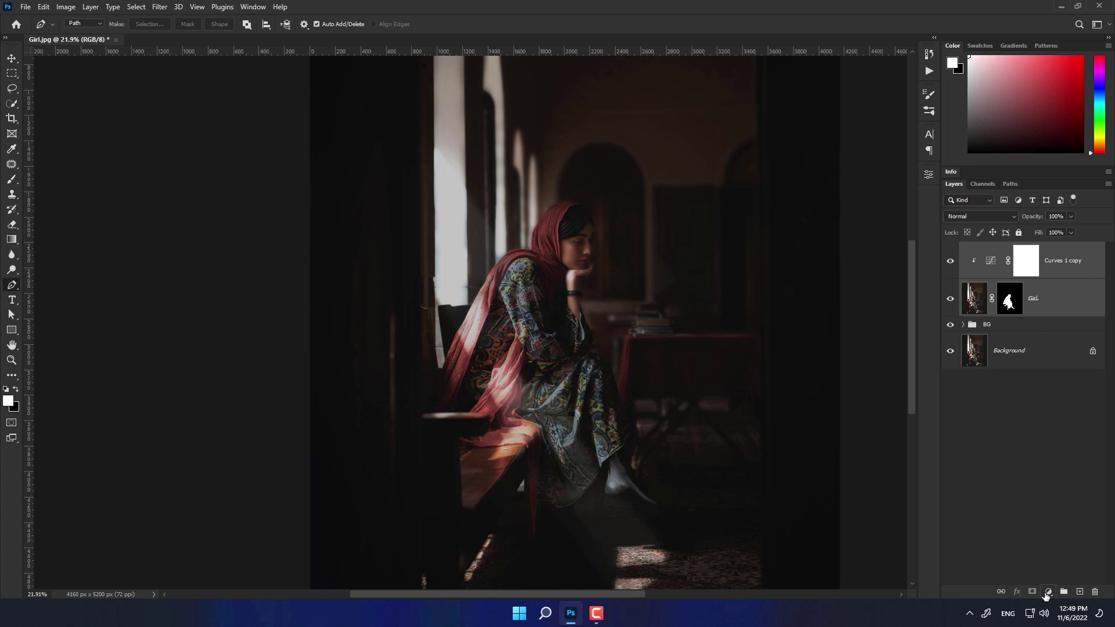
{"action": "key", "text": "ctrl+g"}
{"action": "double_click", "coordinate": [994, 248]}
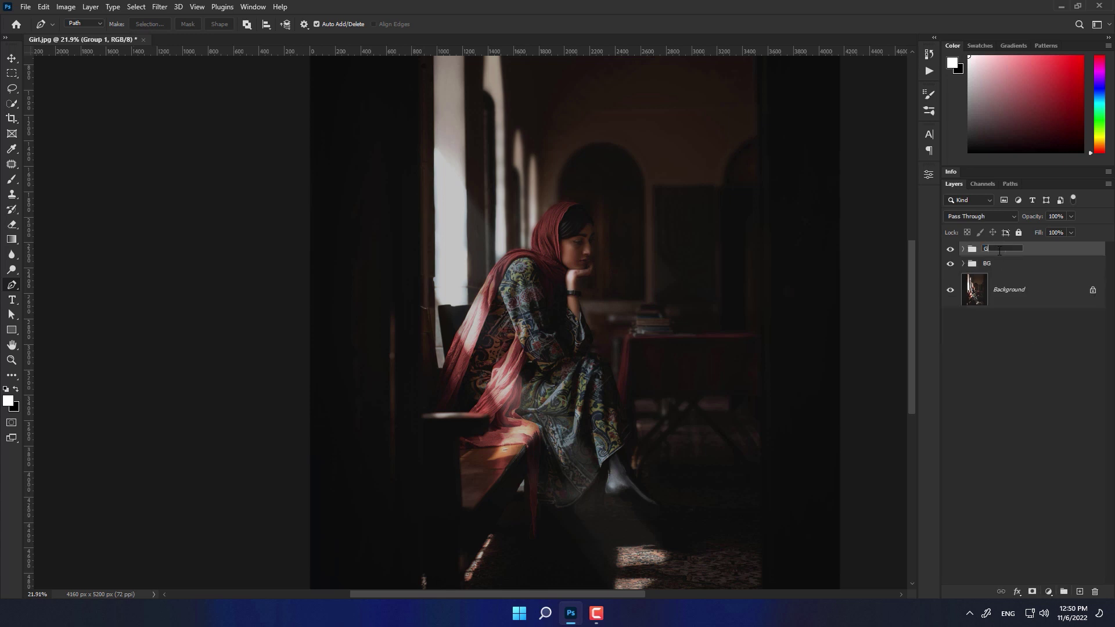
{"action": "type", "text": "irl"}
{"action": "key", "text": "Return"}
Duplicate the Background layer and move the copy above both groups.
{"action": "scroll", "coordinate": [746, 253], "scroll_direction": "down", "scroll_amount": 2}
{"action": "left_click_drag", "start_coordinate": [973, 291], "coordinate": [1079, 591]}
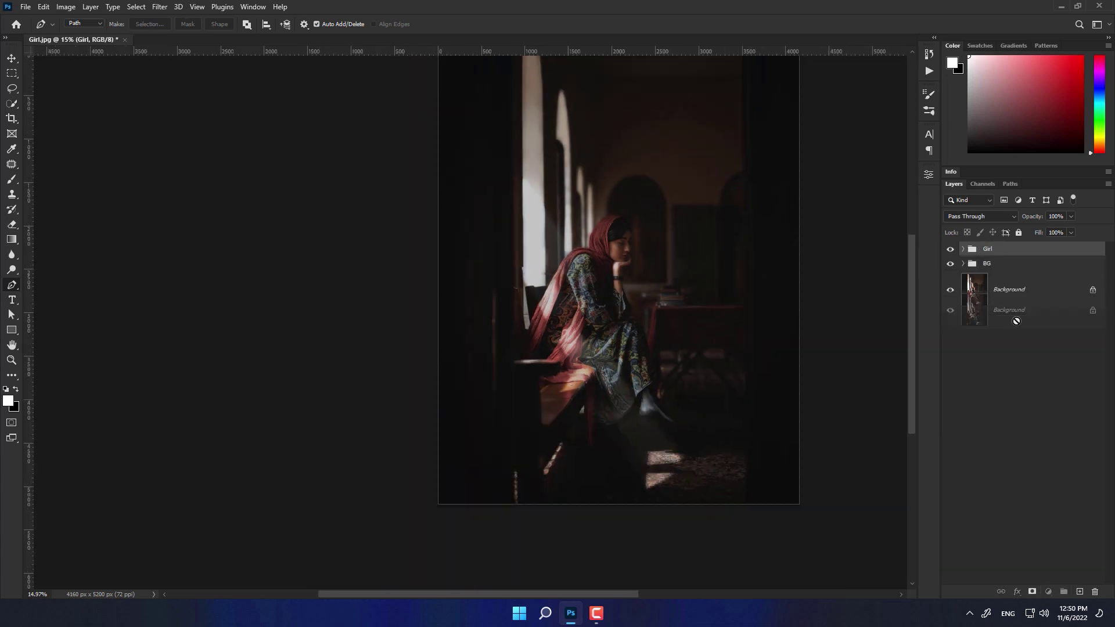
{"action": "left_click_drag", "start_coordinate": [1003, 288], "coordinate": [1010, 244]}
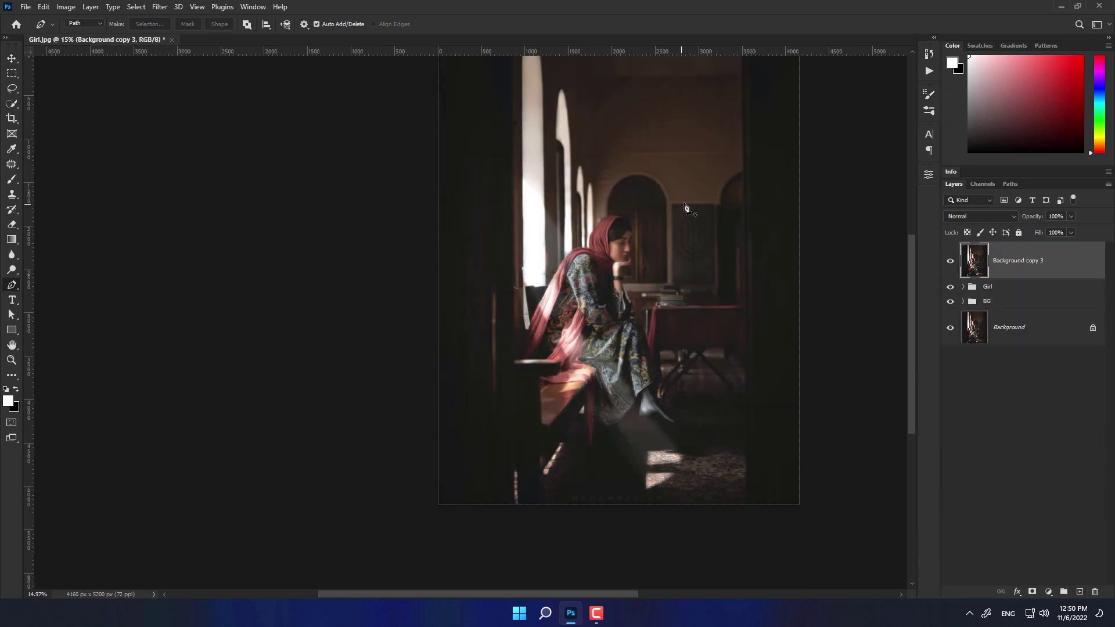
Draw a Pen outline down the image's right side, from the top edge to the bottom edge.
{"action": "scroll", "coordinate": [656, 270], "scroll_direction": "up", "scroll_amount": 2}
{"action": "scroll", "coordinate": [582, 269], "scroll_direction": "down", "scroll_amount": 2}
{"action": "scroll", "coordinate": [577, 194], "scroll_direction": "up", "scroll_amount": 2}
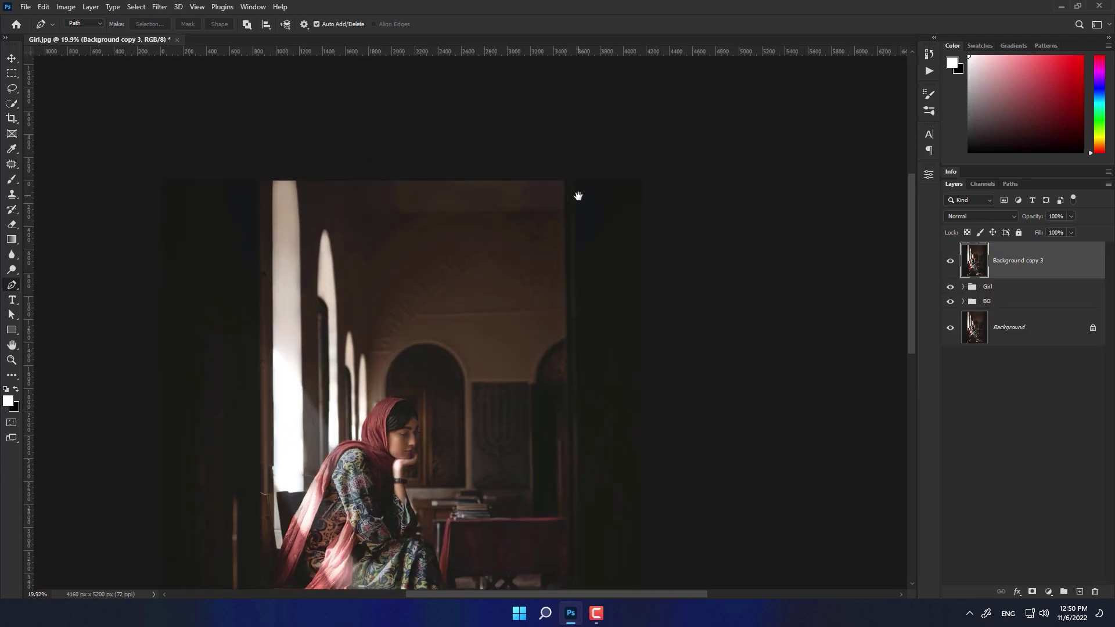
{"action": "scroll", "coordinate": [577, 194], "scroll_direction": "up", "scroll_amount": 3}
{"action": "scroll", "coordinate": [562, 187], "scroll_direction": "up", "scroll_amount": 3}
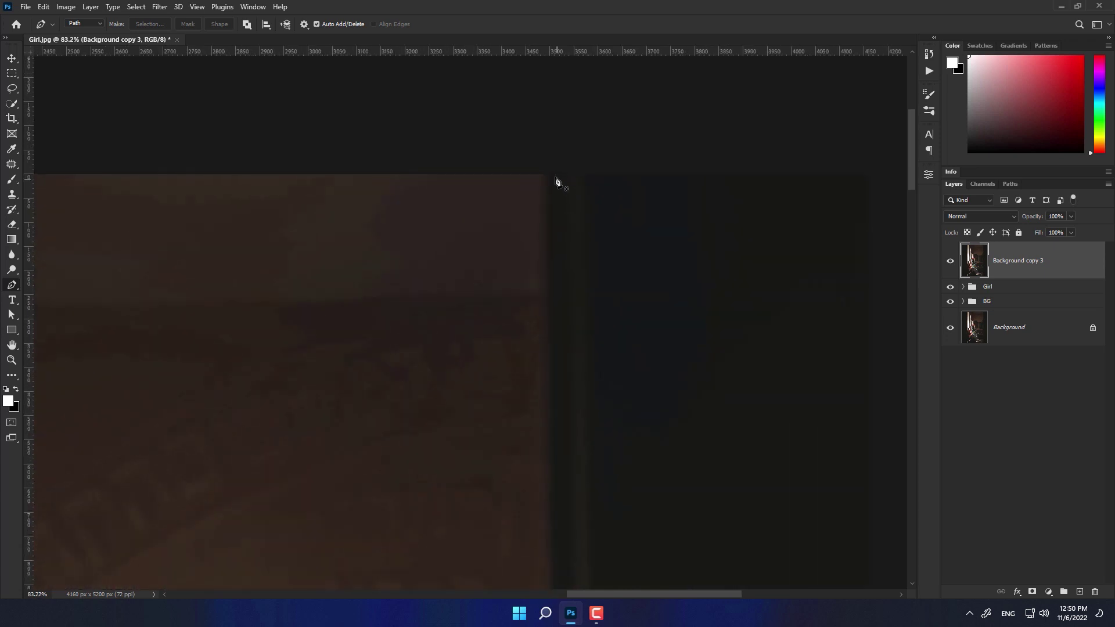
{"action": "left_click_drag", "start_coordinate": [550, 170], "coordinate": [550, 187]}
{"action": "scroll", "coordinate": [654, 513], "scroll_direction": "up", "scroll_amount": 2}
{"action": "scroll", "coordinate": [630, 142], "scroll_direction": "down", "scroll_amount": 3}
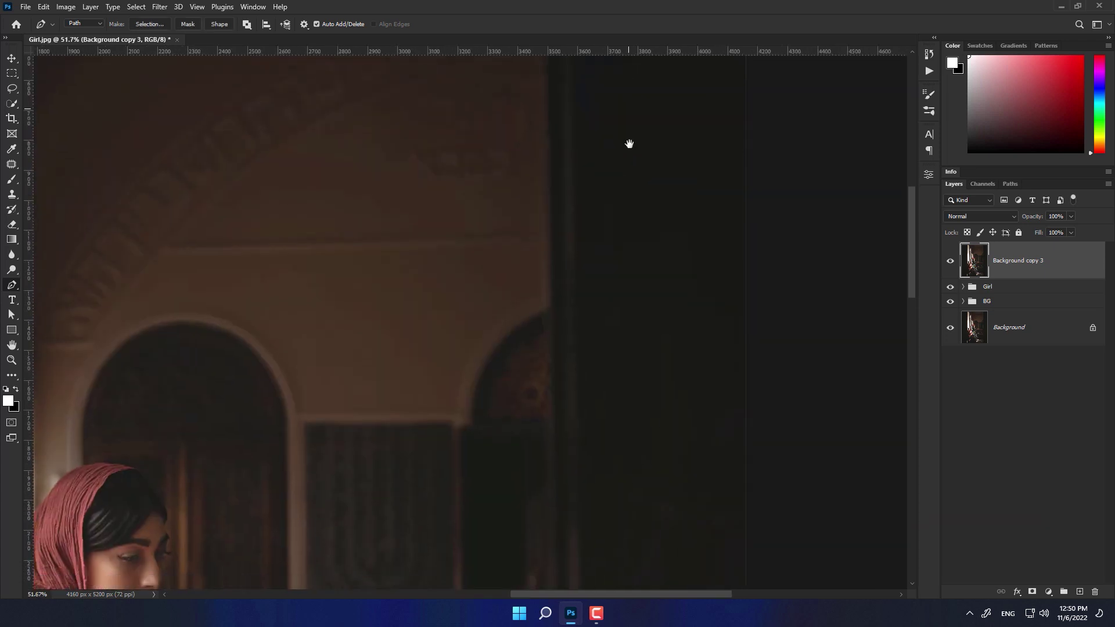
{"action": "scroll", "coordinate": [655, 242], "scroll_direction": "down", "scroll_amount": 3}
{"action": "scroll", "coordinate": [624, 286], "scroll_direction": "down", "scroll_amount": 2}
{"action": "scroll", "coordinate": [624, 286], "scroll_direction": "down", "scroll_amount": 1}
{"action": "scroll", "coordinate": [637, 361], "scroll_direction": "up", "scroll_amount": 6}
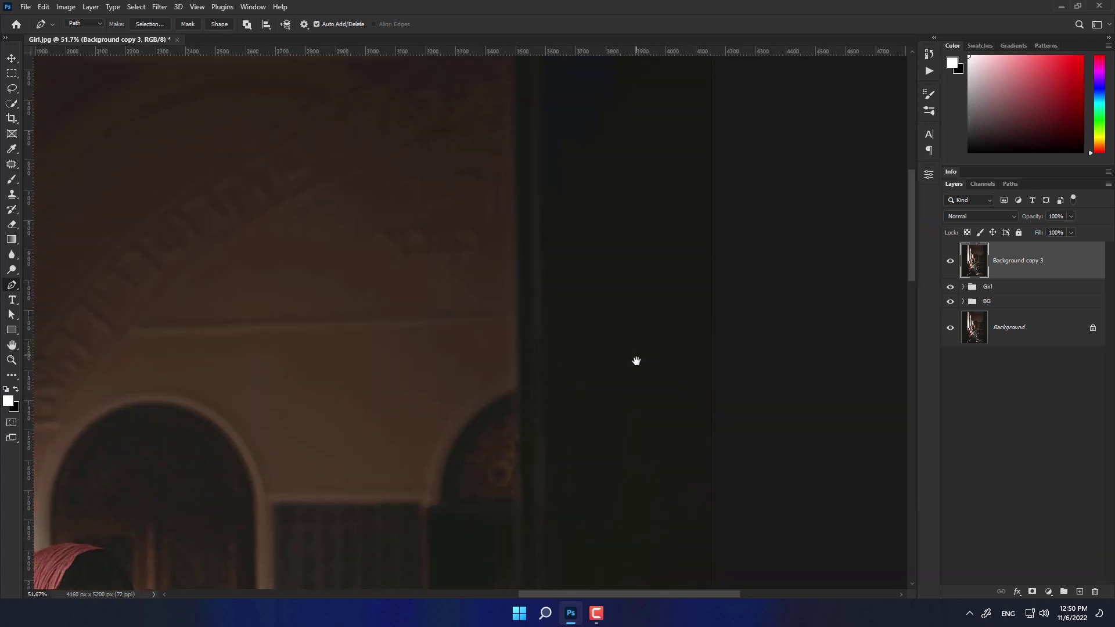
{"action": "scroll", "coordinate": [632, 304], "scroll_direction": "down", "scroll_amount": 1}
{"action": "scroll", "coordinate": [644, 422], "scroll_direction": "down", "scroll_amount": 3}
{"action": "scroll", "coordinate": [644, 422], "scroll_direction": "down", "scroll_amount": 3}
{"action": "left_click_drag", "start_coordinate": [543, 330], "coordinate": [546, 354]}
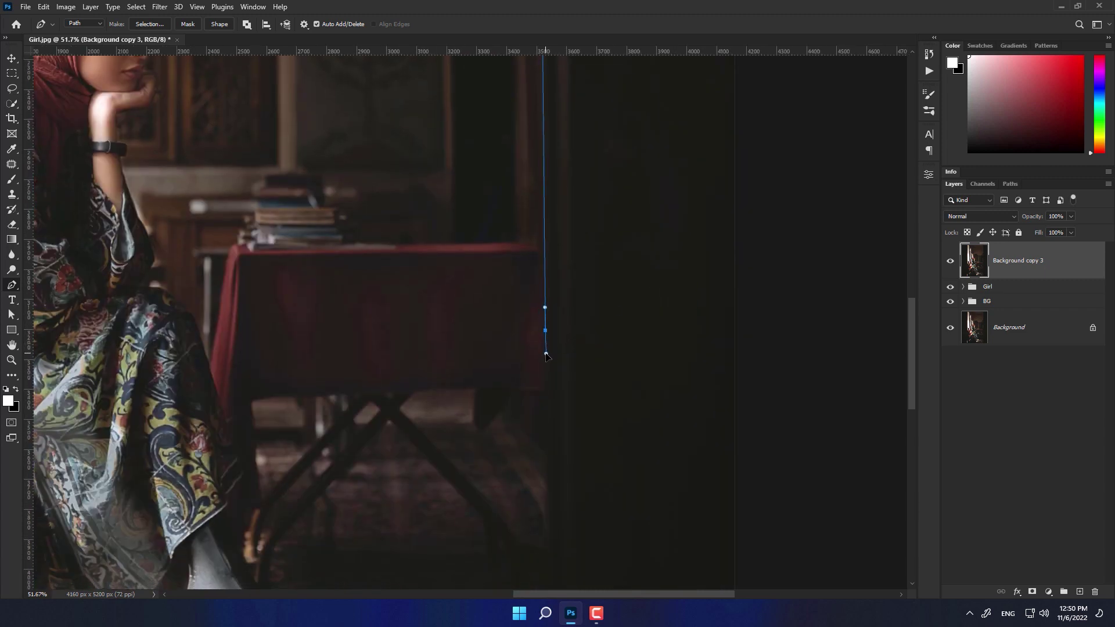
{"action": "left_click_drag", "start_coordinate": [616, 452], "coordinate": [639, 256]}
{"action": "left_click", "coordinate": [568, 557]}
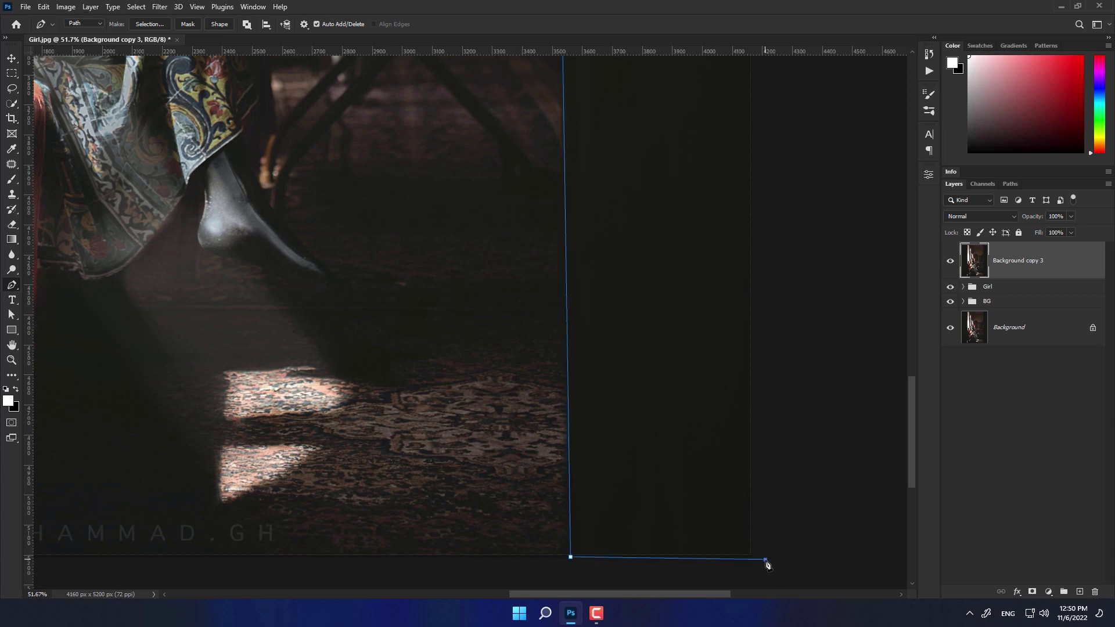
Close the outline, convert it to a selection, and mask Background copy 3 to that shape.
{"action": "scroll", "coordinate": [721, 433], "scroll_direction": "down", "scroll_amount": 3}
{"action": "scroll", "coordinate": [655, 336], "scroll_direction": "down", "scroll_amount": 3}
{"action": "scroll", "coordinate": [629, 281], "scroll_direction": "up", "scroll_amount": 2}
{"action": "scroll", "coordinate": [676, 251], "scroll_direction": "up", "scroll_amount": 3}
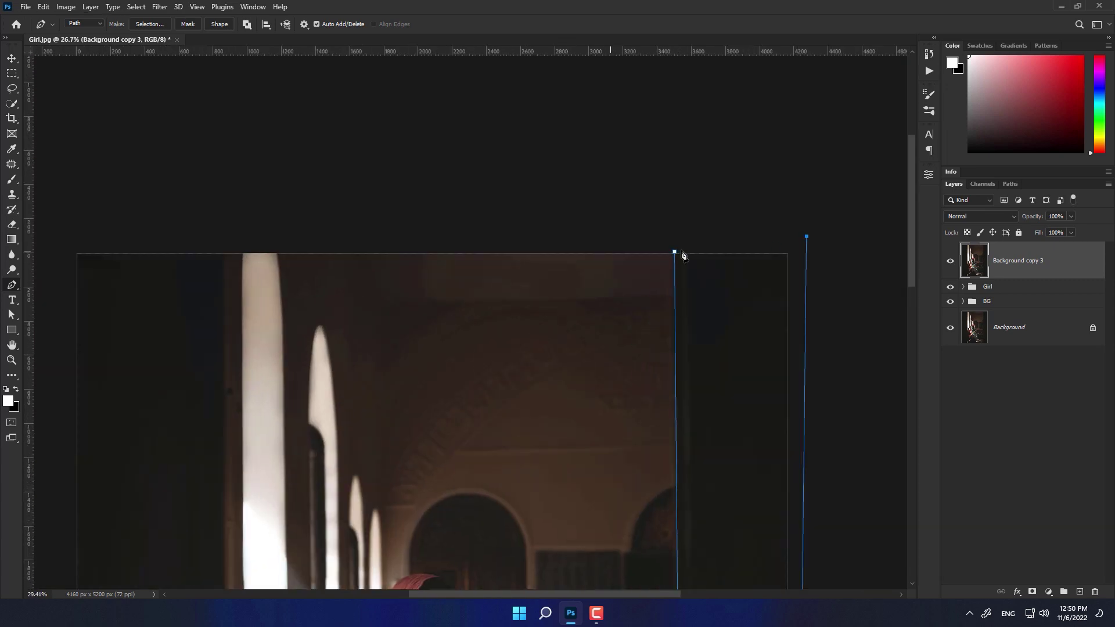
{"action": "scroll", "coordinate": [726, 241], "scroll_direction": "up", "scroll_amount": 1}
{"action": "left_click", "coordinate": [724, 237]}
{"action": "scroll", "coordinate": [726, 241], "scroll_direction": "down", "scroll_amount": 4}
{"action": "left_click", "coordinate": [150, 23]}
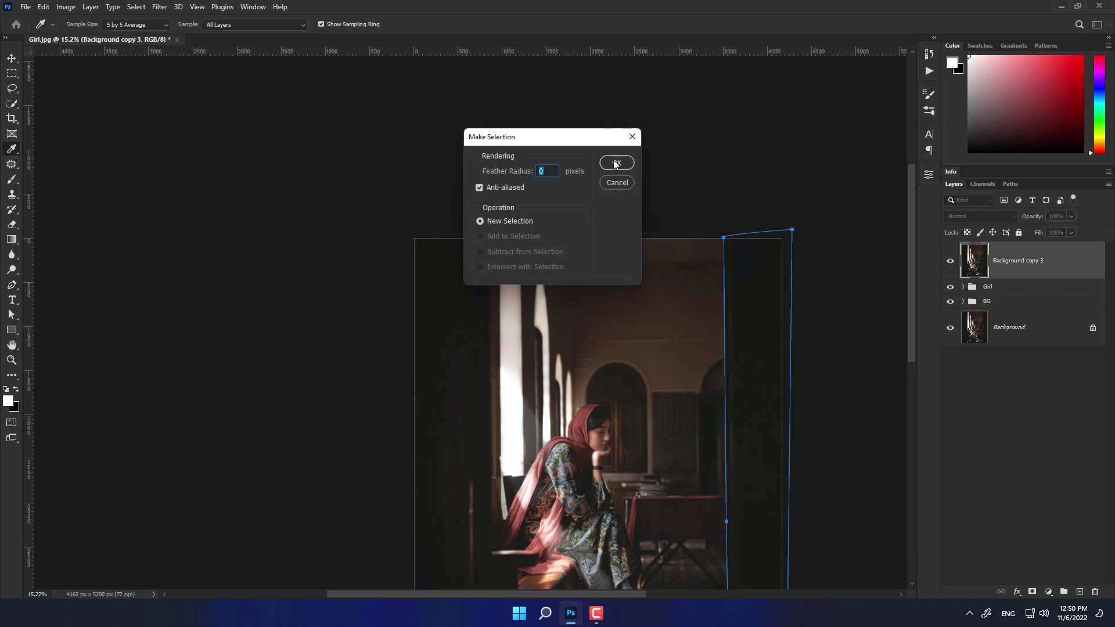
{"action": "left_click", "coordinate": [617, 163]}
{"action": "left_click_drag", "start_coordinate": [806, 341], "coordinate": [751, 231]}
{"action": "scroll", "coordinate": [671, 236], "scroll_direction": "up", "scroll_amount": 2}
{"action": "scroll", "coordinate": [672, 236], "scroll_direction": "up", "scroll_amount": 1}
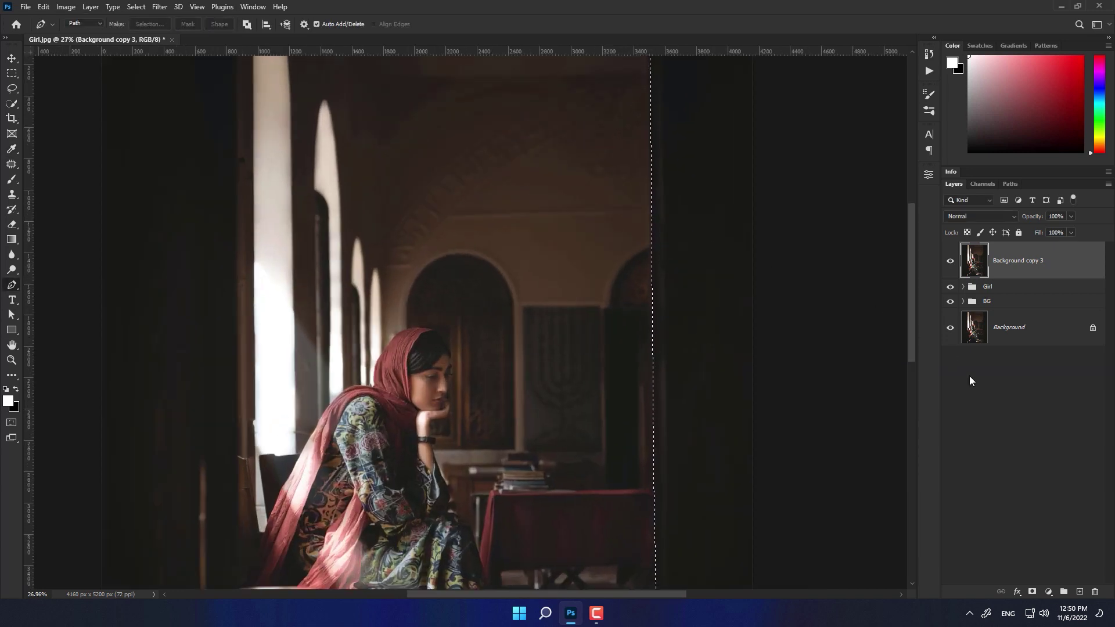
{"action": "left_click", "coordinate": [1031, 592]}
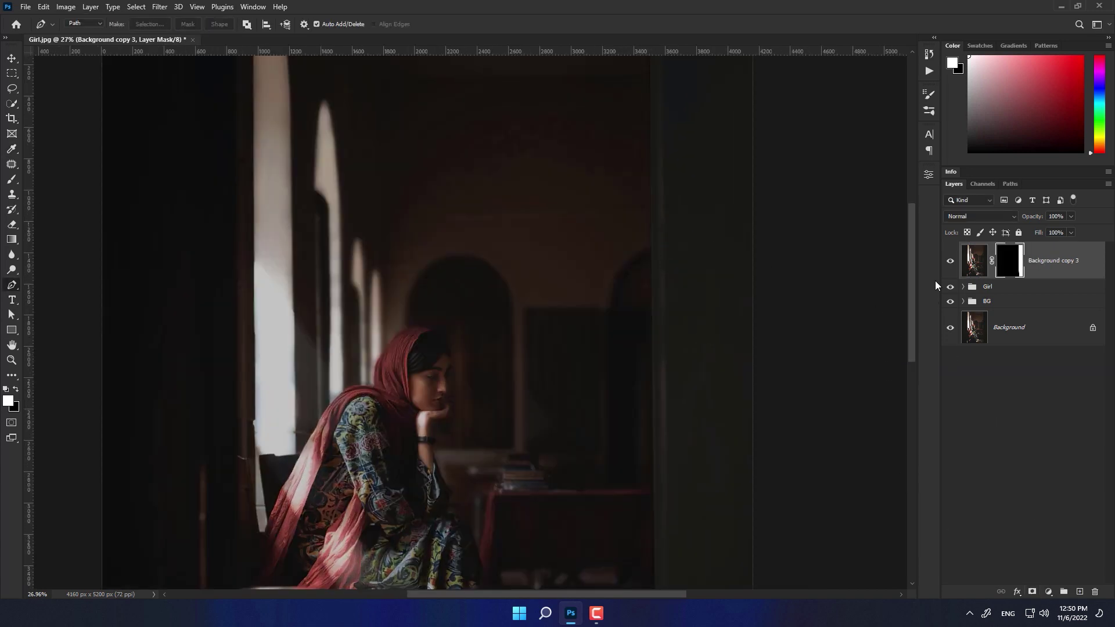
{"action": "scroll", "coordinate": [505, 197], "scroll_direction": "down", "scroll_amount": 2}
Disable the Background copy 3 mask and start a Pen outline from the image's top edge to its bottom edge.
{"action": "left_click", "coordinate": [1009, 260], "text": "shift"}
{"action": "scroll", "coordinate": [308, 116], "scroll_direction": "up", "scroll_amount": 3}
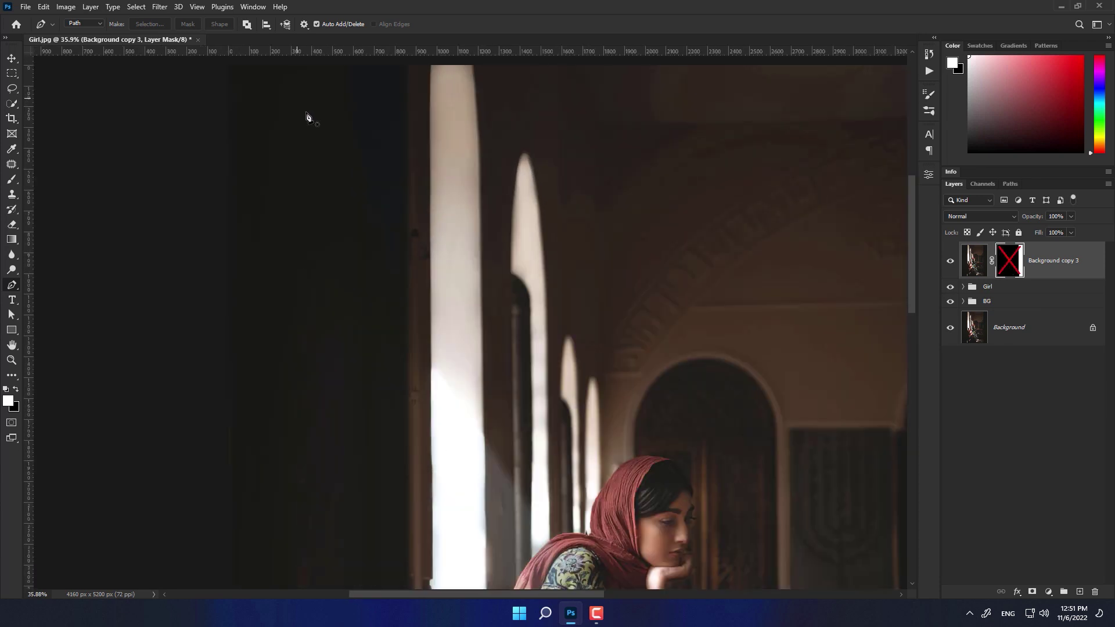
{"action": "scroll", "coordinate": [443, 281], "scroll_direction": "down", "scroll_amount": 1}
{"action": "scroll", "coordinate": [522, 276], "scroll_direction": "up", "scroll_amount": 1}
{"action": "scroll", "coordinate": [523, 276], "scroll_direction": "down", "scroll_amount": 3}
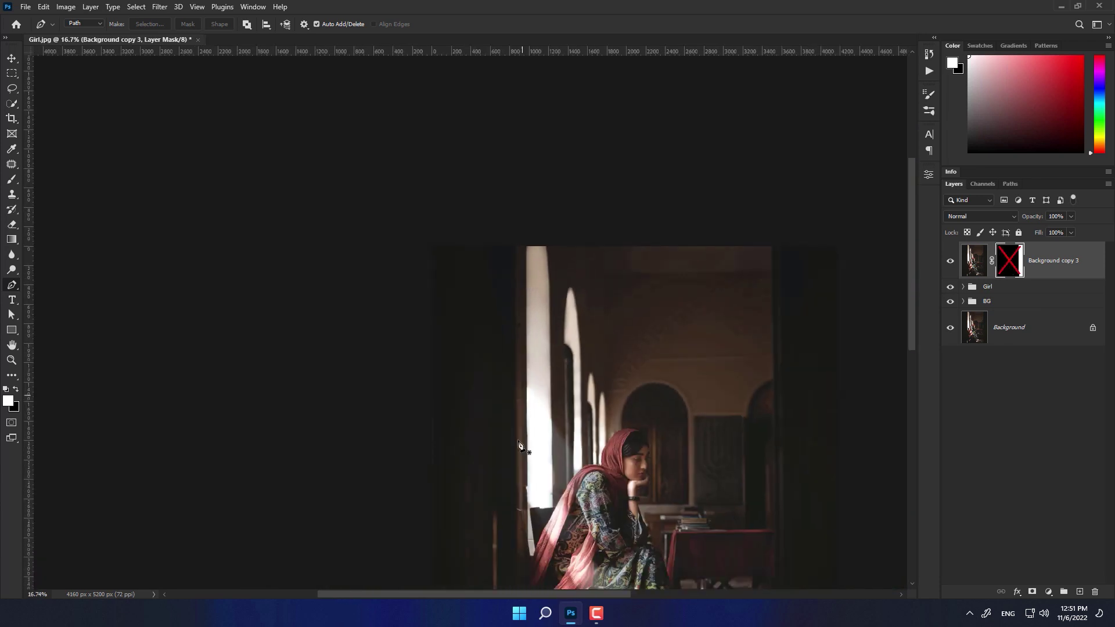
{"action": "left_click_drag", "start_coordinate": [518, 445], "coordinate": [591, 317]}
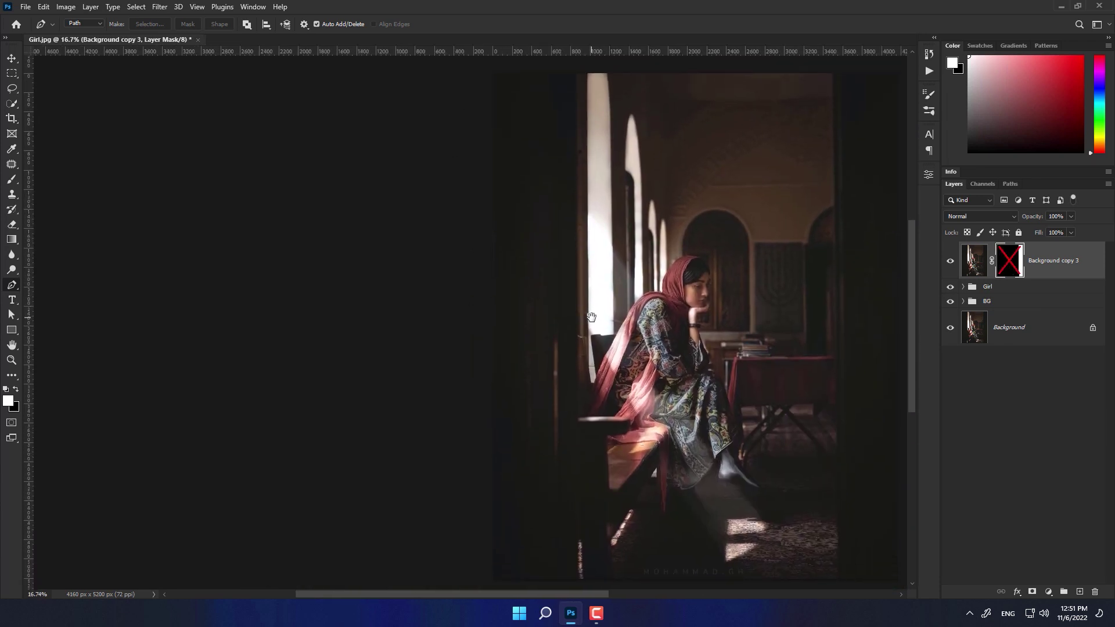
{"action": "scroll", "coordinate": [575, 145], "scroll_direction": "up", "scroll_amount": 2}
{"action": "scroll", "coordinate": [572, 148], "scroll_direction": "up", "scroll_amount": 1}
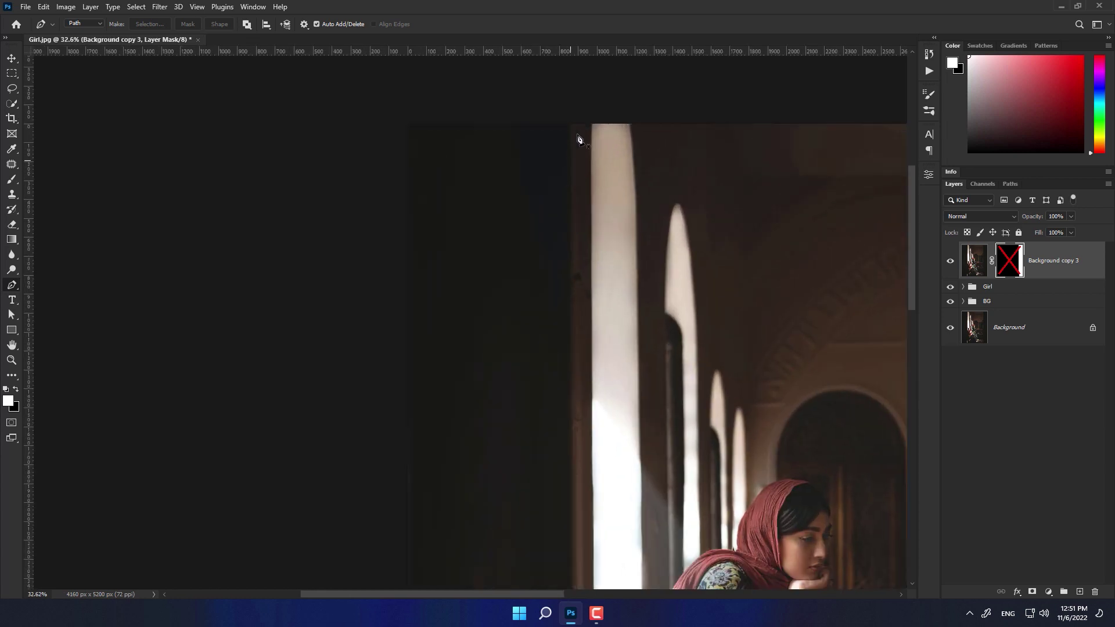
{"action": "left_click_drag", "start_coordinate": [568, 119], "coordinate": [567, 146]}
{"action": "scroll", "coordinate": [585, 325], "scroll_direction": "down", "scroll_amount": 1}
{"action": "scroll", "coordinate": [581, 377], "scroll_direction": "down", "scroll_amount": 3}
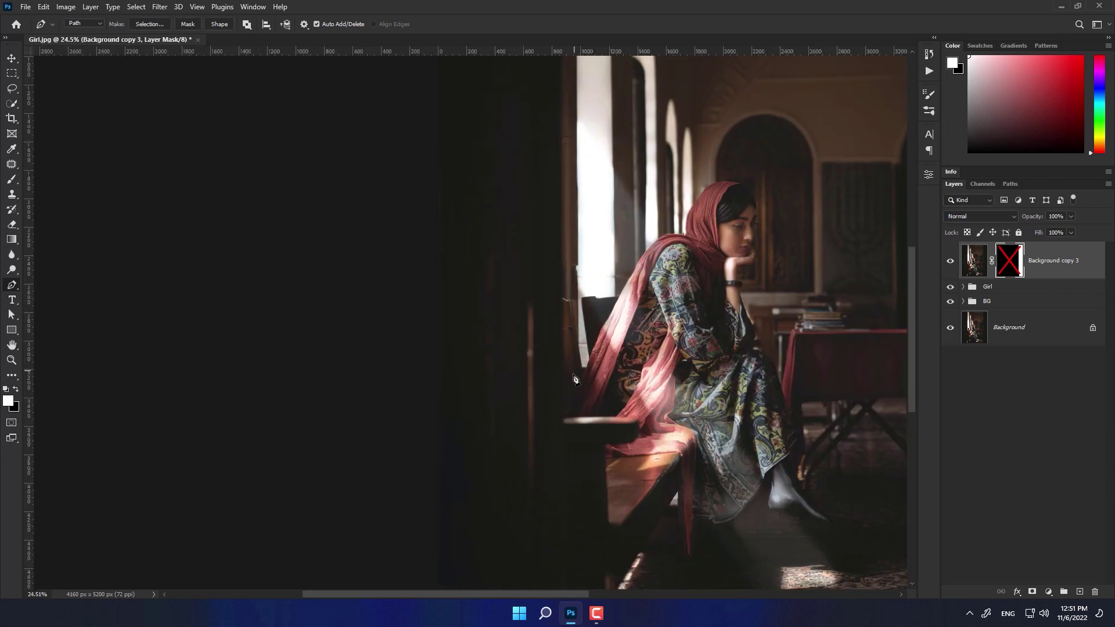
{"action": "left_click_drag", "start_coordinate": [610, 467], "coordinate": [634, 243]}
{"action": "left_click_drag", "start_coordinate": [583, 441], "coordinate": [583, 448]}
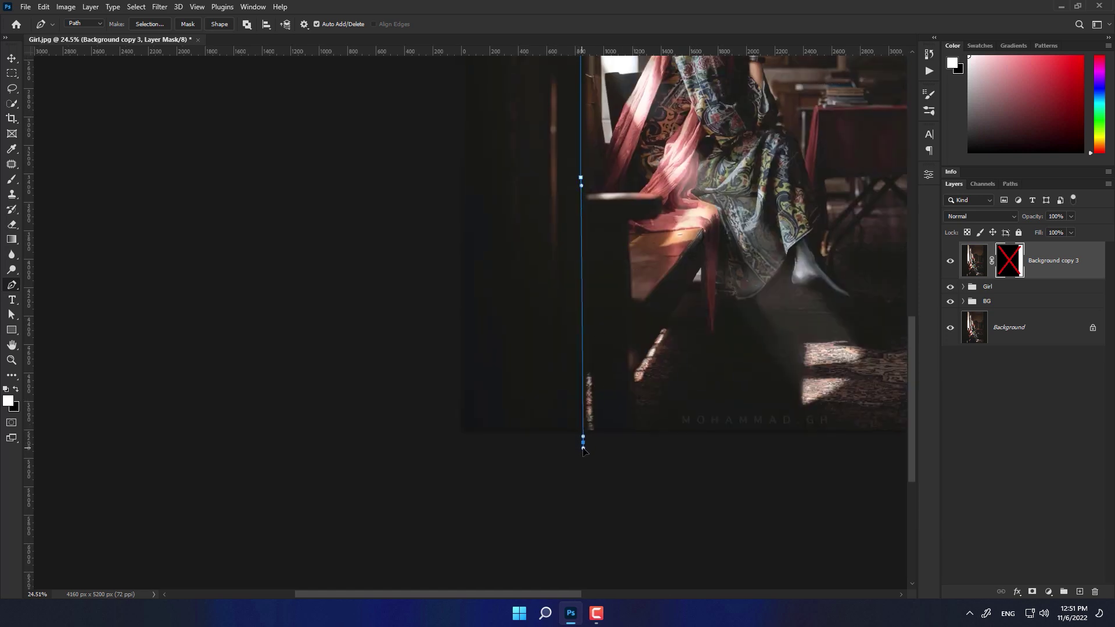
Close the left-strip outline, convert it to a selection, and re-enable the layer mask.
{"action": "left_click", "coordinate": [438, 442]}
{"action": "scroll", "coordinate": [441, 313], "scroll_direction": "down", "scroll_amount": 5}
{"action": "scroll", "coordinate": [453, 213], "scroll_direction": "up", "scroll_amount": 3}
{"action": "left_click", "coordinate": [465, 188]}
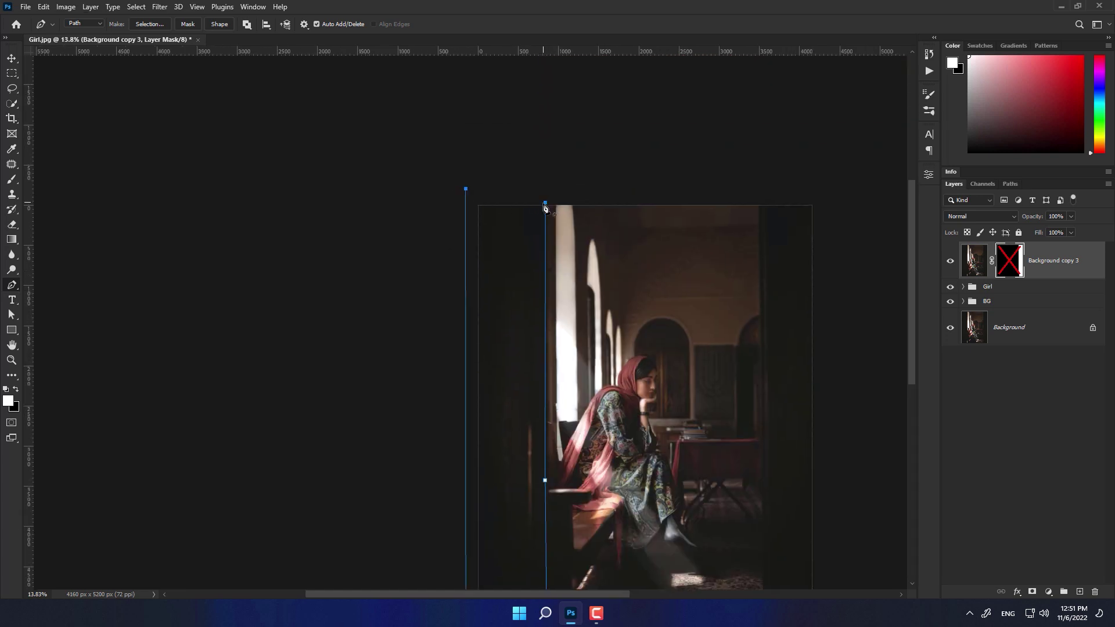
{"action": "left_click", "coordinate": [545, 203]}
{"action": "left_click", "coordinate": [149, 24]}
{"action": "left_click", "coordinate": [612, 162]}
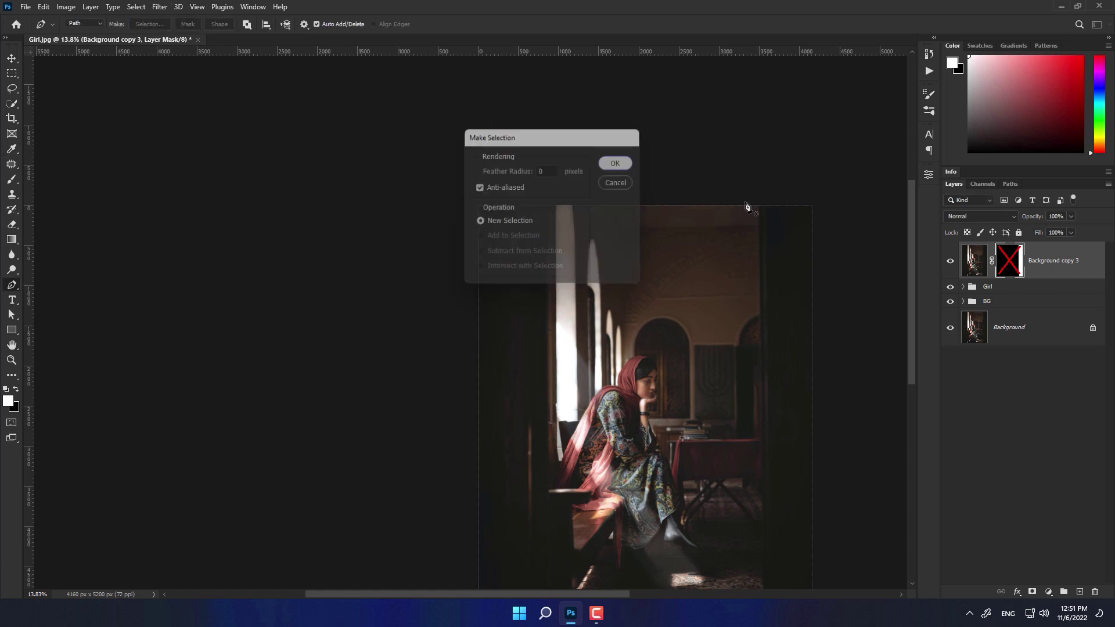
{"action": "left_click", "coordinate": [1010, 265], "text": "shift"}
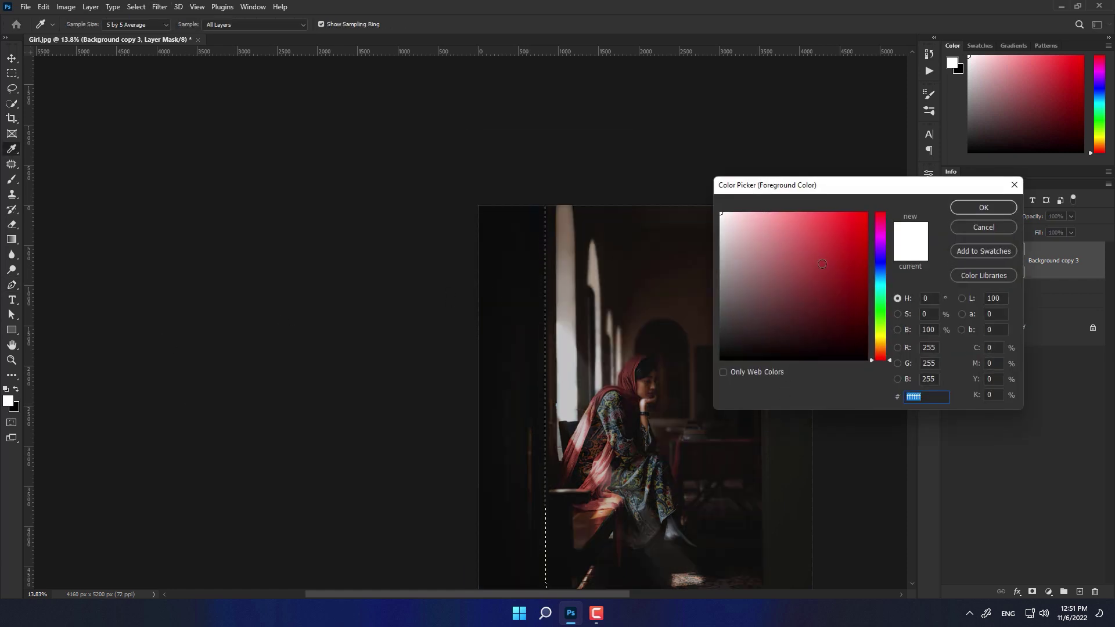
{"action": "left_click", "coordinate": [1006, 212]}
{"action": "key", "text": "p"}
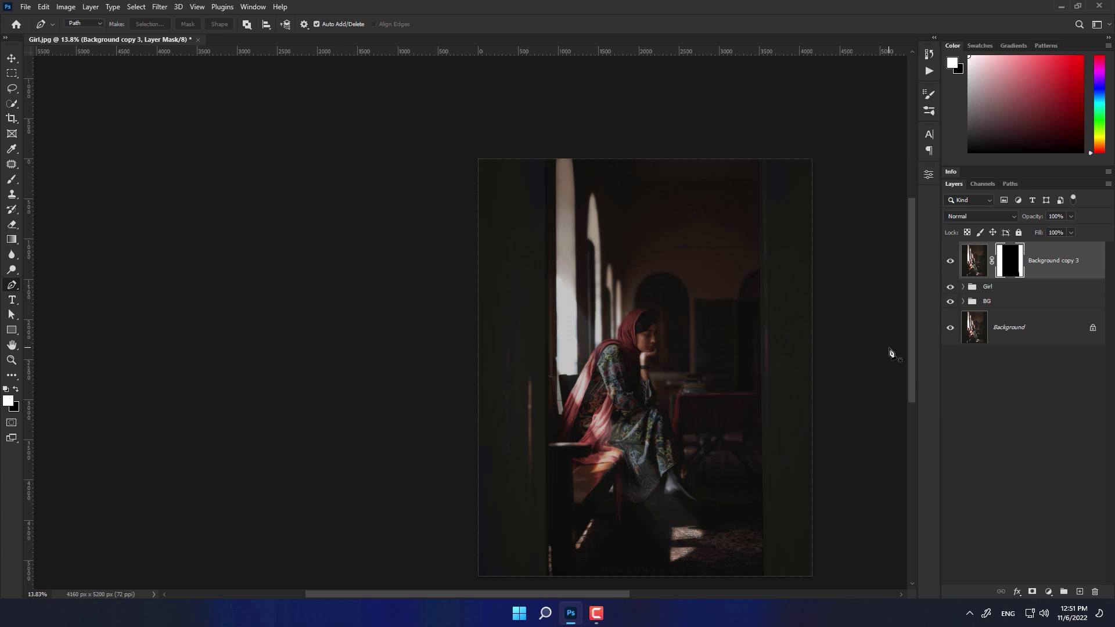
Duplicate the Curves adjustment above the wall layer, clip it, and group them as Wall.
{"action": "left_click", "coordinate": [963, 287]}
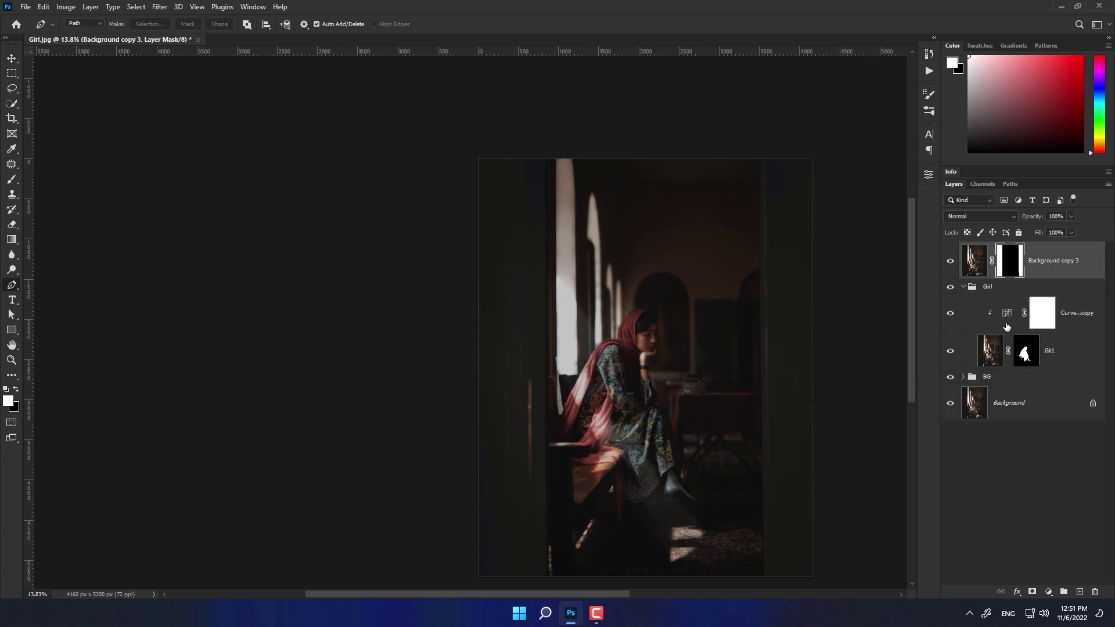
{"action": "left_click_drag", "start_coordinate": [966, 318], "coordinate": [968, 274]}
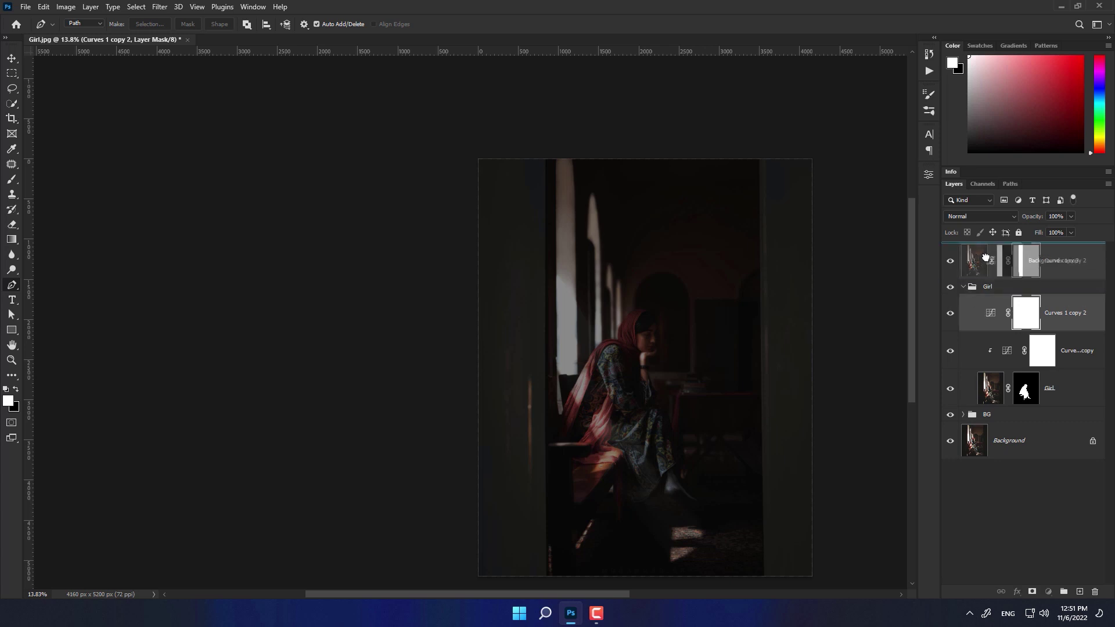
{"action": "left_click", "coordinate": [968, 276], "text": "alt"}
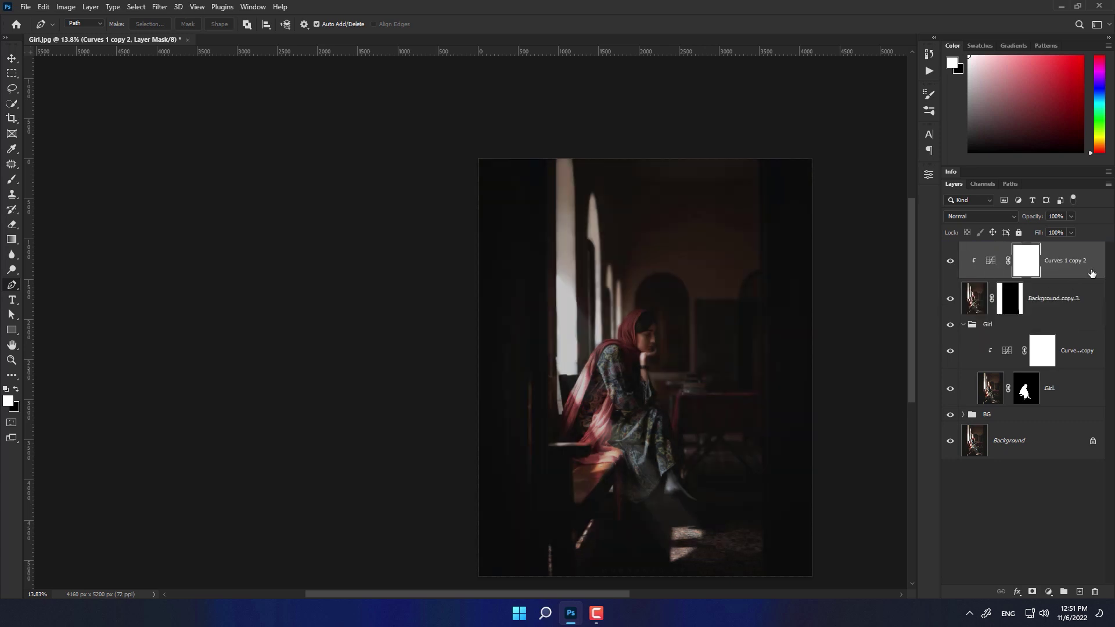
{"action": "left_click", "coordinate": [1063, 591]}
{"action": "double_click", "coordinate": [993, 249]}
{"action": "type", "text": "Wa"}
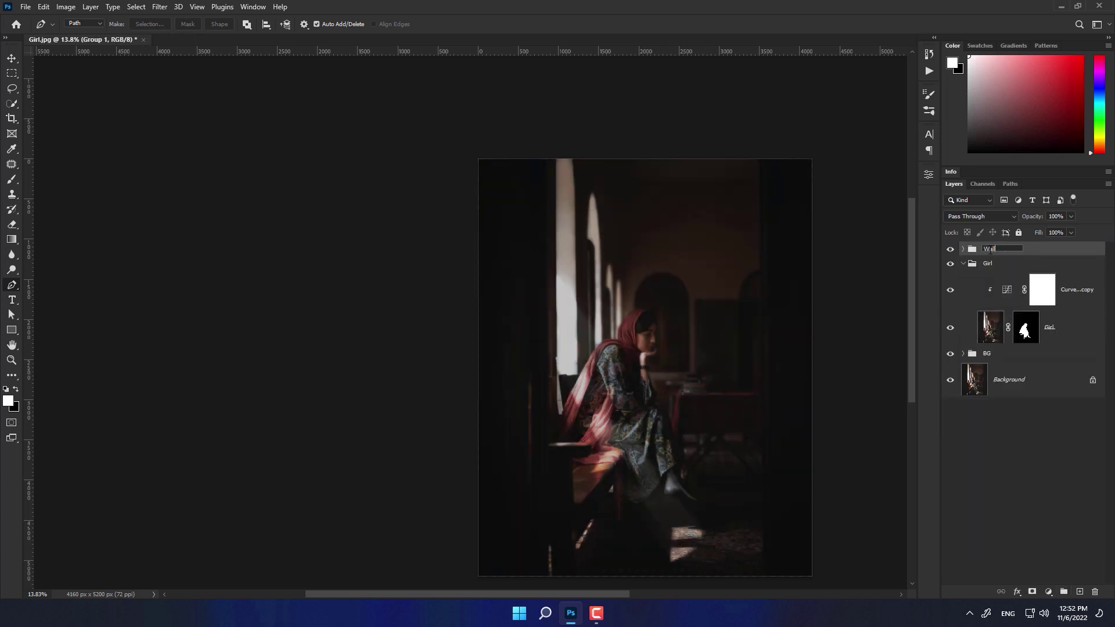
{"action": "key", "text": "Return"}
Feather the wall layer's mask to 3.1 px and collapse the Wall and Girl groups.
{"action": "left_click", "coordinate": [963, 249]}
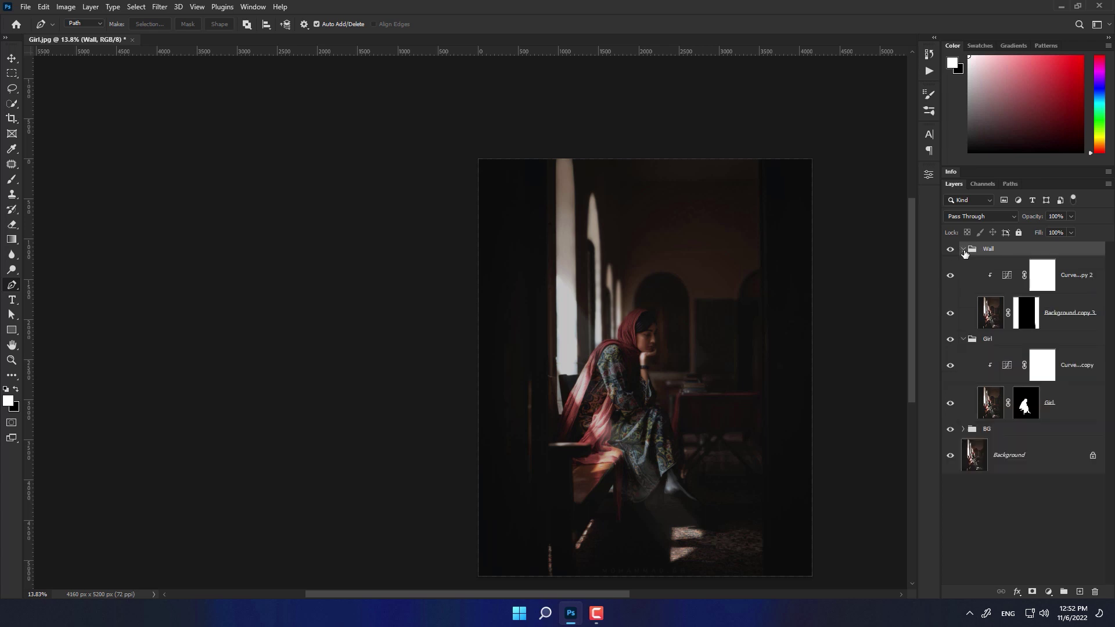
{"action": "left_click", "coordinate": [1024, 308]}
{"action": "left_click", "coordinate": [932, 172]}
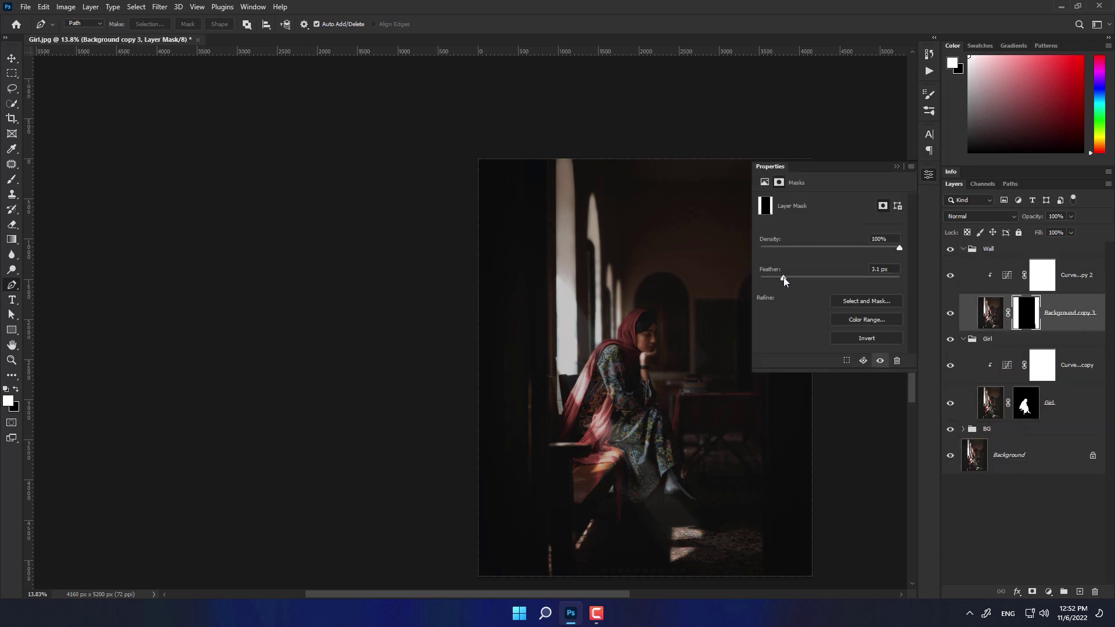
{"action": "left_click", "coordinate": [928, 174]}
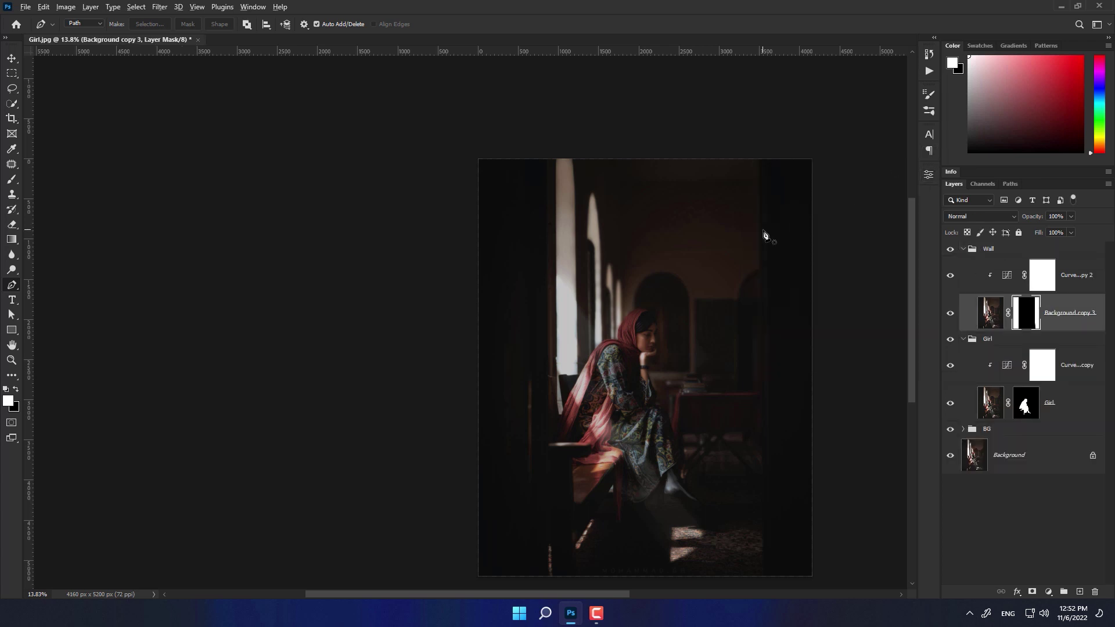
{"action": "scroll", "coordinate": [775, 232], "scroll_direction": "up", "scroll_amount": 5}
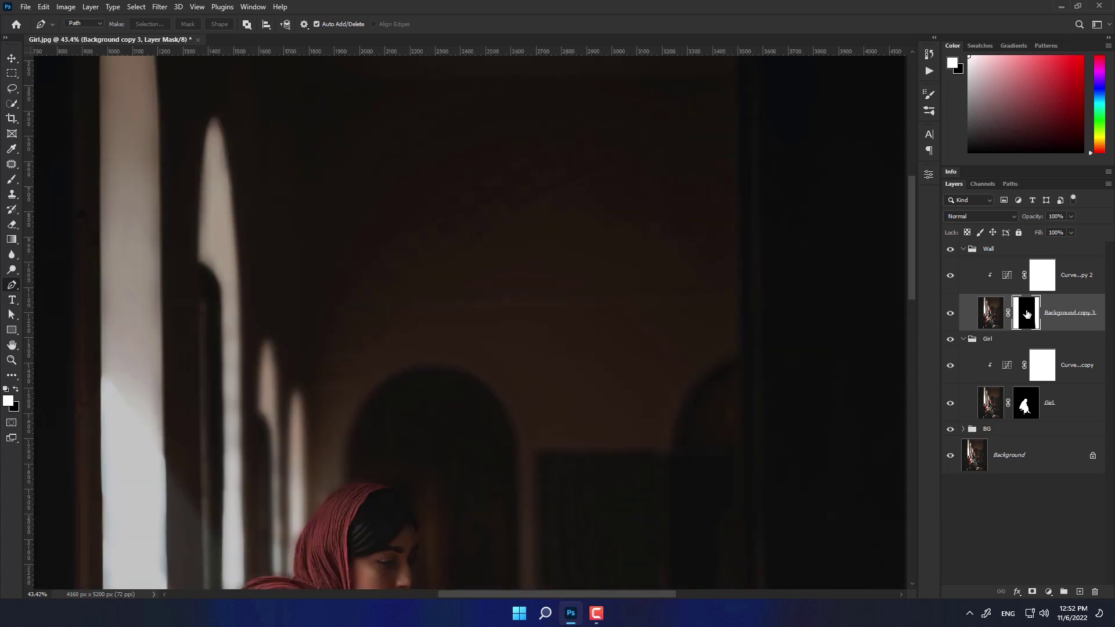
{"action": "scroll", "coordinate": [739, 251], "scroll_direction": "down", "scroll_amount": 3}
{"action": "scroll", "coordinate": [739, 349], "scroll_direction": "down", "scroll_amount": 3}
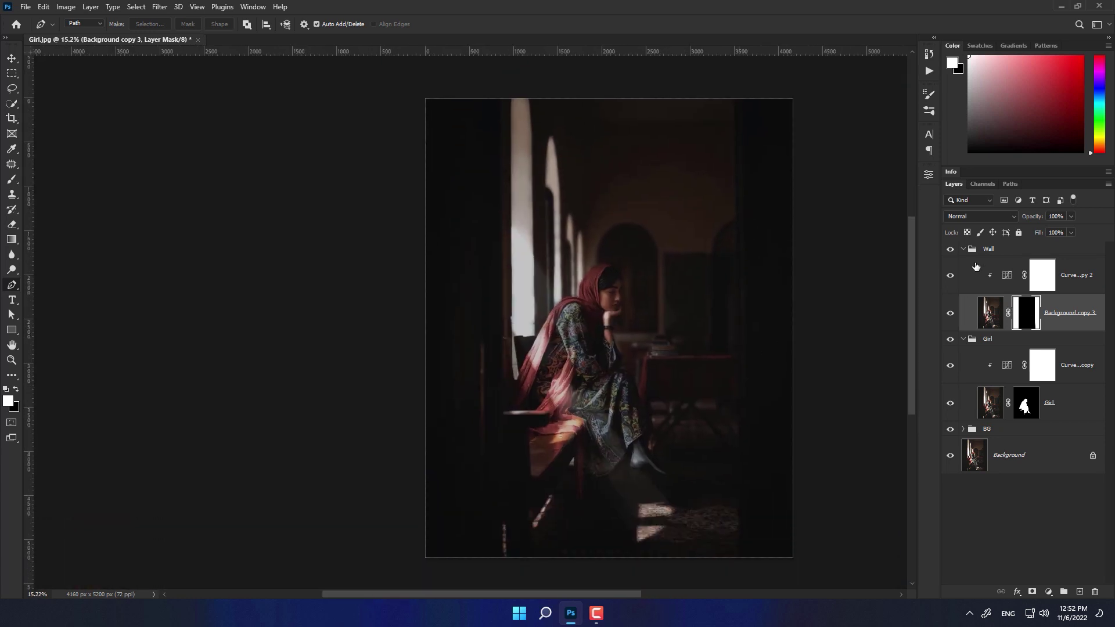
{"action": "left_click", "coordinate": [963, 249]}
{"action": "left_click", "coordinate": [963, 264]}
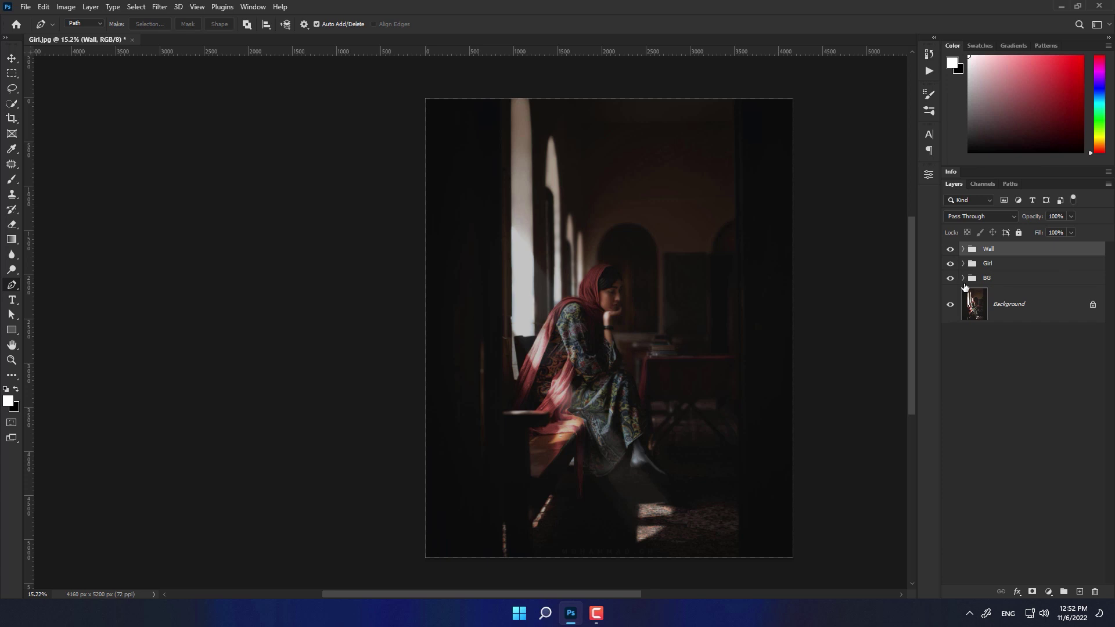
Add a new empty layer above the BG group and prepare the Gradient tool with default colours.
{"action": "left_click", "coordinate": [981, 281]}
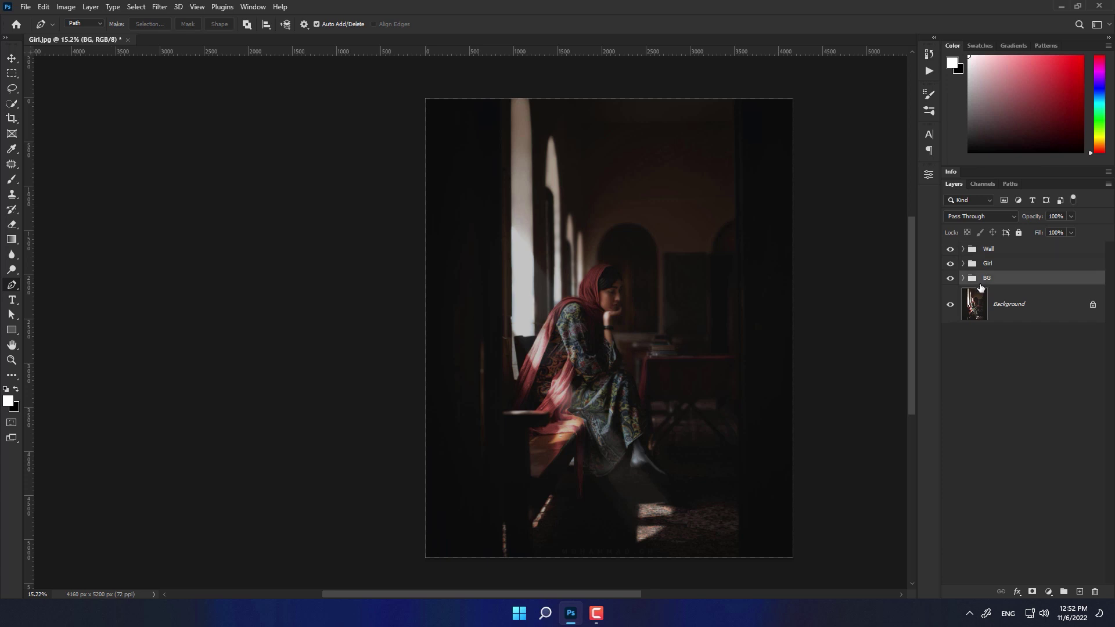
{"action": "left_click", "coordinate": [1080, 591]}
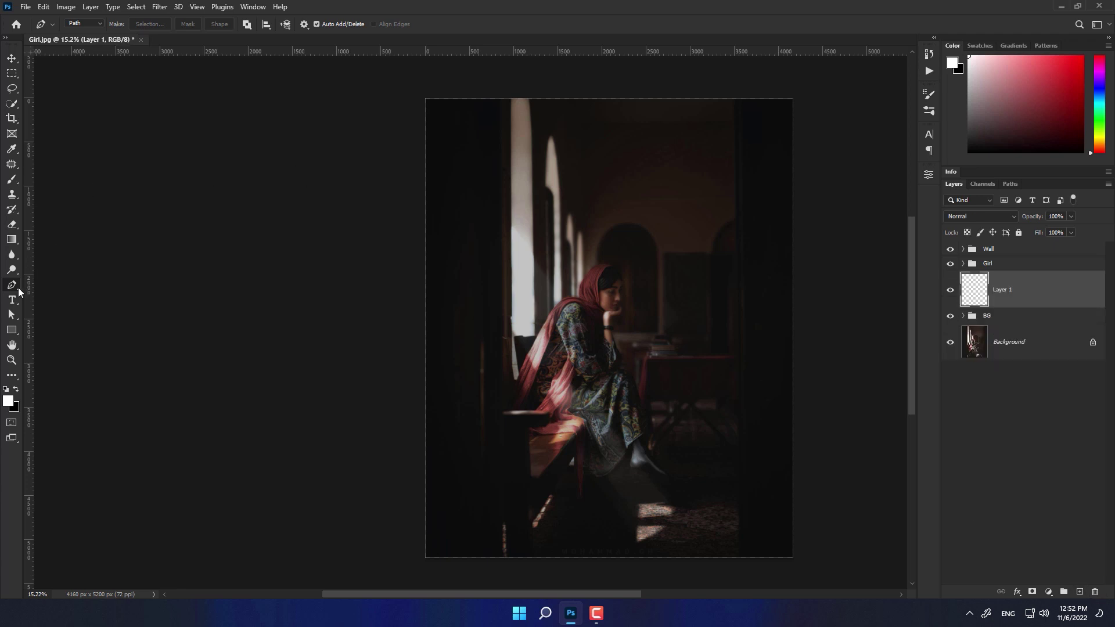
{"action": "key", "text": "g"}
{"action": "key", "text": "d"}
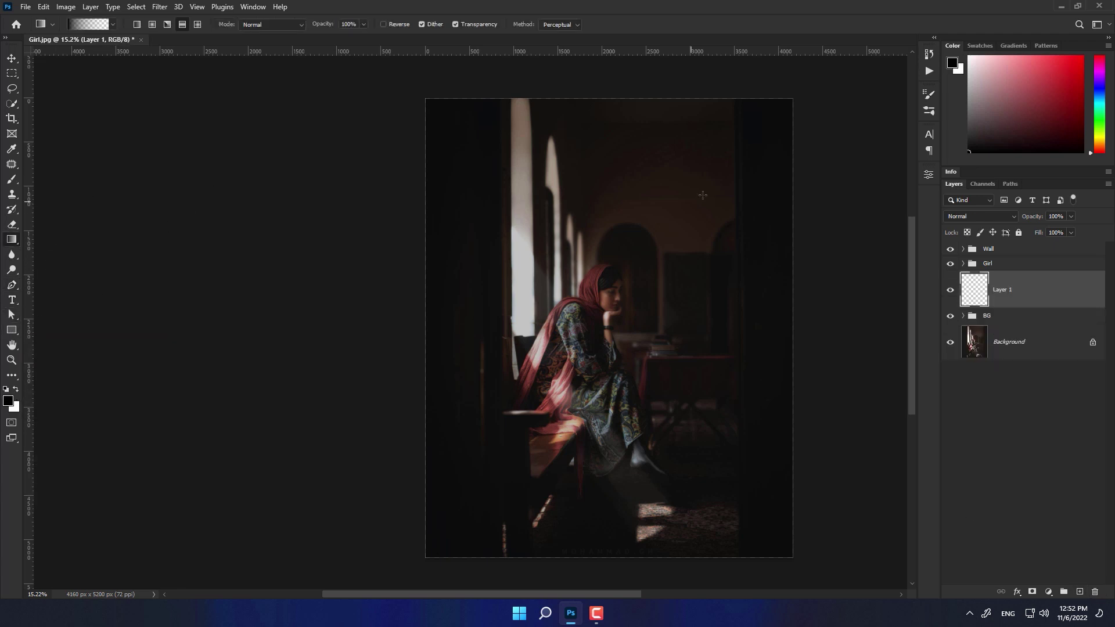
{"action": "scroll", "coordinate": [724, 207], "scroll_direction": "up", "scroll_amount": 2}
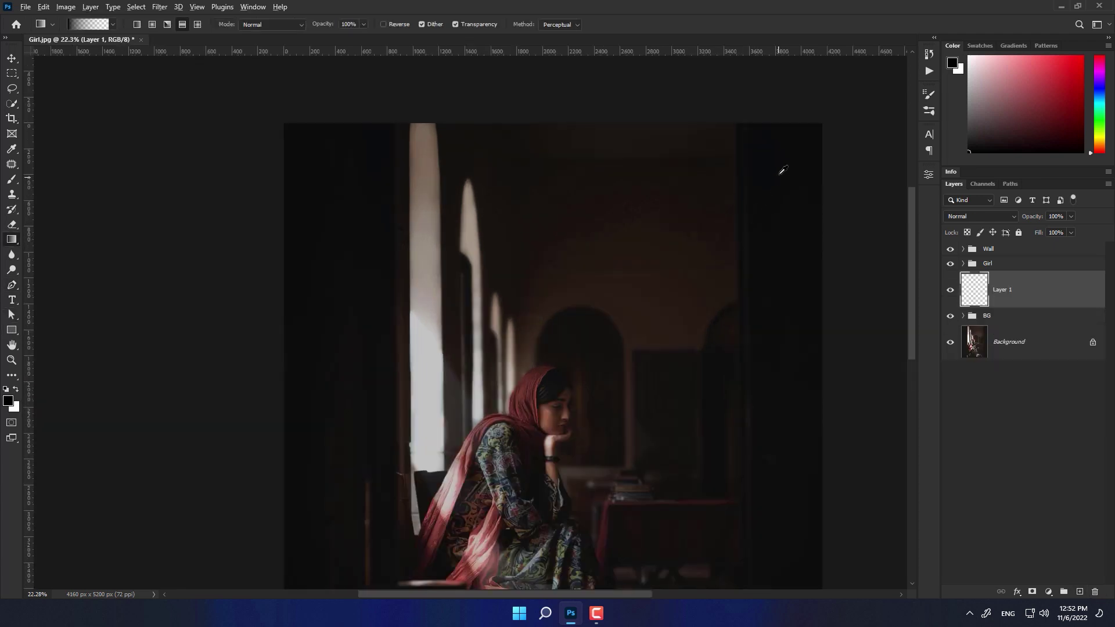
{"action": "left_click", "coordinate": [789, 161], "text": "alt"}
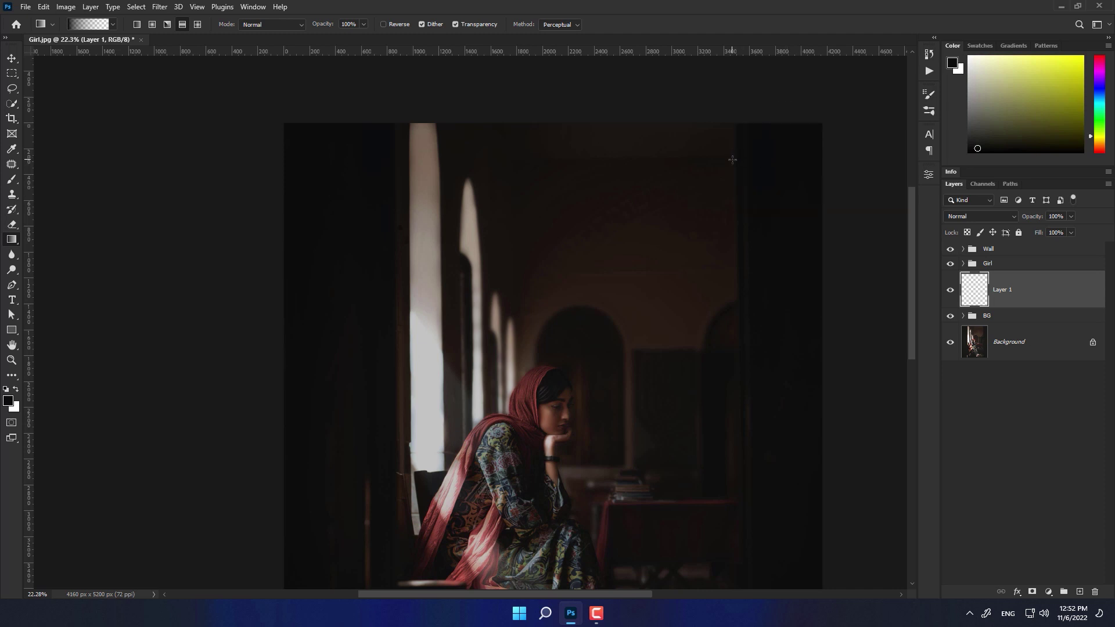
Drag diagonal darkening gradients on Layer 1, undoing until one deepens the upper room toward the girl.
{"action": "left_click_drag", "start_coordinate": [732, 159], "coordinate": [578, 374]}
{"action": "scroll", "coordinate": [683, 251], "scroll_direction": "down", "scroll_amount": 2}
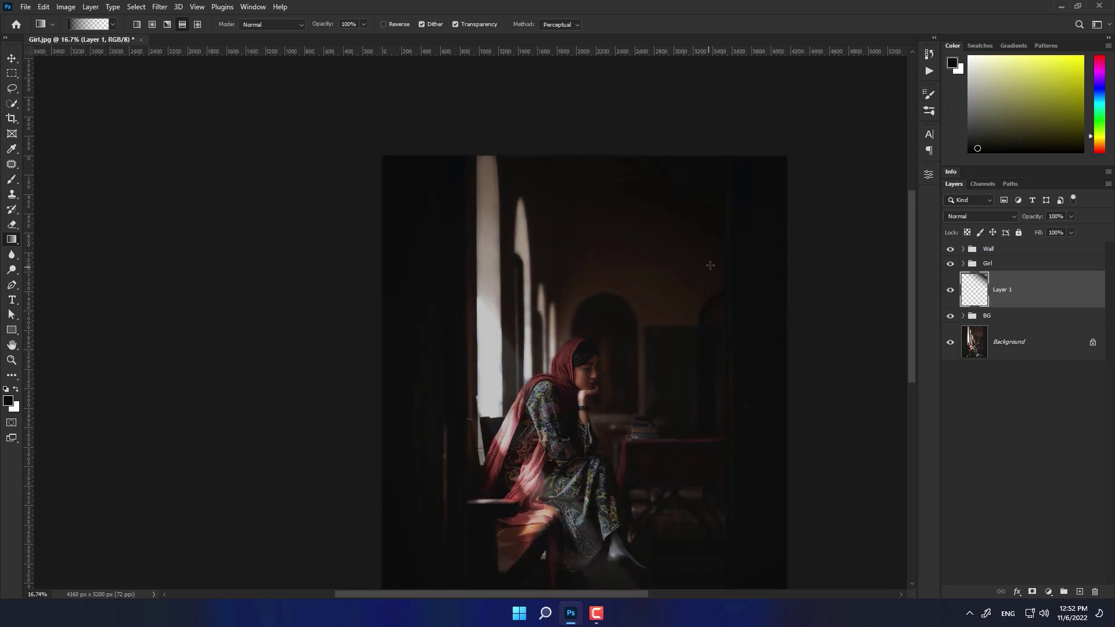
{"action": "left_click_drag", "start_coordinate": [719, 205], "coordinate": [624, 356]}
{"action": "left_click_drag", "start_coordinate": [699, 223], "coordinate": [616, 356]}
{"action": "scroll", "coordinate": [635, 292], "scroll_direction": "down", "scroll_amount": 2}
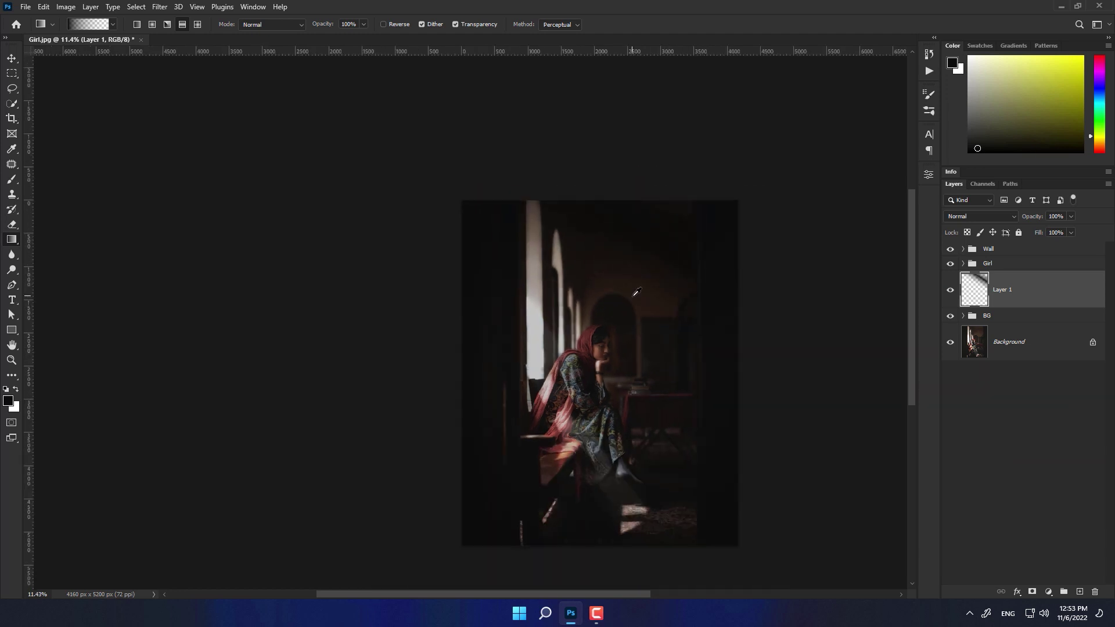
{"action": "scroll", "coordinate": [662, 250], "scroll_direction": "up", "scroll_amount": 2}
{"action": "scroll", "coordinate": [661, 231], "scroll_direction": "up", "scroll_amount": 2}
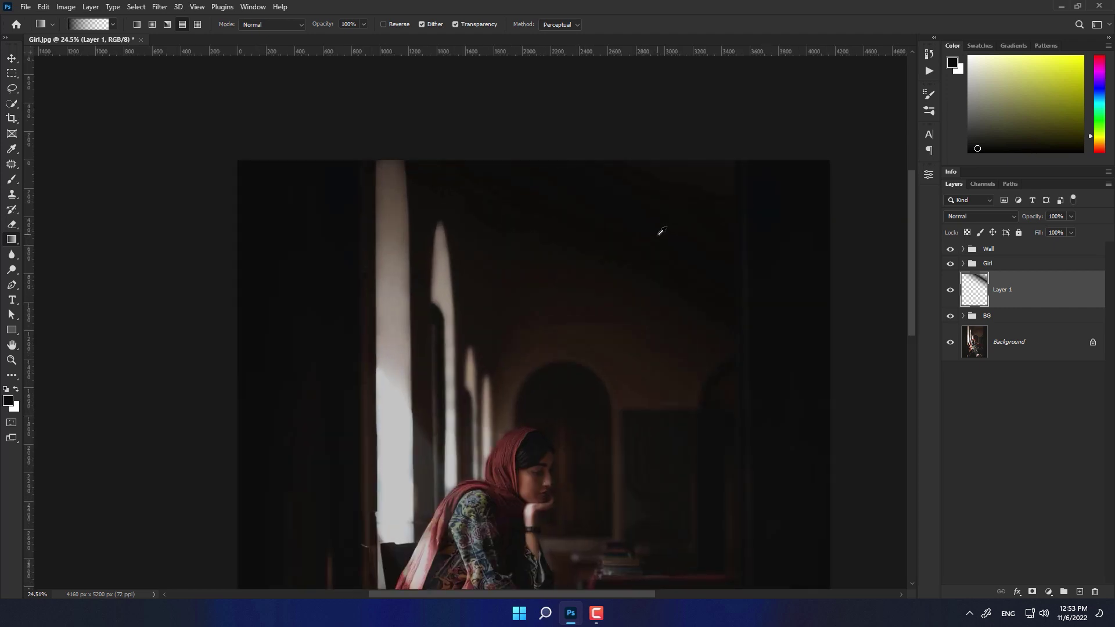
{"action": "key", "text": "ctrl+z"}
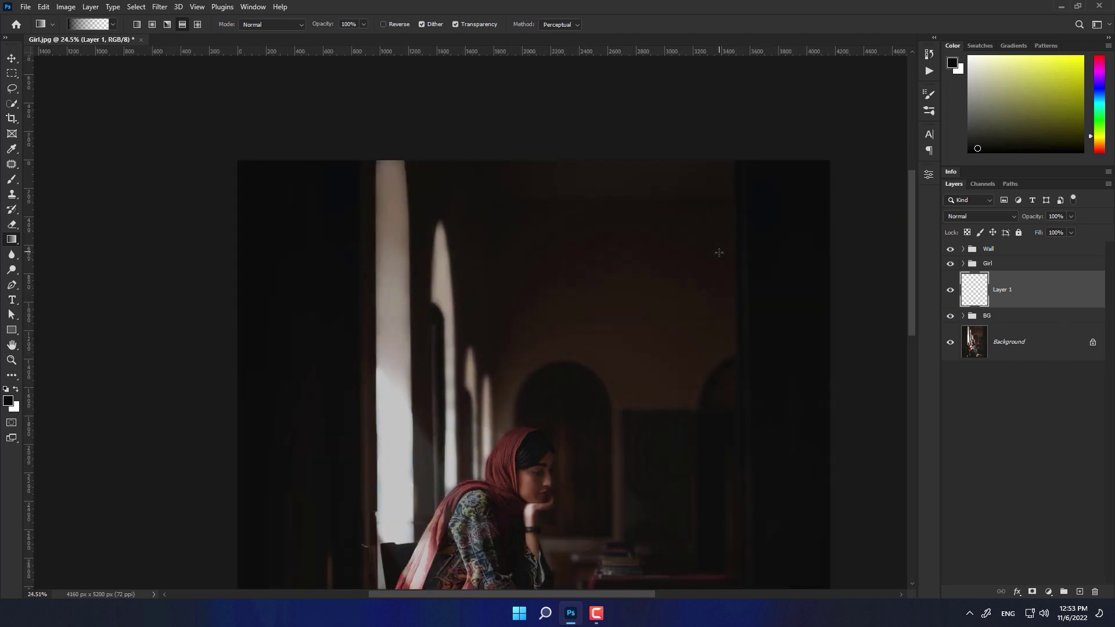
{"action": "left_click_drag", "start_coordinate": [702, 274], "coordinate": [573, 453]}
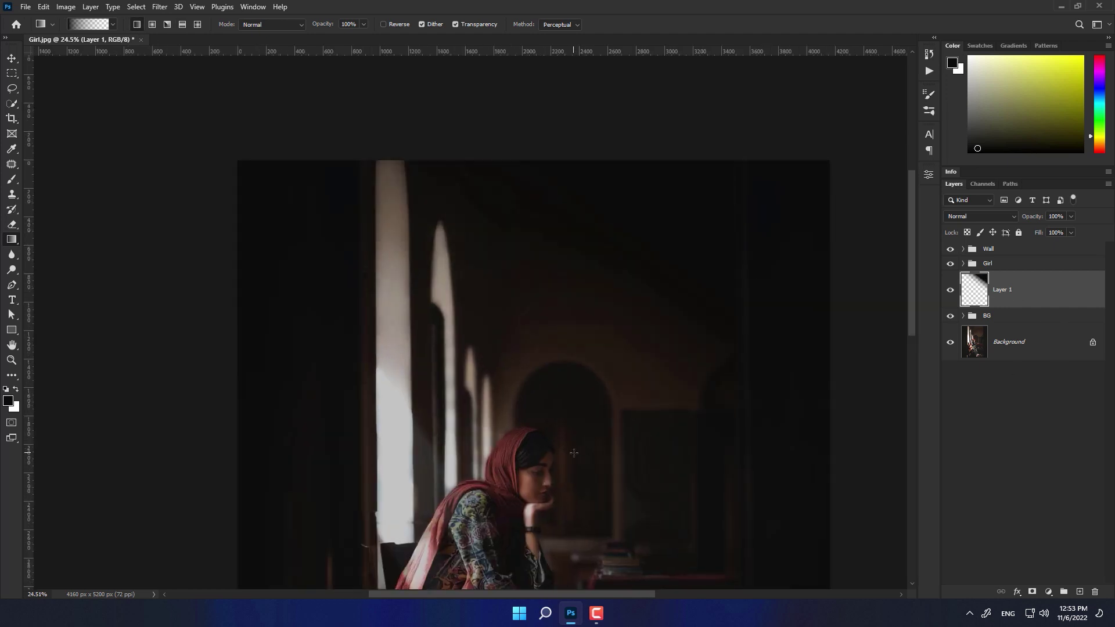
{"action": "scroll", "coordinate": [652, 397], "scroll_direction": "down", "scroll_amount": 2}
{"action": "key", "text": "ctrl+z"}
{"action": "left_click_drag", "start_coordinate": [707, 264], "coordinate": [618, 385]}
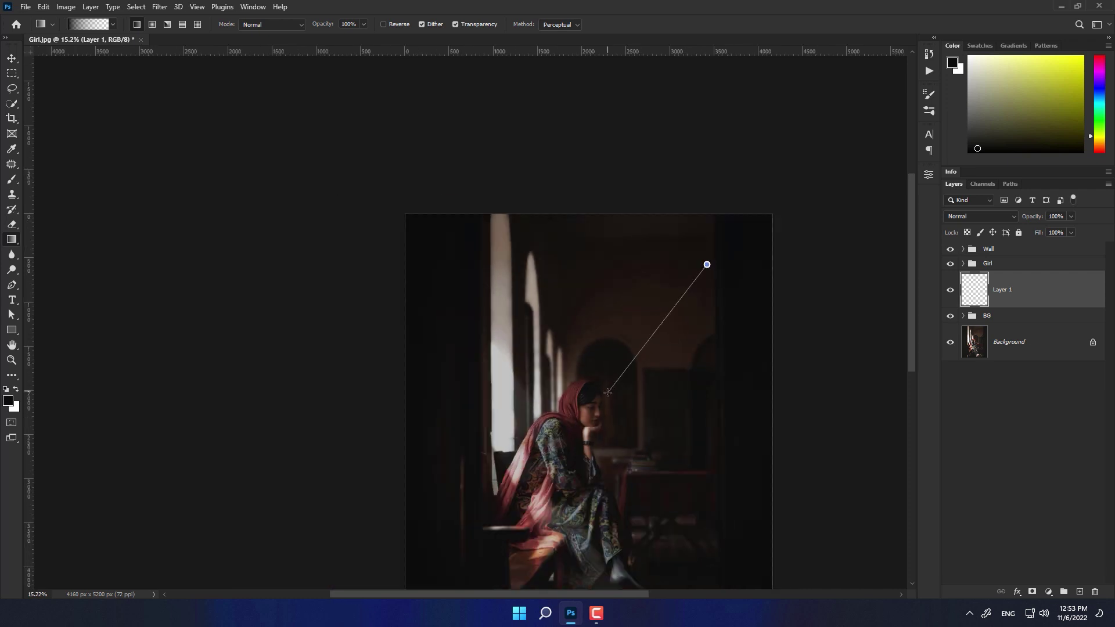
{"action": "scroll", "coordinate": [664, 348], "scroll_direction": "down", "scroll_amount": 2}
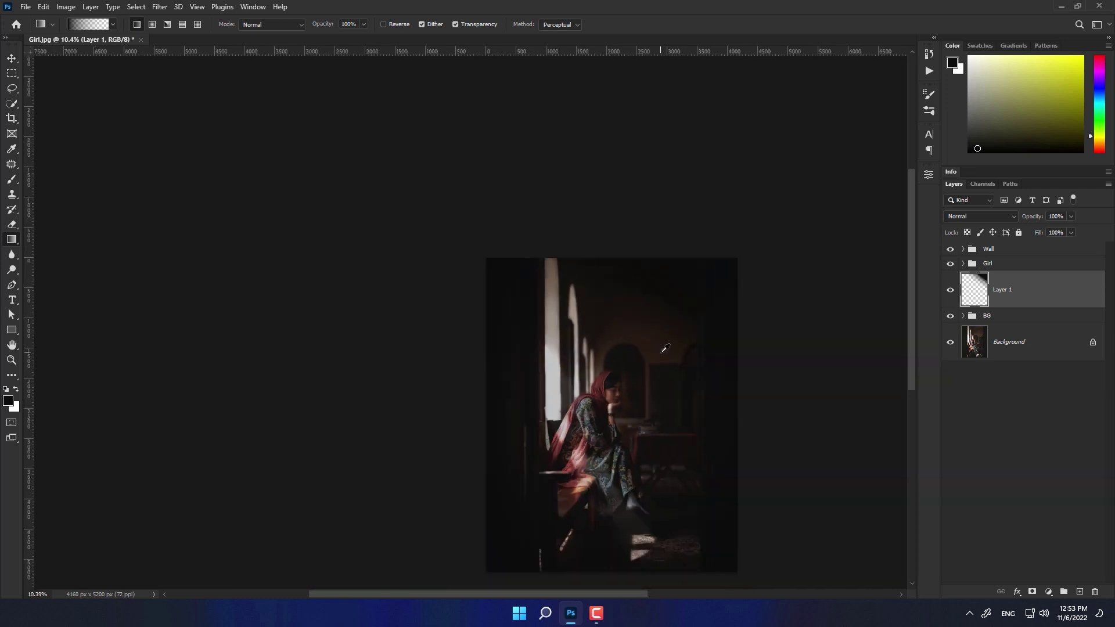
Rename Layer 1 to Dark.
{"action": "double_click", "coordinate": [1003, 290]}
{"action": "type", "text": "k"}
{"action": "key", "text": "Return"}
Place Light 01.jpg as an embedded layer above the Girl group.
{"action": "left_click", "coordinate": [1013, 268]}
{"action": "left_click", "coordinate": [25, 6]}
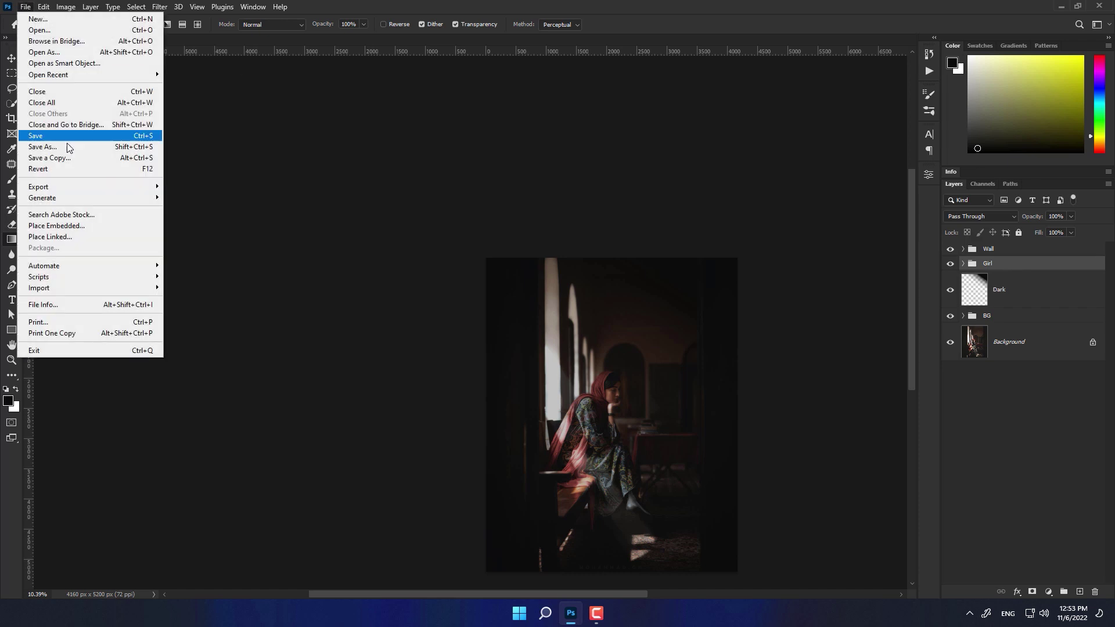
{"action": "left_click", "coordinate": [64, 220]}
{"action": "left_click", "coordinate": [200, 105]}
{"action": "left_click", "coordinate": [457, 295]}
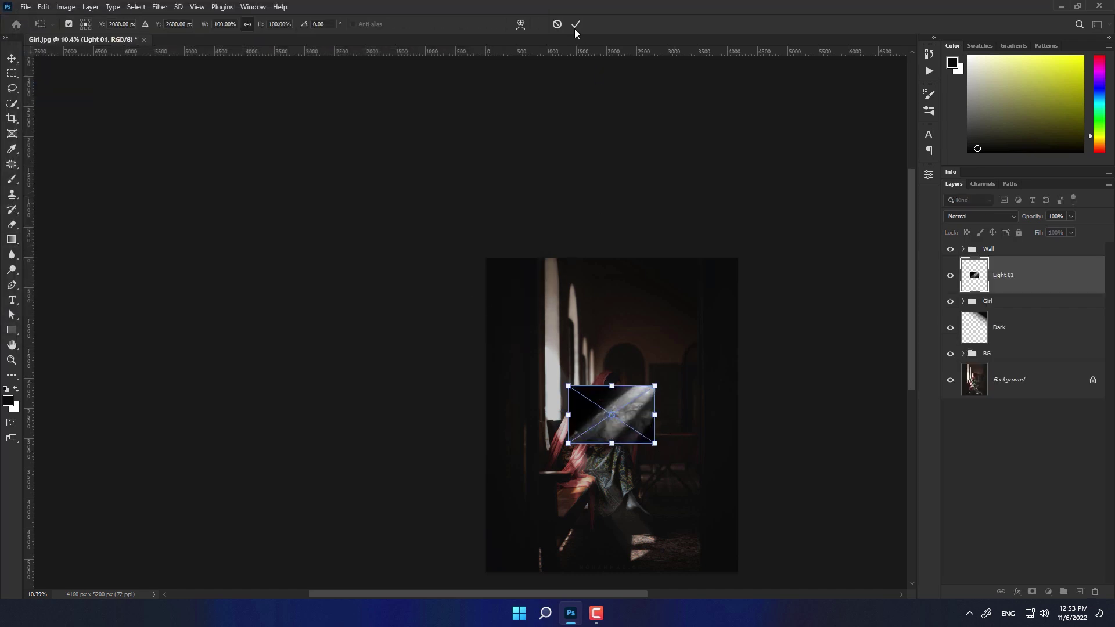
{"action": "left_click", "coordinate": [574, 25]}
Hide the Light 01 layer.
{"action": "key", "text": "g"}
{"action": "scroll", "coordinate": [585, 386], "scroll_direction": "up", "scroll_amount": 3}
{"action": "scroll", "coordinate": [585, 386], "scroll_direction": "up", "scroll_amount": 2}
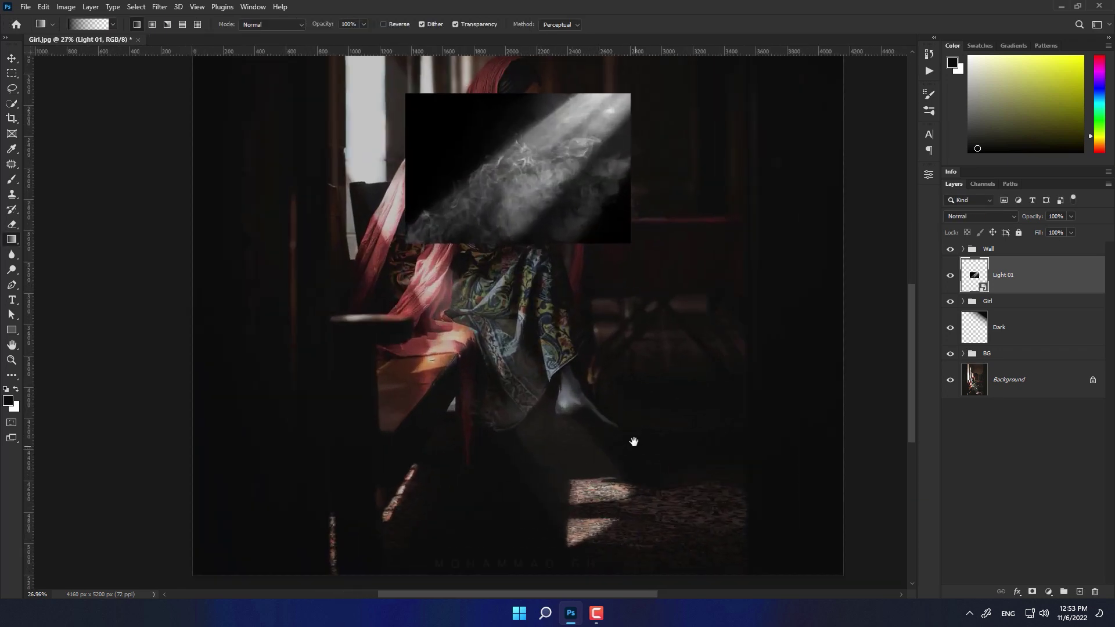
{"action": "left_click", "coordinate": [951, 276]}
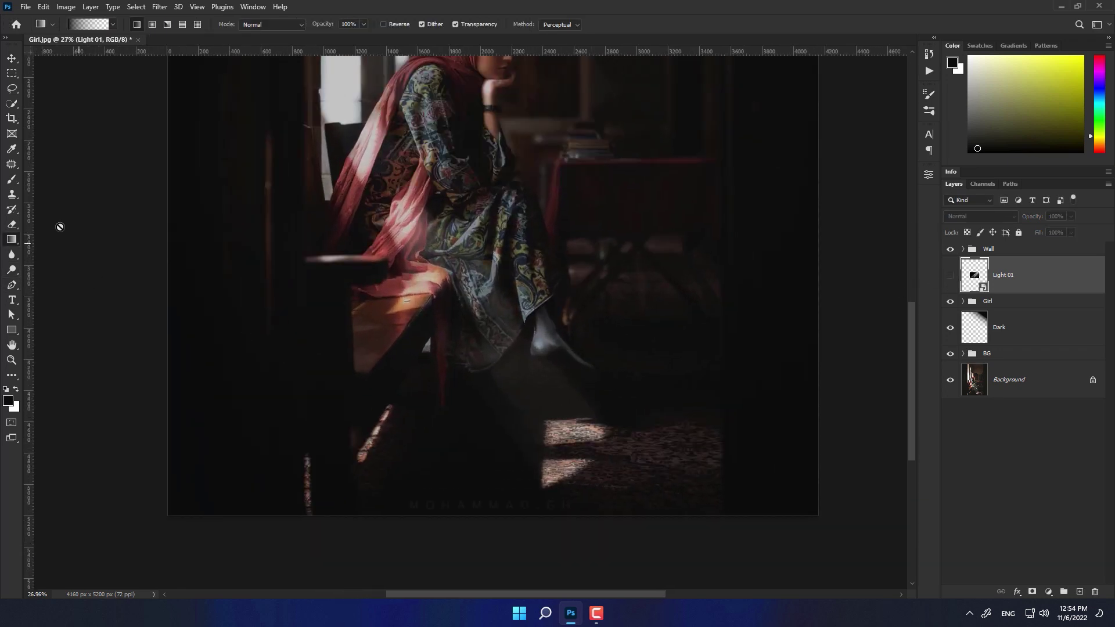
Draw a rectangle over the lit floor patch, fill it with ff0000, and rotate it about 49°.
{"action": "left_click", "coordinate": [13, 332]}
{"action": "left_click_drag", "start_coordinate": [606, 430], "coordinate": [369, 474]}
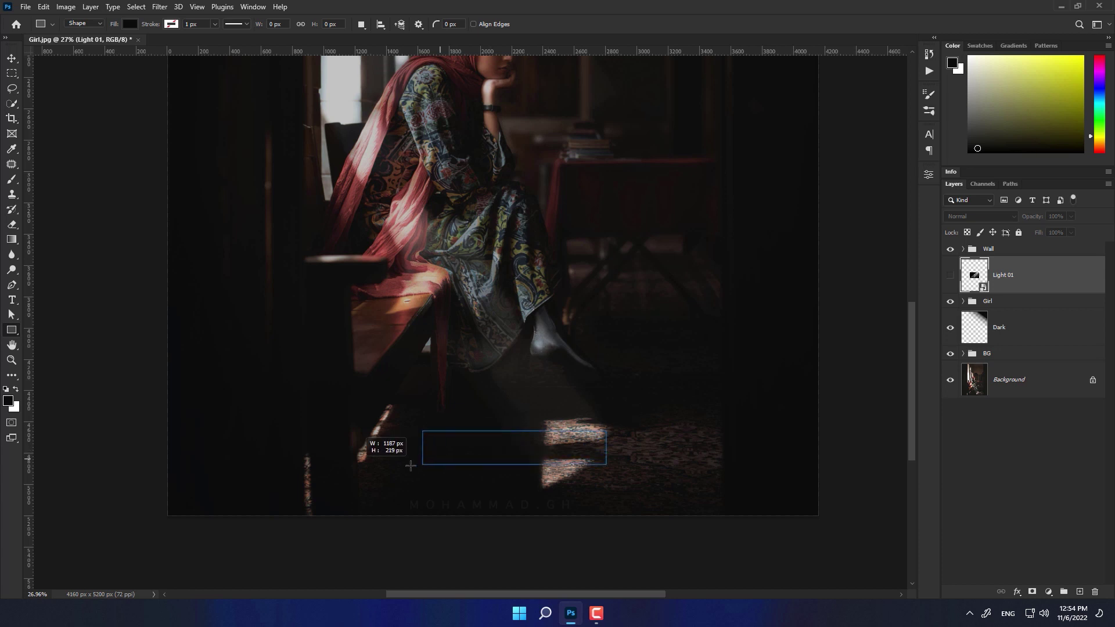
{"action": "left_click", "coordinate": [794, 284]}
{"action": "left_click", "coordinate": [910, 306]}
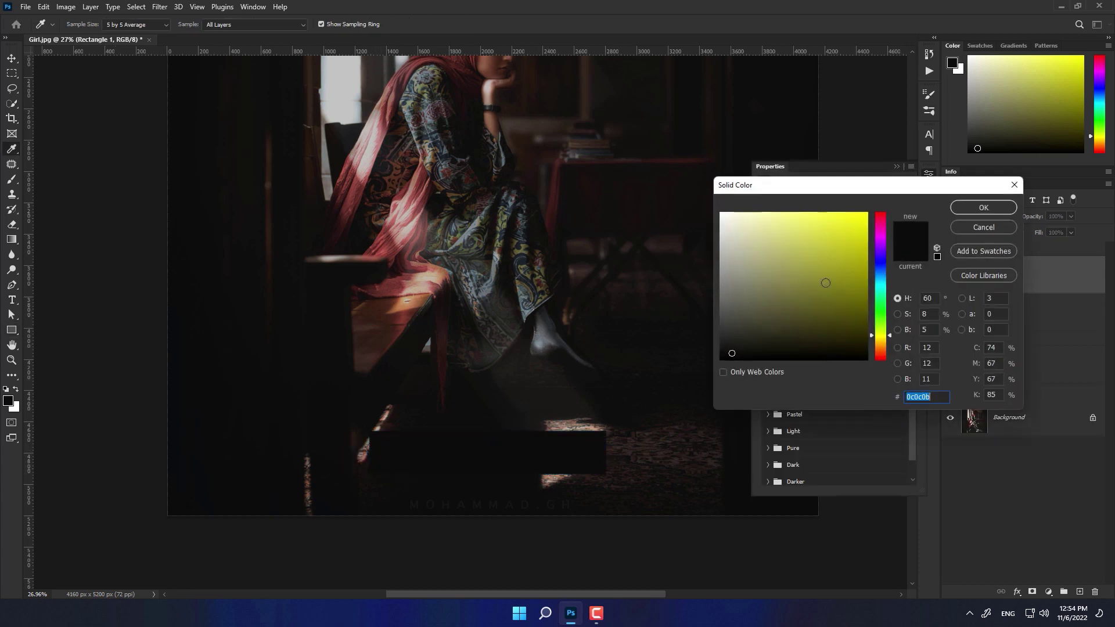
{"action": "type", "text": "ff0000"}
{"action": "key", "text": "Return"}
{"action": "left_click", "coordinate": [835, 286]}
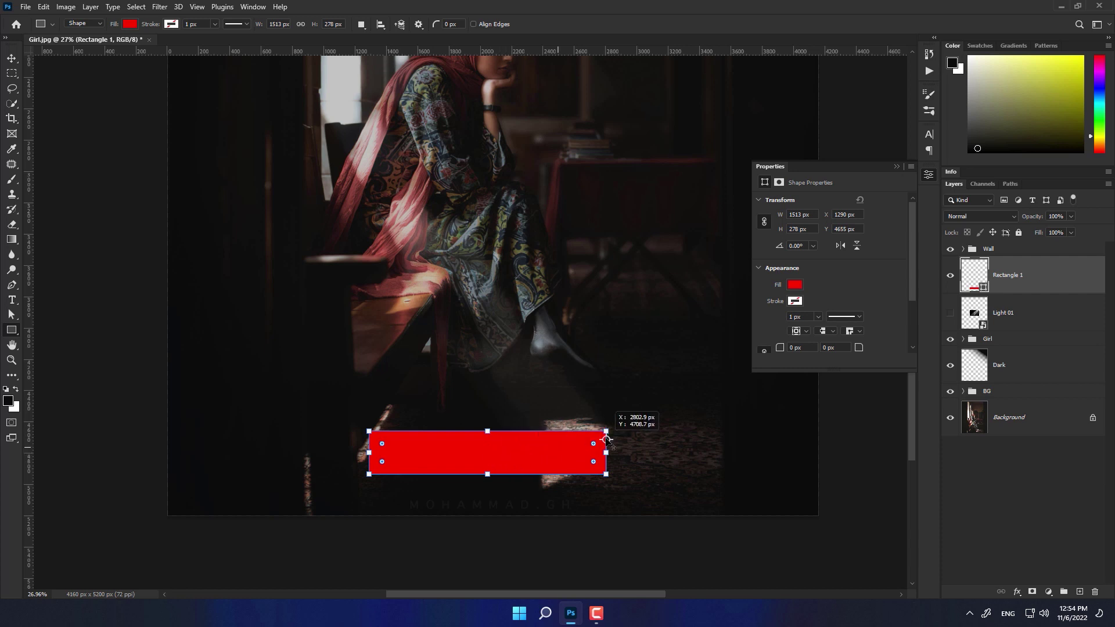
{"action": "left_click", "coordinate": [896, 168]}
{"action": "left_click_drag", "start_coordinate": [364, 427], "coordinate": [480, 274]}
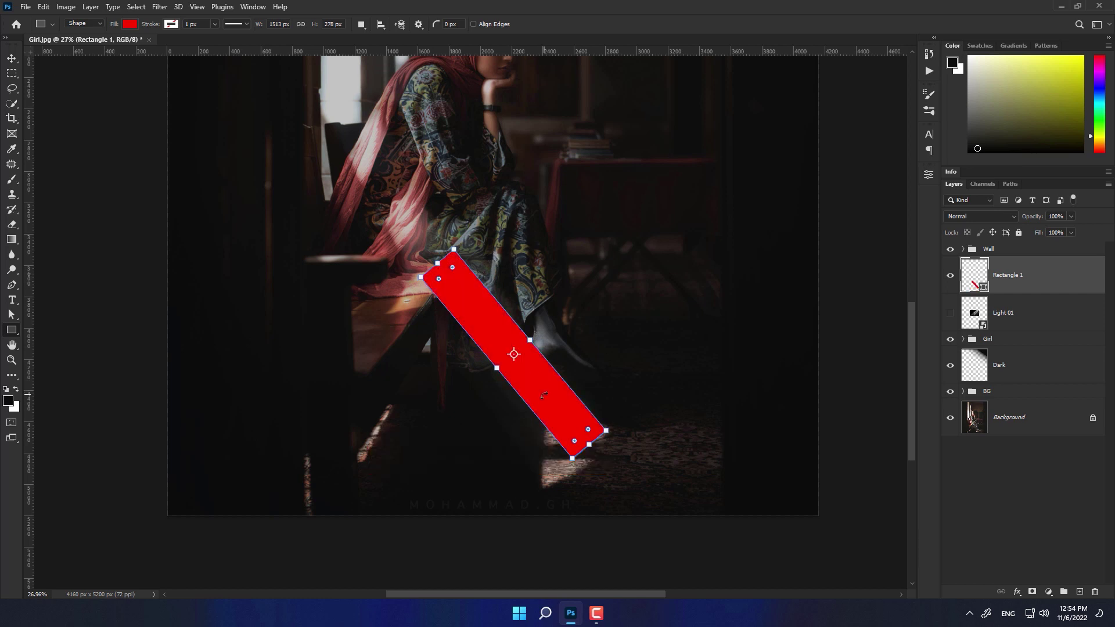
Rename the rectangle 'Light Guide = 50 degree', hide it, and show and select Light 01.
{"action": "double_click", "coordinate": [999, 275]}
{"action": "key", "text": "Return"}
{"action": "double_click", "coordinate": [1005, 276]}
{"action": "type", "text": "ree"}
{"action": "key", "text": "Return"}
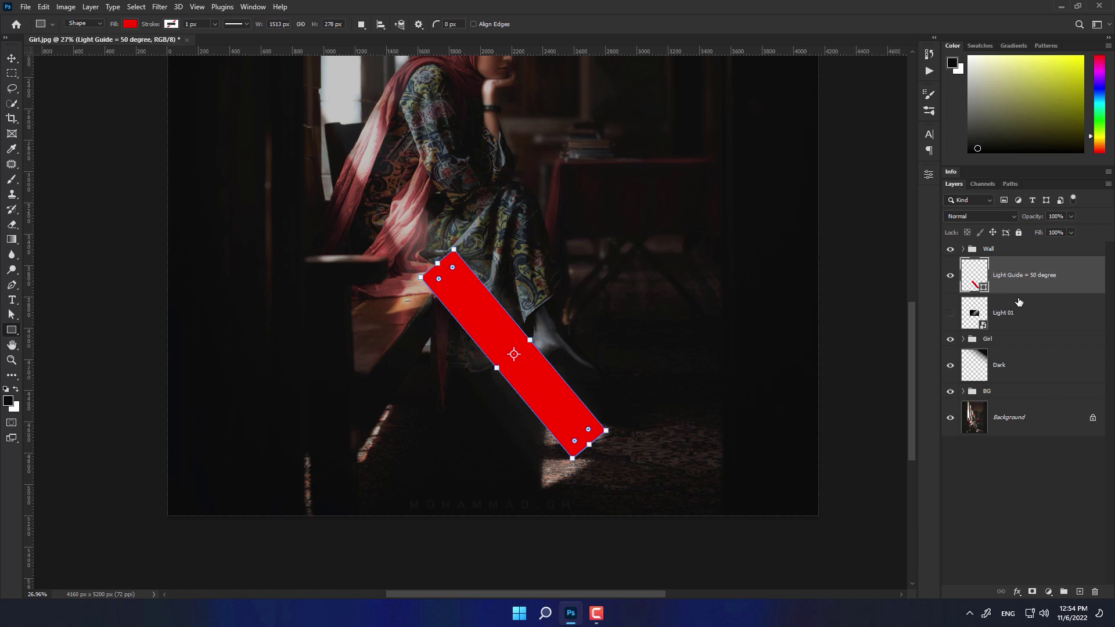
{"action": "left_click", "coordinate": [950, 275]}
{"action": "left_click", "coordinate": [950, 313]}
{"action": "left_click", "coordinate": [1003, 312]}
Show the Light Guide layer, then free-transform Light 01 and flip it horizontally.
{"action": "scroll", "coordinate": [888, 268], "scroll_direction": "up", "scroll_amount": 5}
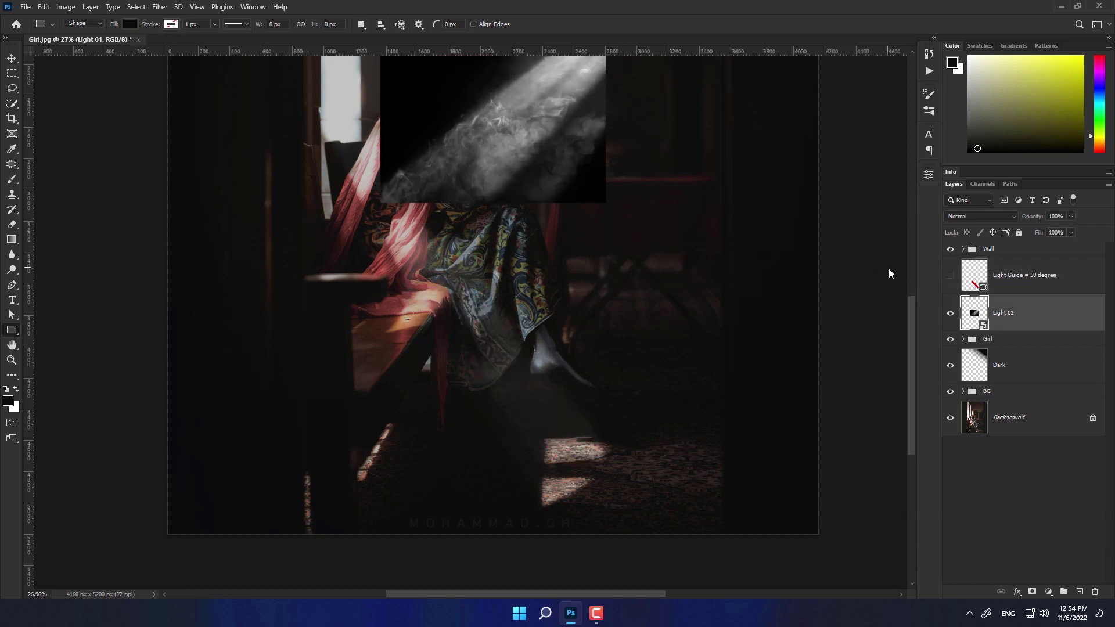
{"action": "scroll", "coordinate": [619, 223], "scroll_direction": "down", "scroll_amount": 3}
{"action": "left_click", "coordinate": [949, 275]}
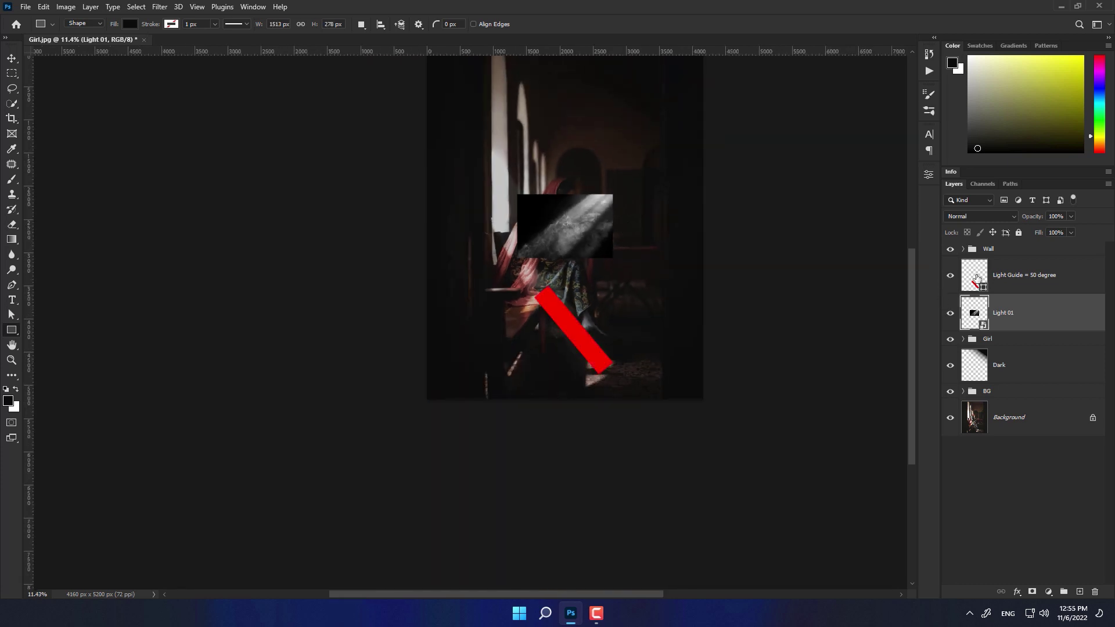
{"action": "left_click", "coordinate": [975, 317]}
{"action": "key", "text": "ctrl+t"}
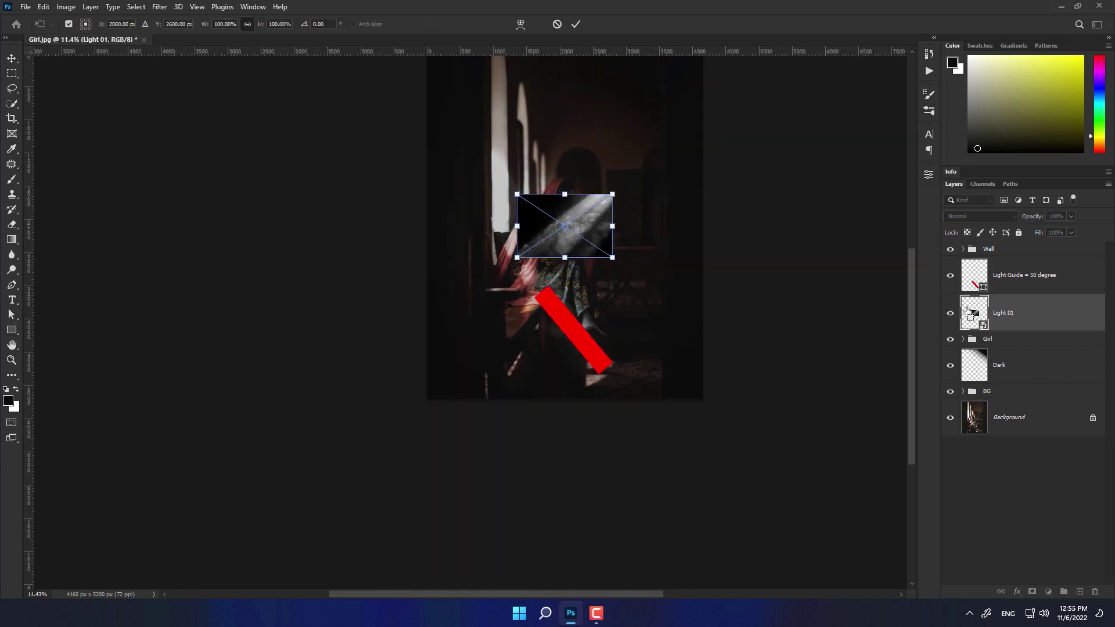
{"action": "right_click", "coordinate": [597, 235]}
{"action": "left_click", "coordinate": [625, 450]}
Enlarge the light beam and rotate it nearly upside down to match the guide.
{"action": "left_click_drag", "start_coordinate": [564, 258], "coordinate": [564, 406]}
{"action": "mouse_move", "coordinate": [749, 209]}
{"action": "left_mouse_down"}
{"action": "mouse_move", "coordinate": [767, 186]}
{"action": "mouse_move", "coordinate": [821, 193]}
{"action": "left_mouse_up"}
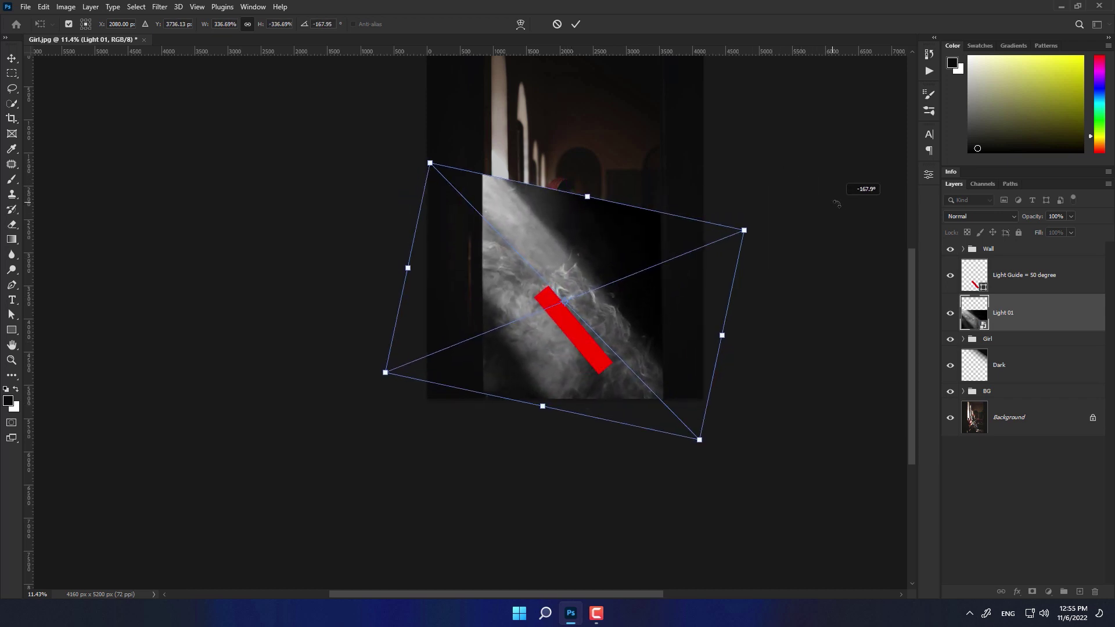
{"action": "mouse_move", "coordinate": [822, 192]}
{"action": "left_mouse_down"}
{"action": "mouse_move", "coordinate": [843, 199]}
{"action": "mouse_move", "coordinate": [865, 174]}
{"action": "left_mouse_up"}
{"action": "left_click_drag", "start_coordinate": [597, 305], "coordinate": [585, 343]}
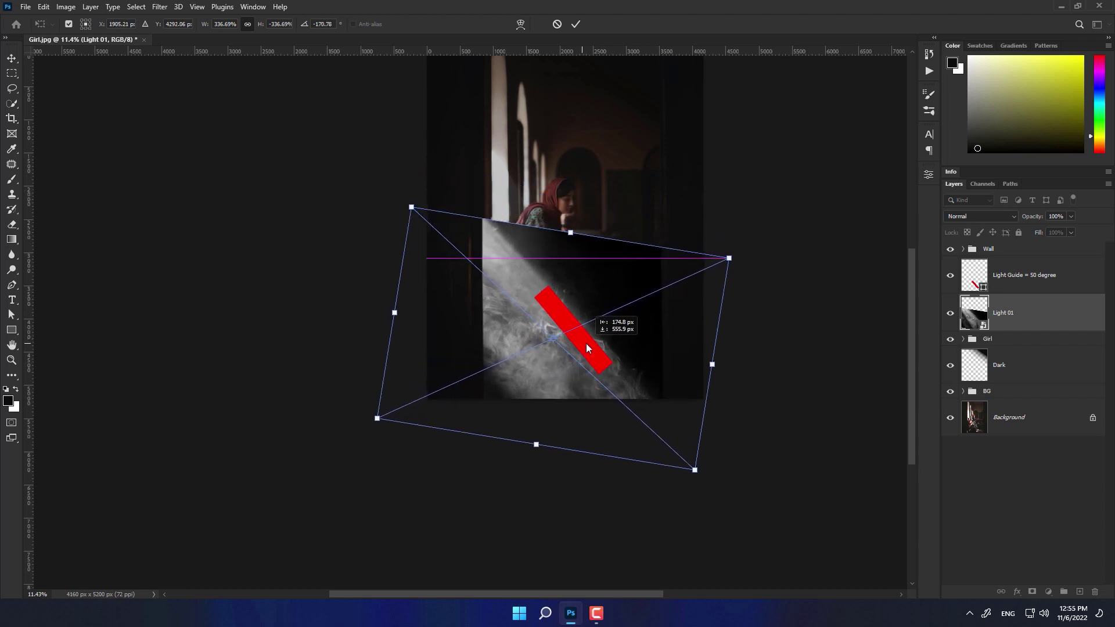
{"action": "left_click_drag", "start_coordinate": [744, 267], "coordinate": [768, 275]}
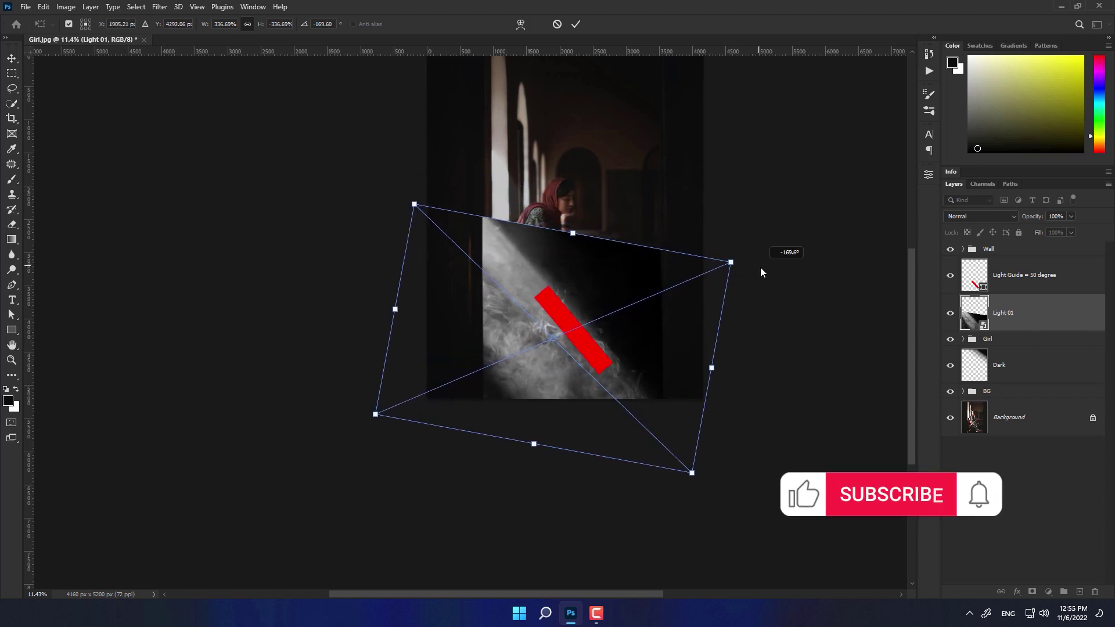
{"action": "left_click_drag", "start_coordinate": [608, 276], "coordinate": [616, 334]}
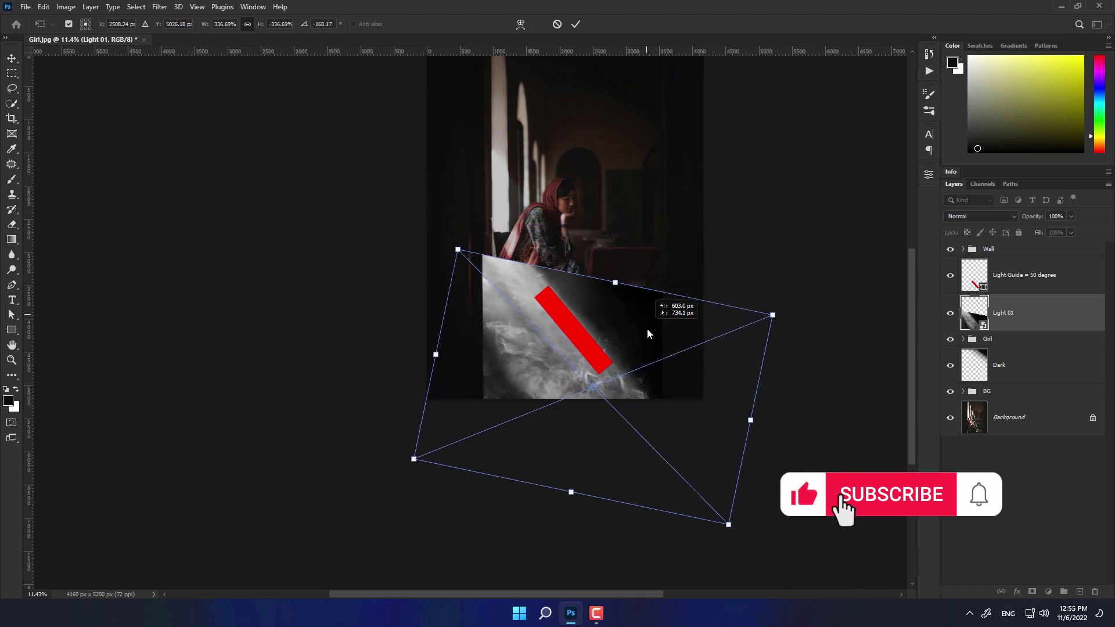
Snap the beam to the canvas bottom edge, enlarge it further, and set Screen blending.
{"action": "scroll", "coordinate": [618, 335], "scroll_direction": "up", "scroll_amount": 3}
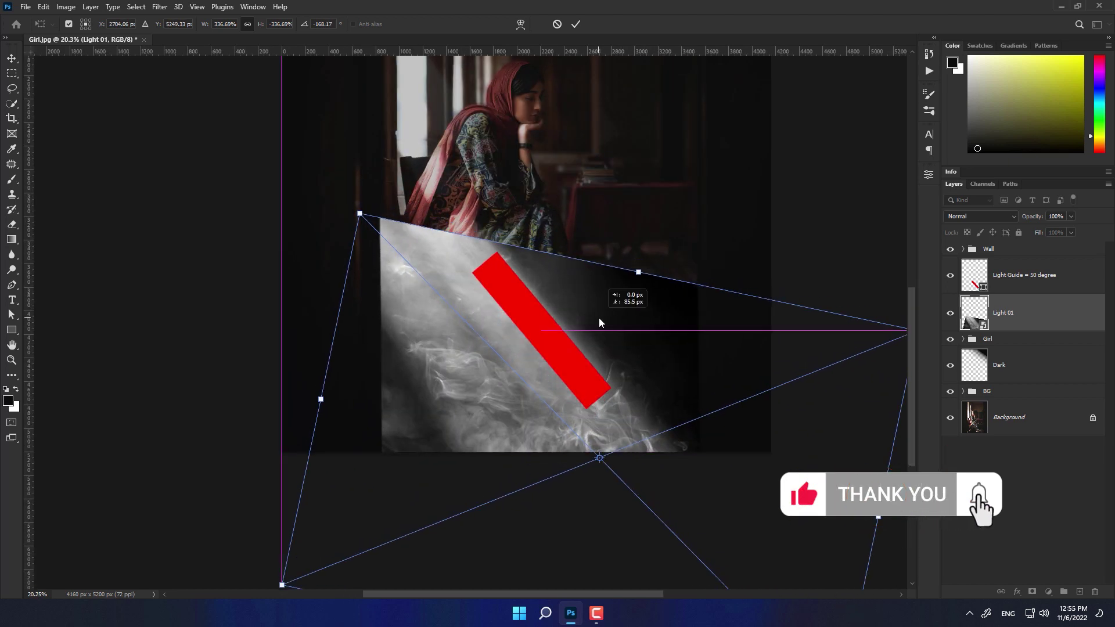
{"action": "left_click_drag", "start_coordinate": [618, 335], "coordinate": [603, 326]}
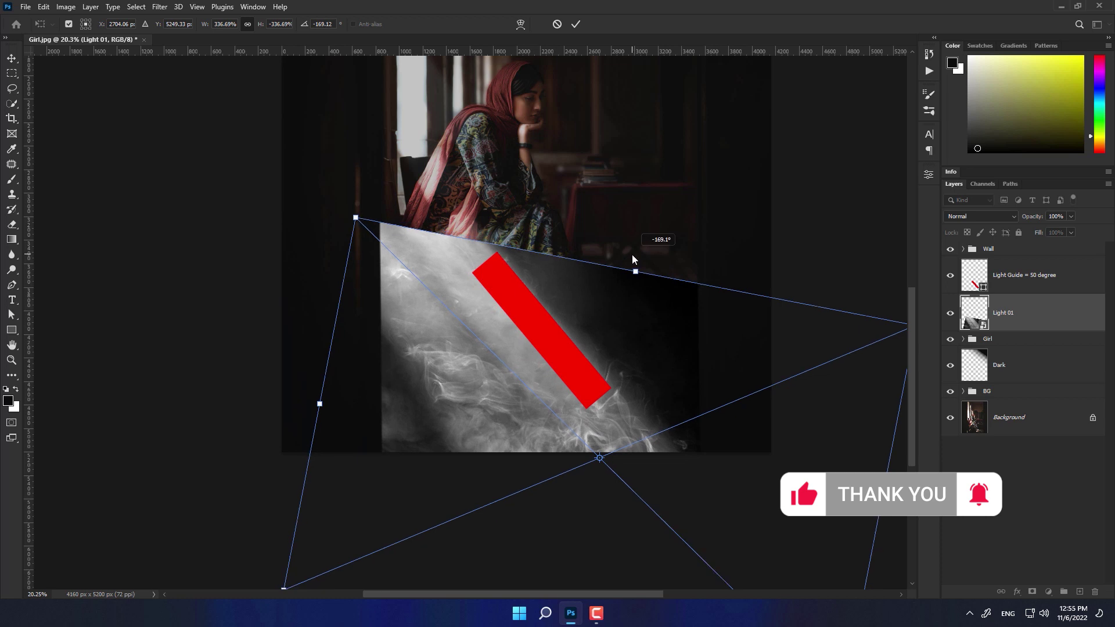
{"action": "left_click_drag", "start_coordinate": [635, 259], "coordinate": [617, 346]}
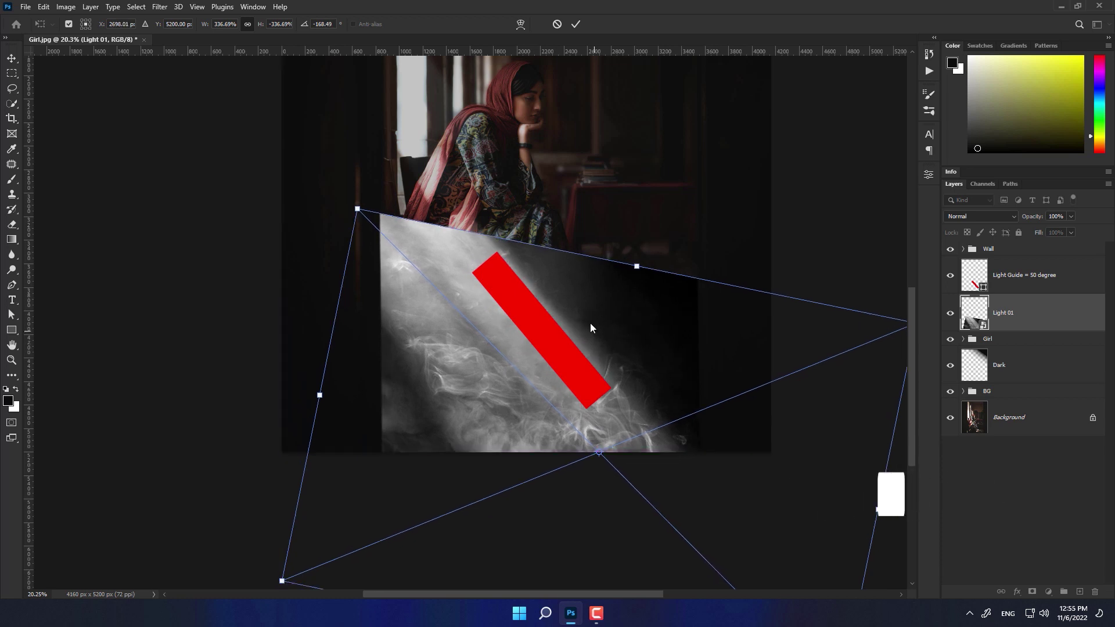
{"action": "scroll", "coordinate": [590, 323], "scroll_direction": "down", "scroll_amount": 5}
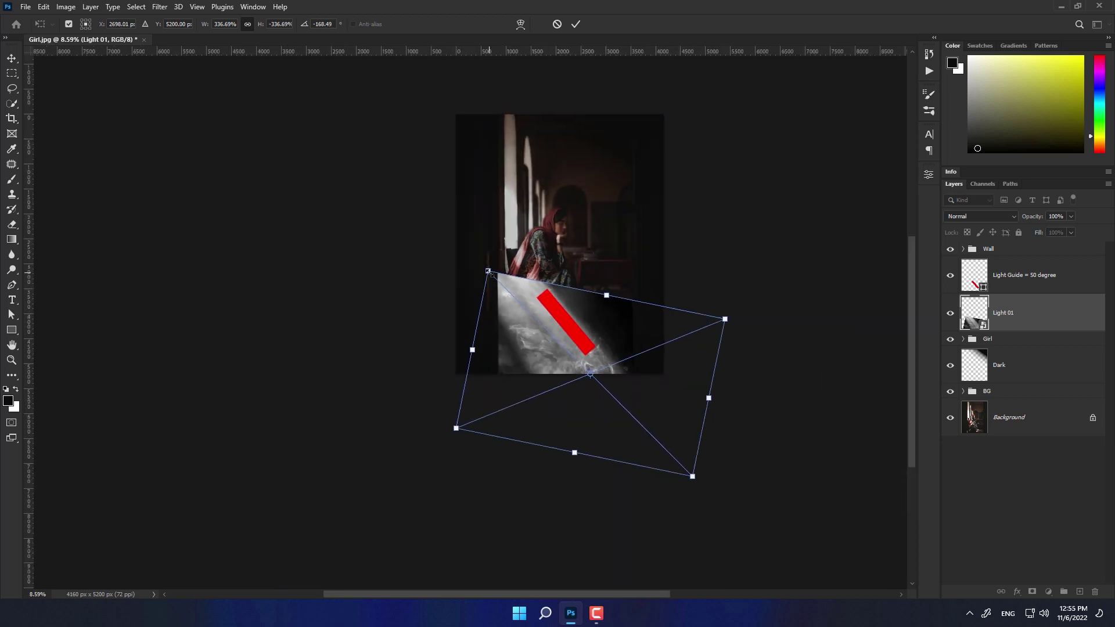
{"action": "left_click_drag", "start_coordinate": [490, 272], "coordinate": [405, 137]}
{"action": "left_click", "coordinate": [980, 216]}
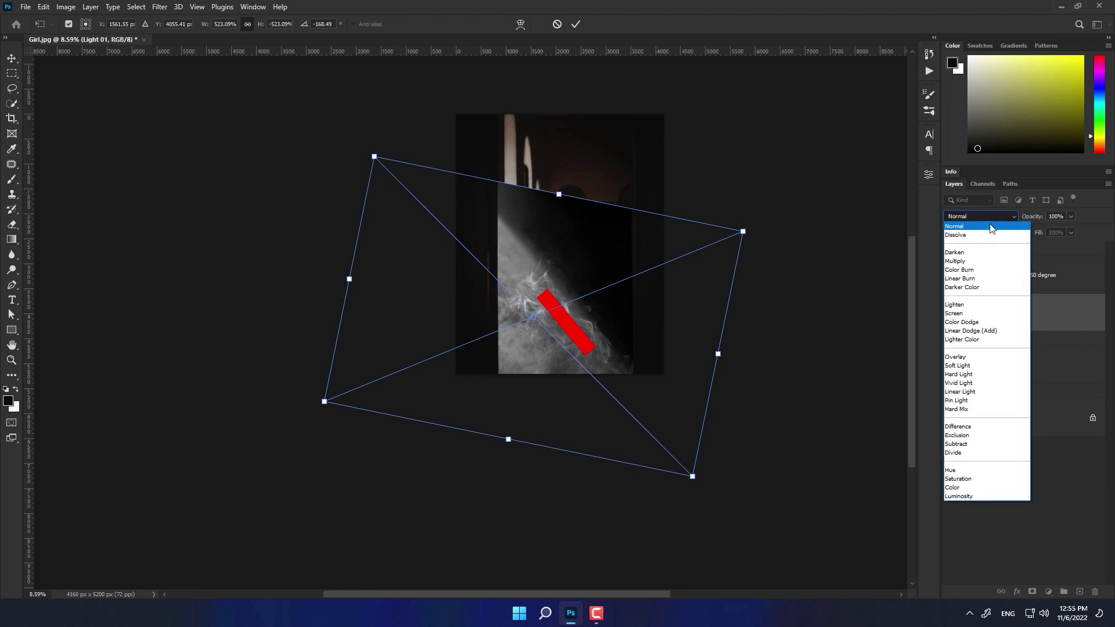
{"action": "left_click", "coordinate": [975, 313]}
Narrow the beam and reposition it along the guide toward the window light.
{"action": "left_click_drag", "start_coordinate": [718, 354], "coordinate": [672, 344]}
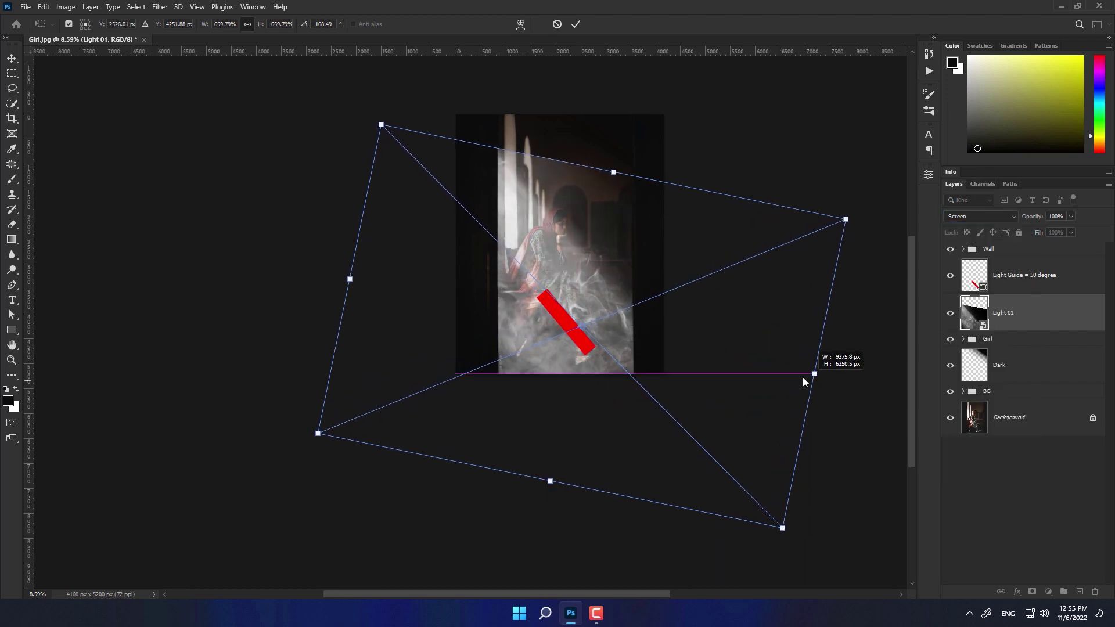
{"action": "mouse_move", "coordinate": [534, 253]}
{"action": "left_mouse_down"}
{"action": "mouse_move", "coordinate": [566, 240]}
{"action": "mouse_move", "coordinate": [528, 235]}
{"action": "left_mouse_up"}
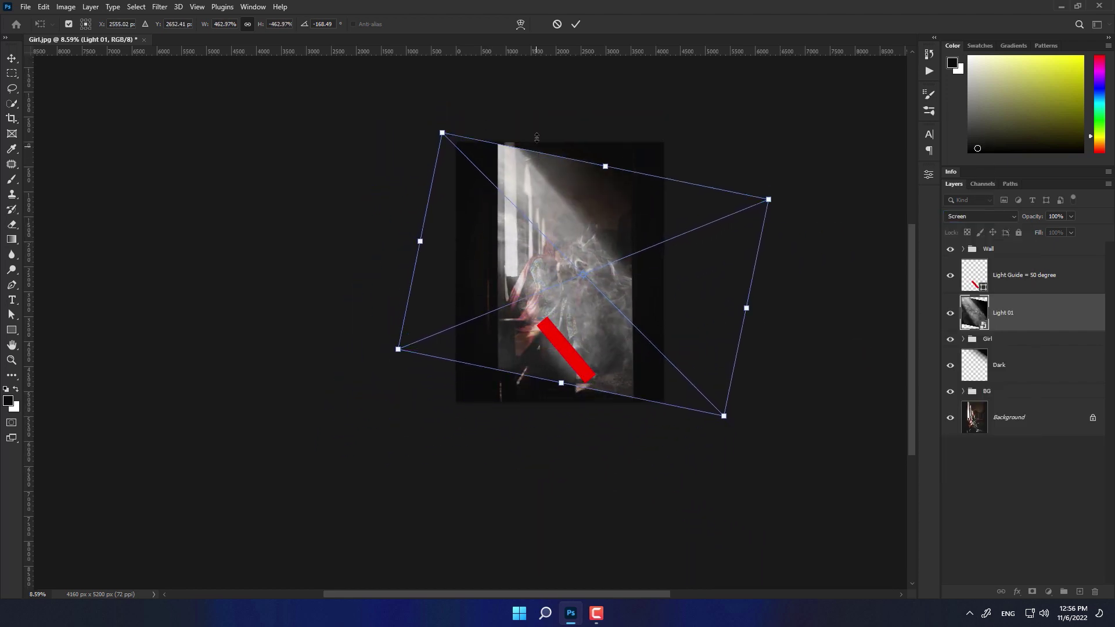
{"action": "scroll", "coordinate": [528, 235], "scroll_direction": "up", "scroll_amount": 3}
{"action": "scroll", "coordinate": [541, 220], "scroll_direction": "up", "scroll_amount": 2}
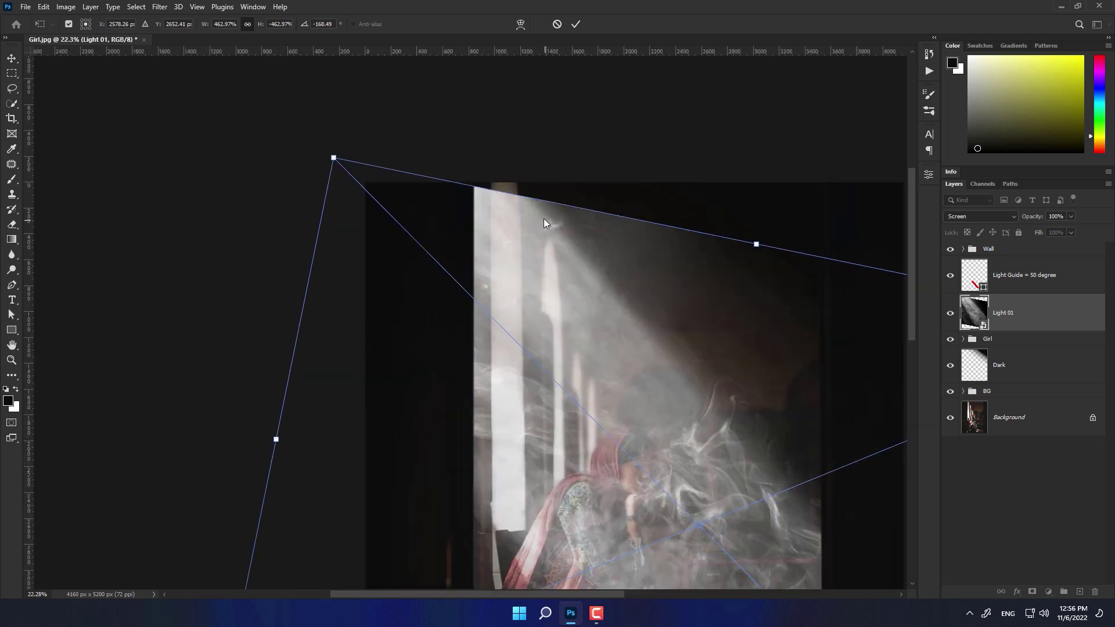
{"action": "left_click_drag", "start_coordinate": [543, 218], "coordinate": [542, 220]}
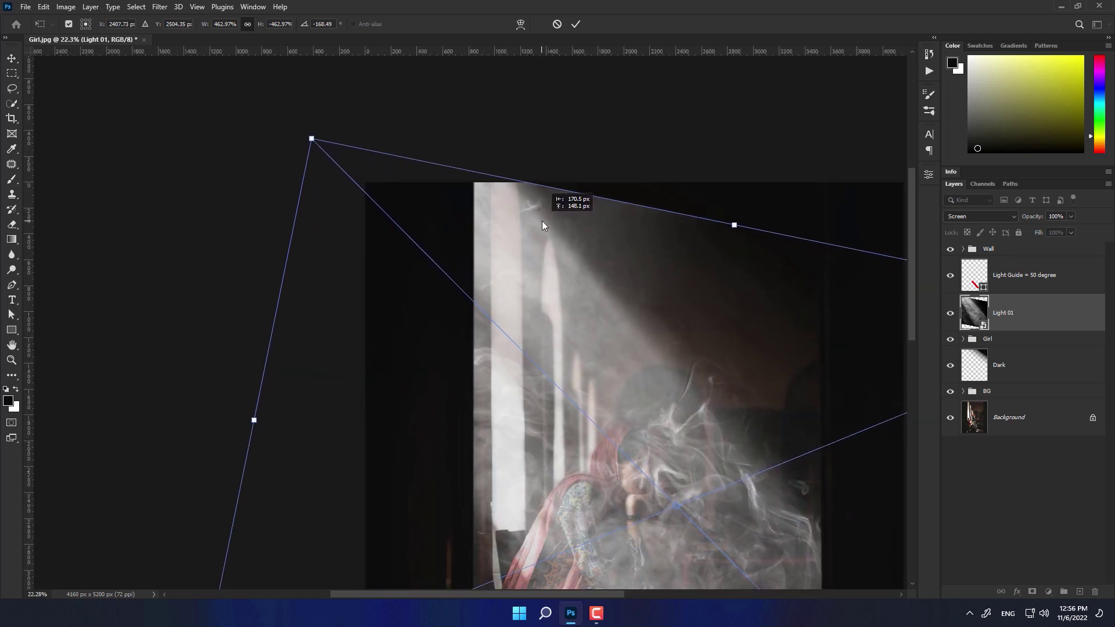
{"action": "left_click_drag", "start_coordinate": [679, 322], "coordinate": [490, 200]}
{"action": "scroll", "coordinate": [689, 364], "scroll_direction": "down", "scroll_amount": 2}
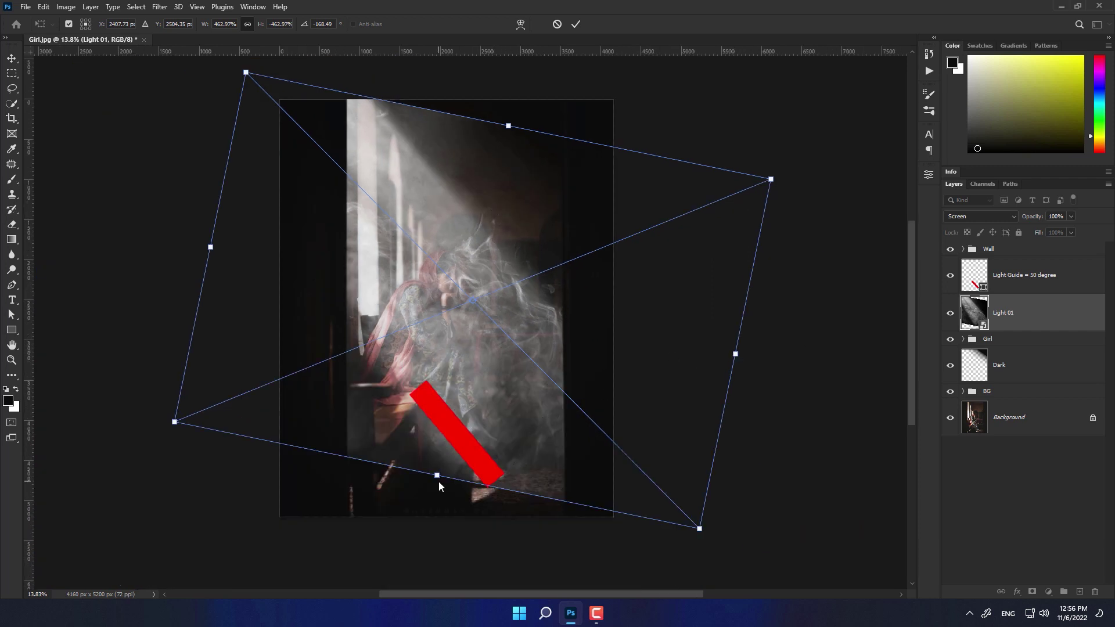
Drag Light 01's bottom-middle handle down to lengthen the beam, then commit the transform.
{"action": "mouse_move", "coordinate": [437, 476]}
{"action": "left_mouse_down"}
{"action": "mouse_move", "coordinate": [439, 489]}
{"action": "mouse_move", "coordinate": [451, 461]}
{"action": "mouse_move", "coordinate": [451, 476]}
{"action": "left_mouse_up"}
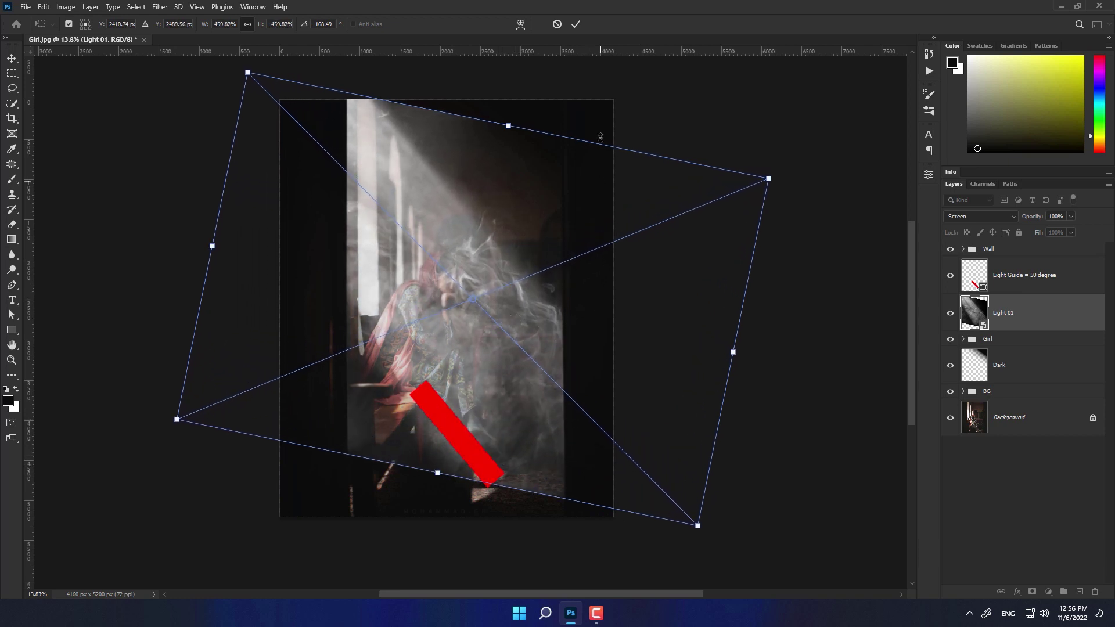
{"action": "left_click", "coordinate": [577, 24]}
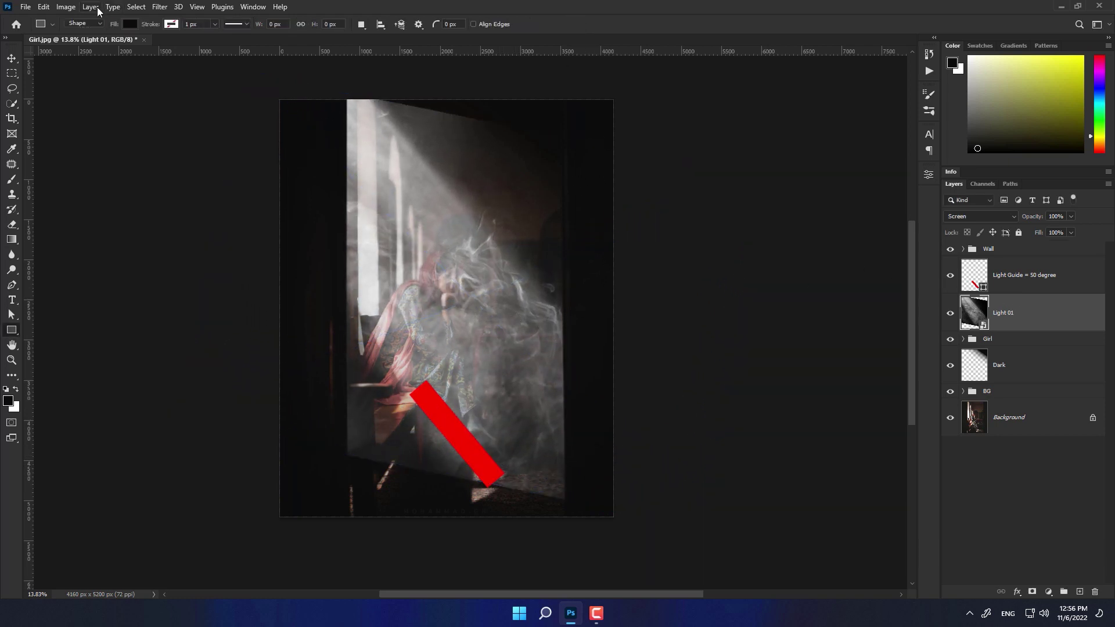
{"action": "left_click", "coordinate": [65, 7]}
Darken Light 01 with Curves by raising the black point and bending the curve down.
{"action": "left_click", "coordinate": [231, 64]}
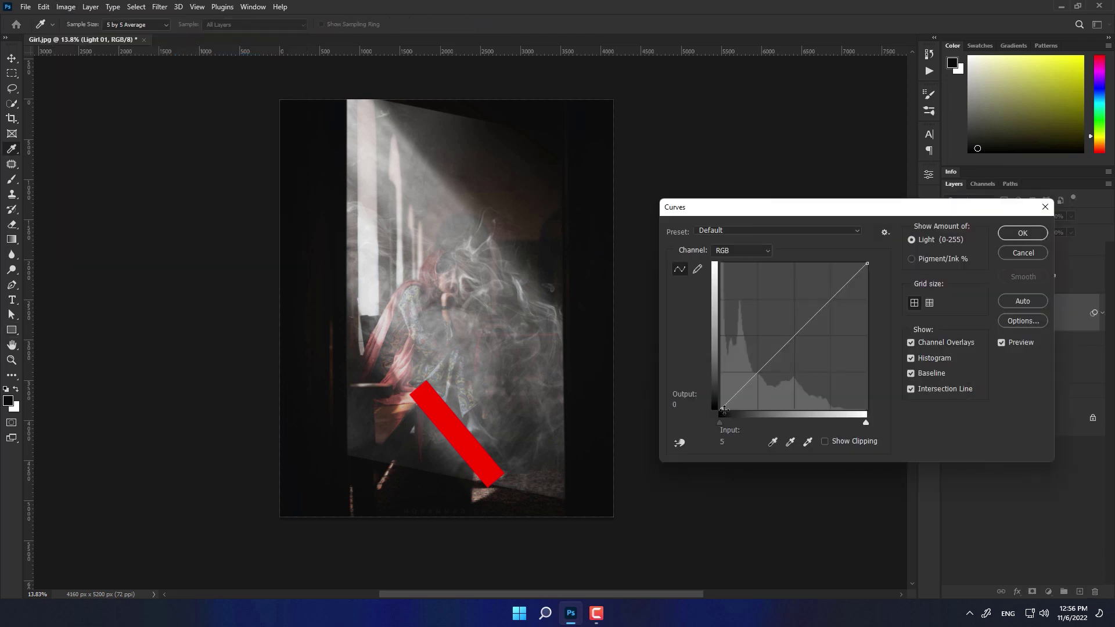
{"action": "left_click_drag", "start_coordinate": [723, 410], "coordinate": [743, 410]}
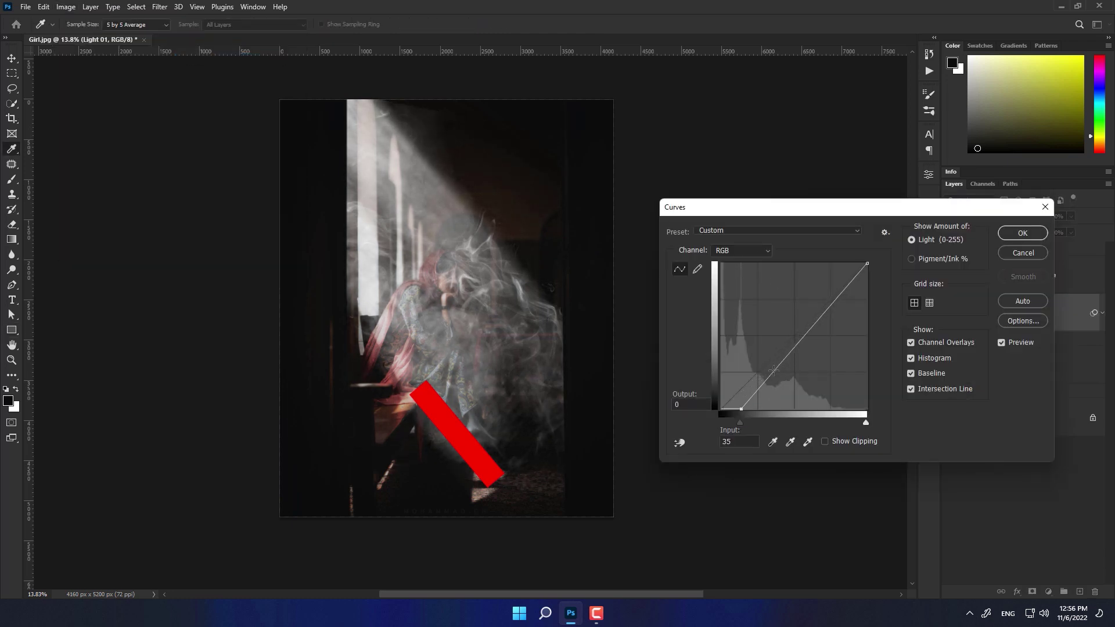
{"action": "left_click_drag", "start_coordinate": [773, 369], "coordinate": [790, 382]}
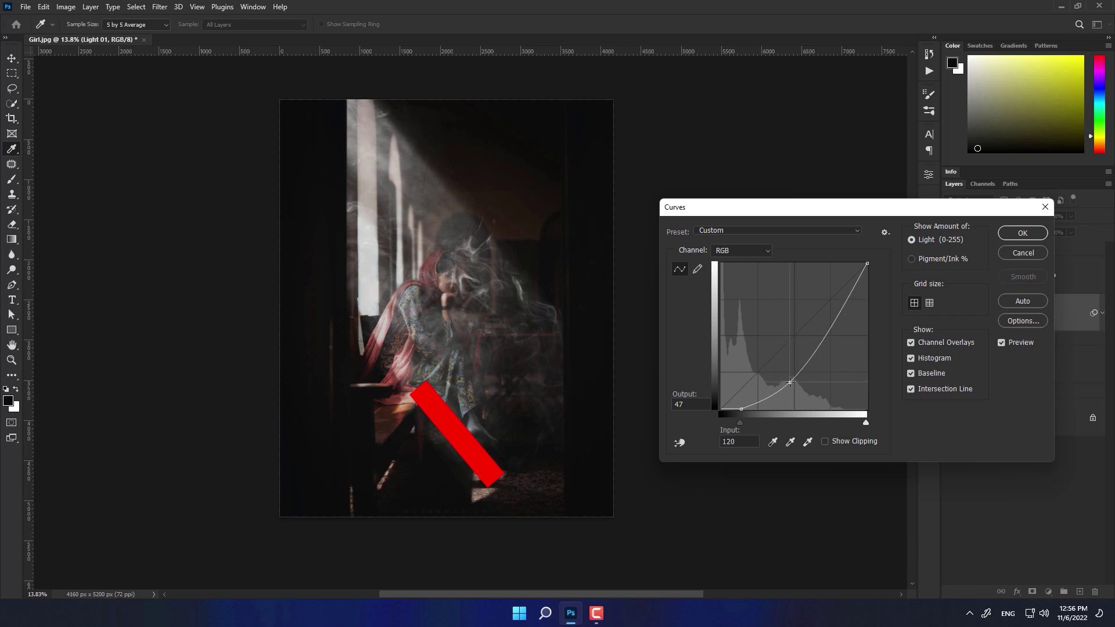
{"action": "left_click", "coordinate": [1022, 232]}
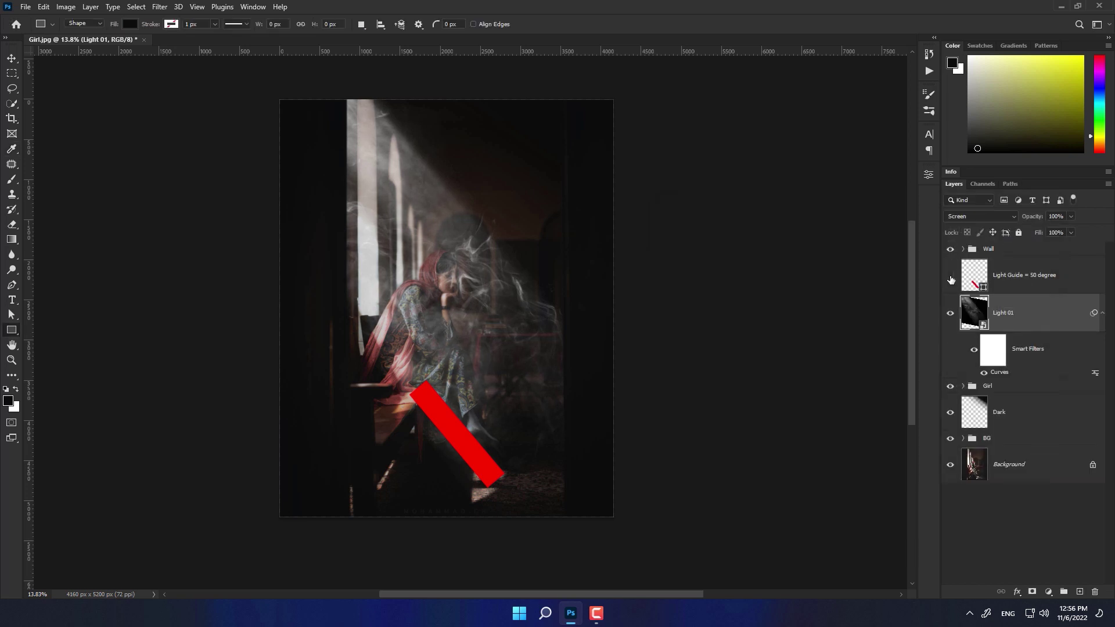
Hide the Light Guide layer and set Light 01's opacity to 70%.
{"action": "left_click", "coordinate": [949, 275]}
{"action": "scroll", "coordinate": [656, 345], "scroll_direction": "up", "scroll_amount": 3}
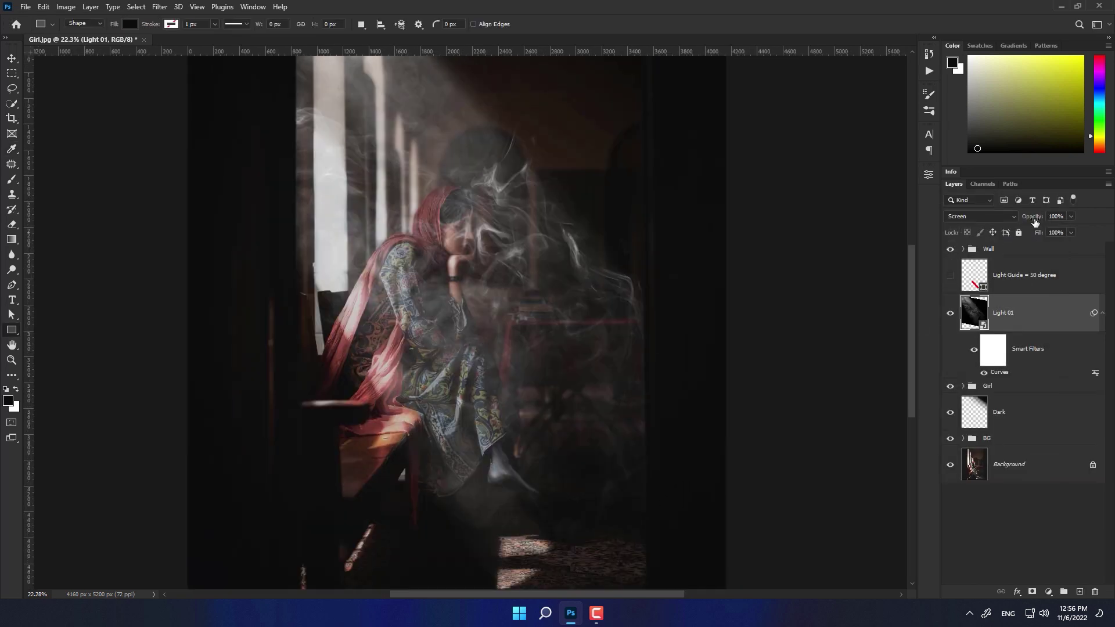
{"action": "left_click_drag", "start_coordinate": [1034, 222], "coordinate": [1019, 222]}
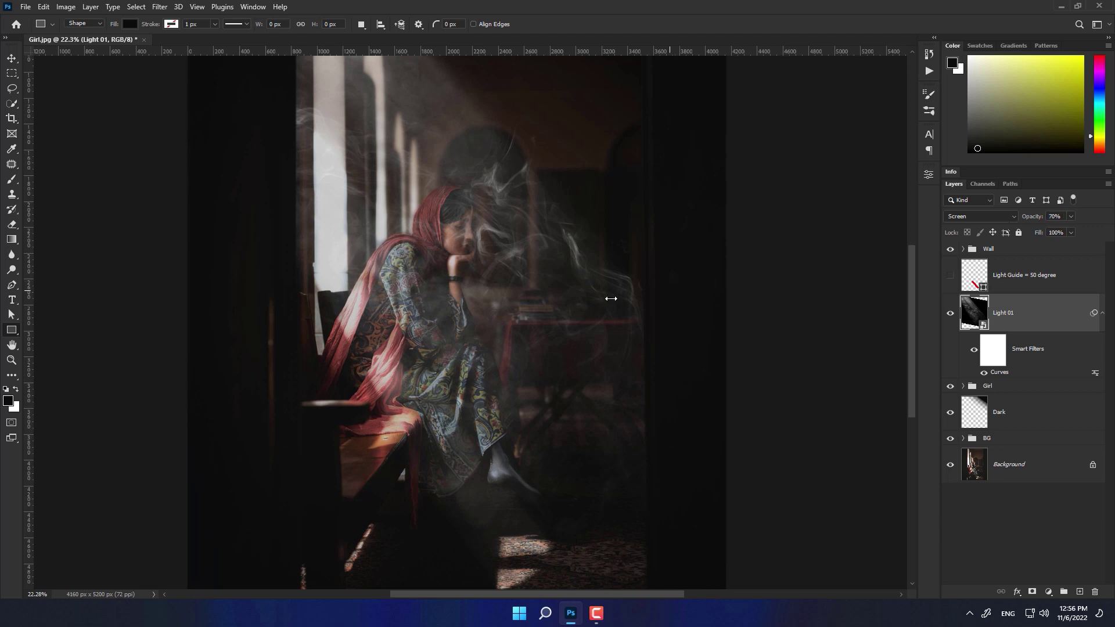
{"action": "scroll", "coordinate": [461, 252], "scroll_direction": "down", "scroll_amount": 2}
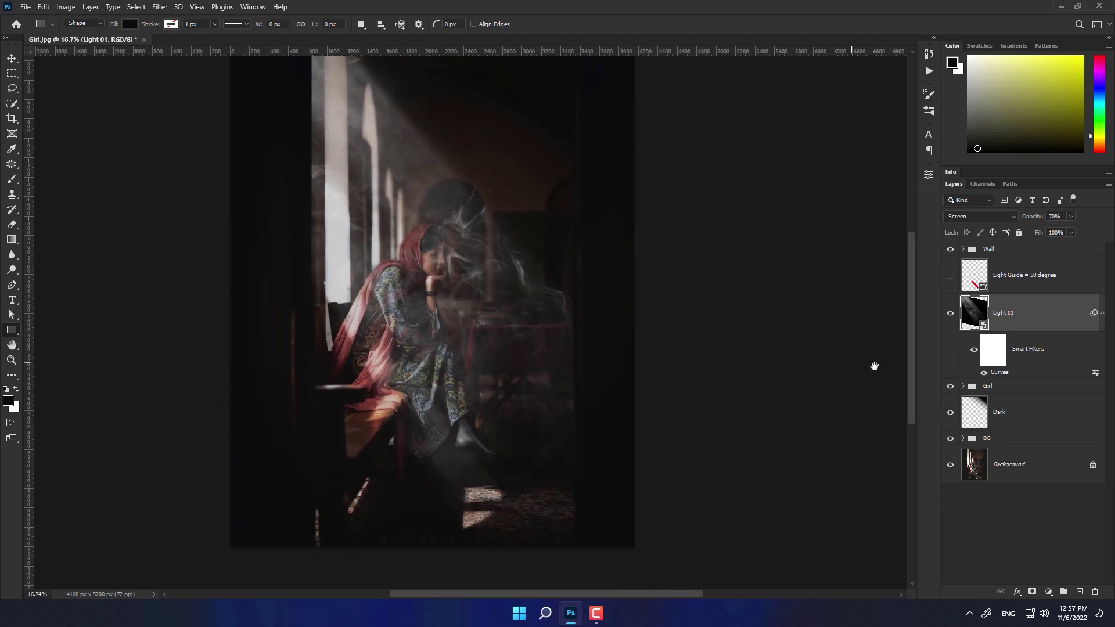
{"action": "left_click", "coordinate": [1101, 314]}
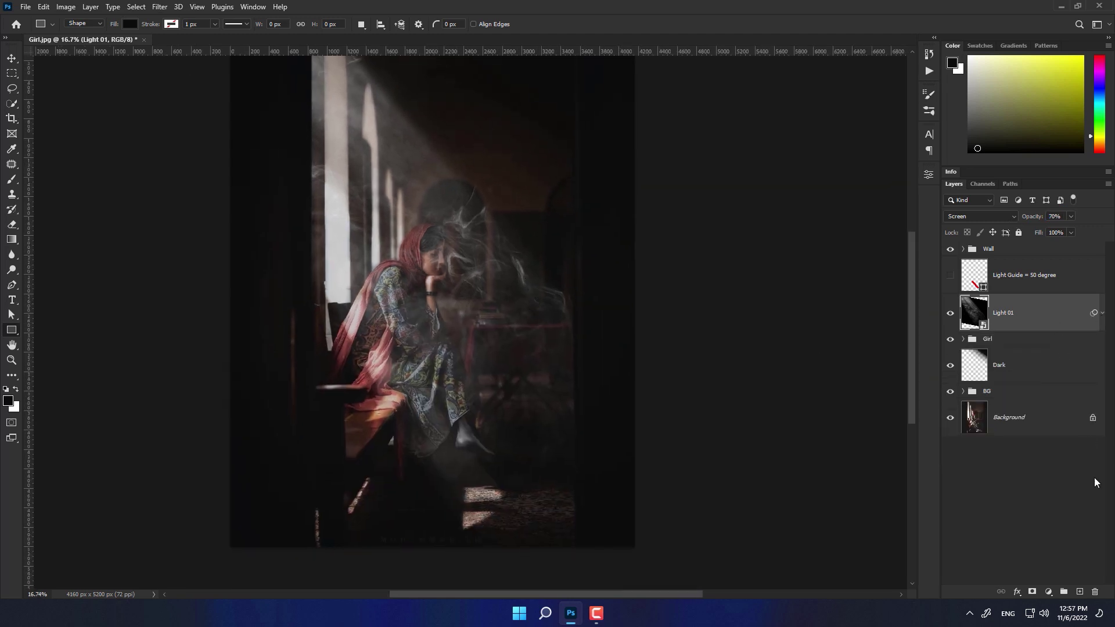
Add a layer mask to Light 01 and set up a black brush at 100% opacity.
{"action": "left_click", "coordinate": [1031, 592]}
{"action": "scroll", "coordinate": [401, 272], "scroll_direction": "up", "scroll_amount": 3}
{"action": "key", "text": "b"}
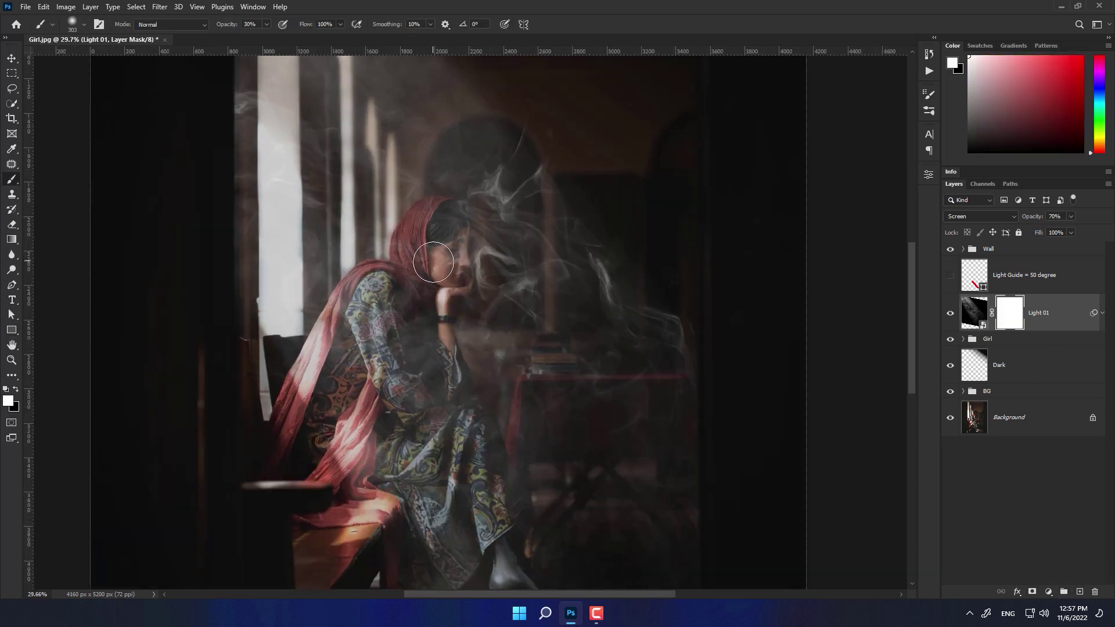
{"action": "key", "text": "x"}
{"action": "left_click", "coordinate": [507, 319]}
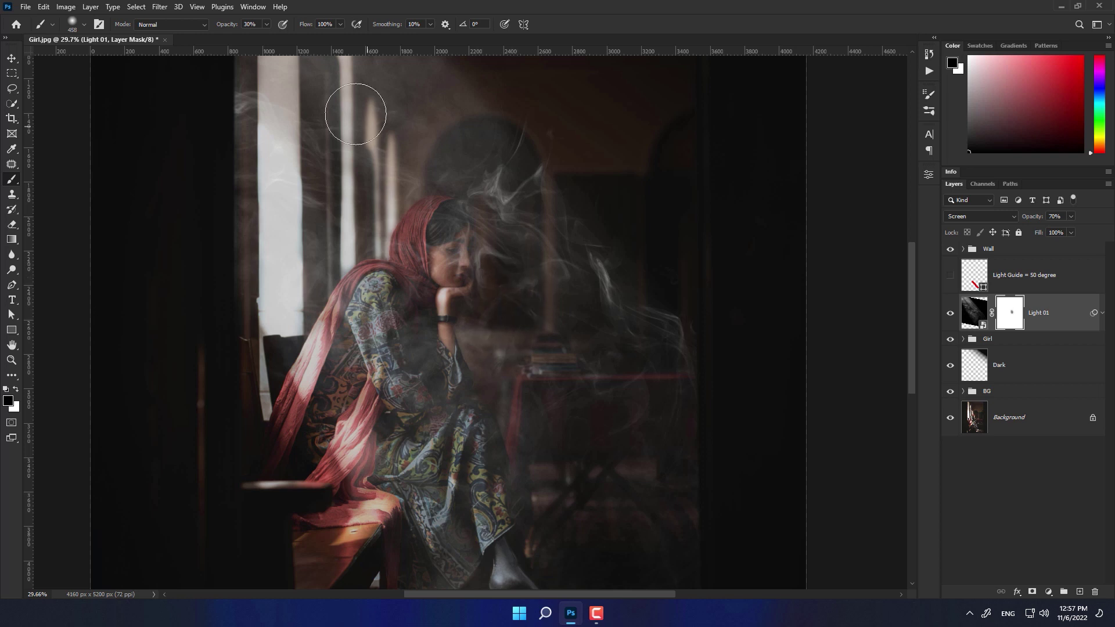
{"action": "key", "text": "0"}
Paint out the light over the girl's face, hair, arm and hand.
{"action": "scroll", "coordinate": [482, 288], "scroll_direction": "down", "scroll_amount": 2}
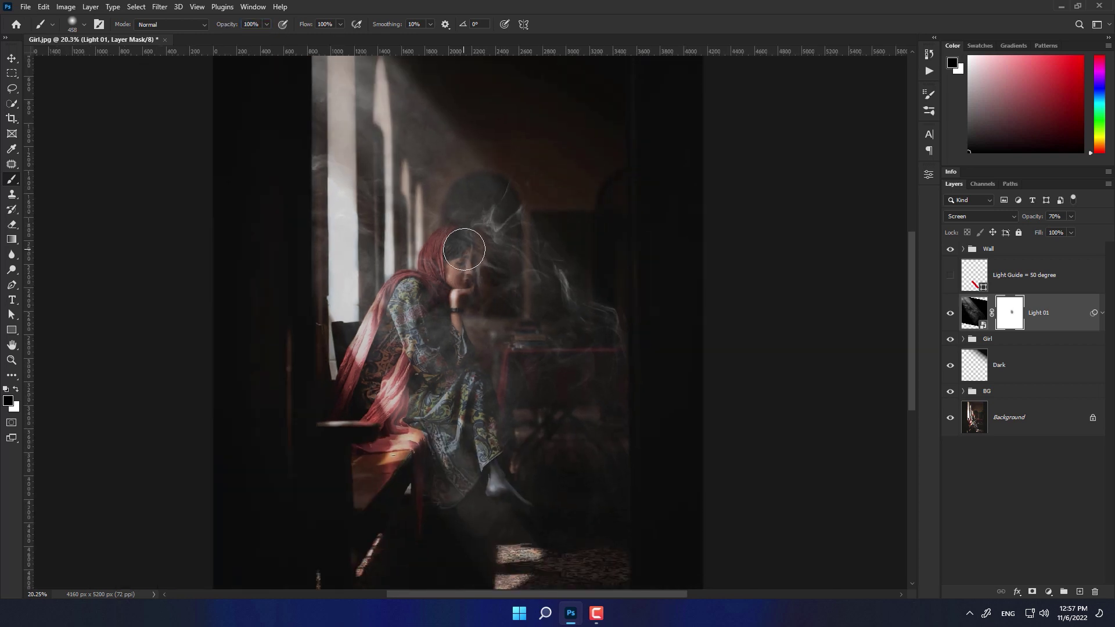
{"action": "scroll", "coordinate": [462, 251], "scroll_direction": "up", "scroll_amount": 4}
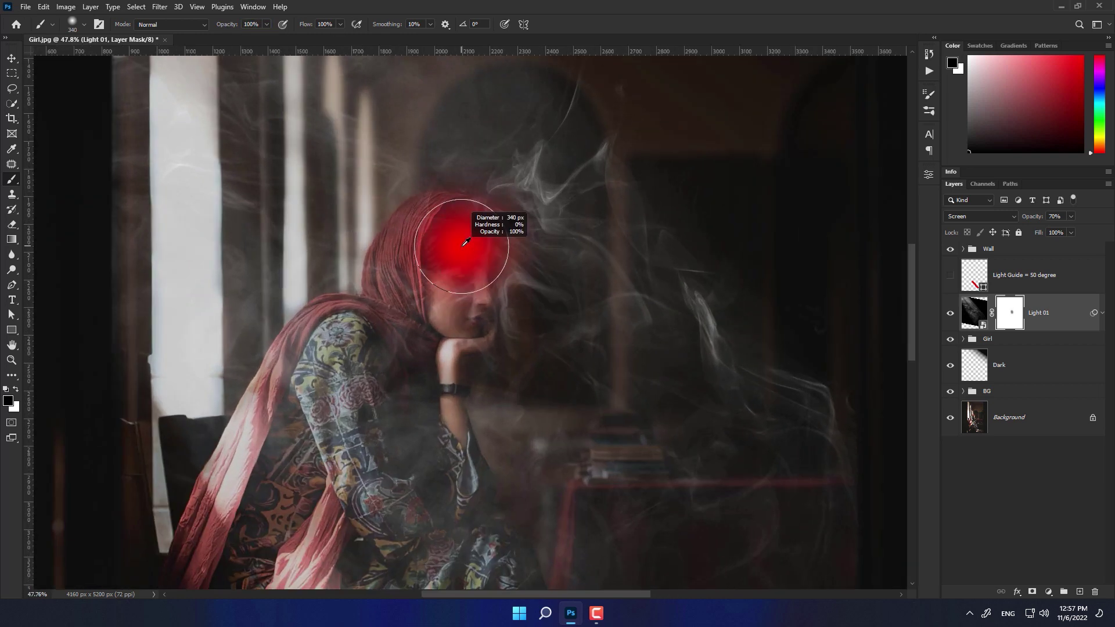
{"action": "left_click_drag", "start_coordinate": [475, 264], "coordinate": [459, 253]}
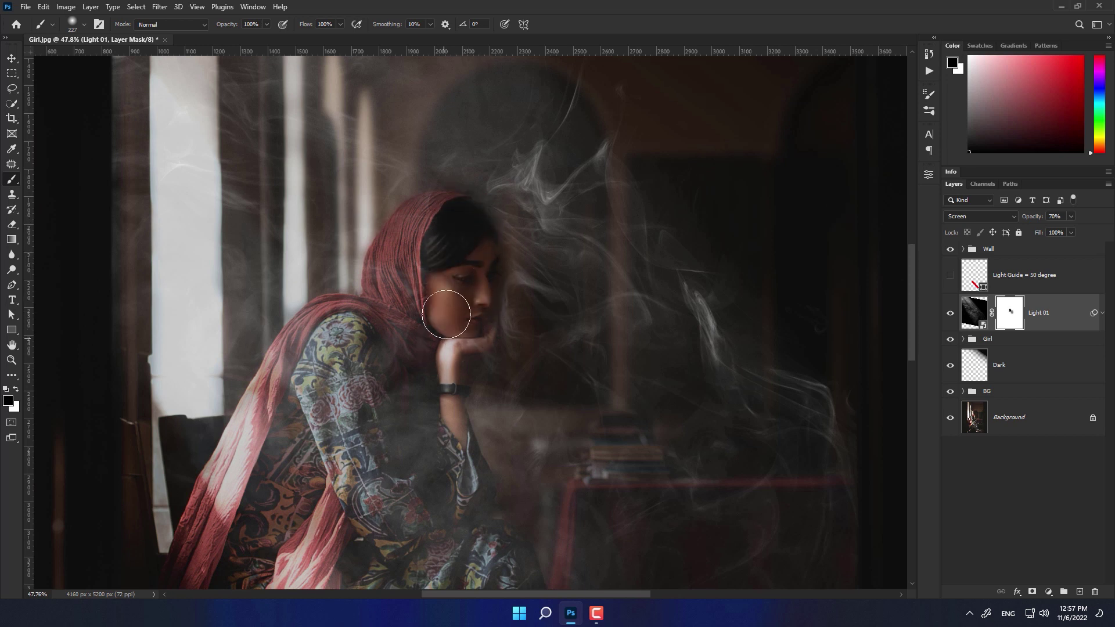
{"action": "scroll", "coordinate": [447, 371], "scroll_direction": "down", "scroll_amount": 2}
{"action": "left_click_drag", "start_coordinate": [434, 378], "coordinate": [407, 342]}
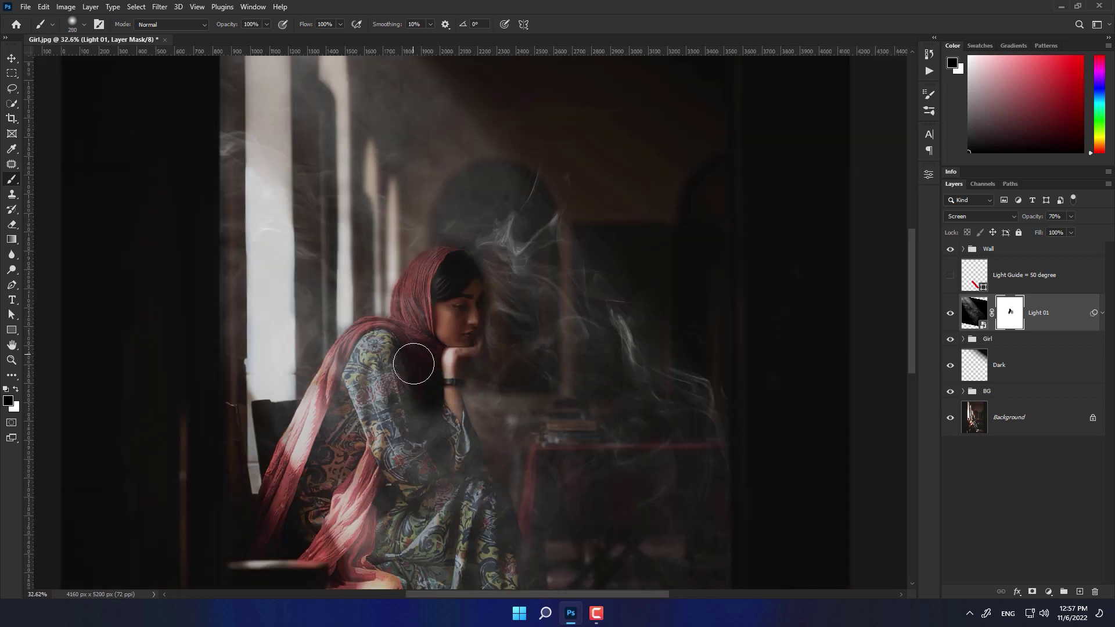
Lower the brush opacity to 40%, adjust brush size, and expand the Girl group.
{"action": "key", "text": "4"}
{"action": "key", "text": "4"}
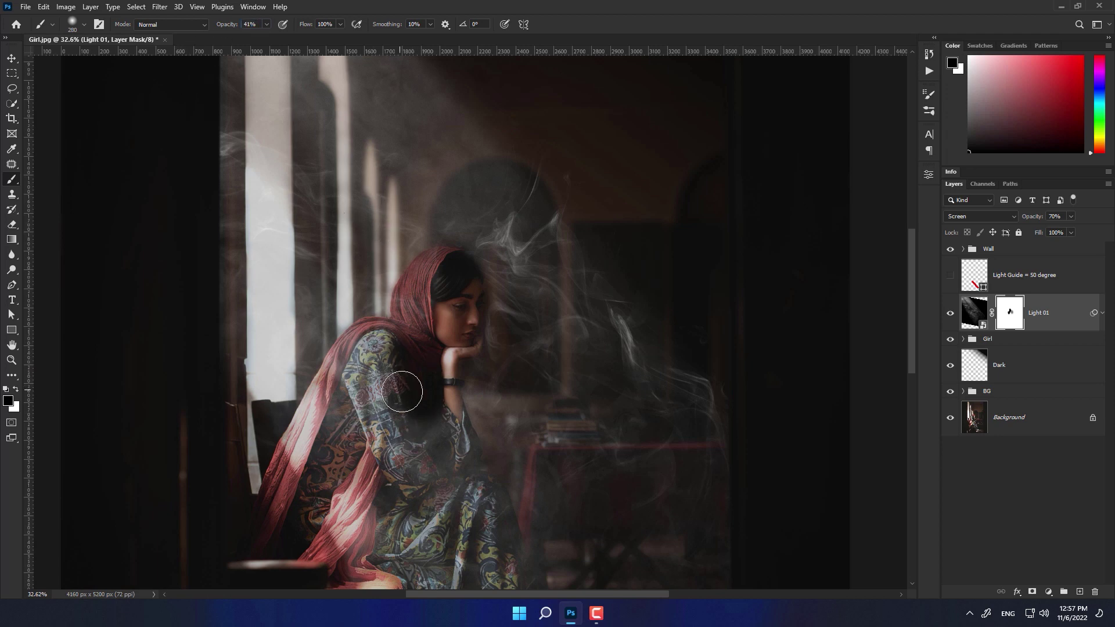
{"action": "right_click", "coordinate": [448, 440], "text": "alt"}
{"action": "scroll", "coordinate": [447, 439], "scroll_direction": "up", "scroll_amount": 3}
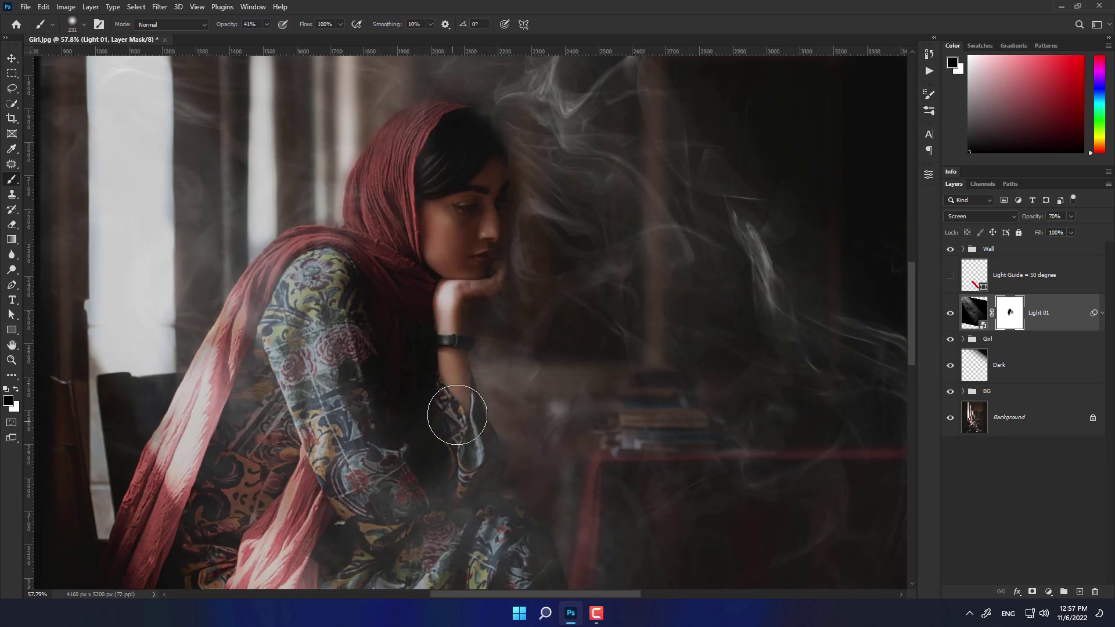
{"action": "left_click", "coordinate": [963, 339]}
Load the Girl silhouette selection and mask light along her arm and leg to the foot.
{"action": "left_click", "coordinate": [1026, 402], "text": "ctrl"}
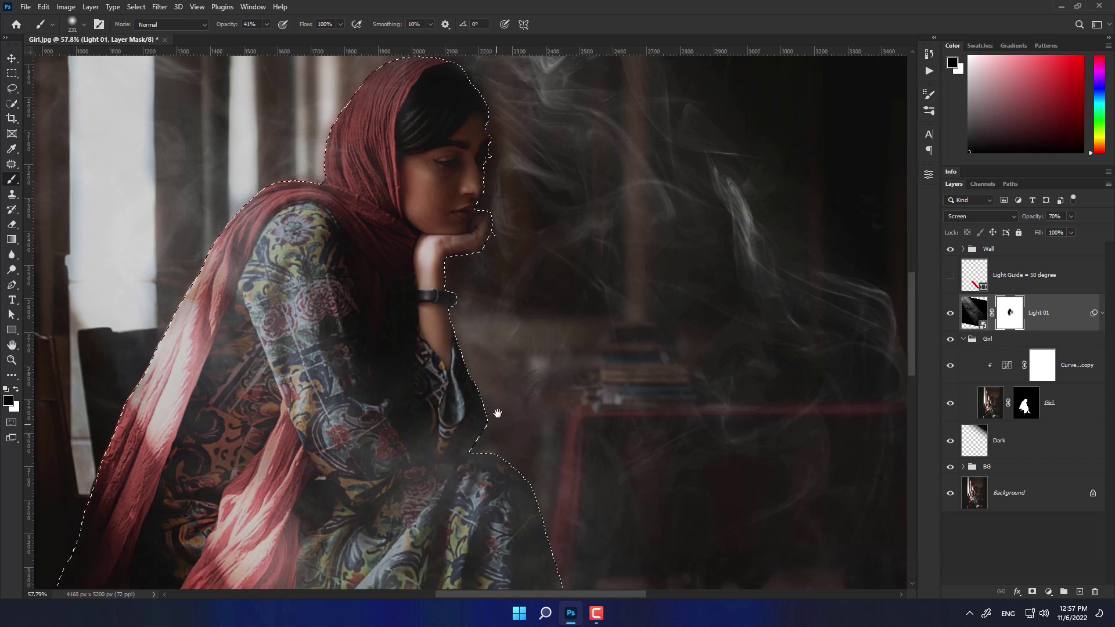
{"action": "mouse_move", "coordinate": [487, 432]}
{"action": "left_mouse_down"}
{"action": "mouse_move", "coordinate": [465, 373]}
{"action": "mouse_move", "coordinate": [525, 497]}
{"action": "left_mouse_up"}
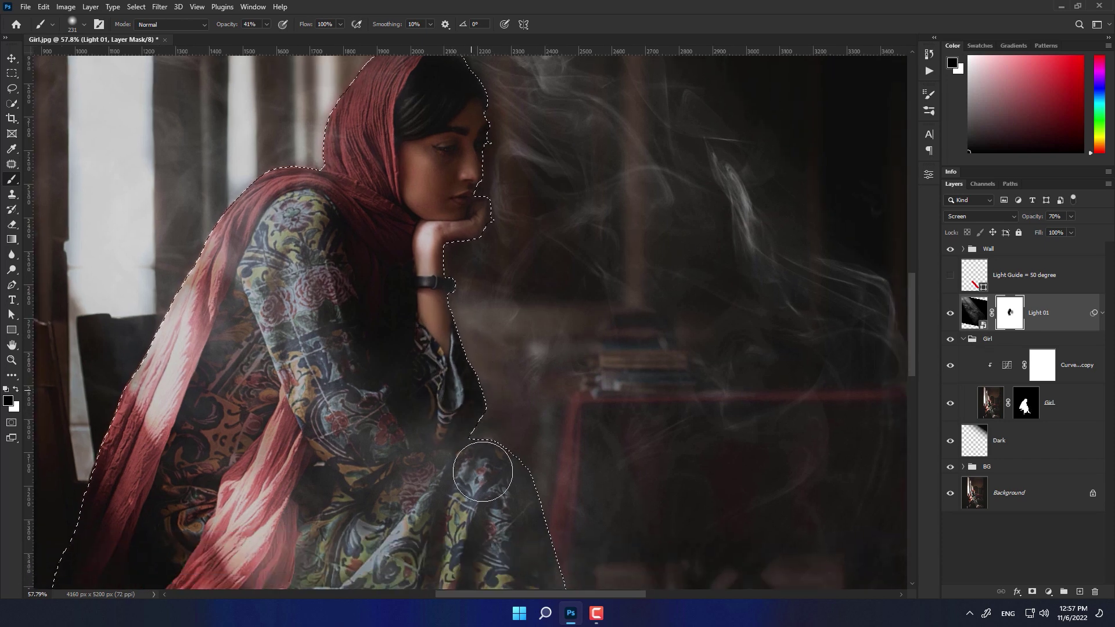
{"action": "scroll", "coordinate": [525, 497], "scroll_direction": "down", "scroll_amount": 3}
{"action": "mouse_move", "coordinate": [542, 330]}
{"action": "left_mouse_down"}
{"action": "mouse_move", "coordinate": [541, 415]}
{"action": "mouse_move", "coordinate": [634, 531]}
{"action": "left_mouse_up"}
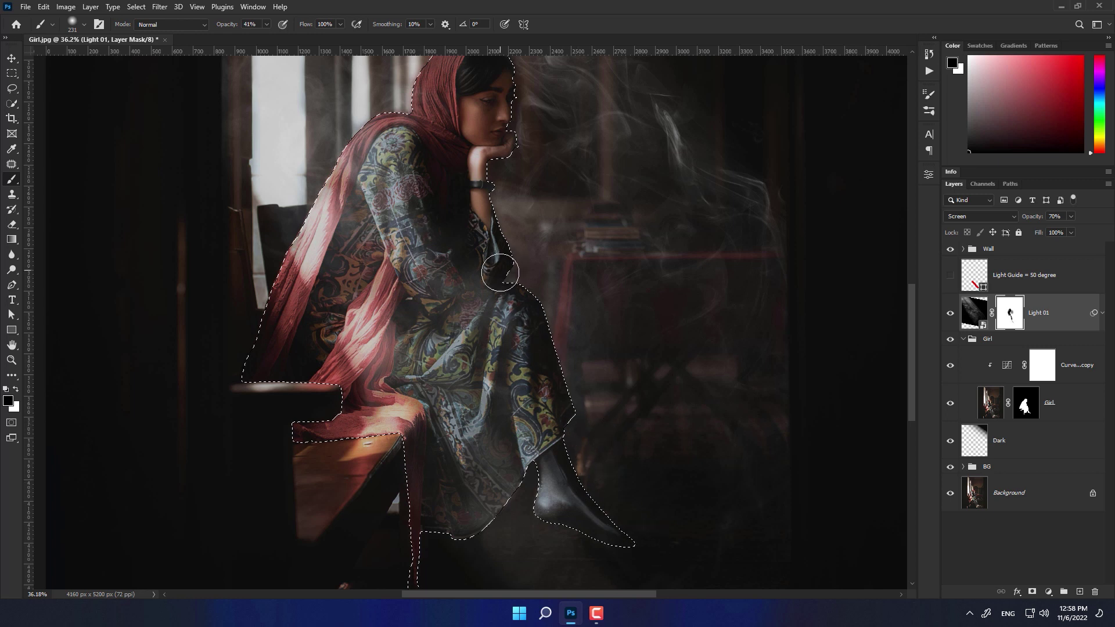
{"action": "scroll", "coordinate": [497, 248], "scroll_direction": "up", "scroll_amount": 2}
{"action": "key", "text": "bracketright"}
{"action": "key", "text": "bracketright"}
{"action": "key", "text": "bracketright"}
{"action": "mouse_move", "coordinate": [449, 303]}
{"action": "left_mouse_down"}
{"action": "mouse_move", "coordinate": [435, 248]}
{"action": "mouse_move", "coordinate": [515, 166]}
{"action": "mouse_move", "coordinate": [447, 74]}
{"action": "left_mouse_up"}
Switch the brush to white, shrink it, and deselect the silhouette.
{"action": "key", "text": "x"}
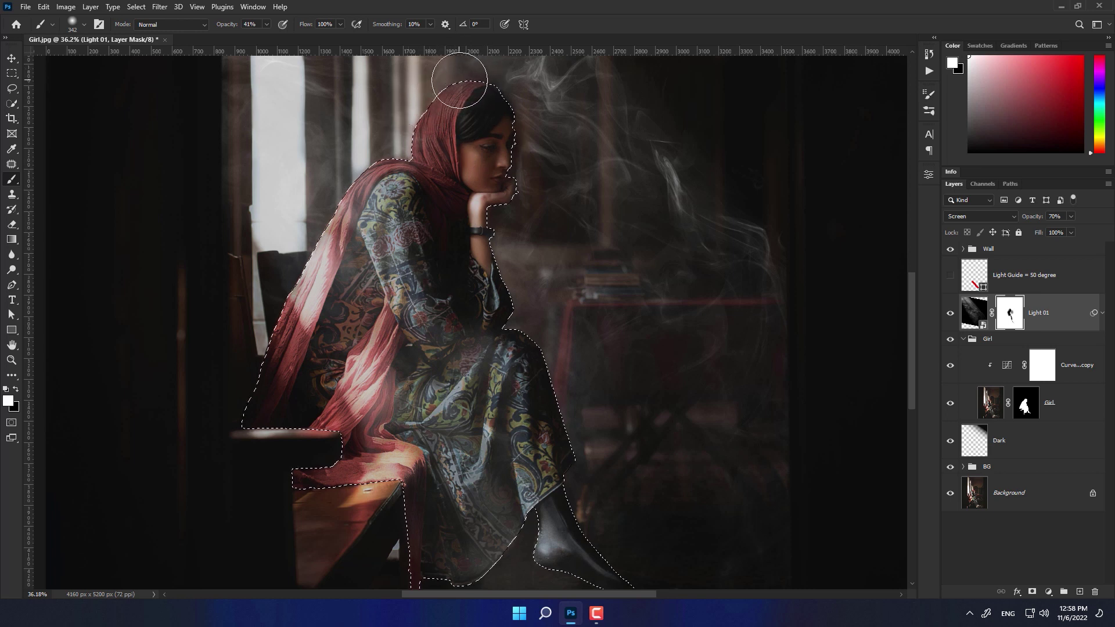
{"action": "scroll", "coordinate": [450, 88], "scroll_direction": "up", "scroll_amount": 2}
{"action": "key", "text": "bracketleft"}
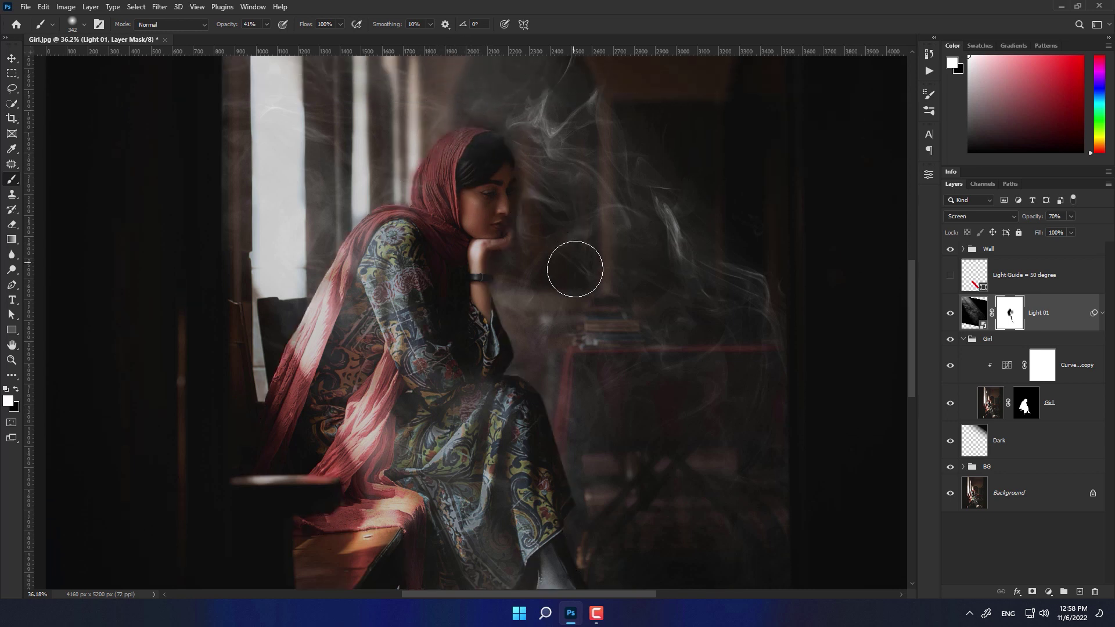
{"action": "key", "text": "ctrl+d"}
With a larger black brush, fade the hazy light around the table, dress and floor.
{"action": "key", "text": "x"}
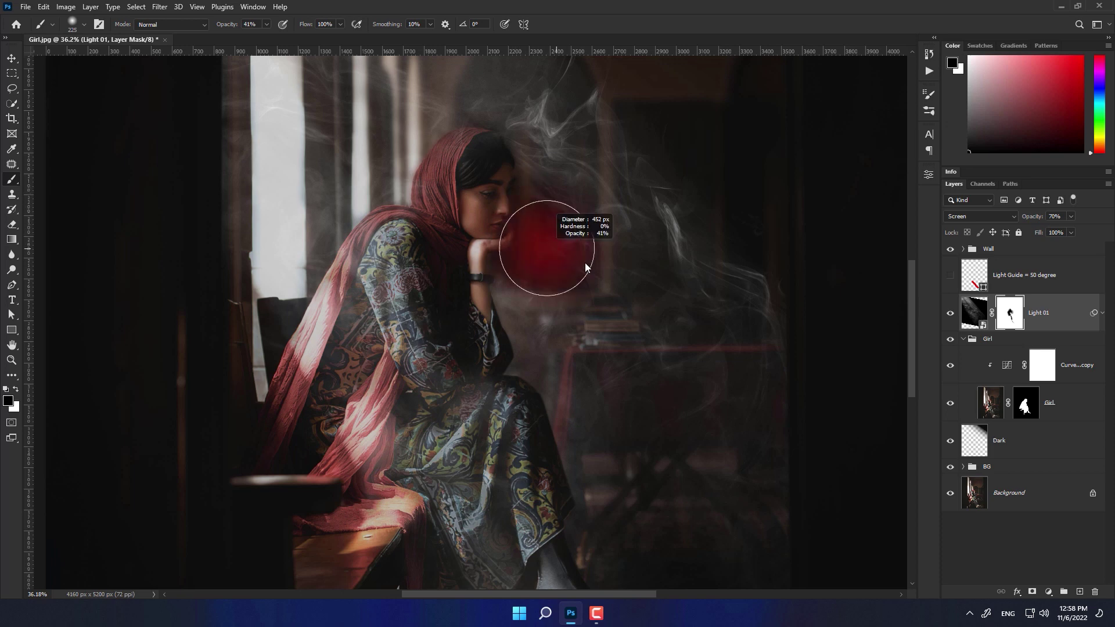
{"action": "scroll", "coordinate": [597, 281], "scroll_direction": "down", "scroll_amount": 3}
{"action": "mouse_move", "coordinate": [622, 316]}
{"action": "left_mouse_down"}
{"action": "mouse_move", "coordinate": [622, 378]}
{"action": "mouse_move", "coordinate": [532, 289]}
{"action": "mouse_move", "coordinate": [563, 358]}
{"action": "left_mouse_up"}
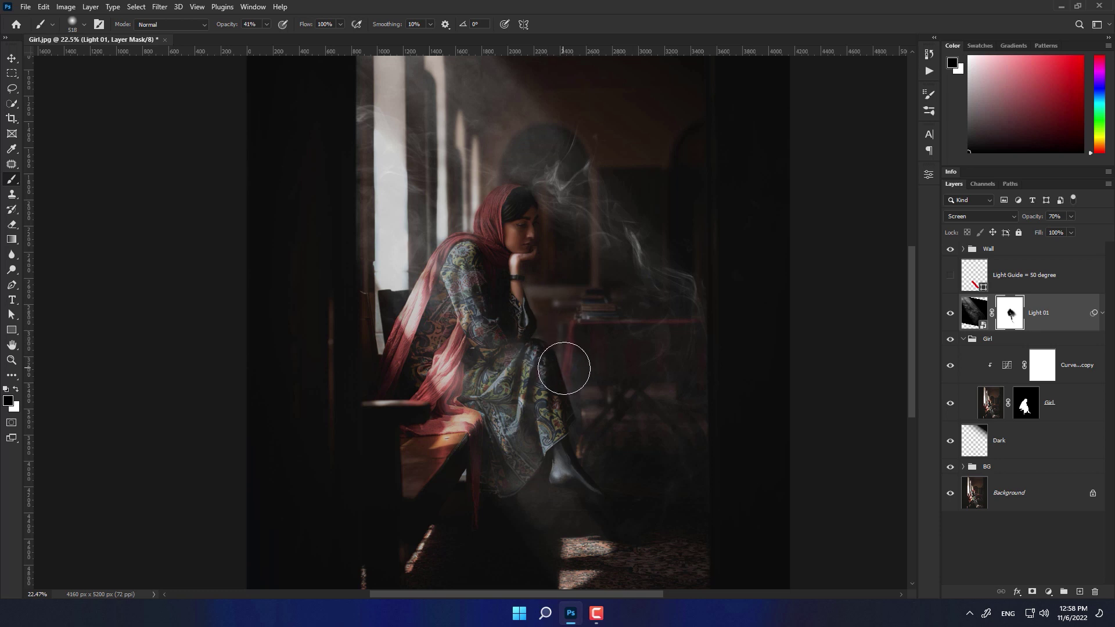
{"action": "scroll", "coordinate": [569, 363], "scroll_direction": "up", "scroll_amount": 2}
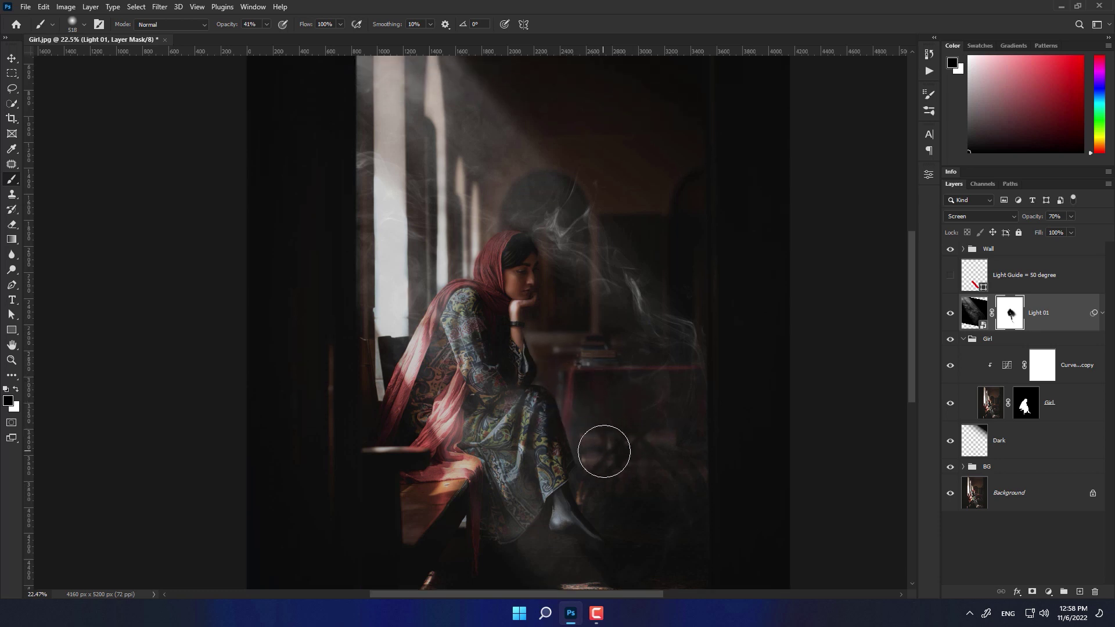
{"action": "scroll", "coordinate": [685, 481], "scroll_direction": "down", "scroll_amount": 3}
{"action": "key", "text": "bracketright"}
{"action": "key", "text": "bracketright"}
{"action": "key", "text": "bracketright"}
{"action": "key", "text": "bracketright"}
{"action": "key", "text": "bracketright"}
{"action": "key", "text": "bracketright"}
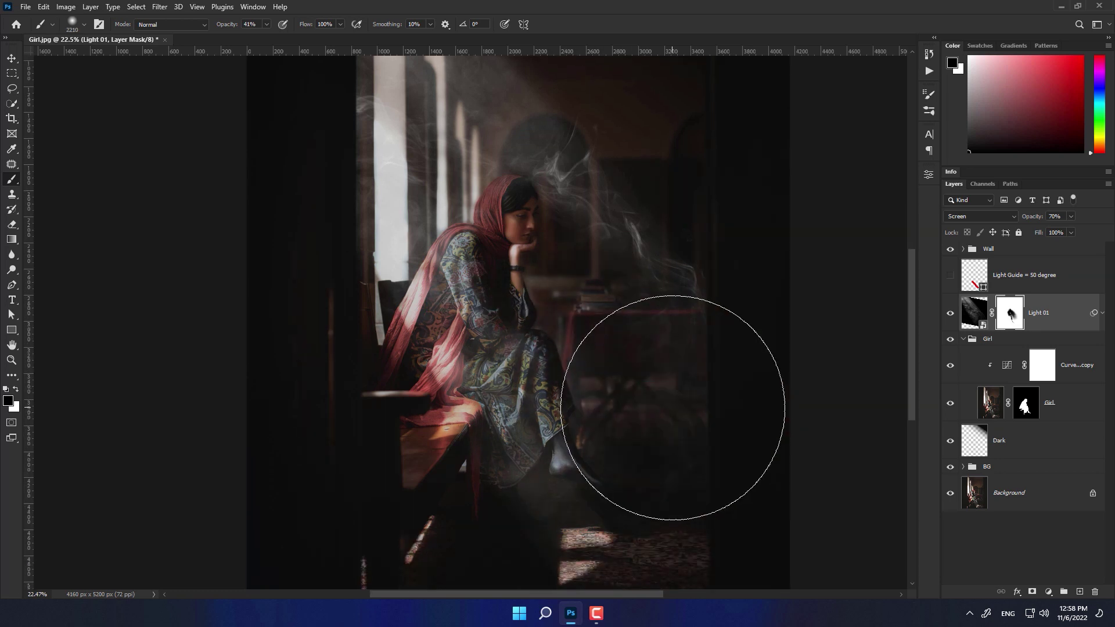
{"action": "mouse_move", "coordinate": [671, 411]}
{"action": "left_mouse_down"}
{"action": "mouse_move", "coordinate": [755, 510]}
{"action": "mouse_move", "coordinate": [667, 460]}
{"action": "left_mouse_up"}
{"action": "scroll", "coordinate": [673, 522], "scroll_direction": "down", "scroll_amount": 2}
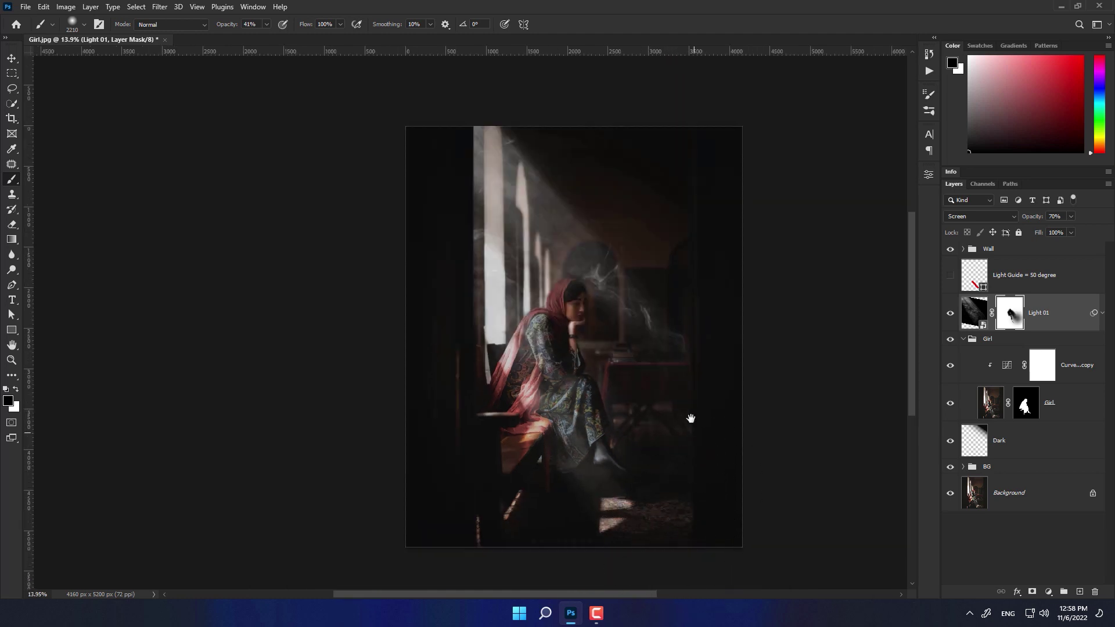
With a small black brush at 100% opacity, paint Light 01's mask down the left window edge.
{"action": "scroll", "coordinate": [676, 464], "scroll_direction": "down", "scroll_amount": 1}
{"action": "scroll", "coordinate": [677, 423], "scroll_direction": "up", "scroll_amount": 2}
{"action": "key", "text": "x"}
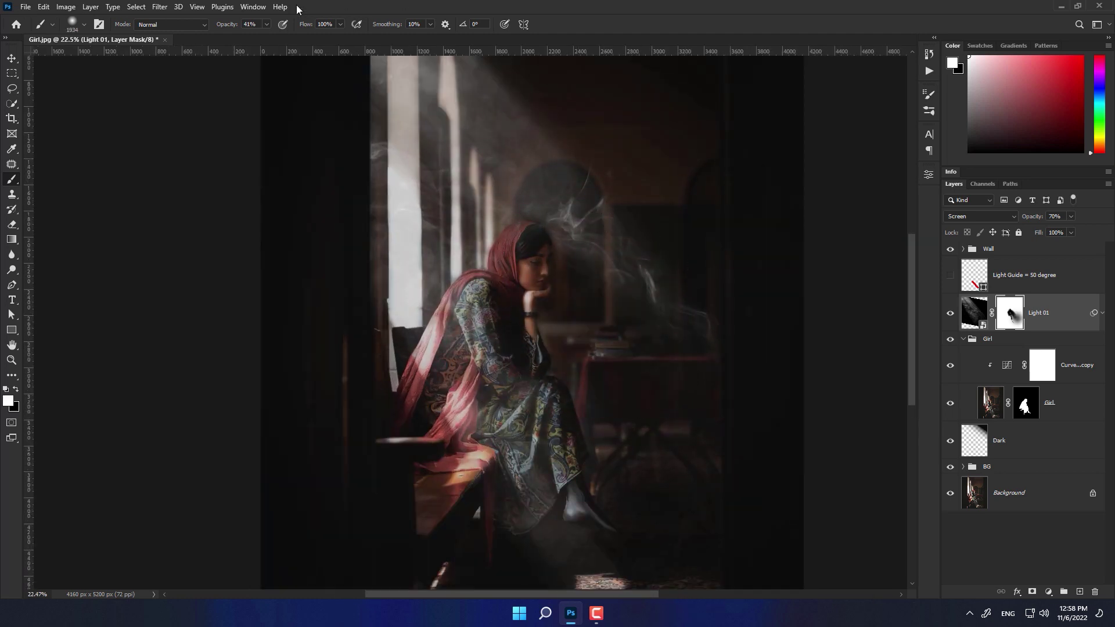
{"action": "left_click", "coordinate": [643, 356]}
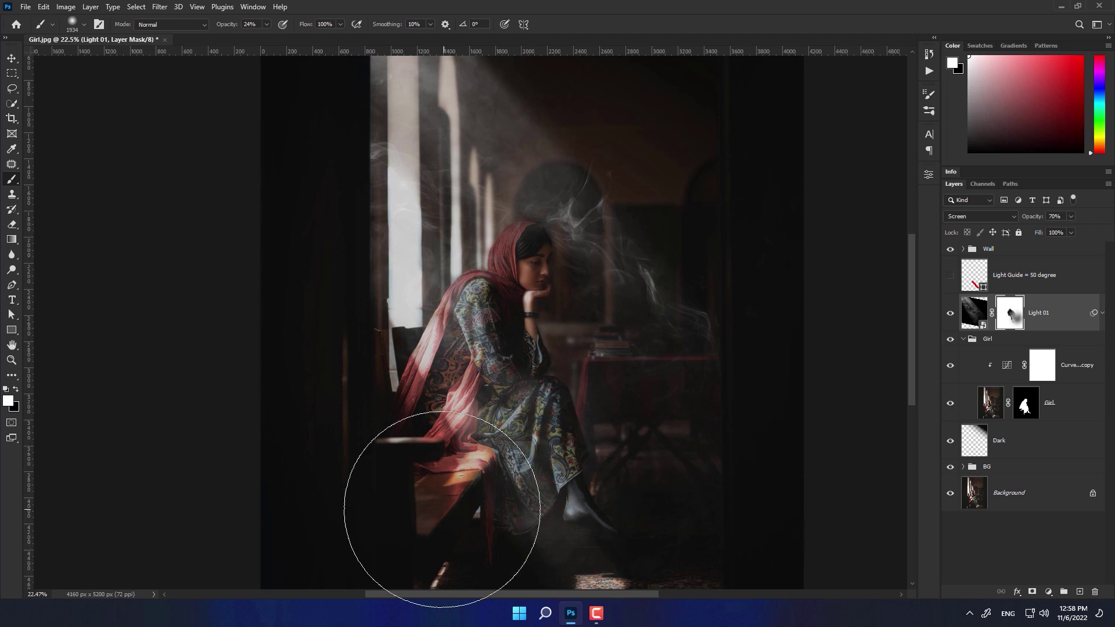
{"action": "scroll", "coordinate": [505, 424], "scroll_direction": "down", "scroll_amount": 1}
{"action": "scroll", "coordinate": [689, 458], "scroll_direction": "up", "scroll_amount": 2}
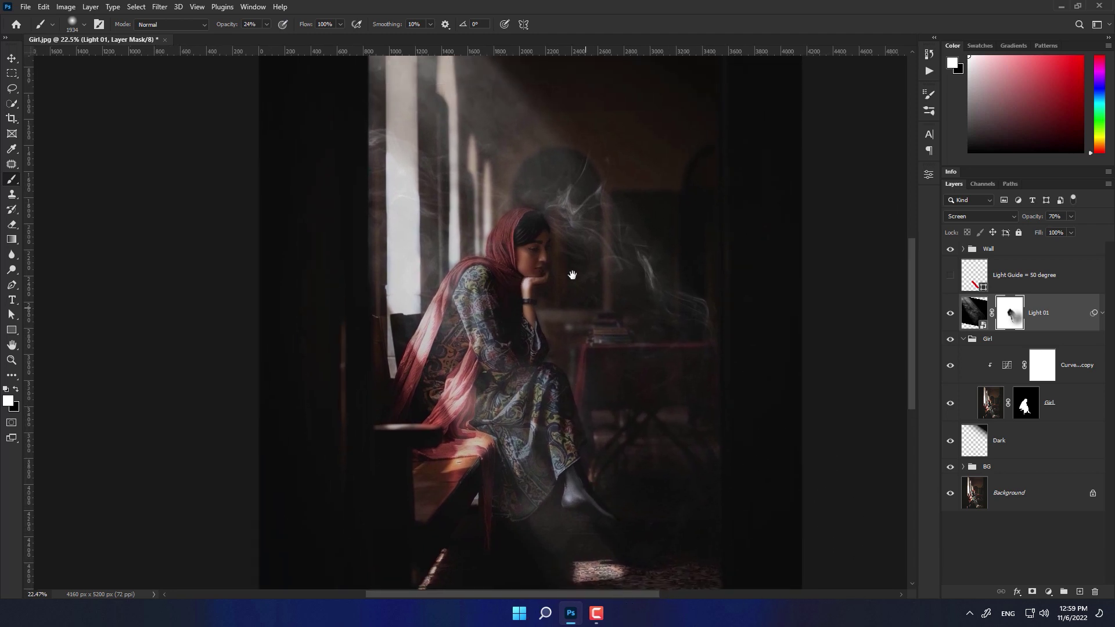
{"action": "scroll", "coordinate": [645, 527], "scroll_direction": "down", "scroll_amount": 1}
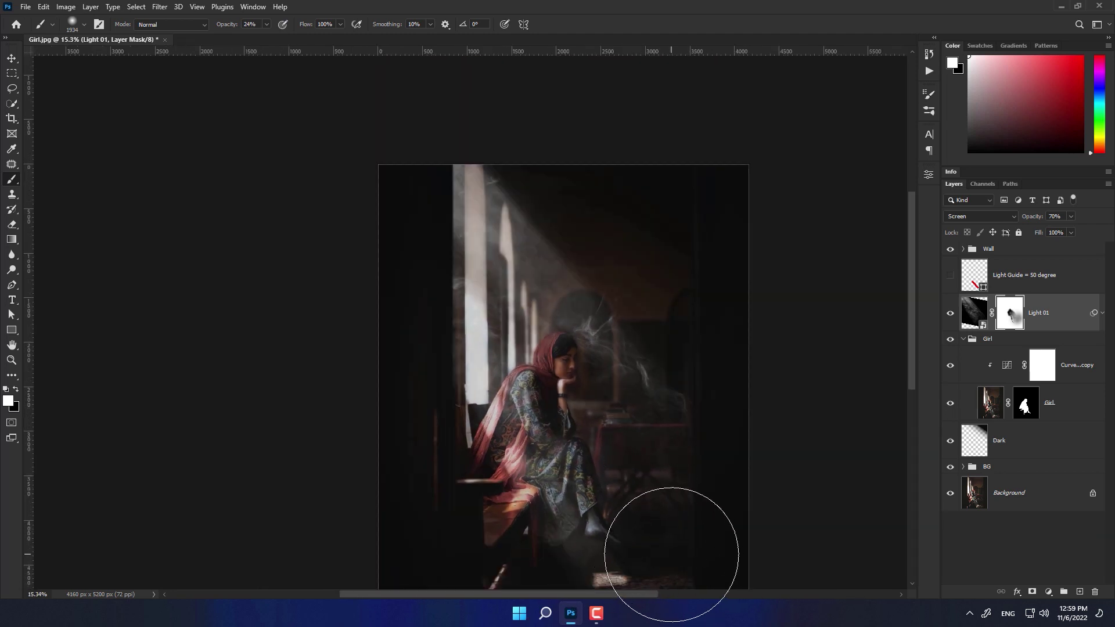
{"action": "right_click", "coordinate": [430, 204], "text": "alt"}
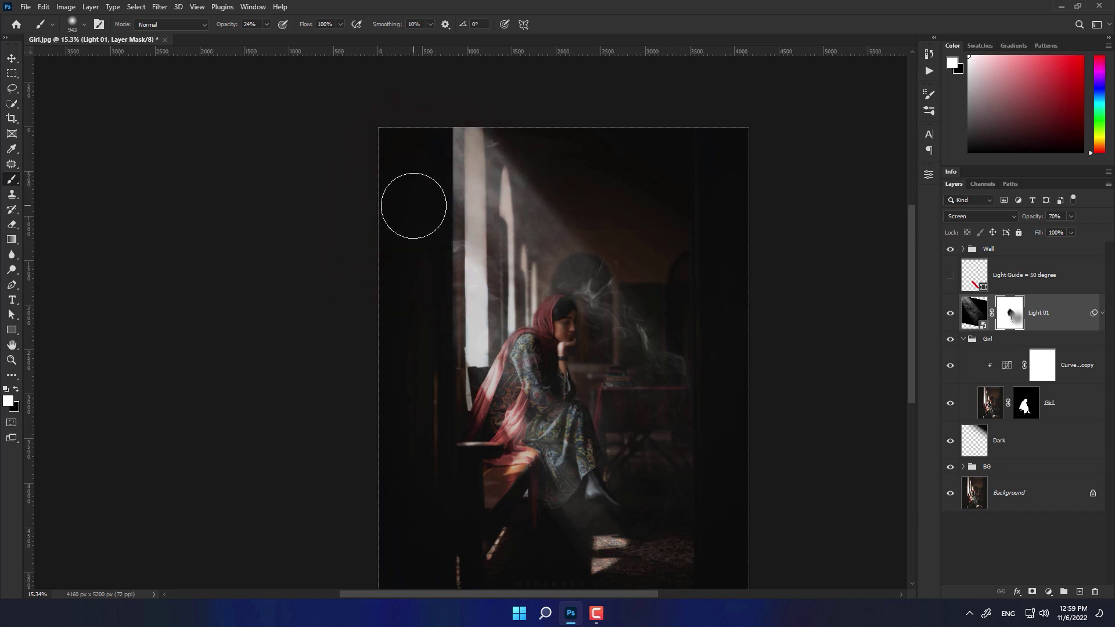
{"action": "left_click_drag", "start_coordinate": [223, 29], "coordinate": [315, 36]}
{"action": "right_click", "coordinate": [428, 231], "text": "alt"}
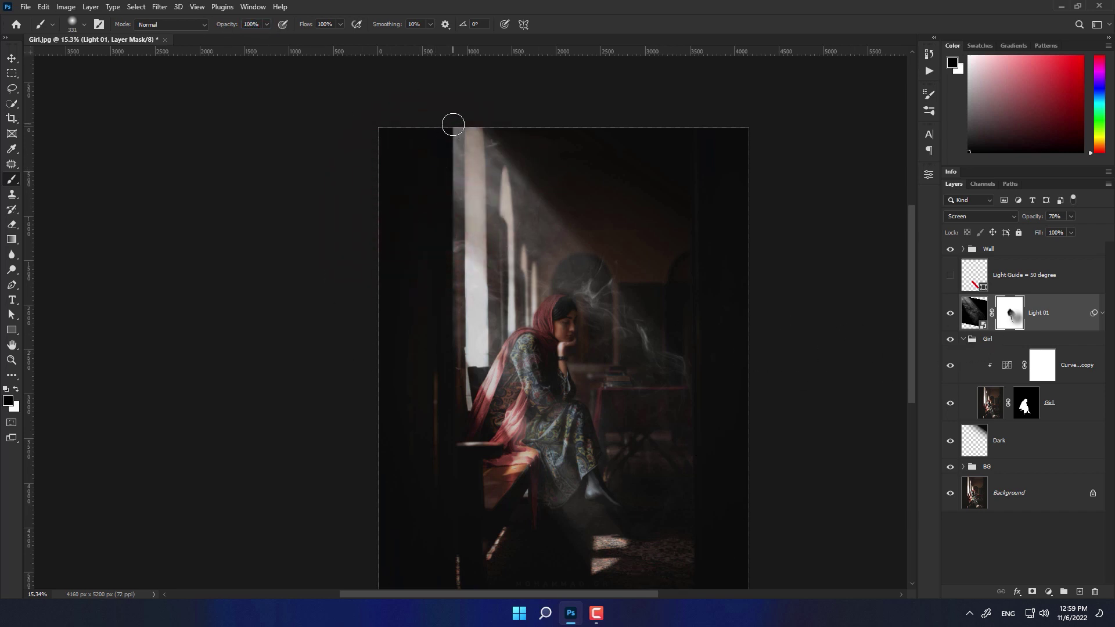
{"action": "left_click_drag", "start_coordinate": [452, 403], "coordinate": [442, 136]}
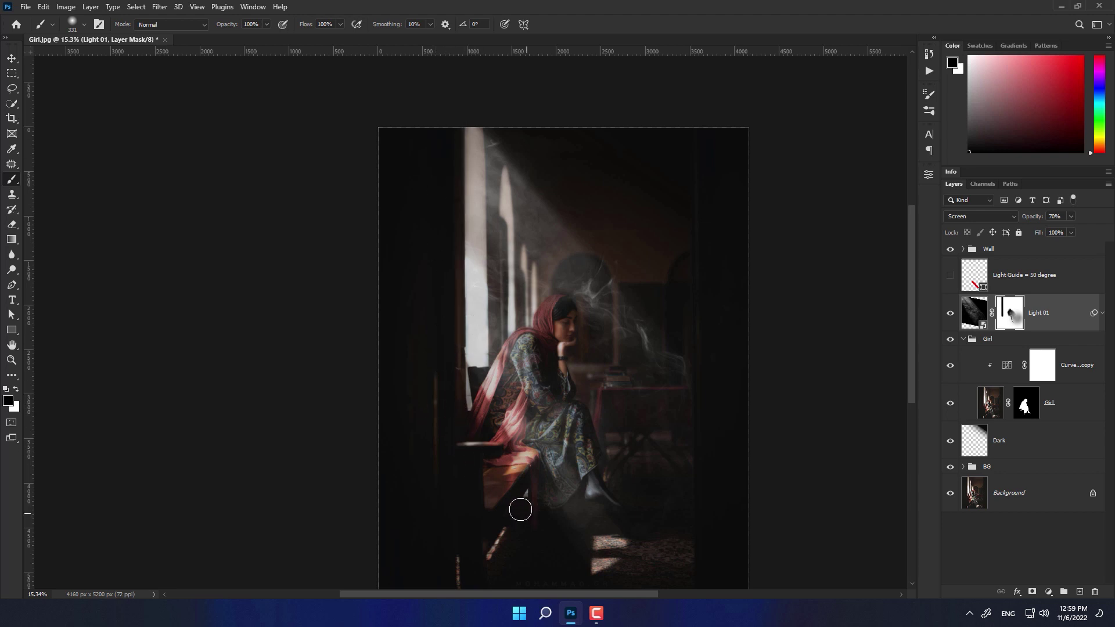
{"action": "scroll", "coordinate": [520, 509], "scroll_direction": "down", "scroll_amount": 3}
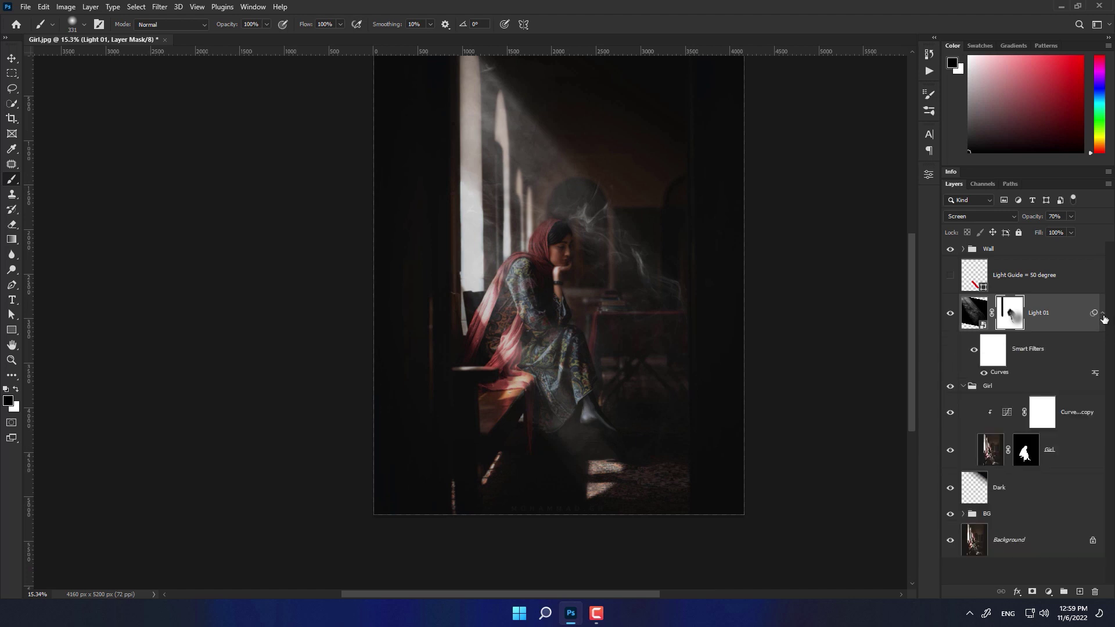
Collapse the Girl group, select Dark, and place Light 02.jpg as an embedded layer.
{"action": "left_click", "coordinate": [964, 340]}
{"action": "left_click", "coordinate": [1028, 369]}
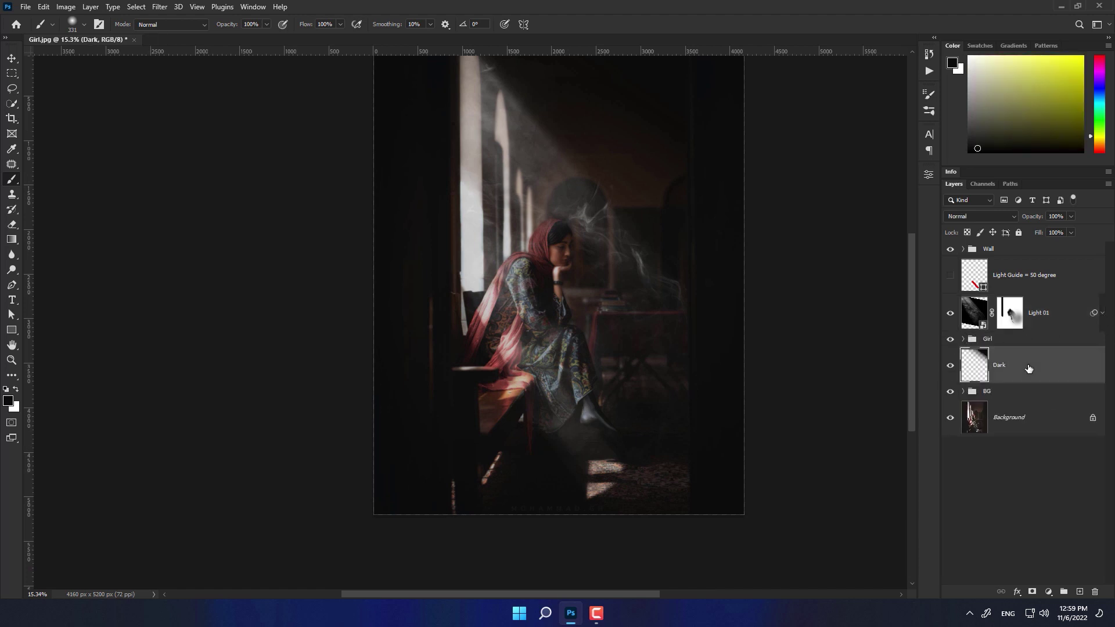
{"action": "left_click", "coordinate": [25, 6]}
{"action": "left_click", "coordinate": [58, 224]}
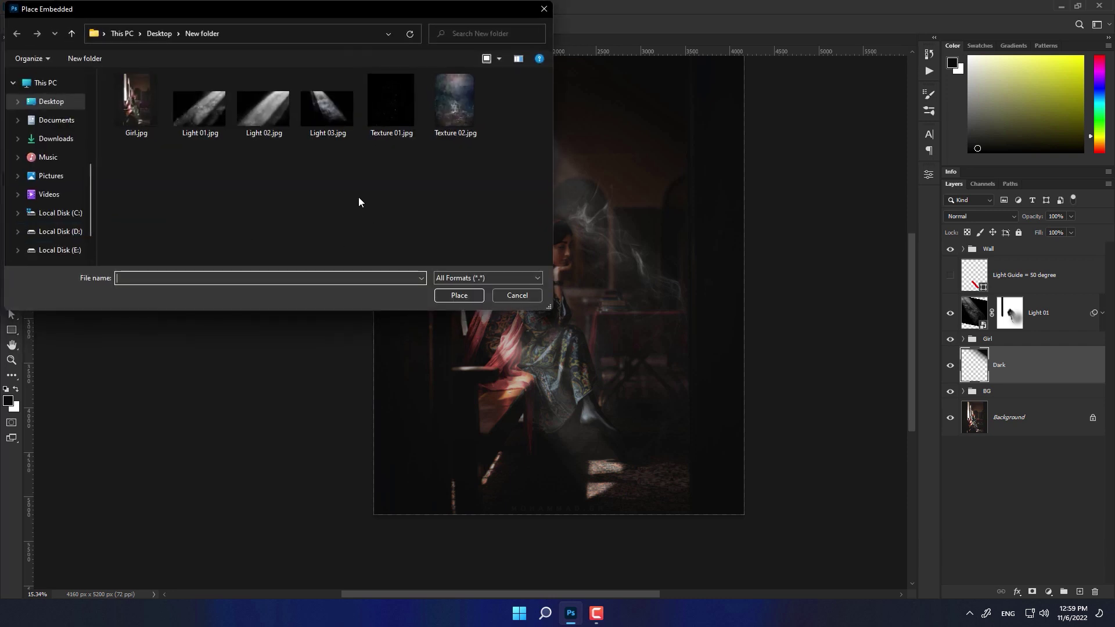
{"action": "left_click", "coordinate": [264, 105]}
{"action": "left_click", "coordinate": [459, 295]}
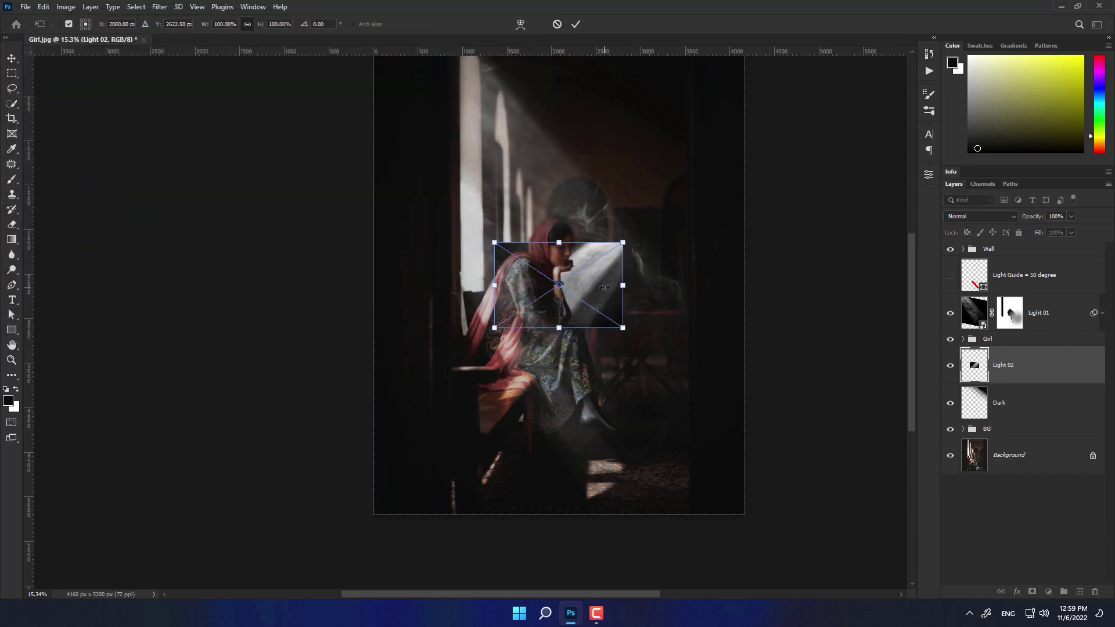
Flip Light 02 horizontally, enlarge it from the top edge, and commit.
{"action": "right_click", "coordinate": [604, 287]}
{"action": "left_click", "coordinate": [638, 503]}
{"action": "left_click_drag", "start_coordinate": [559, 242], "coordinate": [558, 127]}
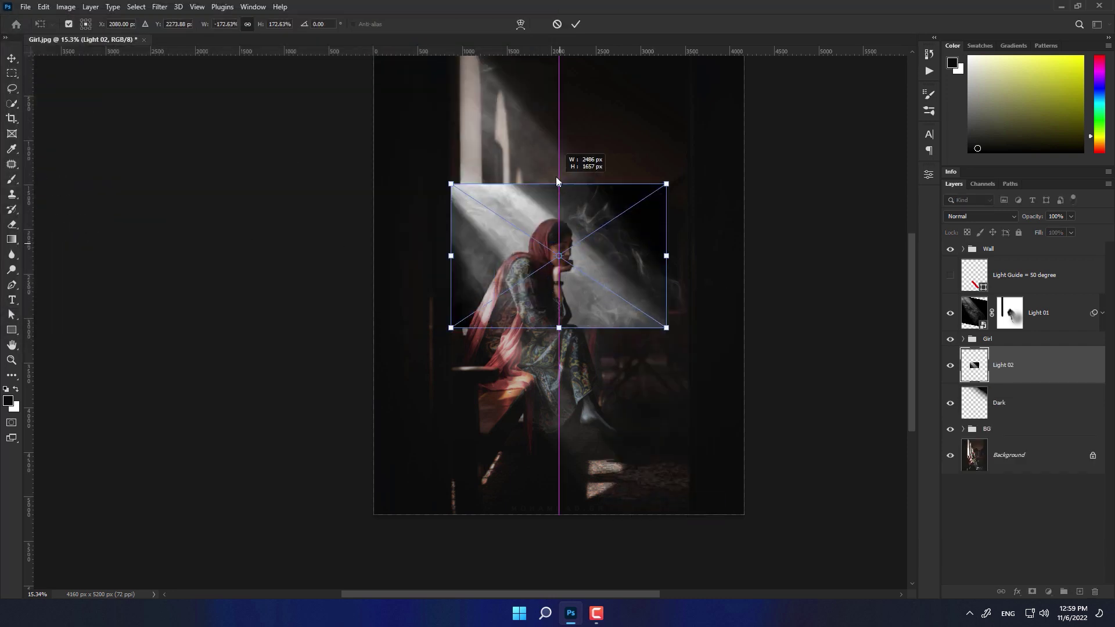
{"action": "key", "text": "Return"}
Show the Light Guide, nudge Light 02 higher, and move the red guide bar into the beam.
{"action": "left_click", "coordinate": [950, 275]}
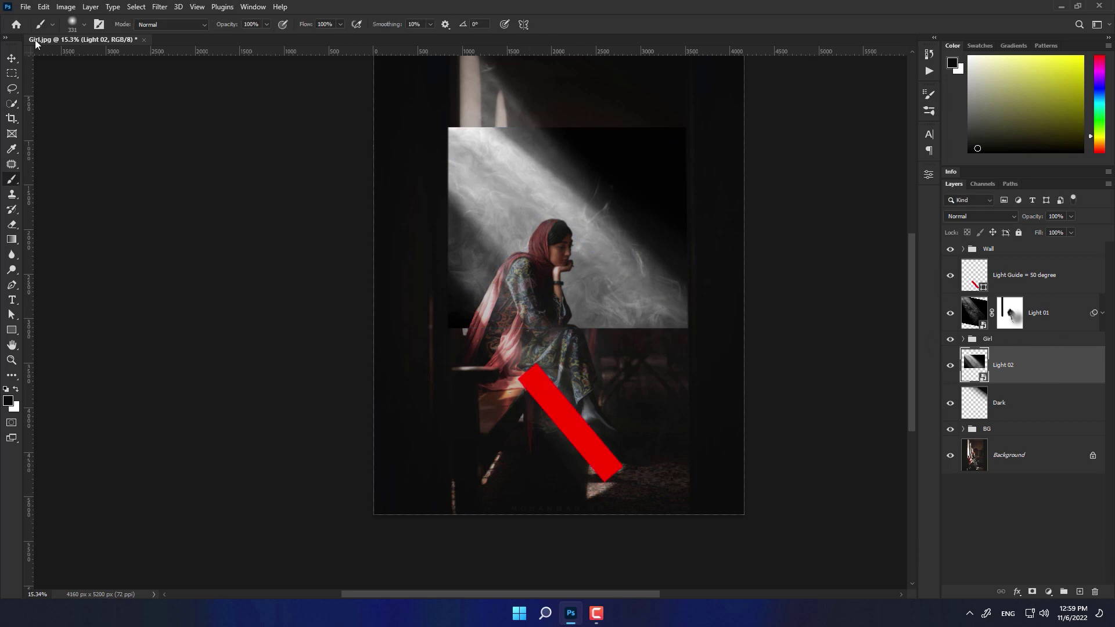
{"action": "key", "text": "v"}
{"action": "left_click_drag", "start_coordinate": [606, 244], "coordinate": [622, 221]}
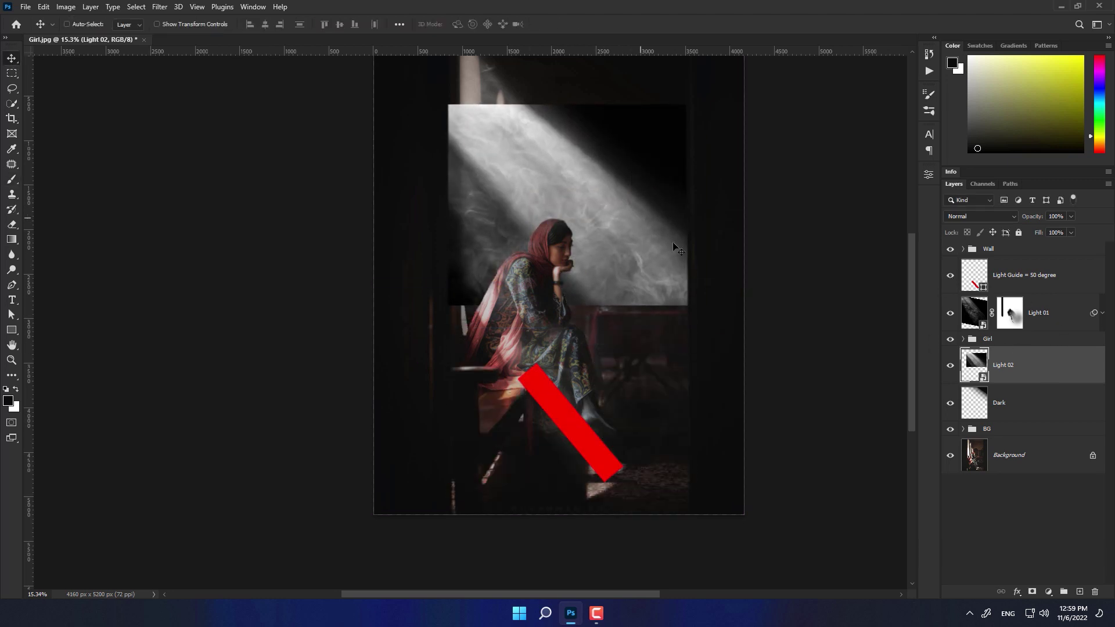
{"action": "left_click", "coordinate": [1029, 280]}
{"action": "left_click_drag", "start_coordinate": [564, 406], "coordinate": [553, 154]}
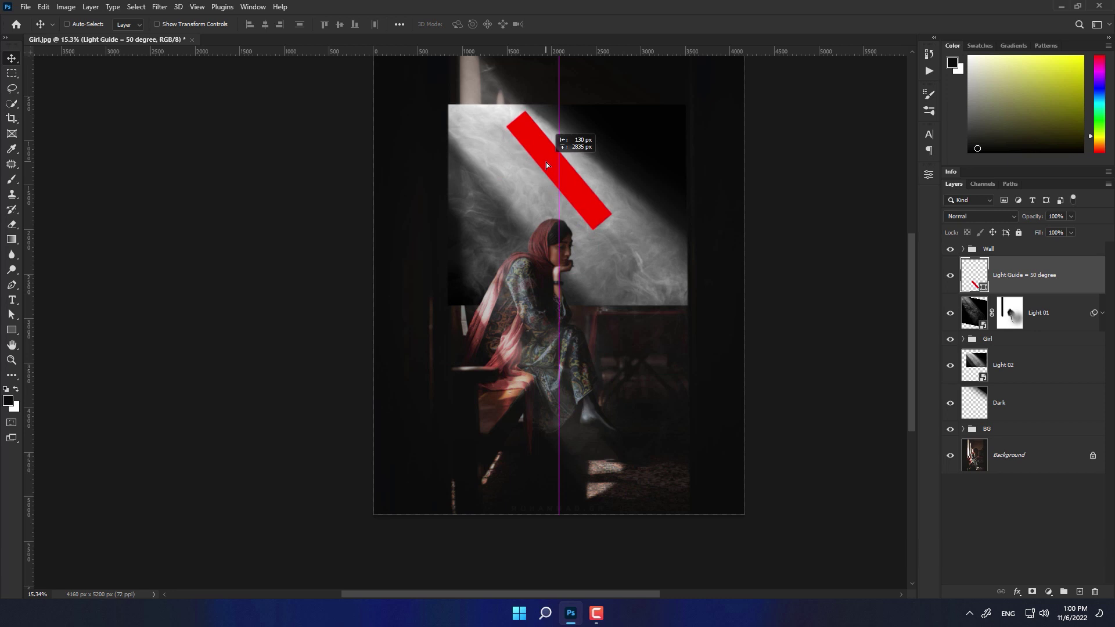
Rotate Light 02 to about -170° to match the guide, commit, and hide the guide.
{"action": "left_click", "coordinate": [976, 364]}
{"action": "key", "text": "ctrl+t"}
{"action": "left_click_drag", "start_coordinate": [760, 255], "coordinate": [777, 208]}
{"action": "left_click_drag", "start_coordinate": [625, 175], "coordinate": [610, 194]}
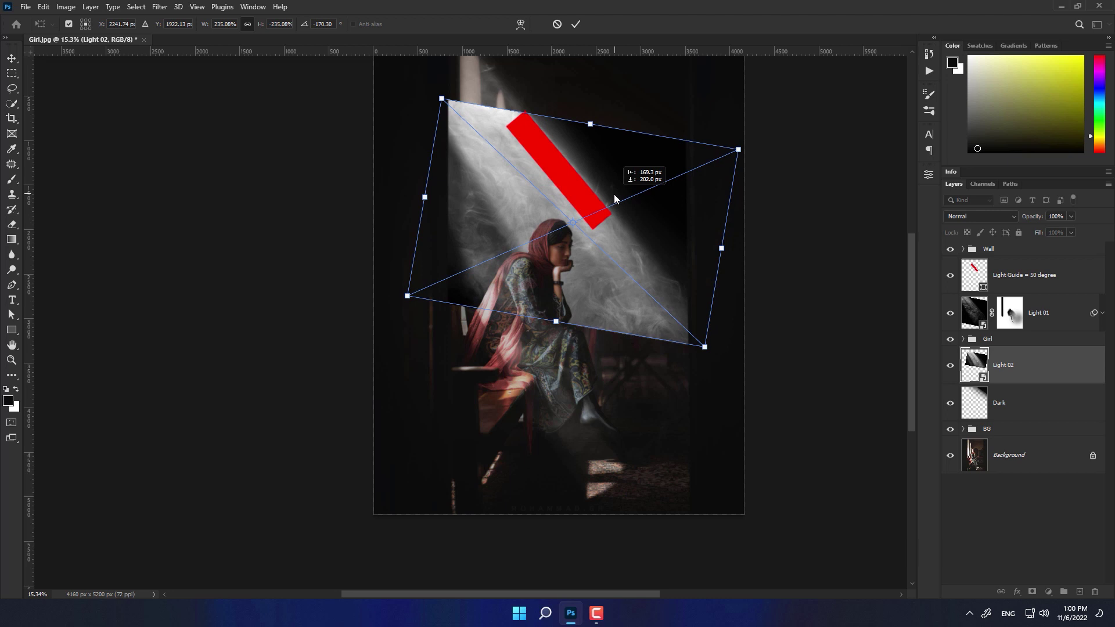
{"action": "key", "text": "Return"}
{"action": "left_click", "coordinate": [951, 276]}
Set Light 02's blend mode to Screen and move the beam into position.
{"action": "left_click", "coordinate": [980, 215]}
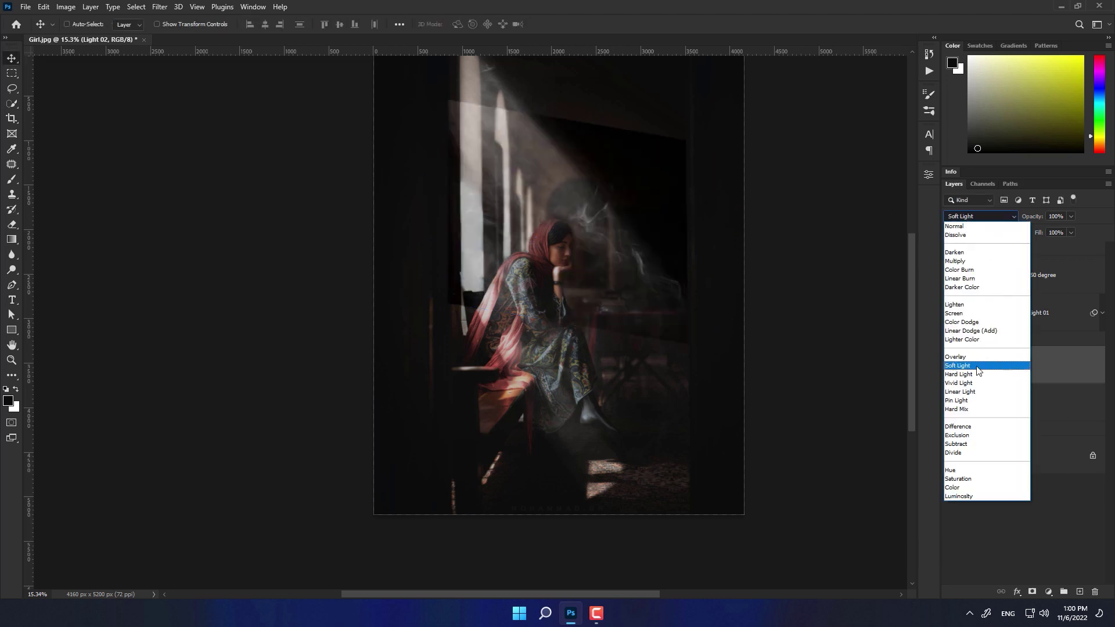
{"action": "left_click", "coordinate": [981, 314]}
{"action": "left_click_drag", "start_coordinate": [537, 135], "coordinate": [521, 124]}
{"action": "scroll", "coordinate": [521, 120], "scroll_direction": "up", "scroll_amount": 5}
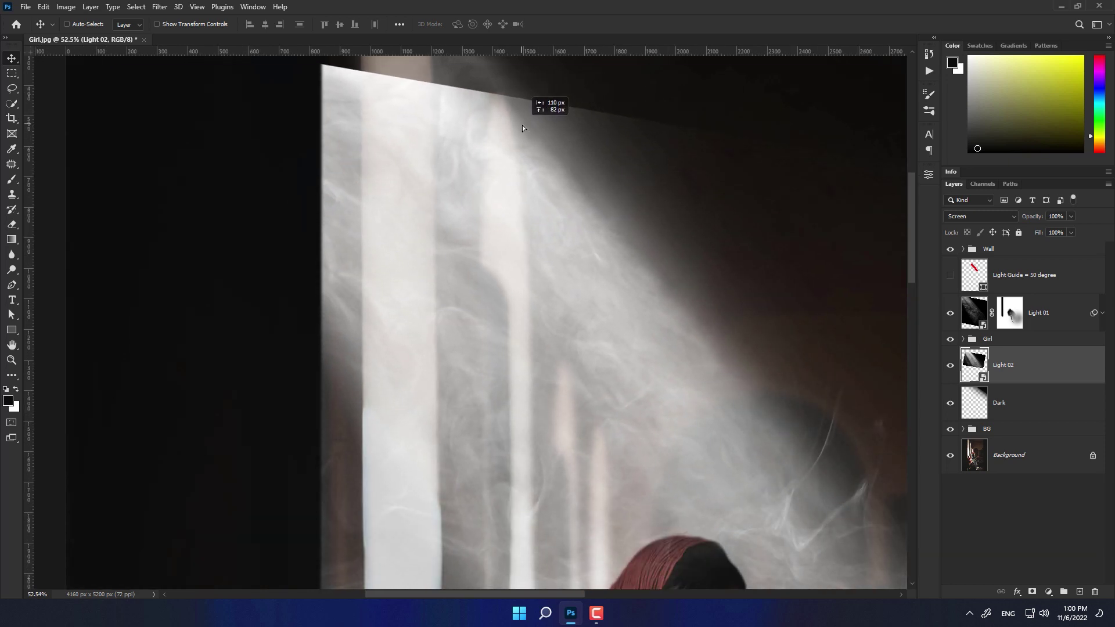
{"action": "scroll", "coordinate": [521, 123], "scroll_direction": "down", "scroll_amount": 5}
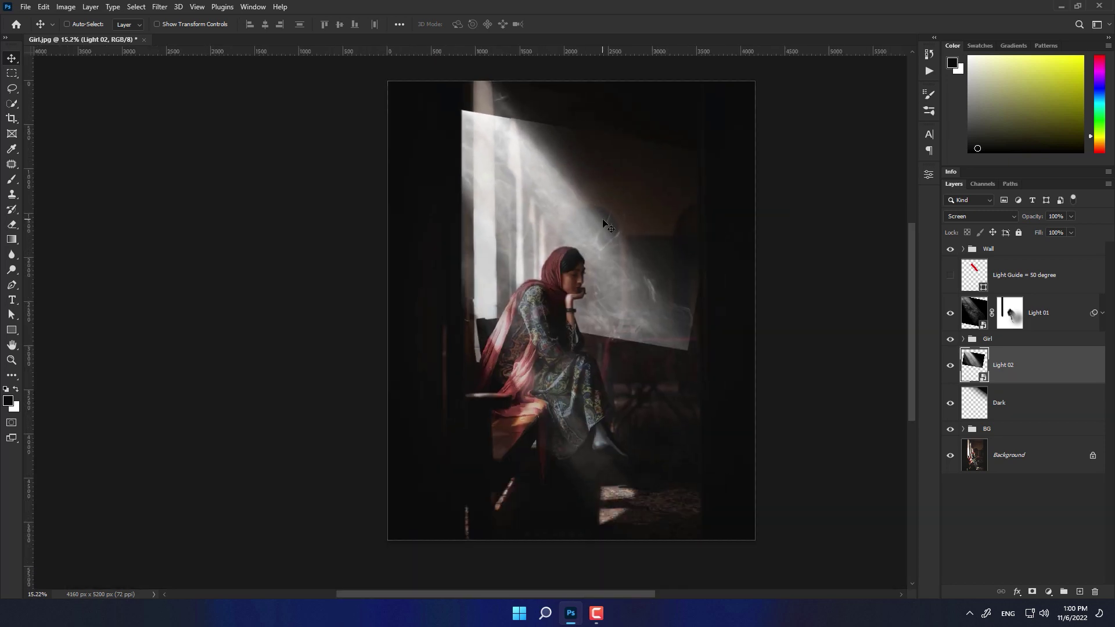
Transform Light 02 from a top-edge pivot, scaling it to about 300%.
{"action": "key", "text": "ctrl+t"}
{"action": "scroll", "coordinate": [521, 131], "scroll_direction": "up", "scroll_amount": 2}
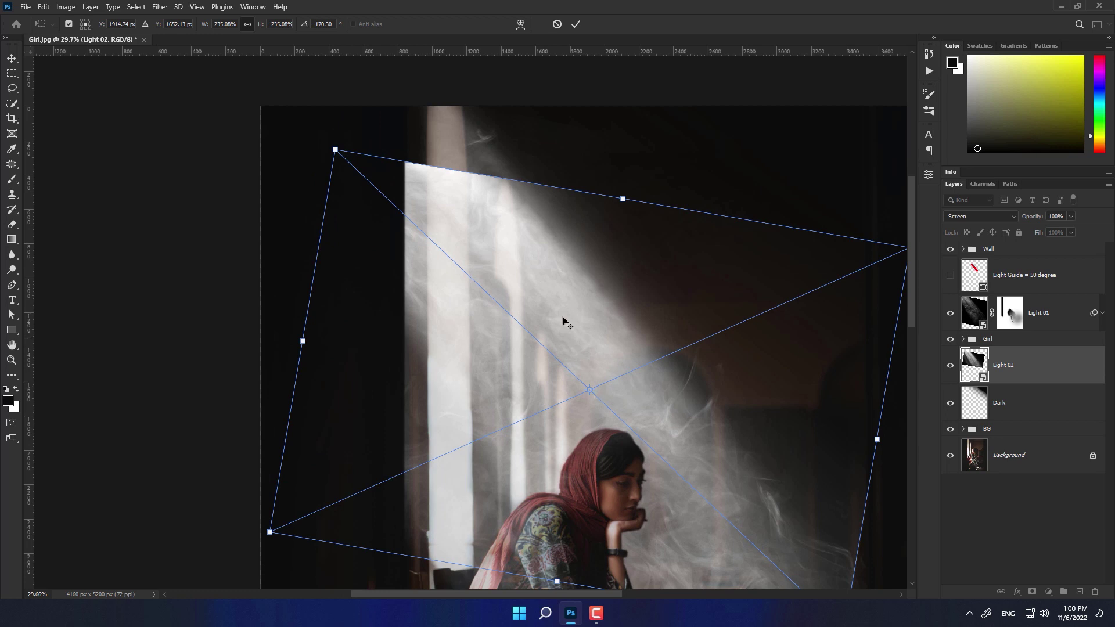
{"action": "left_click_drag", "start_coordinate": [590, 392], "coordinate": [505, 184]}
{"action": "scroll", "coordinate": [506, 182], "scroll_direction": "up", "scroll_amount": 3}
{"action": "scroll", "coordinate": [510, 182], "scroll_direction": "up", "scroll_amount": 1}
{"action": "scroll", "coordinate": [511, 181], "scroll_direction": "down", "scroll_amount": 4}
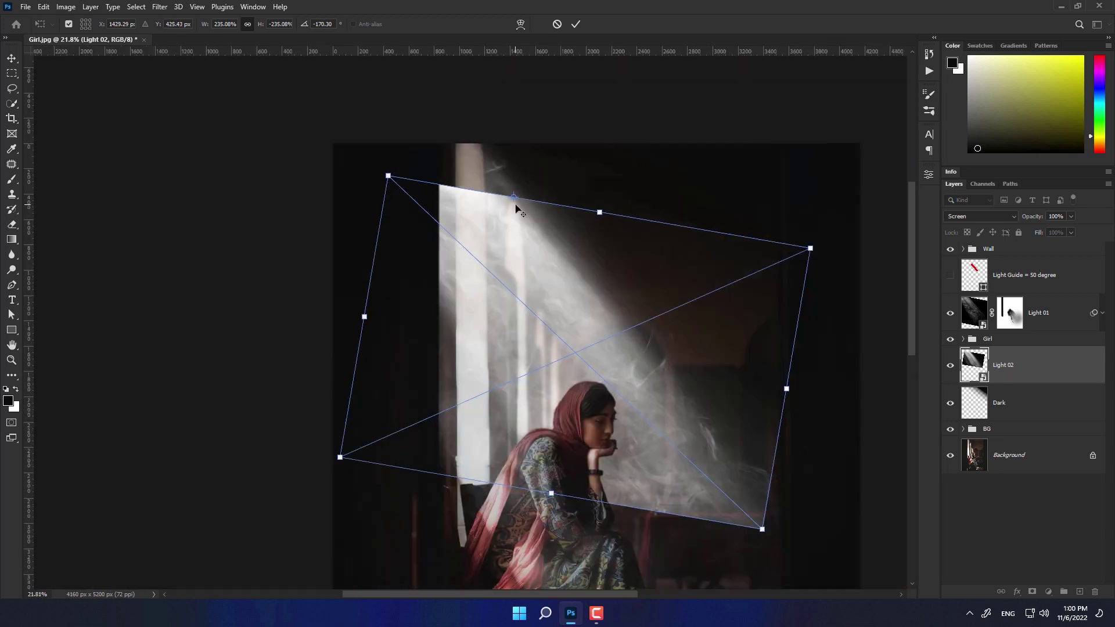
{"action": "scroll", "coordinate": [515, 209], "scroll_direction": "down", "scroll_amount": 2}
{"action": "left_click_drag", "start_coordinate": [658, 392], "coordinate": [714, 443]}
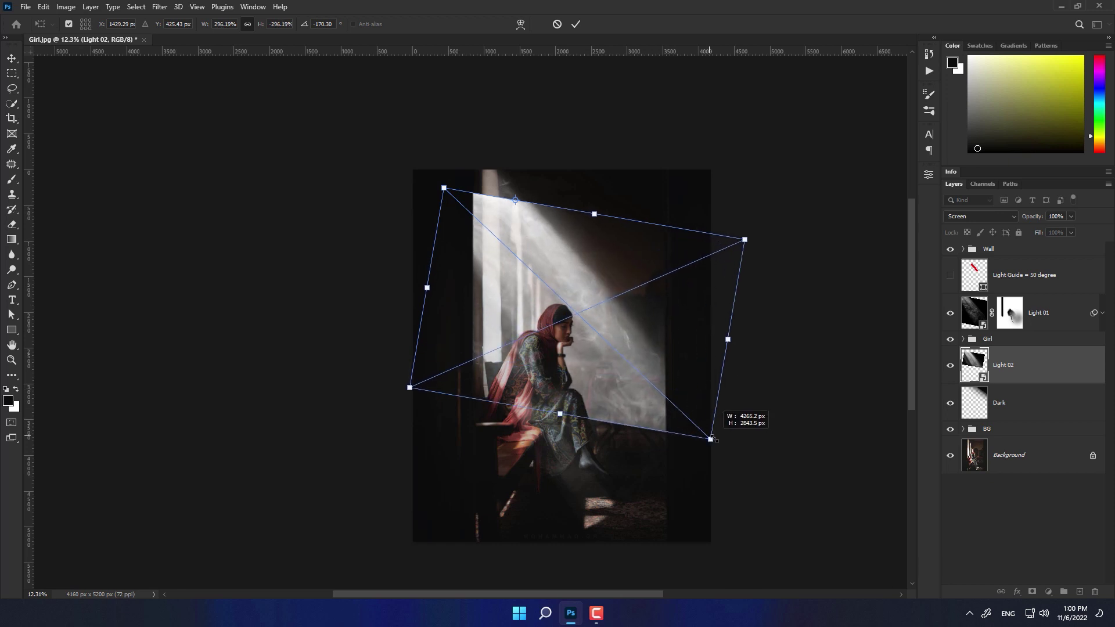
{"action": "scroll", "coordinate": [534, 220], "scroll_direction": "up", "scroll_amount": 2}
{"action": "scroll", "coordinate": [556, 237], "scroll_direction": "up", "scroll_amount": 1}
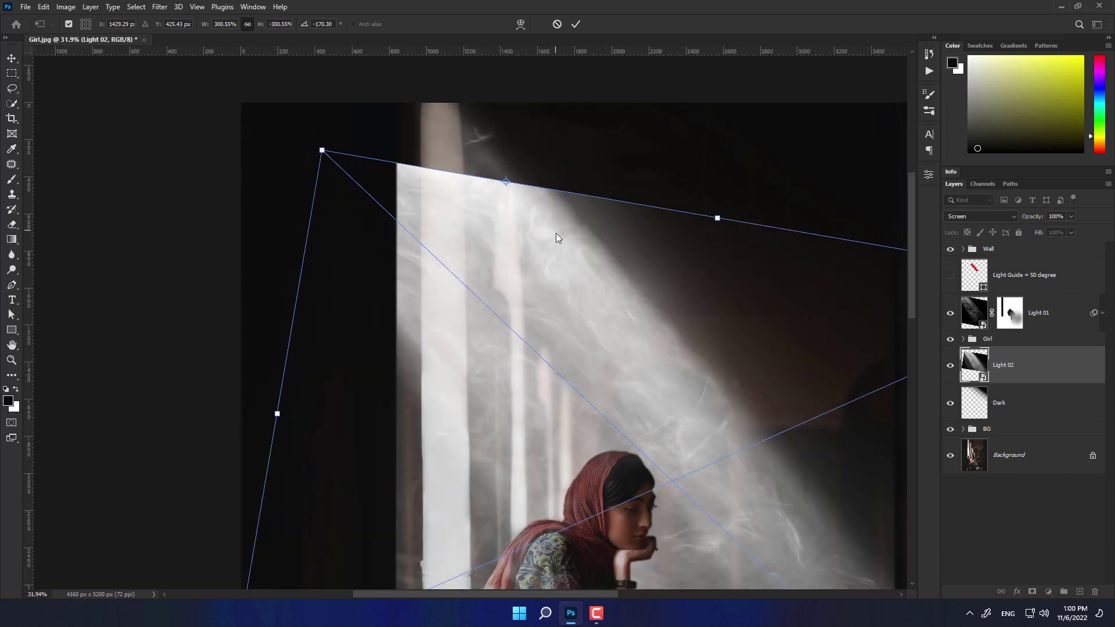
Shift the beam left and up, enlarge it to about 315%, and commit the transform.
{"action": "left_click_drag", "start_coordinate": [592, 250], "coordinate": [542, 243]}
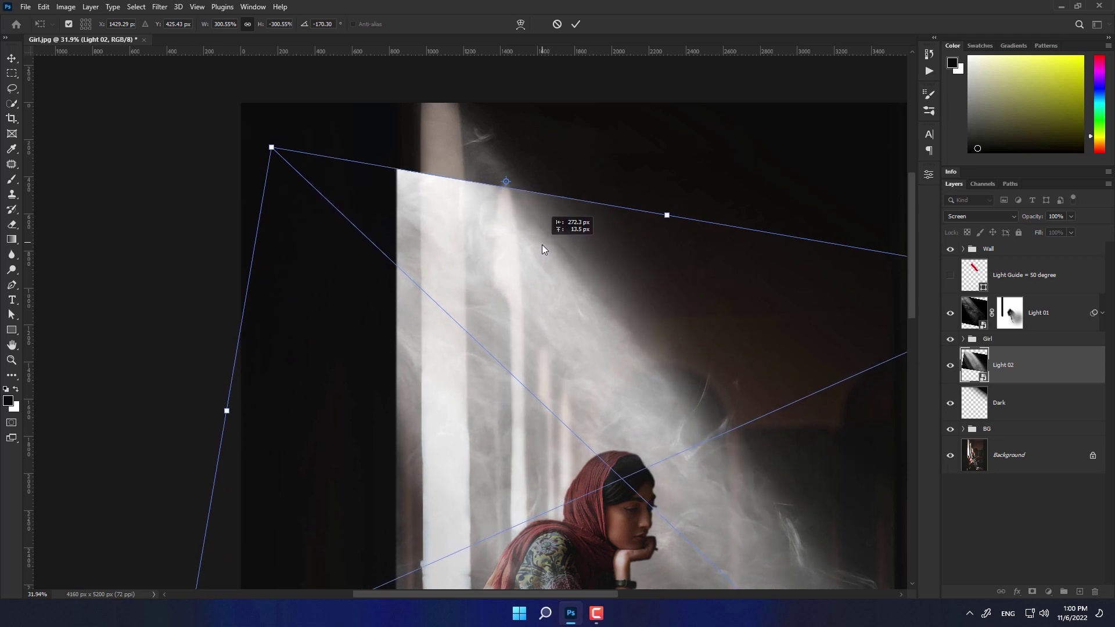
{"action": "scroll", "coordinate": [519, 185], "scroll_direction": "up", "scroll_amount": 1}
{"action": "scroll", "coordinate": [519, 184], "scroll_direction": "down", "scroll_amount": 4}
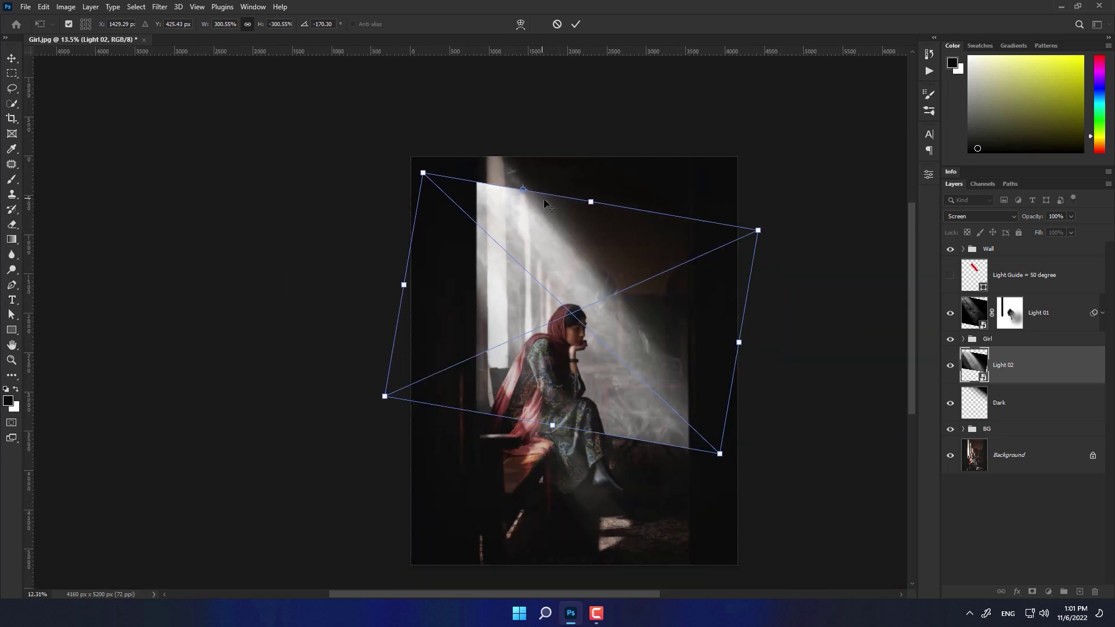
{"action": "scroll", "coordinate": [543, 198], "scroll_direction": "down", "scroll_amount": 1}
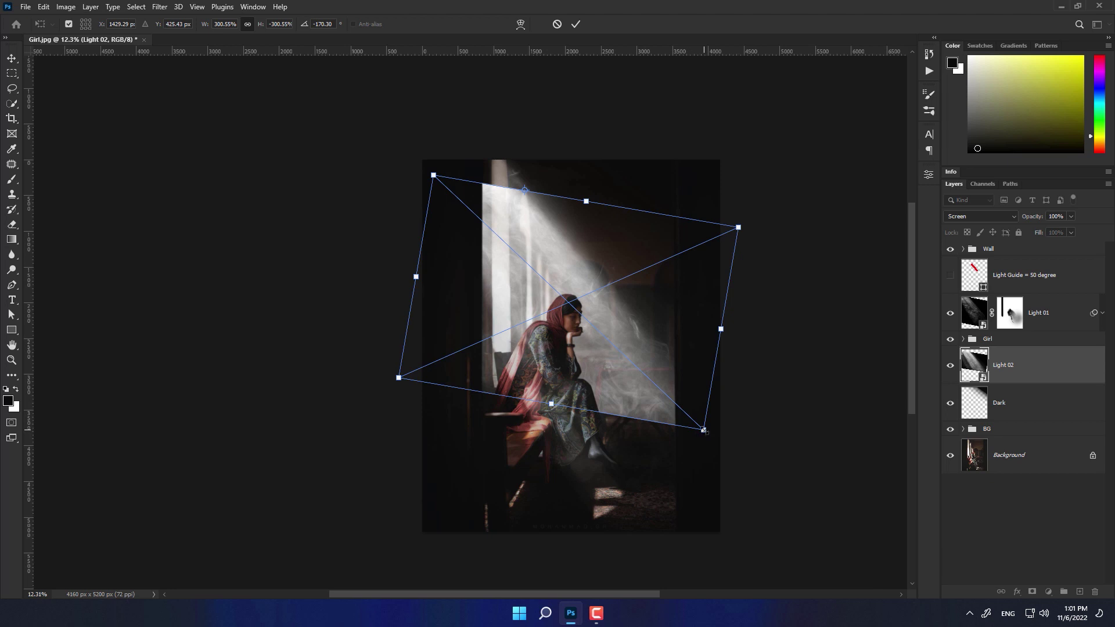
{"action": "left_click_drag", "start_coordinate": [704, 430], "coordinate": [716, 440]}
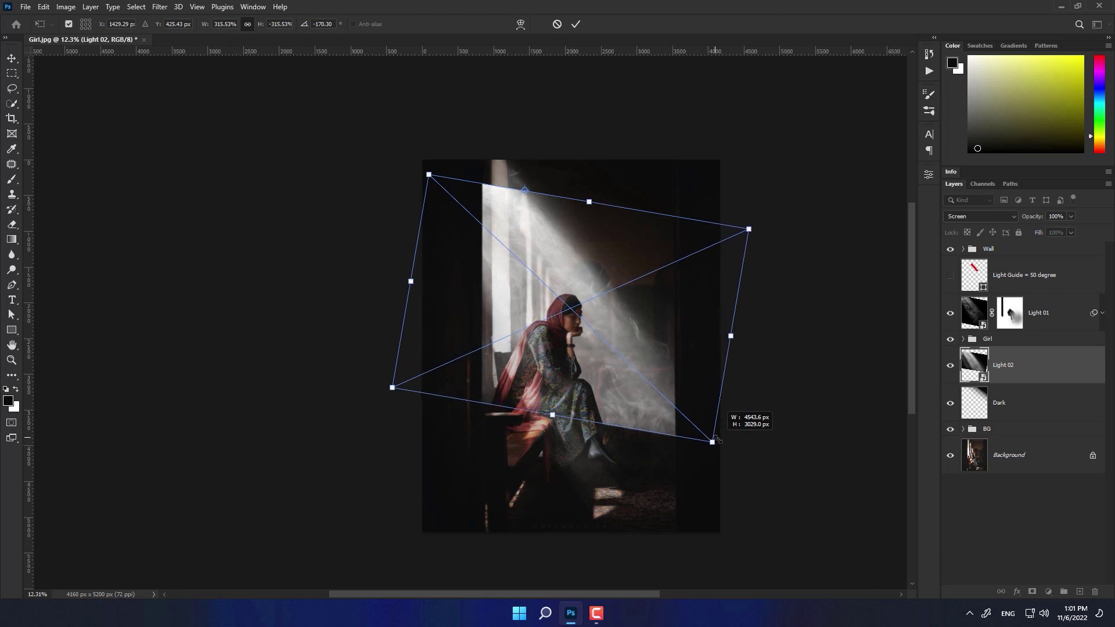
{"action": "scroll", "coordinate": [543, 186], "scroll_direction": "up", "scroll_amount": 1}
{"action": "scroll", "coordinate": [543, 185], "scroll_direction": "up", "scroll_amount": 1}
{"action": "left_click", "coordinate": [575, 24]}
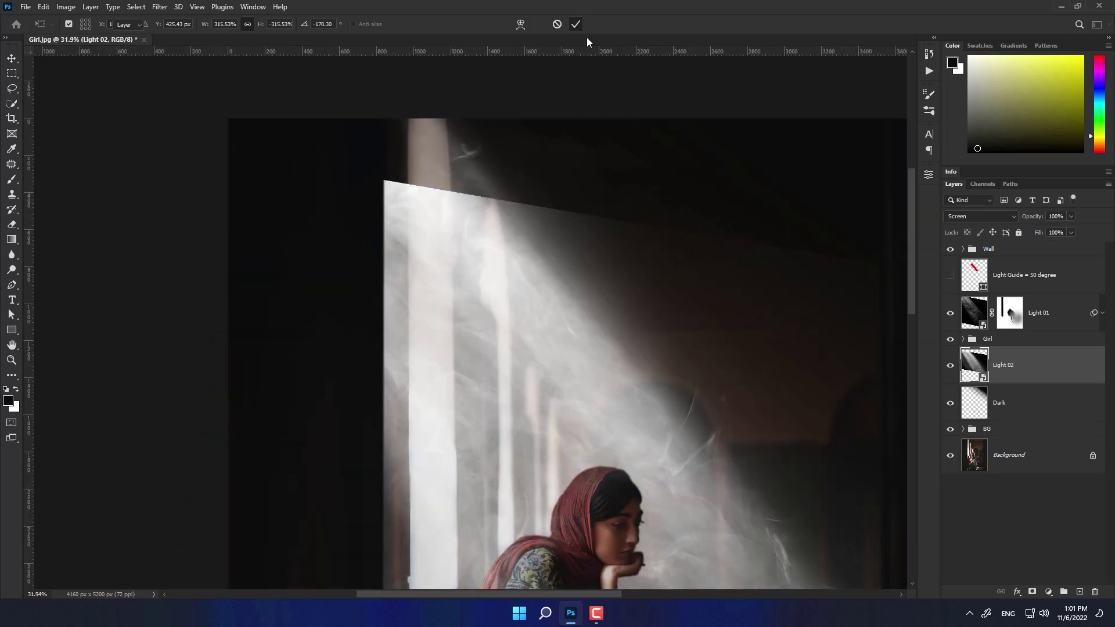
{"action": "scroll", "coordinate": [548, 205], "scroll_direction": "down", "scroll_amount": 4}
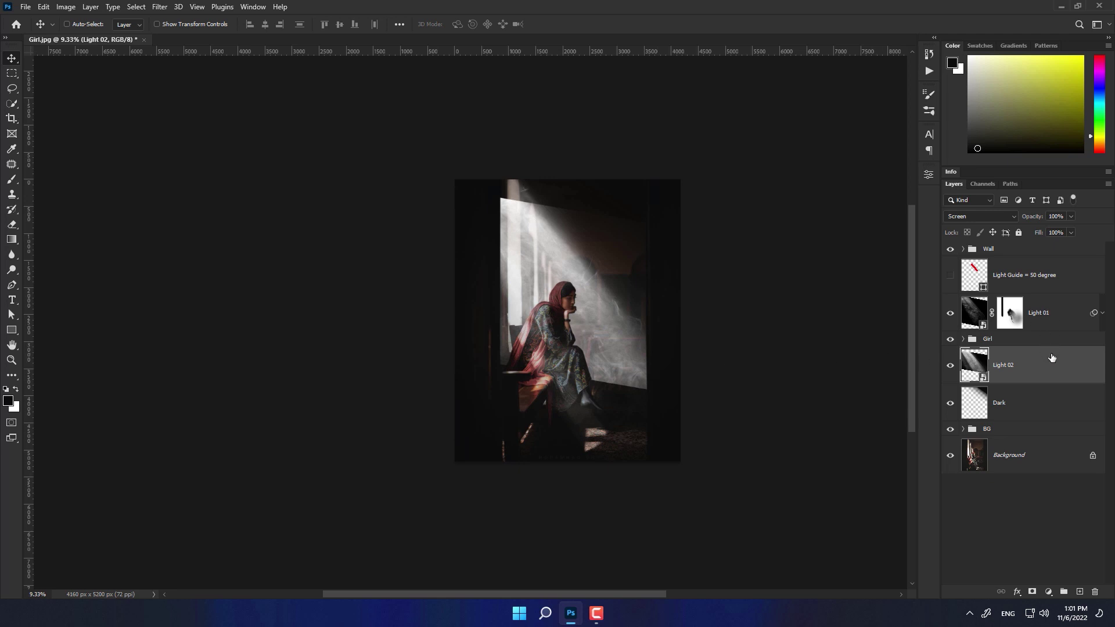
Apply a Curves adjustment to Light 02 that raises the black point.
{"action": "left_click", "coordinate": [65, 7]}
{"action": "left_click", "coordinate": [232, 90]}
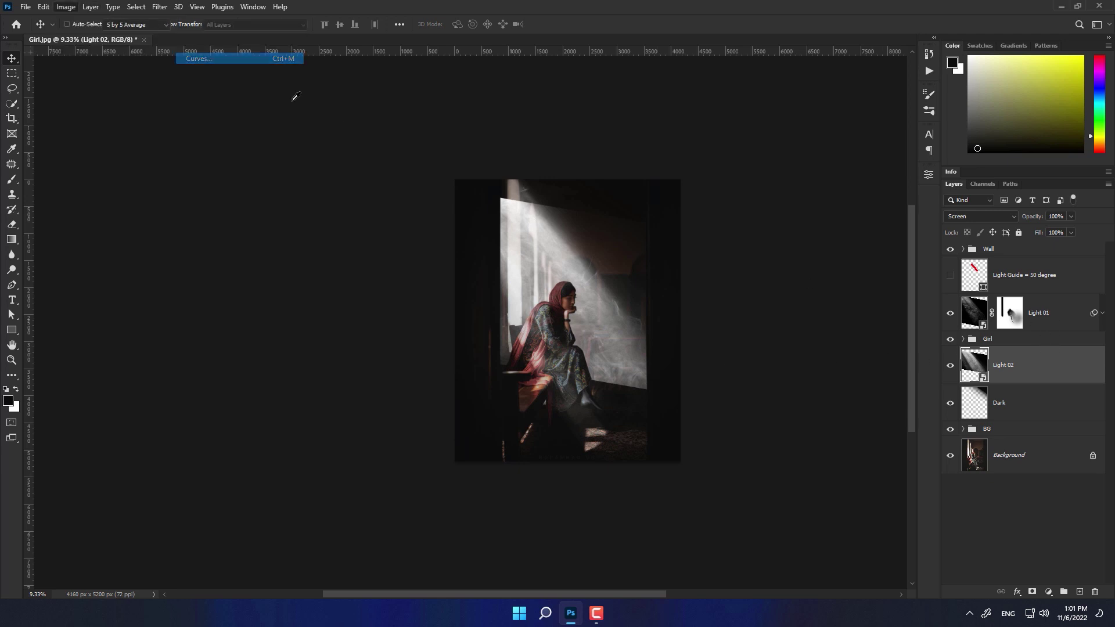
{"action": "left_click_drag", "start_coordinate": [721, 405], "coordinate": [769, 396]}
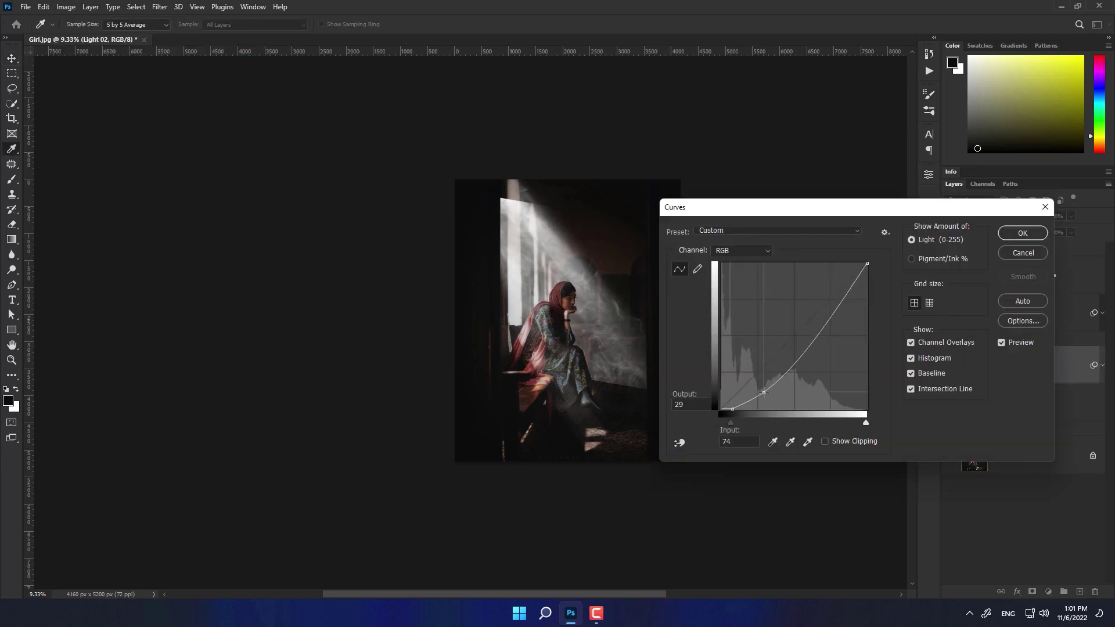
{"action": "left_click", "coordinate": [1022, 232]}
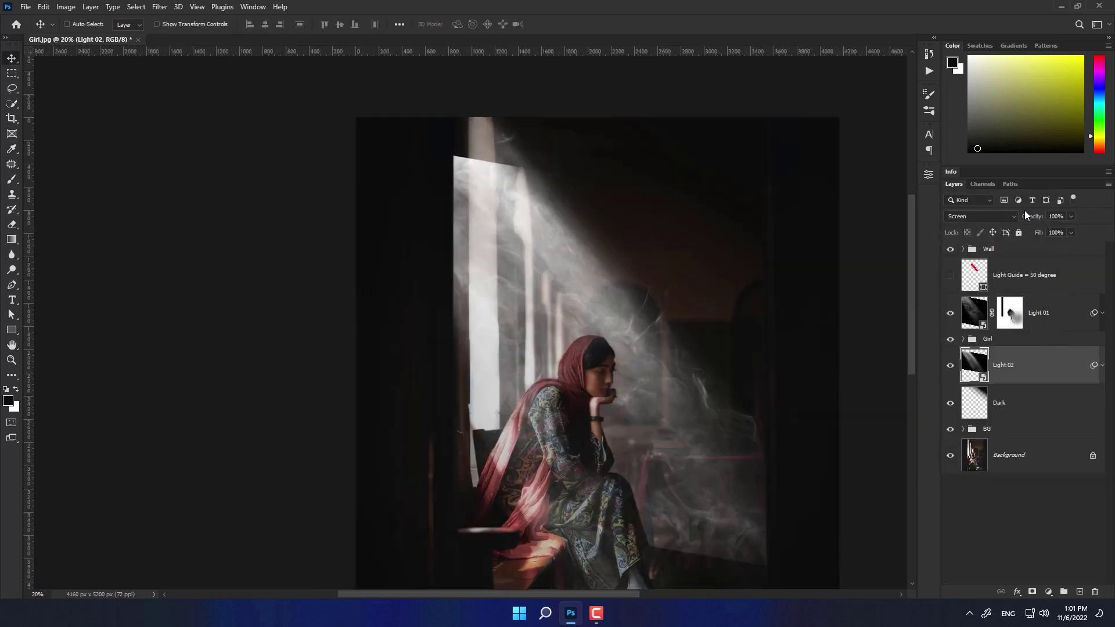
Set Light 02's opacity to 82% and deepen the shadows in its Curves smart filter.
{"action": "left_click_drag", "start_coordinate": [1025, 215], "coordinate": [1011, 225]}
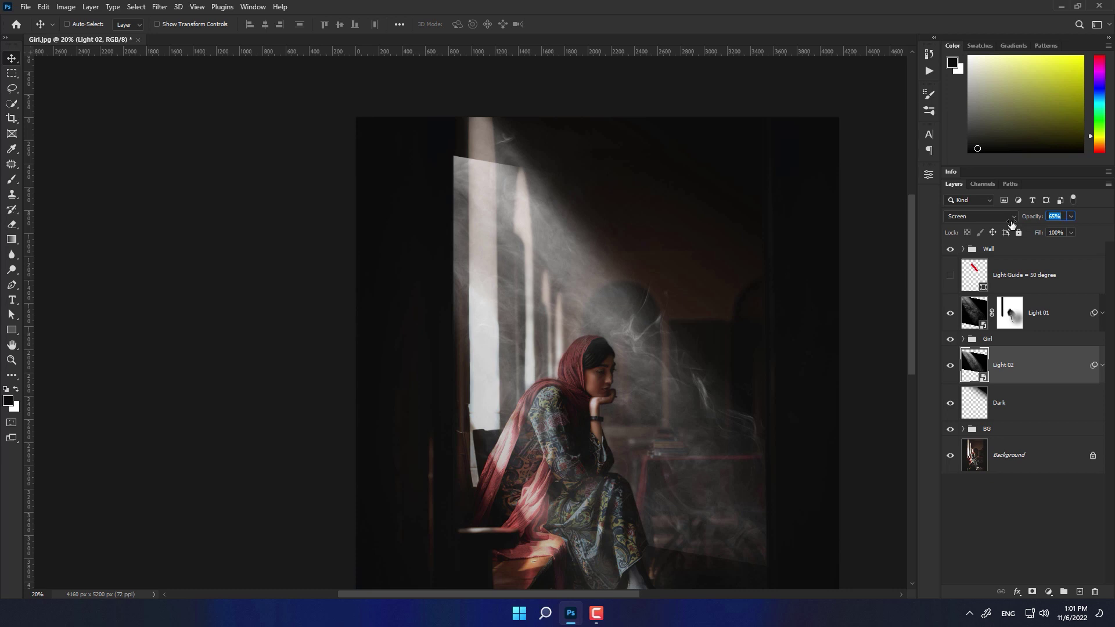
{"action": "left_click_drag", "start_coordinate": [1042, 221], "coordinate": [1015, 221]}
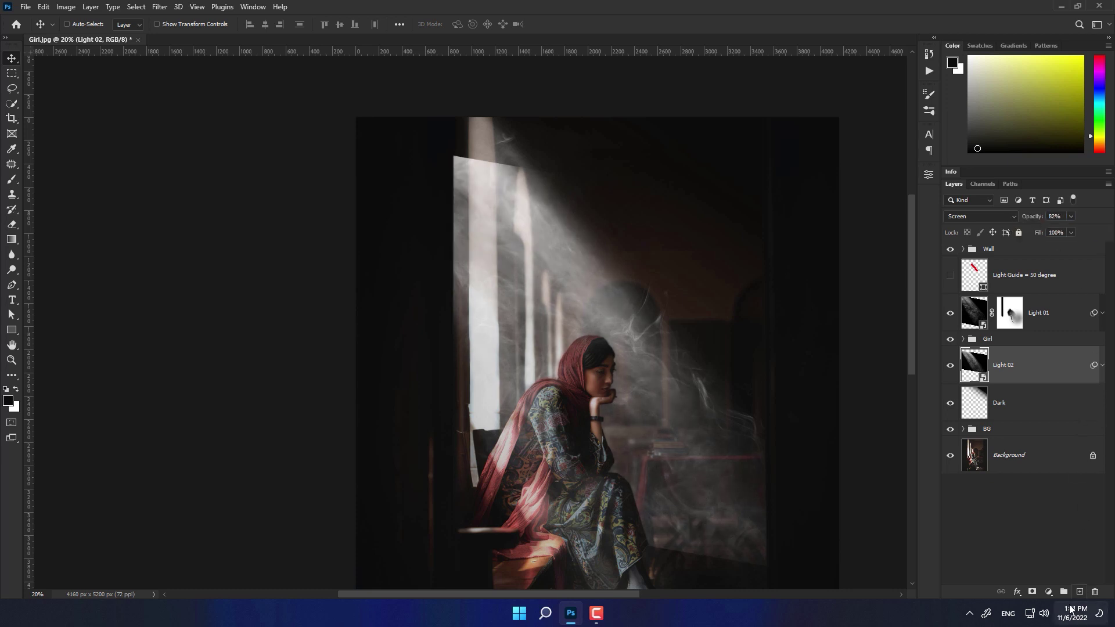
{"action": "left_click", "coordinate": [1103, 367]}
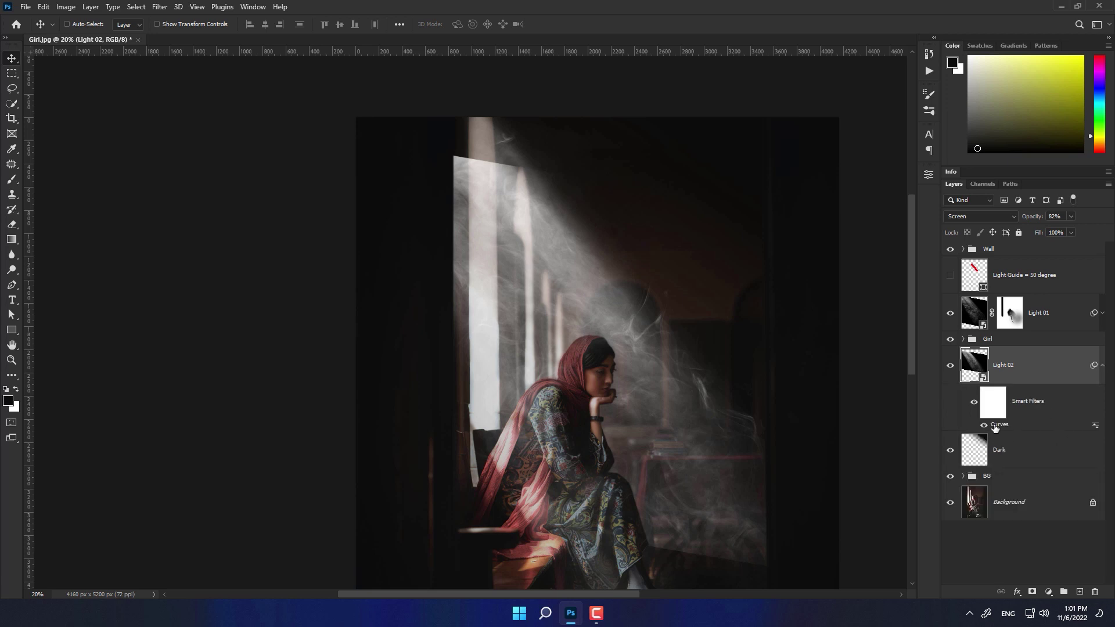
{"action": "double_click", "coordinate": [1004, 424]}
{"action": "left_click_drag", "start_coordinate": [765, 399], "coordinate": [763, 395]}
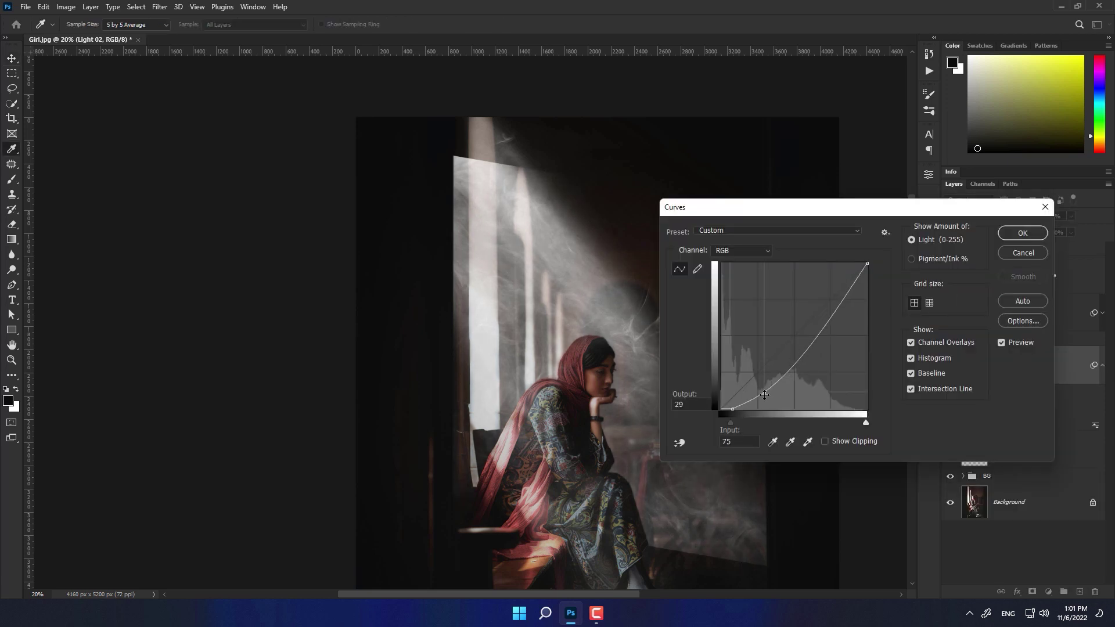
{"action": "key", "text": "Return"}
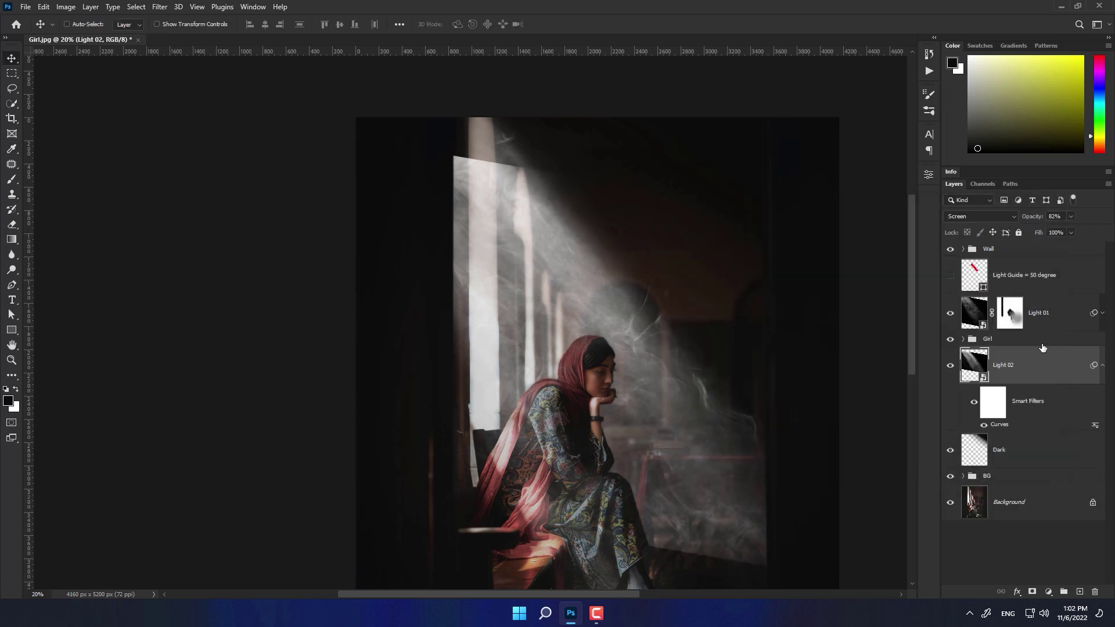
{"action": "left_click", "coordinate": [1103, 366]}
Add a mask to Light 02 and paint out the beam at the window top, left edge and girl.
{"action": "left_click", "coordinate": [1033, 592]}
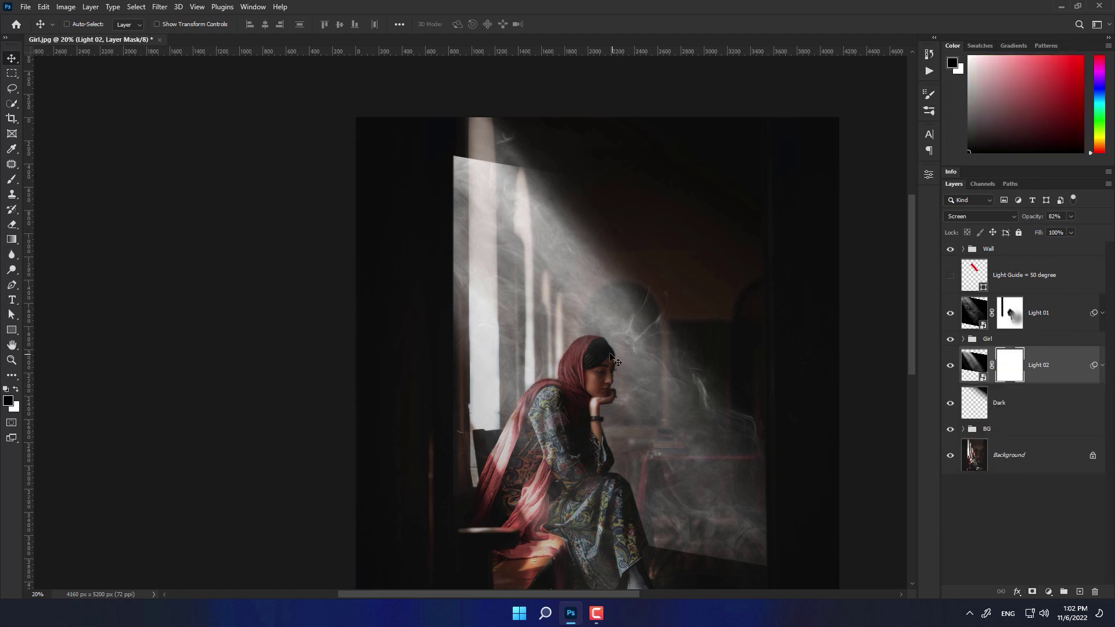
{"action": "key", "text": "b"}
{"action": "scroll", "coordinate": [505, 165], "scroll_direction": "up", "scroll_amount": 1}
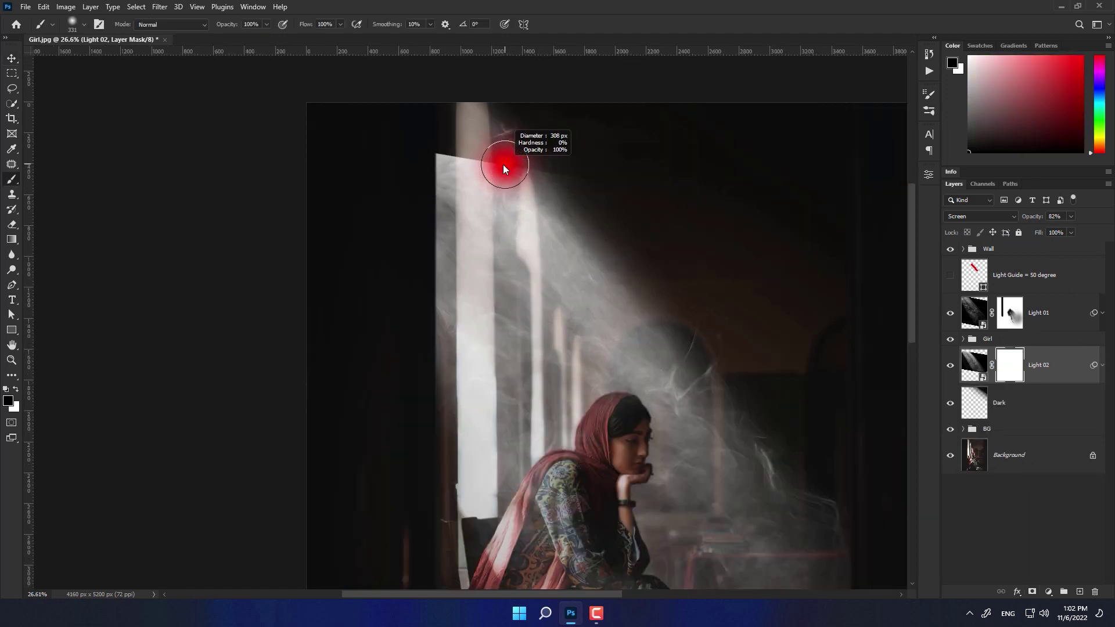
{"action": "mouse_move", "coordinate": [502, 174]}
{"action": "left_mouse_down"}
{"action": "mouse_move", "coordinate": [514, 293]}
{"action": "mouse_move", "coordinate": [514, 280]}
{"action": "left_mouse_up"}
{"action": "left_click_drag", "start_coordinate": [512, 468], "coordinate": [511, 302]}
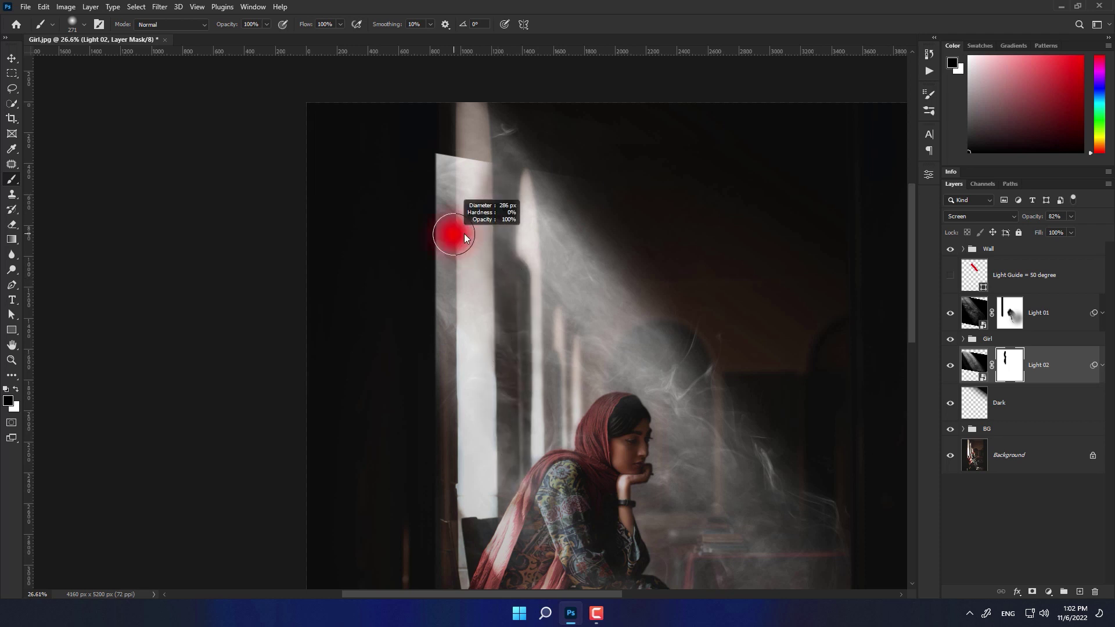
{"action": "left_click_drag", "start_coordinate": [463, 182], "coordinate": [448, 400]}
Draw a gradient on Light 02's mask to fade the glow at the bottom of the image.
{"action": "scroll", "coordinate": [448, 401], "scroll_direction": "down", "scroll_amount": 2}
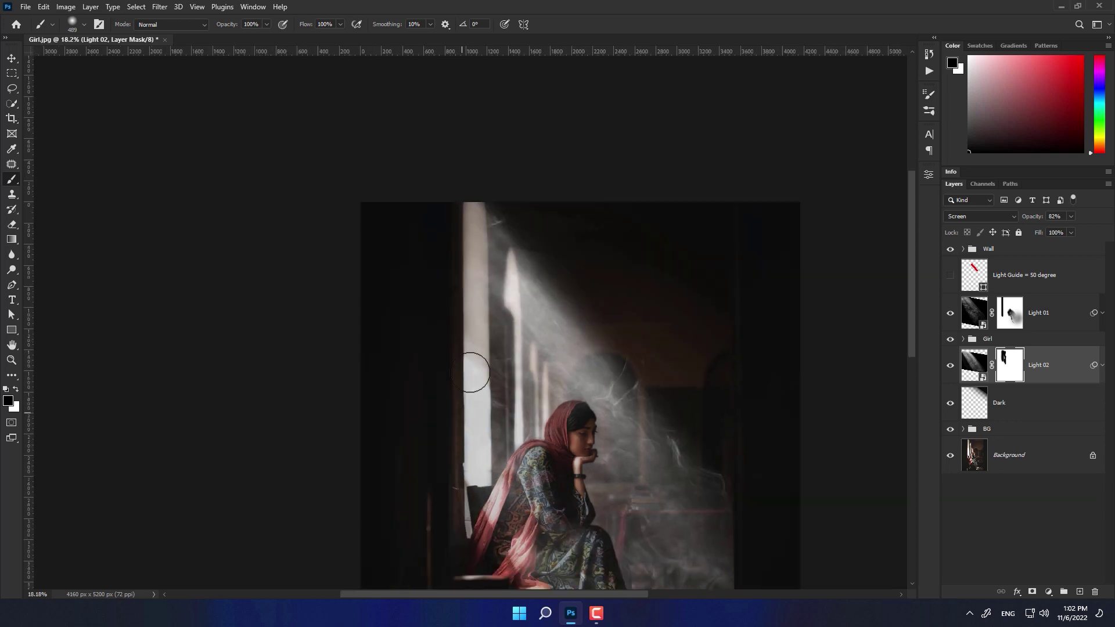
{"action": "scroll", "coordinate": [473, 374], "scroll_direction": "down", "scroll_amount": 1}
{"action": "scroll", "coordinate": [560, 193], "scroll_direction": "up", "scroll_amount": 4}
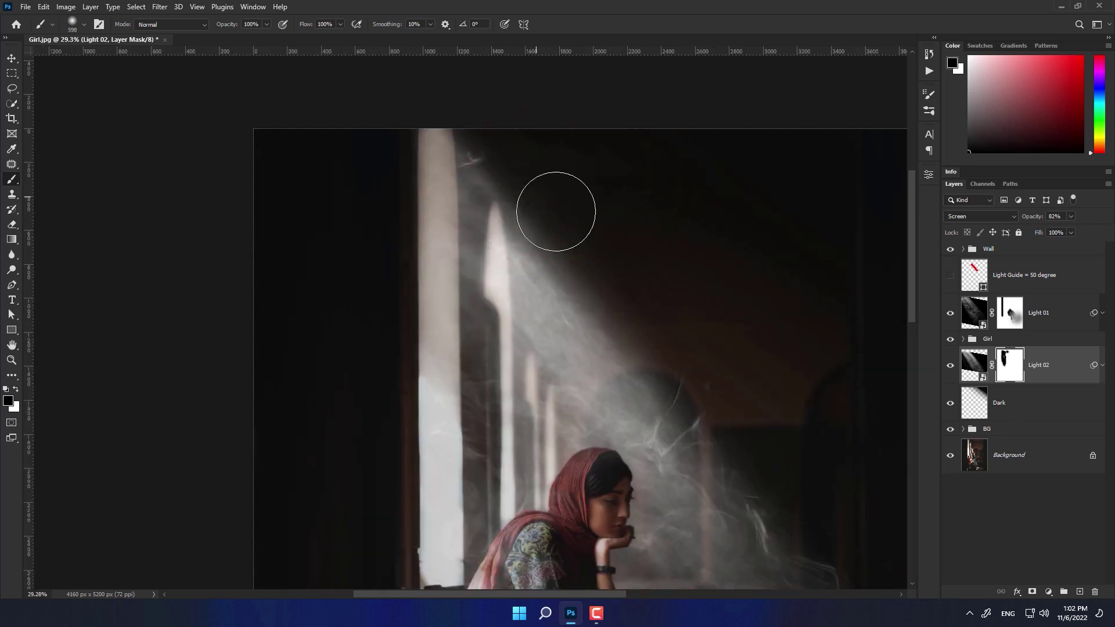
{"action": "scroll", "coordinate": [683, 240], "scroll_direction": "down", "scroll_amount": 3}
{"action": "left_click_drag", "start_coordinate": [701, 355], "coordinate": [642, 243]}
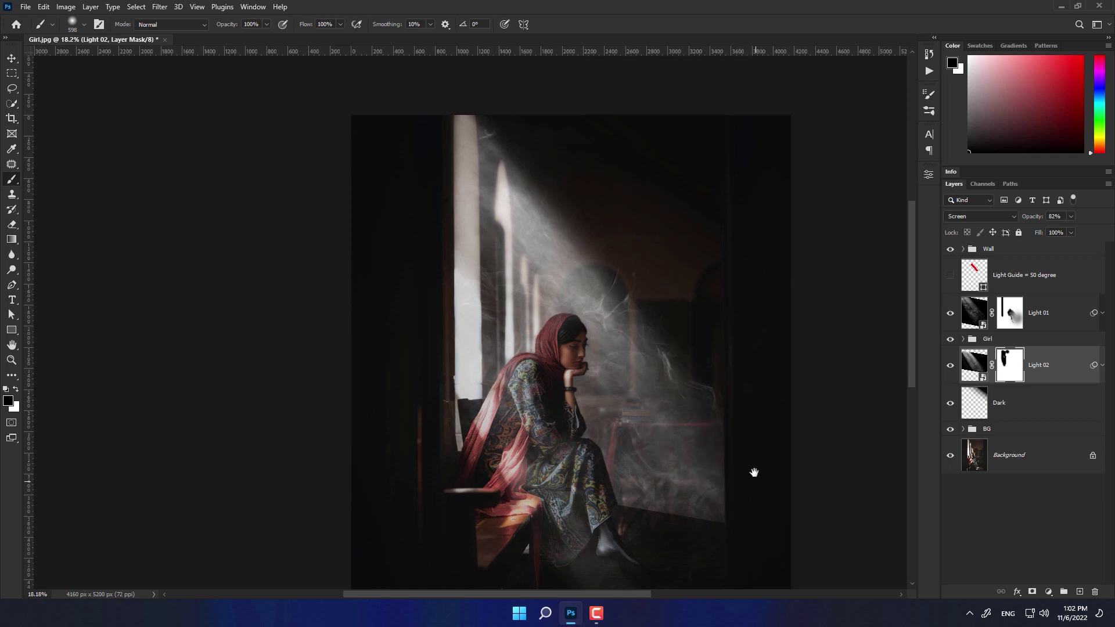
{"action": "left_click_drag", "start_coordinate": [752, 473], "coordinate": [706, 399]}
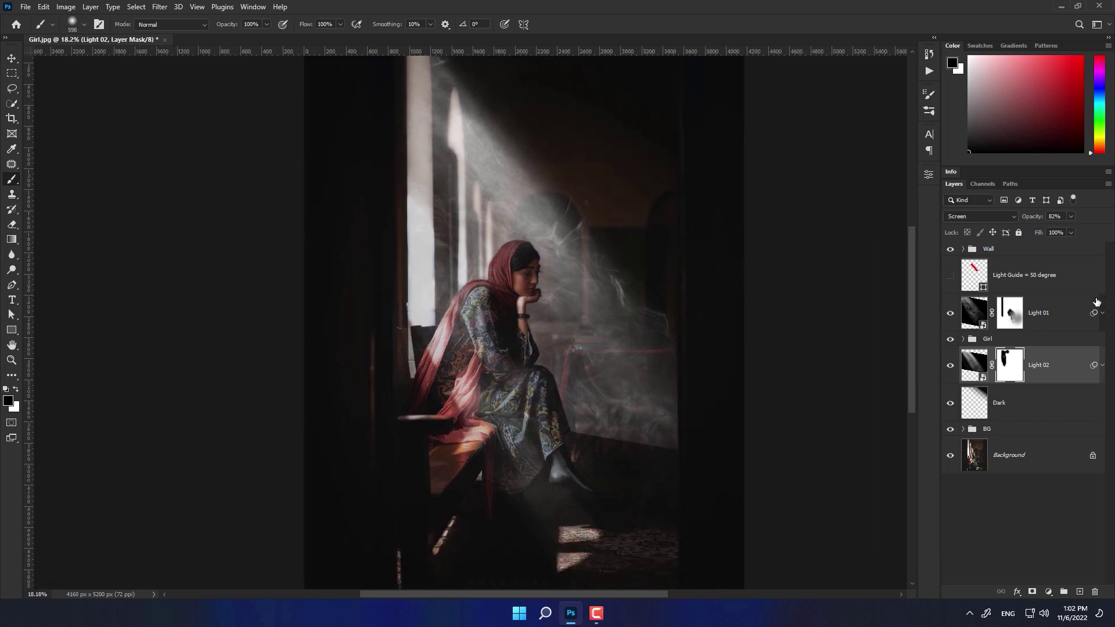
{"action": "left_click", "coordinate": [11, 239]}
{"action": "left_click_drag", "start_coordinate": [633, 433], "coordinate": [634, 434]}
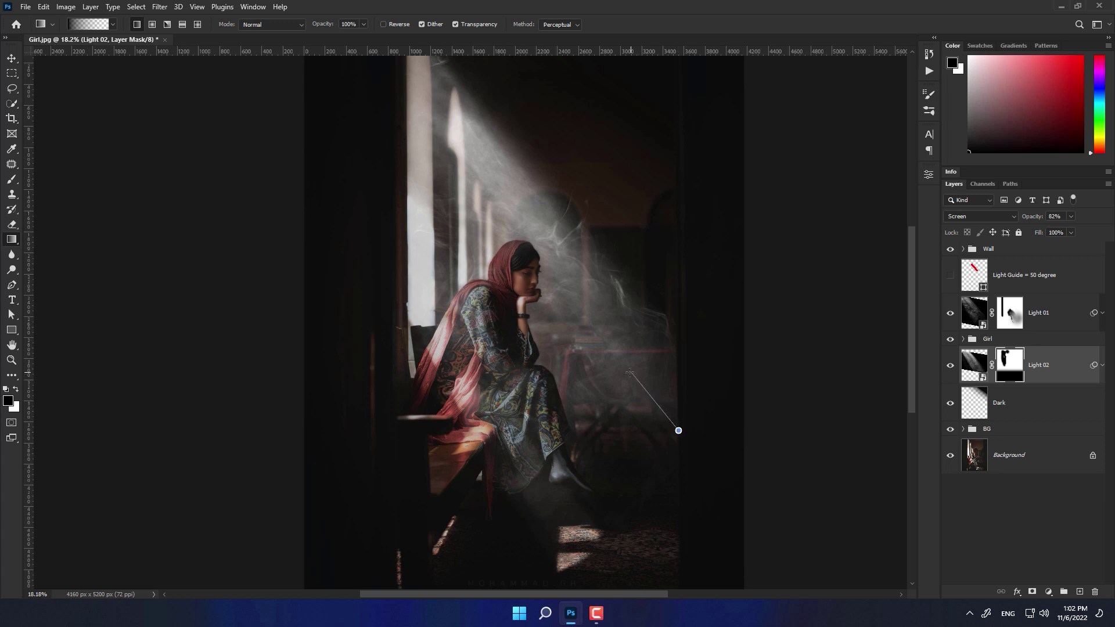
Toggle Light 02 to compare the glow and hide the Light 01 layer.
{"action": "scroll", "coordinate": [621, 378], "scroll_direction": "up", "scroll_amount": 3}
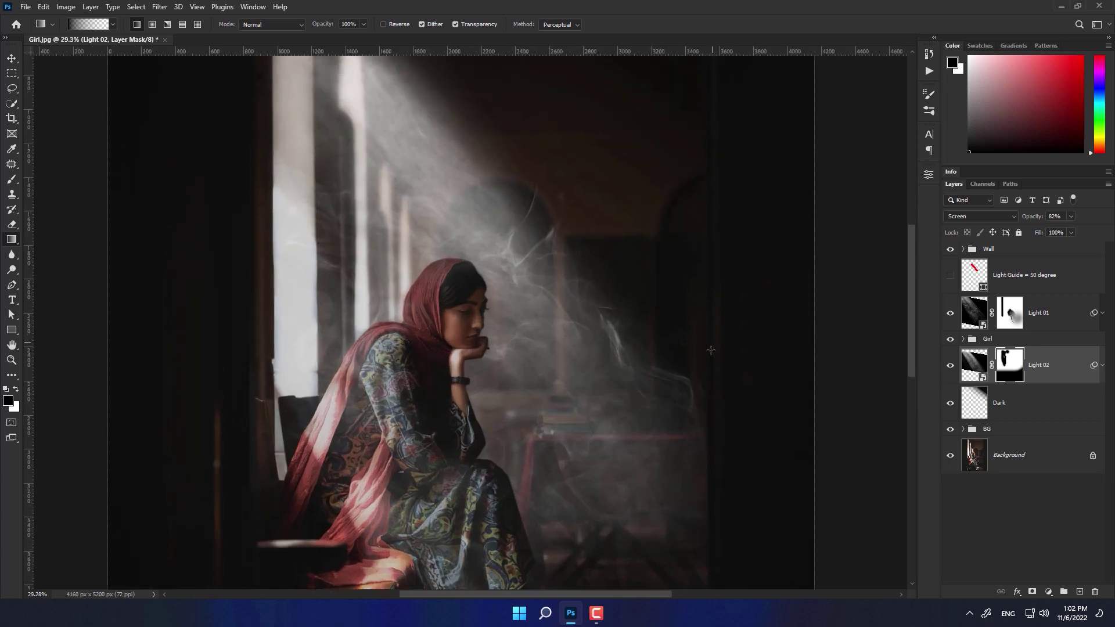
{"action": "left_click", "coordinate": [950, 366]}
{"action": "left_click", "coordinate": [951, 317]}
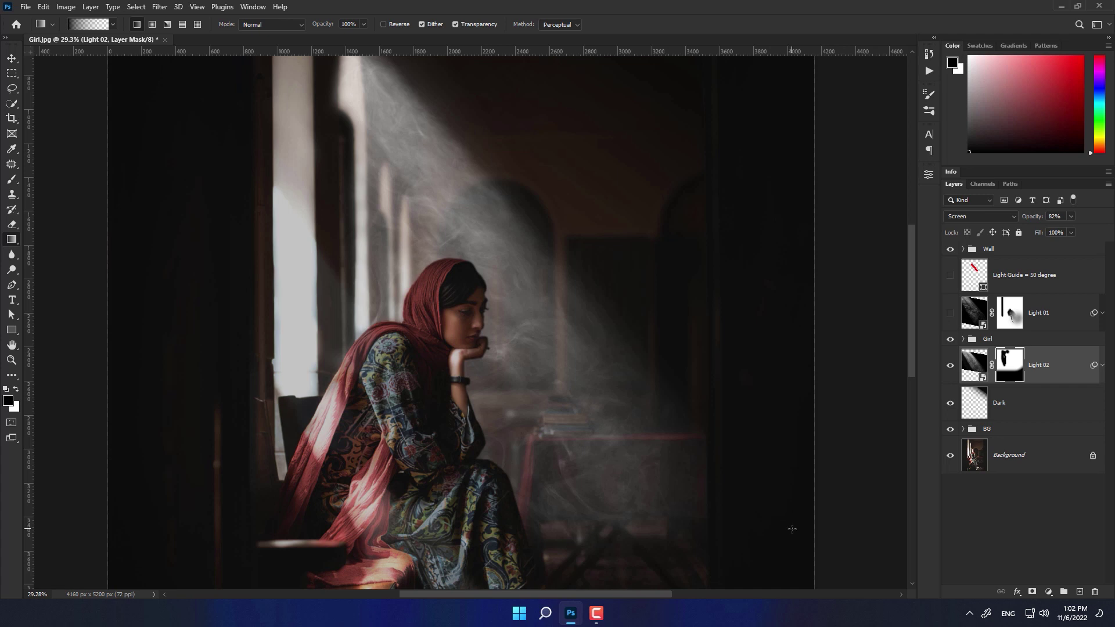
{"action": "scroll", "coordinate": [685, 459], "scroll_direction": "up", "scroll_amount": 3}
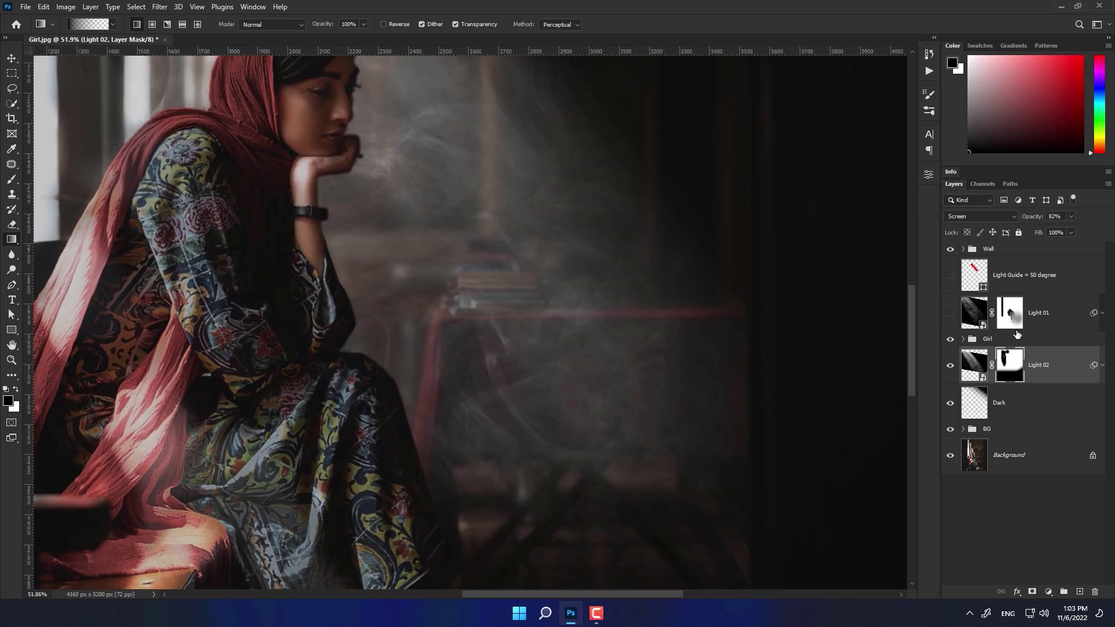
Paint black on the Light 02 mask to hide the glow over the table top and edge.
{"action": "key", "text": "b"}
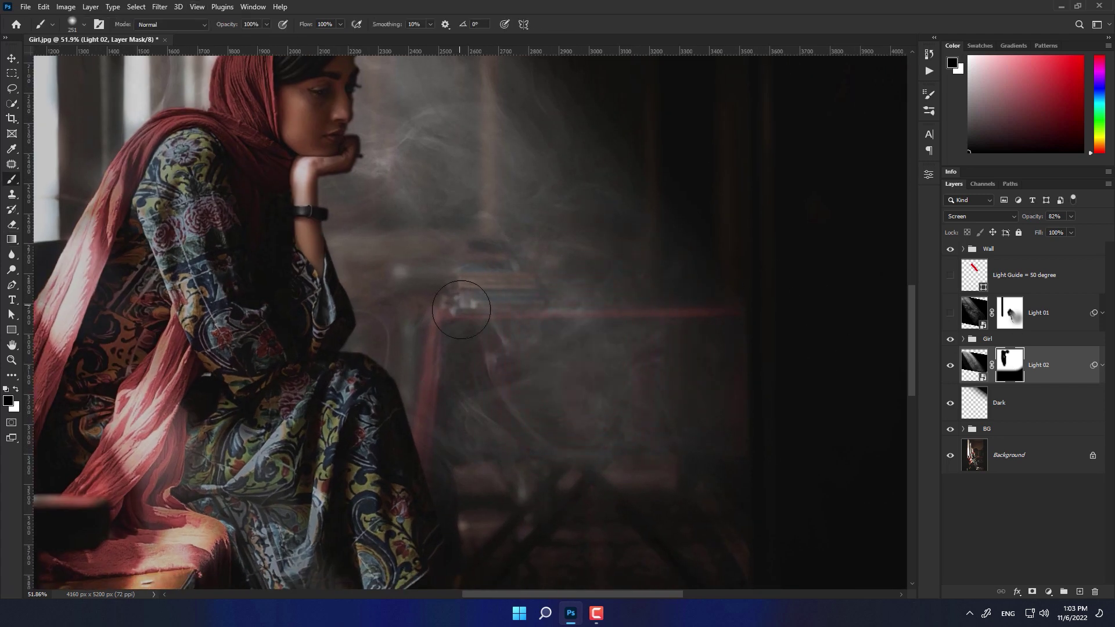
{"action": "mouse_move", "coordinate": [739, 326]}
{"action": "left_mouse_down"}
{"action": "mouse_move", "coordinate": [458, 328]}
{"action": "mouse_move", "coordinate": [461, 364]}
{"action": "mouse_move", "coordinate": [737, 339]}
{"action": "mouse_move", "coordinate": [495, 390]}
{"action": "mouse_move", "coordinate": [453, 428]}
{"action": "mouse_move", "coordinate": [480, 443]}
{"action": "mouse_move", "coordinate": [653, 400]}
{"action": "mouse_move", "coordinate": [656, 430]}
{"action": "mouse_move", "coordinate": [723, 388]}
{"action": "left_mouse_up"}
{"action": "mouse_move", "coordinate": [522, 317]}
{"action": "left_mouse_down"}
{"action": "mouse_move", "coordinate": [522, 261]}
{"action": "mouse_move", "coordinate": [563, 323]}
{"action": "mouse_move", "coordinate": [540, 315]}
{"action": "mouse_move", "coordinate": [498, 262]}
{"action": "mouse_move", "coordinate": [507, 319]}
{"action": "mouse_move", "coordinate": [537, 321]}
{"action": "left_mouse_up"}
{"action": "type", "text": "44"}
{"action": "scroll", "coordinate": [547, 298], "scroll_direction": "up", "scroll_amount": 2}
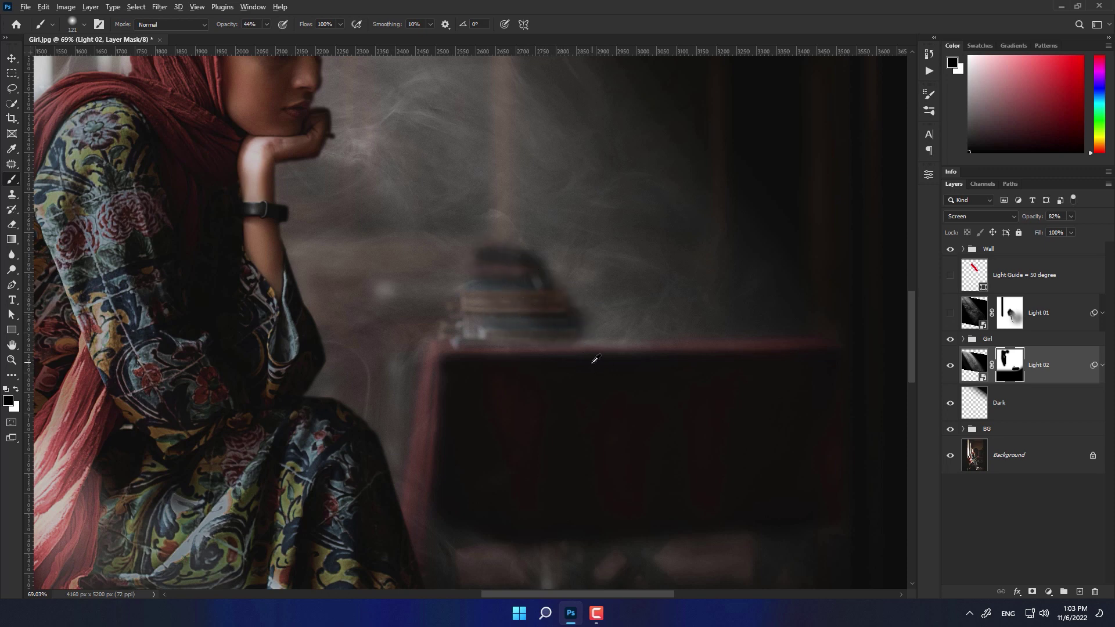
{"action": "scroll", "coordinate": [595, 358], "scroll_direction": "down", "scroll_amount": 3}
{"action": "scroll", "coordinate": [655, 373], "scroll_direction": "up", "scroll_amount": 1}
{"action": "scroll", "coordinate": [575, 341], "scroll_direction": "up", "scroll_amount": 1}
{"action": "scroll", "coordinate": [579, 336], "scroll_direction": "up", "scroll_amount": 1}
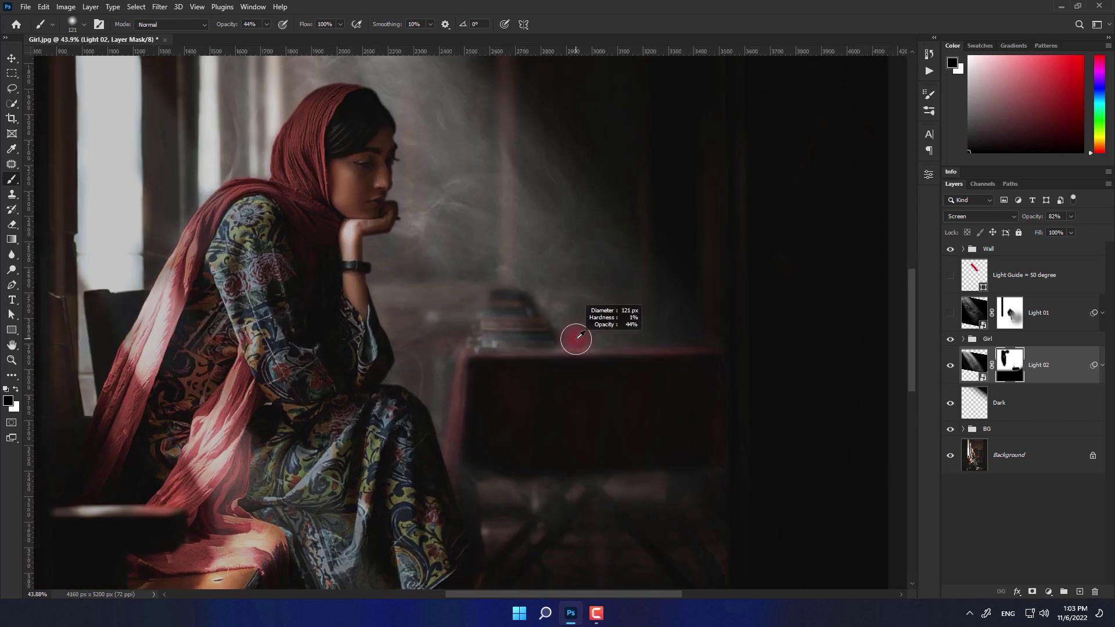
{"action": "left_click_drag", "start_coordinate": [575, 339], "coordinate": [567, 338]}
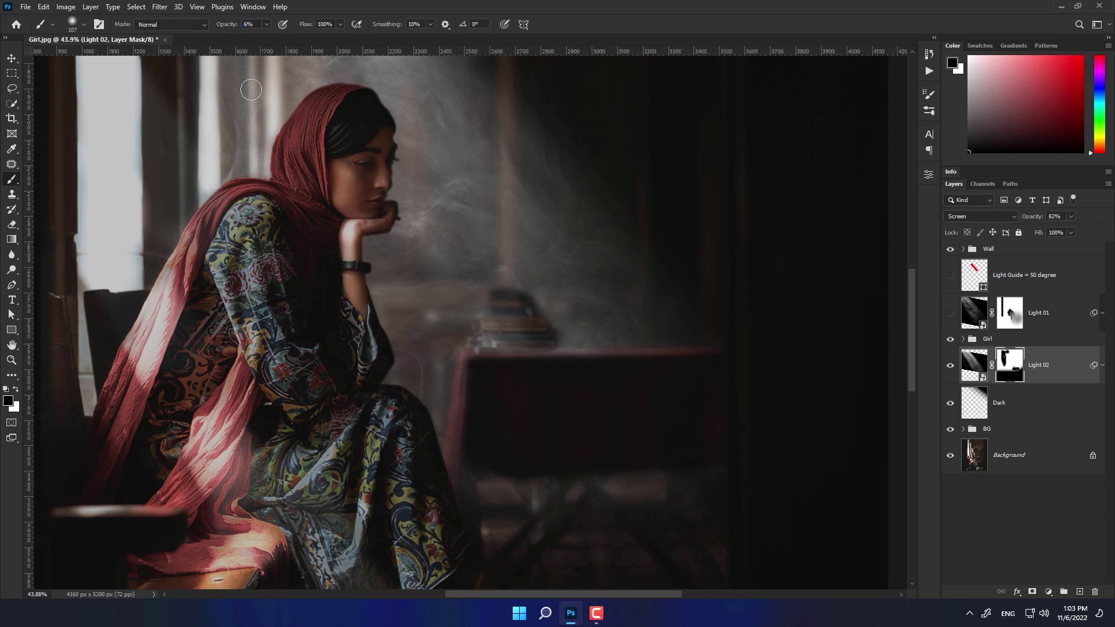
{"action": "key", "text": "bracketright"}
{"action": "key", "text": "bracketright"}
{"action": "key", "text": "bracketright"}
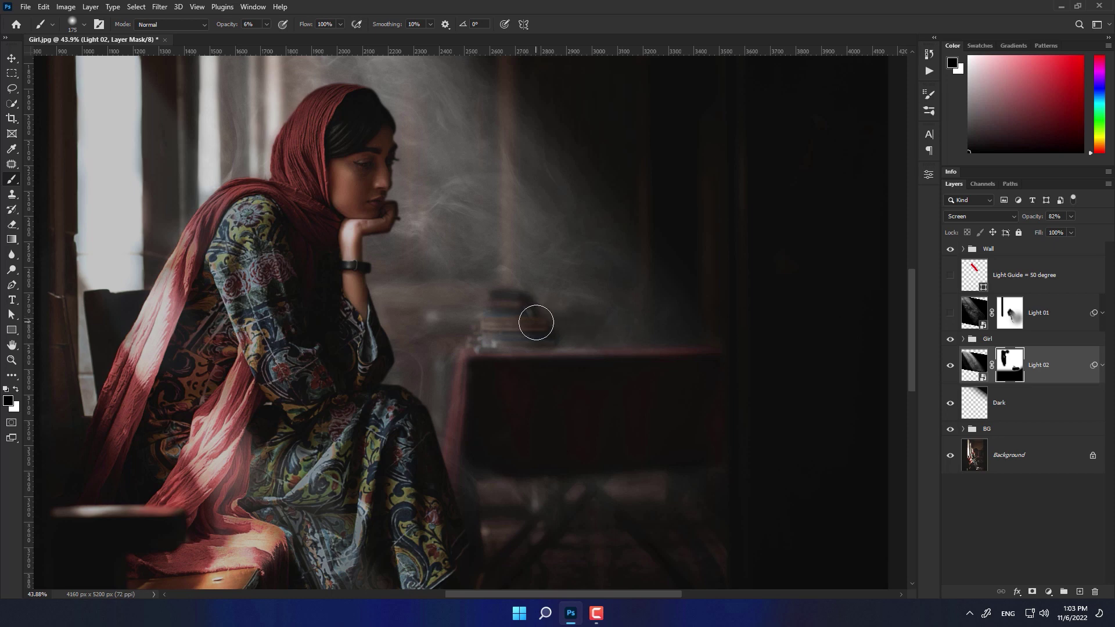
{"action": "scroll", "coordinate": [612, 369], "scroll_direction": "down", "scroll_amount": 2}
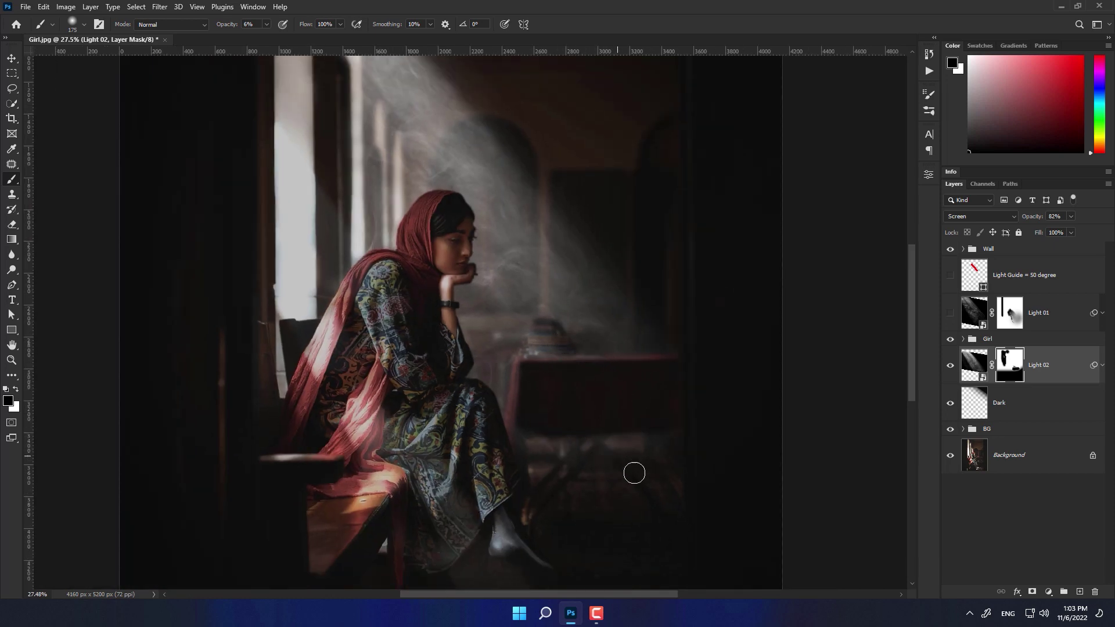
{"action": "scroll", "coordinate": [634, 473], "scroll_direction": "down", "scroll_amount": 1}
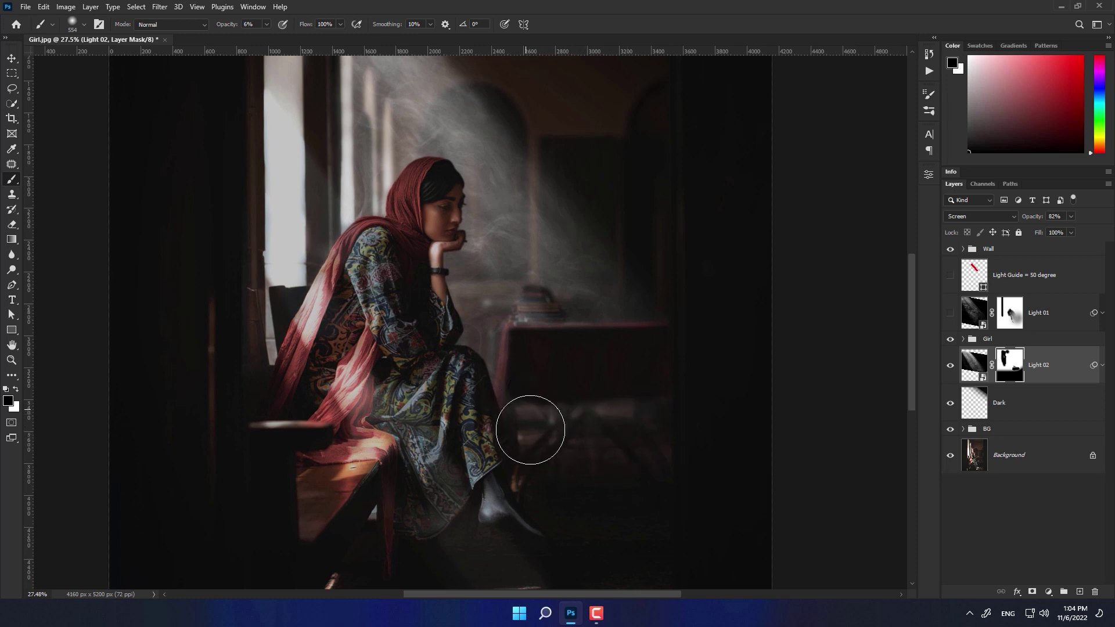
Show Light 01 again, set Light 02 to 63% opacity, and select the Dark layer.
{"action": "left_click", "coordinate": [1017, 377], "text": "alt"}
{"action": "scroll", "coordinate": [656, 371], "scroll_direction": "down", "scroll_amount": 2, "text": "alt"}
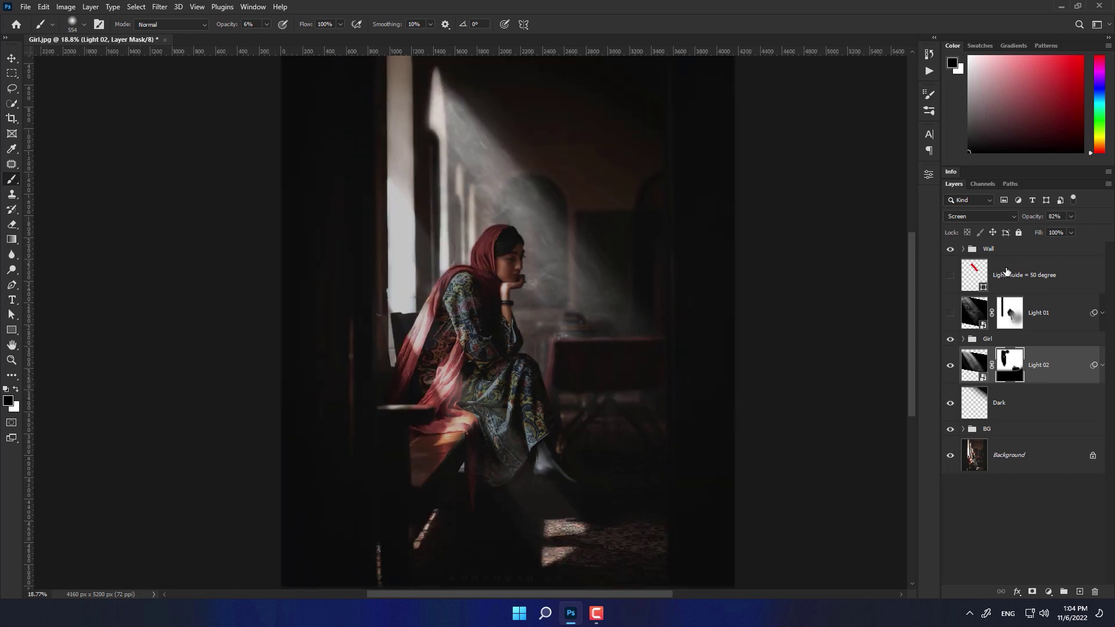
{"action": "left_click", "coordinate": [950, 314]}
{"action": "left_click", "coordinate": [1006, 364], "text": "shift"}
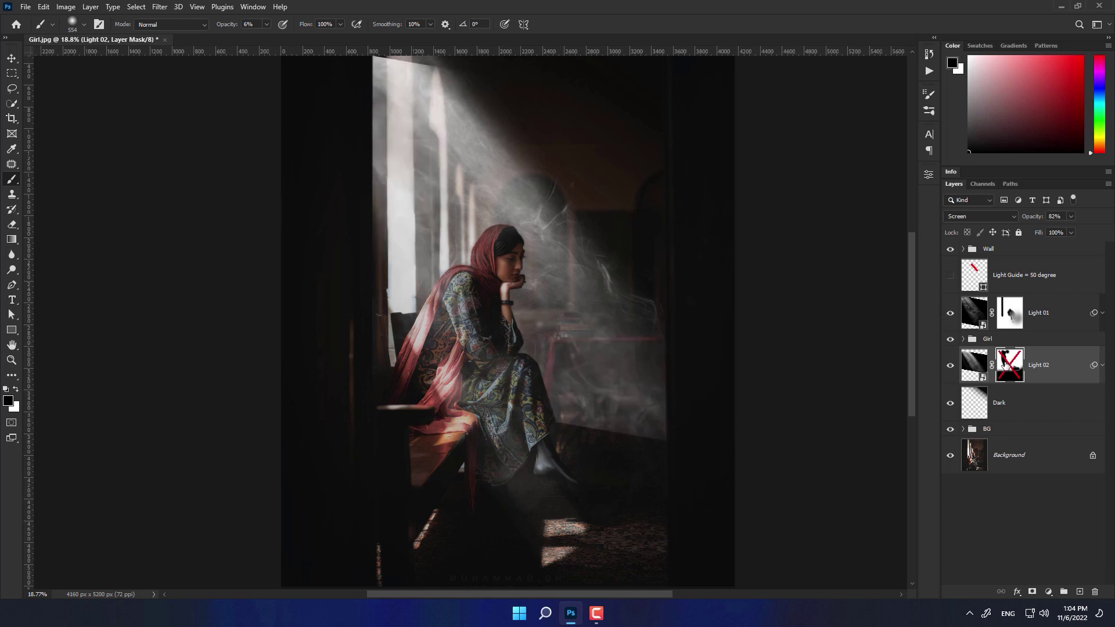
{"action": "scroll", "coordinate": [687, 248], "scroll_direction": "down", "scroll_amount": 1, "text": "alt"}
{"action": "left_click", "coordinate": [975, 364]}
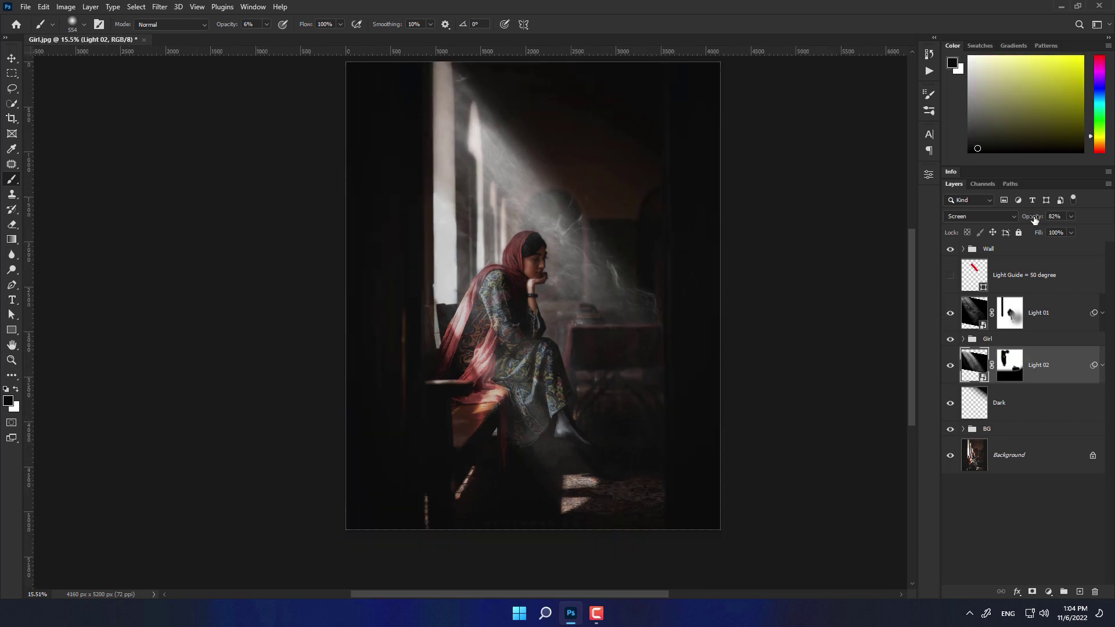
{"action": "left_click_drag", "start_coordinate": [1035, 223], "coordinate": [1026, 222]}
{"action": "scroll", "coordinate": [659, 299], "scroll_direction": "up", "scroll_amount": 2, "text": "alt"}
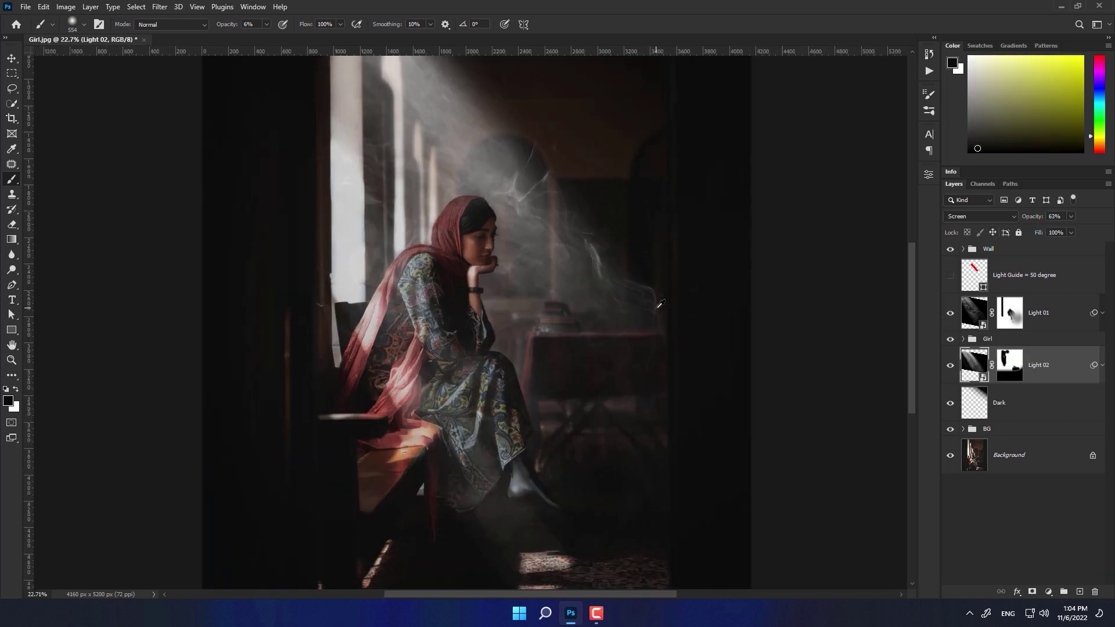
{"action": "scroll", "coordinate": [628, 284], "scroll_direction": "up", "scroll_amount": 1, "text": "alt"}
{"action": "scroll", "coordinate": [628, 278], "scroll_direction": "down", "scroll_amount": 1, "text": "alt"}
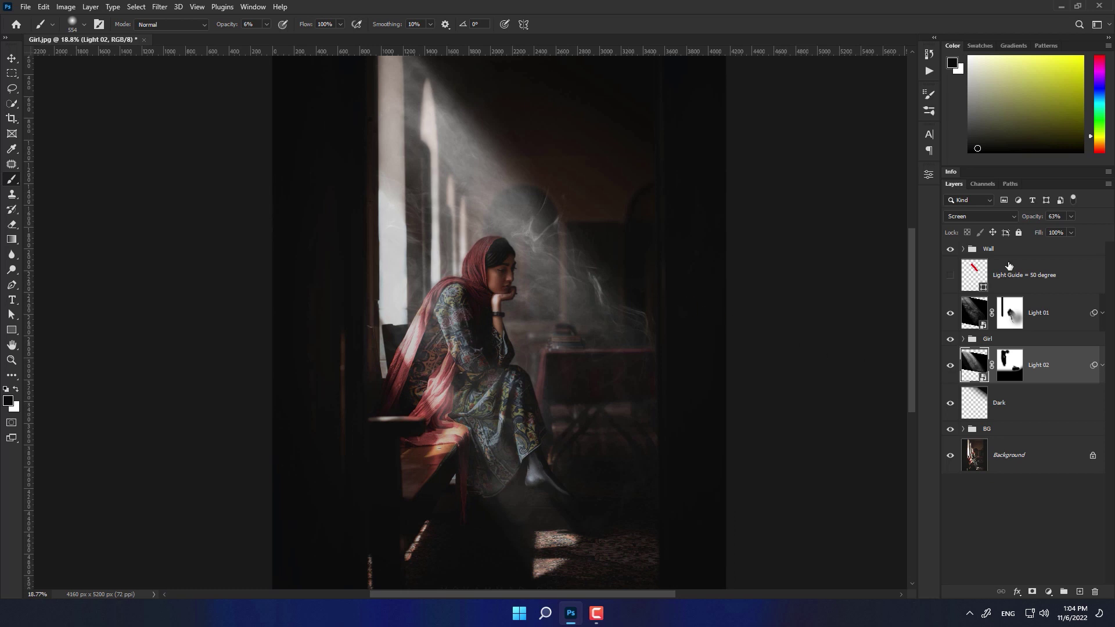
{"action": "left_click", "coordinate": [1056, 400]}
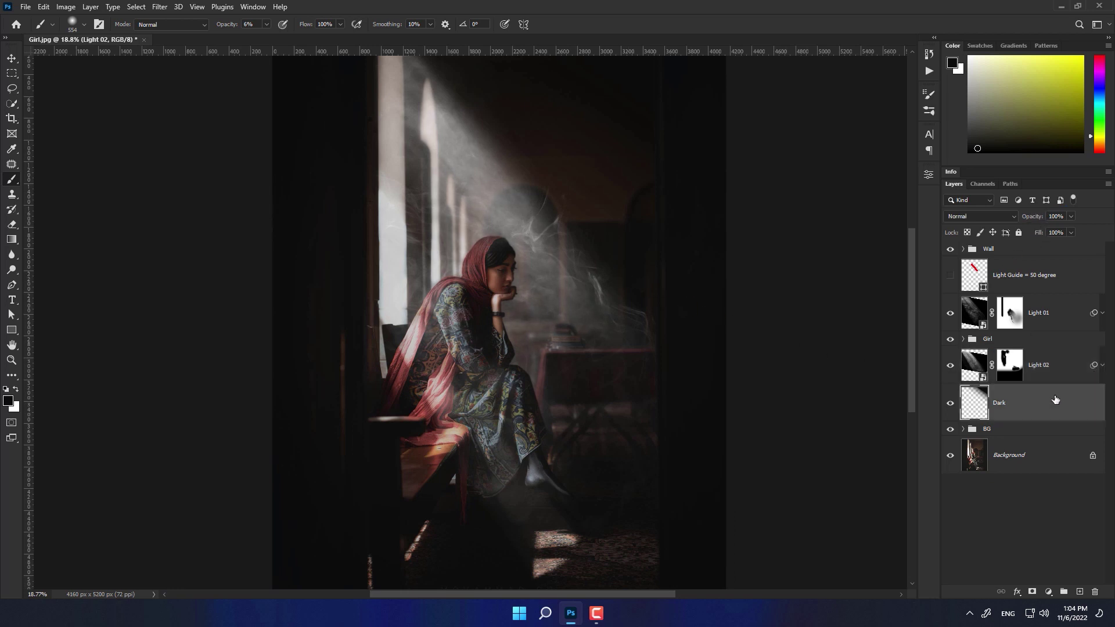
{"action": "left_click", "coordinate": [26, 7]}
Place the Light 03 image, show the red light guide, and hide Light 01 and Light 02.
{"action": "left_click", "coordinate": [77, 226]}
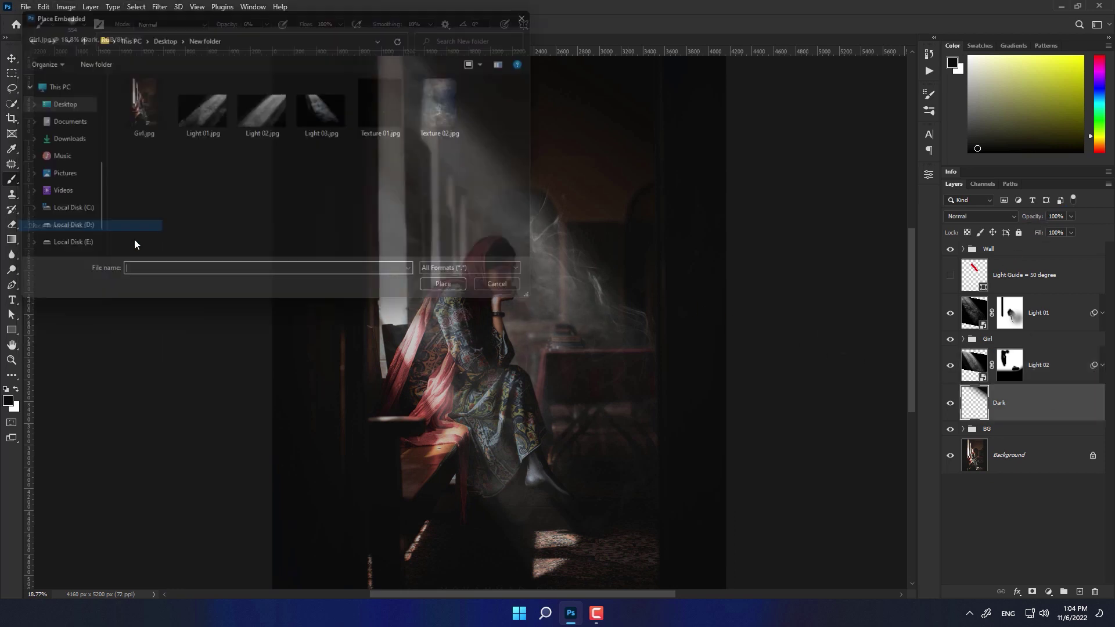
{"action": "double_click", "coordinate": [329, 99]}
{"action": "left_click", "coordinate": [949, 276]}
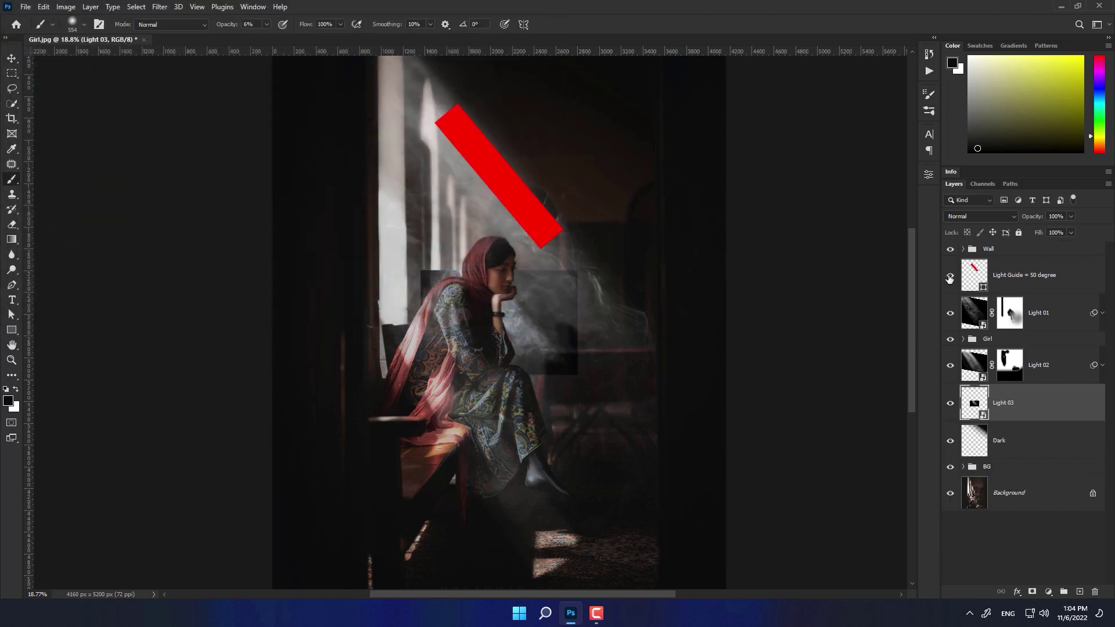
{"action": "left_click", "coordinate": [949, 365]}
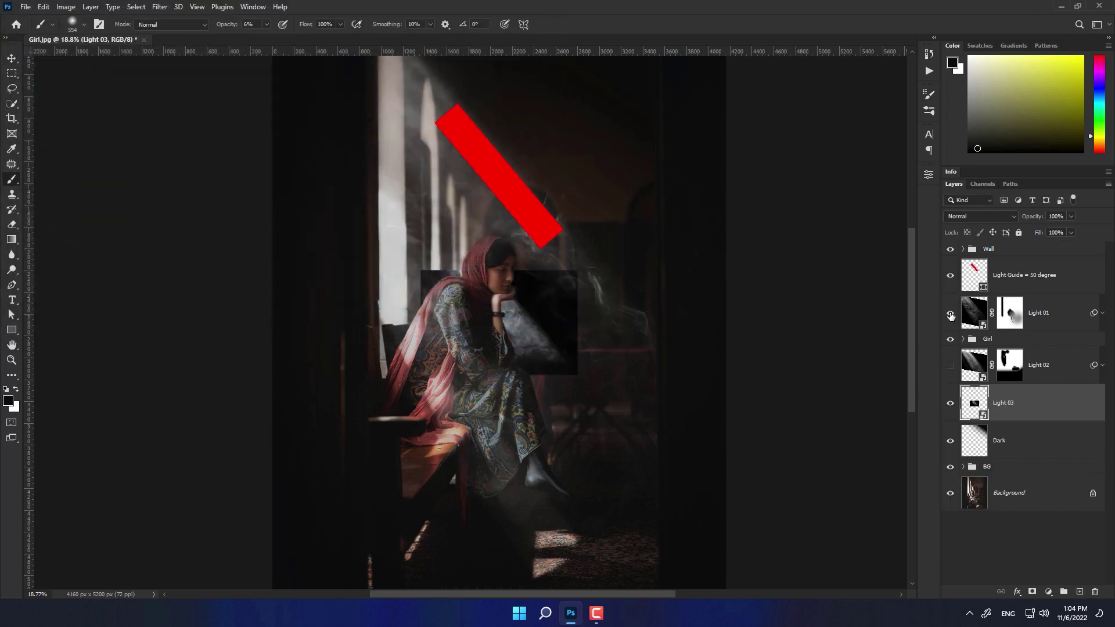
{"action": "left_click", "coordinate": [950, 312]}
Move the Light 03 patch onto the red 50-degree guide and rotate it to match.
{"action": "left_click", "coordinate": [12, 58]}
{"action": "left_click_drag", "start_coordinate": [545, 350], "coordinate": [560, 199]}
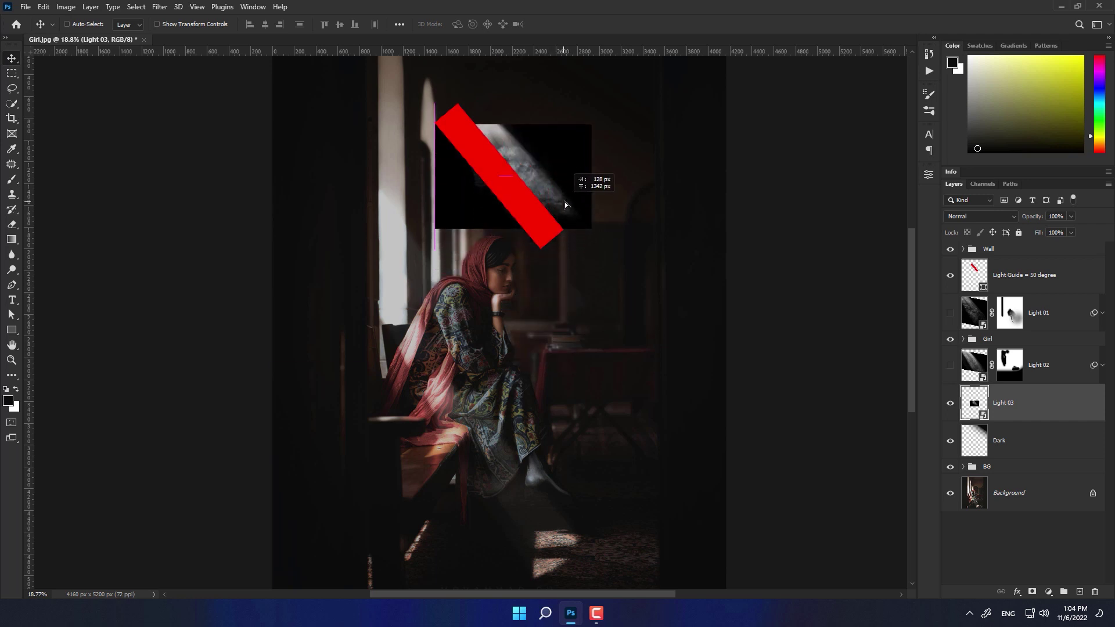
{"action": "scroll", "coordinate": [557, 168], "scroll_direction": "up", "scroll_amount": 5}
{"action": "left_click_drag", "start_coordinate": [525, 151], "coordinate": [514, 156]}
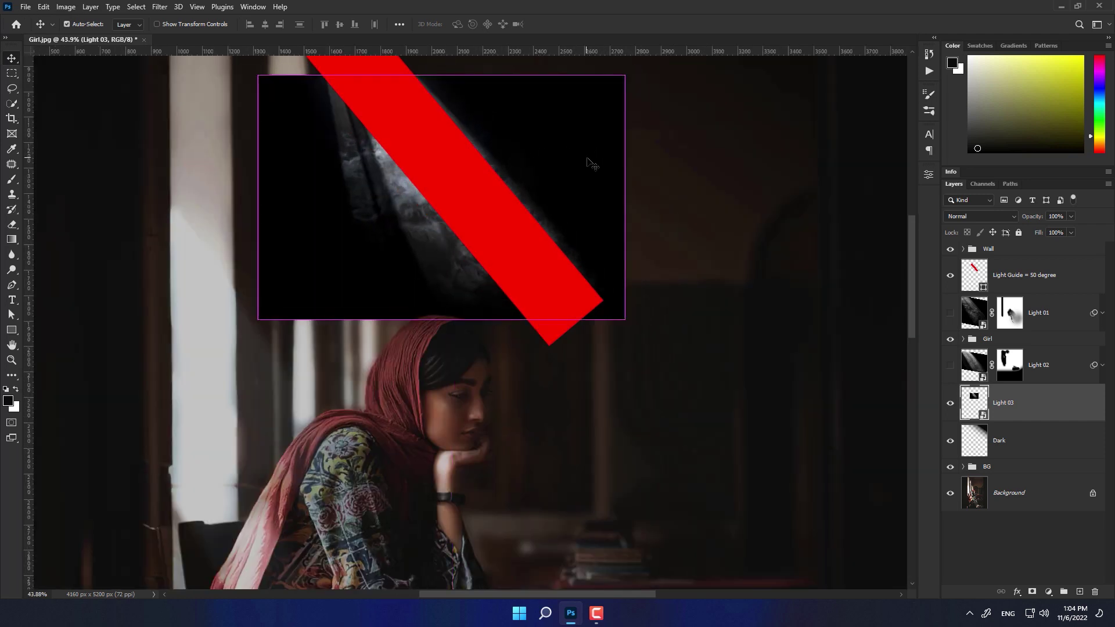
{"action": "key", "text": "ctrl+t"}
{"action": "left_click_drag", "start_coordinate": [653, 332], "coordinate": [679, 326]}
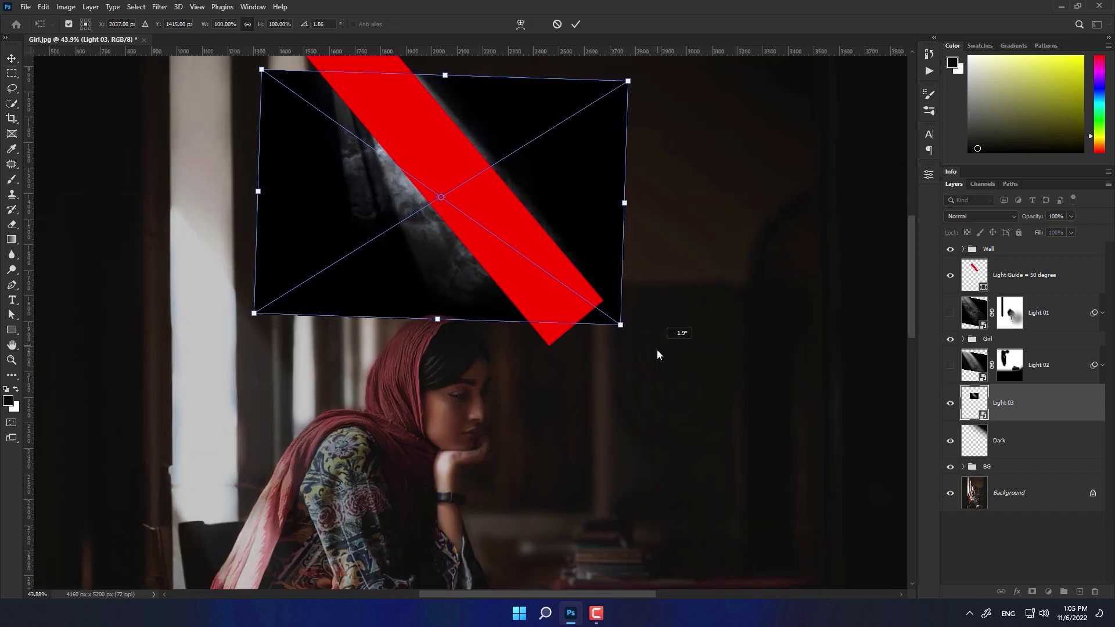
{"action": "left_click_drag", "start_coordinate": [573, 165], "coordinate": [631, 171]}
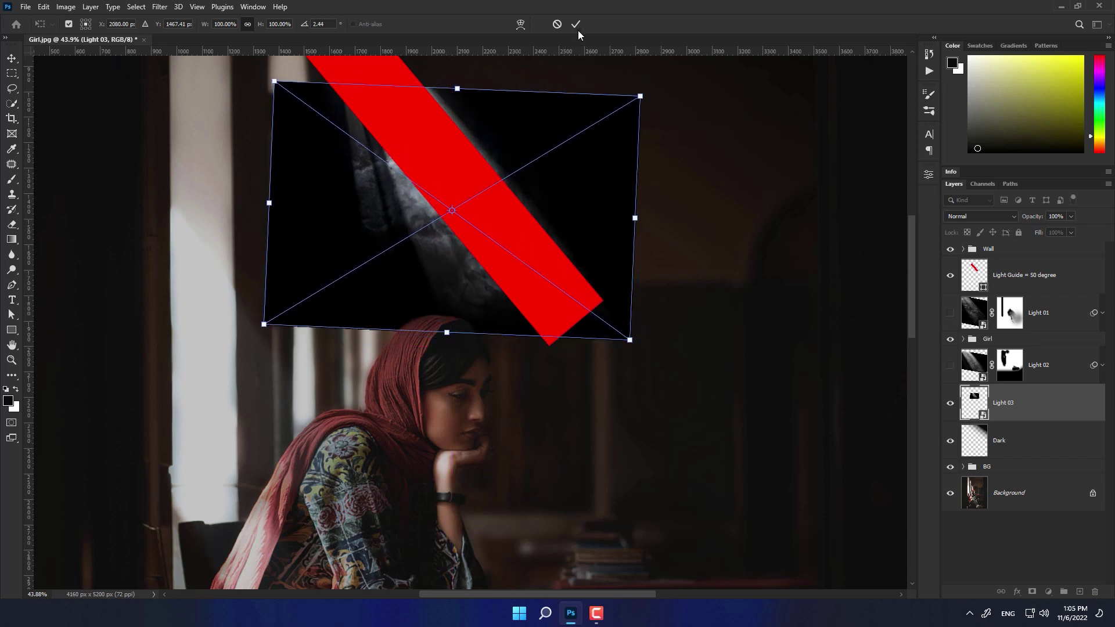
{"action": "left_click", "coordinate": [575, 24]}
{"action": "scroll", "coordinate": [537, 288], "scroll_direction": "down", "scroll_amount": 3}
Hide the light guide and reposition Light 03 up toward the window above the girl.
{"action": "left_click", "coordinate": [950, 274]}
{"action": "key", "text": "ctrl+t"}
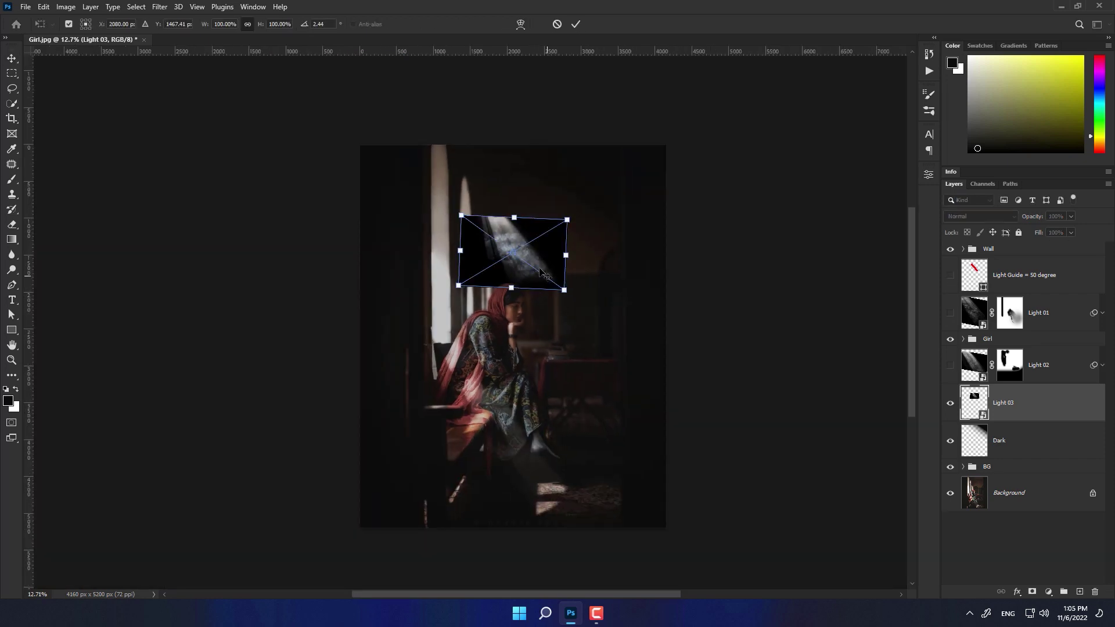
{"action": "scroll", "coordinate": [523, 261], "scroll_direction": "up", "scroll_amount": 3}
{"action": "mouse_move", "coordinate": [494, 238]}
{"action": "left_mouse_down"}
{"action": "mouse_move", "coordinate": [471, 322]}
{"action": "mouse_move", "coordinate": [446, 270]}
{"action": "mouse_move", "coordinate": [469, 288]}
{"action": "mouse_move", "coordinate": [465, 263]}
{"action": "left_mouse_up"}
{"action": "scroll", "coordinate": [446, 270], "scroll_direction": "up", "scroll_amount": 3}
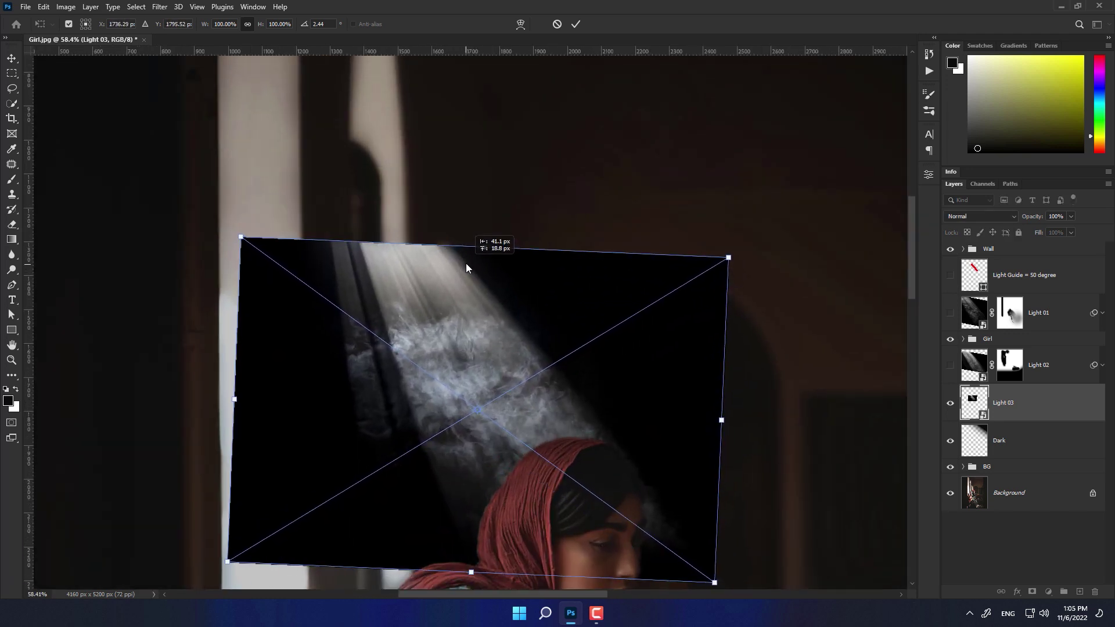
{"action": "left_click_drag", "start_coordinate": [479, 412], "coordinate": [450, 246]}
Set Light 03 to Screen blend mode and enlarge it to about 240%.
{"action": "left_click", "coordinate": [976, 217]}
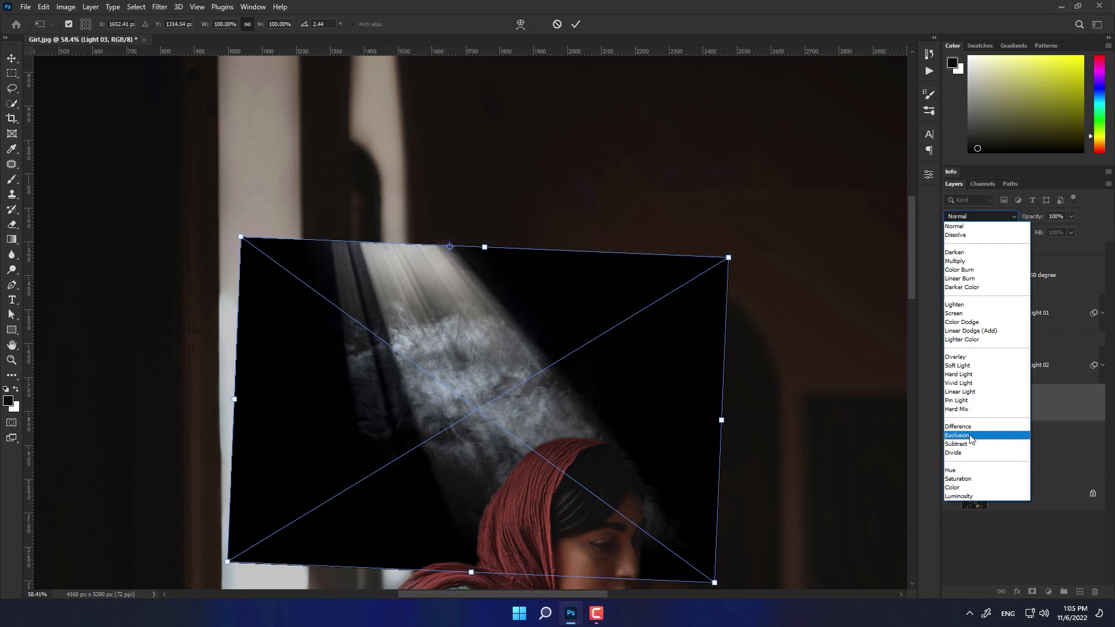
{"action": "left_click", "coordinate": [987, 316]}
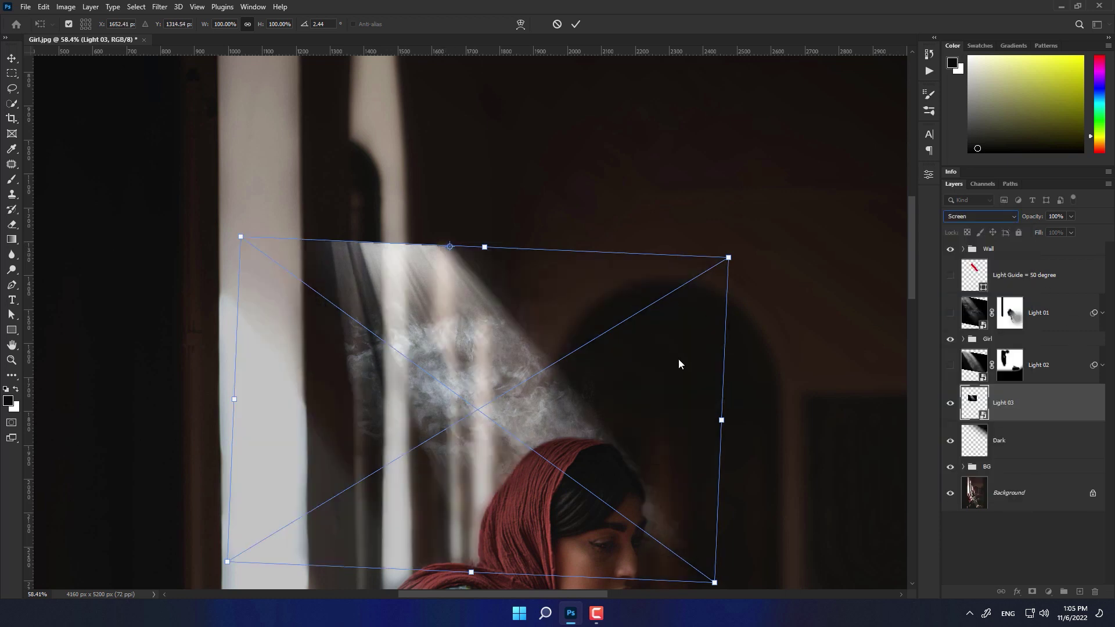
{"action": "left_click_drag", "start_coordinate": [758, 519], "coordinate": [724, 361]}
{"action": "left_click_drag", "start_coordinate": [691, 419], "coordinate": [715, 432]}
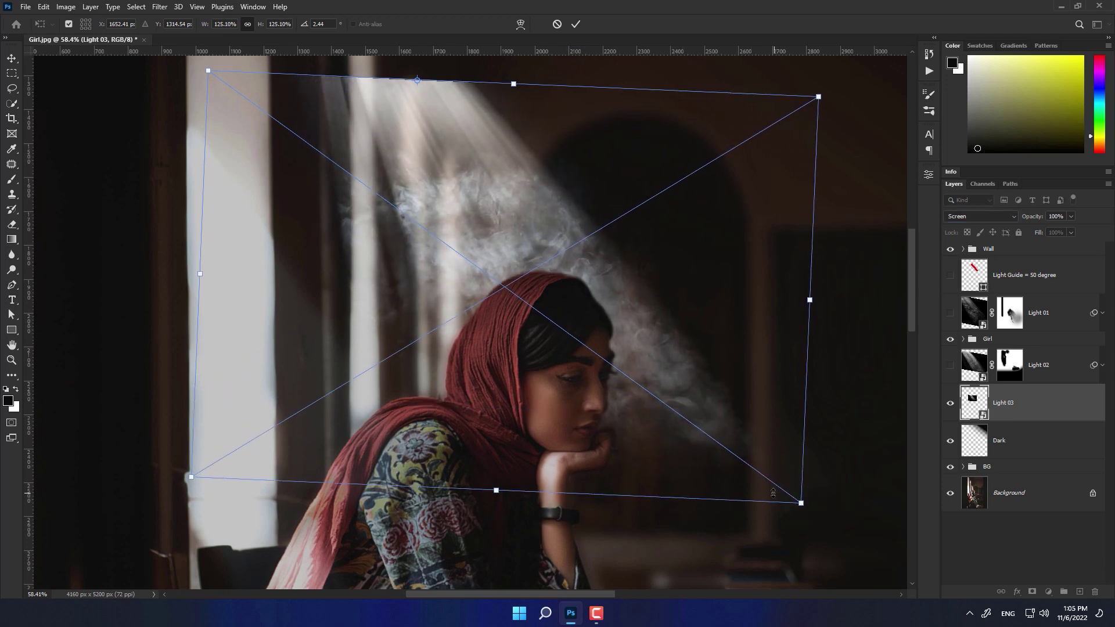
{"action": "scroll", "coordinate": [749, 459], "scroll_direction": "down", "scroll_amount": 4}
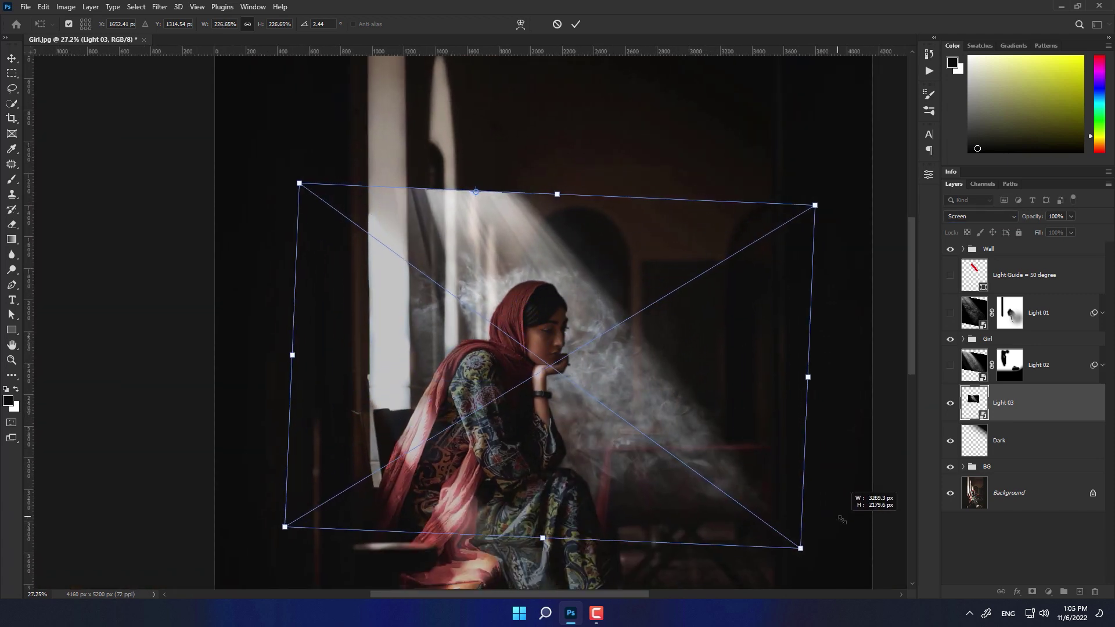
{"action": "left_click_drag", "start_coordinate": [716, 432], "coordinate": [864, 539]}
Align the beam with the window and enlarge it to about 291%, then commit the transform.
{"action": "scroll", "coordinate": [501, 184], "scroll_direction": "up", "scroll_amount": 4}
{"action": "left_click_drag", "start_coordinate": [450, 242], "coordinate": [465, 246]}
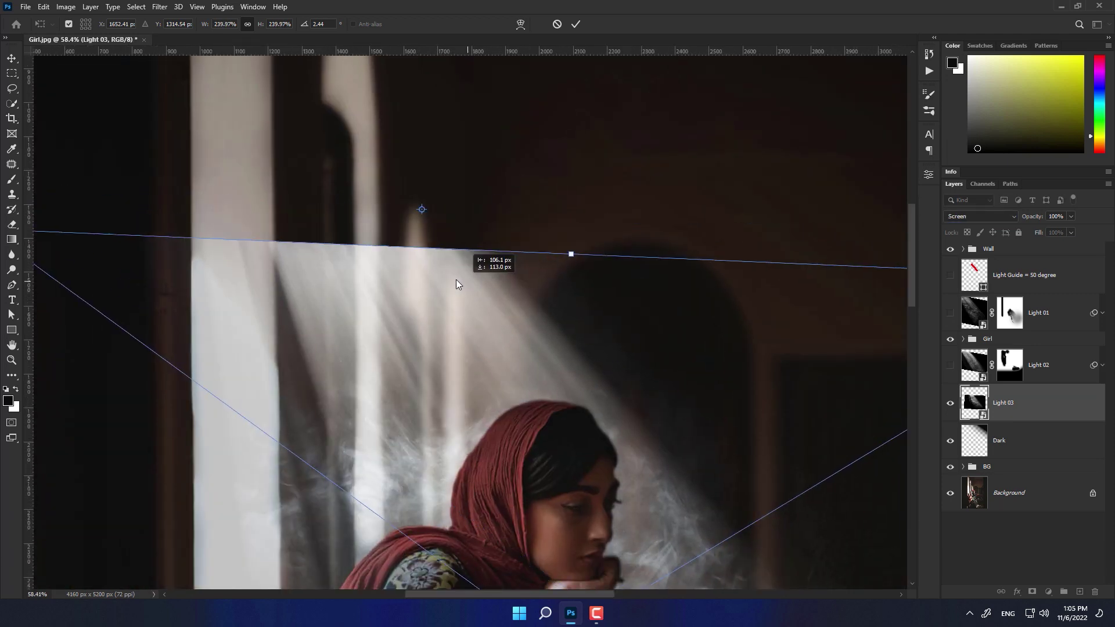
{"action": "scroll", "coordinate": [465, 246], "scroll_direction": "down", "scroll_amount": 5}
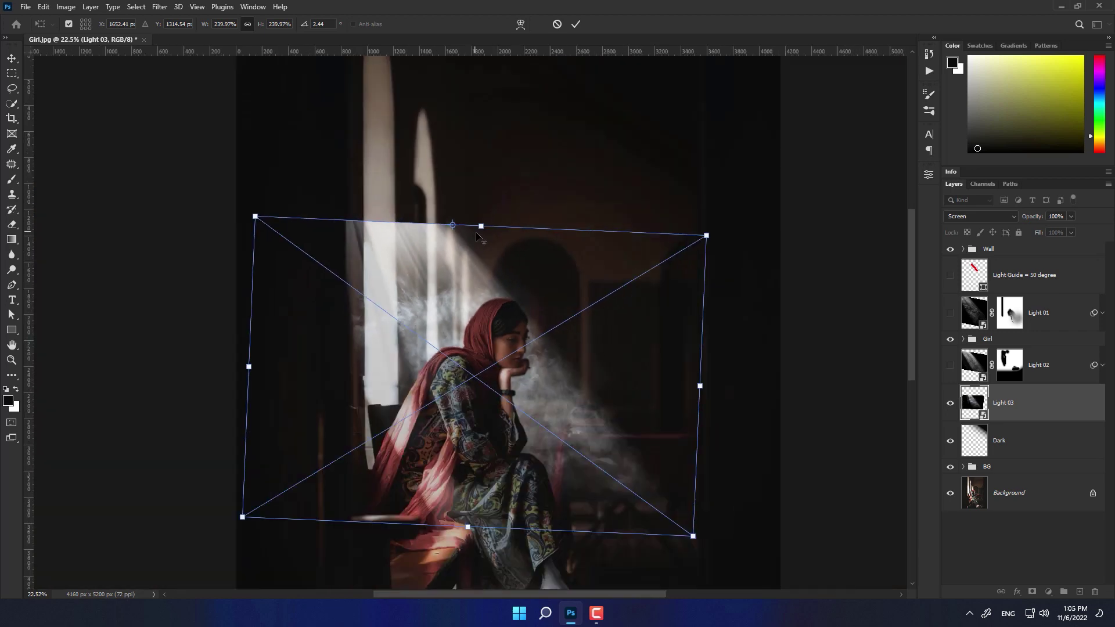
{"action": "left_click_drag", "start_coordinate": [614, 425], "coordinate": [659, 453]}
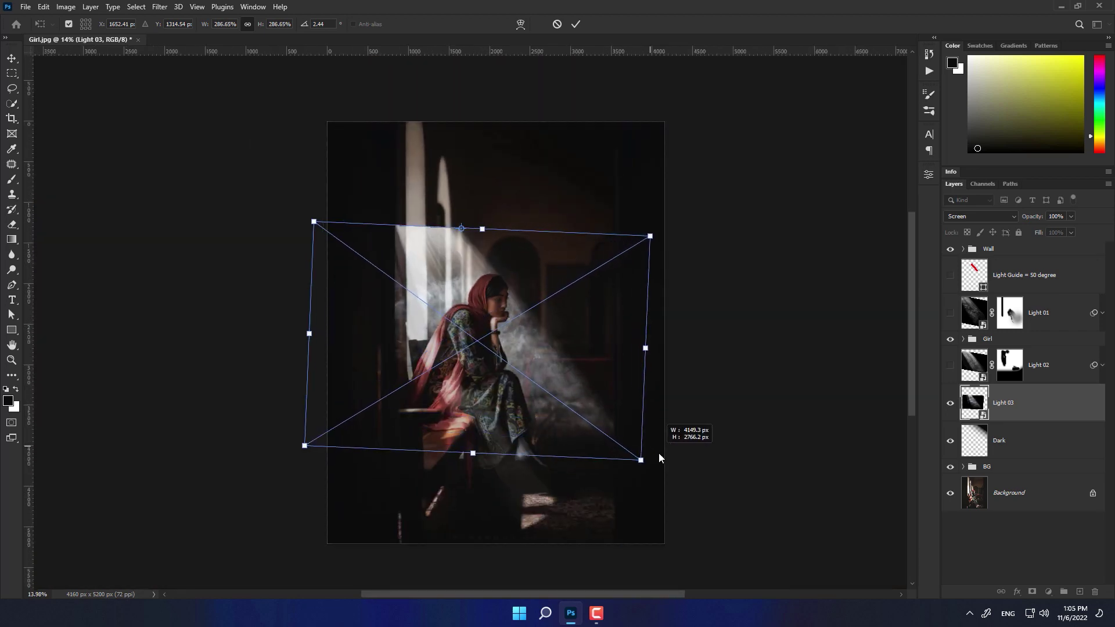
{"action": "scroll", "coordinate": [475, 220], "scroll_direction": "up", "scroll_amount": 2}
{"action": "scroll", "coordinate": [483, 265], "scroll_direction": "up", "scroll_amount": 3}
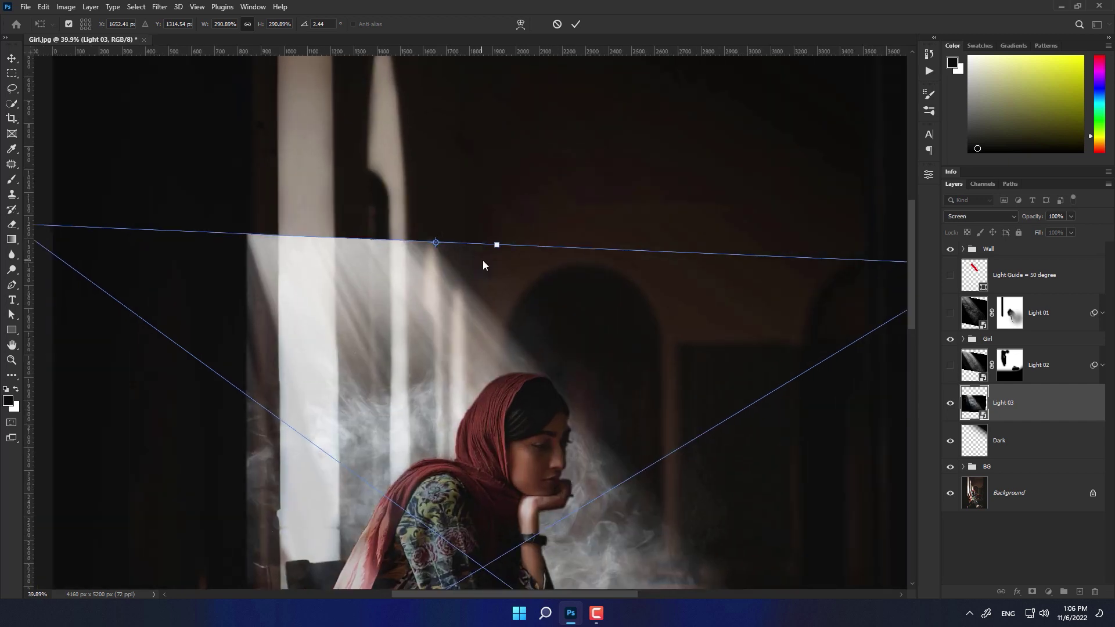
{"action": "left_click", "coordinate": [571, 25]}
{"action": "scroll", "coordinate": [509, 325], "scroll_direction": "down", "scroll_amount": 3}
{"action": "scroll", "coordinate": [510, 325], "scroll_direction": "down", "scroll_amount": 1}
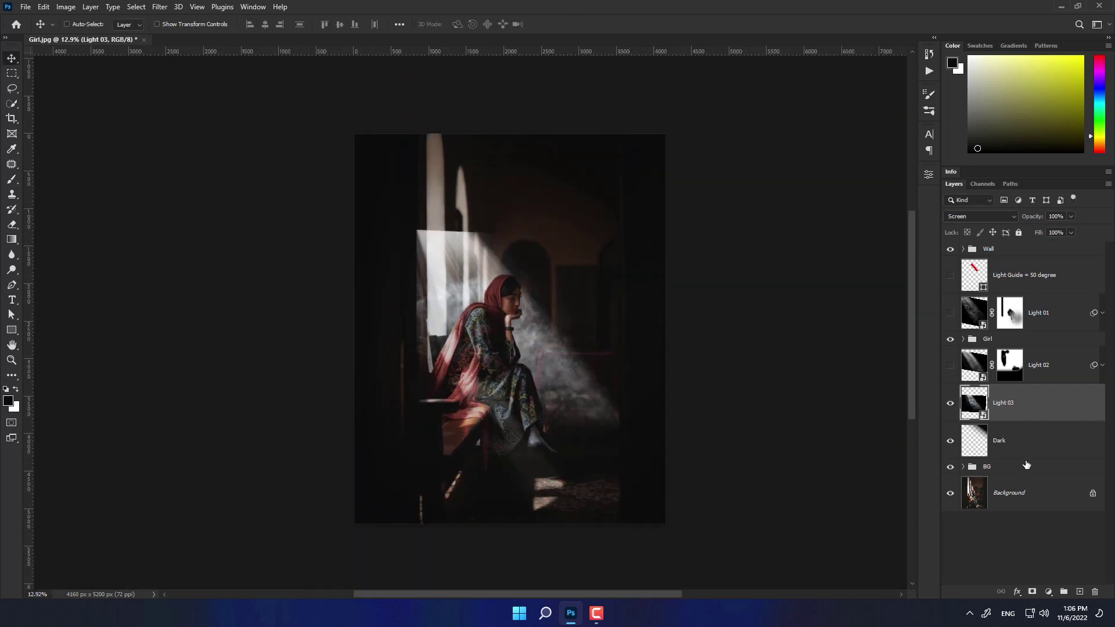
Darken the Light 03 beam with a Curves adjustment pulling the midpoint down.
{"action": "left_click", "coordinate": [65, 6]}
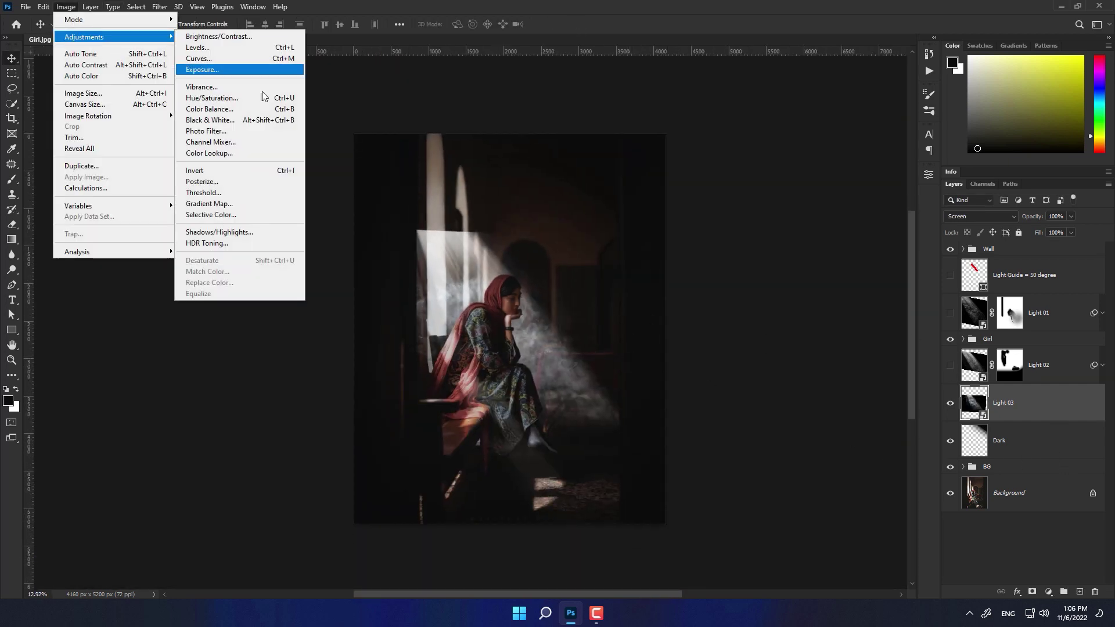
{"action": "left_click", "coordinate": [221, 59]}
{"action": "left_click_drag", "start_coordinate": [771, 360], "coordinate": [774, 384]}
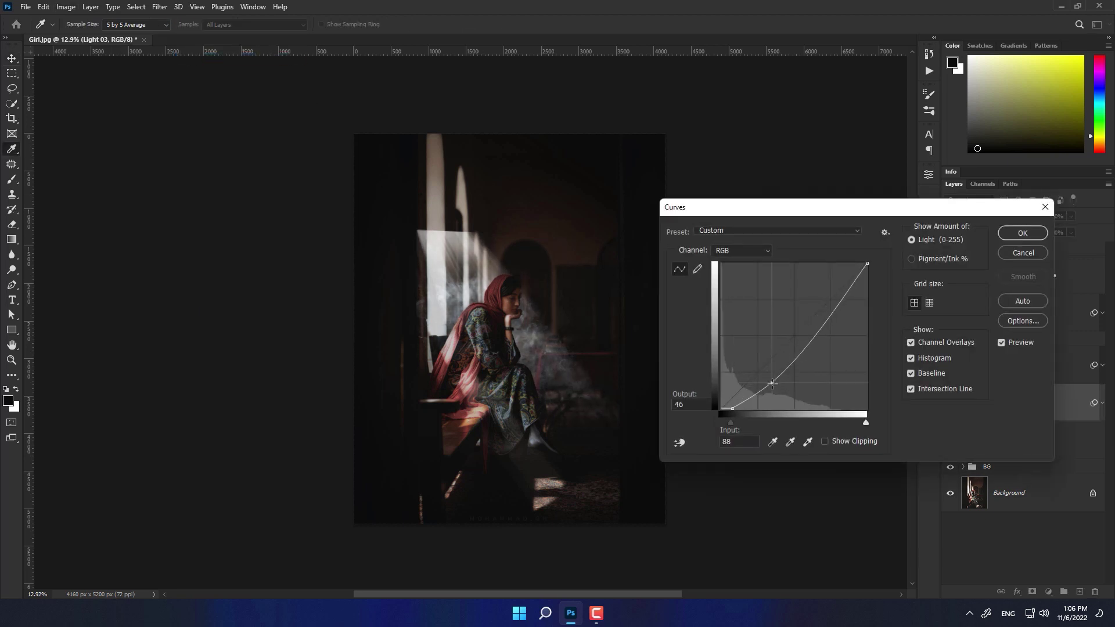
{"action": "left_click", "coordinate": [1017, 238]}
{"action": "left_click", "coordinate": [1102, 403]}
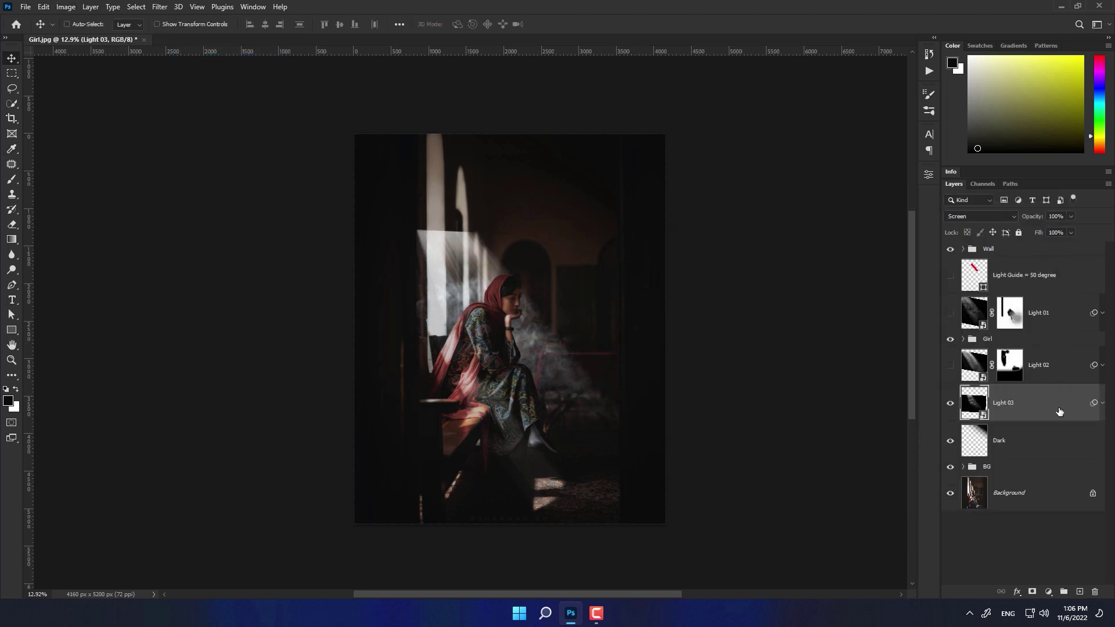
Add a mask to Light 03 and paint out the diagonal rays near the window at full opacity.
{"action": "left_click", "coordinate": [1031, 591]}
{"action": "scroll", "coordinate": [505, 232], "scroll_direction": "up", "scroll_amount": 4}
{"action": "key", "text": "b"}
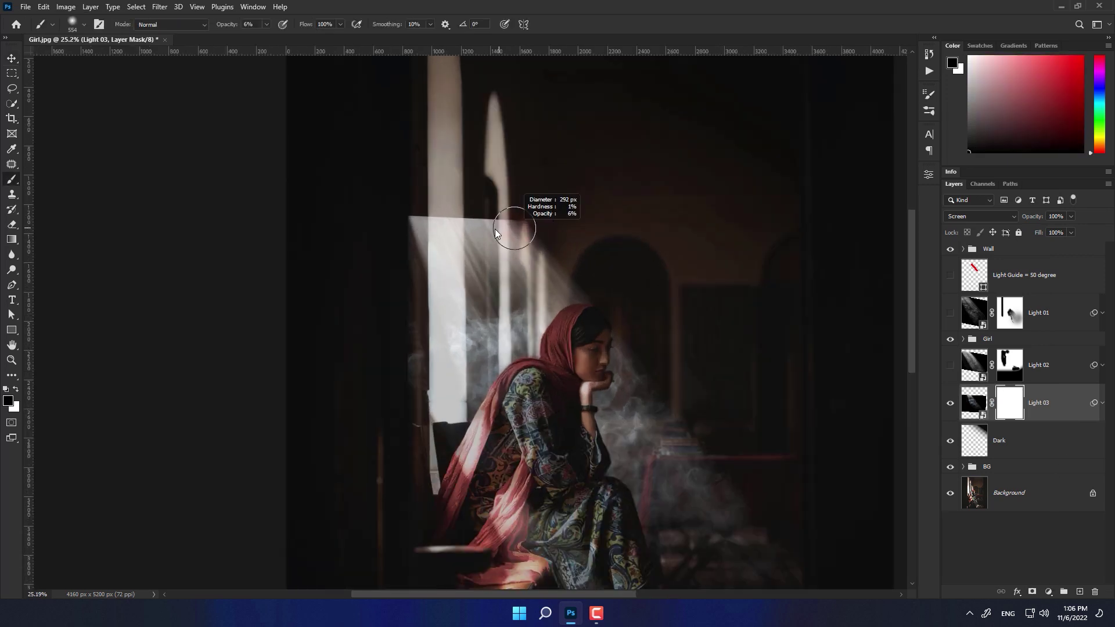
{"action": "key", "text": "0"}
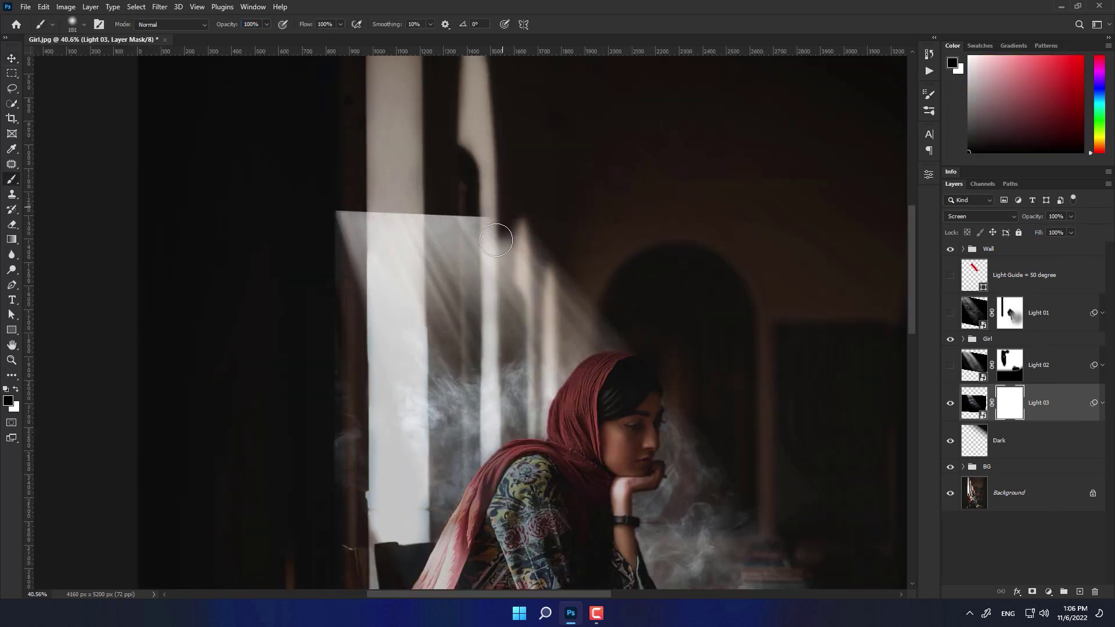
{"action": "mouse_move", "coordinate": [504, 235]}
{"action": "left_mouse_down"}
{"action": "mouse_move", "coordinate": [506, 203]}
{"action": "mouse_move", "coordinate": [507, 390]}
{"action": "left_mouse_up"}
{"action": "scroll", "coordinate": [485, 329], "scroll_direction": "down", "scroll_amount": 2}
{"action": "right_click", "coordinate": [461, 236], "text": "alt"}
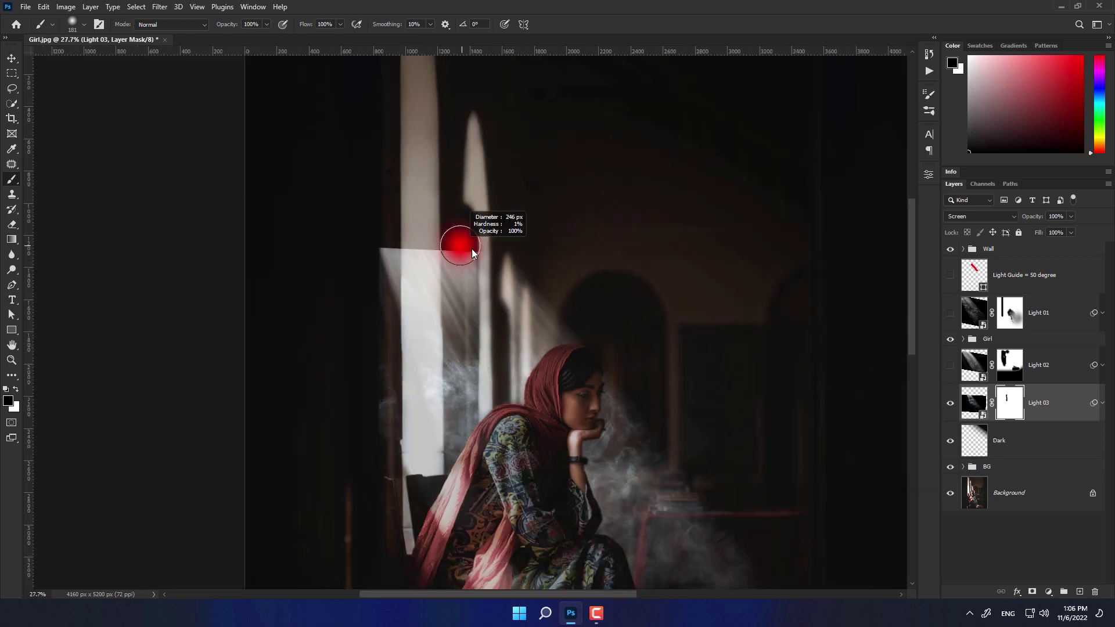
{"action": "right_click", "coordinate": [376, 247], "text": "alt"}
{"action": "mouse_move", "coordinate": [448, 250]}
{"action": "left_mouse_down"}
{"action": "mouse_move", "coordinate": [450, 371]}
{"action": "mouse_move", "coordinate": [426, 244]}
{"action": "mouse_move", "coordinate": [517, 179]}
{"action": "mouse_move", "coordinate": [544, 234]}
{"action": "mouse_move", "coordinate": [677, 297]}
{"action": "left_mouse_up"}
{"action": "scroll", "coordinate": [677, 297], "scroll_direction": "up", "scroll_amount": 1}
{"action": "scroll", "coordinate": [557, 326], "scroll_direction": "up", "scroll_amount": 1}
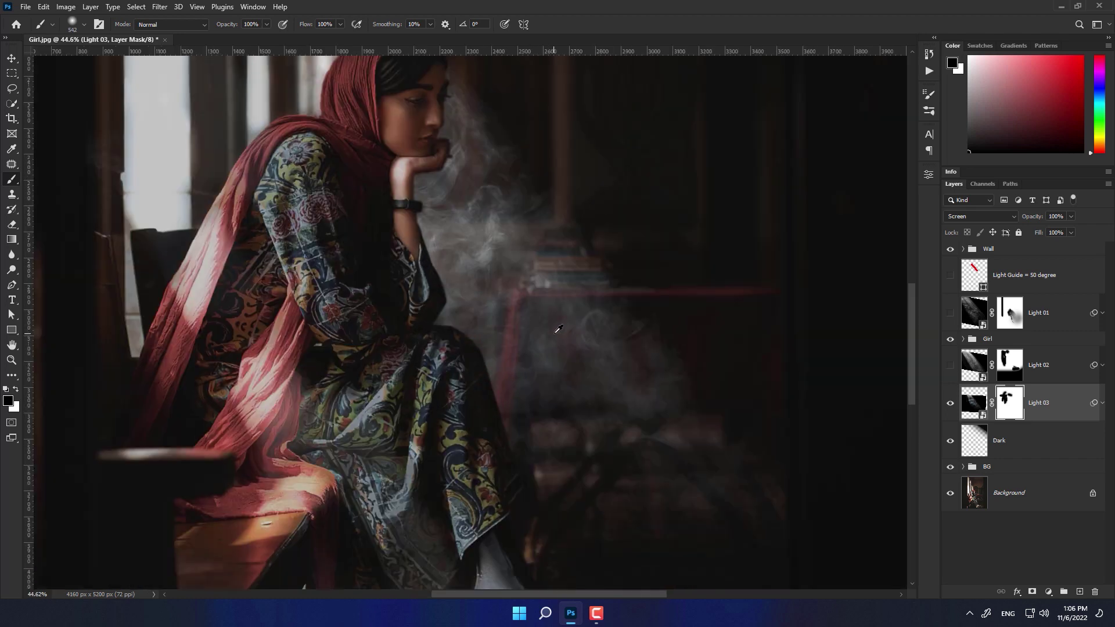
Mask out the Light 03 smoke around the table.
{"action": "mouse_move", "coordinate": [552, 273]}
{"action": "left_mouse_down"}
{"action": "mouse_move", "coordinate": [637, 368]}
{"action": "mouse_move", "coordinate": [597, 325]}
{"action": "mouse_move", "coordinate": [543, 321]}
{"action": "mouse_move", "coordinate": [535, 350]}
{"action": "mouse_move", "coordinate": [562, 393]}
{"action": "left_mouse_up"}
{"action": "scroll", "coordinate": [562, 393], "scroll_direction": "down", "scroll_amount": 2}
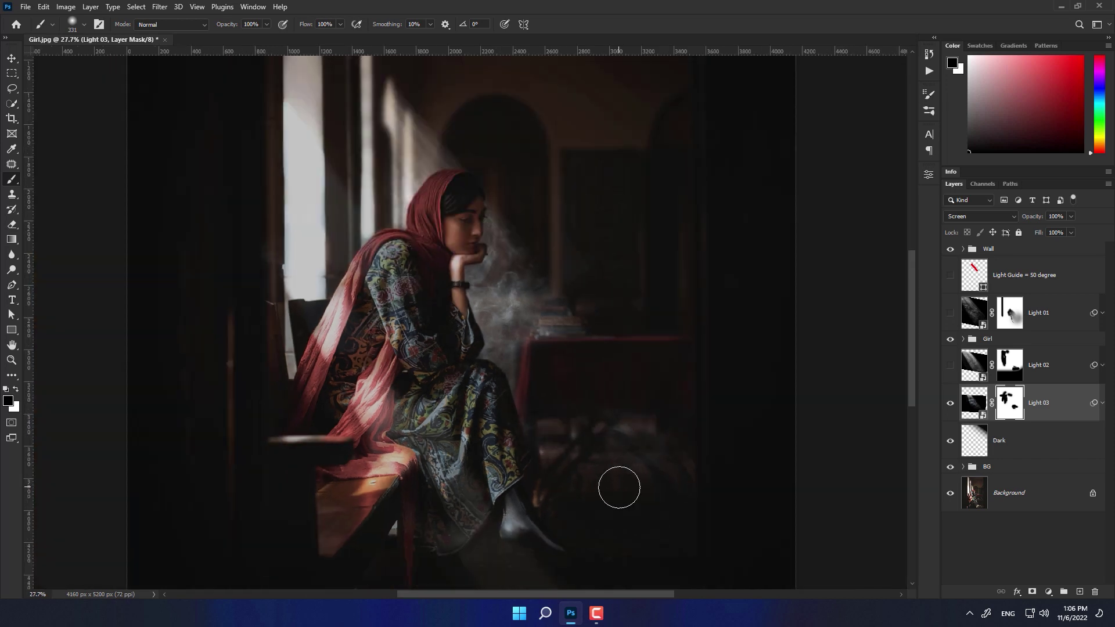
{"action": "left_click_drag", "start_coordinate": [587, 472], "coordinate": [545, 470]}
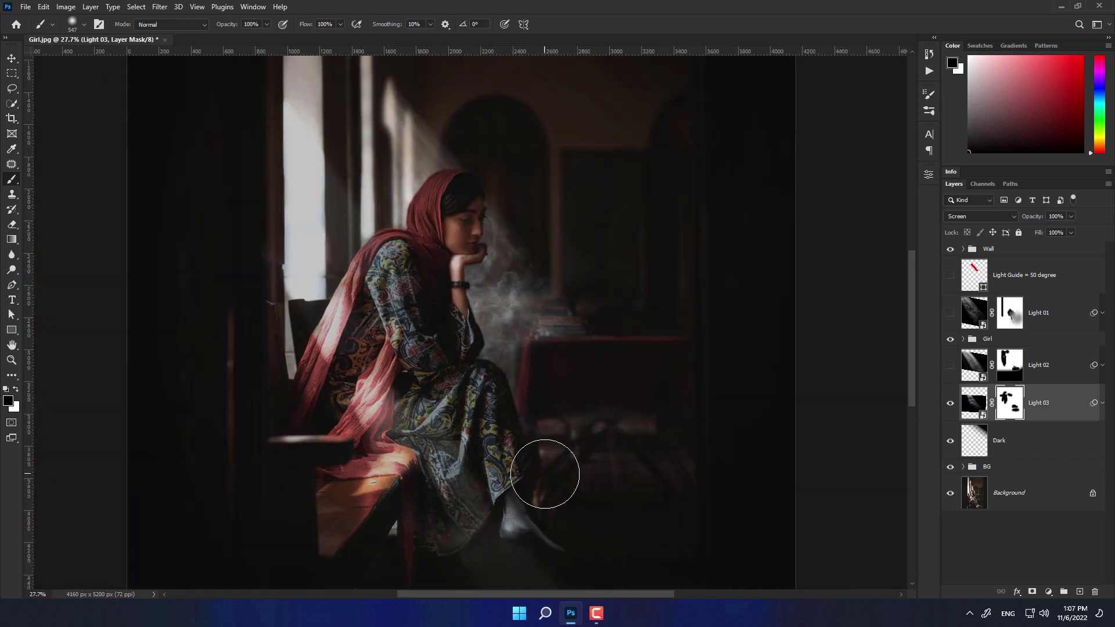
{"action": "scroll", "coordinate": [608, 451], "scroll_direction": "up", "scroll_amount": 1}
{"action": "scroll", "coordinate": [608, 451], "scroll_direction": "up", "scroll_amount": 1}
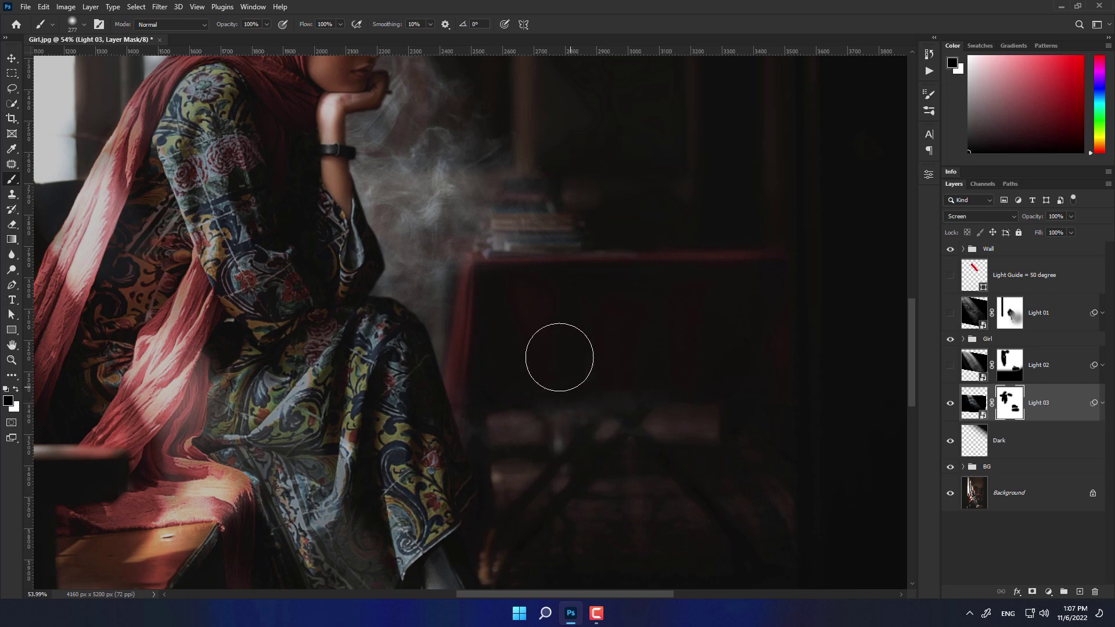
Darken the light over the books with the brush at 79% opacity.
{"action": "key", "text": "3"}
{"action": "key", "text": "6"}
{"action": "scroll", "coordinate": [736, 434], "scroll_direction": "down", "scroll_amount": 1}
{"action": "scroll", "coordinate": [534, 377], "scroll_direction": "up", "scroll_amount": 1}
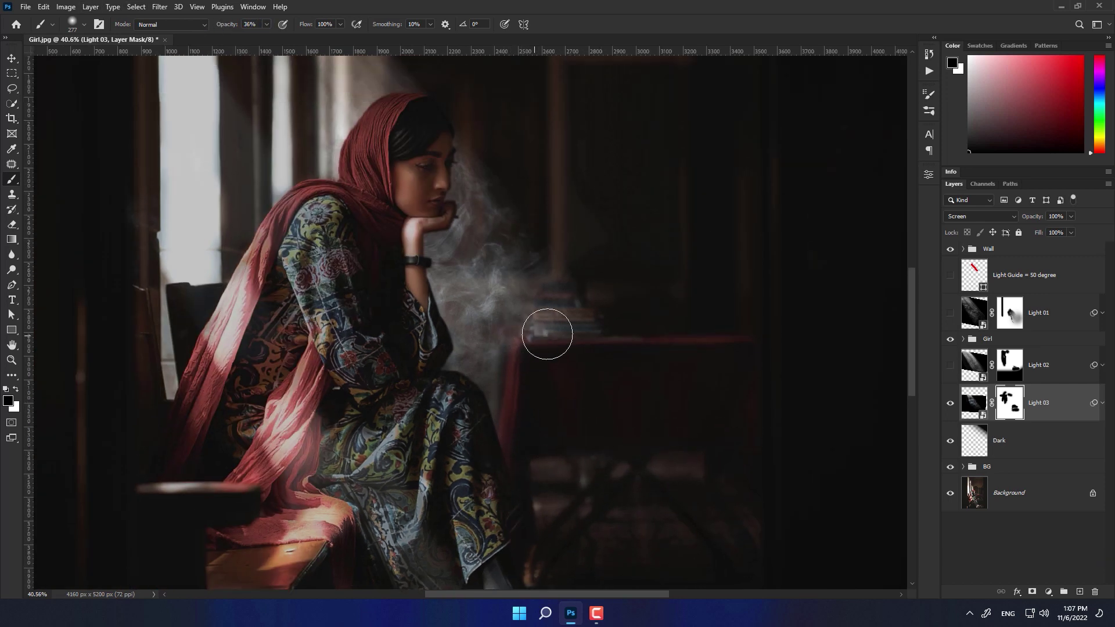
{"action": "scroll", "coordinate": [547, 333], "scroll_direction": "up", "scroll_amount": 1}
{"action": "key", "text": "7"}
{"action": "key", "text": "9"}
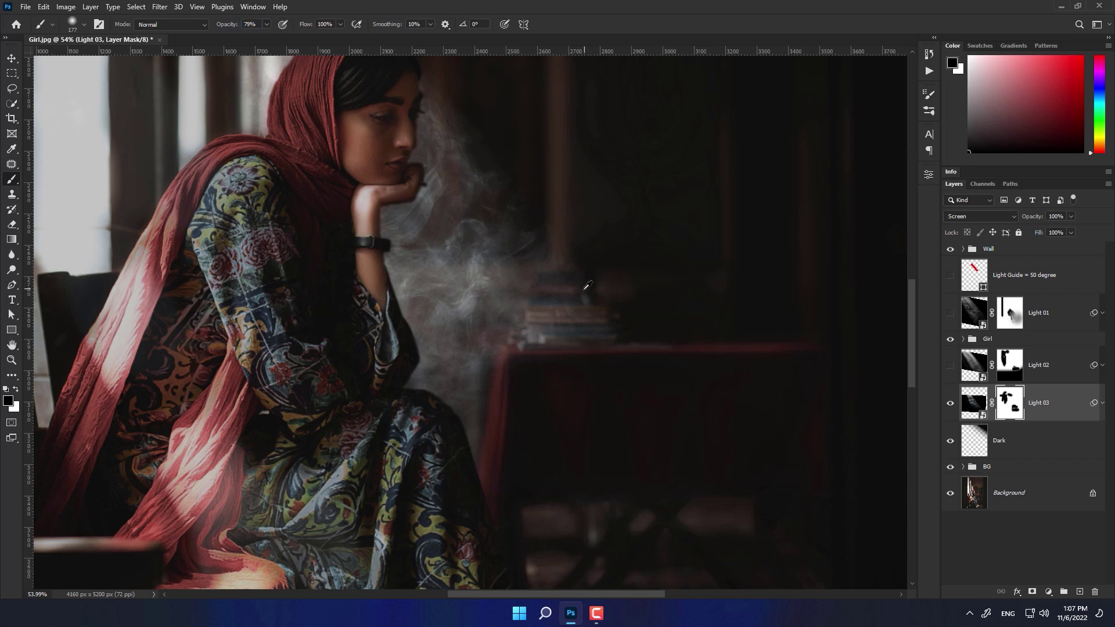
{"action": "left_click_drag", "start_coordinate": [553, 281], "coordinate": [580, 301]}
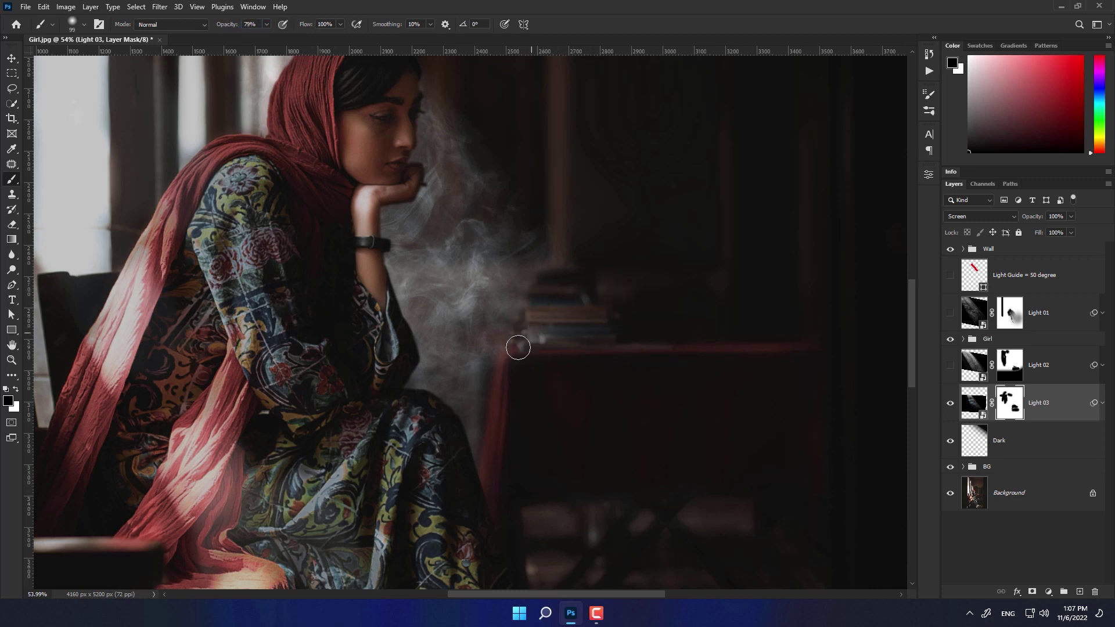
{"action": "scroll", "coordinate": [755, 389], "scroll_direction": "down", "scroll_amount": 2}
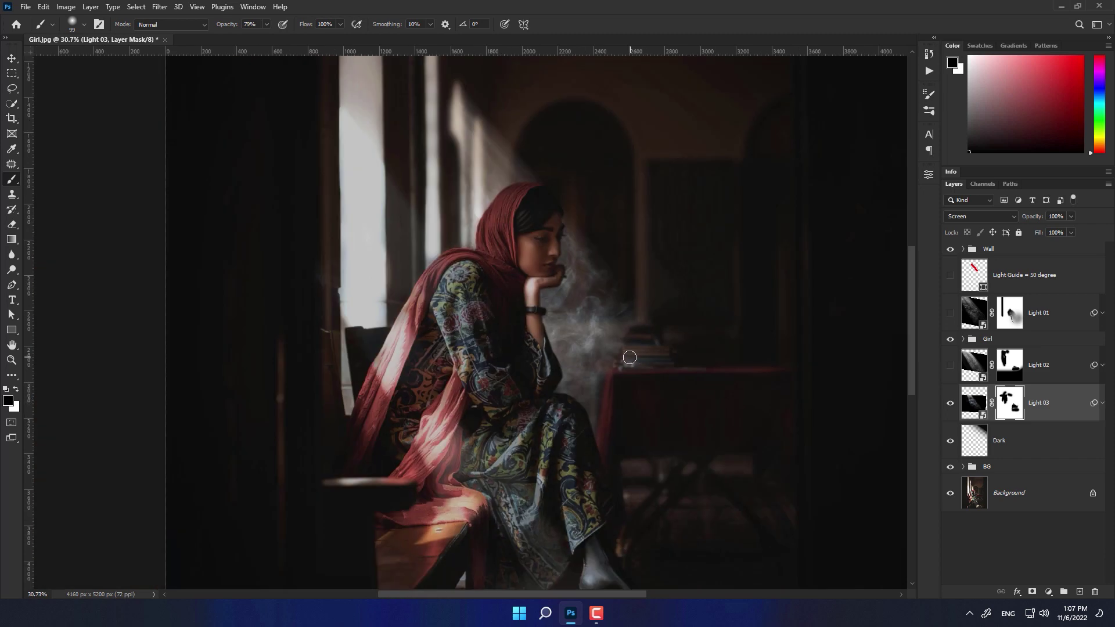
Set the Light 03 layer opacity to 79% and check the whole image.
{"action": "key", "text": "7"}
{"action": "key", "text": "9"}
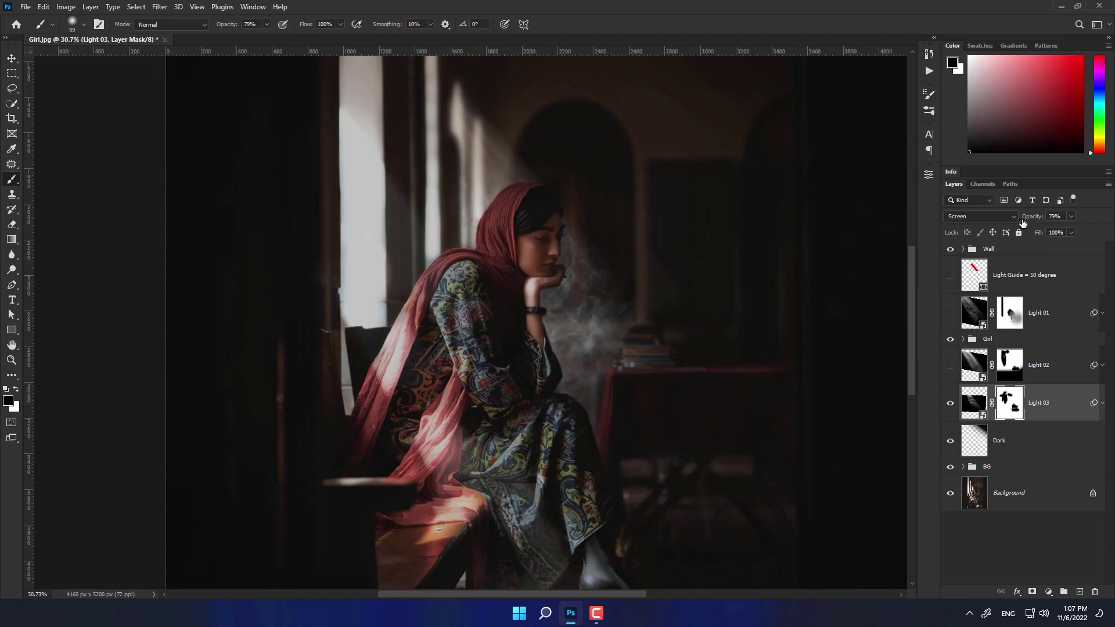
{"action": "scroll", "coordinate": [587, 340], "scroll_direction": "down", "scroll_amount": 1}
{"action": "scroll", "coordinate": [580, 333], "scroll_direction": "up", "scroll_amount": 1}
{"action": "scroll", "coordinate": [777, 374], "scroll_direction": "up", "scroll_amount": 1}
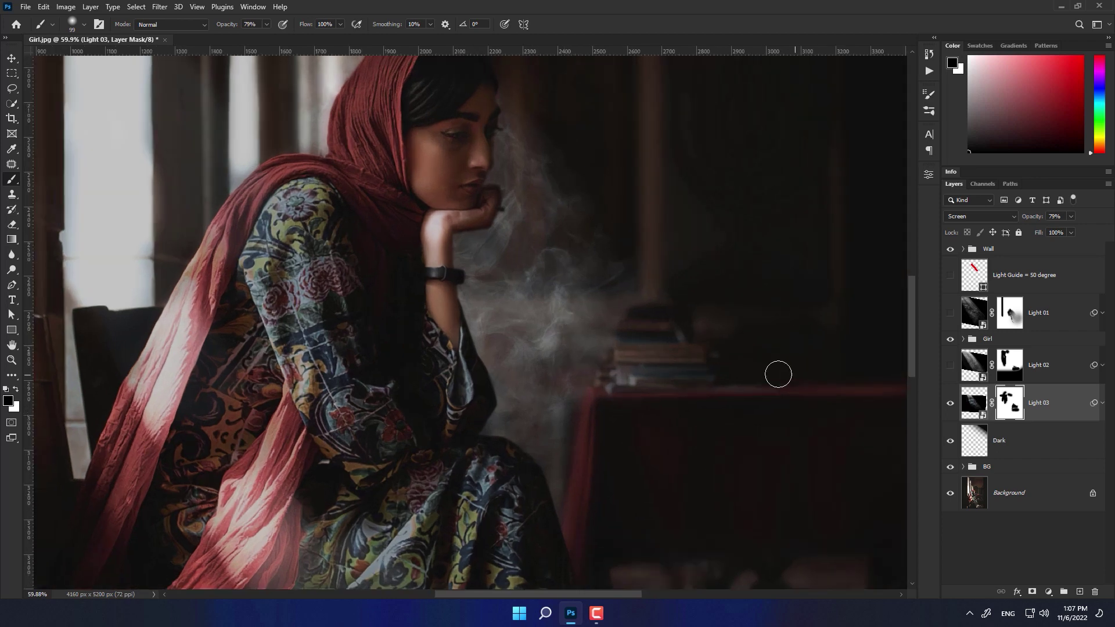
{"action": "scroll", "coordinate": [776, 374], "scroll_direction": "down", "scroll_amount": 1}
Apply a 5.9-pixel Gaussian Blur to the Light 03 image.
{"action": "left_click", "coordinate": [968, 405]}
{"action": "left_click", "coordinate": [160, 7]}
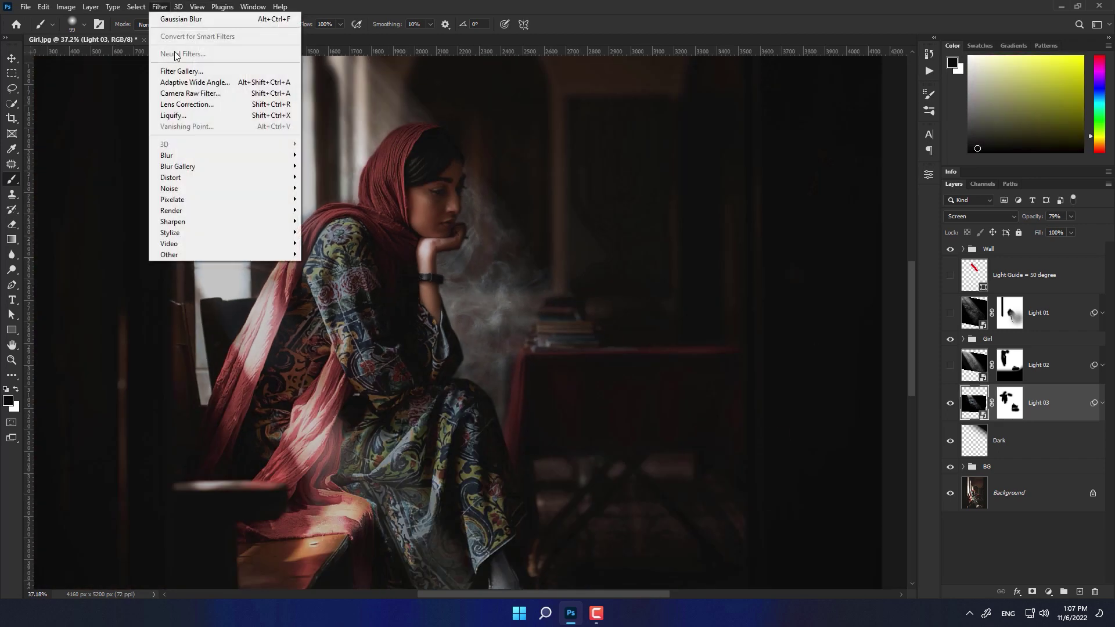
{"action": "left_click", "coordinate": [333, 200]}
{"action": "mouse_move", "coordinate": [758, 375]}
{"action": "left_mouse_down"}
{"action": "mouse_move", "coordinate": [743, 378]}
{"action": "mouse_move", "coordinate": [764, 381]}
{"action": "left_mouse_up"}
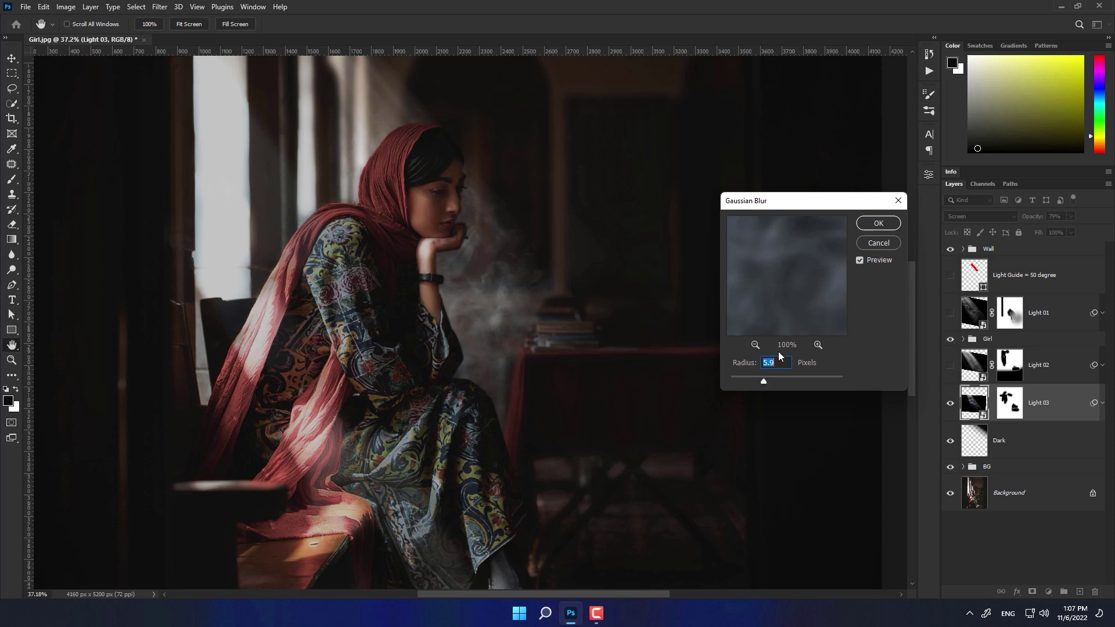
{"action": "key", "text": "Return"}
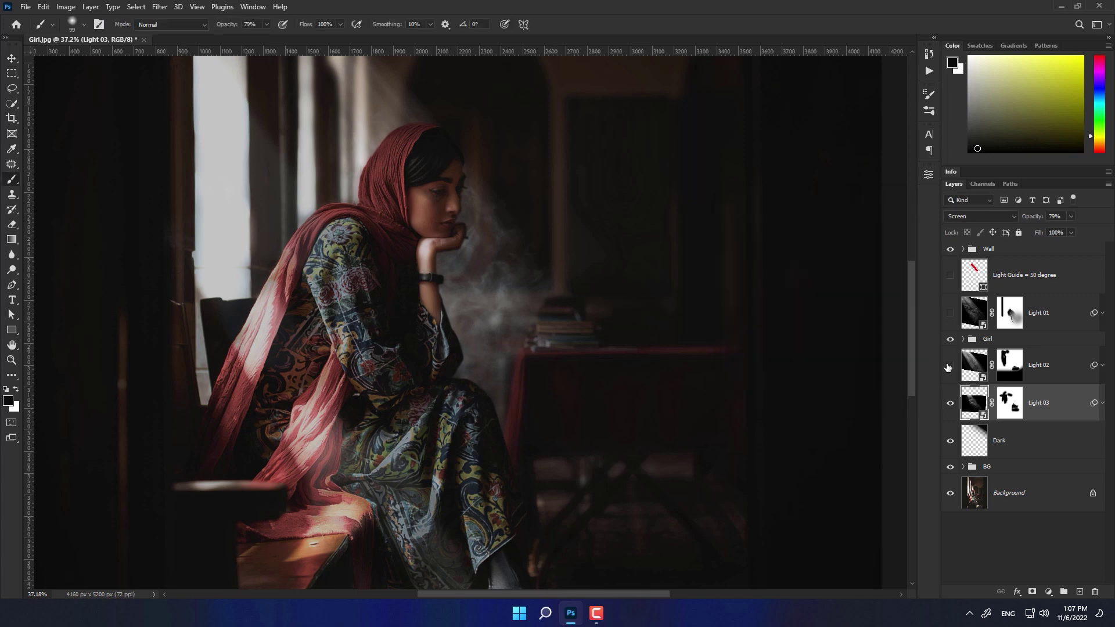
Turn the Light 01 rays back on and pan to view the upper room.
{"action": "left_click", "coordinate": [949, 313]}
{"action": "scroll", "coordinate": [622, 232], "scroll_direction": "down", "scroll_amount": 3}
{"action": "scroll", "coordinate": [607, 278], "scroll_direction": "down", "scroll_amount": 2}
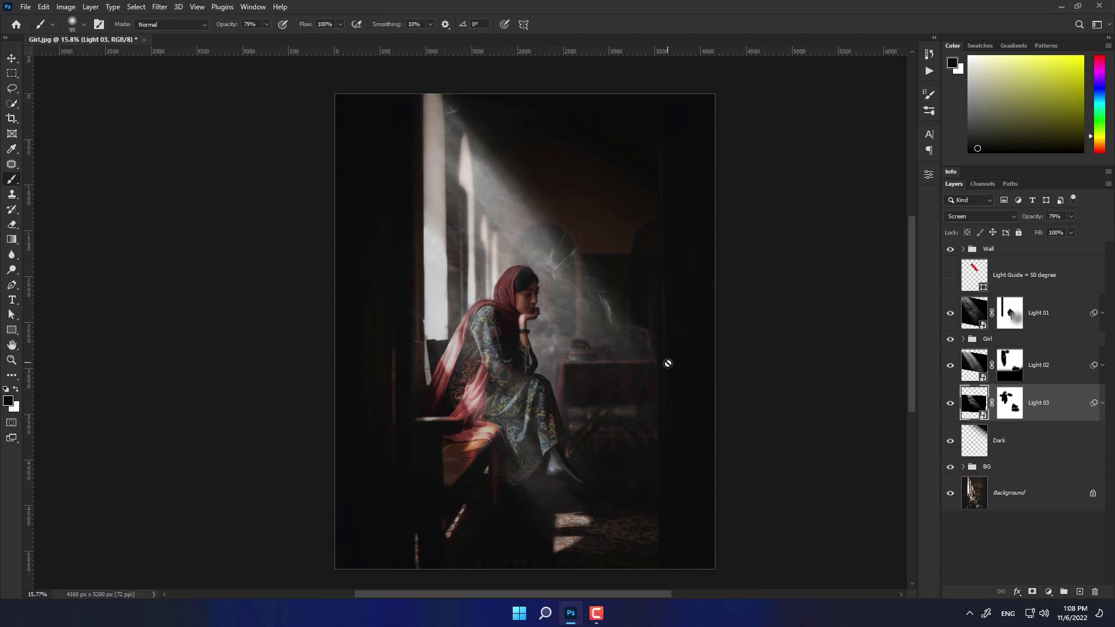
{"action": "scroll", "coordinate": [509, 394], "scroll_direction": "up", "scroll_amount": 3}
{"action": "left_click_drag", "start_coordinate": [556, 307], "coordinate": [551, 362]}
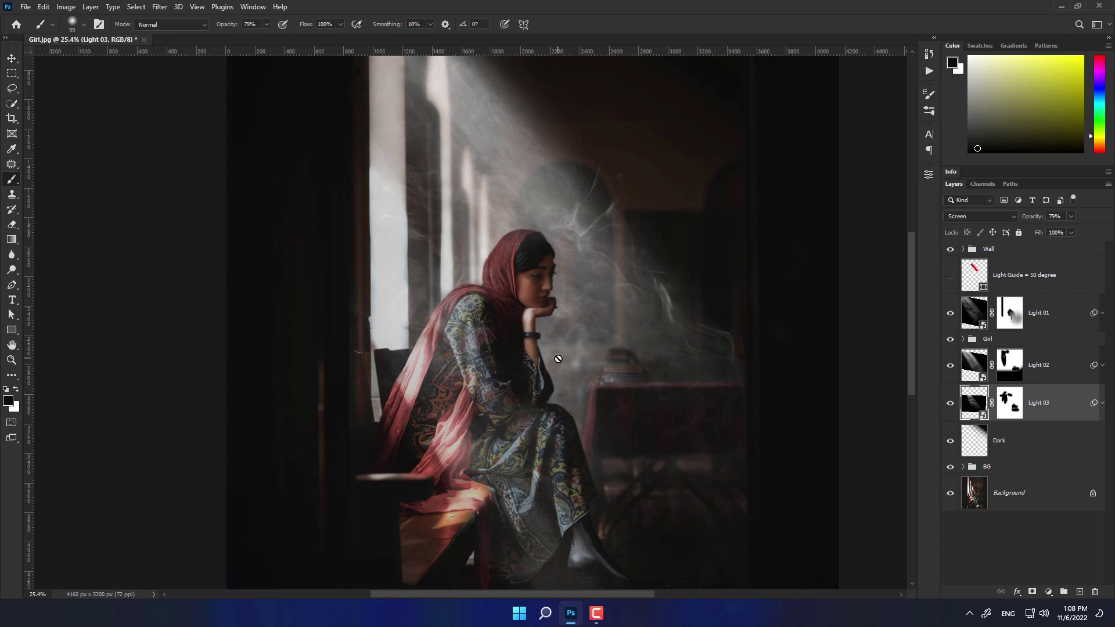
{"action": "scroll", "coordinate": [633, 316], "scroll_direction": "down", "scroll_amount": 2}
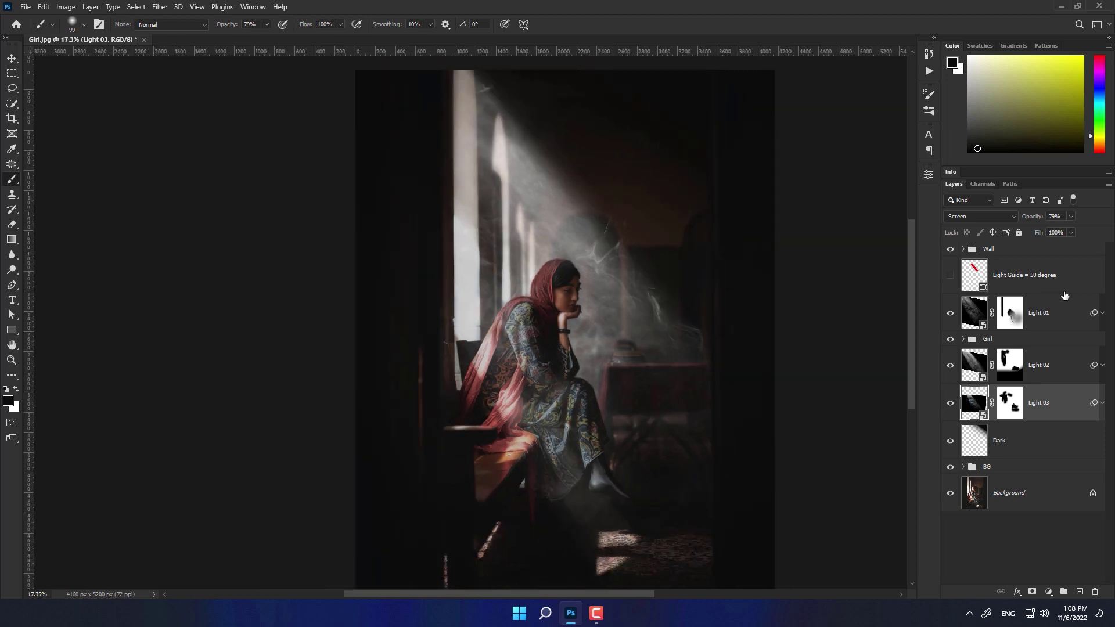
Create a gradient fill layer named Light above Light 01.
{"action": "left_click", "coordinate": [1056, 312]}
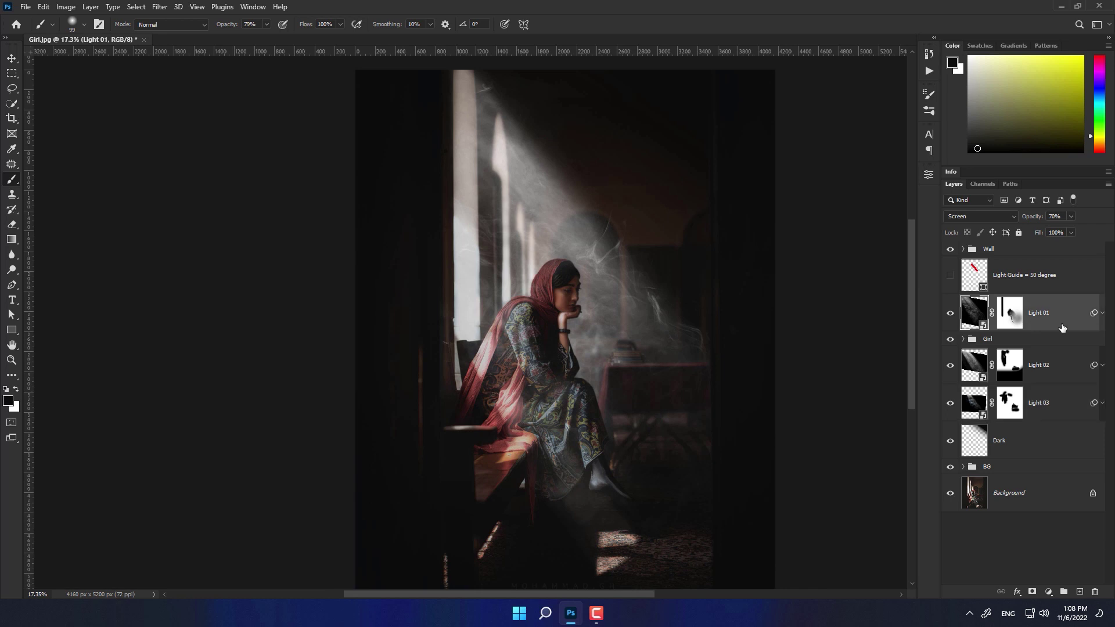
{"action": "left_click", "coordinate": [92, 7]}
{"action": "mouse_move", "coordinate": [109, 121]}
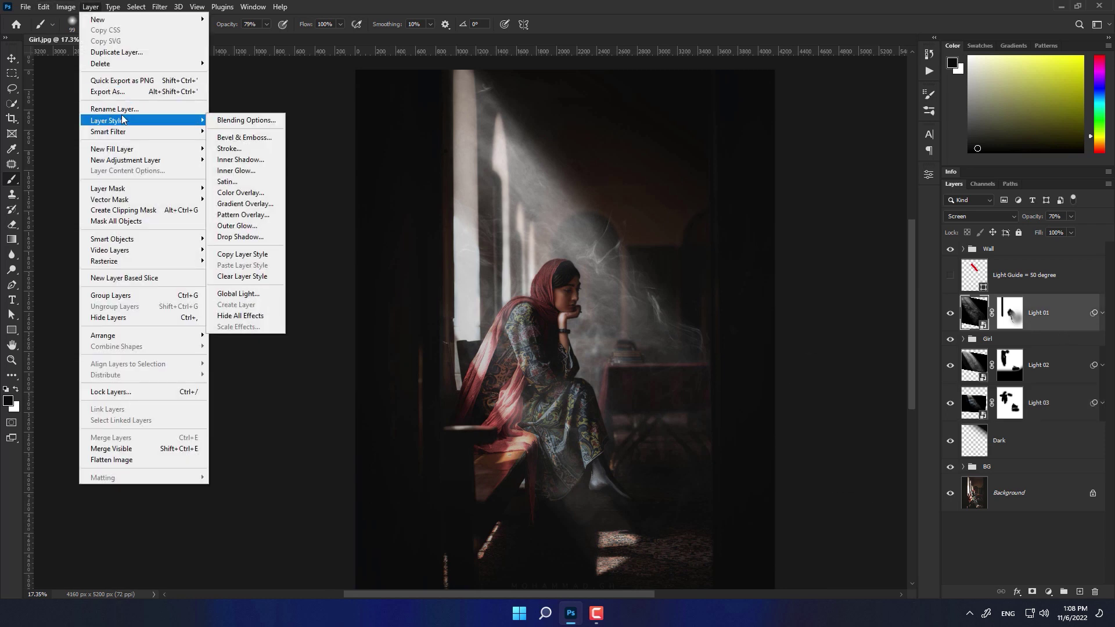
{"action": "left_click", "coordinate": [229, 160]}
{"action": "type", "text": "Light"}
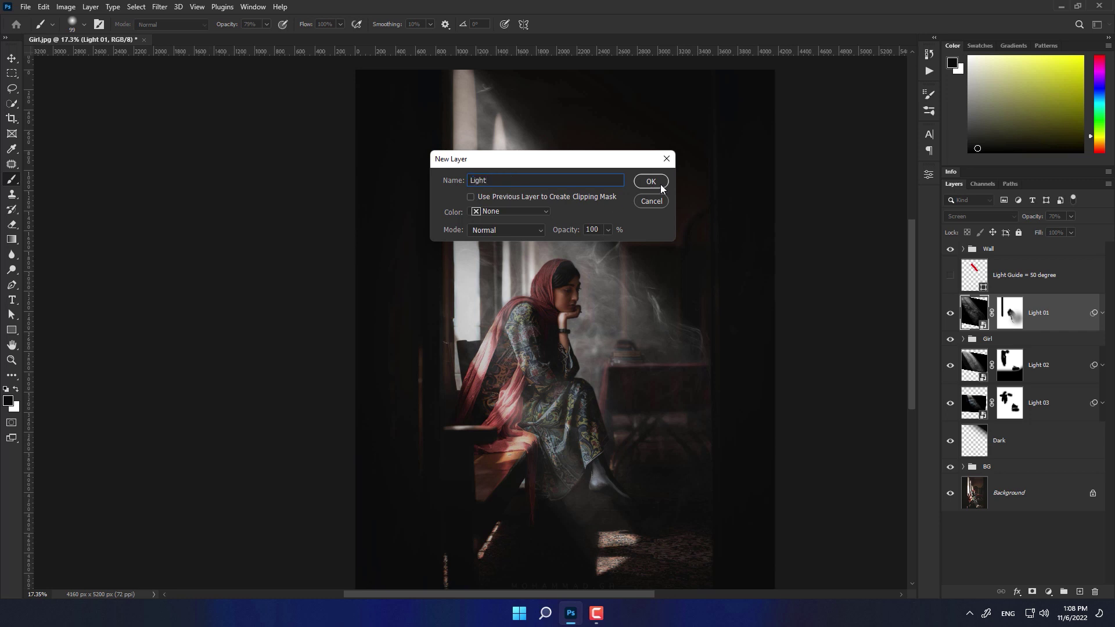
{"action": "left_click", "coordinate": [660, 184]}
Set the gradient to Noise type in HSB with Saturation 0 and raise its roughness.
{"action": "left_click", "coordinate": [768, 224]}
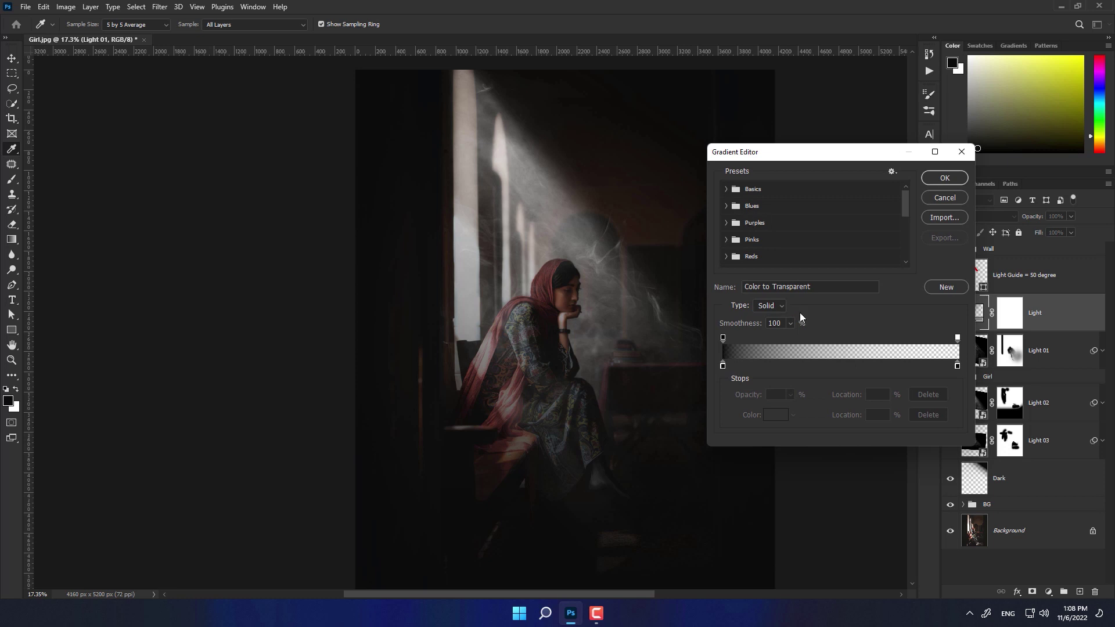
{"action": "left_click", "coordinate": [769, 305]}
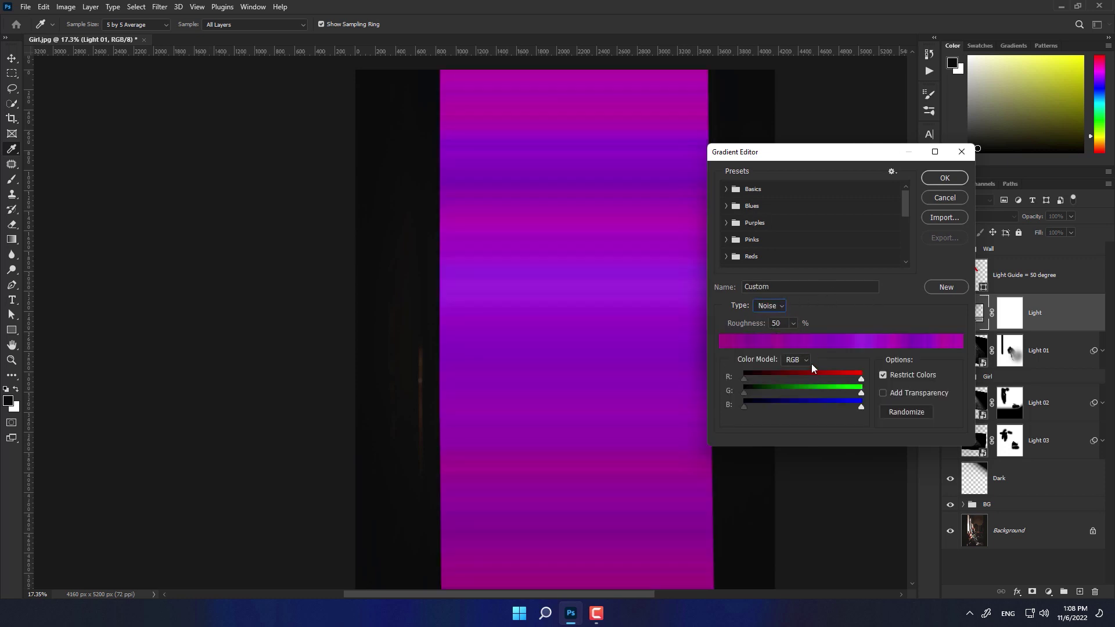
{"action": "left_click", "coordinate": [804, 360]}
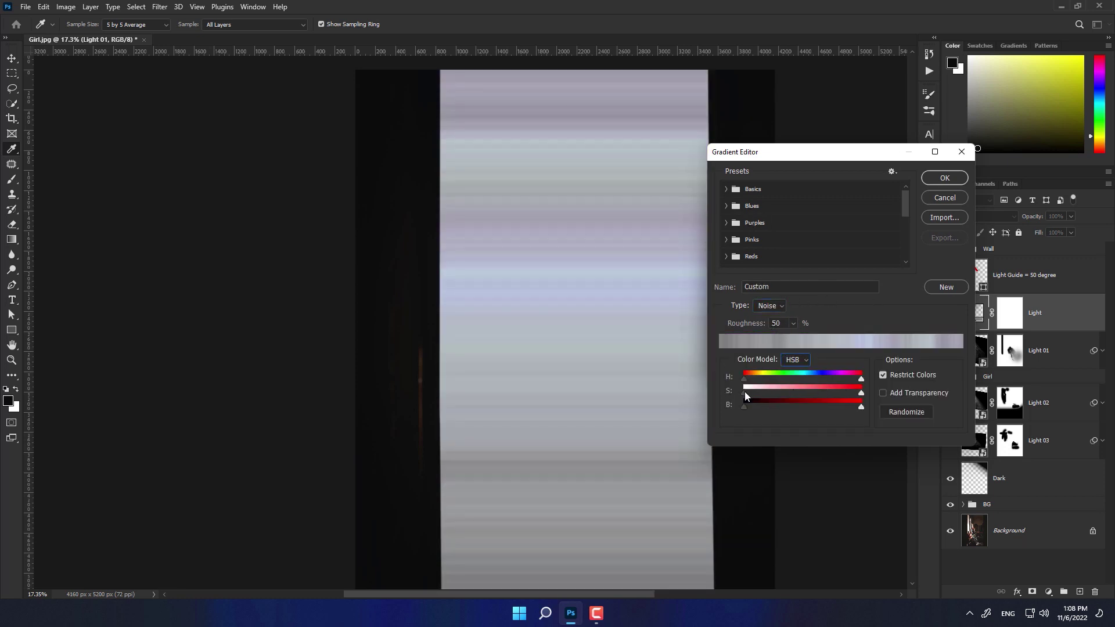
{"action": "left_click_drag", "start_coordinate": [860, 394], "coordinate": [705, 391]}
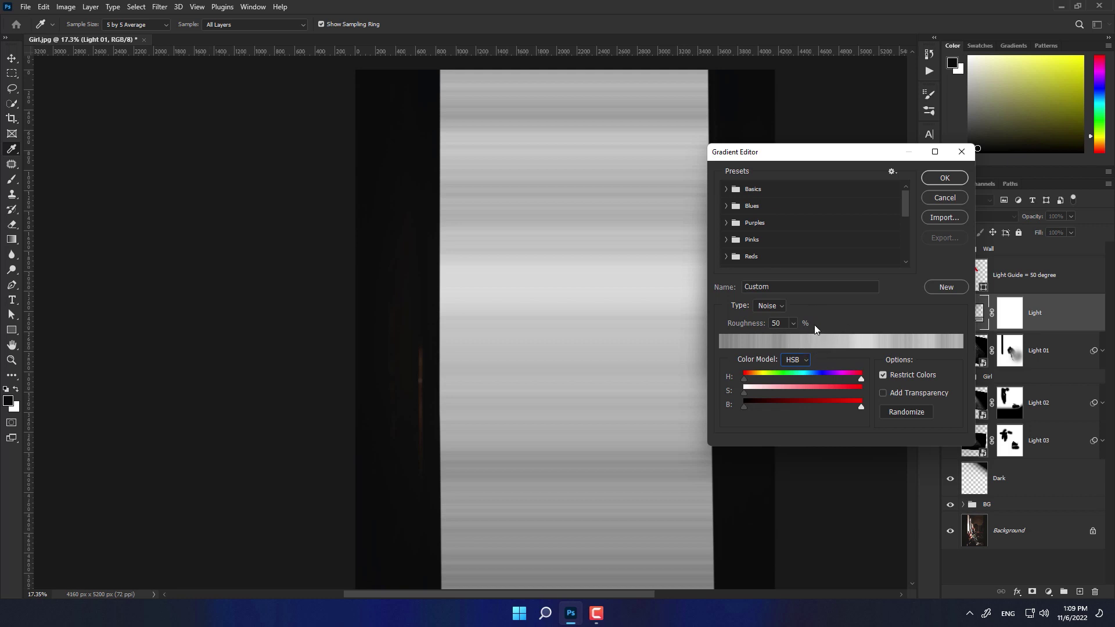
{"action": "left_click", "coordinate": [792, 322]}
{"action": "left_click_drag", "start_coordinate": [793, 337], "coordinate": [799, 344]}
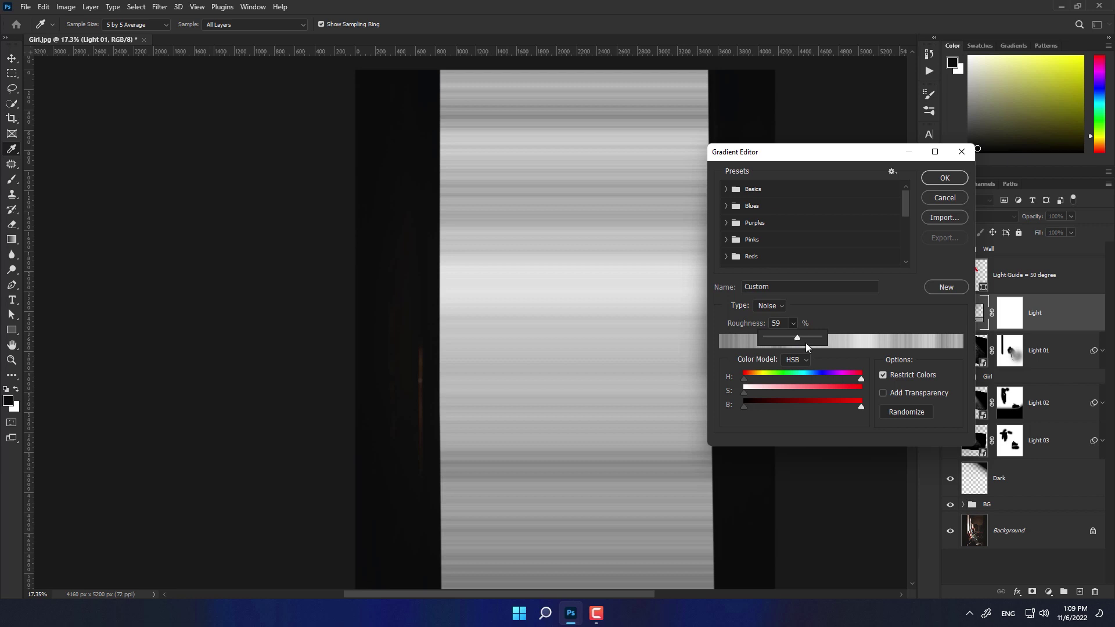
Randomize the noise until horizontal streaks appear, with roughness set to 60.
{"action": "left_click", "coordinate": [904, 412]}
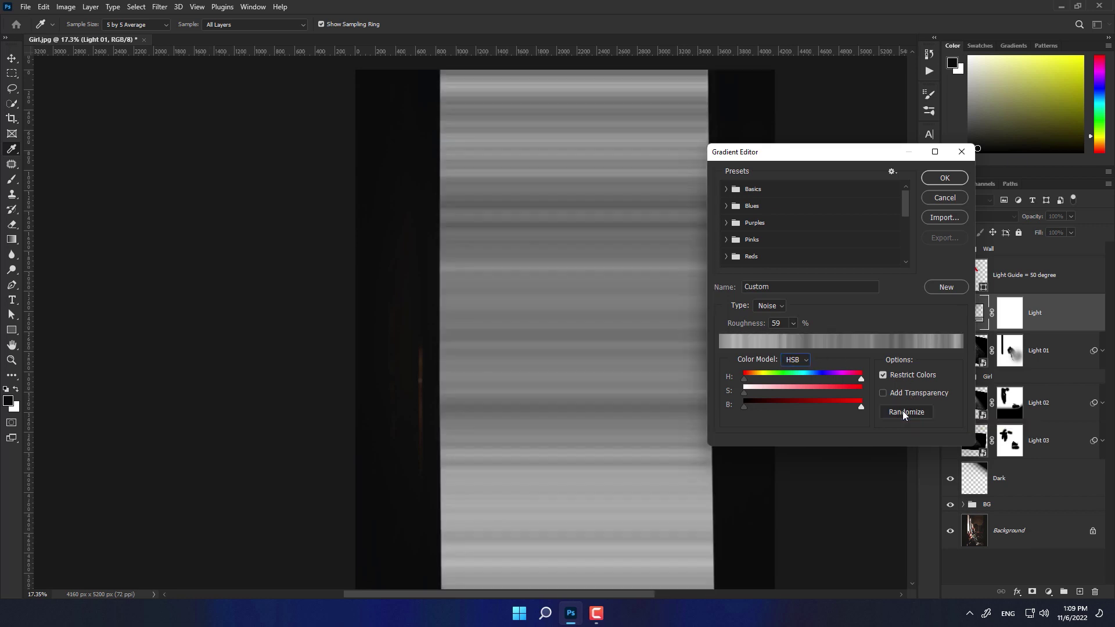
{"action": "left_click", "coordinate": [904, 413]}
{"action": "left_click", "coordinate": [904, 412]}
{"action": "left_click", "coordinate": [904, 412]}
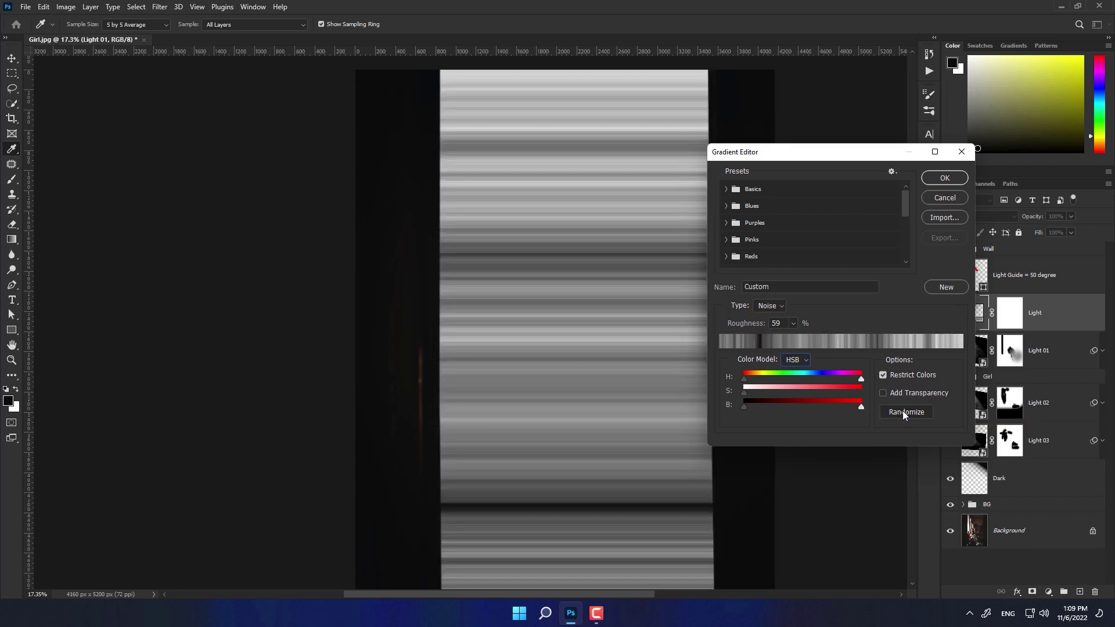
{"action": "left_click", "coordinate": [904, 412]}
{"action": "left_click", "coordinate": [904, 412]}
{"action": "left_click", "coordinate": [904, 412]}
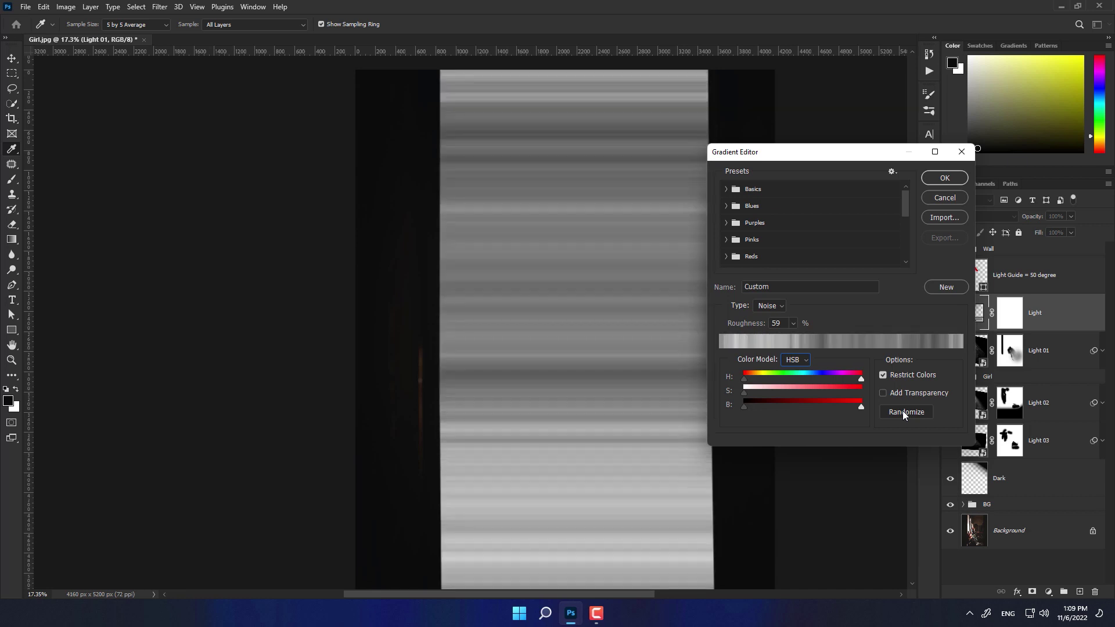
{"action": "left_click", "coordinate": [904, 412]}
{"action": "left_click", "coordinate": [904, 412]}
{"action": "left_click", "coordinate": [904, 412]}
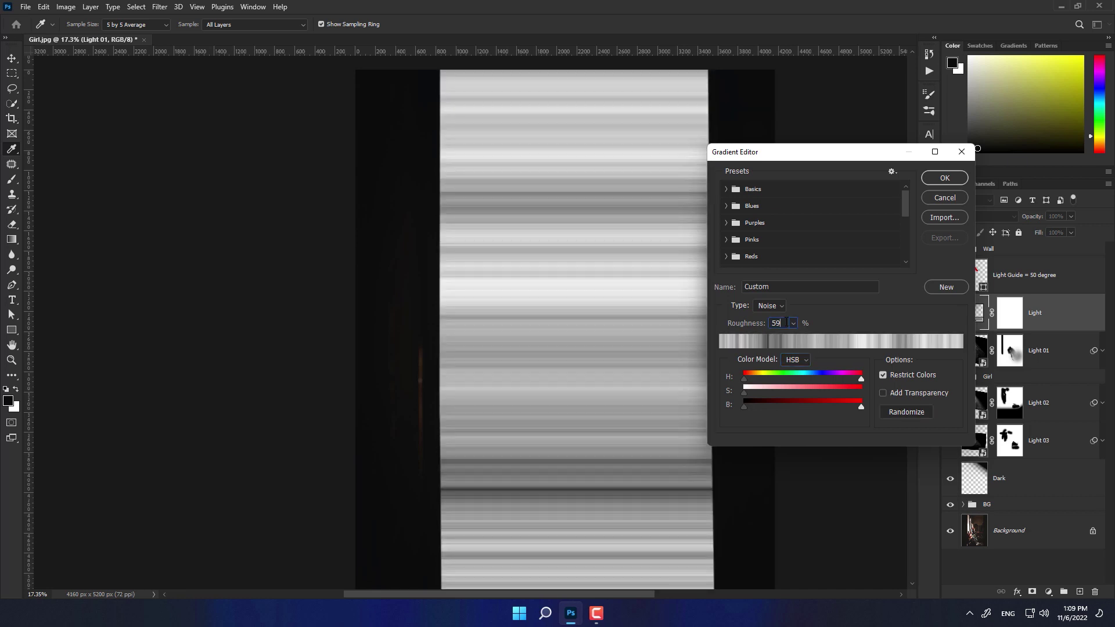
{"action": "key", "text": "Up"}
Accept the noise gradient and set the Gradient Fill angle to 90-50 (40°) for diagonal streaks.
{"action": "left_click", "coordinate": [945, 178]}
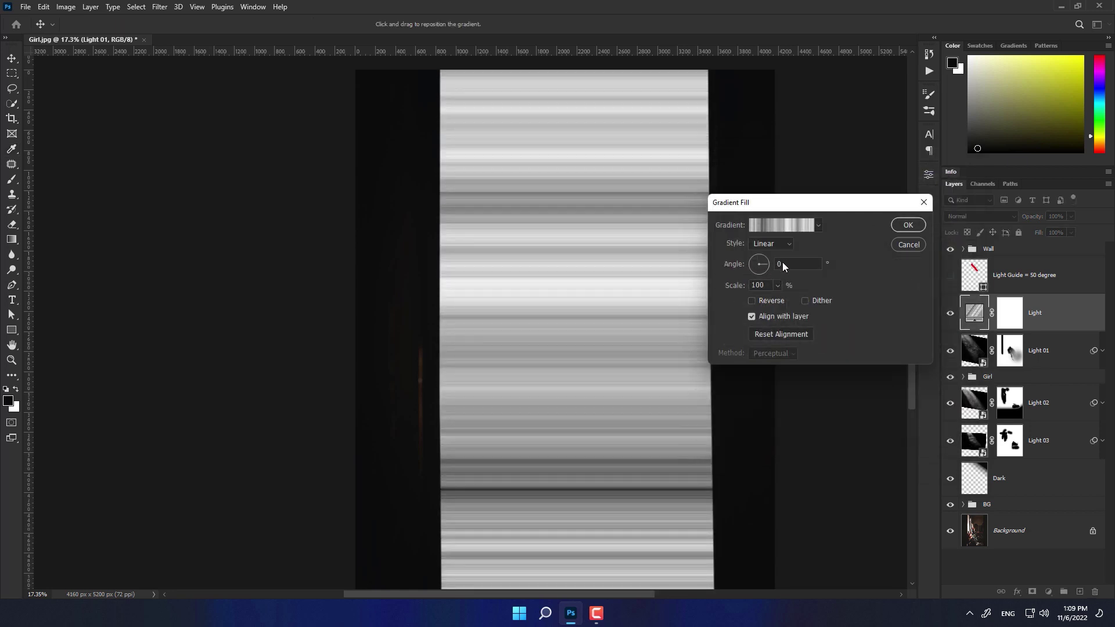
{"action": "left_click", "coordinate": [755, 258]}
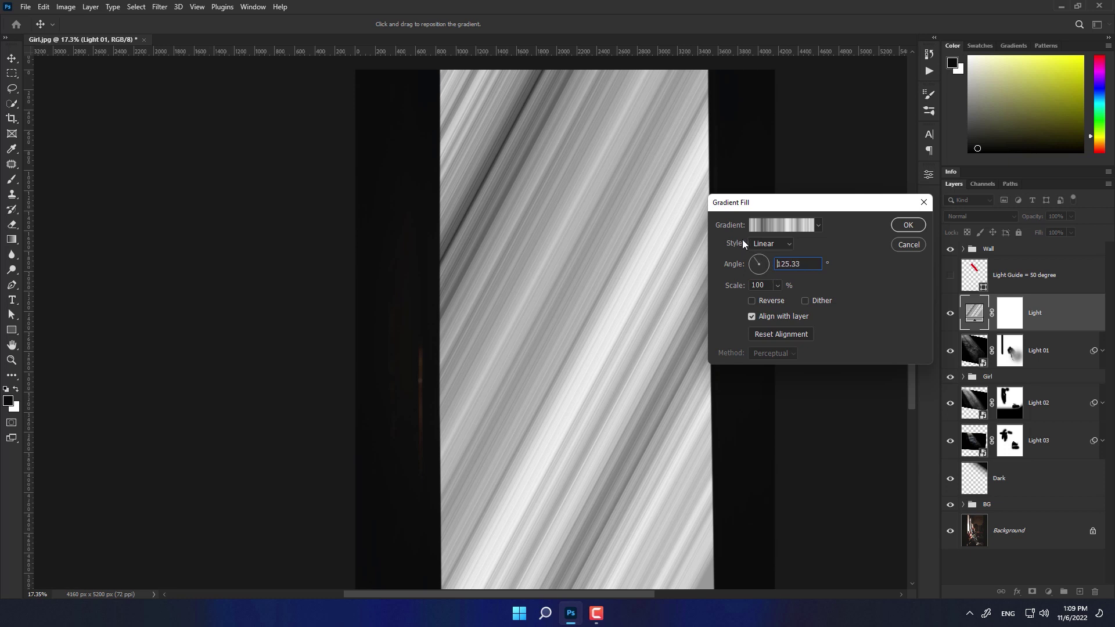
{"action": "left_click", "coordinate": [759, 257]}
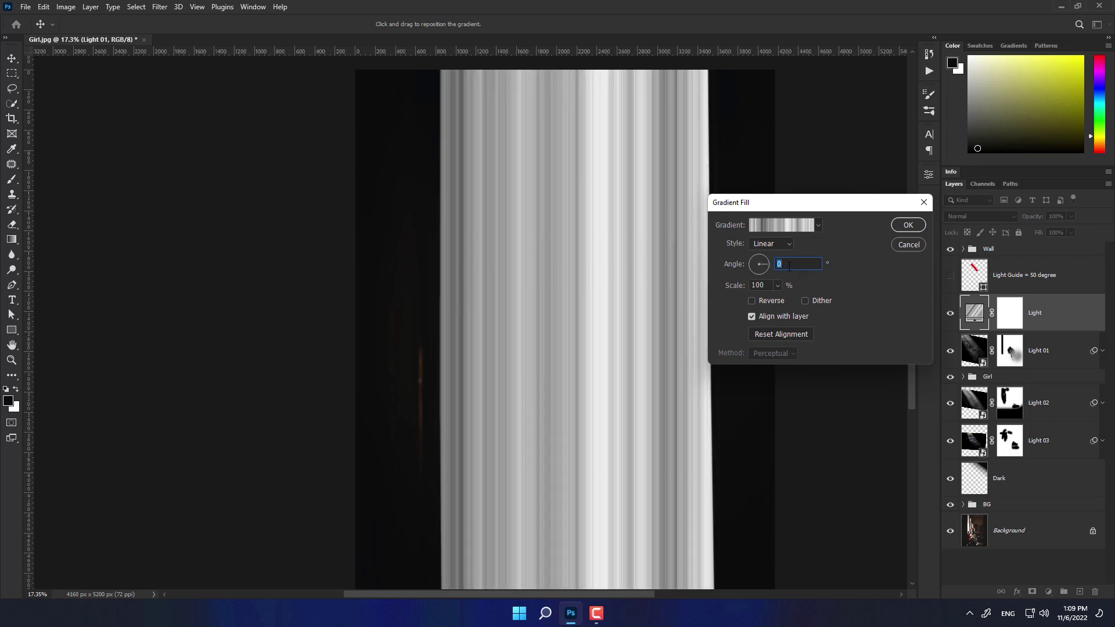
{"action": "left_click", "coordinate": [758, 256]}
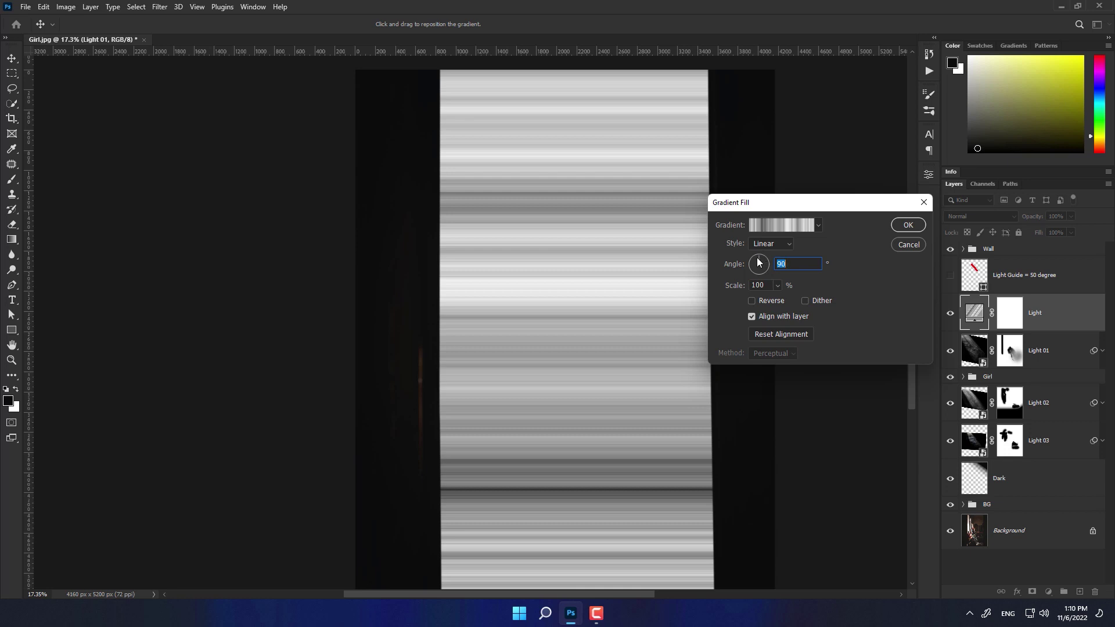
{"action": "left_click", "coordinate": [758, 262]}
{"action": "left_click", "coordinate": [760, 255]}
{"action": "mouse_move", "coordinate": [761, 257]}
{"action": "left_mouse_down"}
{"action": "mouse_move", "coordinate": [770, 253]}
{"action": "mouse_move", "coordinate": [759, 241]}
{"action": "left_mouse_up"}
{"action": "type", "text": "-50"}
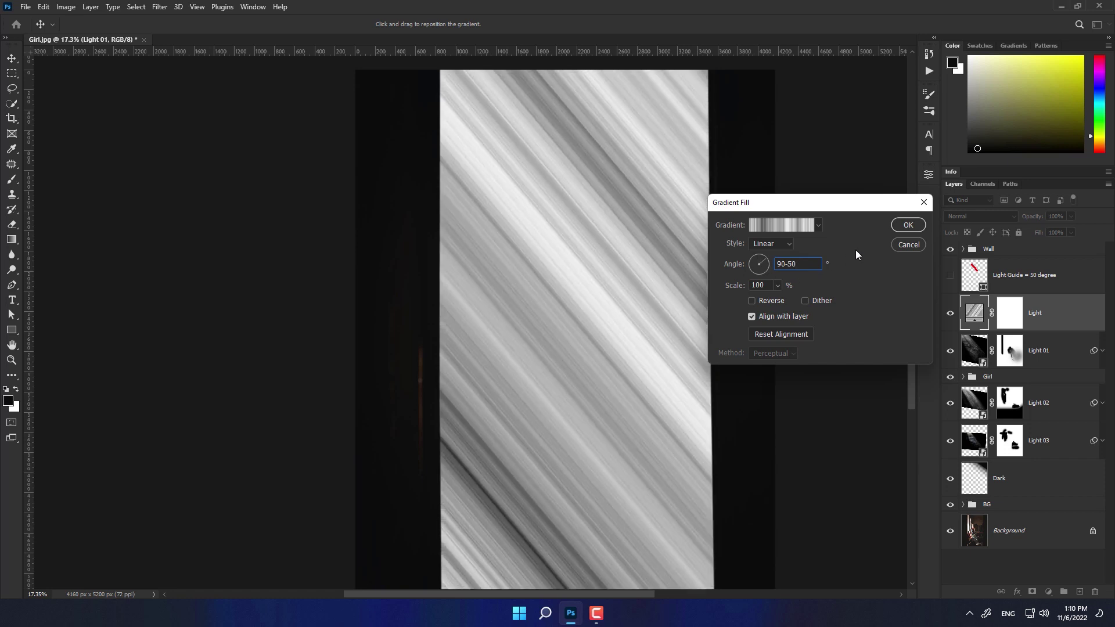
{"action": "left_click", "coordinate": [908, 225]}
{"action": "scroll", "coordinate": [608, 298], "scroll_direction": "down", "scroll_amount": 2}
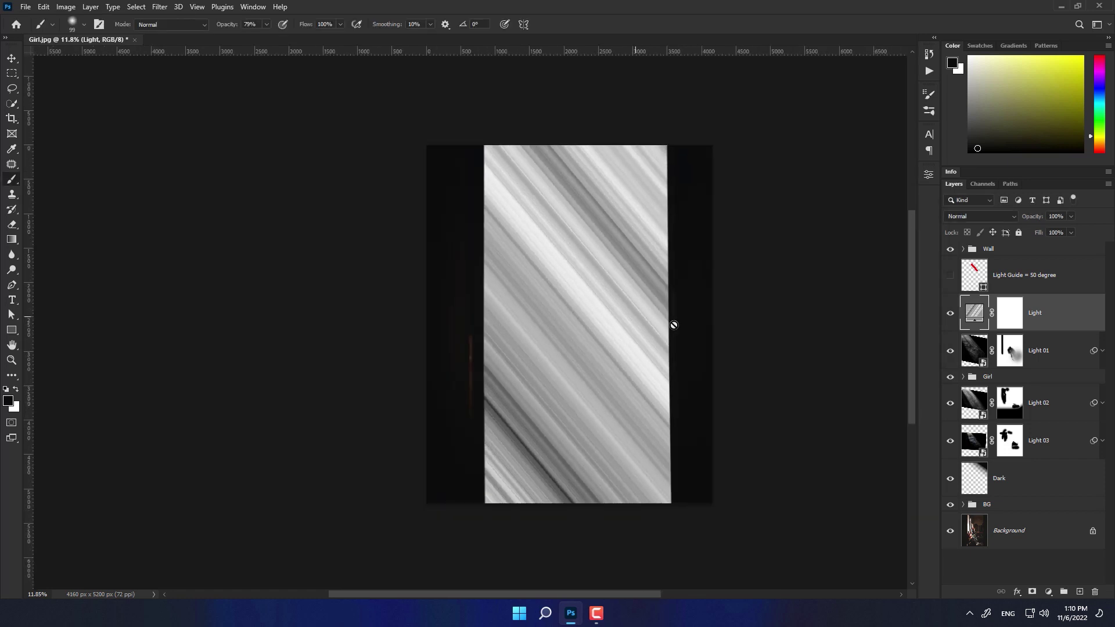
{"action": "left_click", "coordinate": [976, 217]}
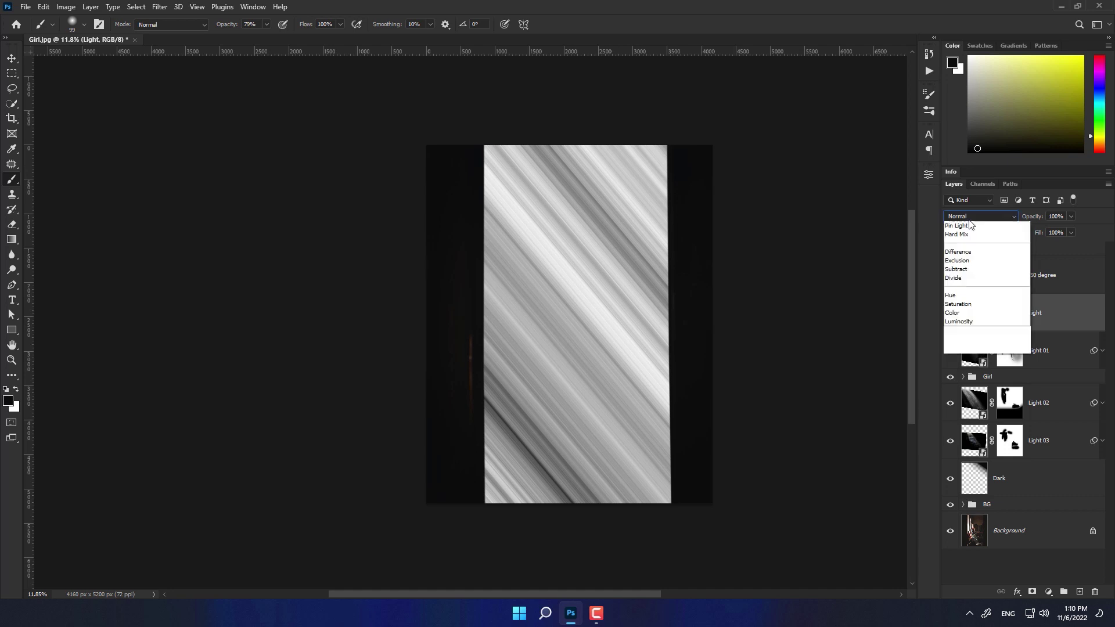
{"action": "left_click", "coordinate": [968, 314]}
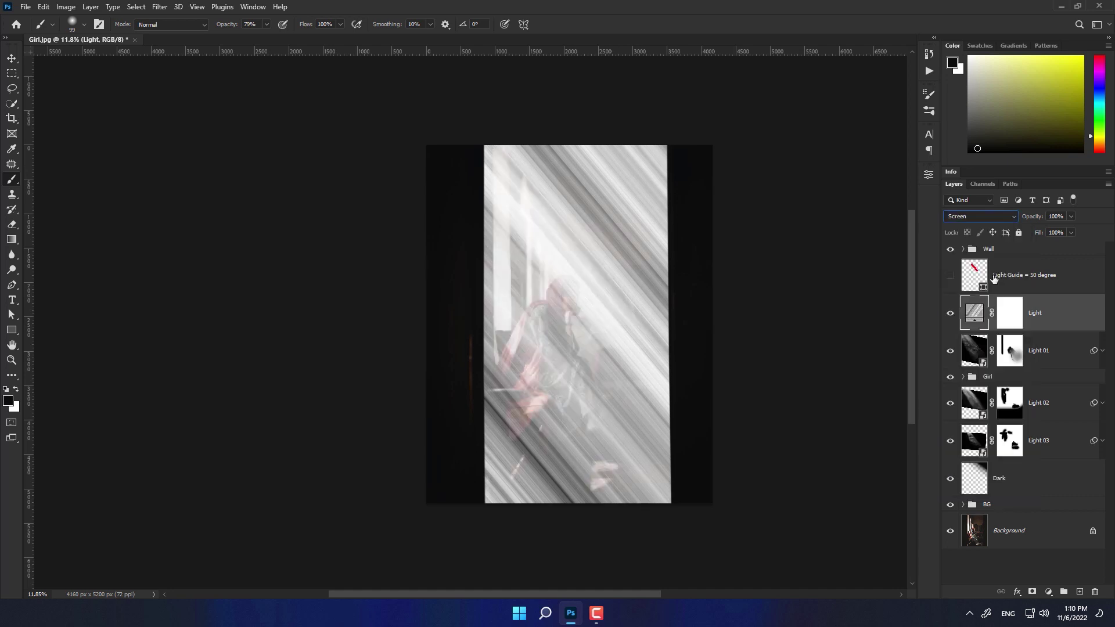
{"action": "scroll", "coordinate": [577, 418], "scroll_direction": "up", "scroll_amount": 1}
{"action": "scroll", "coordinate": [609, 443], "scroll_direction": "up", "scroll_amount": 1}
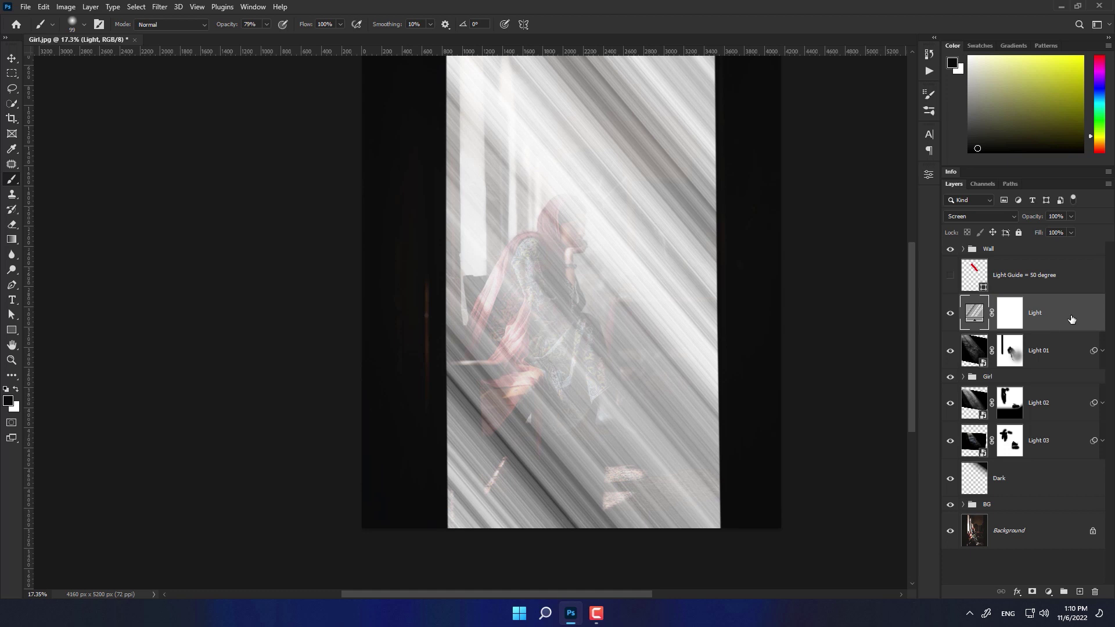
{"action": "right_click", "coordinate": [1071, 319]}
{"action": "left_click", "coordinate": [969, 217]}
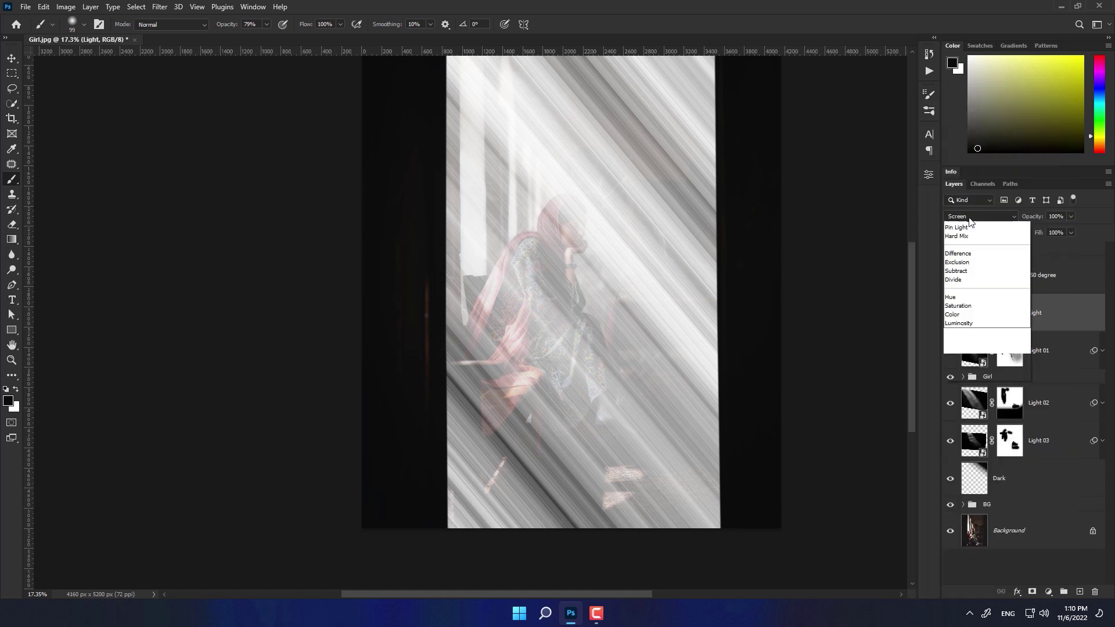
{"action": "right_click", "coordinate": [1071, 314]}
{"action": "left_click", "coordinate": [958, 285]}
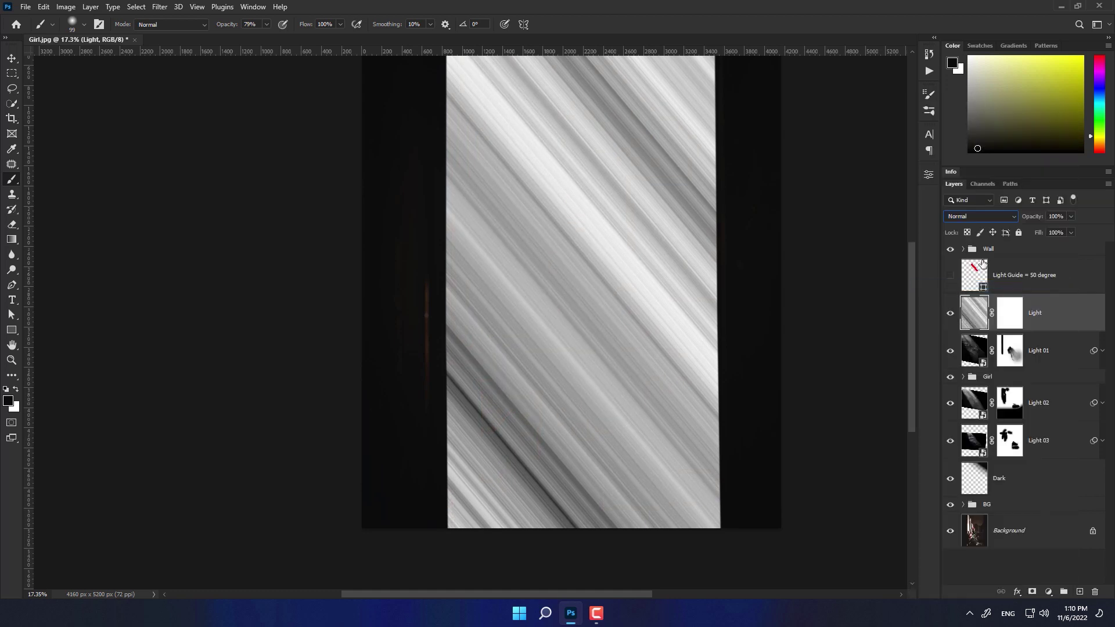
{"action": "left_click", "coordinate": [980, 216]}
{"action": "left_click", "coordinate": [969, 311]}
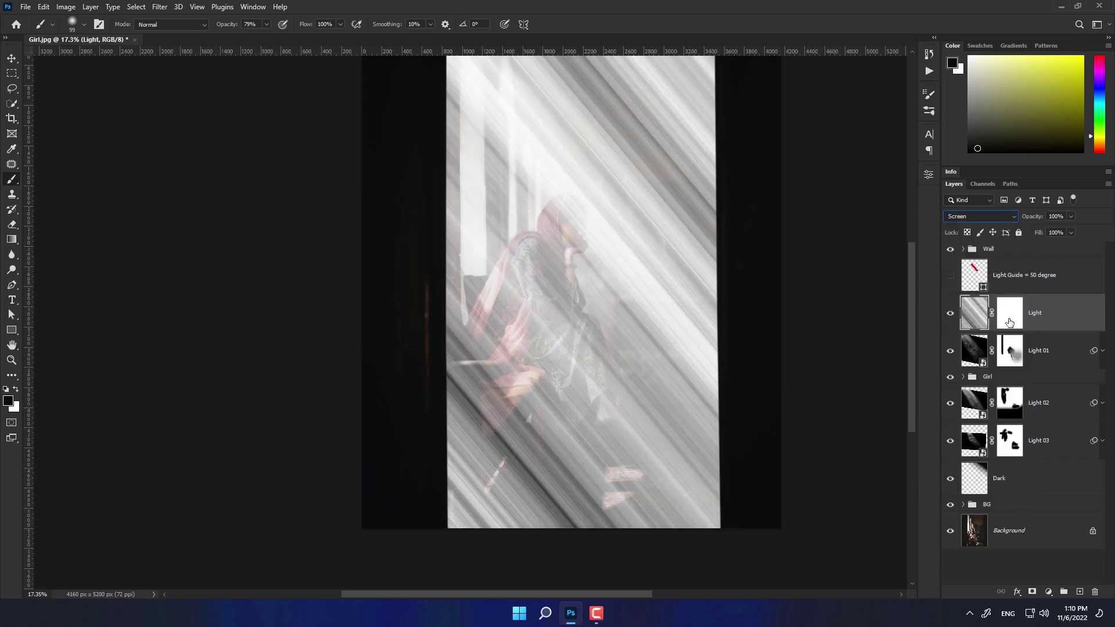
{"action": "left_click", "coordinate": [1009, 322]}
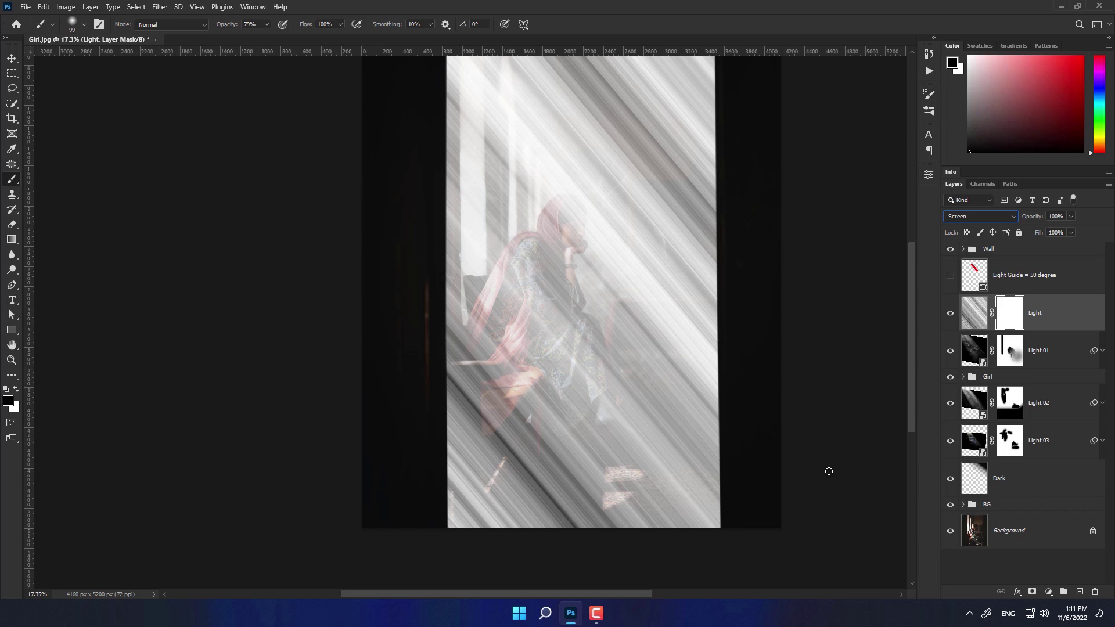
Invert the Light layer's mask to hide the light streaks and set white as the painting colour.
{"action": "key", "text": "ctrl+i"}
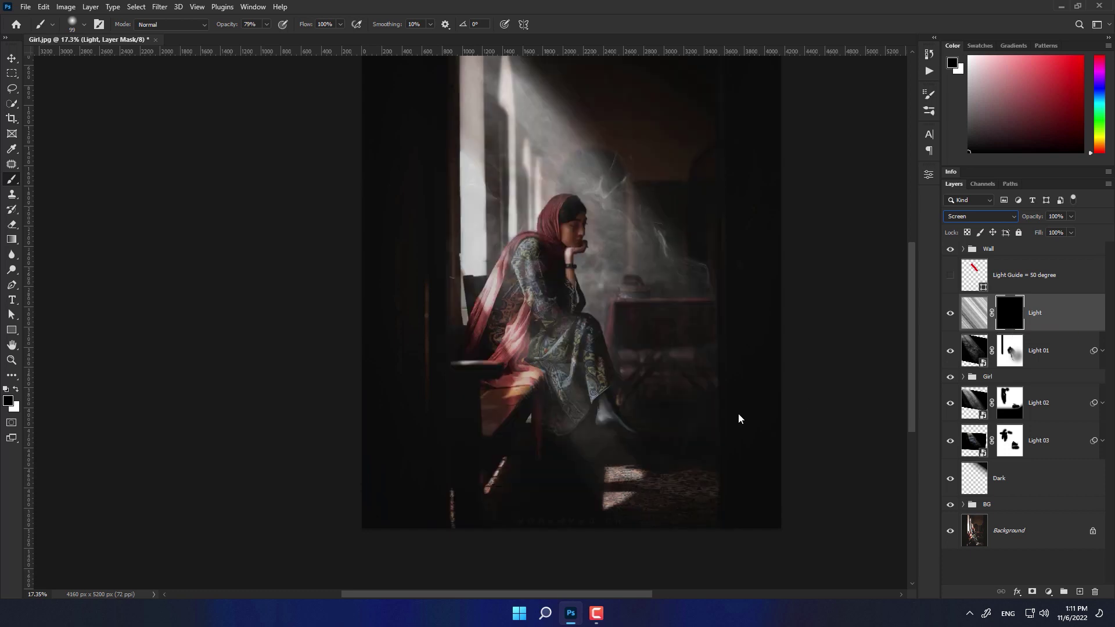
{"action": "right_click", "coordinate": [620, 436], "text": "alt"}
{"action": "key", "text": "x"}
{"action": "scroll", "coordinate": [637, 485], "scroll_direction": "up", "scroll_amount": 4}
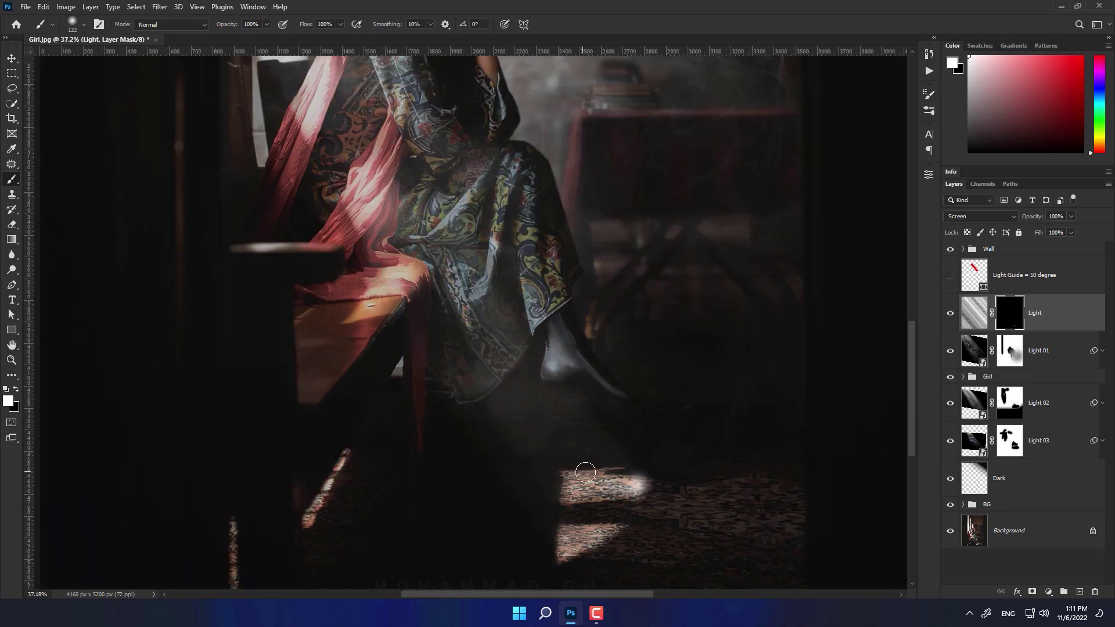
{"action": "scroll", "coordinate": [580, 464], "scroll_direction": "down", "scroll_amount": 3}
{"action": "scroll", "coordinate": [560, 425], "scroll_direction": "up", "scroll_amount": 1}
Try diagonal light beams across the girl with the Reflected Gradient tool, undoing each attempt.
{"action": "left_click_drag", "start_coordinate": [468, 298], "coordinate": [622, 482]}
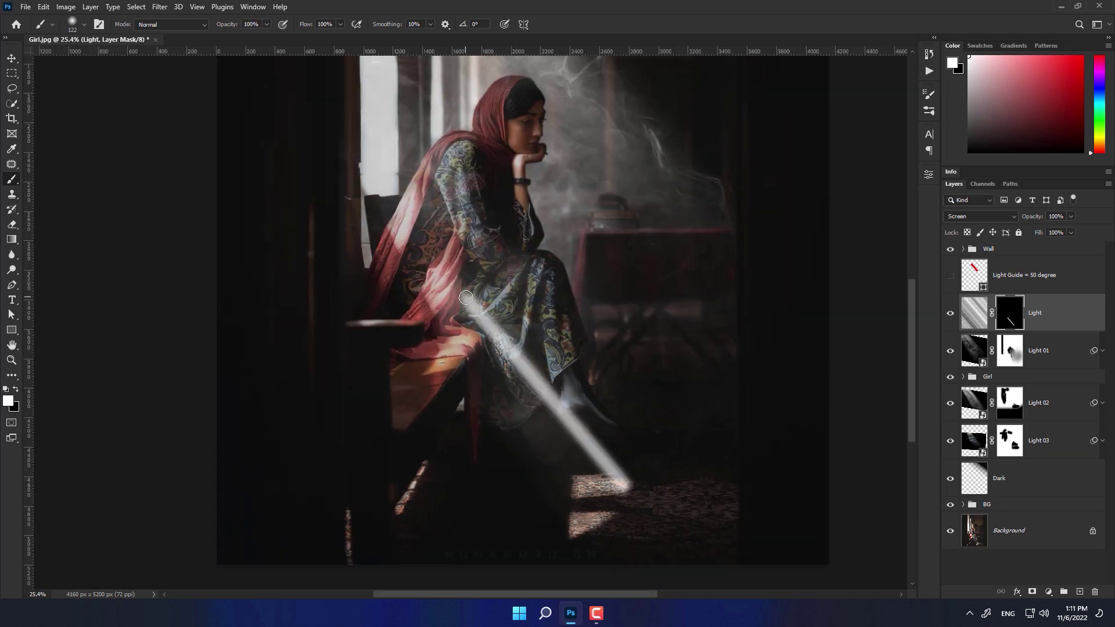
{"action": "key", "text": "ctrl+z"}
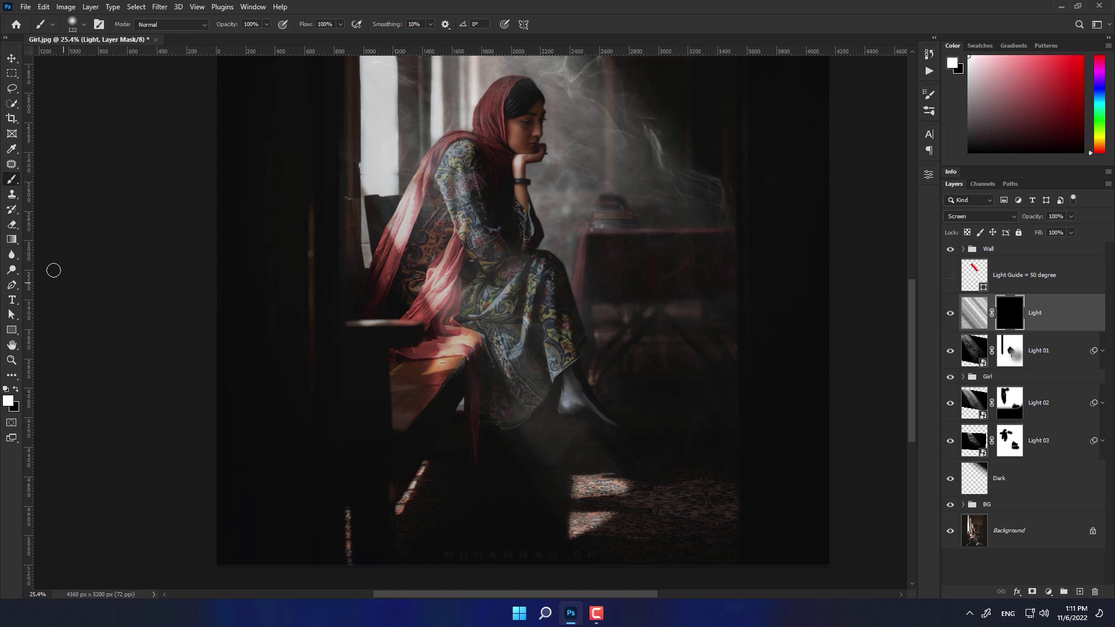
{"action": "left_click", "coordinate": [15, 241]}
{"action": "left_click", "coordinate": [182, 25]}
{"action": "left_click_drag", "start_coordinate": [572, 468], "coordinate": [604, 444]}
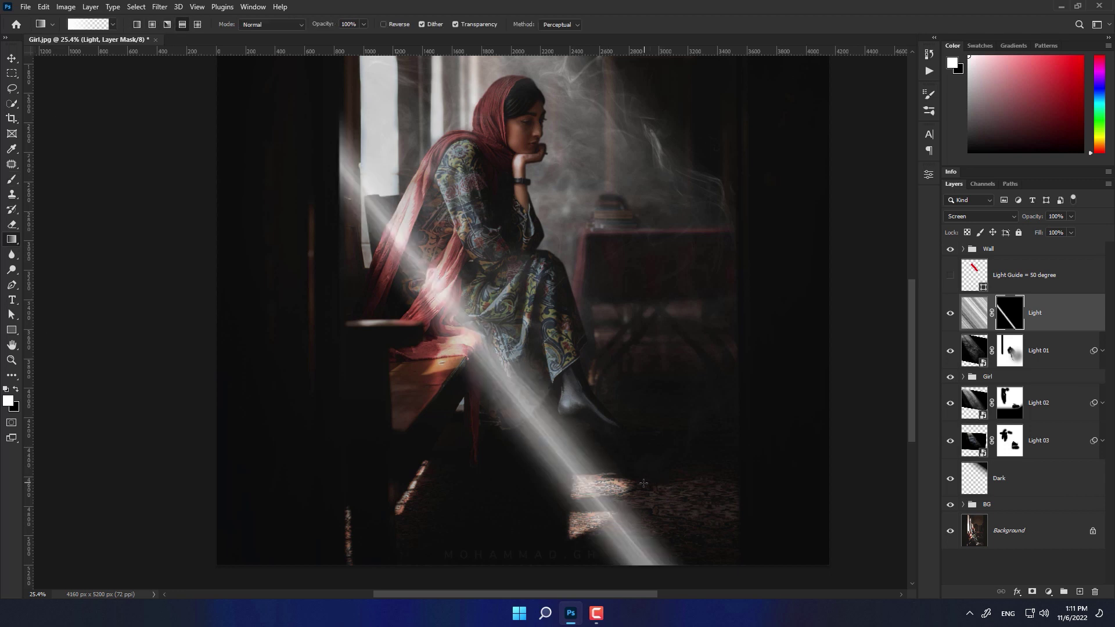
{"action": "key", "text": "ctrl+z"}
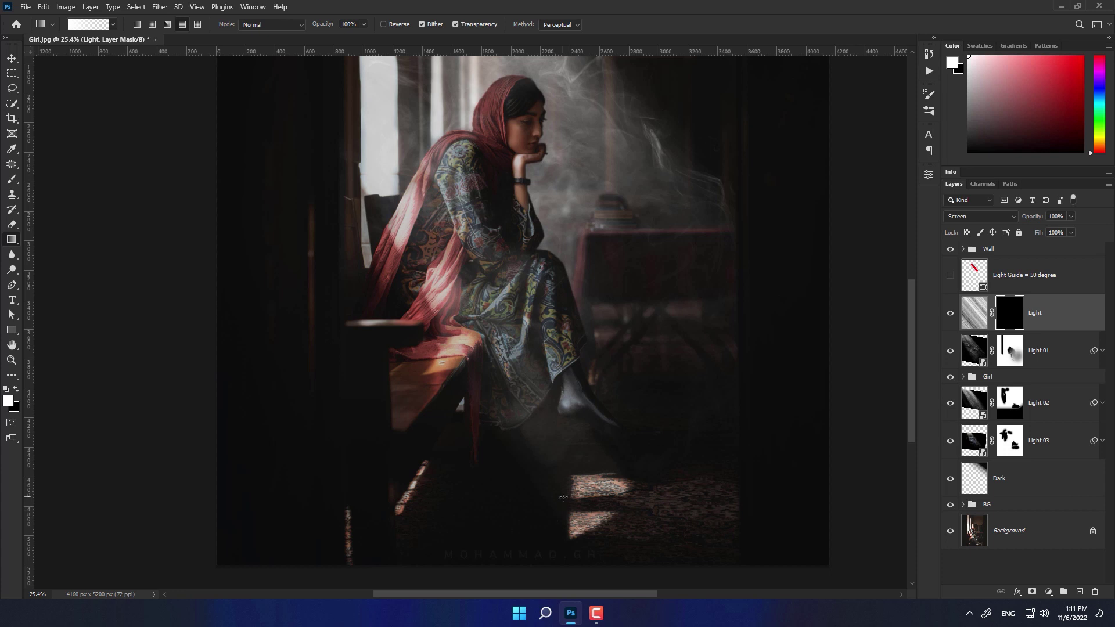
{"action": "mouse_move", "coordinate": [566, 493]}
{"action": "left_mouse_down"}
{"action": "mouse_move", "coordinate": [614, 462]}
{"action": "mouse_move", "coordinate": [607, 454]}
{"action": "mouse_move", "coordinate": [627, 463]}
{"action": "left_mouse_up"}
{"action": "key", "text": "ctrl+z"}
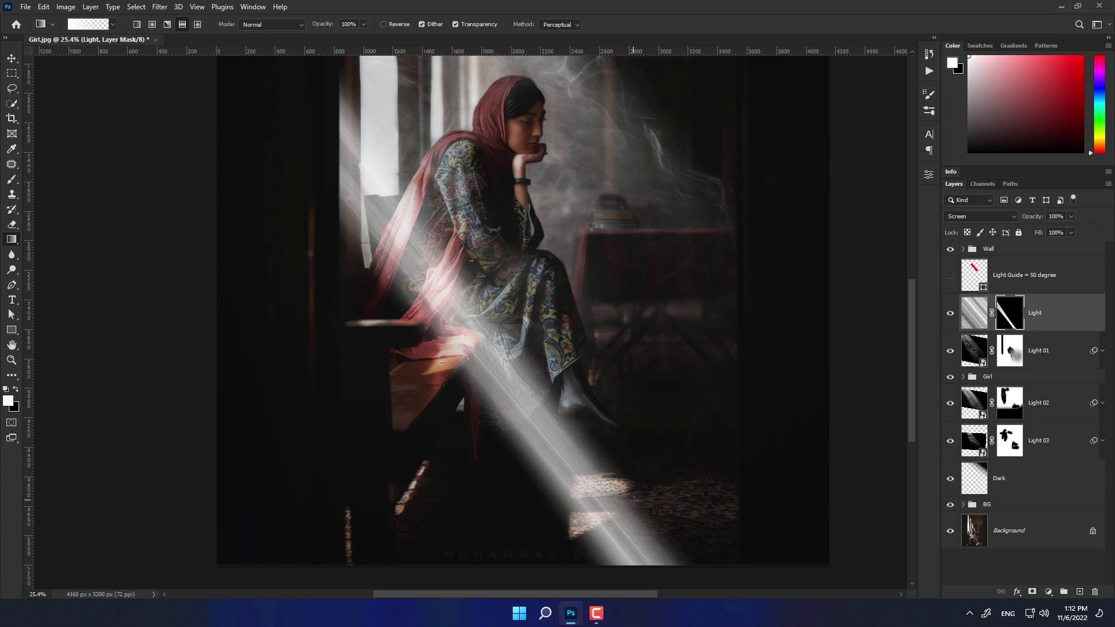
Redraw the reflected gradient until one soft beam runs from the window to the floor.
{"action": "scroll", "coordinate": [620, 498], "scroll_direction": "down", "scroll_amount": 1}
{"action": "scroll", "coordinate": [639, 464], "scroll_direction": "down", "scroll_amount": 1}
{"action": "key", "text": "ctrl+z"}
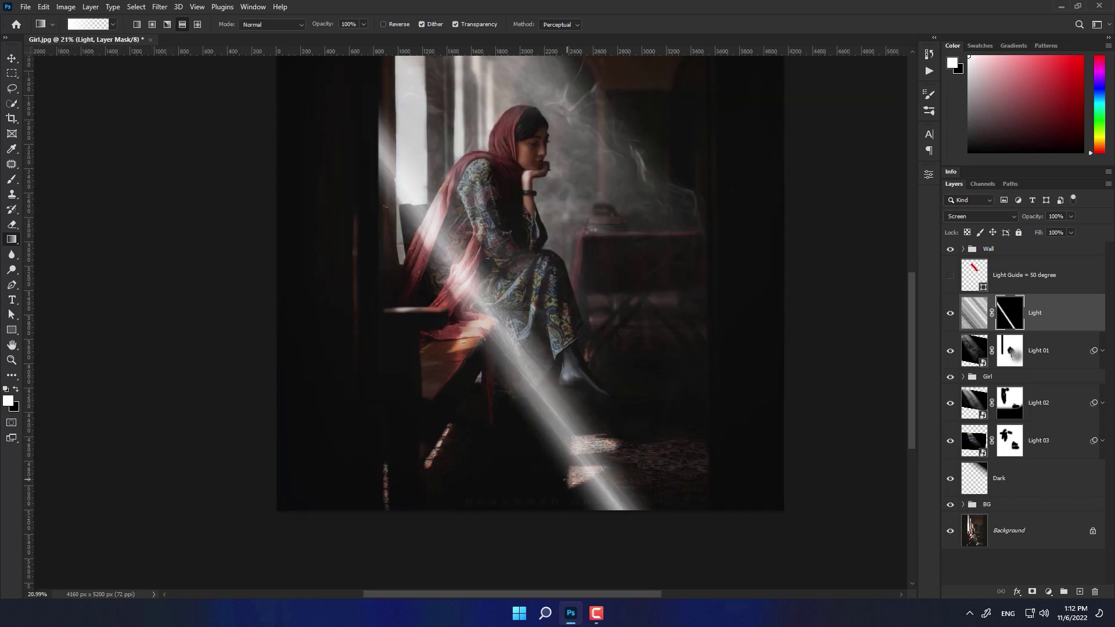
{"action": "key", "text": "ctrl+z"}
{"action": "left_click_drag", "start_coordinate": [552, 478], "coordinate": [623, 416]}
{"action": "key", "text": "ctrl+z"}
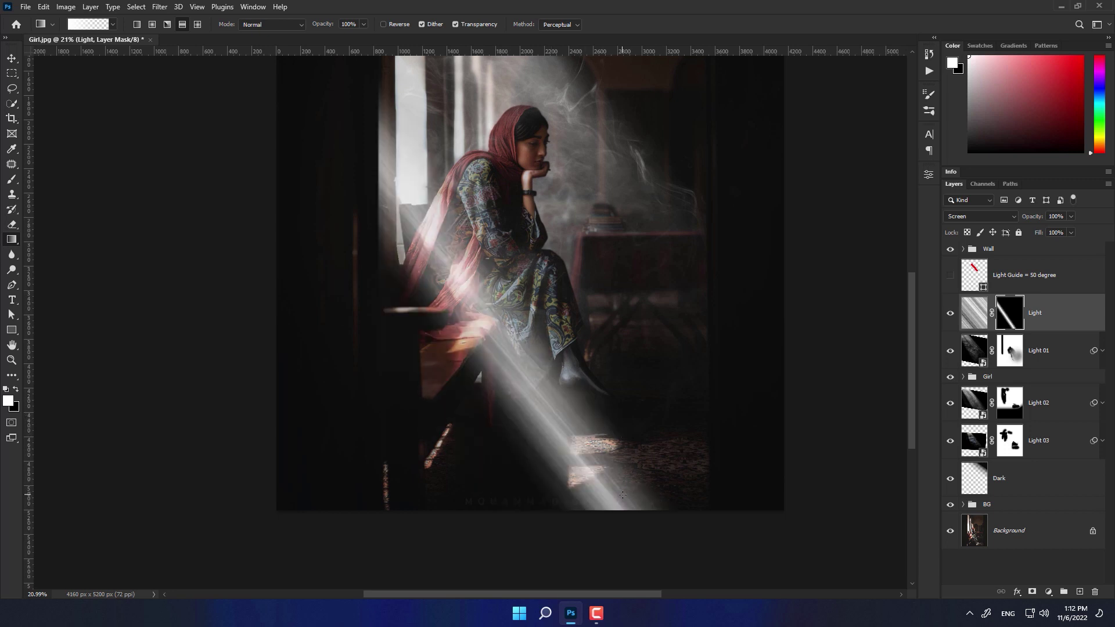
{"action": "key", "text": "ctrl+z"}
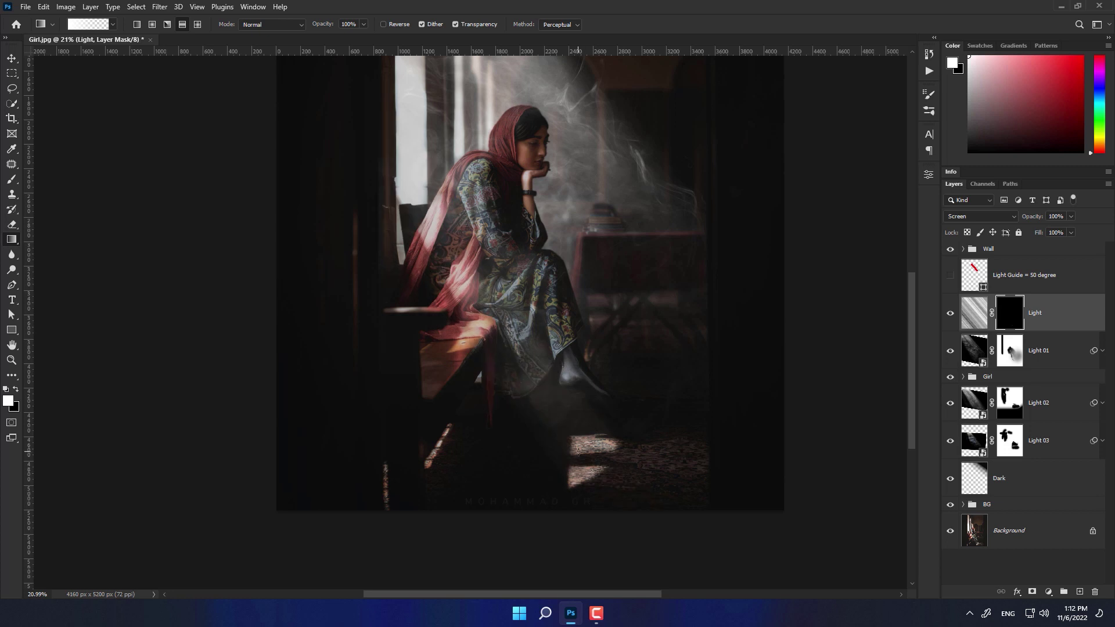
{"action": "left_click_drag", "start_coordinate": [626, 424], "coordinate": [626, 418]}
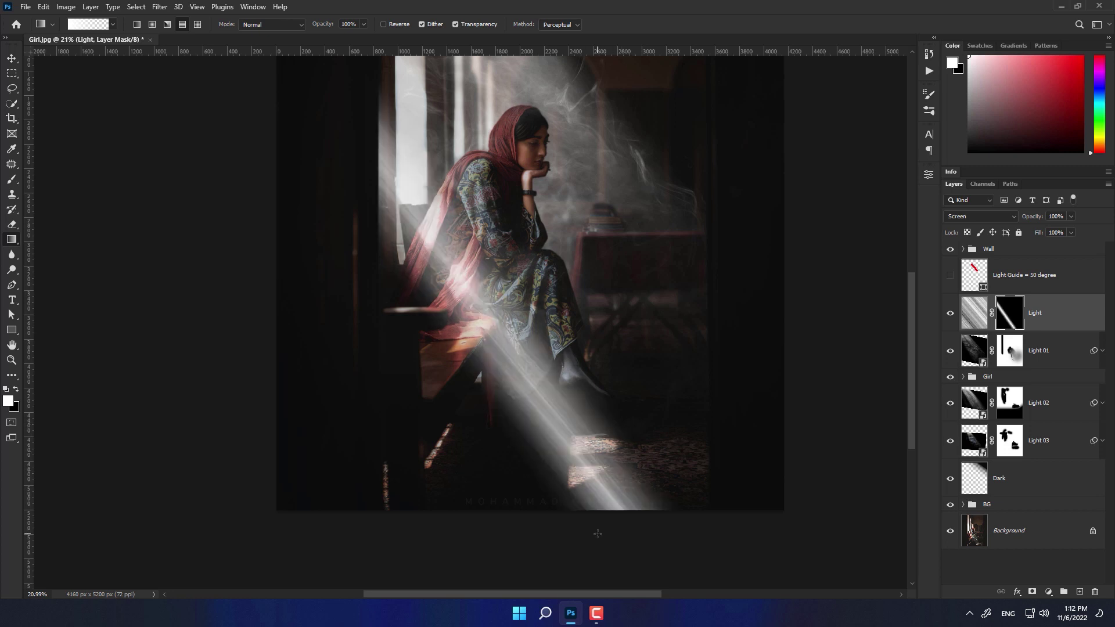
{"action": "scroll", "coordinate": [598, 533], "scroll_direction": "up", "scroll_amount": 1}
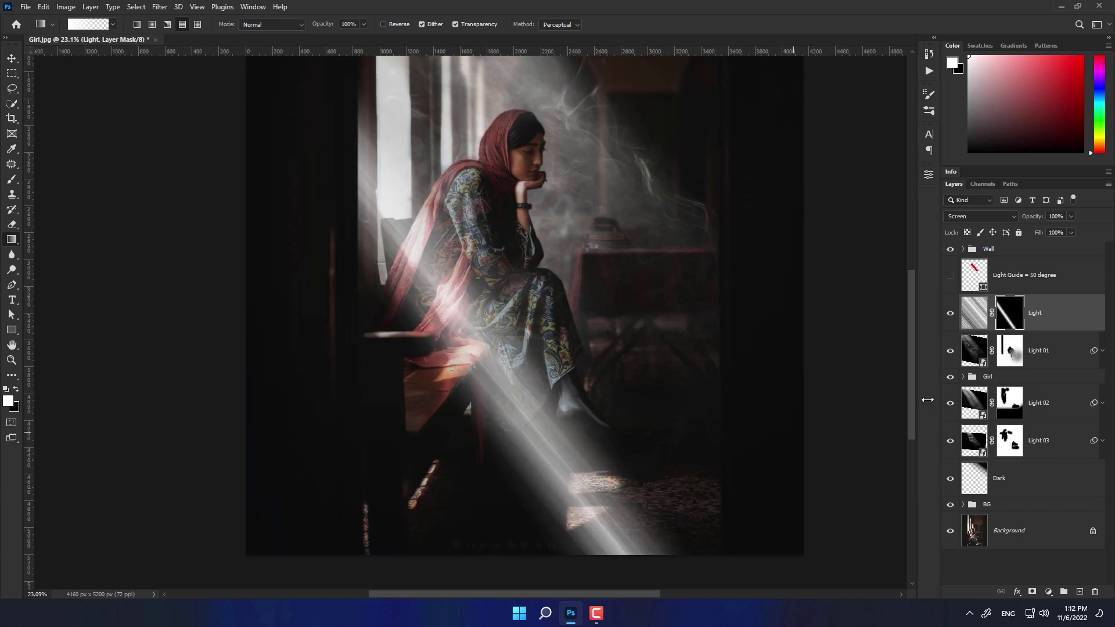
Align the 50 degree Light Guide stripe with the beam, then hide it again.
{"action": "left_click", "coordinate": [950, 275]}
{"action": "left_click", "coordinate": [8, 61]}
{"action": "left_click", "coordinate": [1033, 275]}
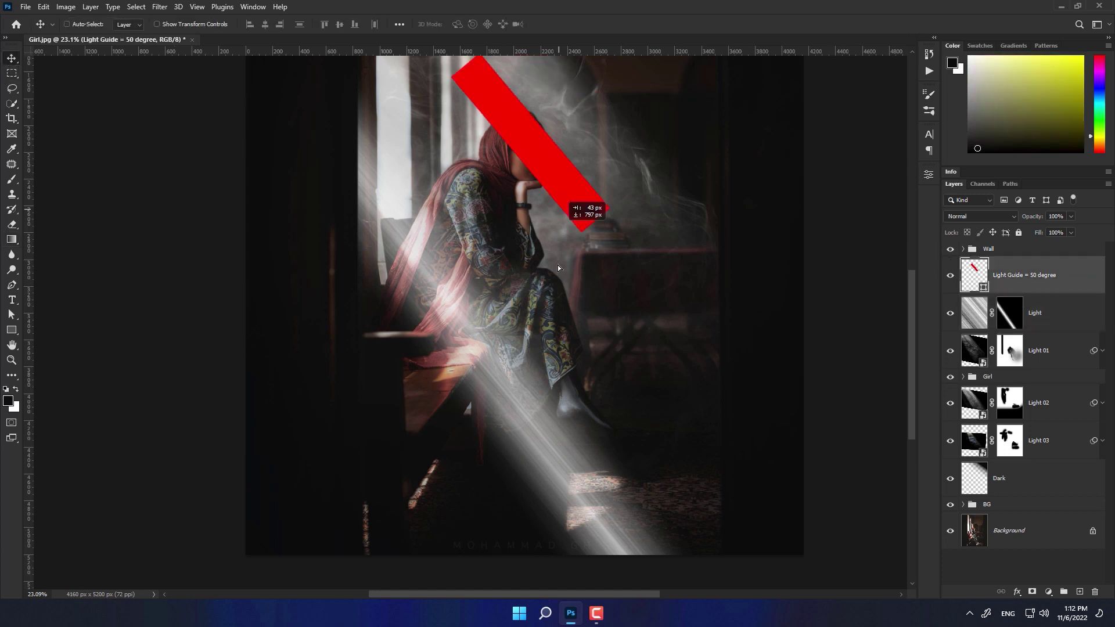
{"action": "left_click_drag", "start_coordinate": [590, 159], "coordinate": [547, 448]}
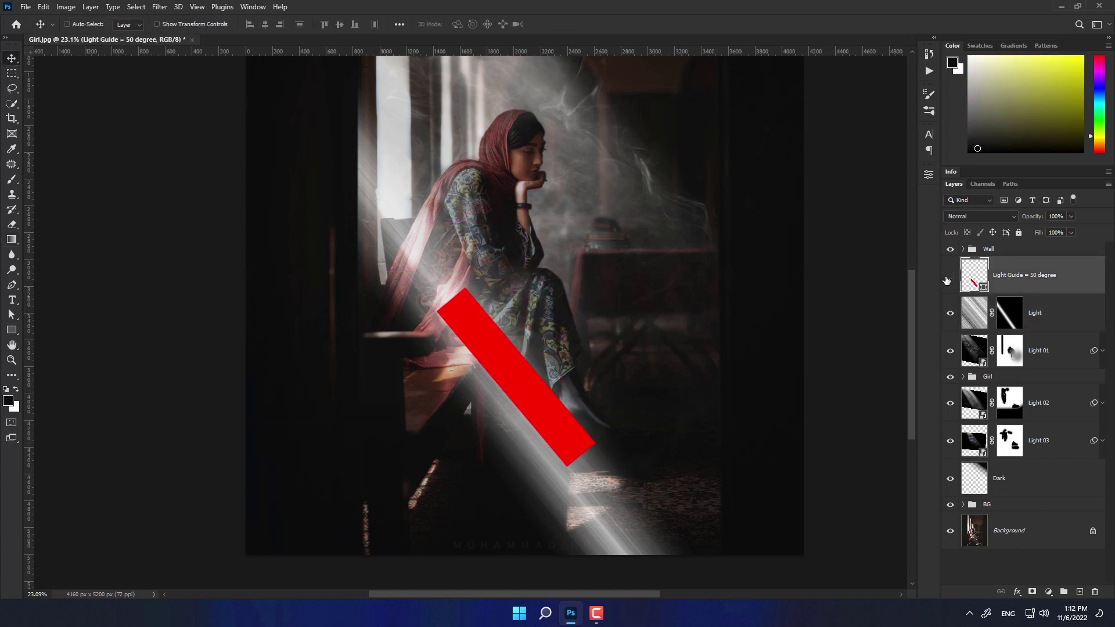
{"action": "left_click", "coordinate": [950, 275]}
Paint black on the Light mask to fade the beam's lower end on the floor.
{"action": "left_click", "coordinate": [1009, 313]}
{"action": "key", "text": "x"}
{"action": "key", "text": "b"}
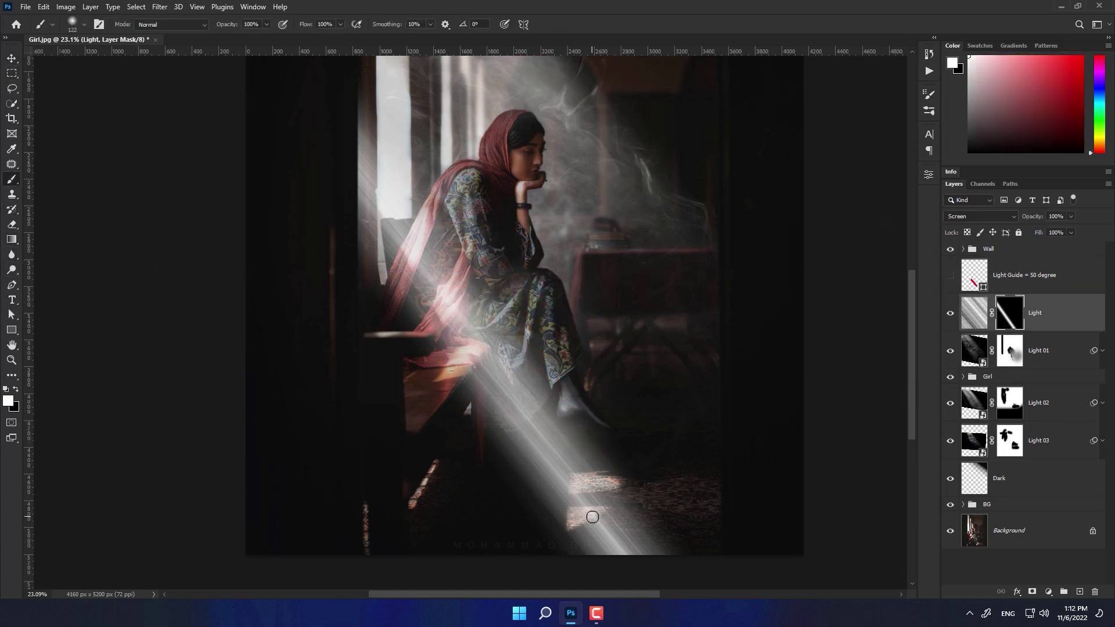
{"action": "scroll", "coordinate": [587, 506], "scroll_direction": "up", "scroll_amount": 2}
{"action": "key", "text": "x"}
{"action": "mouse_move", "coordinate": [588, 507]}
{"action": "left_mouse_down"}
{"action": "mouse_move", "coordinate": [602, 522]}
{"action": "mouse_move", "coordinate": [567, 567]}
{"action": "mouse_move", "coordinate": [680, 550]}
{"action": "left_mouse_up"}
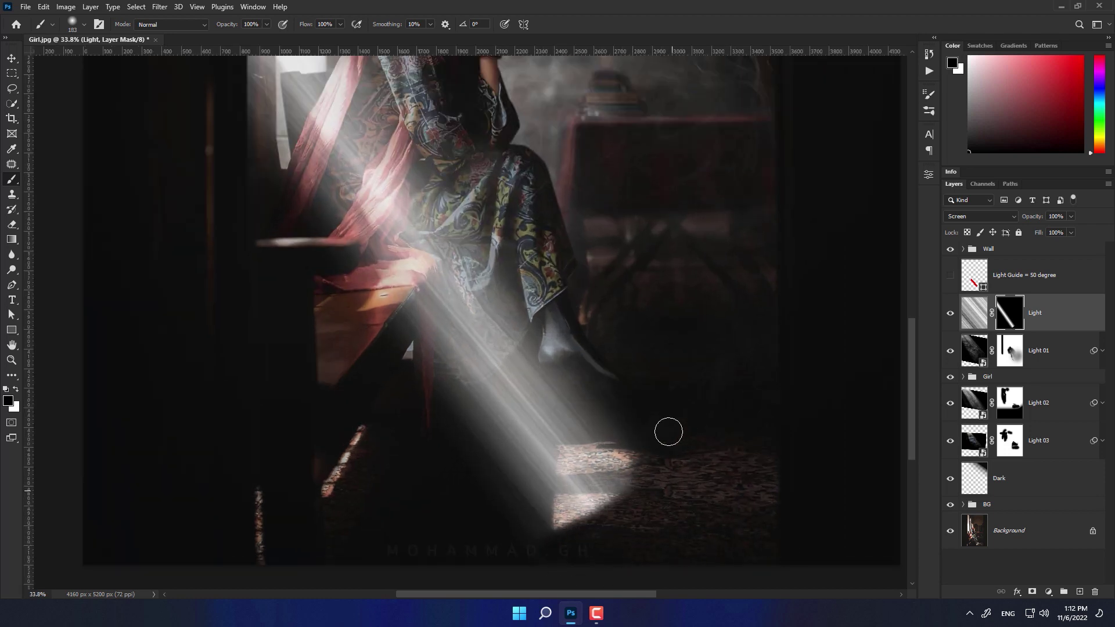
Enlarge the soft brush to keep softening the beam's base.
{"action": "scroll", "coordinate": [508, 537], "scroll_direction": "down", "scroll_amount": 2}
{"action": "key", "text": "bracketright"}
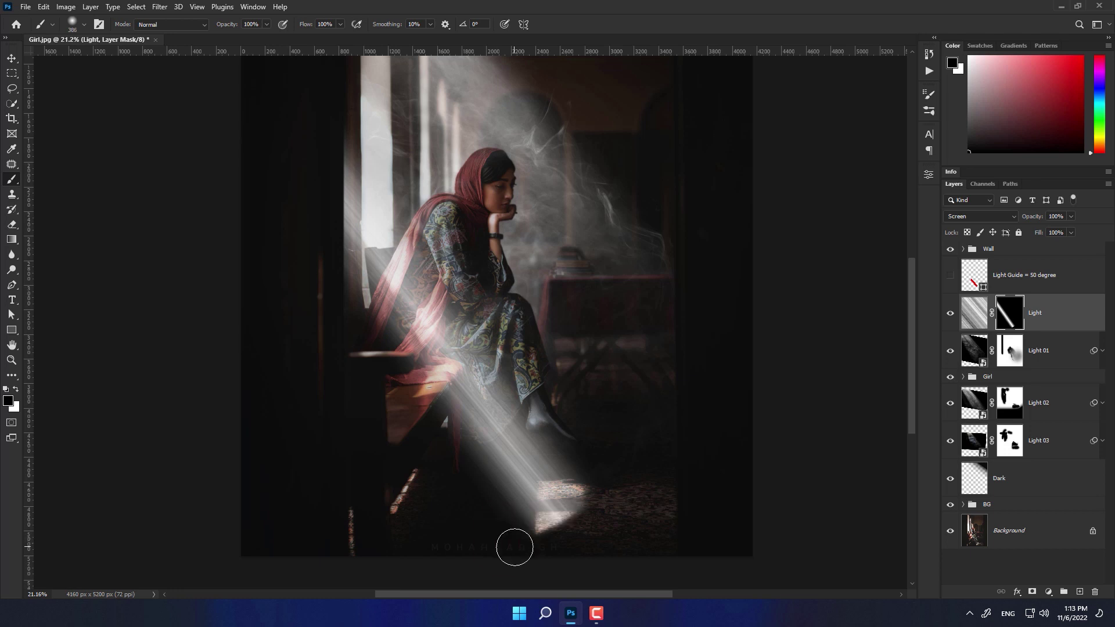
{"action": "scroll", "coordinate": [489, 494], "scroll_direction": "down", "scroll_amount": 1}
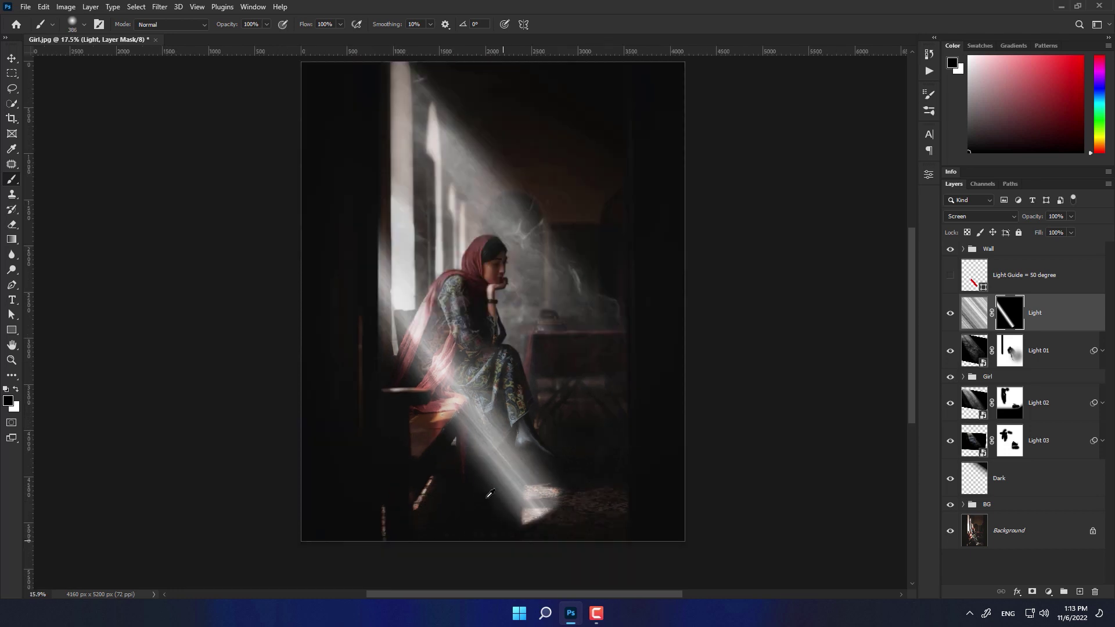
{"action": "scroll", "coordinate": [458, 430], "scroll_direction": "up", "scroll_amount": 2}
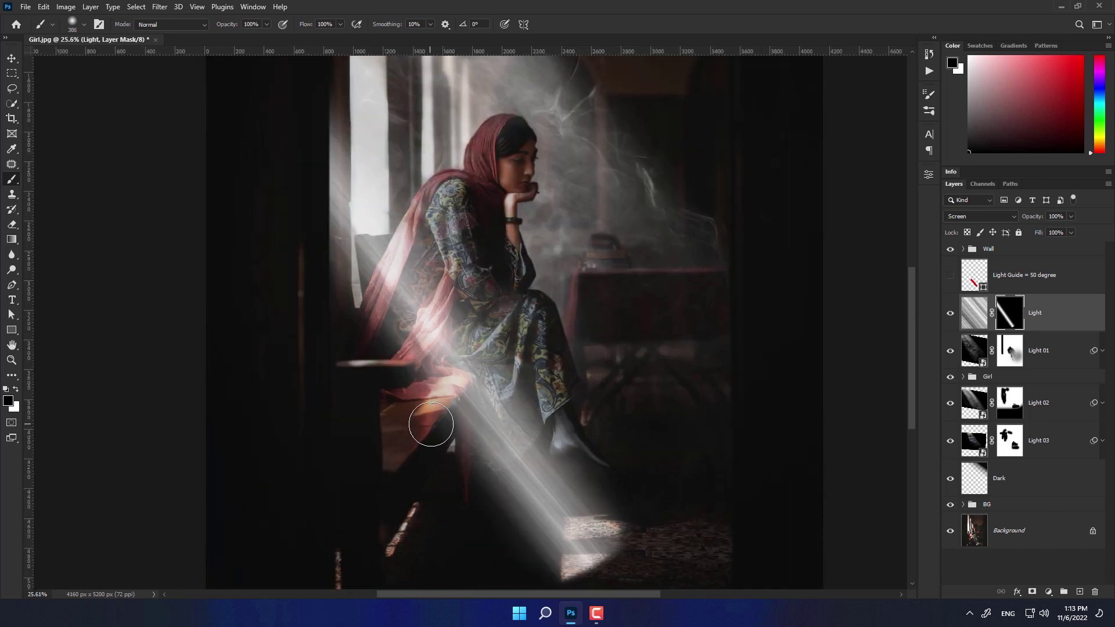
{"action": "scroll", "coordinate": [540, 592], "scroll_direction": "down", "scroll_amount": 2}
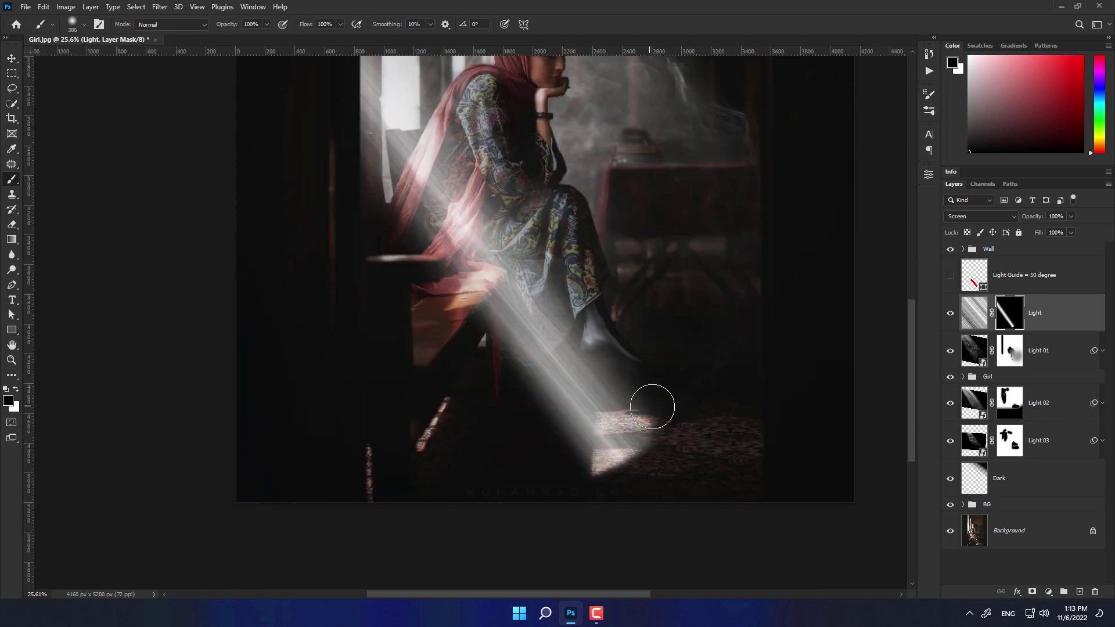
{"action": "key", "text": "bracketright"}
{"action": "key", "text": "bracketright"}
{"action": "key", "text": "bracketright"}
{"action": "scroll", "coordinate": [511, 505], "scroll_direction": "down", "scroll_amount": 3}
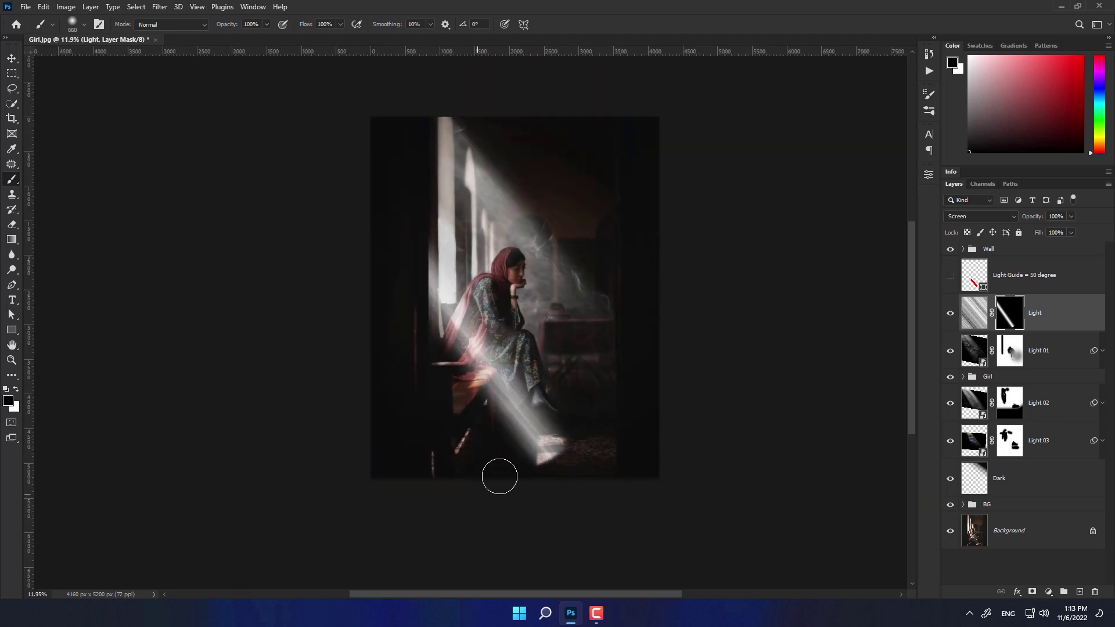
Lower the Light layer's opacity to dim the beam.
{"action": "left_click", "coordinate": [978, 316]}
{"action": "left_click_drag", "start_coordinate": [1017, 222], "coordinate": [1021, 224]}
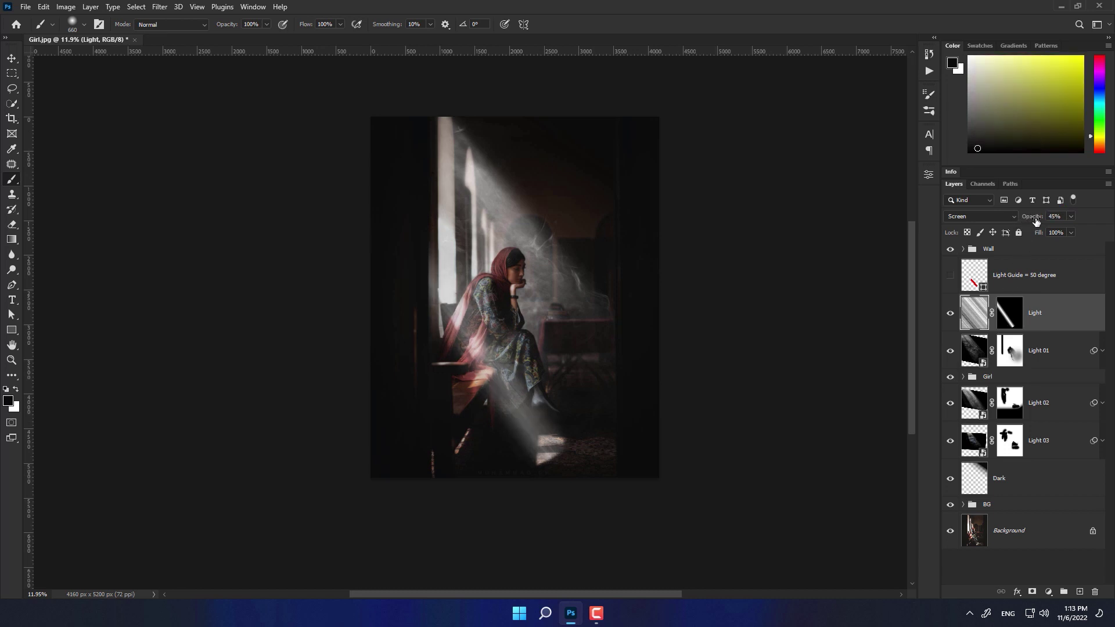
{"action": "scroll", "coordinate": [493, 523], "scroll_direction": "up", "scroll_amount": 1}
{"action": "scroll", "coordinate": [497, 534], "scroll_direction": "up", "scroll_amount": 1}
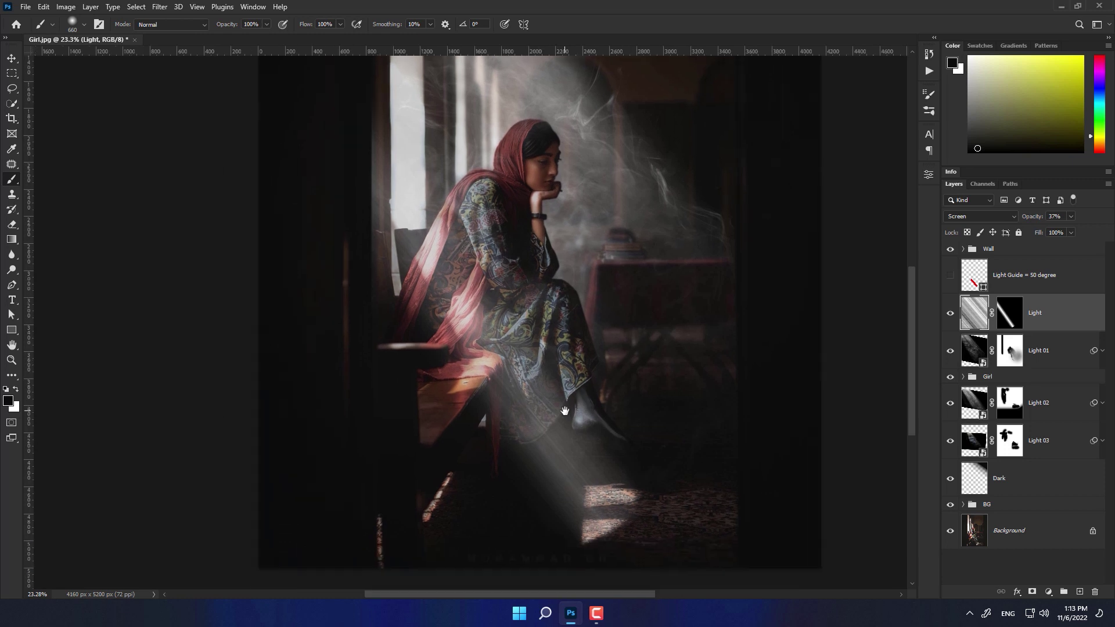
{"action": "scroll", "coordinate": [499, 527], "scroll_direction": "up", "scroll_amount": 1}
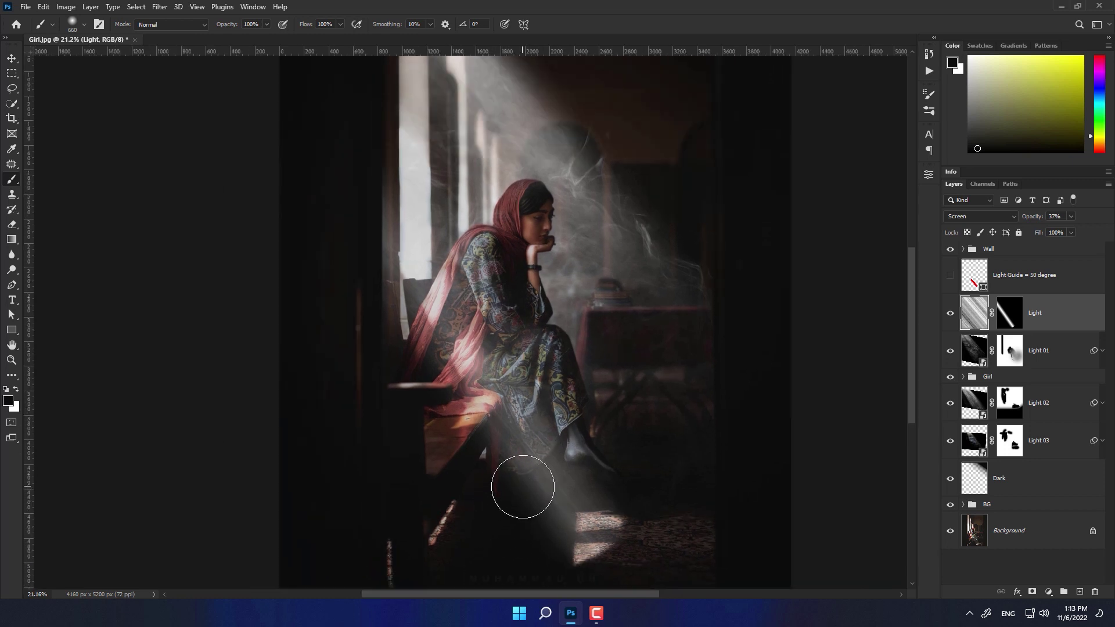
{"action": "scroll", "coordinate": [520, 485], "scroll_direction": "down", "scroll_amount": 1}
{"action": "scroll", "coordinate": [525, 485], "scroll_direction": "up", "scroll_amount": 1}
{"action": "scroll", "coordinate": [517, 487], "scroll_direction": "up", "scroll_amount": 1}
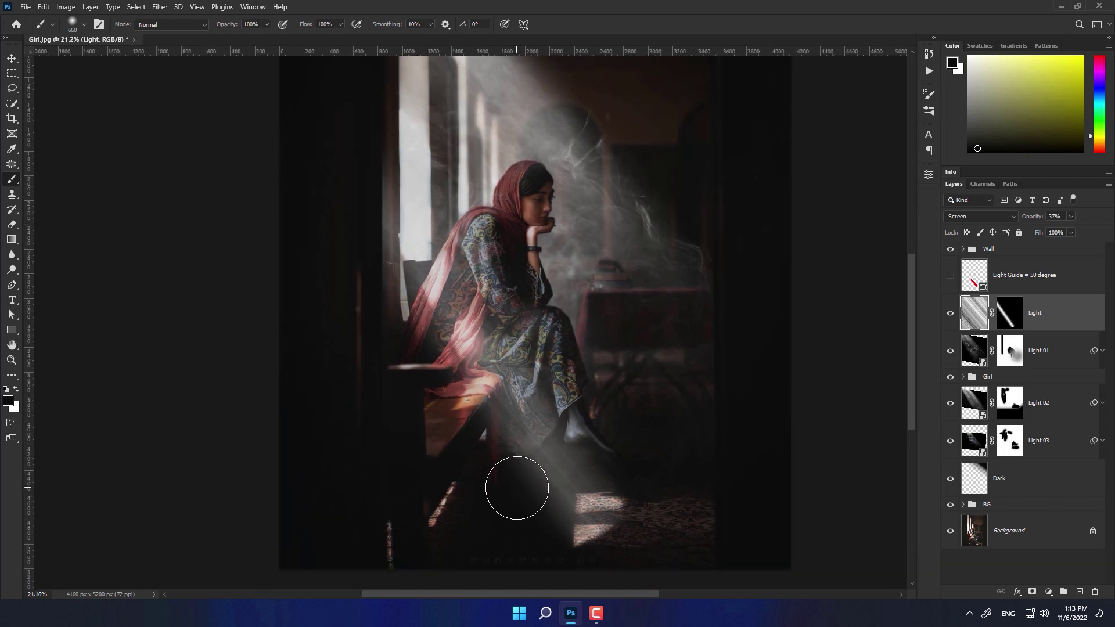
{"action": "scroll", "coordinate": [517, 488], "scroll_direction": "up", "scroll_amount": 1}
{"action": "scroll", "coordinate": [516, 487], "scroll_direction": "down", "scroll_amount": 2}
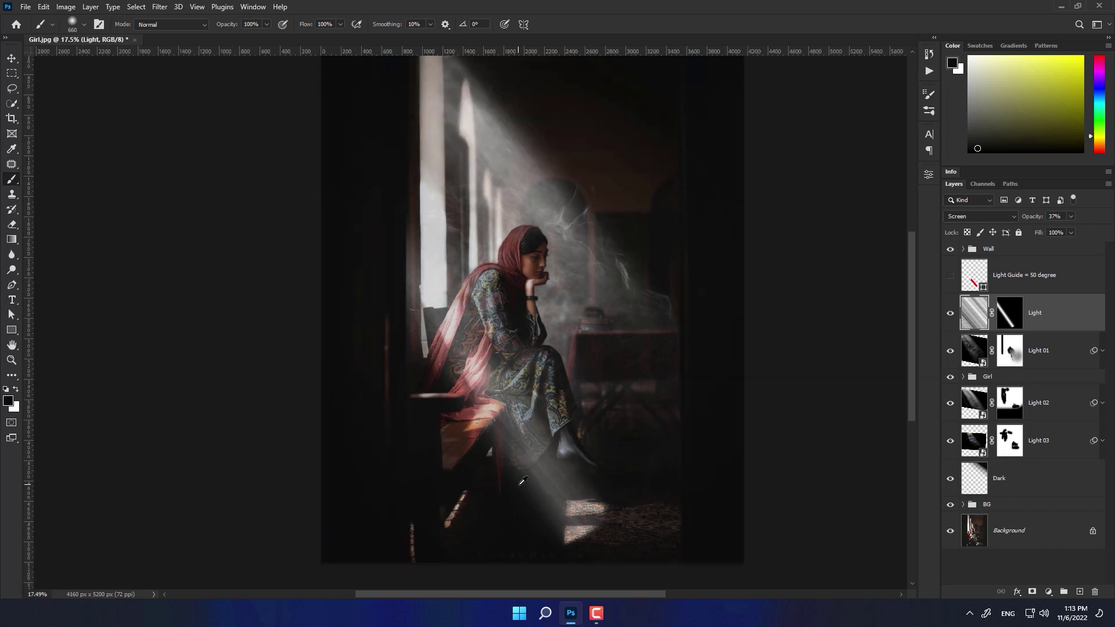
Expand the BG group to show Curves 1, Background copy 2 and Background copy.
{"action": "left_click_drag", "start_coordinate": [517, 480], "coordinate": [533, 454]}
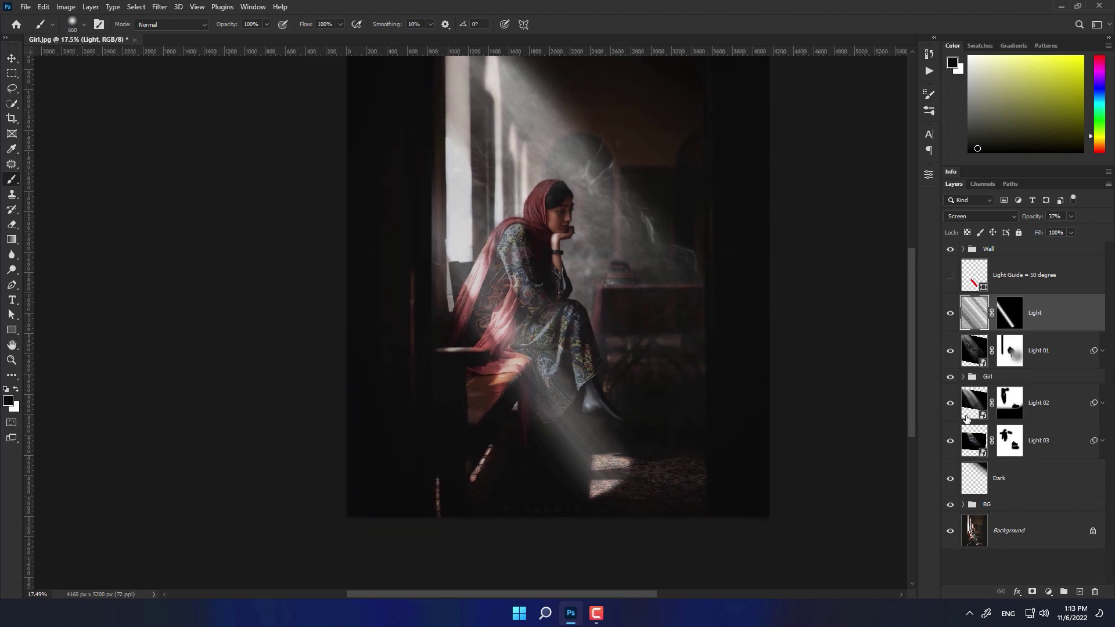
{"action": "scroll", "coordinate": [644, 377], "scroll_direction": "down", "scroll_amount": 1}
{"action": "scroll", "coordinate": [644, 377], "scroll_direction": "down", "scroll_amount": 2}
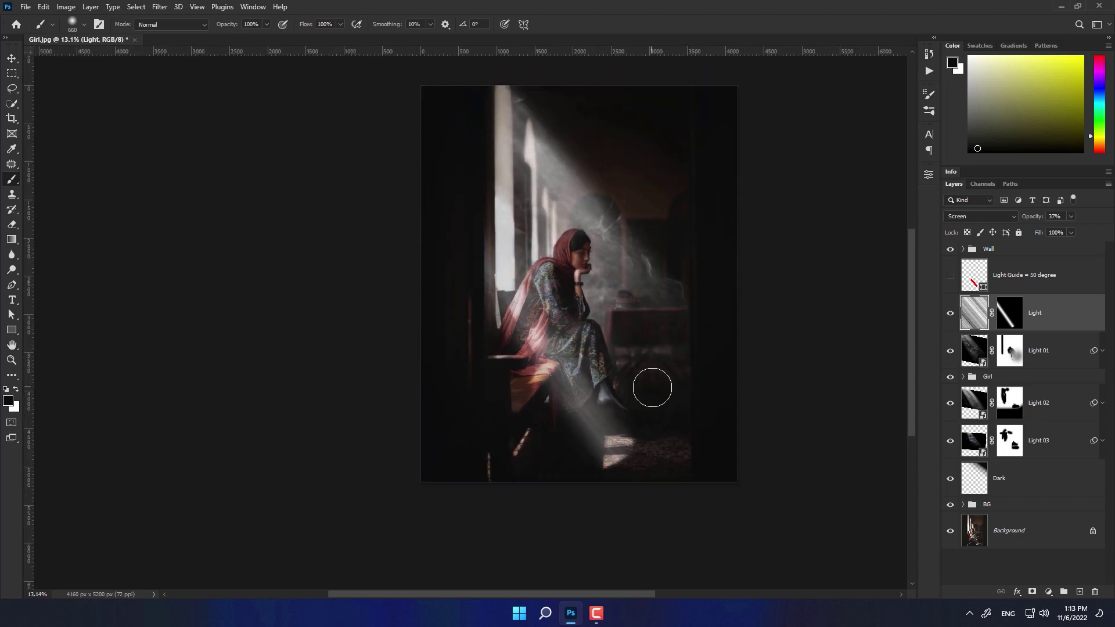
{"action": "left_click", "coordinate": [969, 508]}
{"action": "scroll", "coordinate": [1003, 534], "scroll_direction": "down", "scroll_amount": 2}
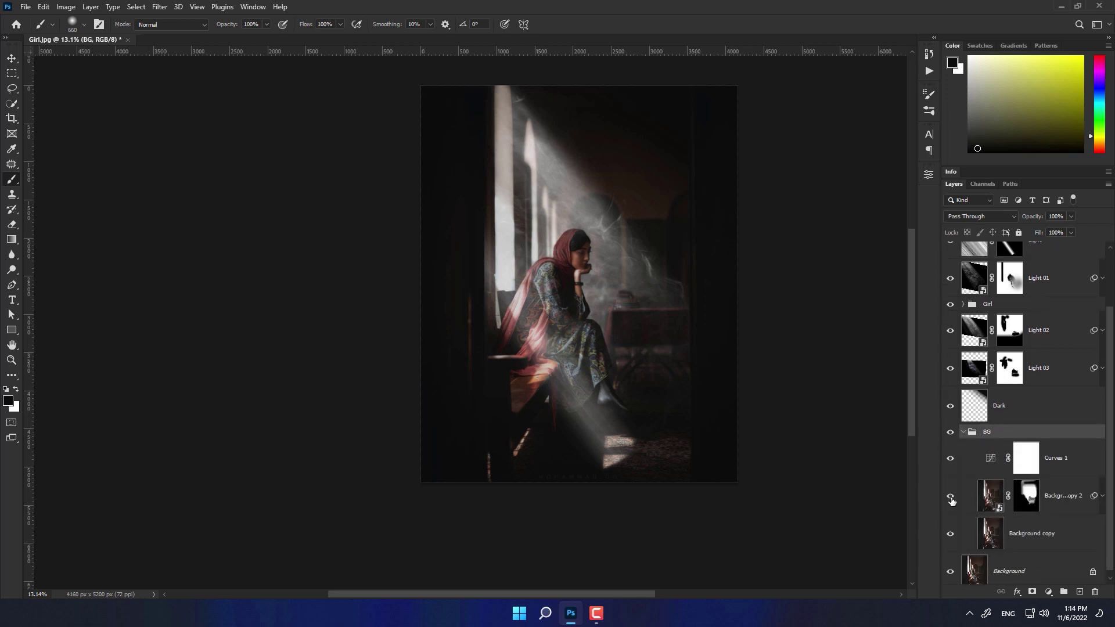
Add a new layer above Background copy and set Clone Stamp to sample All Layers.
{"action": "left_click", "coordinate": [988, 535]}
{"action": "scroll", "coordinate": [559, 480], "scroll_direction": "up", "scroll_amount": 2}
{"action": "scroll", "coordinate": [560, 480], "scroll_direction": "up", "scroll_amount": 5}
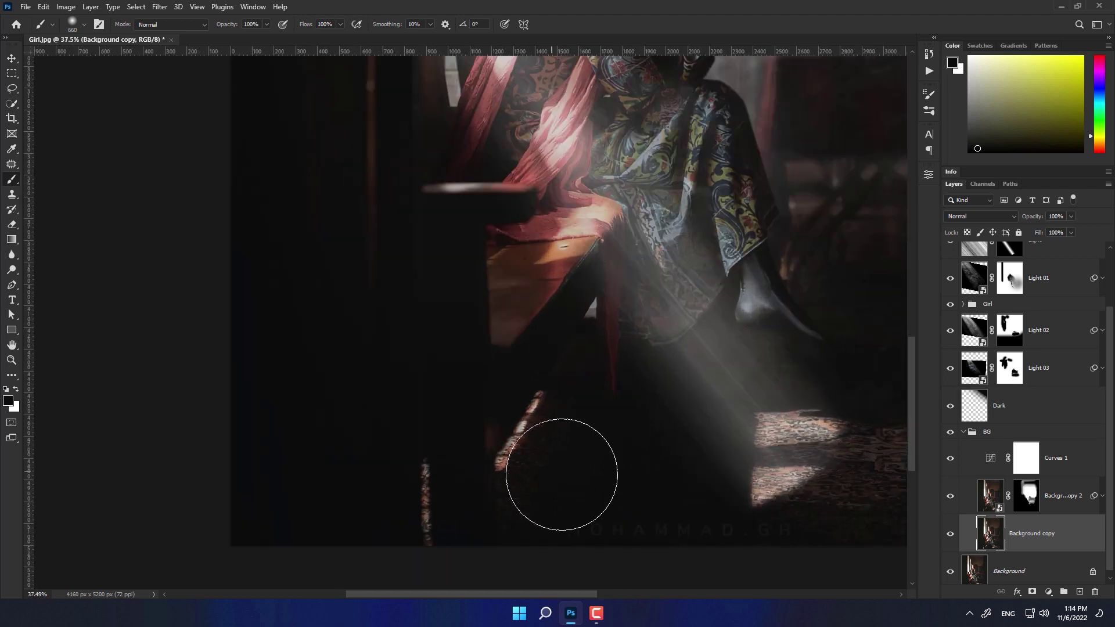
{"action": "scroll", "coordinate": [544, 381], "scroll_direction": "up", "scroll_amount": 3}
{"action": "scroll", "coordinate": [544, 381], "scroll_direction": "up", "scroll_amount": 3}
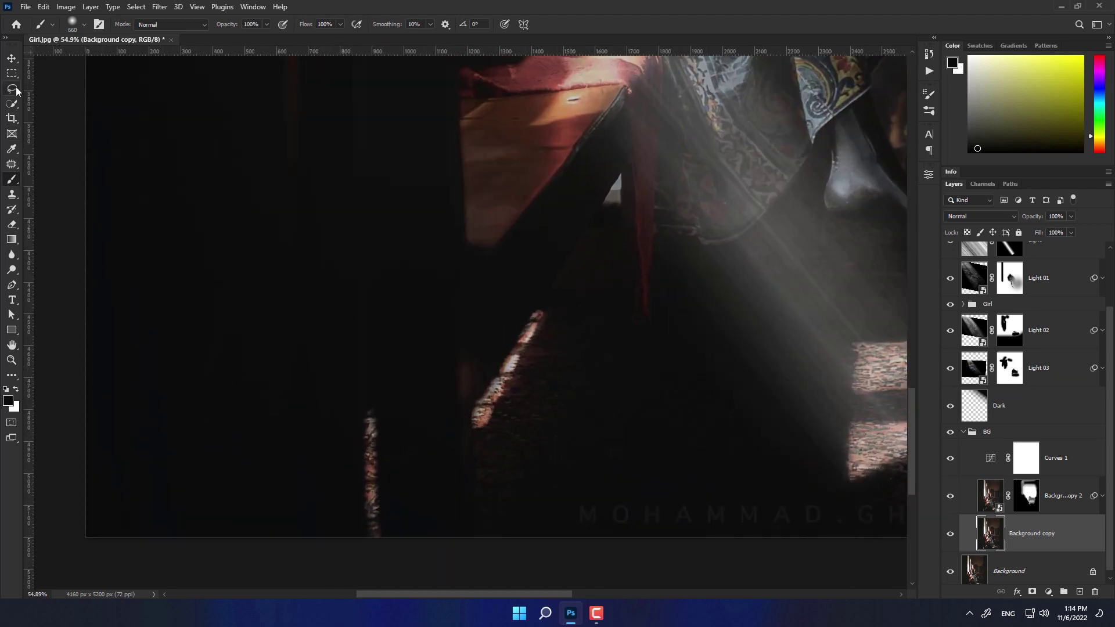
{"action": "left_click", "coordinate": [11, 194]}
{"action": "left_click", "coordinate": [1079, 591]}
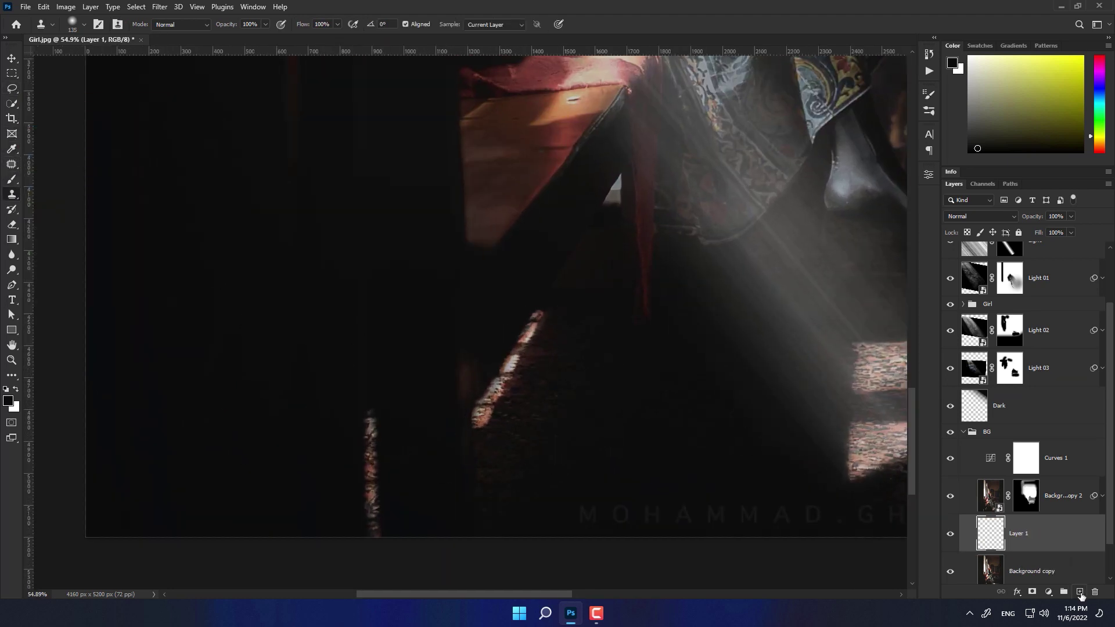
{"action": "right_click", "coordinate": [502, 411], "text": "alt"}
{"action": "left_click", "coordinate": [494, 24]}
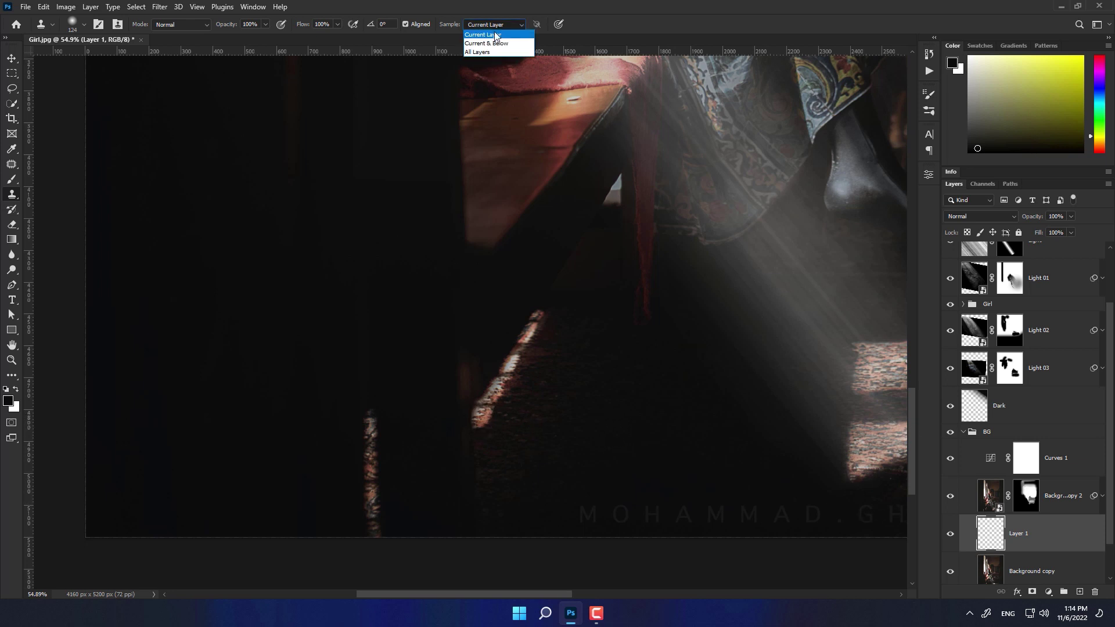
{"action": "left_click", "coordinate": [488, 52]}
Clone dark tones over the bright lit strip at the lower left.
{"action": "left_click_drag", "start_coordinate": [483, 415], "coordinate": [536, 322]}
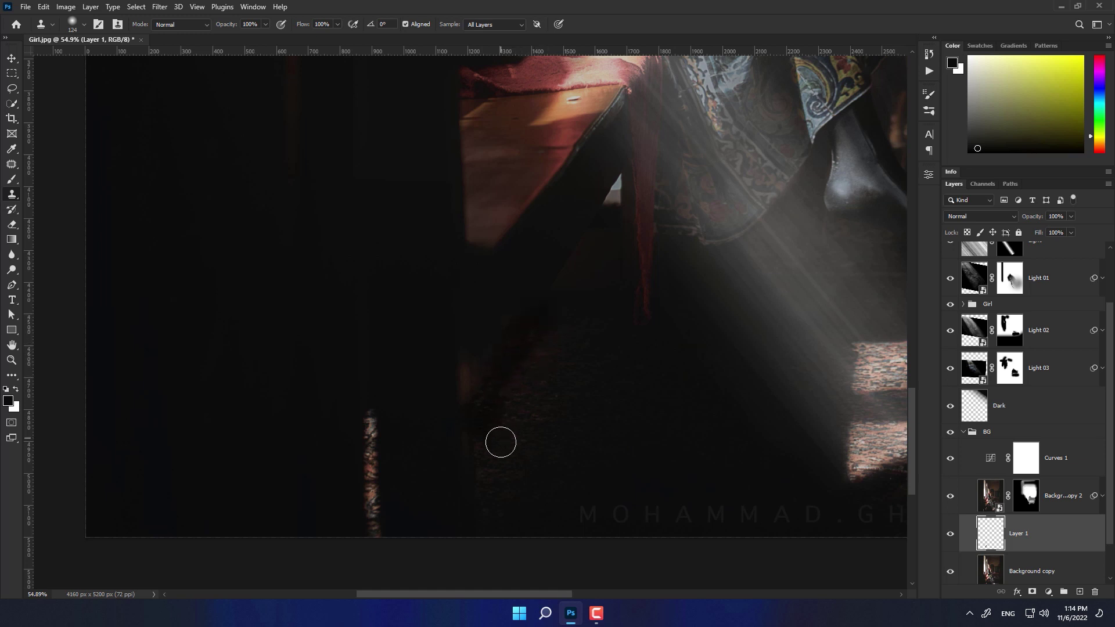
{"action": "left_click", "coordinate": [330, 413], "text": "alt"}
{"action": "left_click_drag", "start_coordinate": [366, 421], "coordinate": [371, 528]}
{"action": "scroll", "coordinate": [329, 523], "scroll_direction": "down", "scroll_amount": 3}
{"action": "left_click_drag", "start_coordinate": [373, 404], "coordinate": [465, 399]}
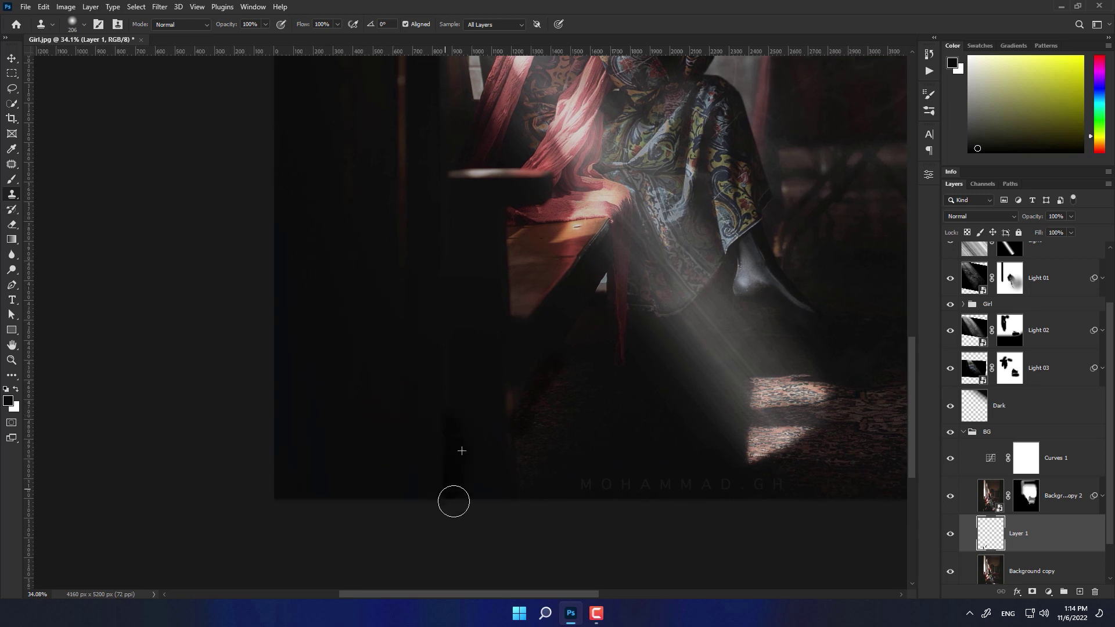
{"action": "scroll", "coordinate": [453, 503], "scroll_direction": "up", "scroll_amount": 4}
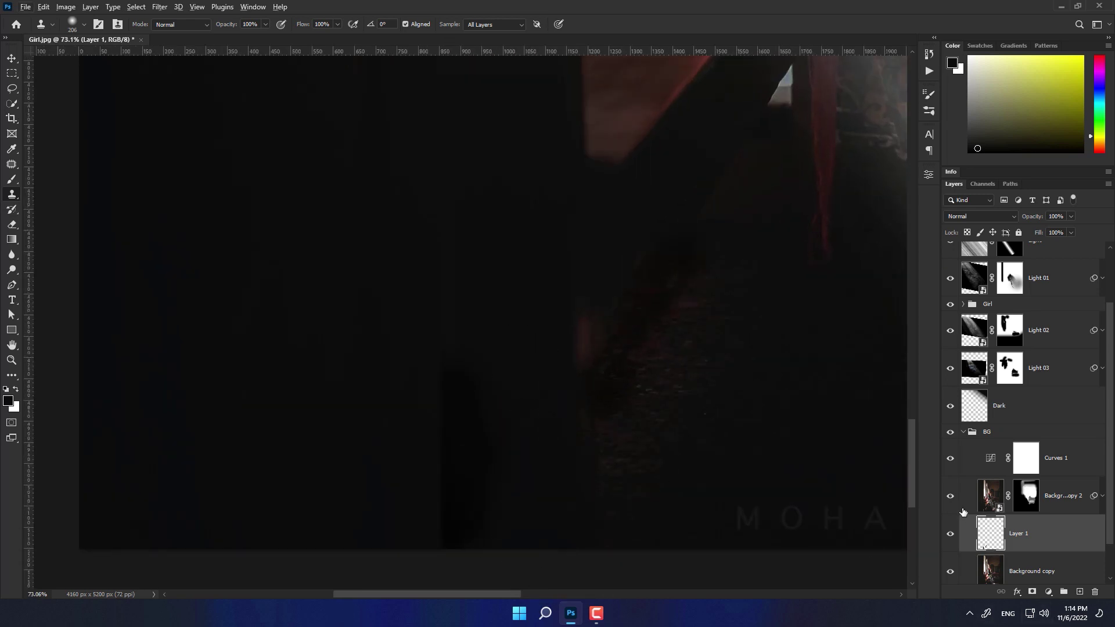
{"action": "scroll", "coordinate": [443, 424], "scroll_direction": "down", "scroll_amount": 5}
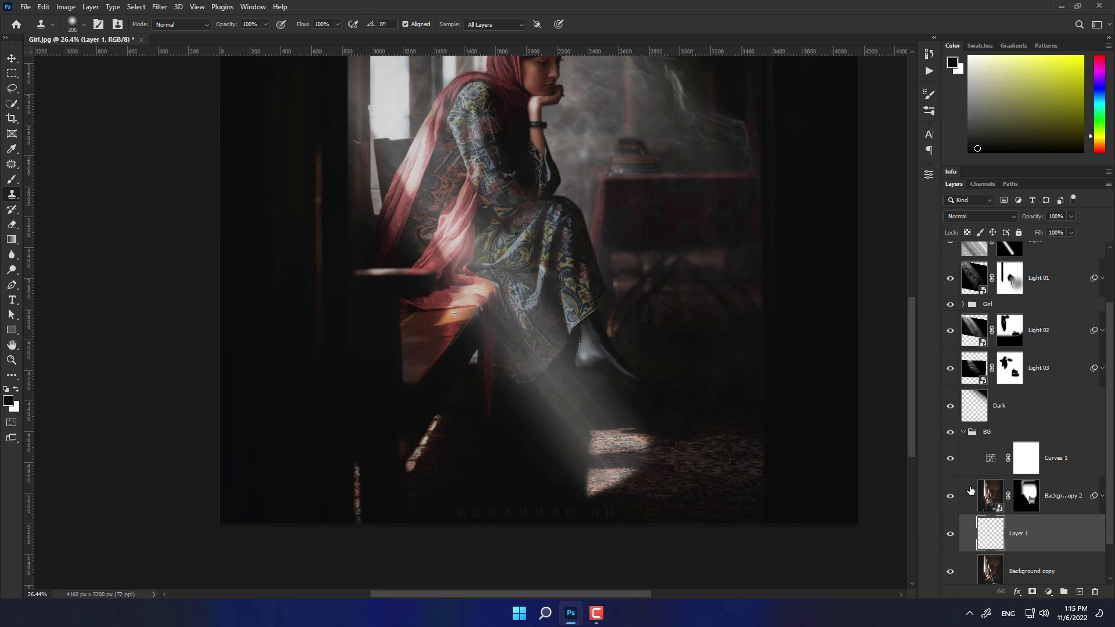
Resample a dark source with a smaller brush and darken the top of the strip, comparing against Curves 1.
{"action": "left_click", "coordinate": [950, 458]}
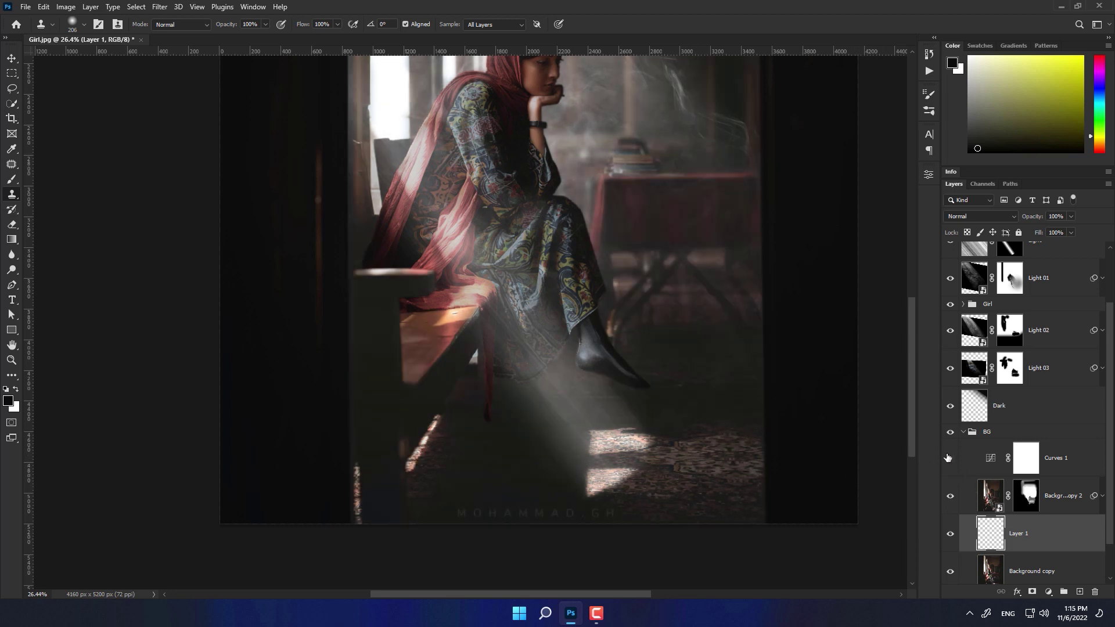
{"action": "left_click", "coordinate": [950, 458]}
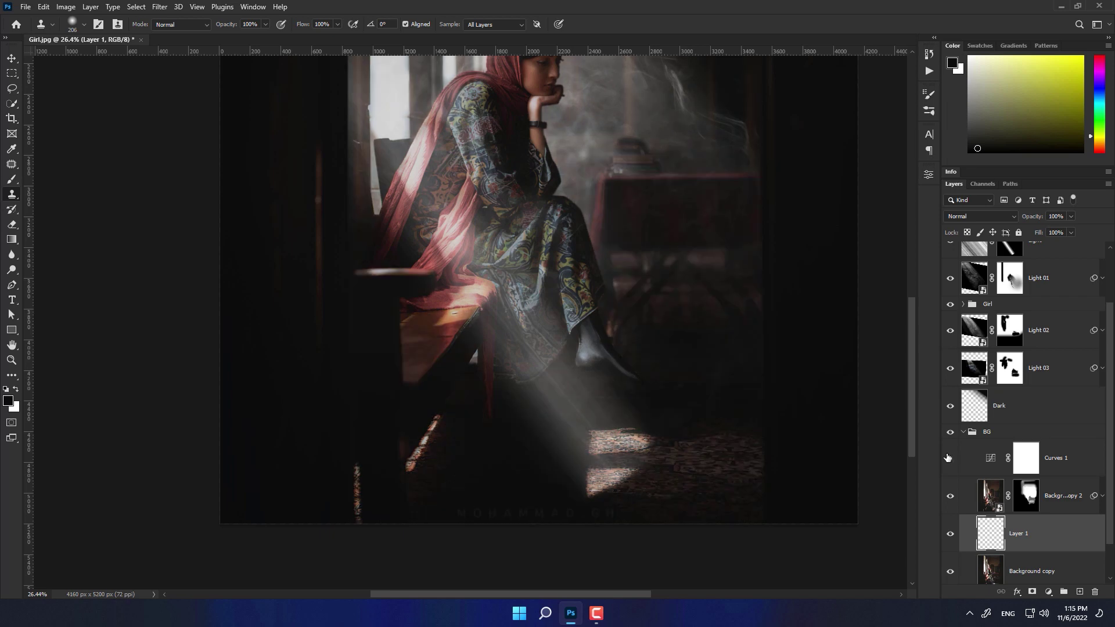
{"action": "scroll", "coordinate": [348, 493], "scroll_direction": "up", "scroll_amount": 3}
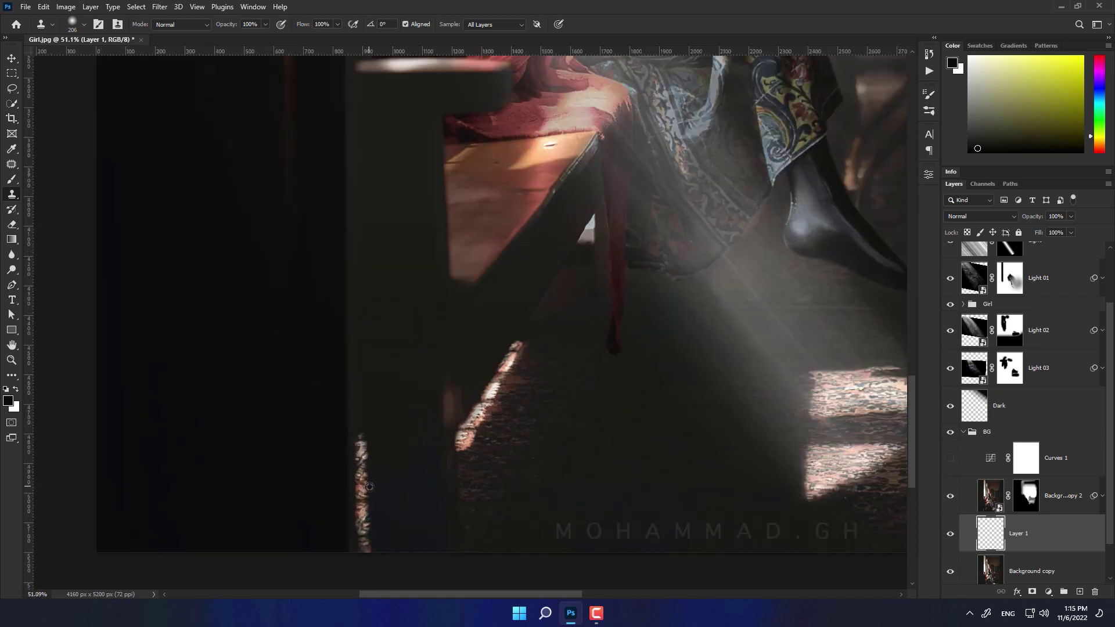
{"action": "left_click", "coordinate": [403, 444], "text": "alt"}
{"action": "key", "text": "bracketleft"}
{"action": "left_click_drag", "start_coordinate": [363, 432], "coordinate": [365, 558]}
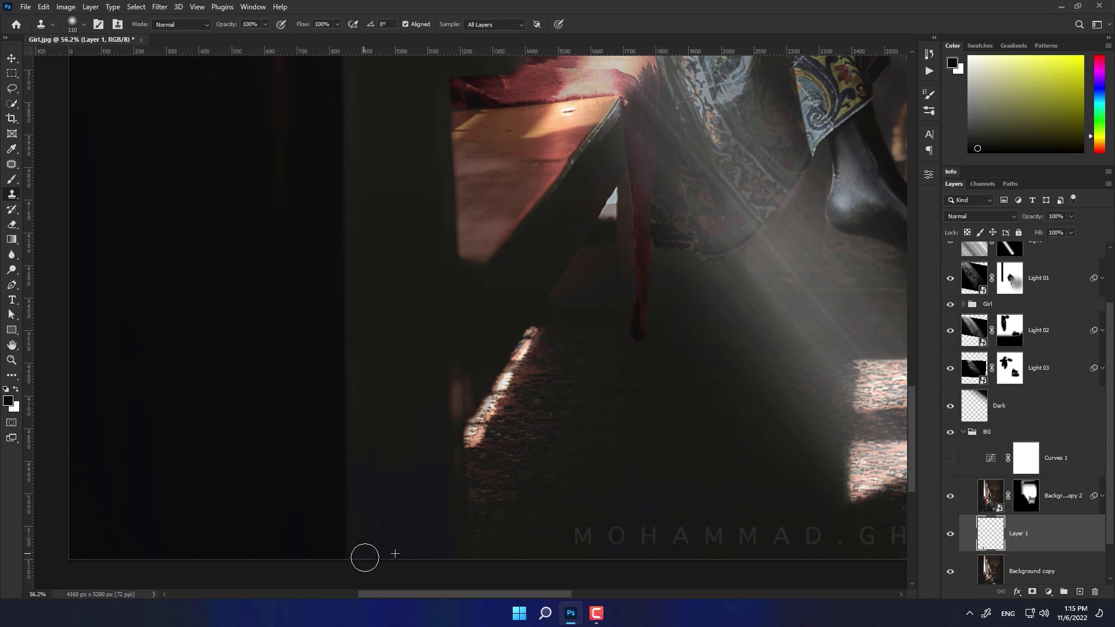
{"action": "left_click", "coordinate": [949, 458]}
{"action": "left_click", "coordinate": [949, 459]}
Clone over the remaining bright floor strip and turn Curves 1 back on.
{"action": "left_click_drag", "start_coordinate": [531, 336], "coordinate": [478, 440]}
{"action": "left_click", "coordinate": [950, 458]}
{"action": "scroll", "coordinate": [577, 385], "scroll_direction": "down", "scroll_amount": 3}
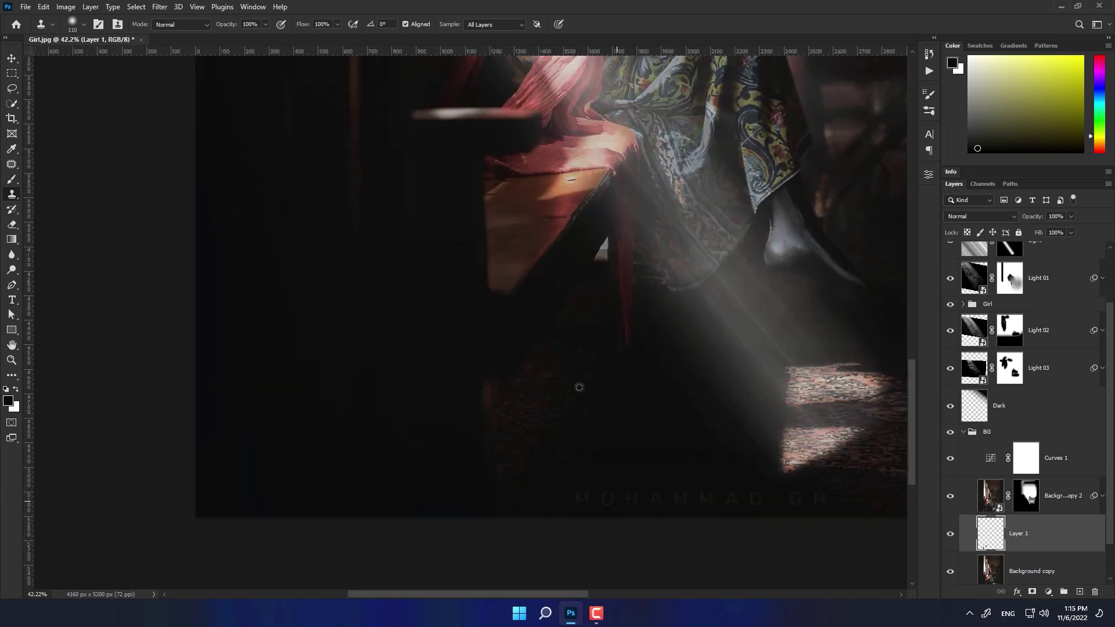
{"action": "scroll", "coordinate": [622, 365], "scroll_direction": "down", "scroll_amount": 3}
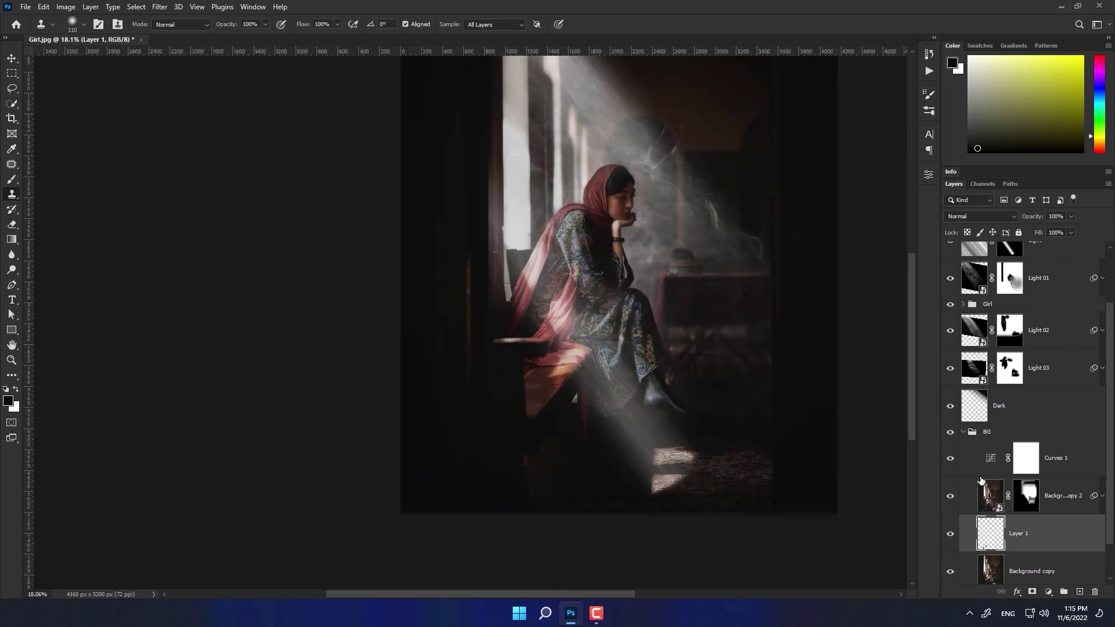
Rename the new clone layer to Modify.
{"action": "double_click", "coordinate": [1019, 534]}
{"action": "type", "text": "fy"}
{"action": "key", "text": "Return"}
{"action": "scroll", "coordinate": [1051, 544], "scroll_direction": "down", "scroll_amount": 1}
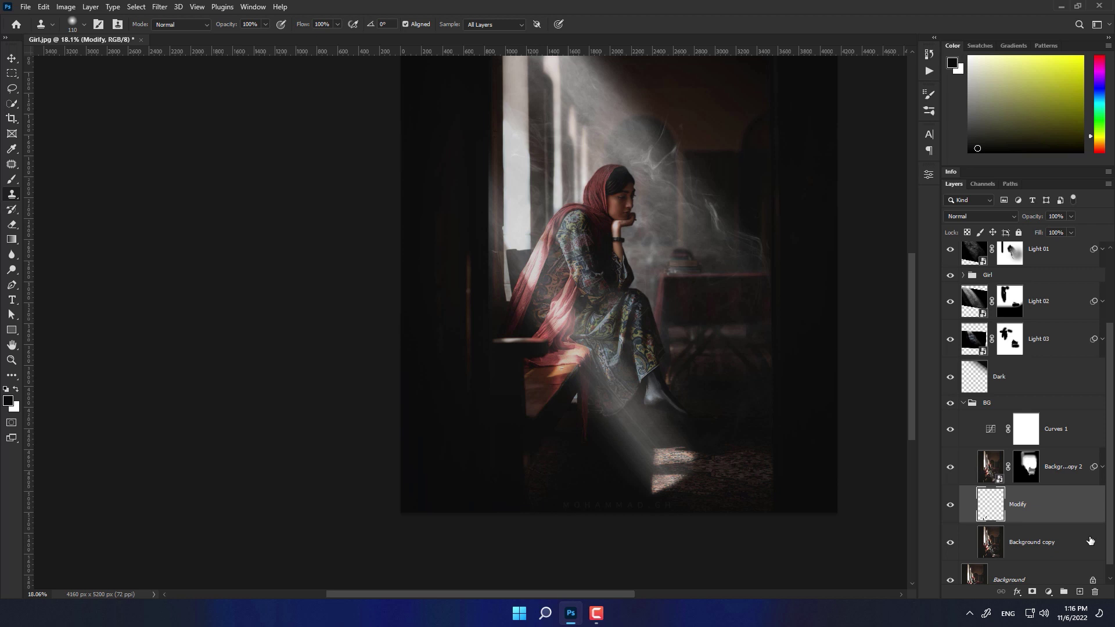
Merge Modify and Background copy into a Modify copy layer placed above the BG group.
{"action": "left_click", "coordinate": [1090, 540], "text": "shift"}
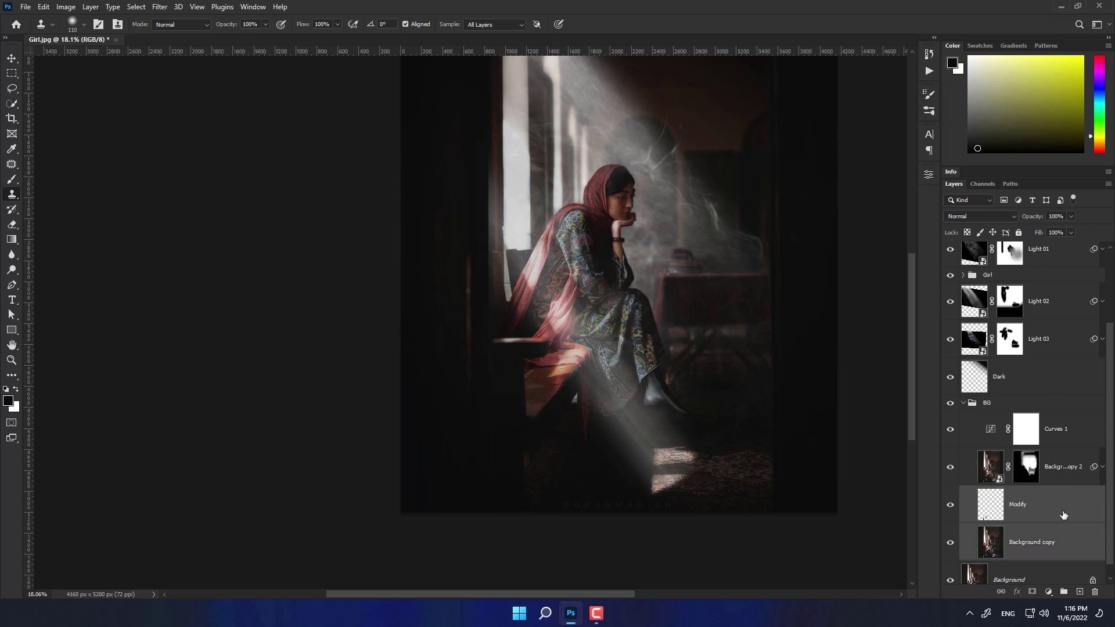
{"action": "right_click", "coordinate": [1063, 515]}
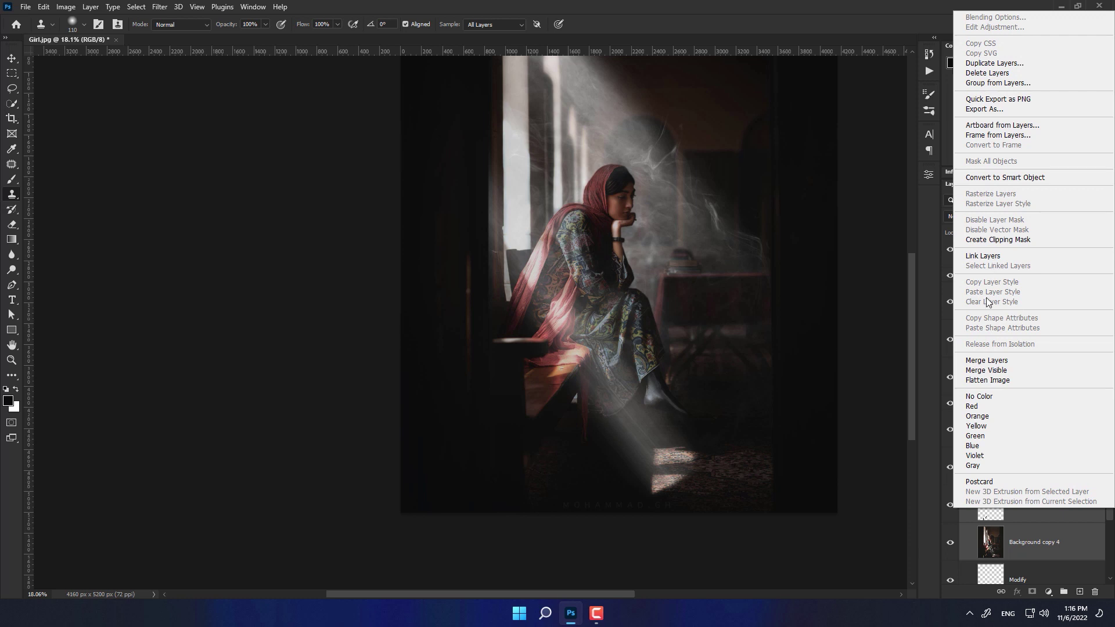
{"action": "left_click", "coordinate": [986, 360]}
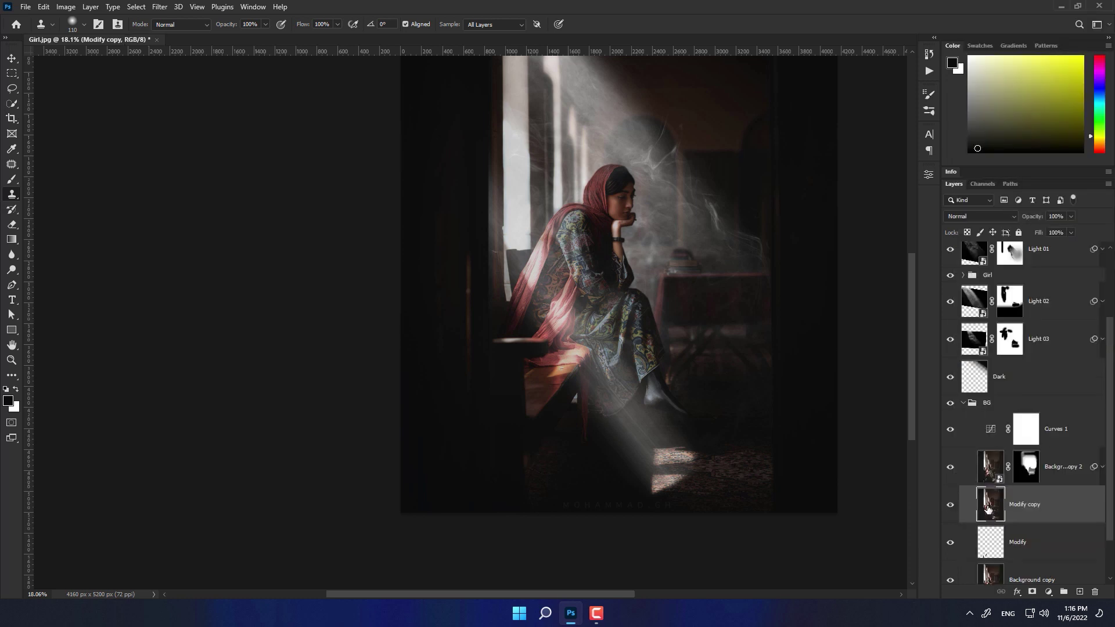
{"action": "left_click_drag", "start_coordinate": [993, 508], "coordinate": [987, 400]}
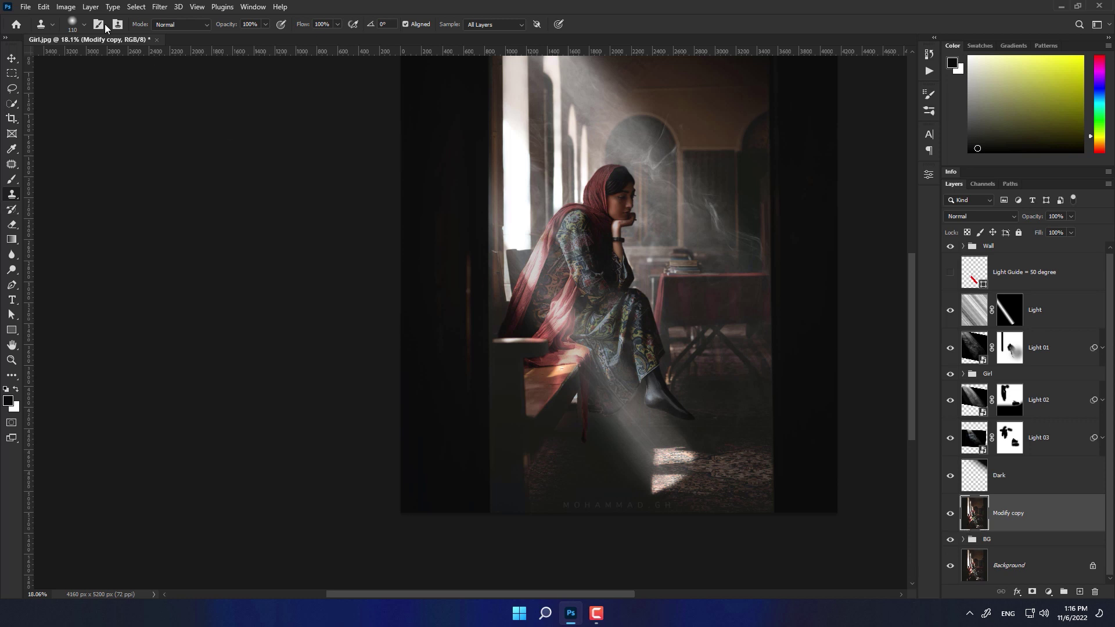
Apply a steep Curves with highlights at Input 150 and shadows at Input 58, then view the layer alone.
{"action": "left_click", "coordinate": [65, 6]}
{"action": "mouse_move", "coordinate": [84, 37]}
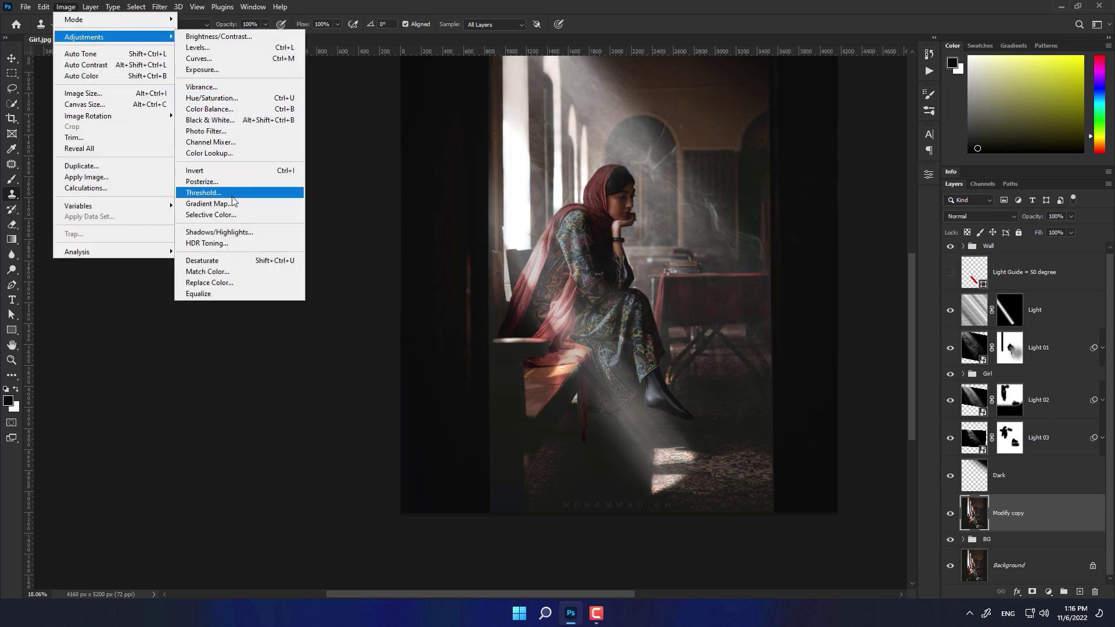
{"action": "left_click", "coordinate": [199, 58]}
{"action": "left_click_drag", "start_coordinate": [915, 236], "coordinate": [825, 231]}
{"action": "left_click_drag", "start_coordinate": [770, 381], "coordinate": [820, 381]}
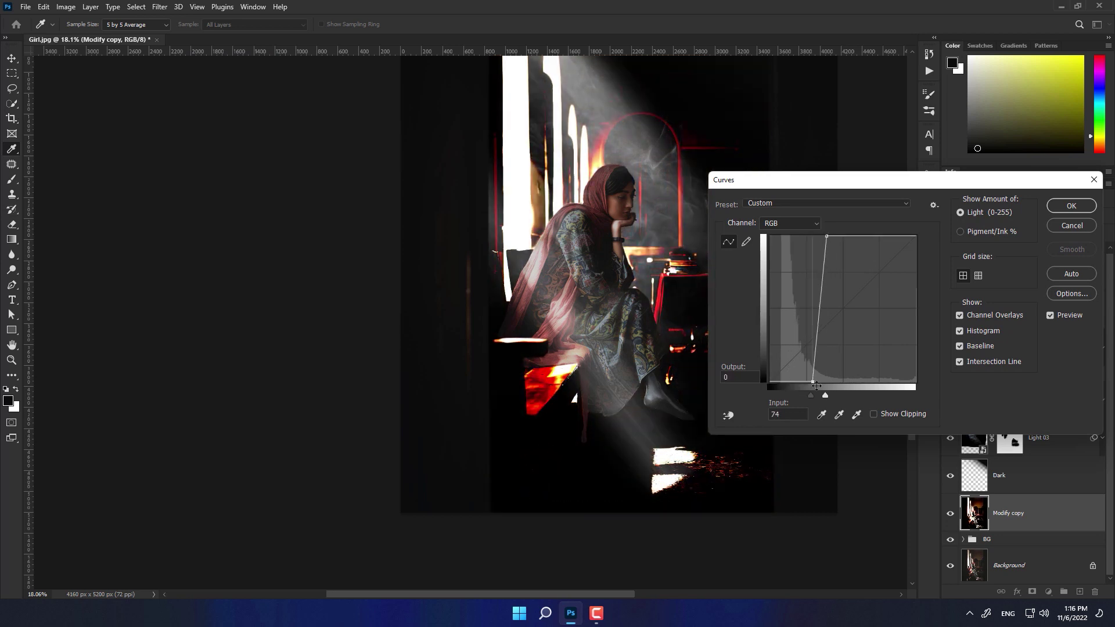
{"action": "left_click_drag", "start_coordinate": [824, 236], "coordinate": [860, 237]}
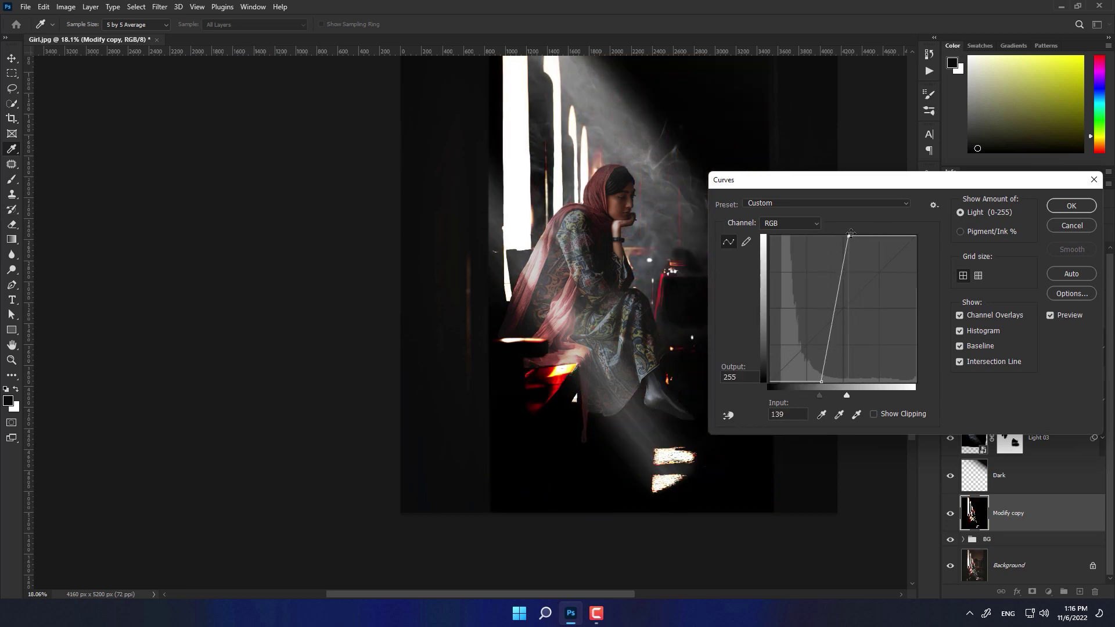
{"action": "left_click_drag", "start_coordinate": [820, 381], "coordinate": [808, 388]}
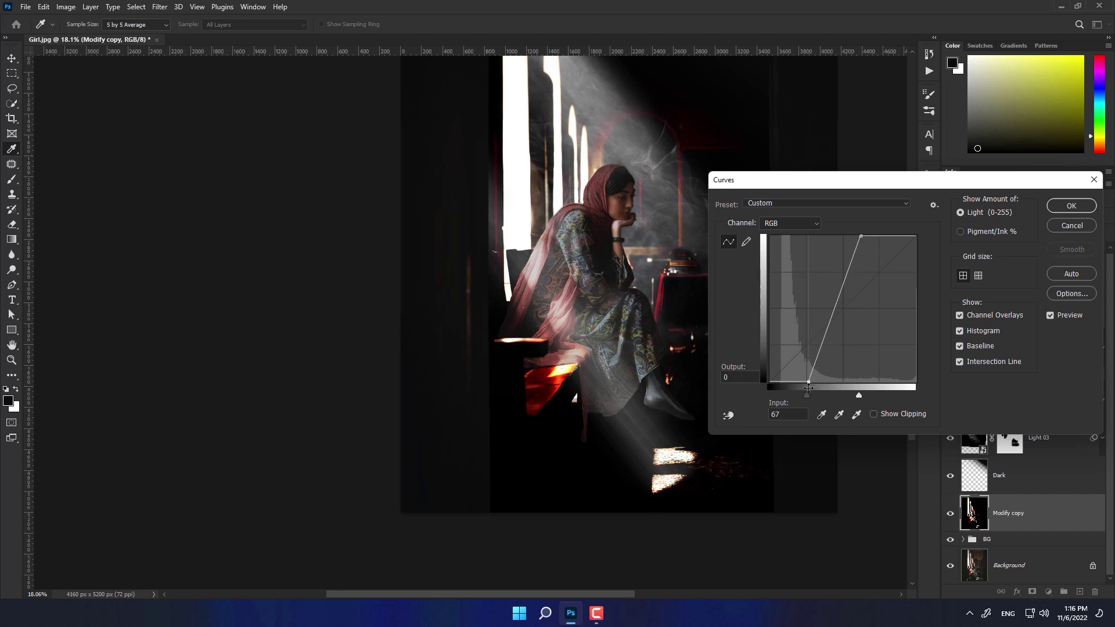
{"action": "left_click_drag", "start_coordinate": [860, 237], "coordinate": [856, 236]}
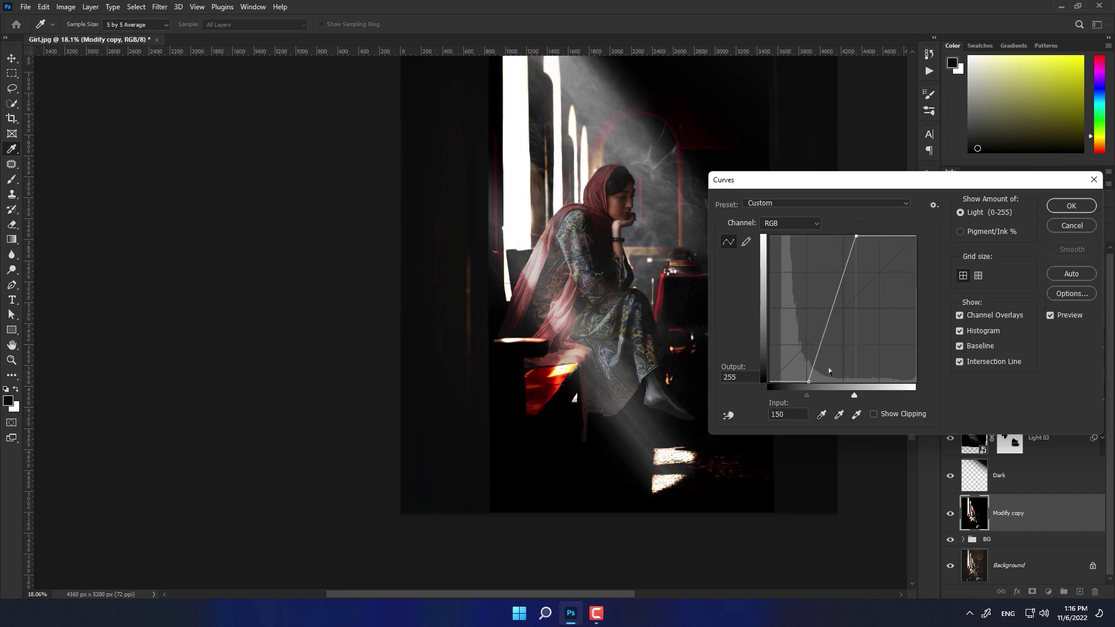
{"action": "left_click_drag", "start_coordinate": [808, 383], "coordinate": [802, 392]}
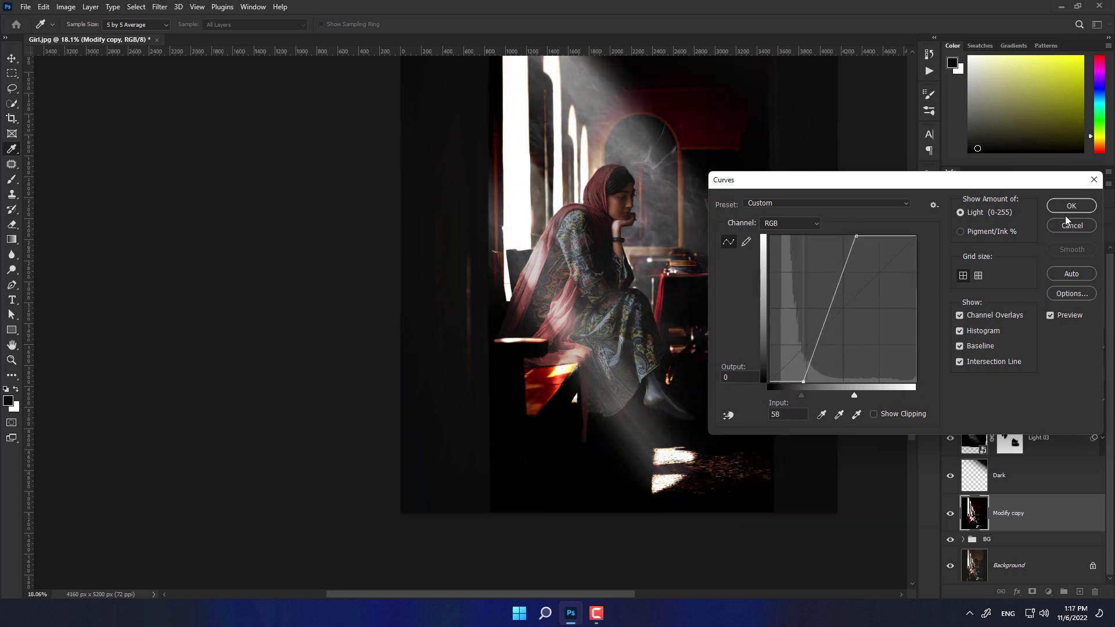
{"action": "left_click", "coordinate": [1069, 208]}
{"action": "left_click", "coordinate": [950, 513], "text": "alt"}
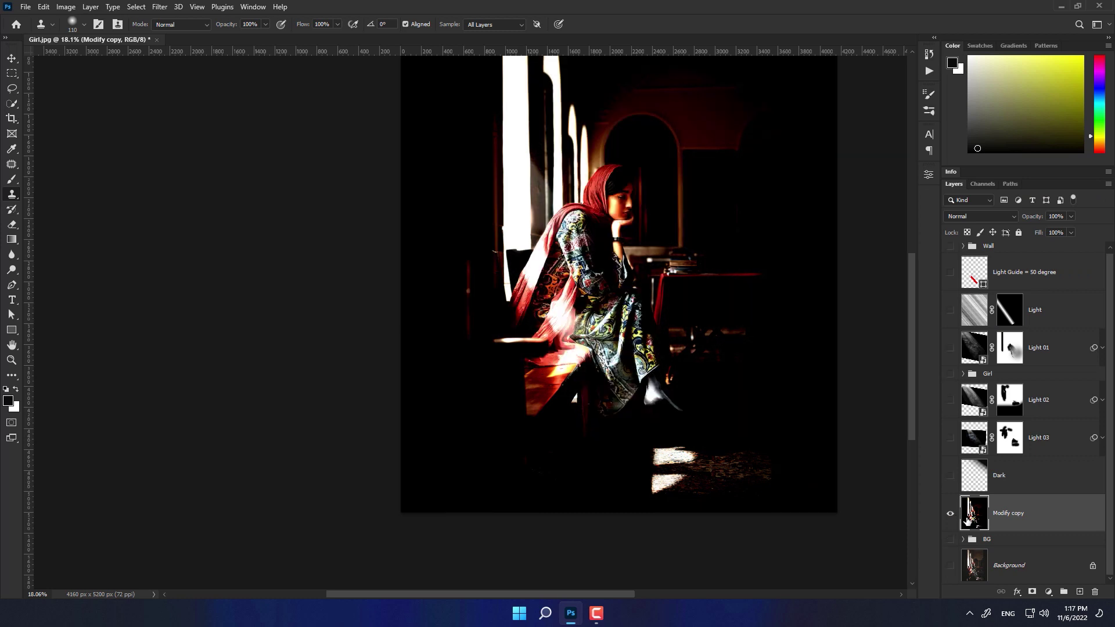
Paint black over the arch above the girl's head on Modify copy.
{"action": "scroll", "coordinate": [679, 117], "scroll_direction": "up", "scroll_amount": 1}
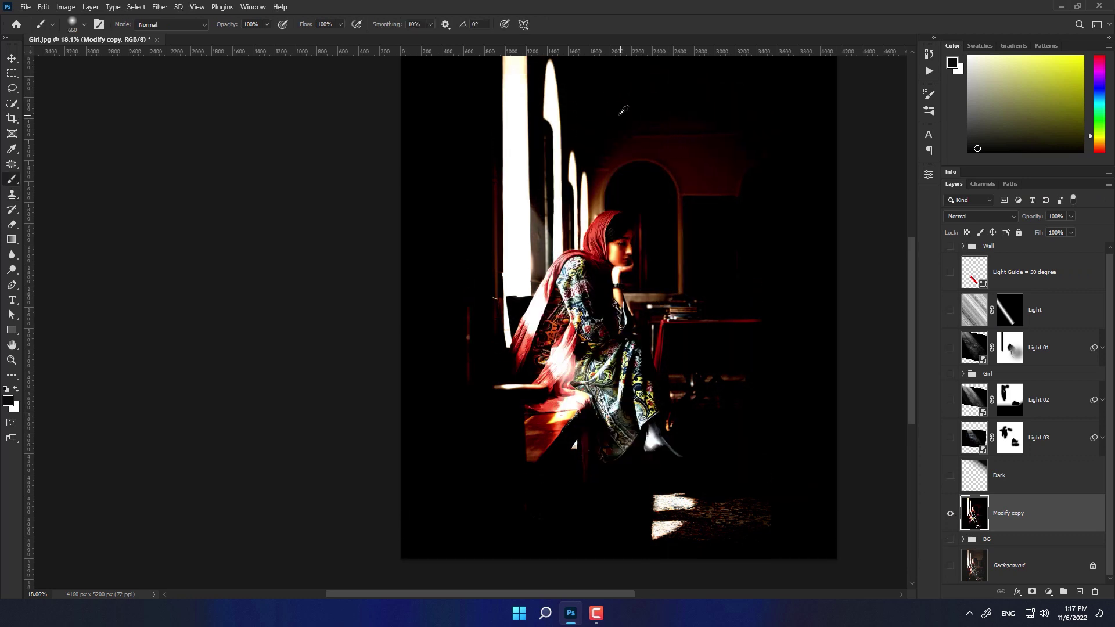
{"action": "key", "text": "b"}
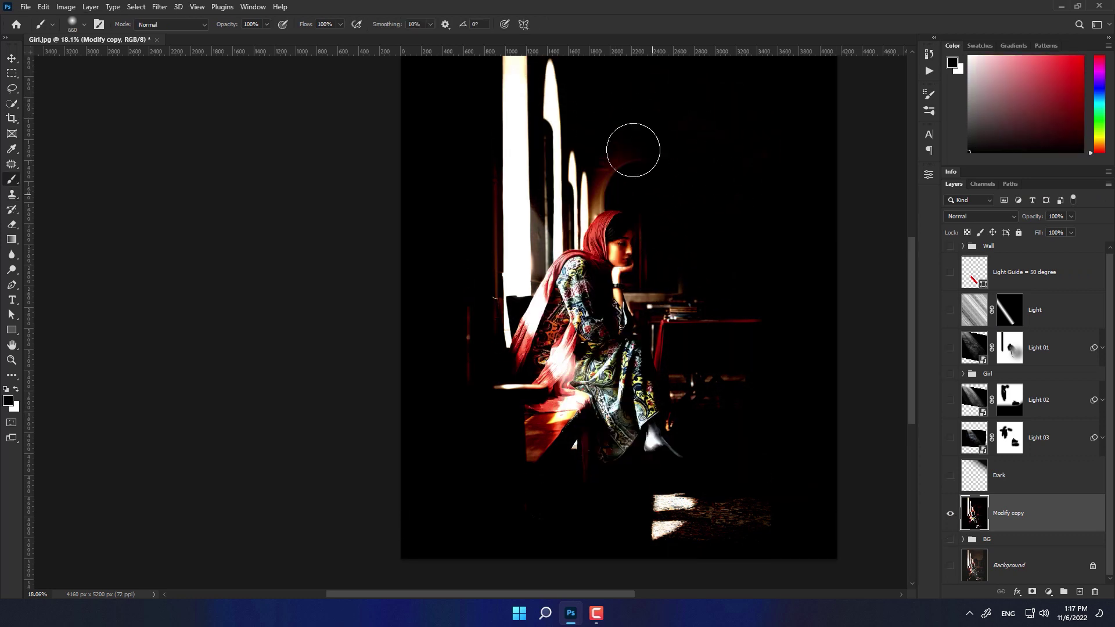
{"action": "left_click_drag", "start_coordinate": [632, 149], "coordinate": [603, 241]}
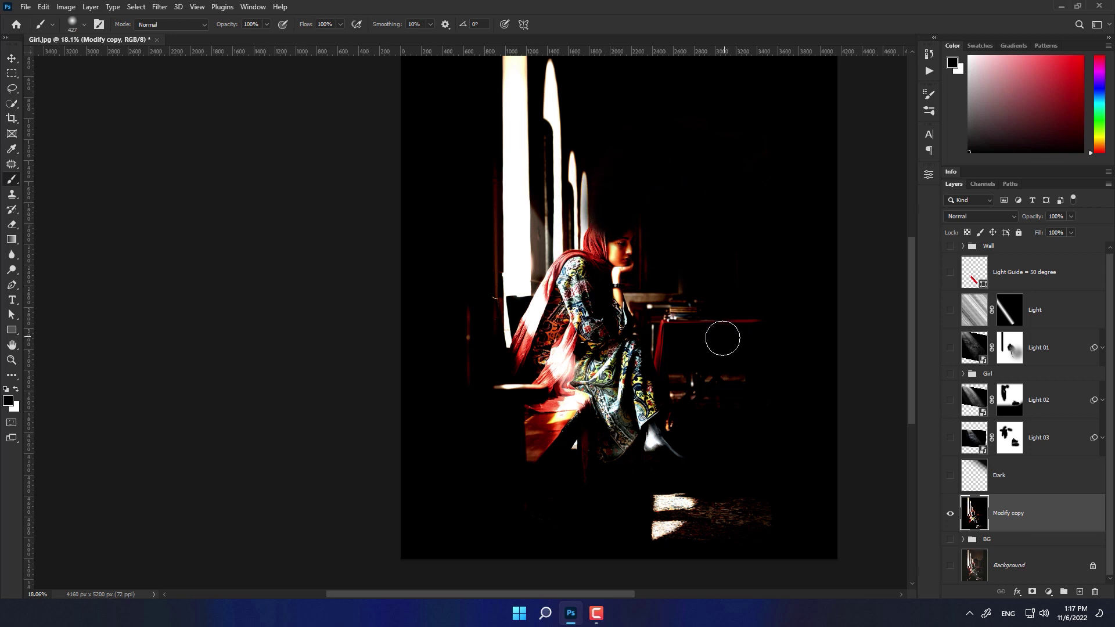
{"action": "scroll", "coordinate": [592, 445], "scroll_direction": "up", "scroll_amount": 1}
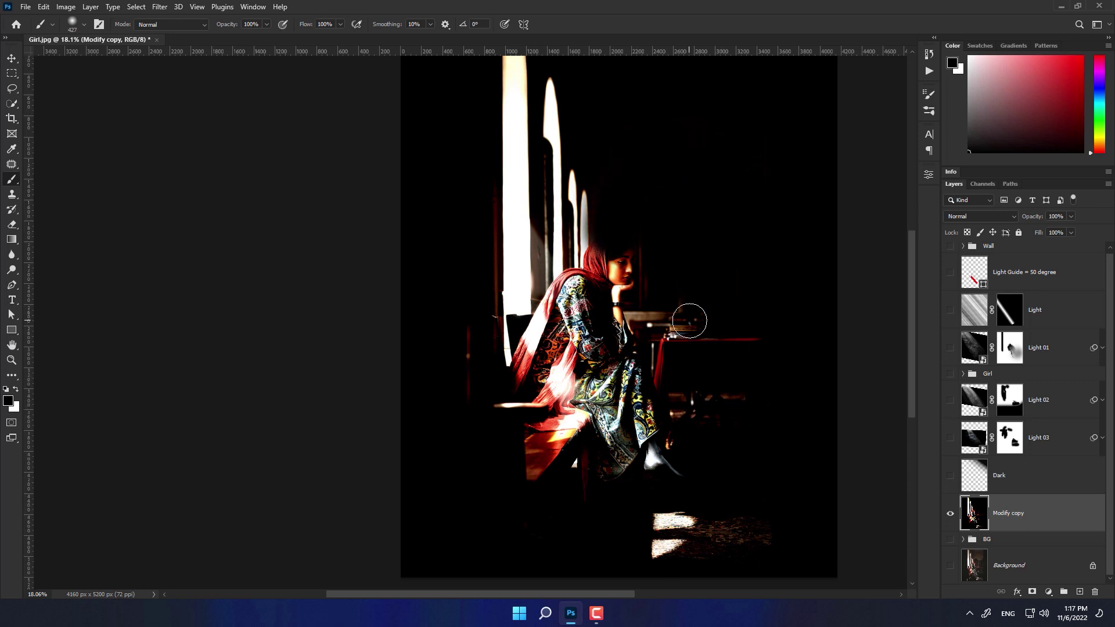
{"action": "scroll", "coordinate": [639, 256], "scroll_direction": "up", "scroll_amount": 2, "text": "alt"}
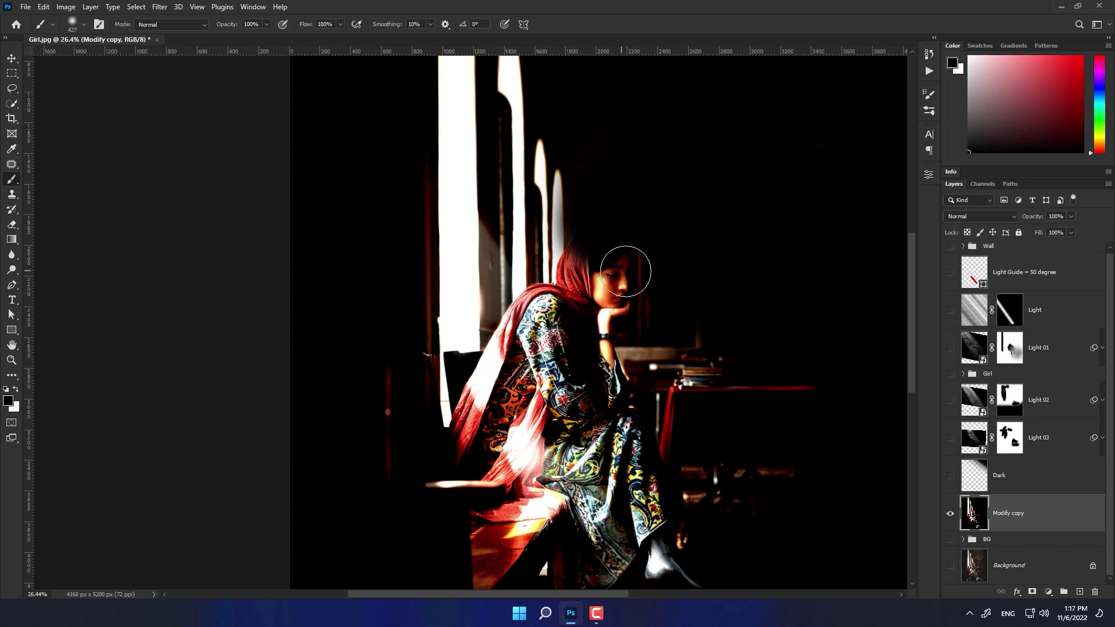
{"action": "scroll", "coordinate": [582, 209], "scroll_direction": "up", "scroll_amount": 2}
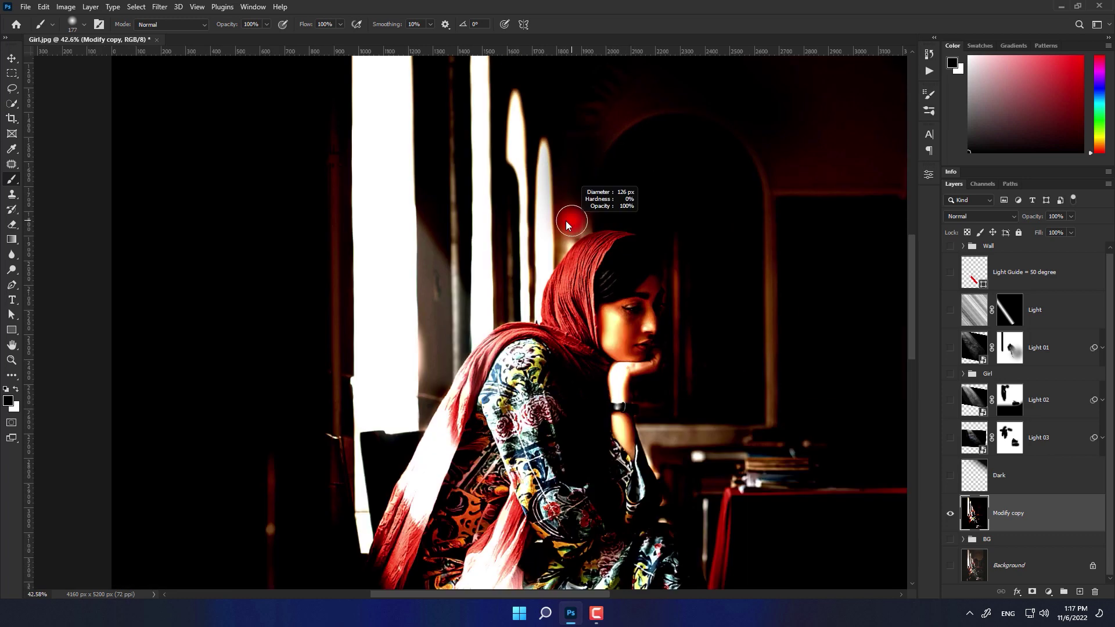
{"action": "scroll", "coordinate": [582, 206], "scroll_direction": "down", "scroll_amount": 2, "text": "alt"}
{"action": "scroll", "coordinate": [601, 124], "scroll_direction": "down", "scroll_amount": 2, "text": "alt"}
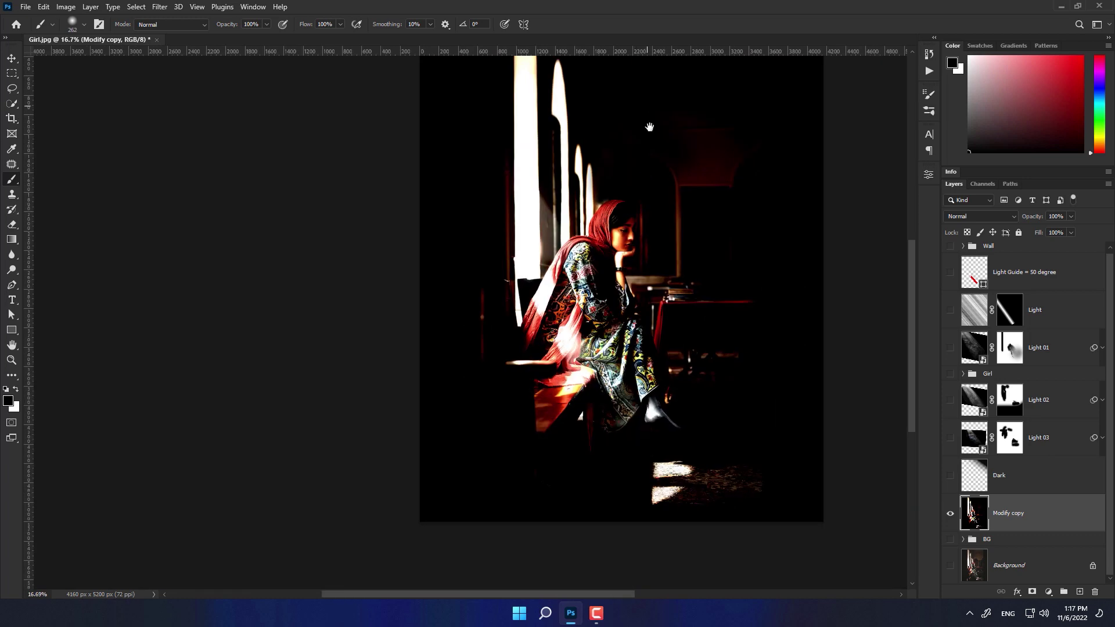
Resize the brush and paint out the grey glow behind her arm.
{"action": "left_click_drag", "start_coordinate": [688, 311], "coordinate": [668, 294]}
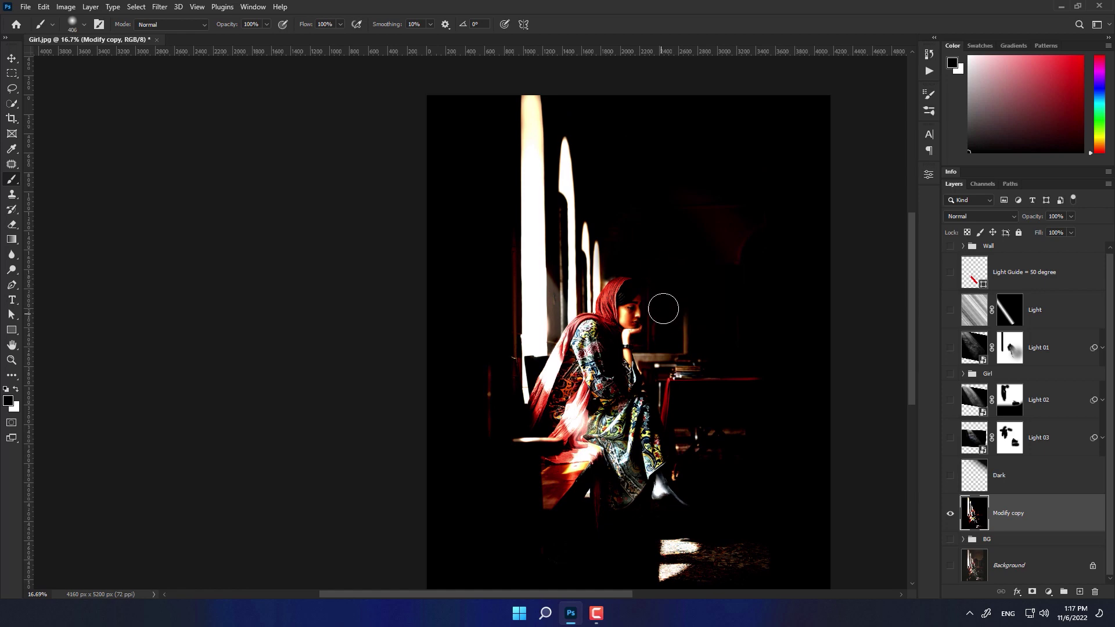
{"action": "scroll", "coordinate": [656, 343], "scroll_direction": "up", "scroll_amount": 3}
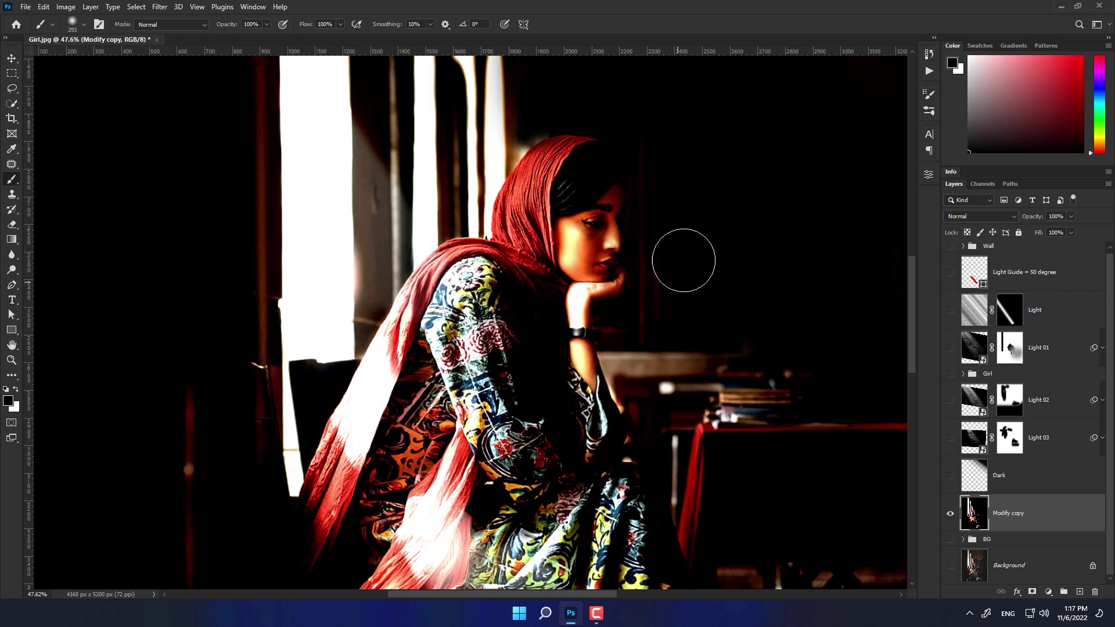
{"action": "mouse_move", "coordinate": [637, 370]}
{"action": "left_mouse_down"}
{"action": "mouse_move", "coordinate": [617, 353]}
{"action": "mouse_move", "coordinate": [669, 346]}
{"action": "mouse_move", "coordinate": [679, 363]}
{"action": "left_mouse_up"}
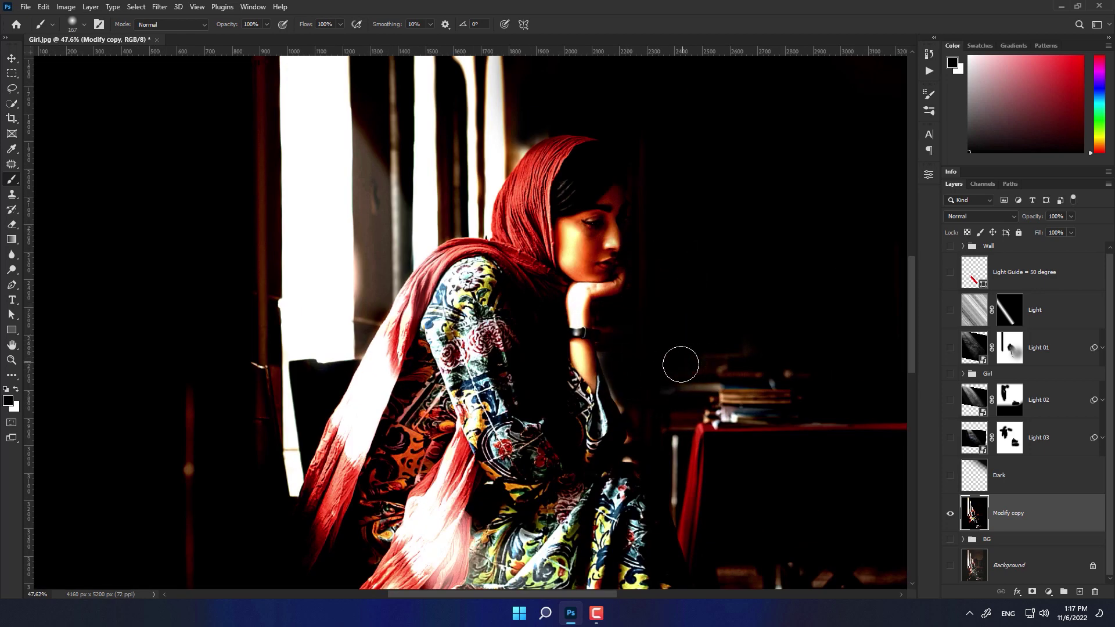
{"action": "scroll", "coordinate": [771, 342], "scroll_direction": "down", "scroll_amount": 2}
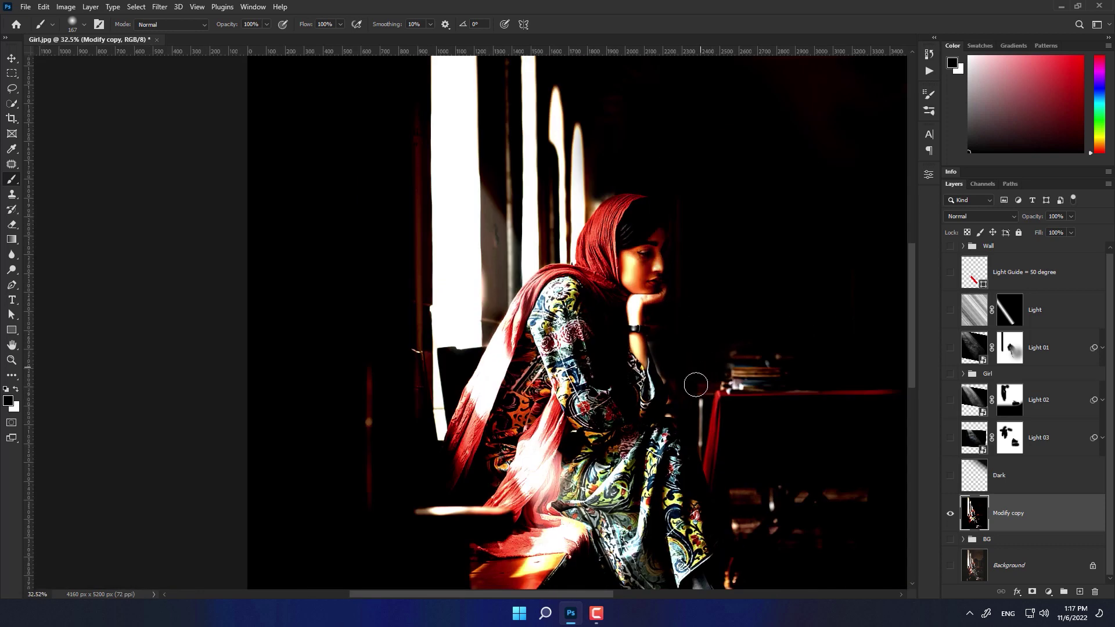
{"action": "scroll", "coordinate": [709, 365], "scroll_direction": "down", "scroll_amount": 2}
{"action": "scroll", "coordinate": [791, 391], "scroll_direction": "down", "scroll_amount": 1}
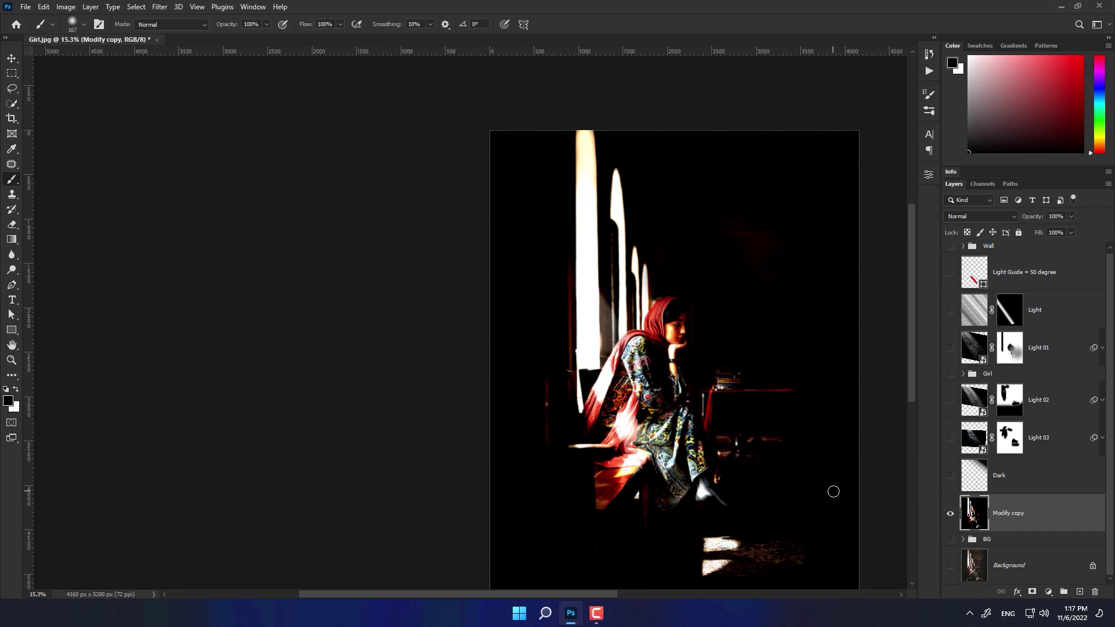
Convert Modify copy to a Smart Object and apply a Gaussian Blur.
{"action": "right_click", "coordinate": [1051, 511]}
{"action": "left_click", "coordinate": [1007, 175]}
{"action": "left_click", "coordinate": [160, 6]}
{"action": "left_click", "coordinate": [325, 203]}
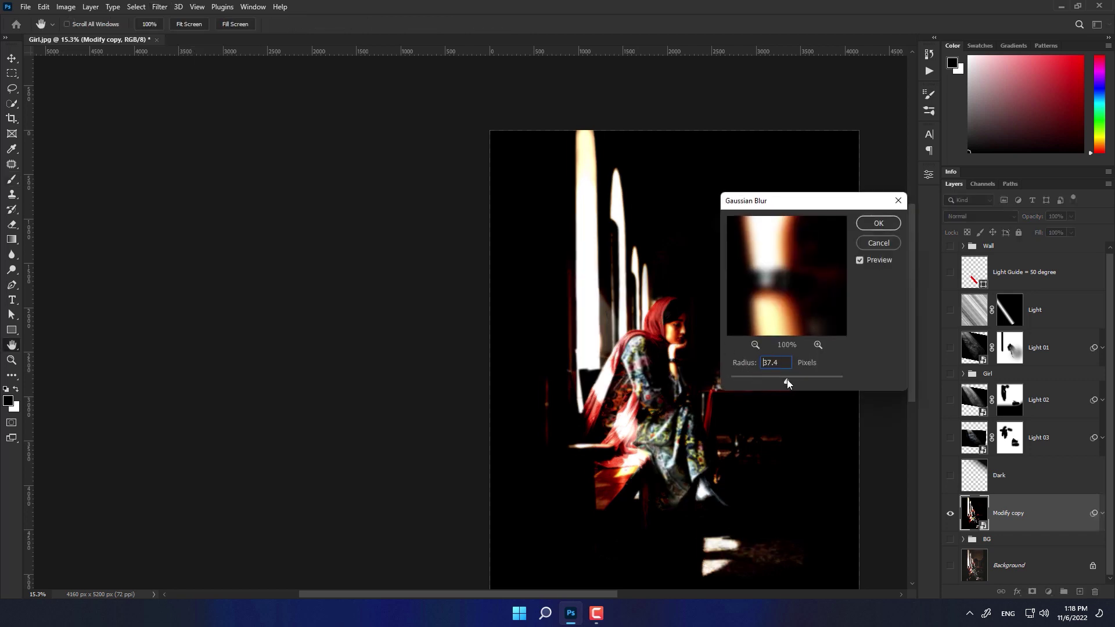
{"action": "left_click", "coordinate": [877, 223]}
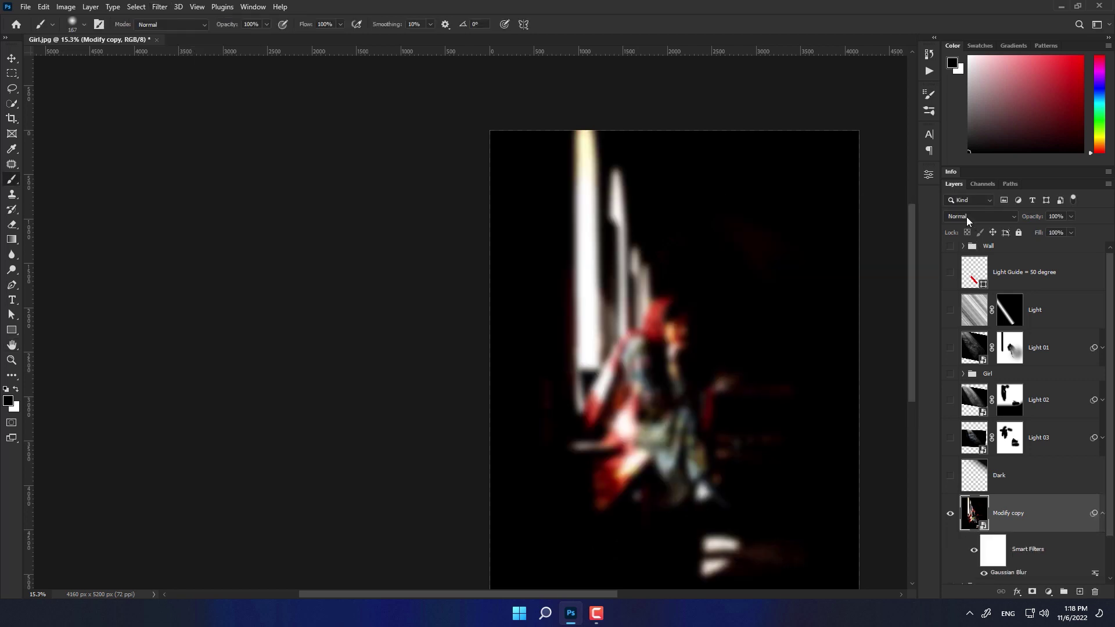
Set the blurred layer to Screen blend mode at 49% opacity, comparing with and without it.
{"action": "left_click", "coordinate": [979, 216]}
{"action": "left_click", "coordinate": [966, 313]}
{"action": "left_click", "coordinate": [950, 514], "text": "alt"}
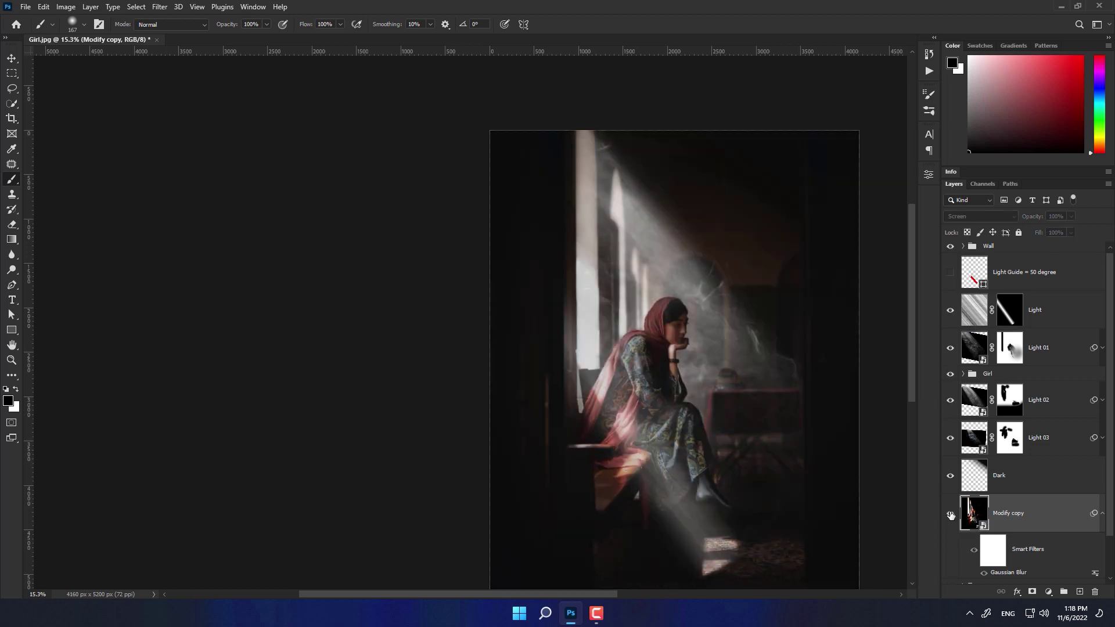
{"action": "left_click", "coordinate": [949, 513]}
{"action": "left_click_drag", "start_coordinate": [1036, 219], "coordinate": [1020, 224]}
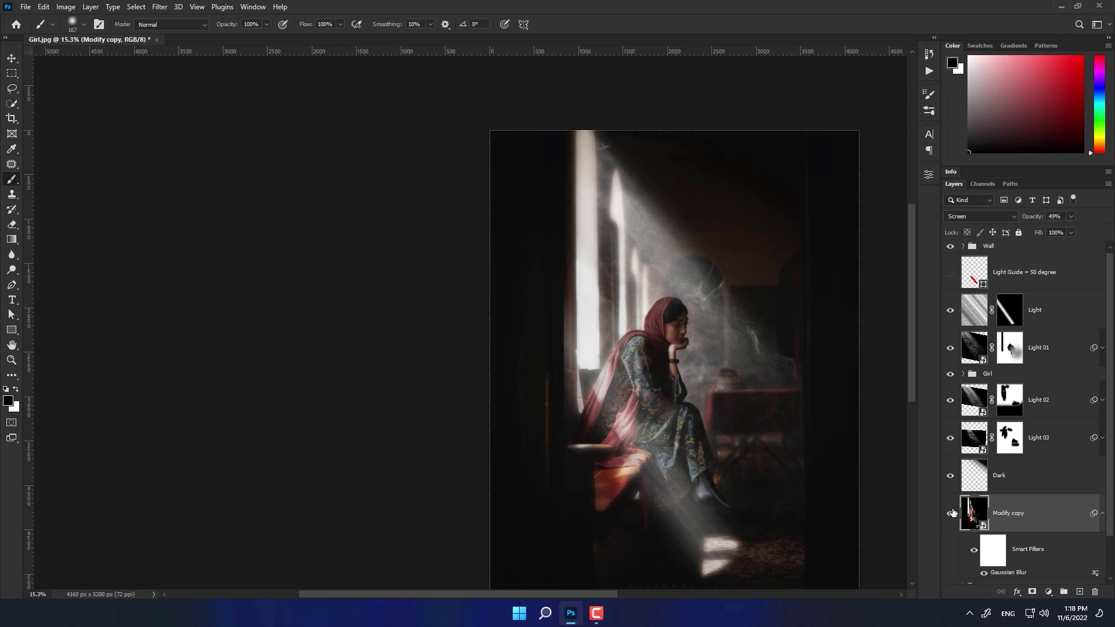
{"action": "scroll", "coordinate": [742, 369], "scroll_direction": "up", "scroll_amount": 3}
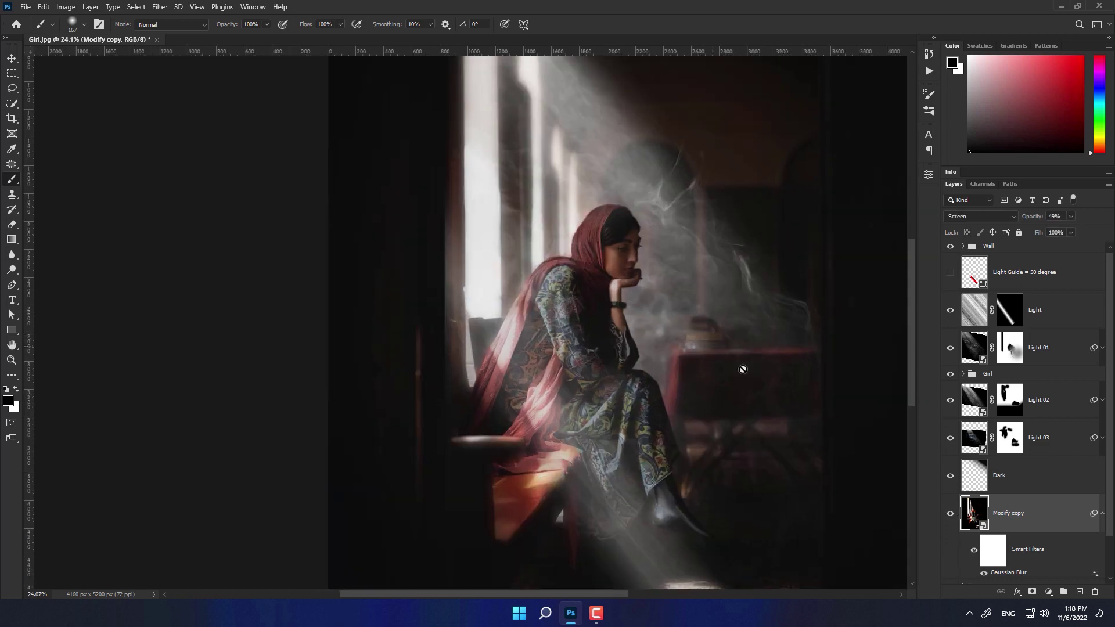
{"action": "scroll", "coordinate": [748, 389], "scroll_direction": "down", "scroll_amount": 2}
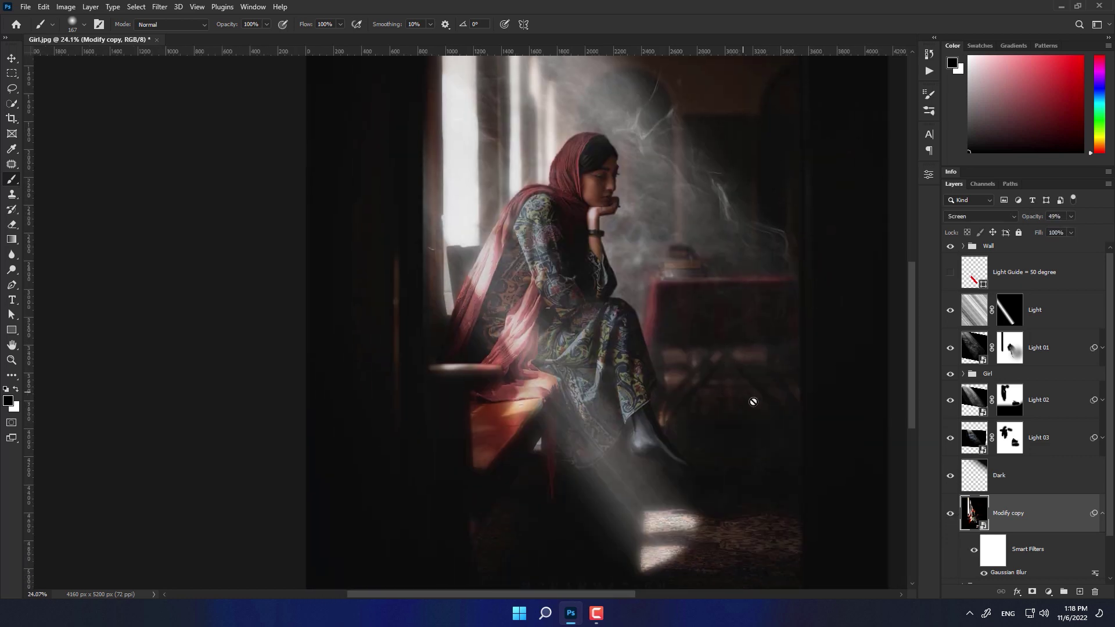
{"action": "scroll", "coordinate": [753, 401], "scroll_direction": "down", "scroll_amount": 1}
{"action": "left_click", "coordinate": [950, 513]}
{"action": "left_click", "coordinate": [950, 514]}
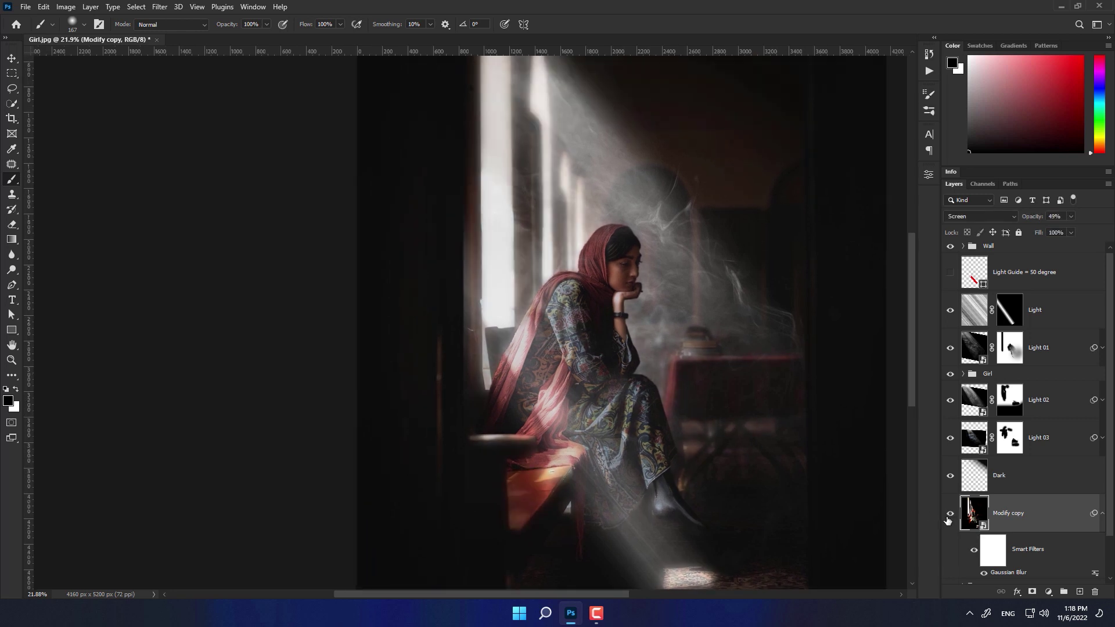
Collapse its smart filters and rename Modify copy to Glowing Effect.
{"action": "left_click", "coordinate": [1102, 512]}
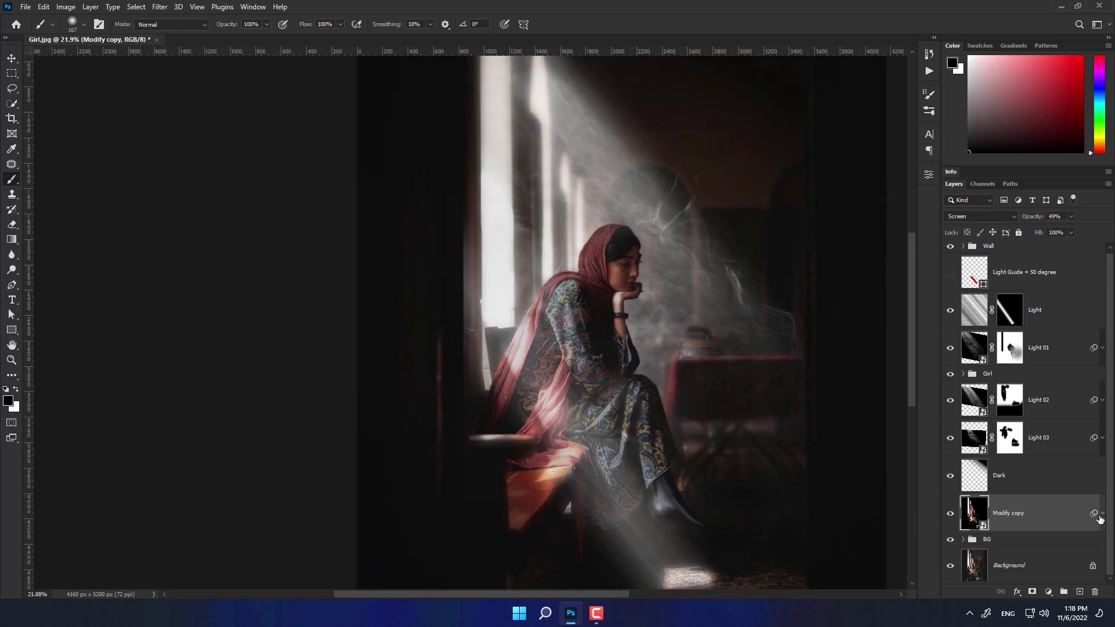
{"action": "scroll", "coordinate": [706, 413], "scroll_direction": "down", "scroll_amount": 1}
{"action": "double_click", "coordinate": [1004, 513]}
{"action": "type", "text": "Glowing Effect"}
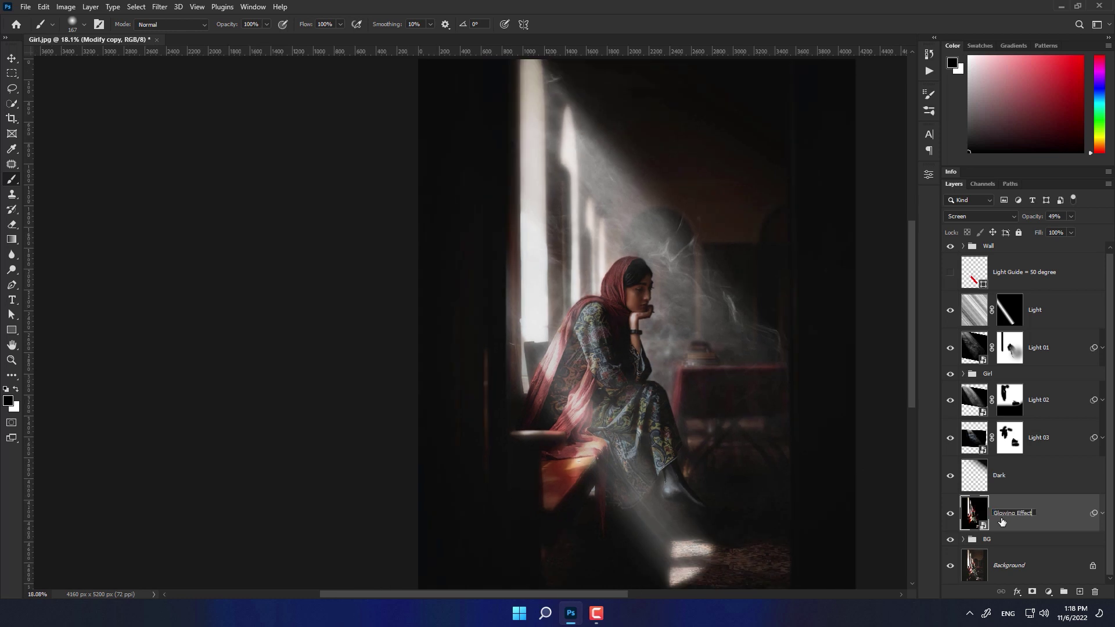
{"action": "key", "text": "Return"}
Duplicate the Girl group and merge the copy into a single Girl copy layer.
{"action": "left_click", "coordinate": [963, 374]}
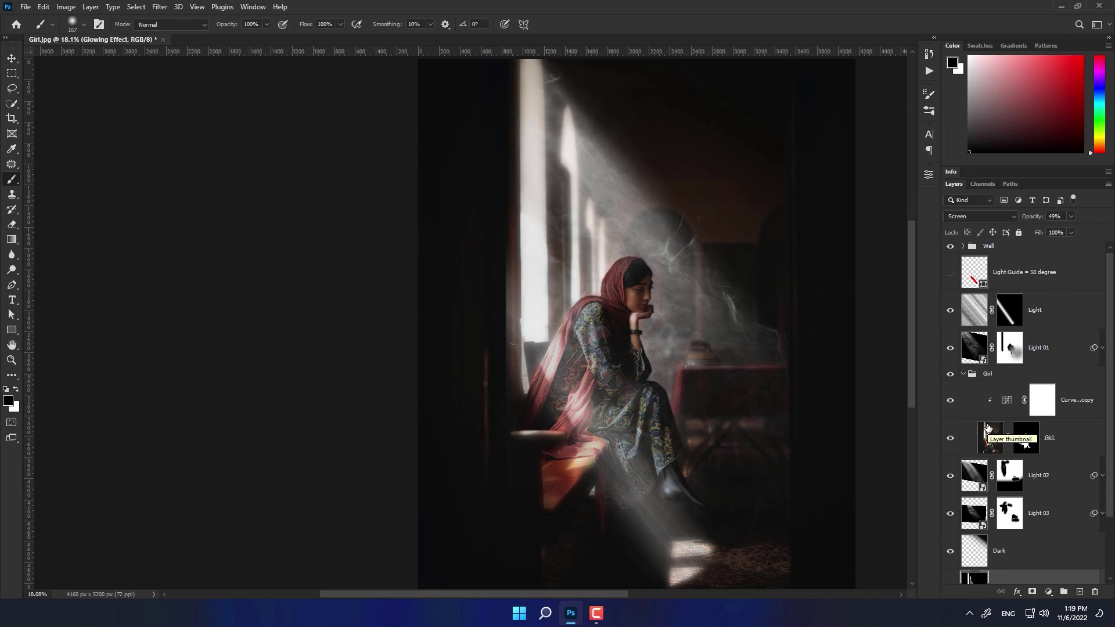
{"action": "left_click", "coordinate": [963, 374]}
{"action": "left_click", "coordinate": [995, 376]}
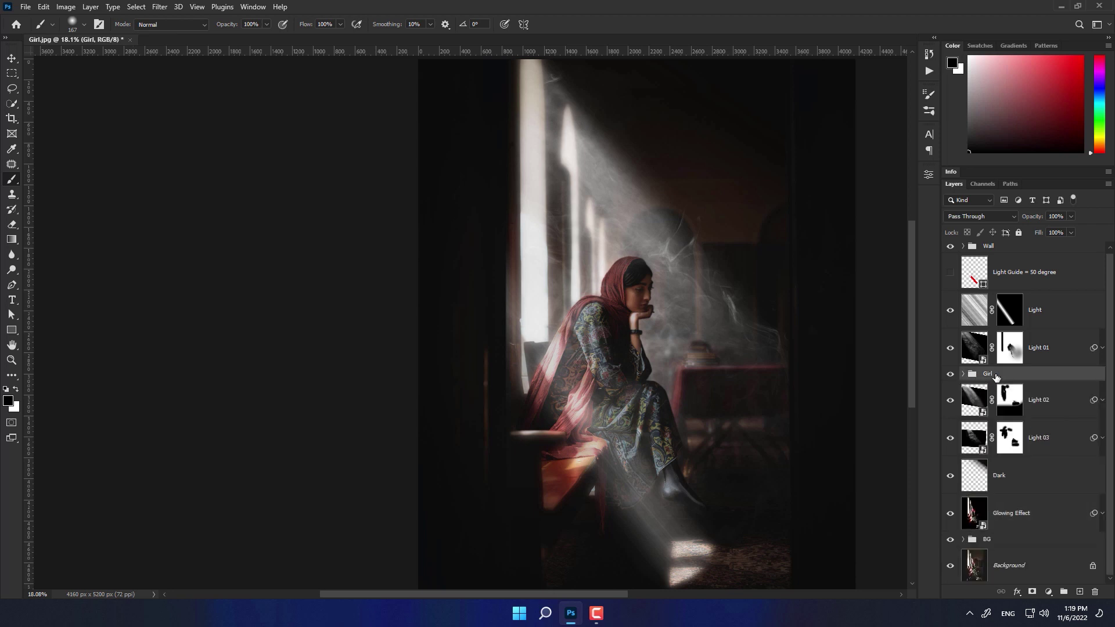
{"action": "key", "text": "ctrl+j"}
{"action": "right_click", "coordinate": [995, 376]}
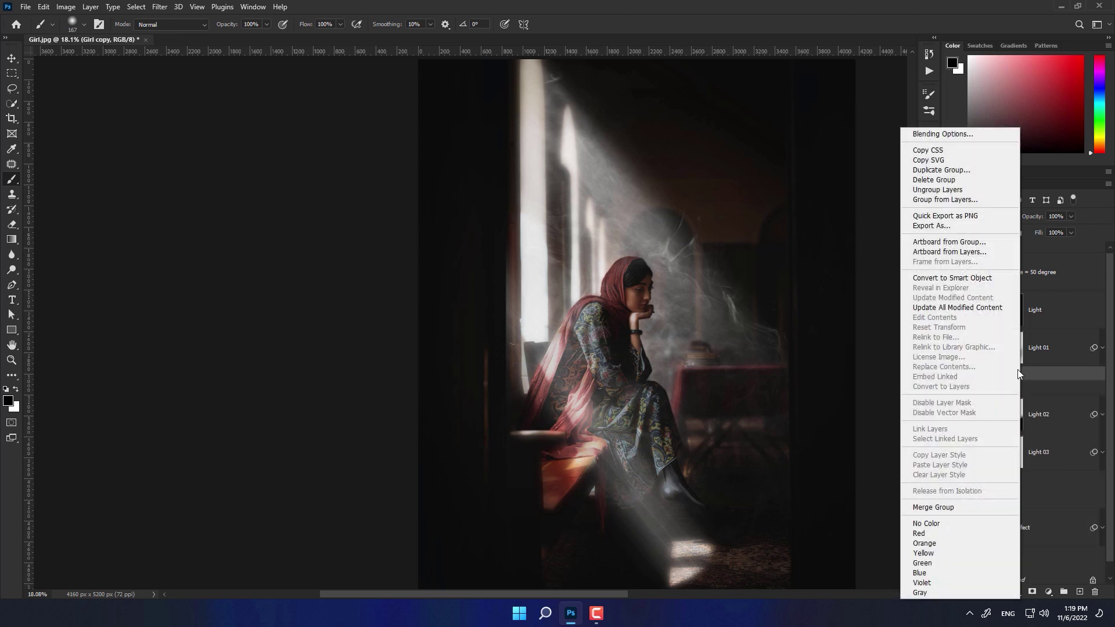
{"action": "left_click", "coordinate": [949, 507]}
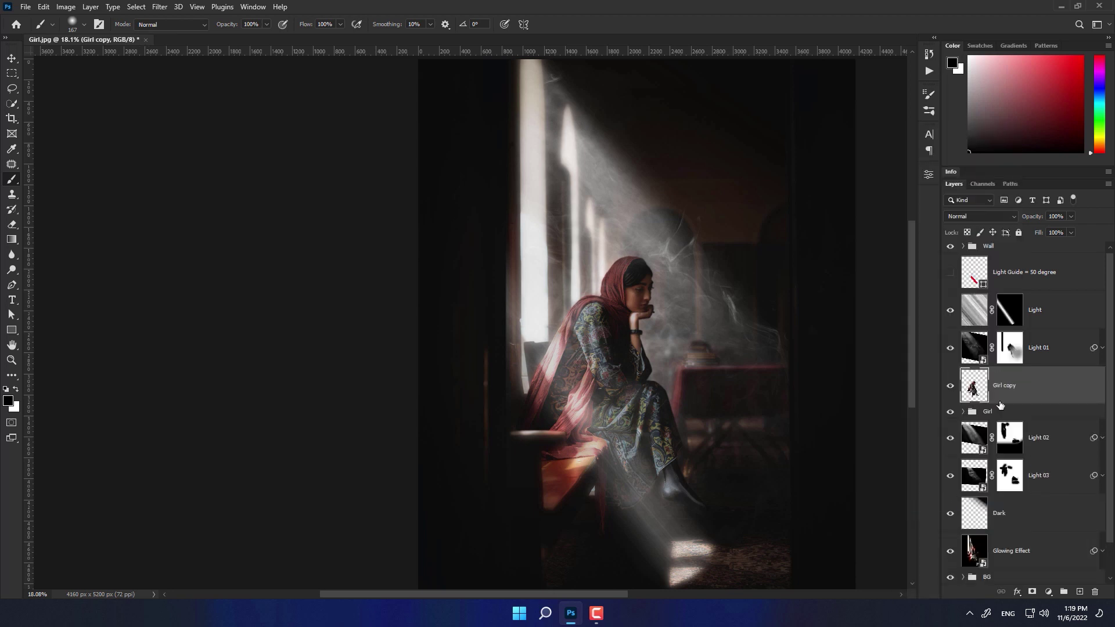
Apply Curves to Girl copy, deepening shadows and sharply brightening highlights.
{"action": "left_click", "coordinate": [77, 7]}
{"action": "left_click", "coordinate": [212, 56]}
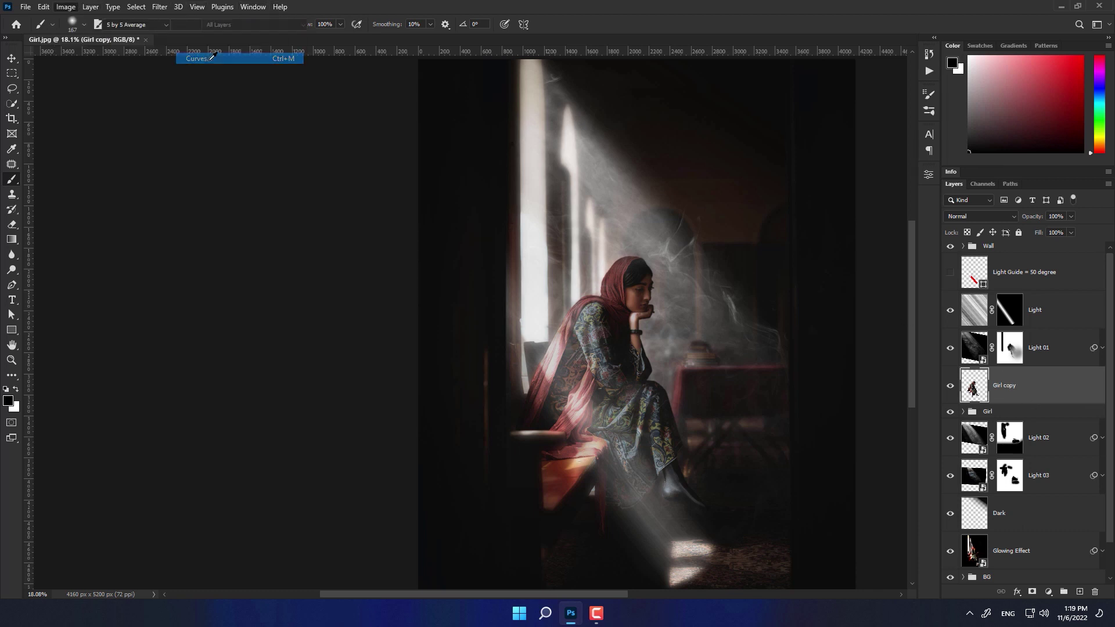
{"action": "left_click_drag", "start_coordinate": [769, 382], "coordinate": [801, 385]}
{"action": "left_click_drag", "start_coordinate": [913, 236], "coordinate": [832, 235]}
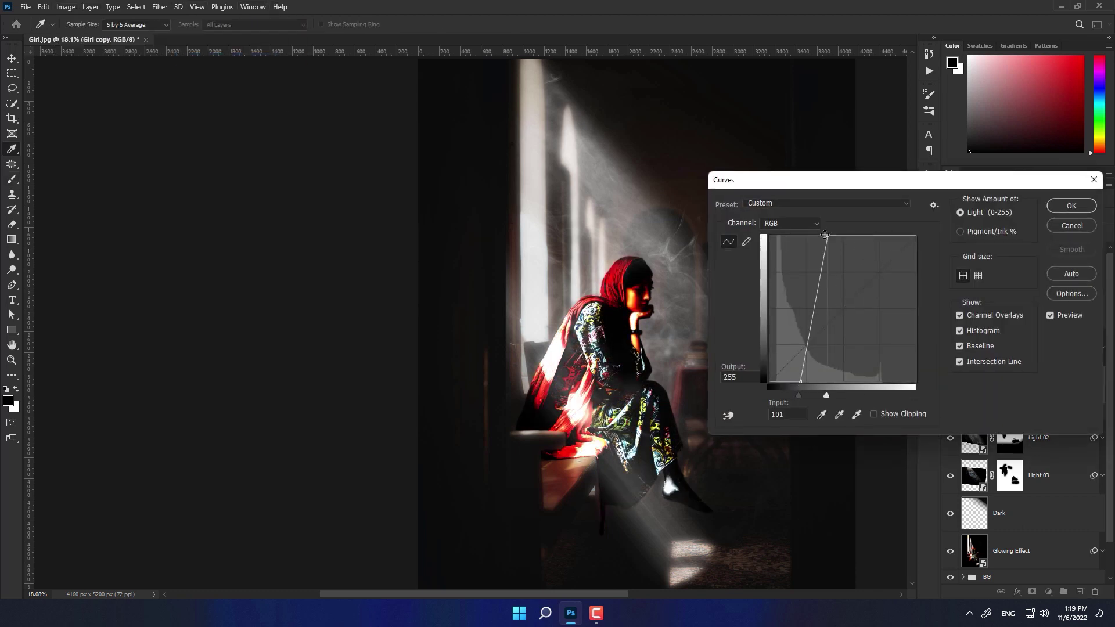
{"action": "left_click", "coordinate": [1070, 206]}
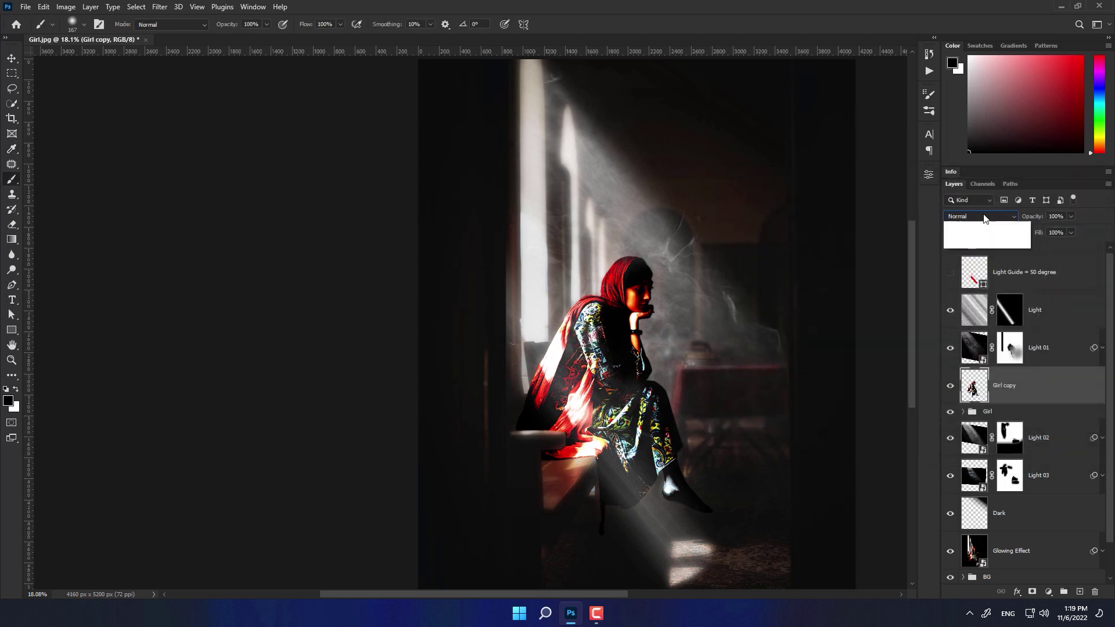
Set the Girl copy layer's blend mode to Screen.
{"action": "left_click", "coordinate": [984, 215]}
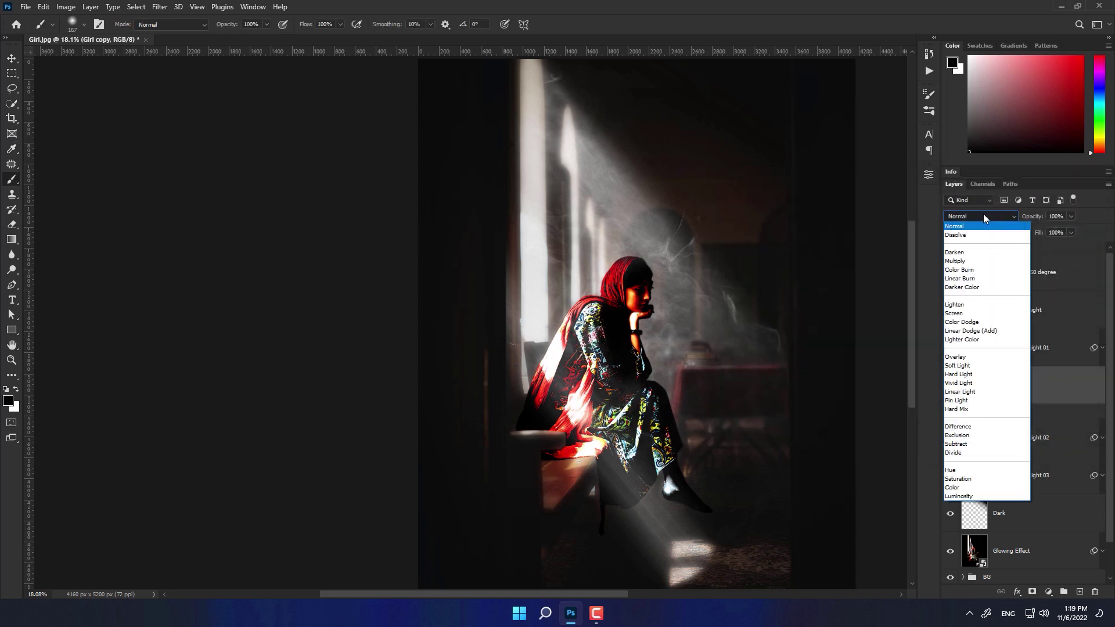
{"action": "left_click", "coordinate": [970, 314]}
{"action": "left_click_drag", "start_coordinate": [970, 314], "coordinate": [1003, 329]}
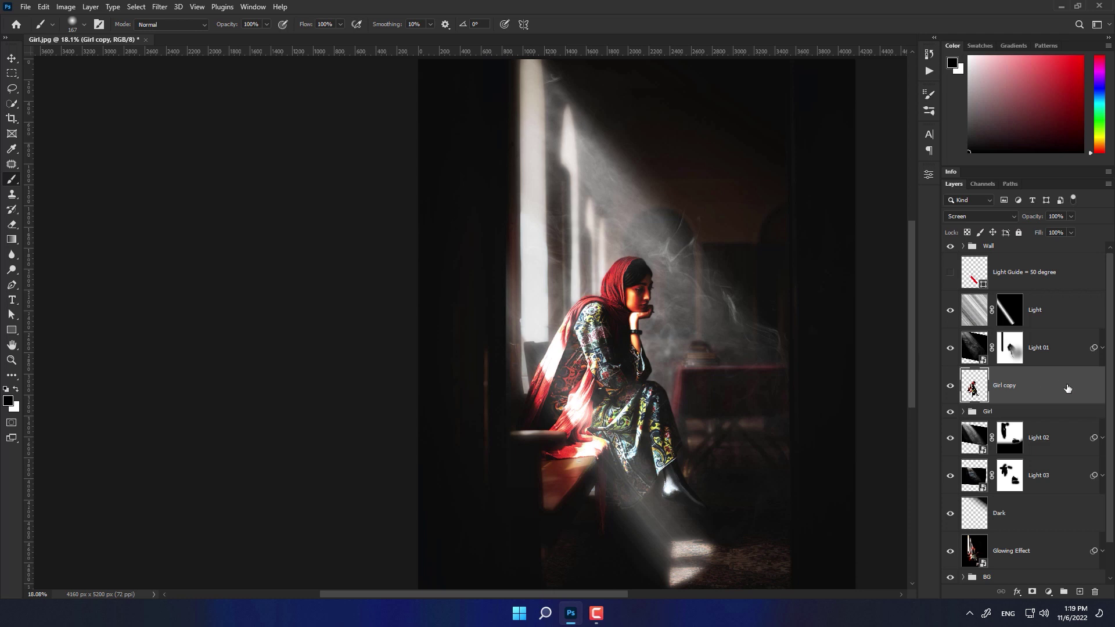
{"action": "right_click", "coordinate": [1067, 388]}
{"action": "left_click", "coordinate": [987, 331]}
{"action": "right_click", "coordinate": [1033, 385]}
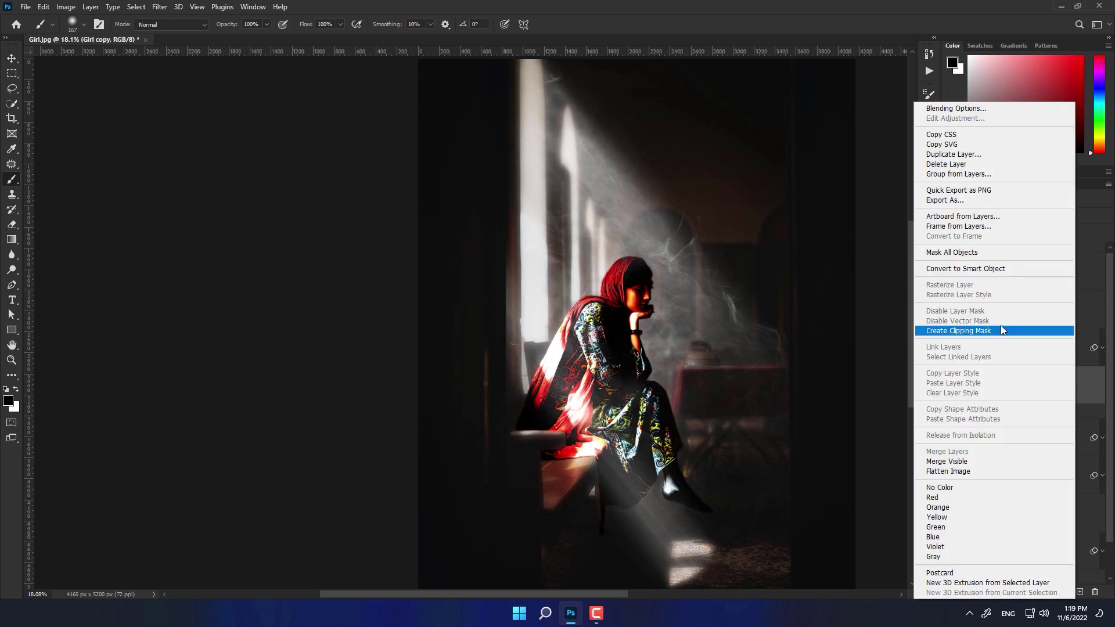
{"action": "left_click", "coordinate": [1001, 325]}
{"action": "left_click", "coordinate": [981, 216]}
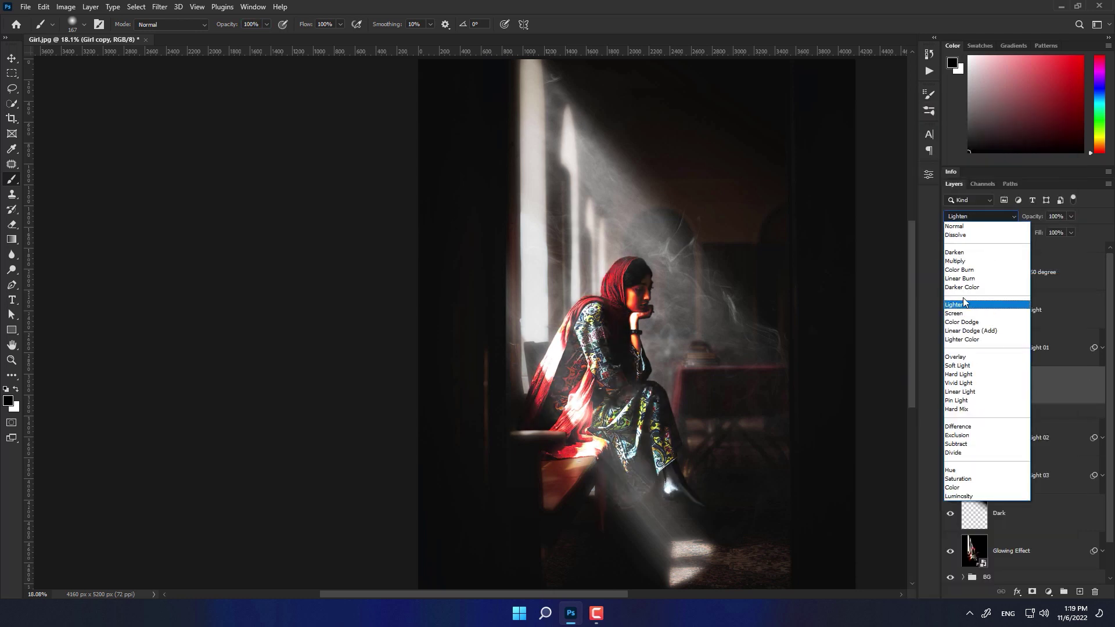
{"action": "left_click", "coordinate": [982, 317]}
Apply a Gaussian Blur with radius 52.4 px to Girl copy.
{"action": "left_click", "coordinate": [160, 7]}
{"action": "mouse_move", "coordinate": [223, 155]}
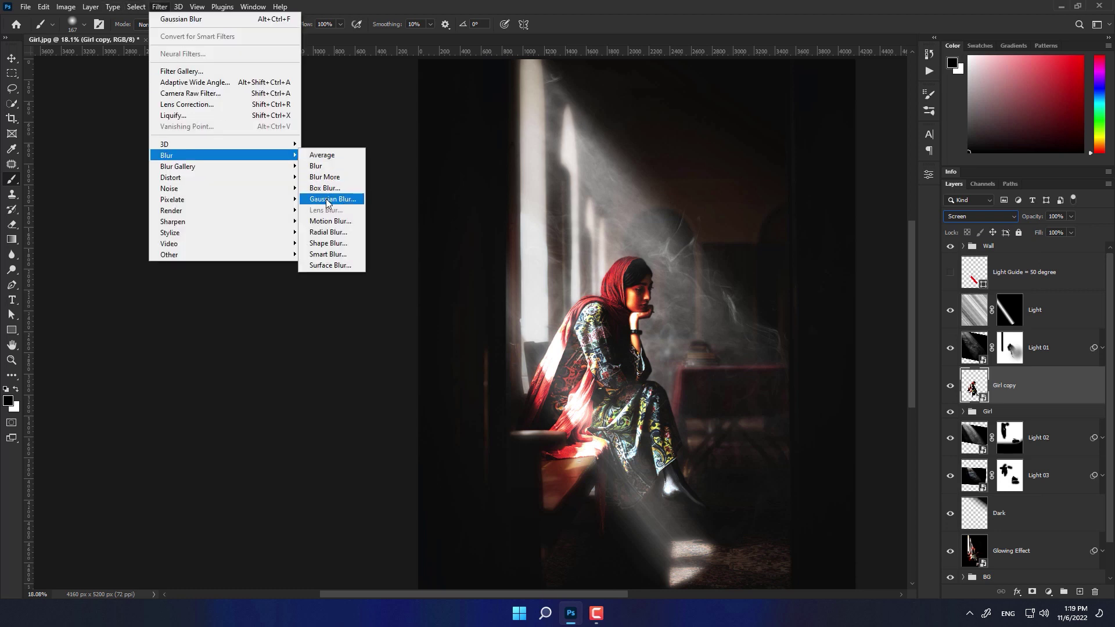
{"action": "left_click", "coordinate": [331, 197]}
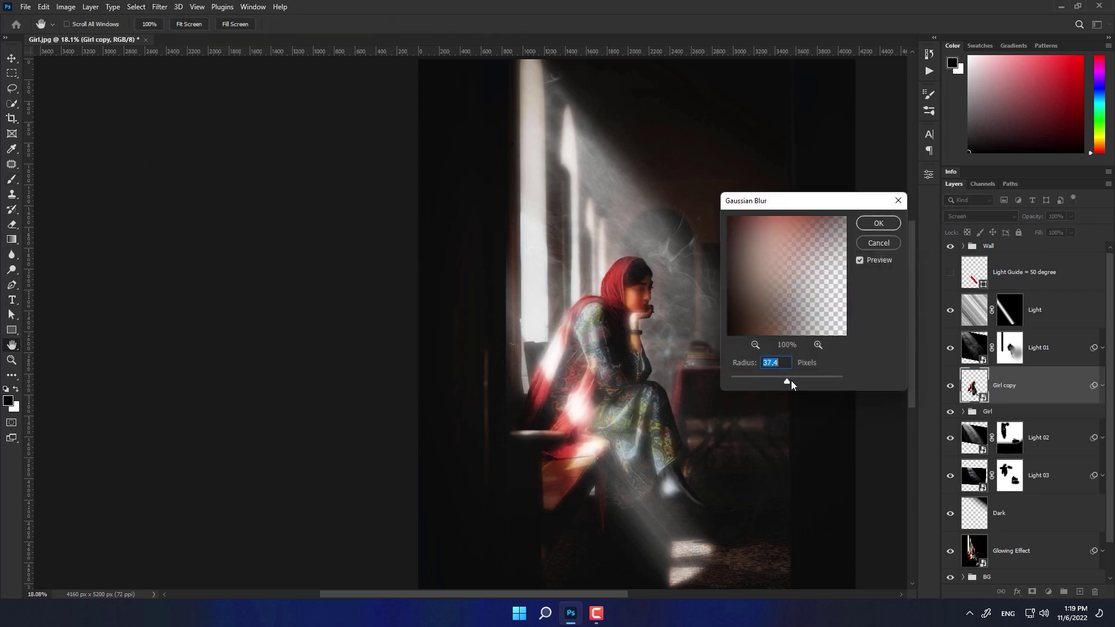
{"action": "left_click_drag", "start_coordinate": [788, 380], "coordinate": [796, 377]}
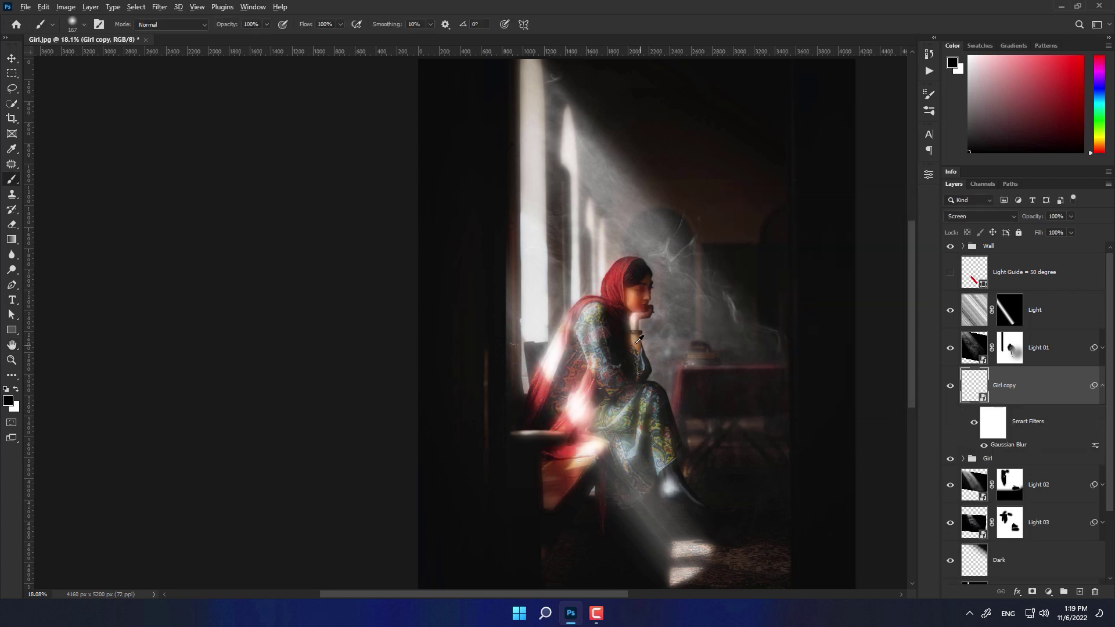
{"action": "left_click", "coordinate": [881, 226]}
Rename the Girl copy layer to 'Girl Glowing Effect'.
{"action": "left_click", "coordinate": [1103, 386]}
{"action": "double_click", "coordinate": [1010, 385]}
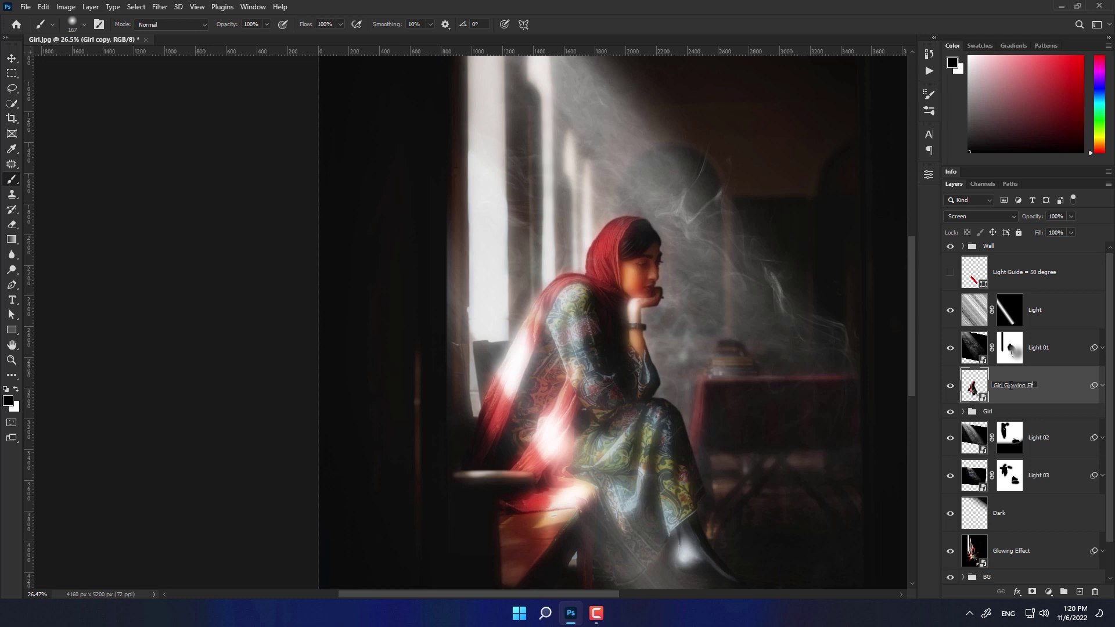
{"action": "type", "text": "fect"}
{"action": "key", "text": "Return"}
Add a layer mask, set layer opacity to 47% and brush opacity to 29%.
{"action": "left_click", "coordinate": [1032, 592]}
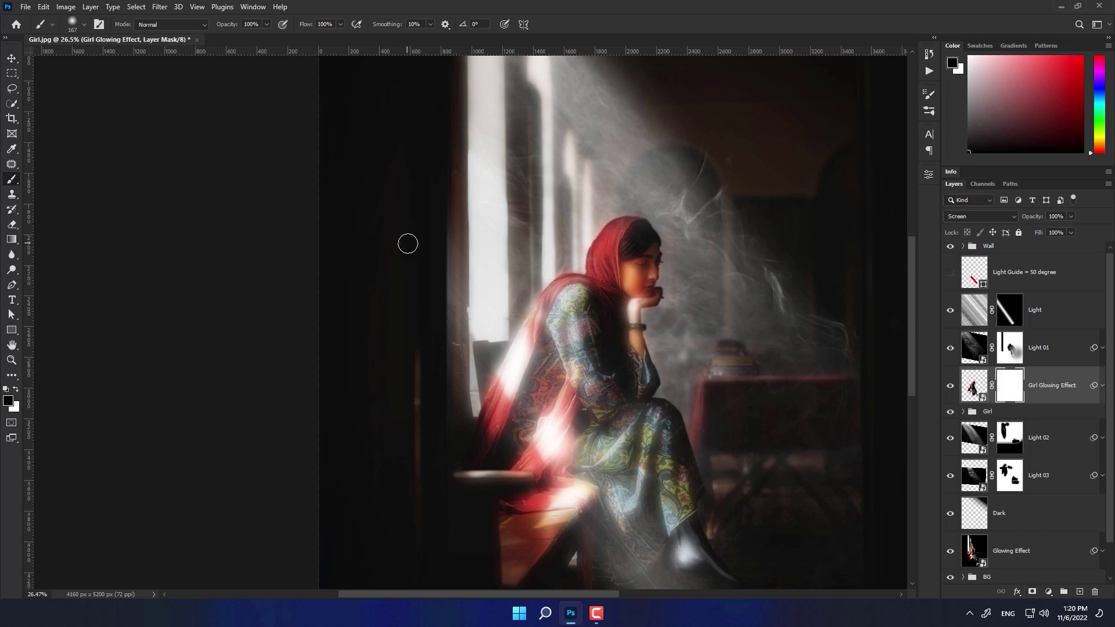
{"action": "mouse_move", "coordinate": [1029, 218]}
{"action": "left_mouse_down"}
{"action": "mouse_move", "coordinate": [1000, 221]}
{"action": "mouse_move", "coordinate": [1036, 218]}
{"action": "left_mouse_up"}
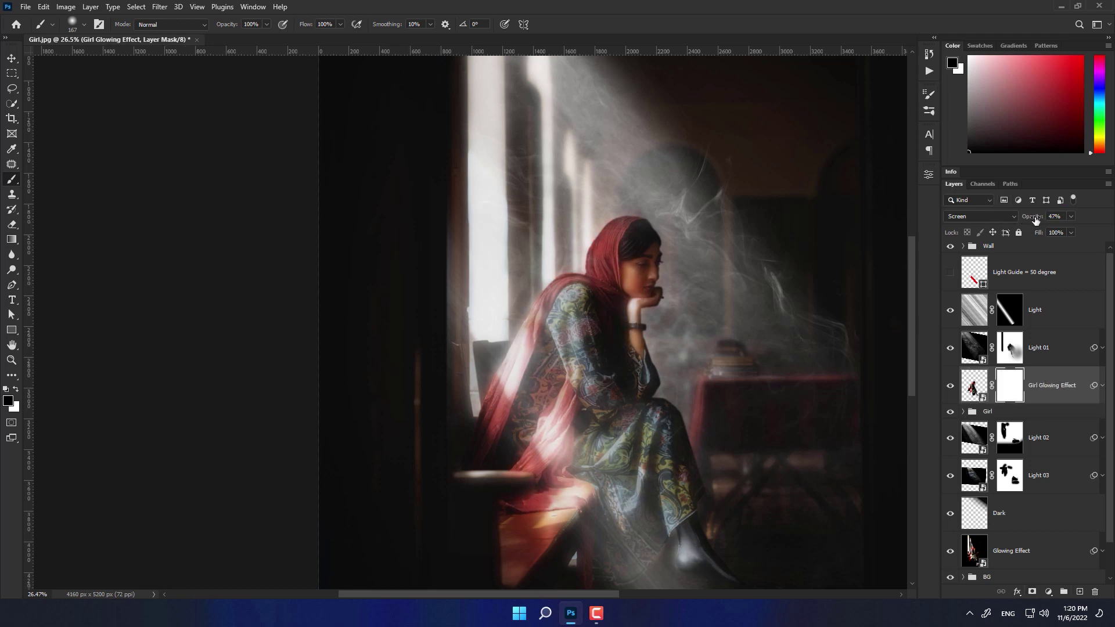
{"action": "left_click_drag", "start_coordinate": [233, 25], "coordinate": [189, 28]}
Paint black on the mask to reduce the glow over the girl's face and feet.
{"action": "left_click_drag", "start_coordinate": [635, 273], "coordinate": [634, 371]}
{"action": "scroll", "coordinate": [653, 234], "scroll_direction": "up", "scroll_amount": 3}
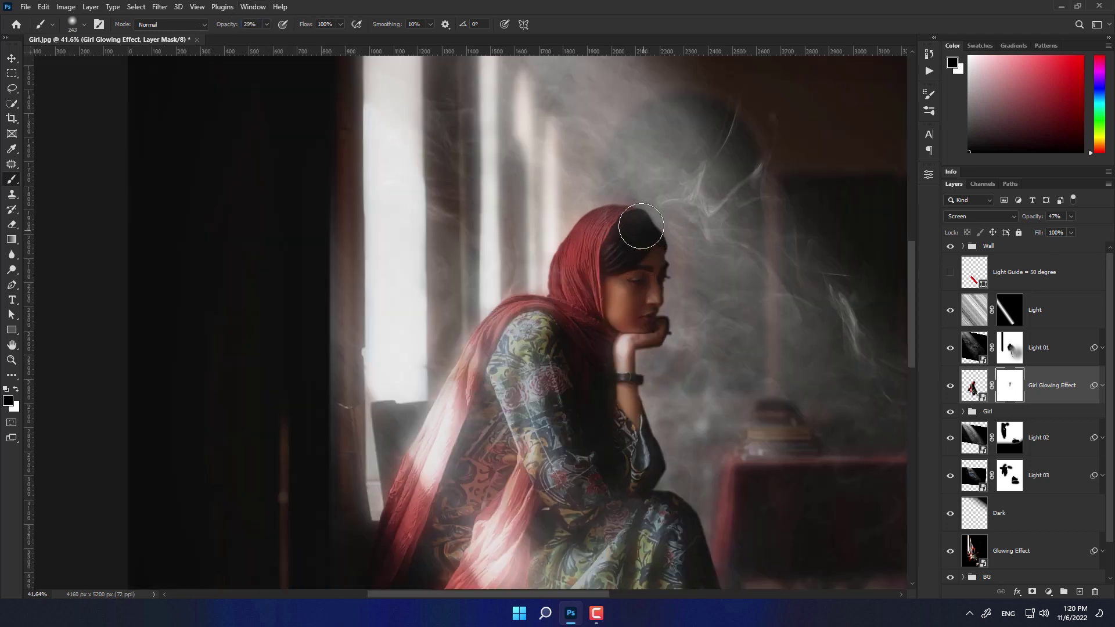
{"action": "scroll", "coordinate": [580, 391], "scroll_direction": "down", "scroll_amount": 3}
{"action": "scroll", "coordinate": [646, 389], "scroll_direction": "down", "scroll_amount": 3}
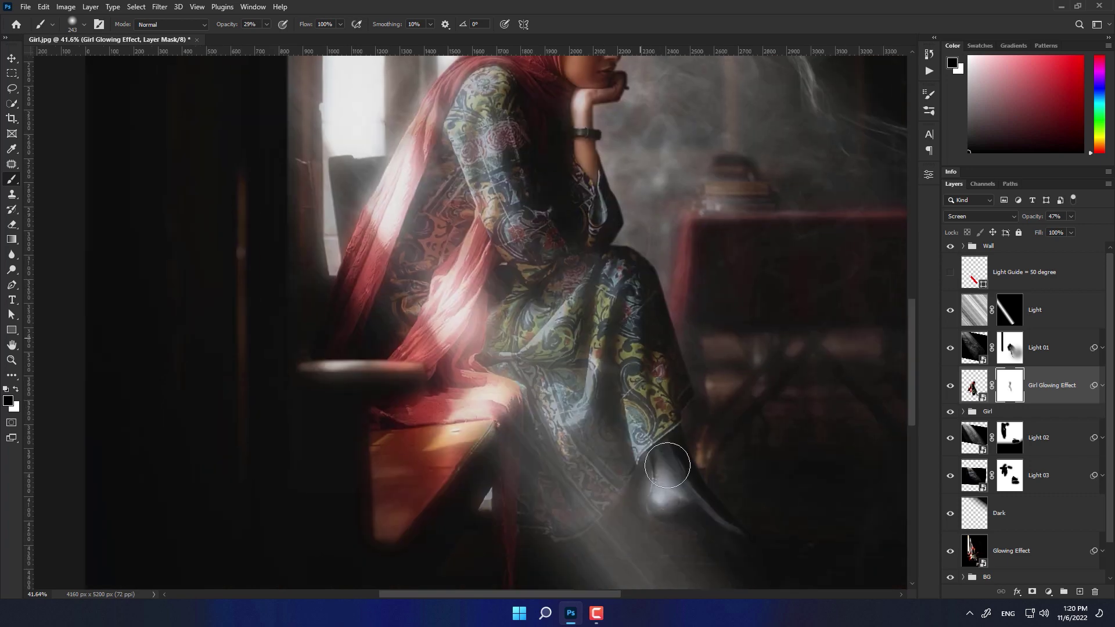
{"action": "scroll", "coordinate": [703, 480], "scroll_direction": "down", "scroll_amount": 4}
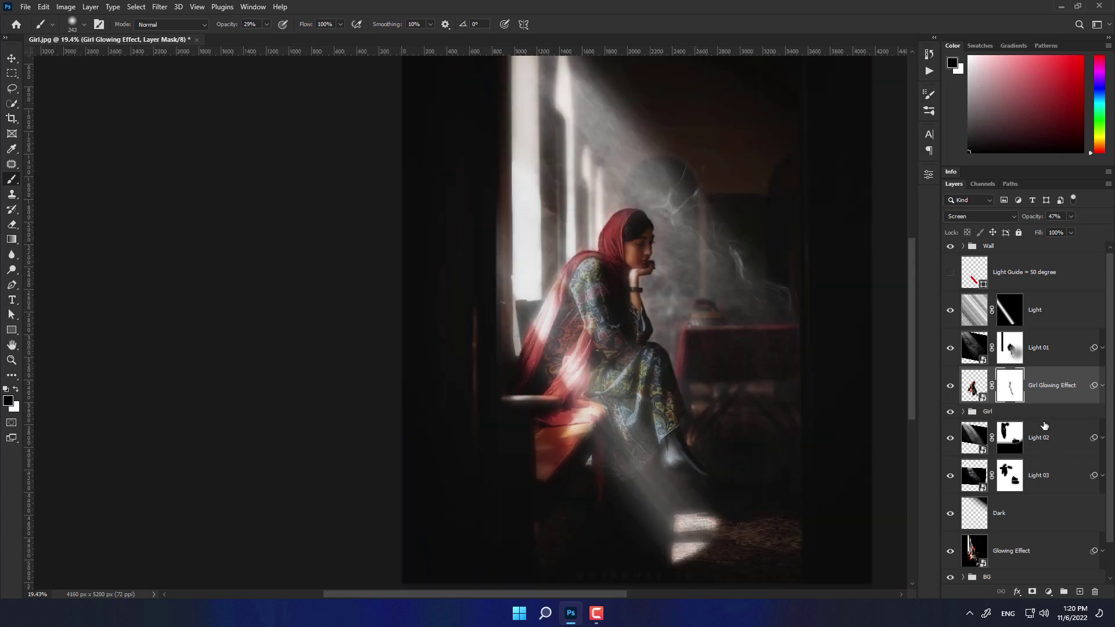
{"action": "left_click", "coordinate": [1009, 385], "text": "shift"}
{"action": "scroll", "coordinate": [642, 251], "scroll_direction": "up", "scroll_amount": 3}
{"action": "scroll", "coordinate": [641, 251], "scroll_direction": "up", "scroll_amount": 2}
{"action": "key", "text": "x"}
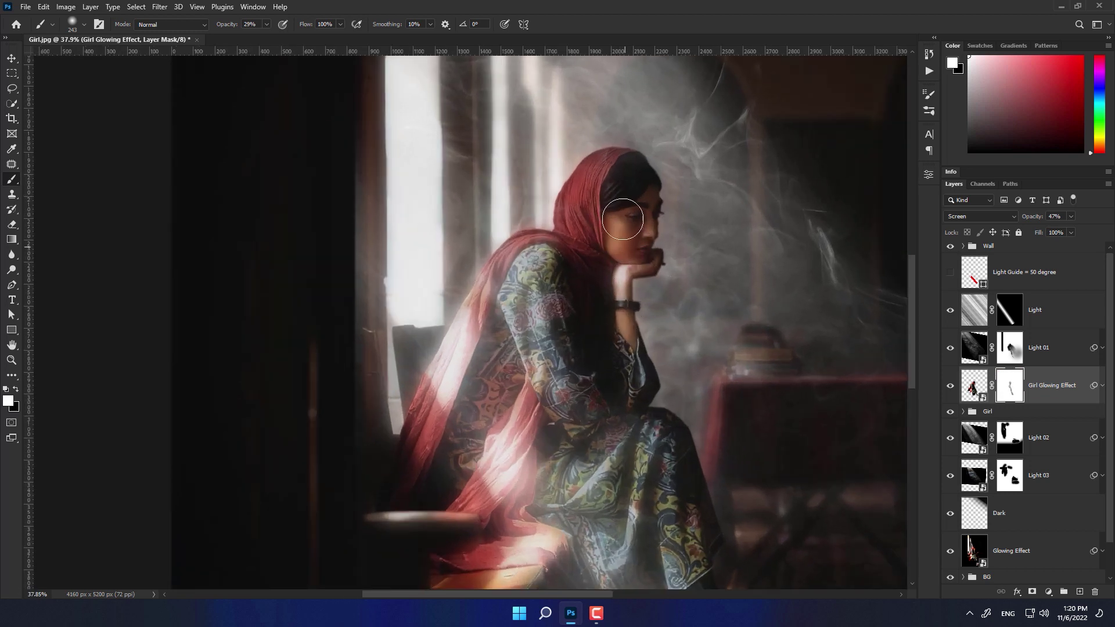
{"action": "scroll", "coordinate": [505, 325], "scroll_direction": "down", "scroll_amount": 1}
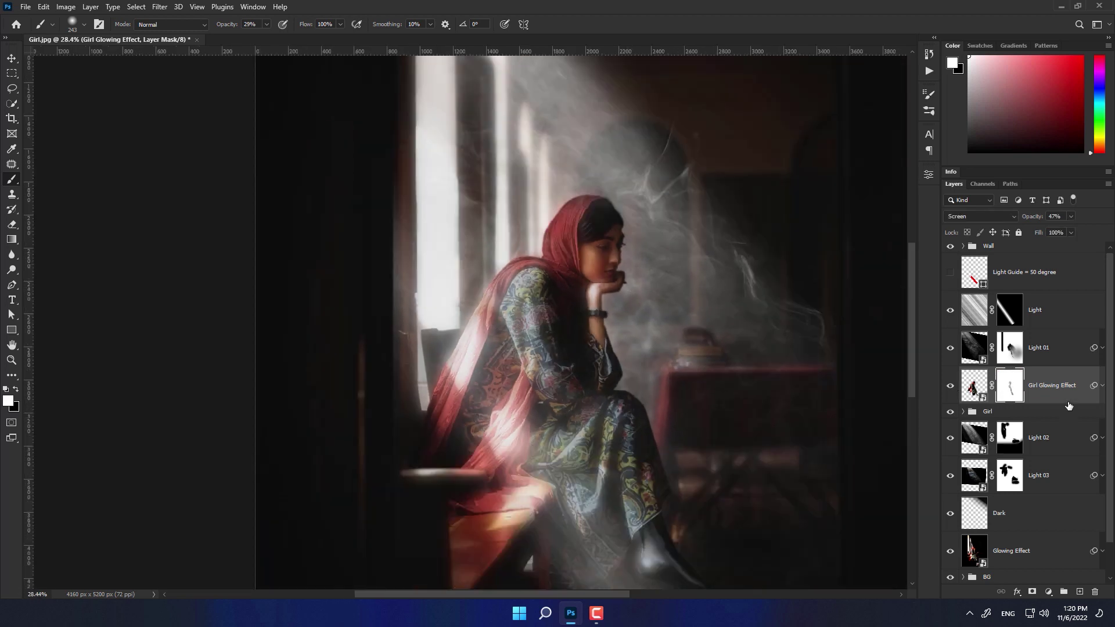
{"action": "scroll", "coordinate": [704, 363], "scroll_direction": "up", "scroll_amount": 2}
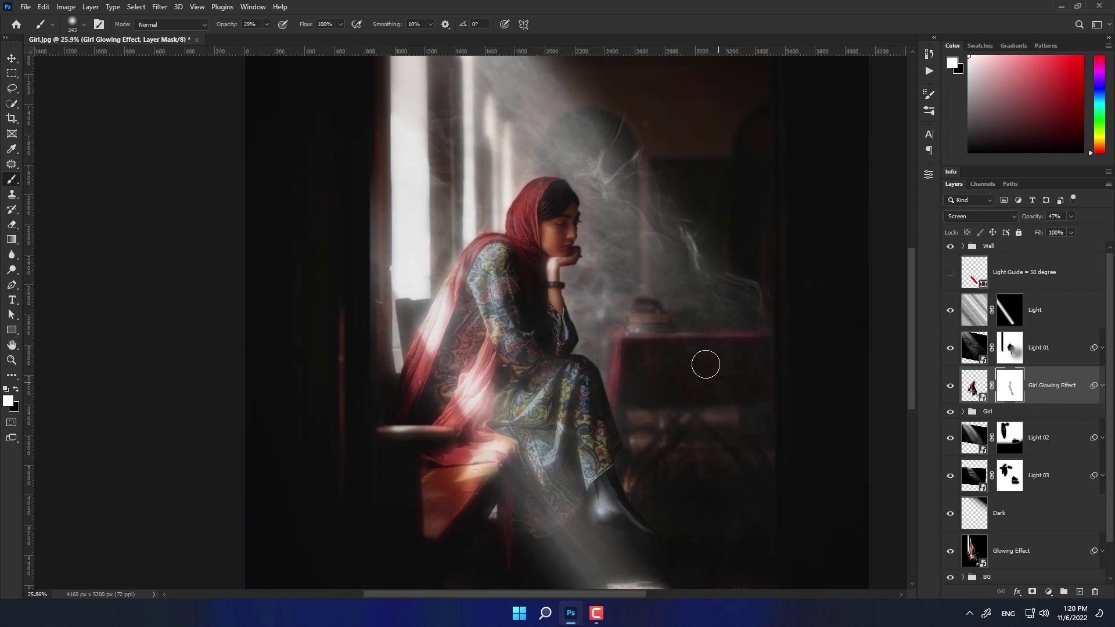
{"action": "scroll", "coordinate": [721, 368], "scroll_direction": "up", "scroll_amount": 2}
{"action": "scroll", "coordinate": [1011, 468], "scroll_direction": "down", "scroll_amount": 1}
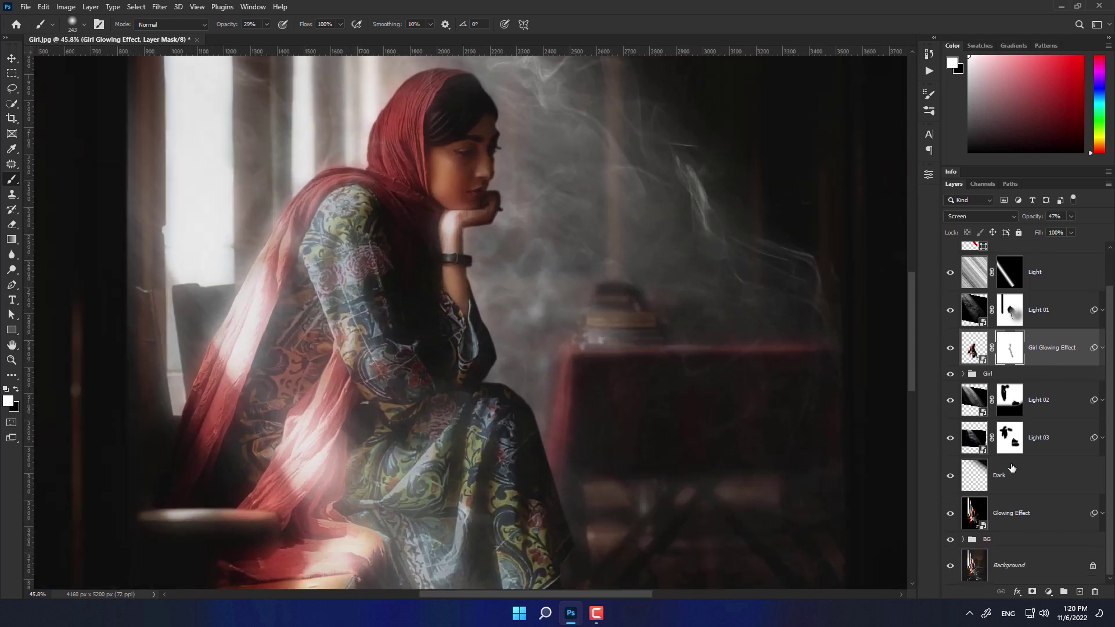
Discard a stray BG group copy, then place Background copy 4 above Glowing Effect.
{"action": "left_click", "coordinate": [985, 541]}
{"action": "key", "text": "ctrl+j"}
{"action": "right_click", "coordinate": [994, 539]}
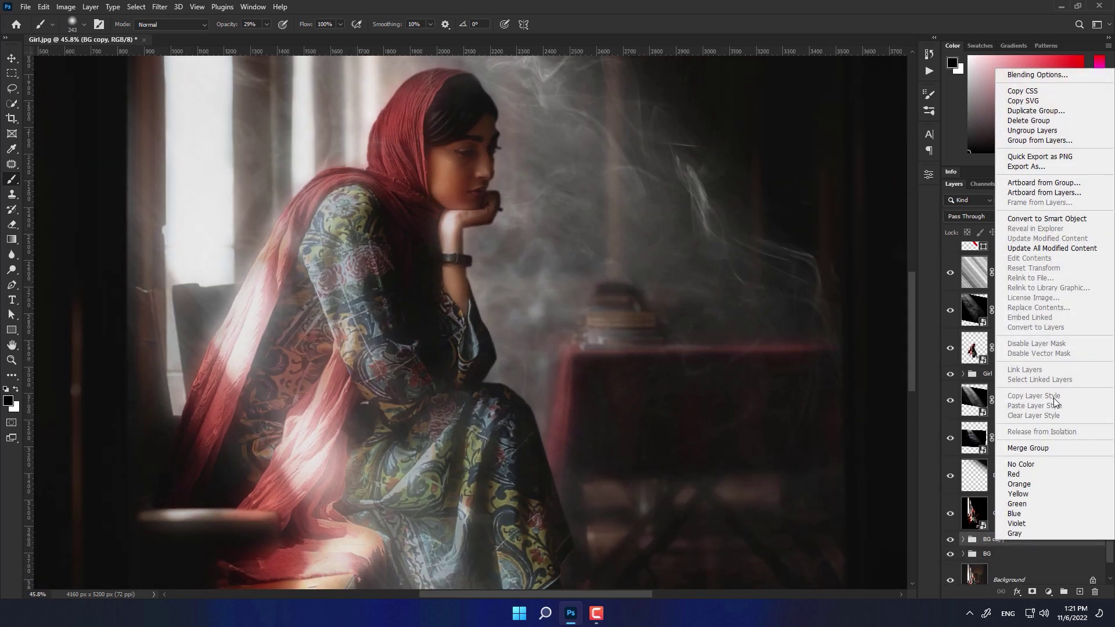
{"action": "left_click", "coordinate": [963, 542]}
{"action": "left_click", "coordinate": [1095, 592]}
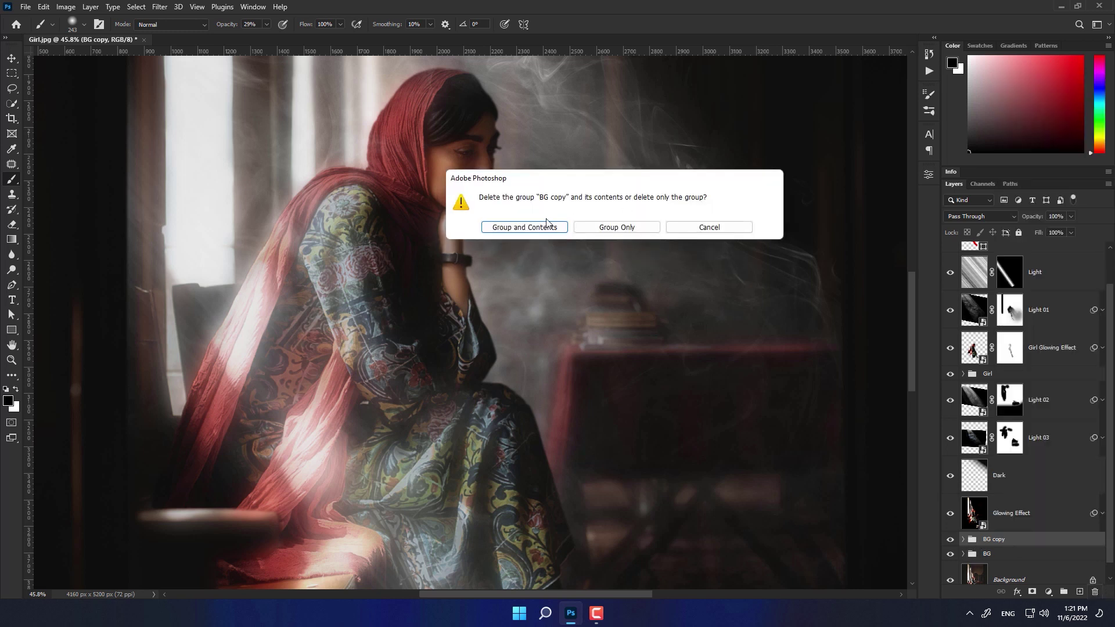
{"action": "key", "text": "Return"}
{"action": "left_click", "coordinate": [1024, 573]}
{"action": "key", "text": "ctrl+j"}
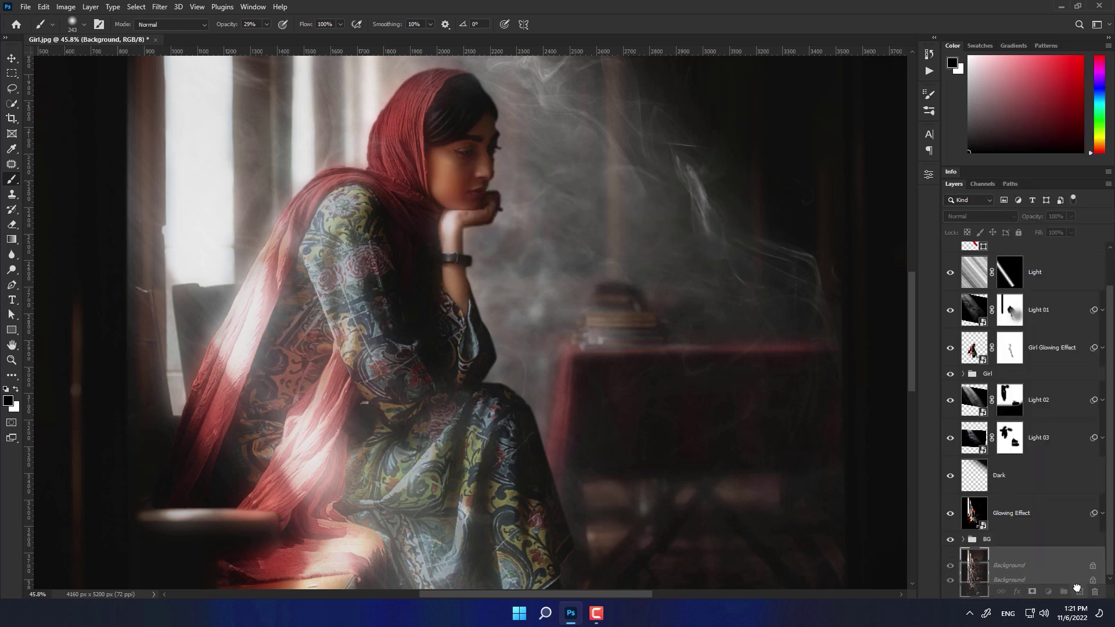
{"action": "left_click_drag", "start_coordinate": [1008, 559], "coordinate": [1010, 496]}
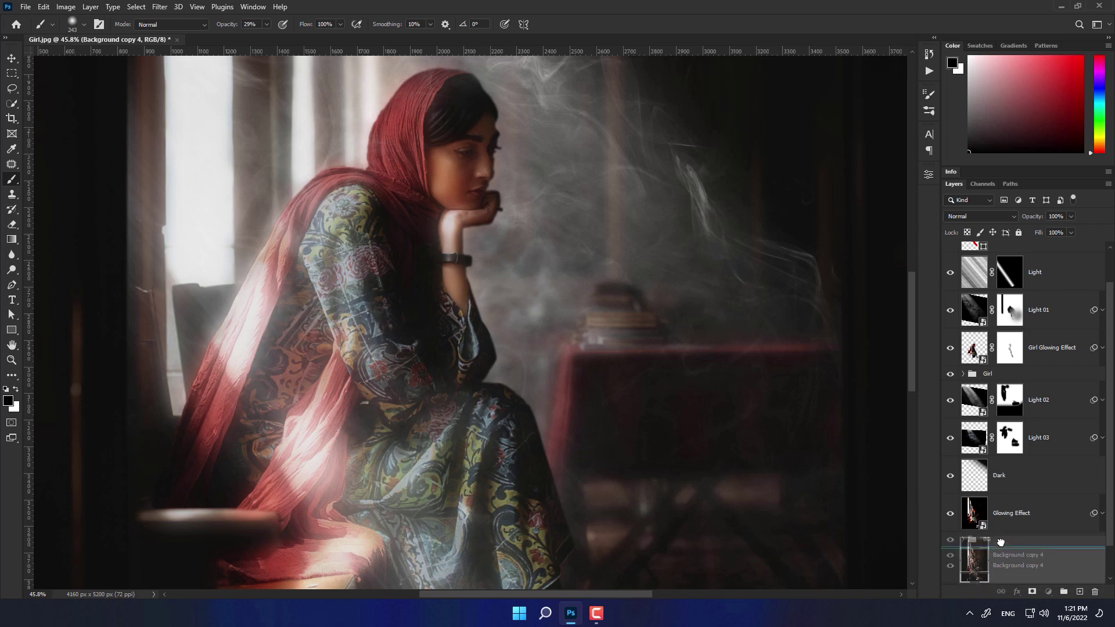
With the Pen tool, trace a path along the table's edges and top.
{"action": "key", "text": "p"}
{"action": "scroll", "coordinate": [351, 364], "scroll_direction": "up", "scroll_amount": 2}
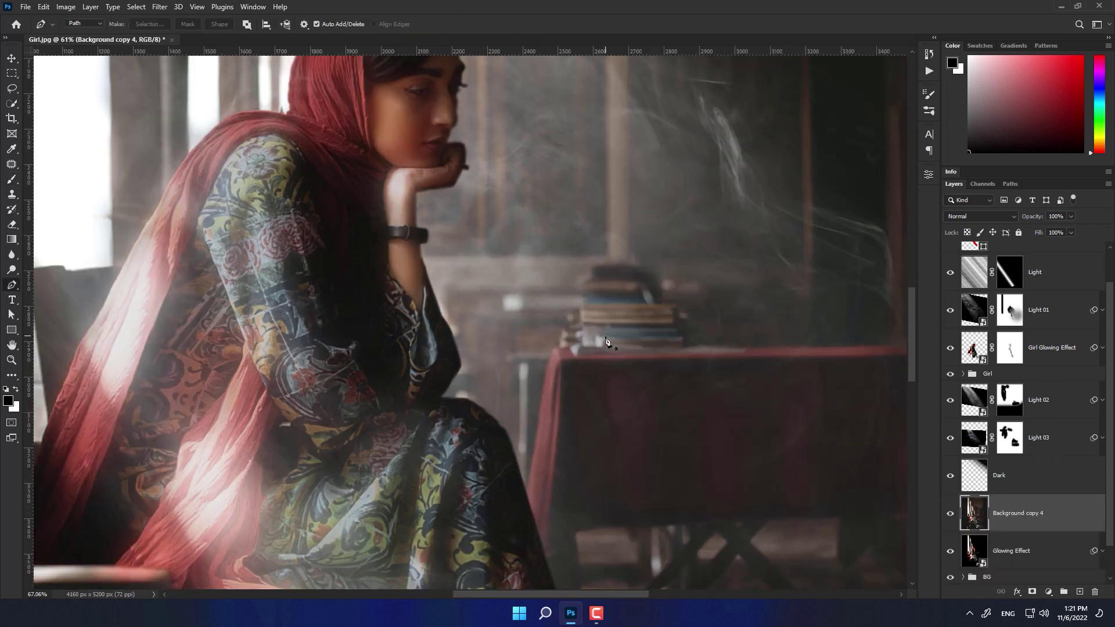
{"action": "scroll", "coordinate": [351, 365], "scroll_direction": "up", "scroll_amount": 2}
{"action": "scroll", "coordinate": [352, 365], "scroll_direction": "up", "scroll_amount": 1}
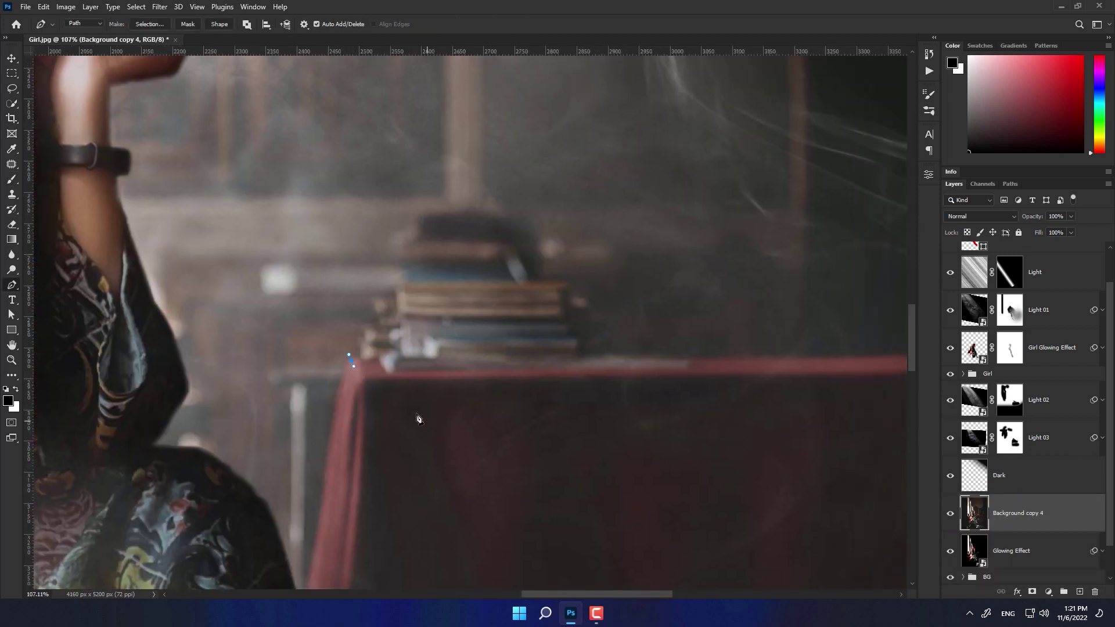
{"action": "scroll", "coordinate": [421, 453], "scroll_direction": "down", "scroll_amount": 3}
{"action": "scroll", "coordinate": [403, 403], "scroll_direction": "up", "scroll_amount": 1}
{"action": "scroll", "coordinate": [372, 458], "scroll_direction": "up", "scroll_amount": 1}
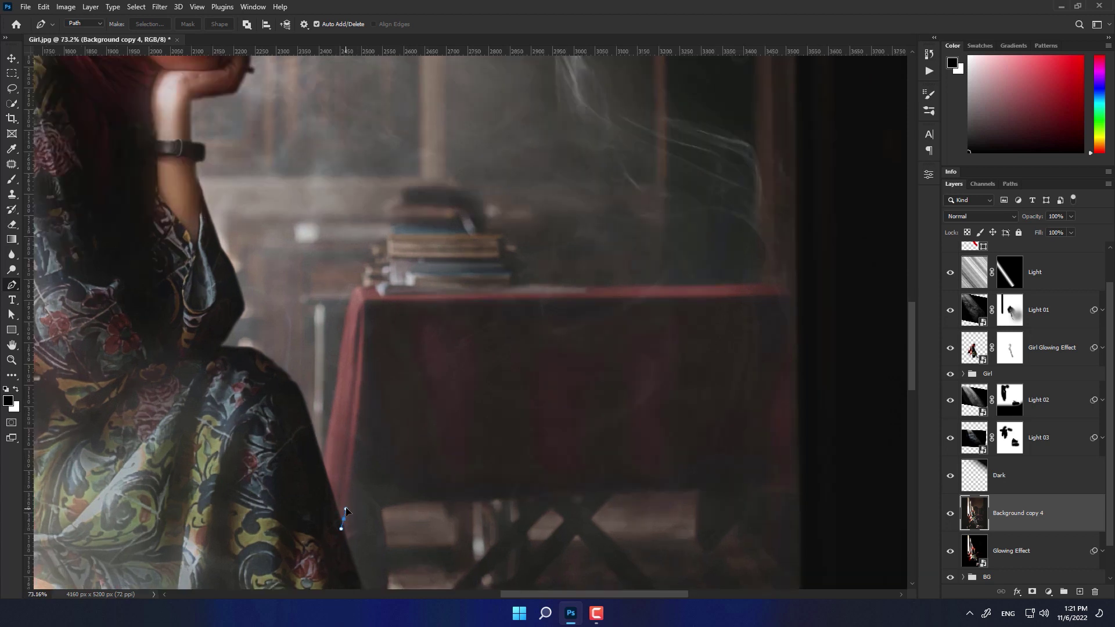
{"action": "left_click", "coordinate": [359, 398]}
{"action": "left_click", "coordinate": [361, 321]}
{"action": "left_click", "coordinate": [414, 302]}
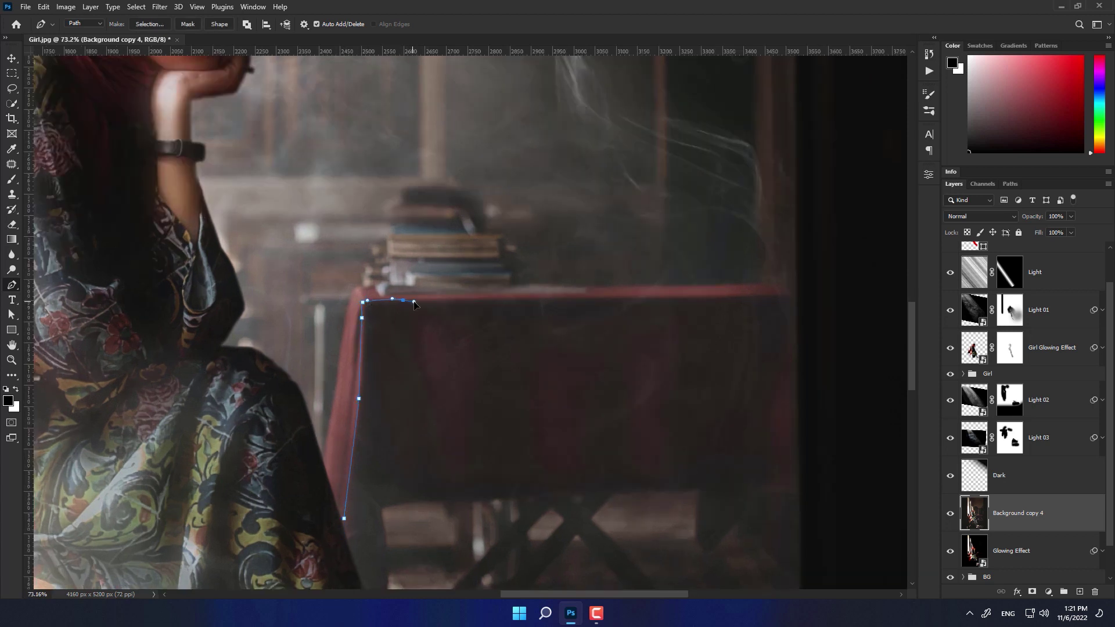
{"action": "left_click_drag", "start_coordinate": [555, 298], "coordinate": [576, 298]}
{"action": "left_click_drag", "start_coordinate": [686, 298], "coordinate": [699, 298]}
{"action": "left_click_drag", "start_coordinate": [789, 296], "coordinate": [749, 287]}
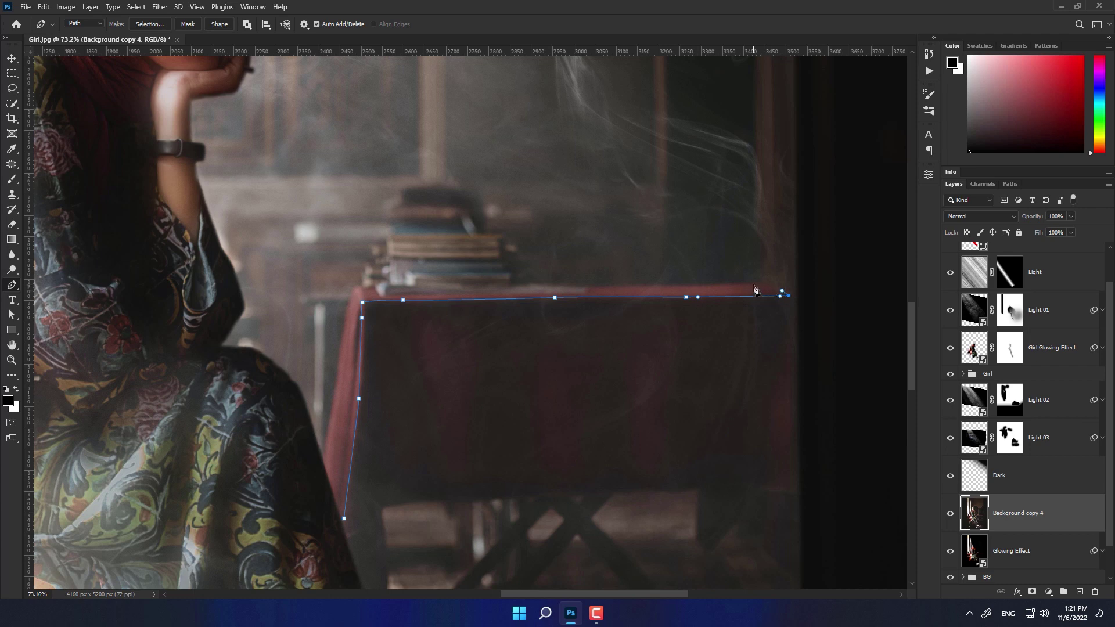
{"action": "left_click_drag", "start_coordinate": [667, 288], "coordinate": [655, 290]}
{"action": "left_click_drag", "start_coordinate": [584, 289], "coordinate": [501, 271]}
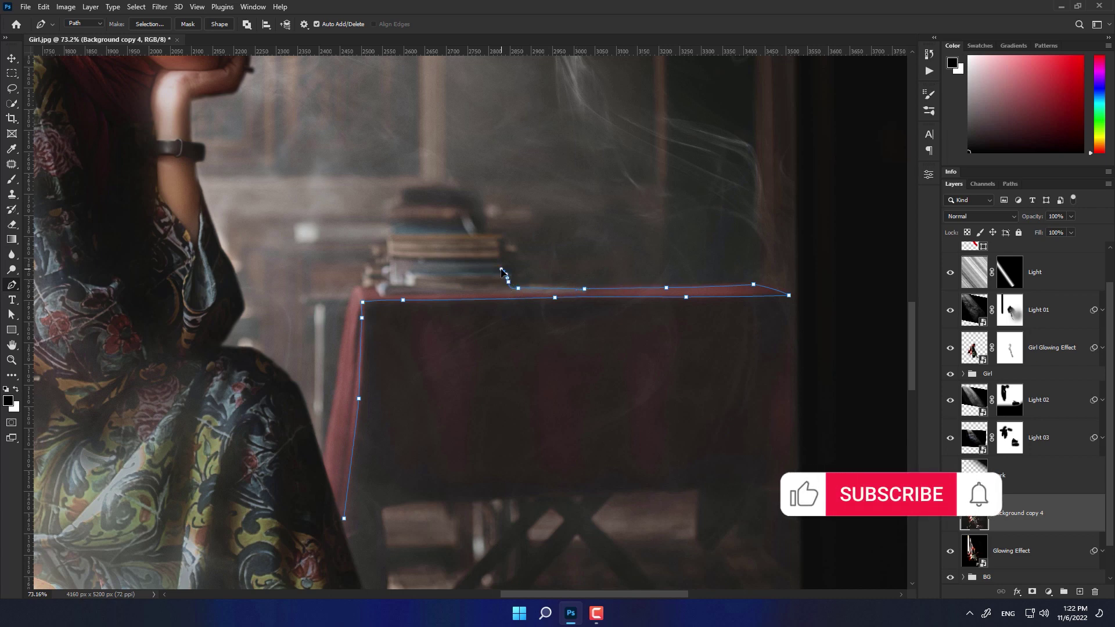
Continue the path around the stacked books and back down to the table top.
{"action": "left_click", "coordinate": [503, 271]}
{"action": "left_click", "coordinate": [501, 252]}
{"action": "left_click", "coordinate": [503, 244]}
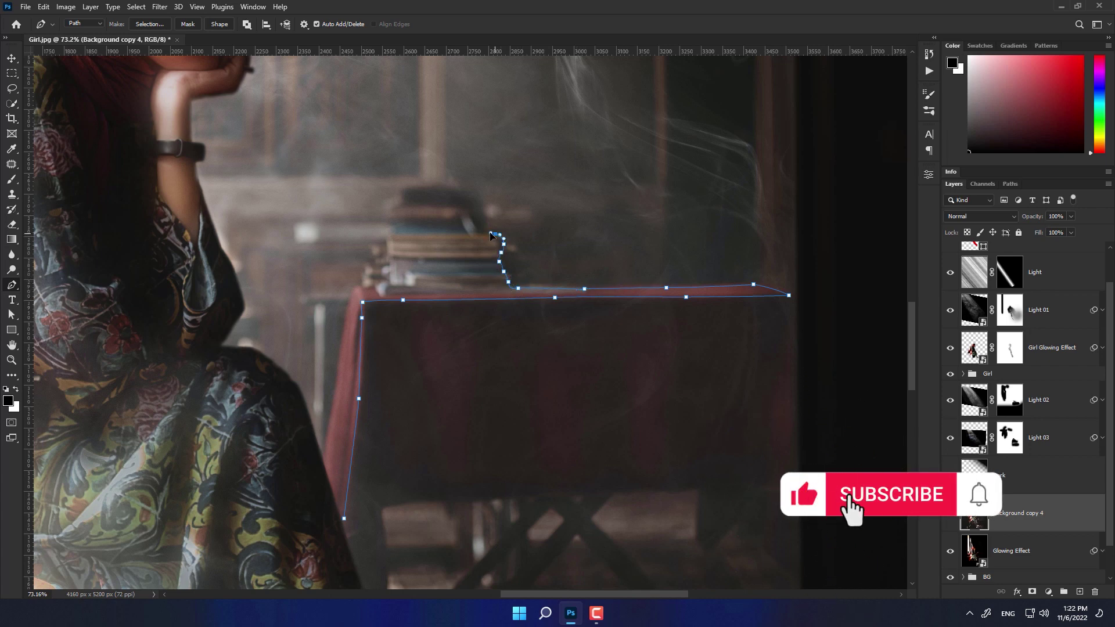
{"action": "left_click", "coordinate": [487, 233]}
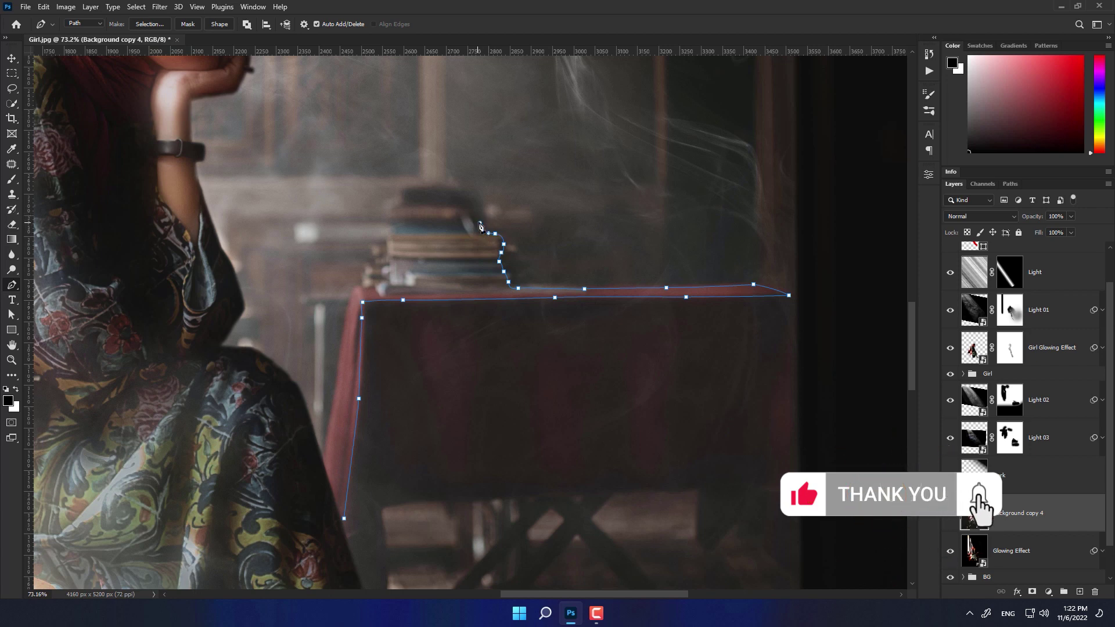
{"action": "left_click", "coordinate": [481, 228]}
{"action": "left_click", "coordinate": [479, 210]}
{"action": "left_click", "coordinate": [457, 190]}
{"action": "left_click", "coordinate": [421, 189]}
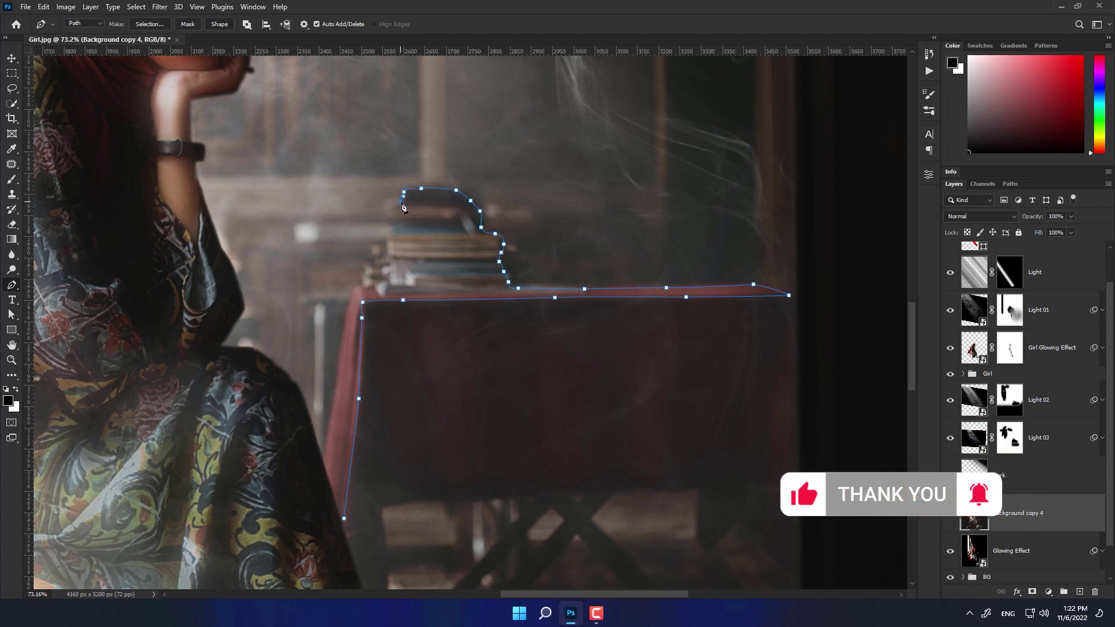
{"action": "left_click", "coordinate": [401, 201]}
{"action": "left_click", "coordinate": [392, 208]}
{"action": "left_click", "coordinate": [388, 231]}
{"action": "left_click", "coordinate": [371, 253]}
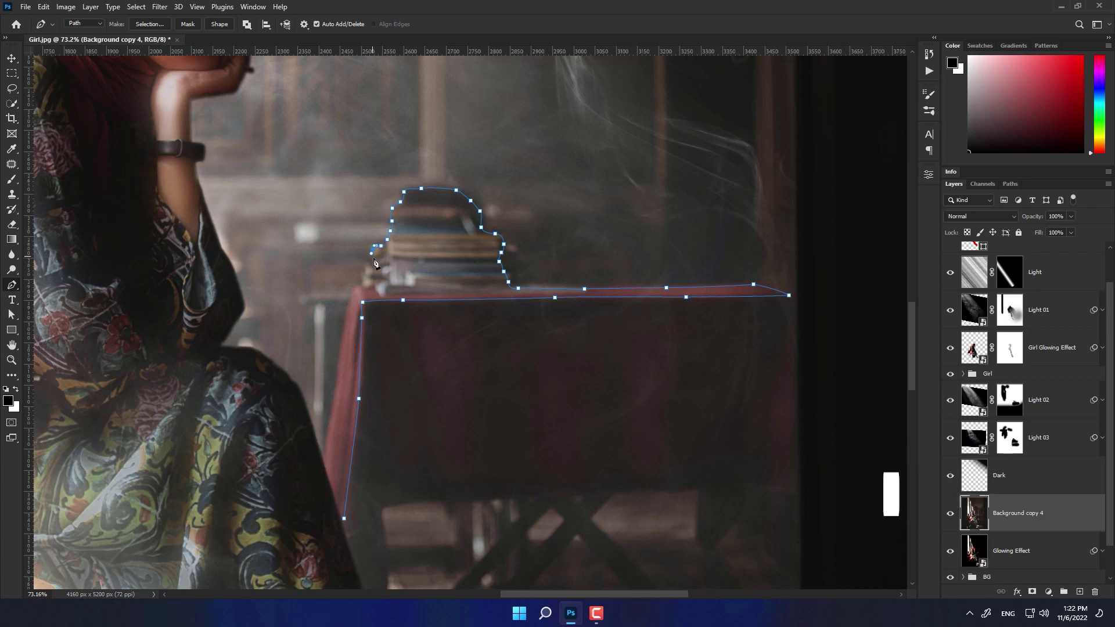
{"action": "left_click", "coordinate": [372, 267]}
{"action": "left_click", "coordinate": [364, 271]}
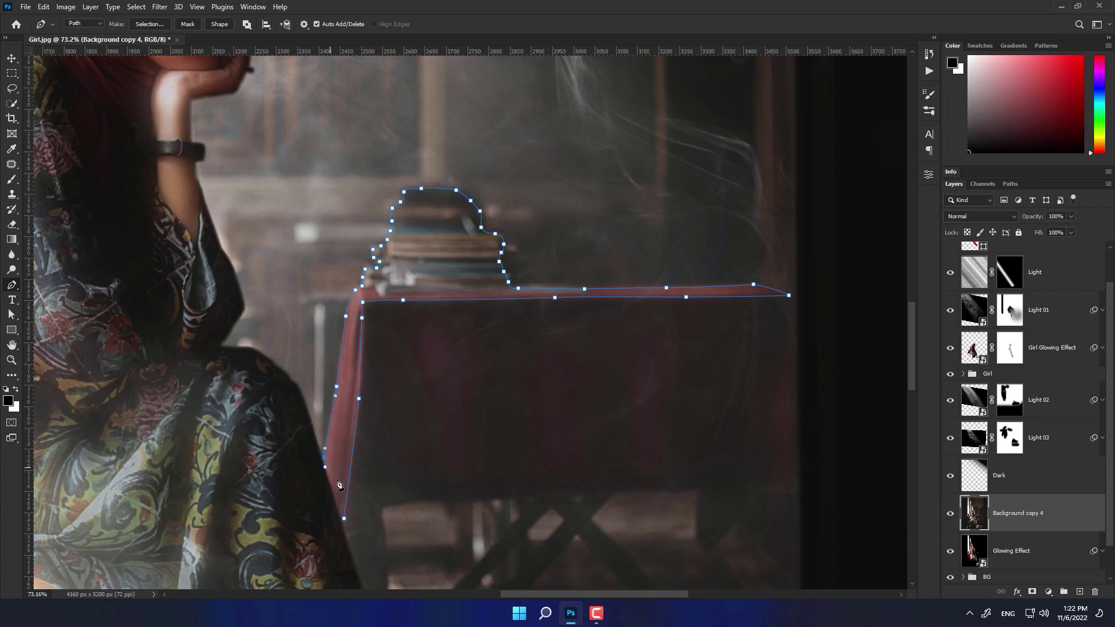
Turn the table path into an unfeathered selection and copy it to a new layer.
{"action": "scroll", "coordinate": [344, 519], "scroll_direction": "down", "scroll_amount": 10}
{"action": "left_click", "coordinate": [149, 24]}
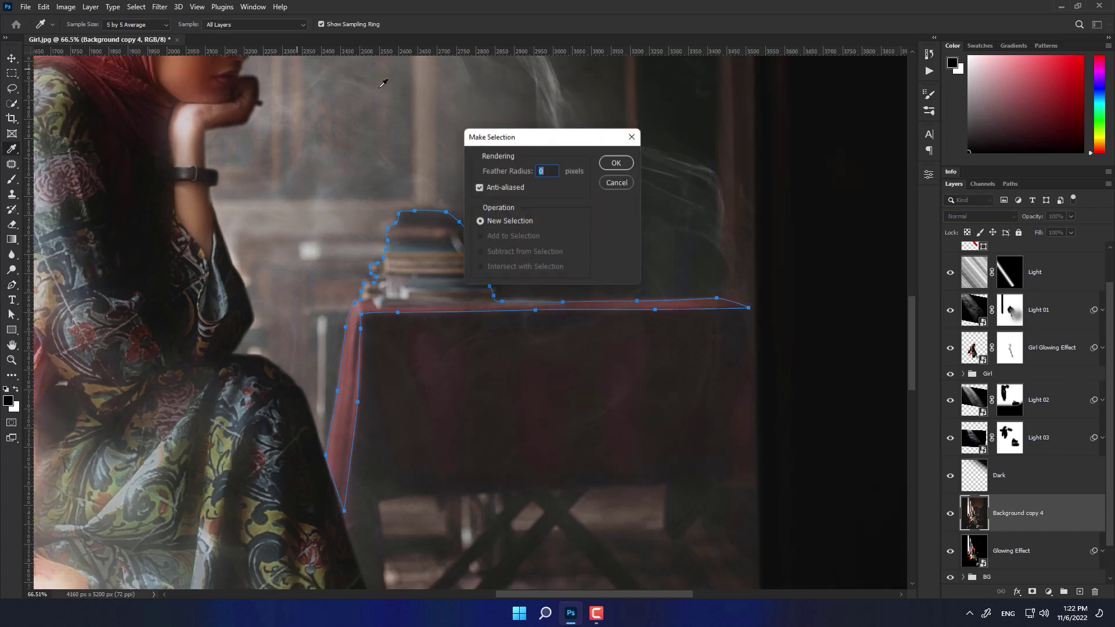
{"action": "key", "text": "Return"}
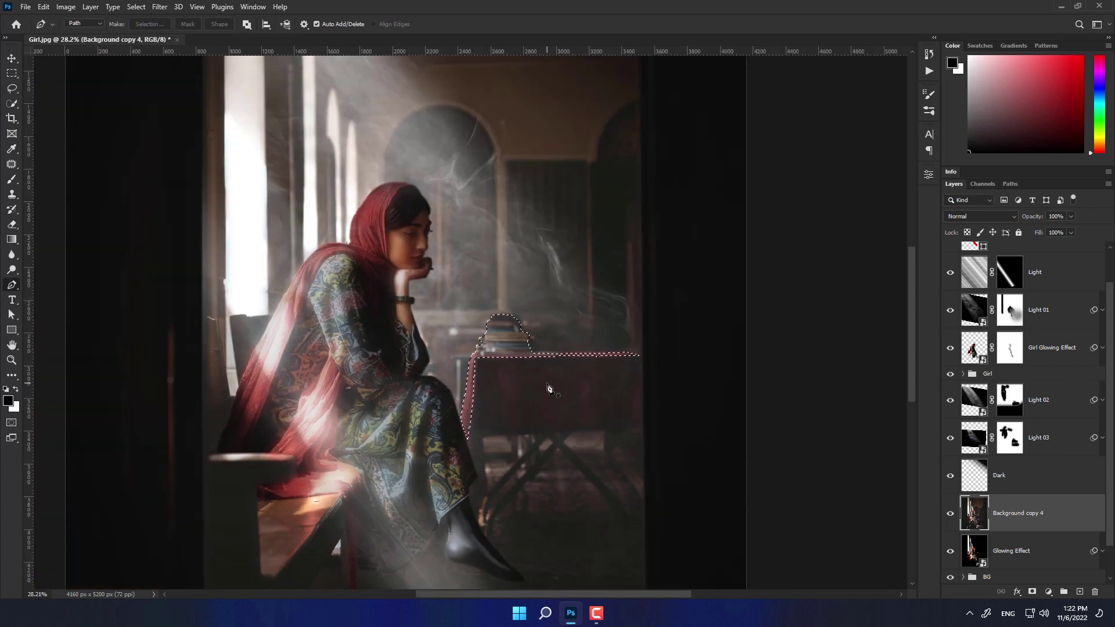
{"action": "key", "text": "ctrl+j"}
Hide the Background copy 4 layer beneath the table copy.
{"action": "left_click", "coordinate": [1054, 559]}
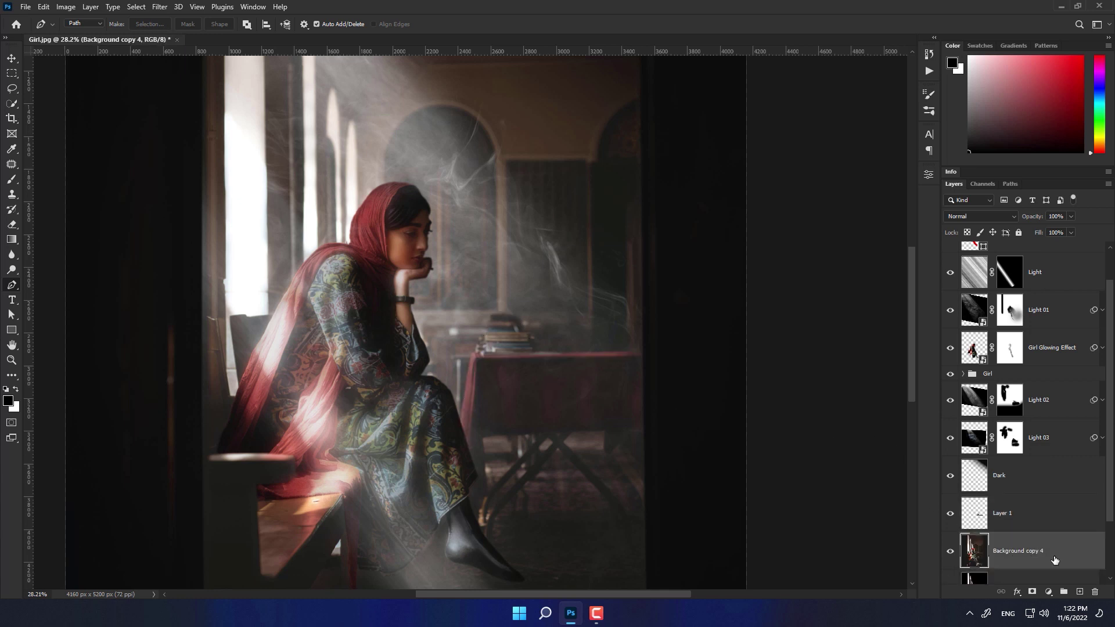
{"action": "scroll", "coordinate": [984, 518], "scroll_direction": "down", "scroll_amount": 1}
{"action": "key", "text": "ctrl+comma"}
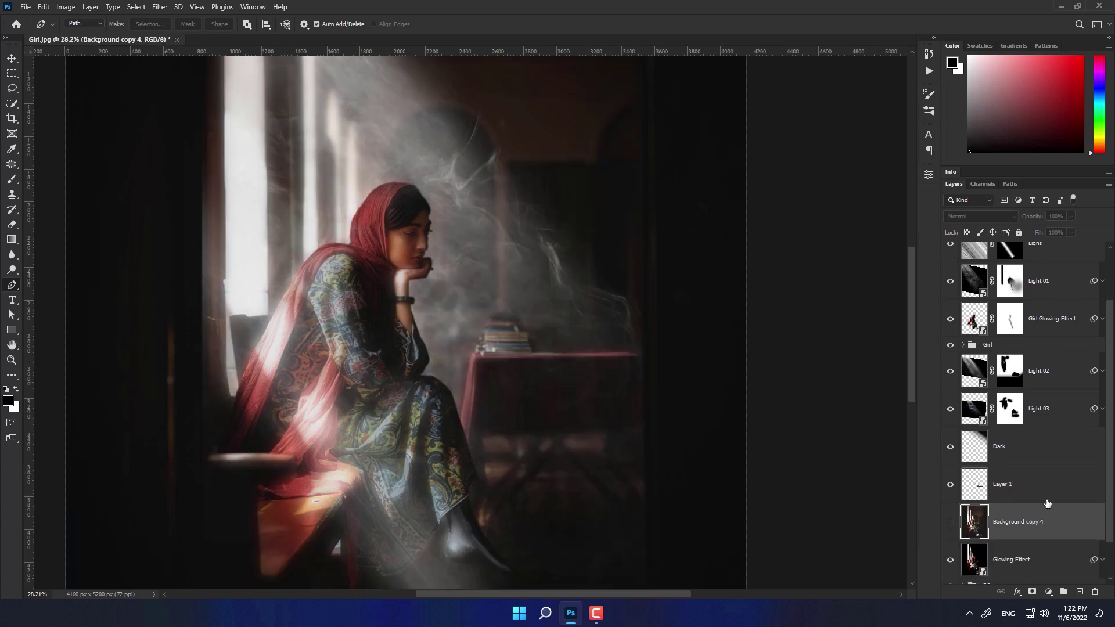
{"action": "left_click", "coordinate": [1000, 491]}
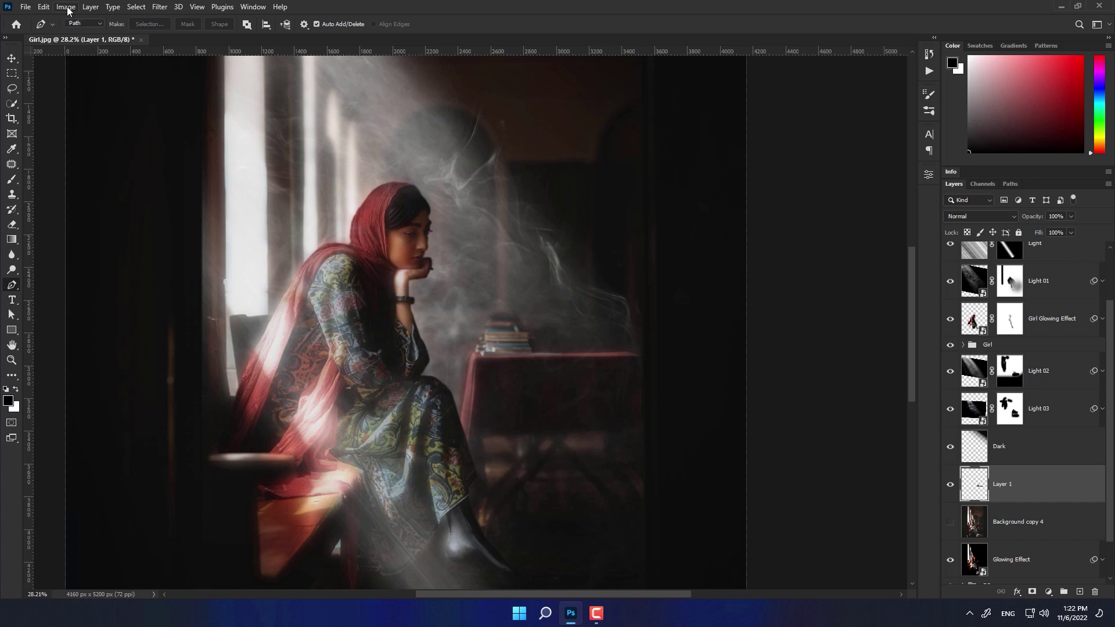
Convert Layer 1 to a smart object and apply Curves to deepen shadows and brighten highlights.
{"action": "right_click", "coordinate": [1030, 481]}
{"action": "left_click", "coordinate": [946, 272]}
{"action": "left_click", "coordinate": [67, 9]}
{"action": "mouse_move", "coordinate": [96, 69]}
{"action": "left_click", "coordinate": [232, 69]}
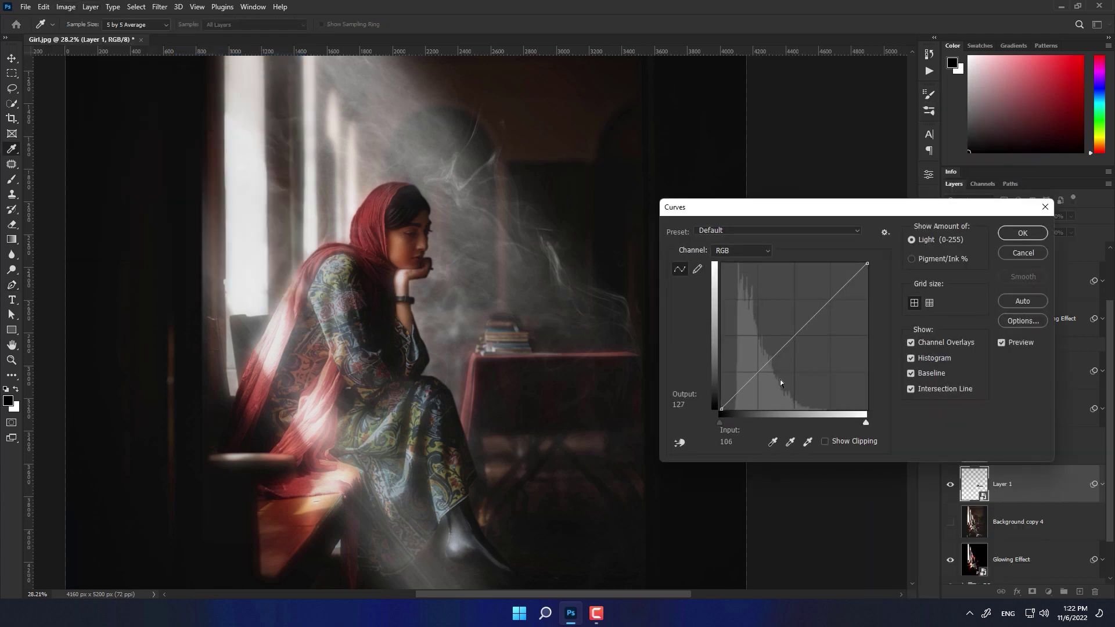
{"action": "left_click_drag", "start_coordinate": [729, 409], "coordinate": [741, 413]}
{"action": "left_click_drag", "start_coordinate": [869, 264], "coordinate": [793, 262]}
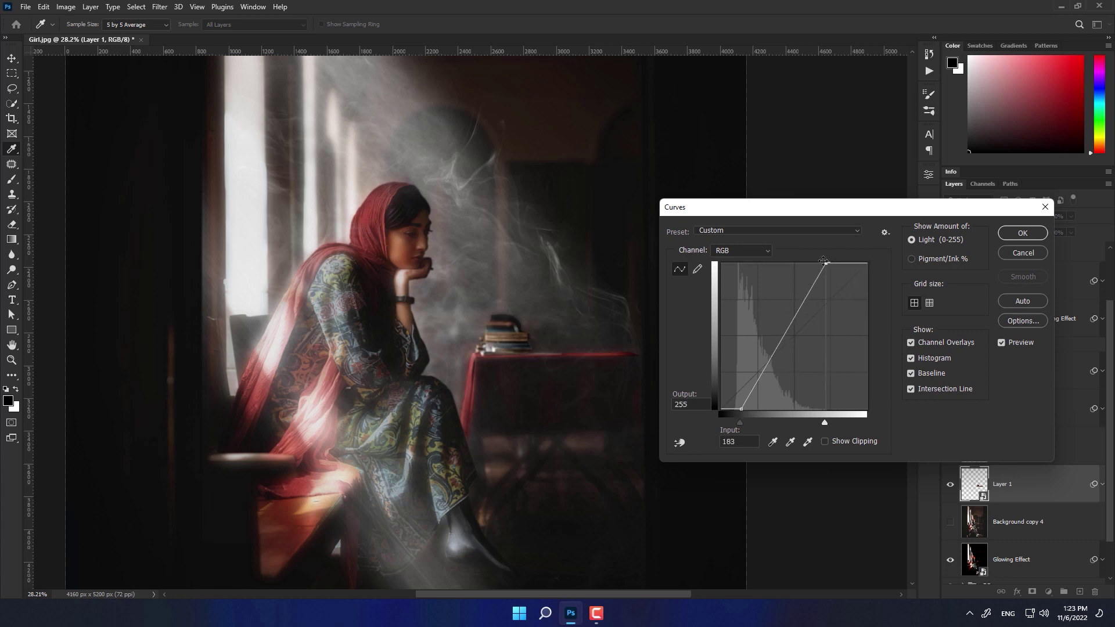
{"action": "left_click", "coordinate": [1009, 237]}
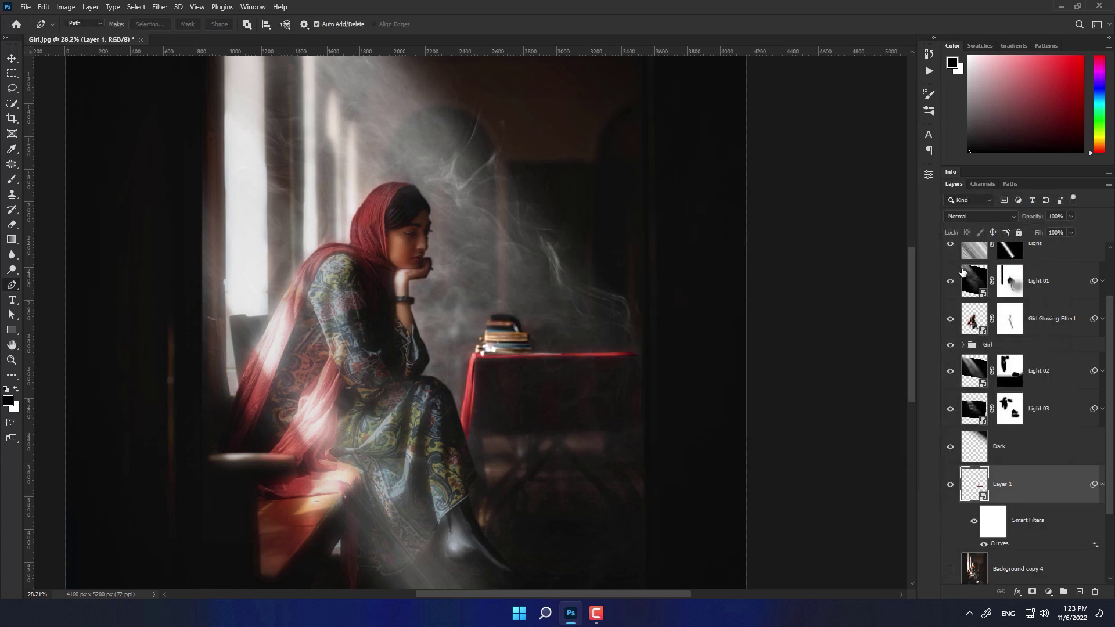
Apply a soft Gaussian Blur to the table layer.
{"action": "left_click", "coordinate": [158, 7]}
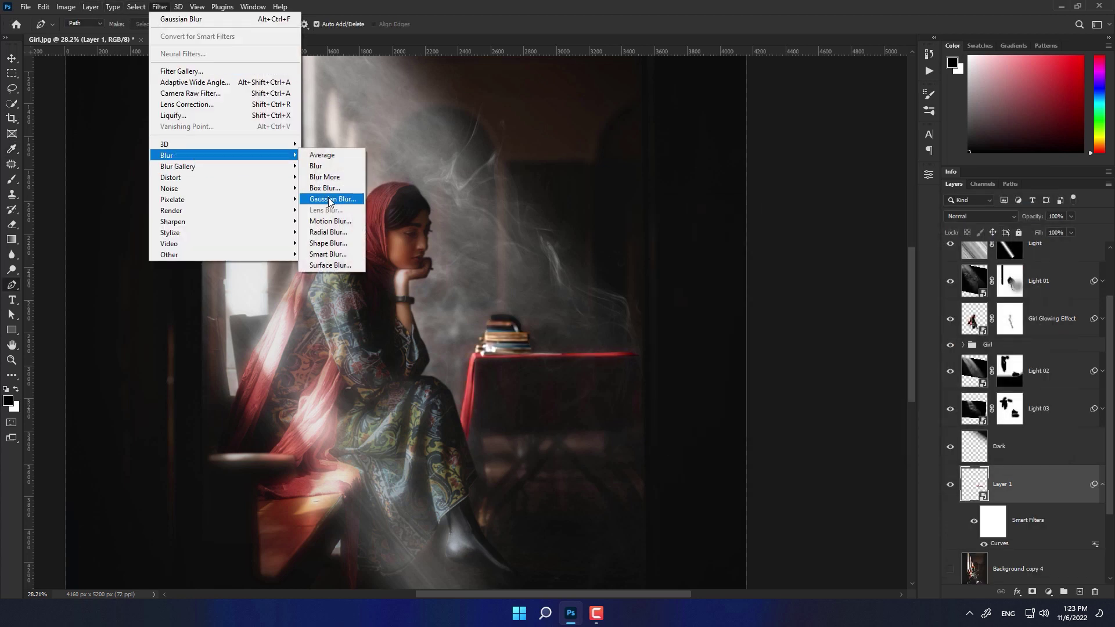
{"action": "left_click", "coordinate": [334, 197]}
{"action": "left_click_drag", "start_coordinate": [785, 381], "coordinate": [774, 381]}
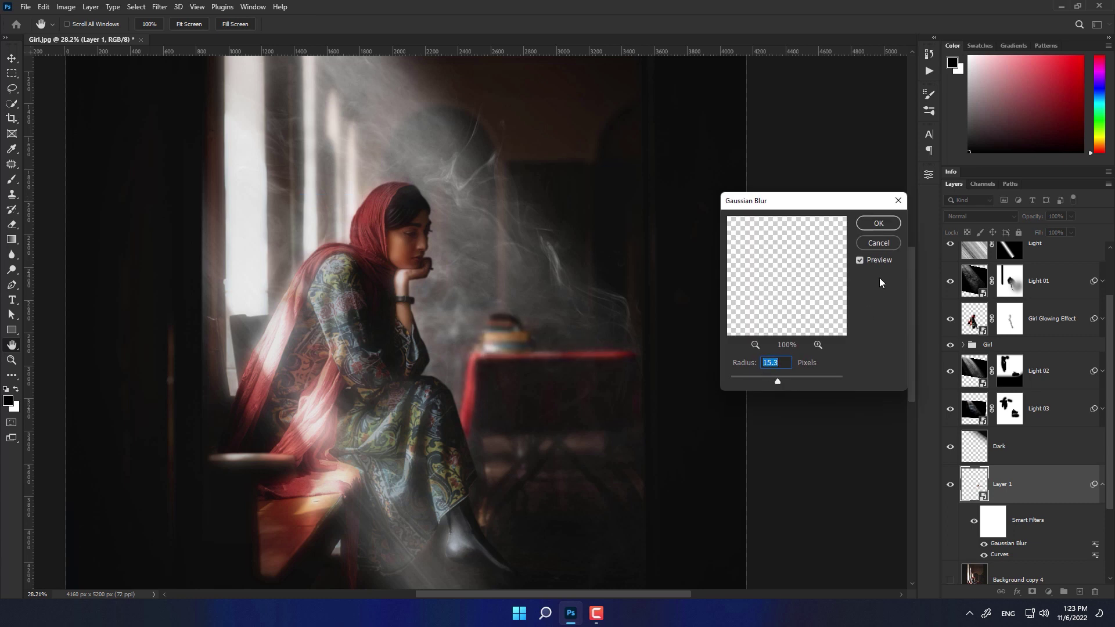
{"action": "left_click", "coordinate": [878, 223]}
Set the table layer to Screen blending at 64% opacity.
{"action": "key", "text": "p"}
{"action": "left_click", "coordinate": [966, 217]}
{"action": "left_click", "coordinate": [970, 318]}
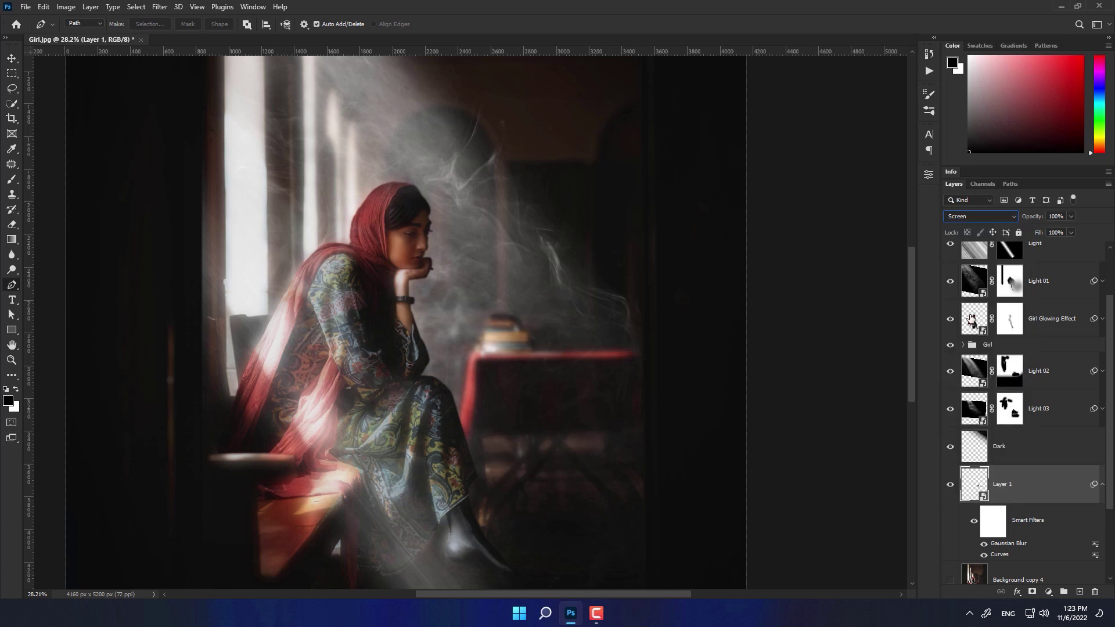
{"action": "scroll", "coordinate": [644, 370], "scroll_direction": "down", "scroll_amount": 2}
{"action": "left_click_drag", "start_coordinate": [1035, 221], "coordinate": [1023, 224]}
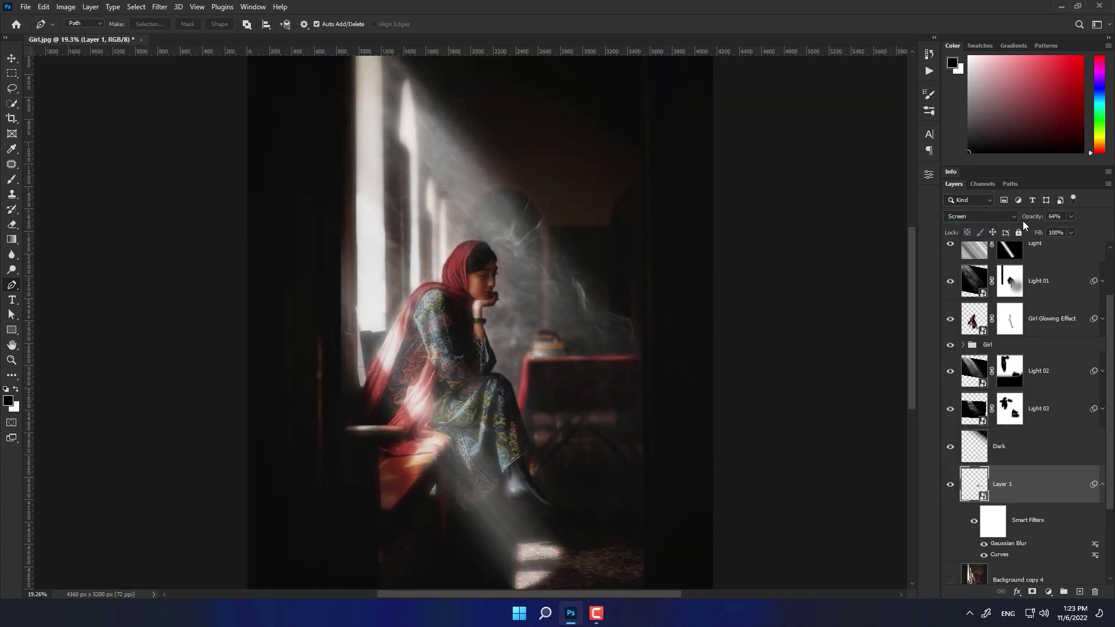
{"action": "scroll", "coordinate": [546, 400], "scroll_direction": "down", "scroll_amount": 2}
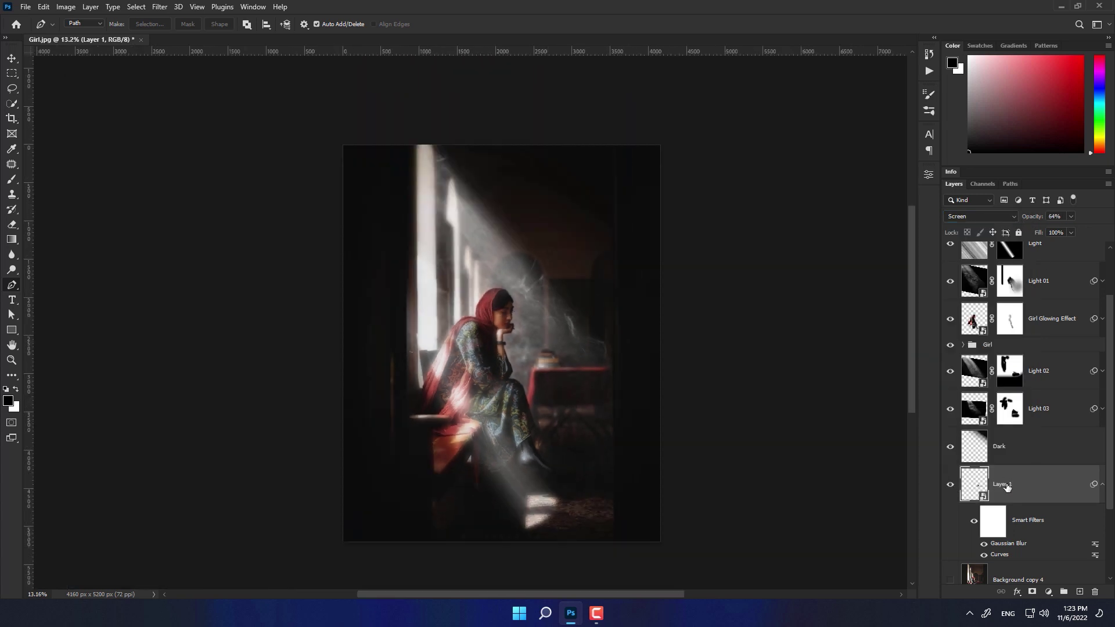
Rename Layer 1 to 'Table Glowing Effect' and collapse its smart filter list.
{"action": "double_click", "coordinate": [1003, 484]}
{"action": "type", "text": "t"}
{"action": "key", "text": "Return"}
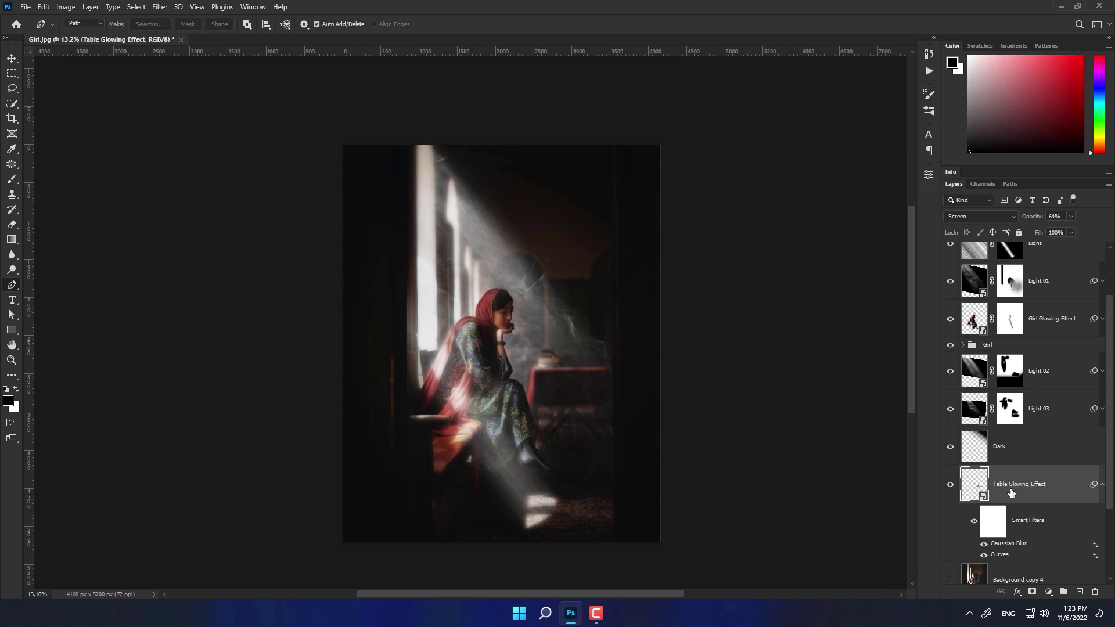
{"action": "left_click", "coordinate": [1101, 484]}
{"action": "left_click", "coordinate": [981, 521]}
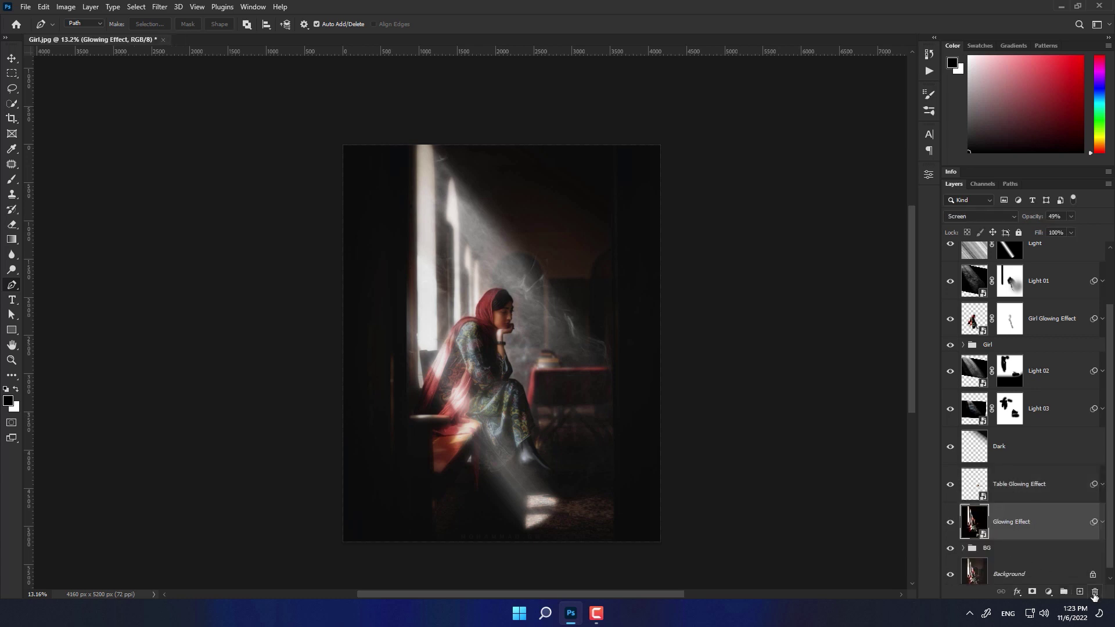
{"action": "scroll", "coordinate": [575, 407], "scroll_direction": "up", "scroll_amount": 2}
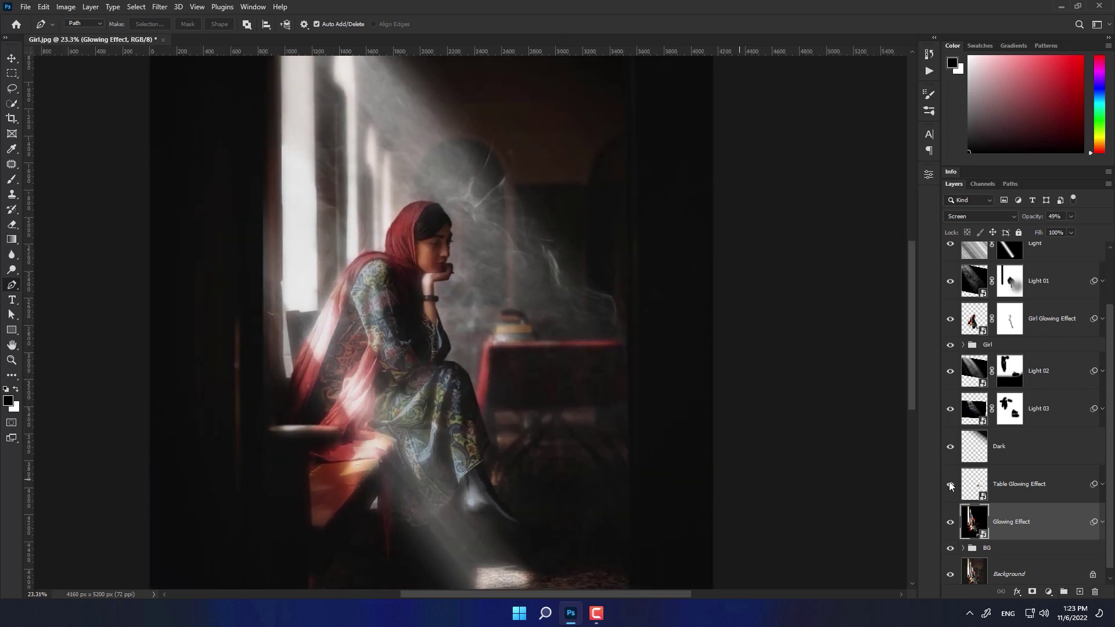
{"action": "scroll", "coordinate": [1016, 365], "scroll_direction": "up", "scroll_amount": 2}
{"action": "left_click", "coordinate": [1039, 300]}
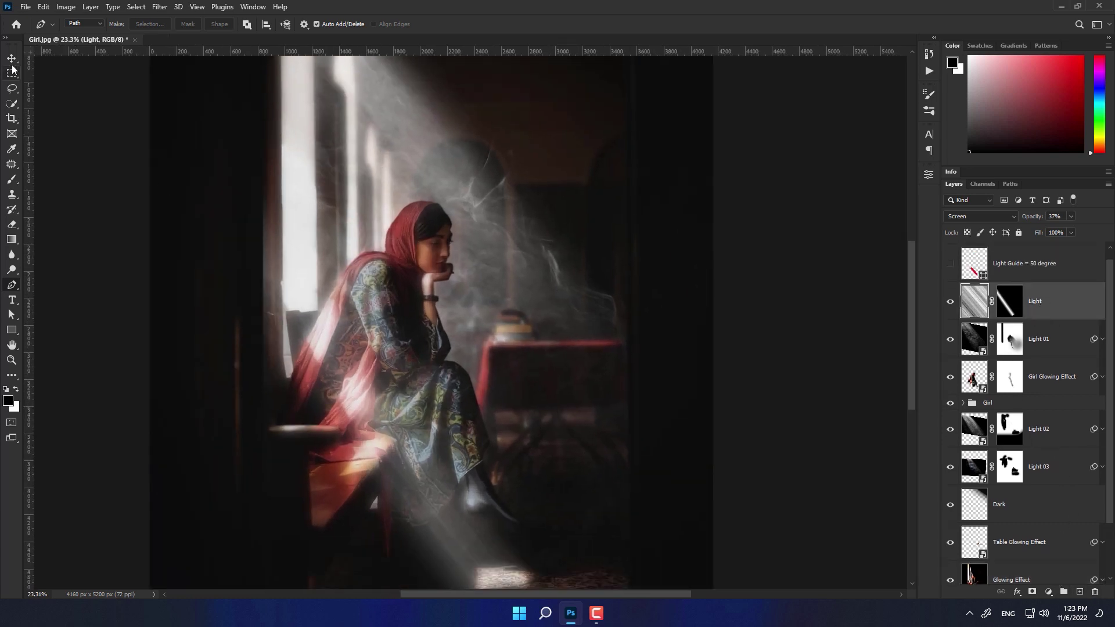
Duplicate the Light layer and move the copied beam over the table.
{"action": "key", "text": "v"}
{"action": "key", "text": "ctrl+j"}
{"action": "left_click_drag", "start_coordinate": [424, 502], "coordinate": [479, 272]}
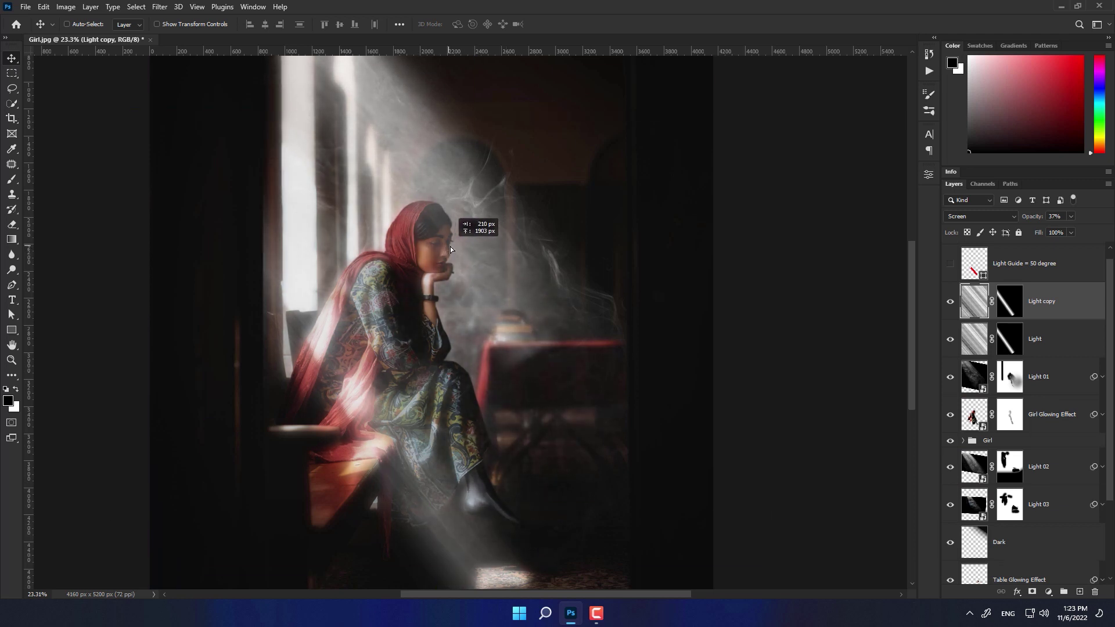
{"action": "mouse_move", "coordinate": [480, 272]}
{"action": "left_mouse_down"}
{"action": "mouse_move", "coordinate": [423, 263]}
{"action": "mouse_move", "coordinate": [426, 275]}
{"action": "left_mouse_up"}
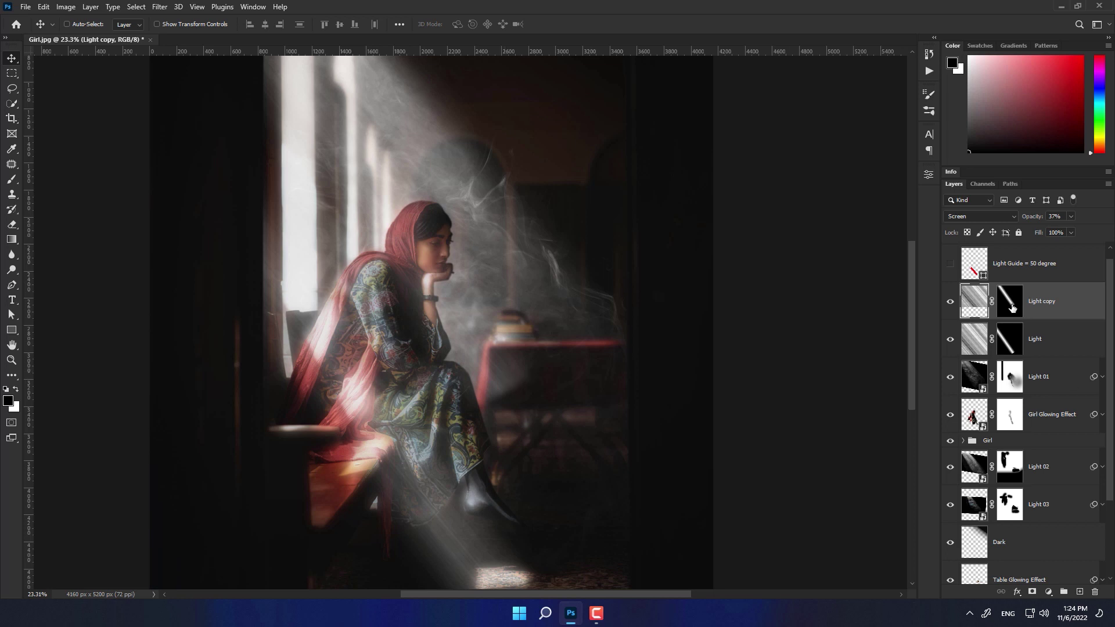
{"action": "left_click", "coordinate": [1010, 306]}
{"action": "key", "text": "ctrl+2"}
{"action": "left_click_drag", "start_coordinate": [525, 334], "coordinate": [639, 433]}
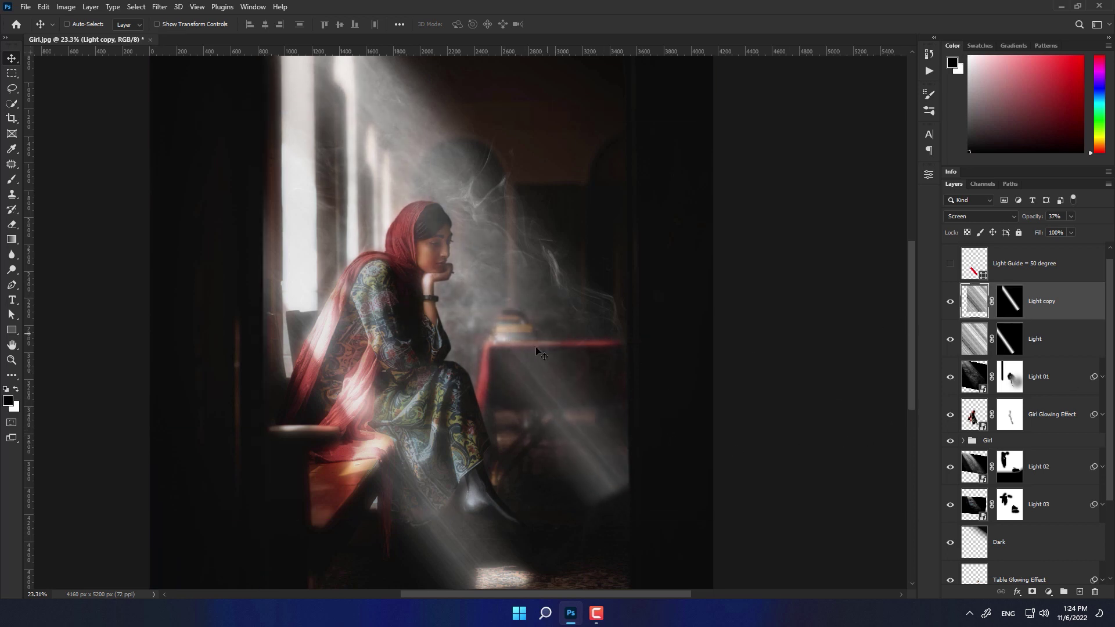
{"action": "left_click_drag", "start_coordinate": [539, 351], "coordinate": [566, 347]}
{"action": "key", "text": "ctrl+backslash"}
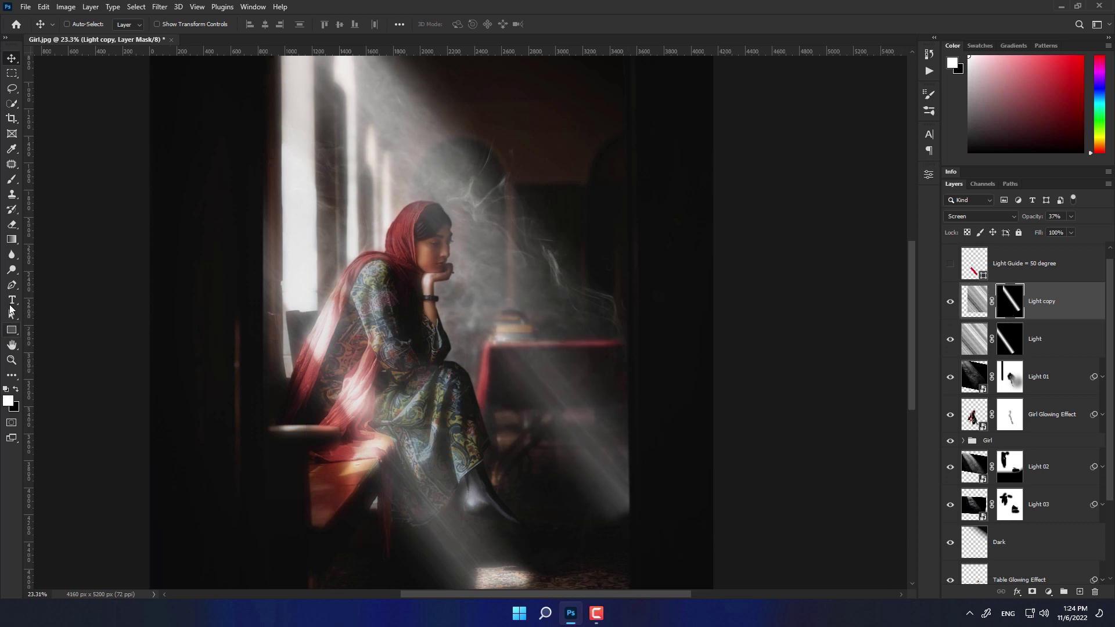
Fill the Light copy mask with black and draw a diagonal gradient to fade the beam.
{"action": "left_click", "coordinate": [14, 239]}
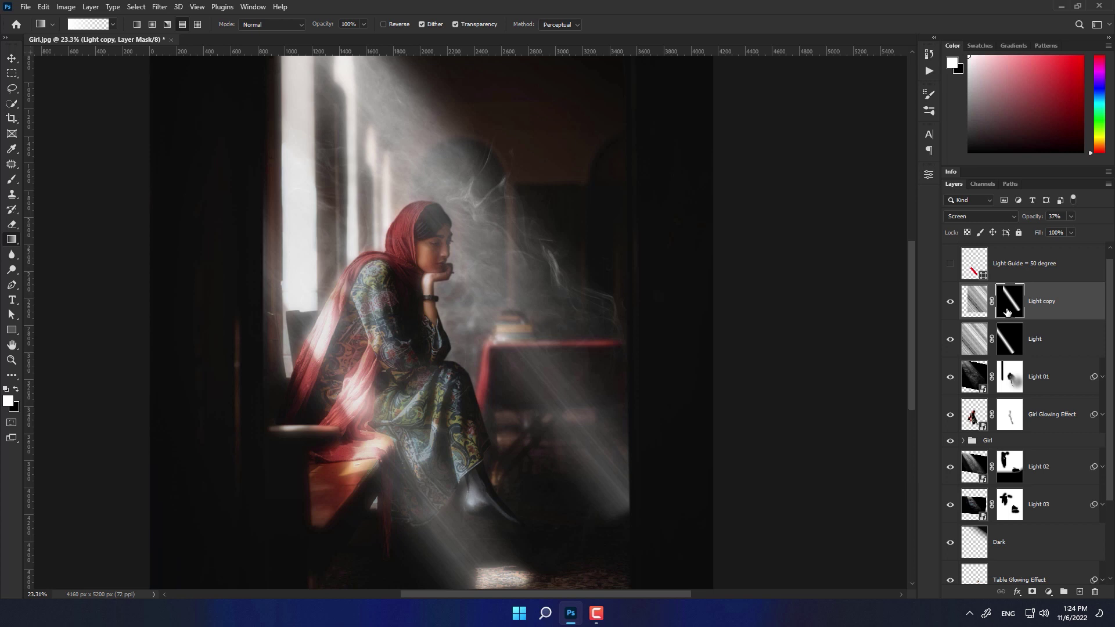
{"action": "key", "text": "ctrl+BackSpace"}
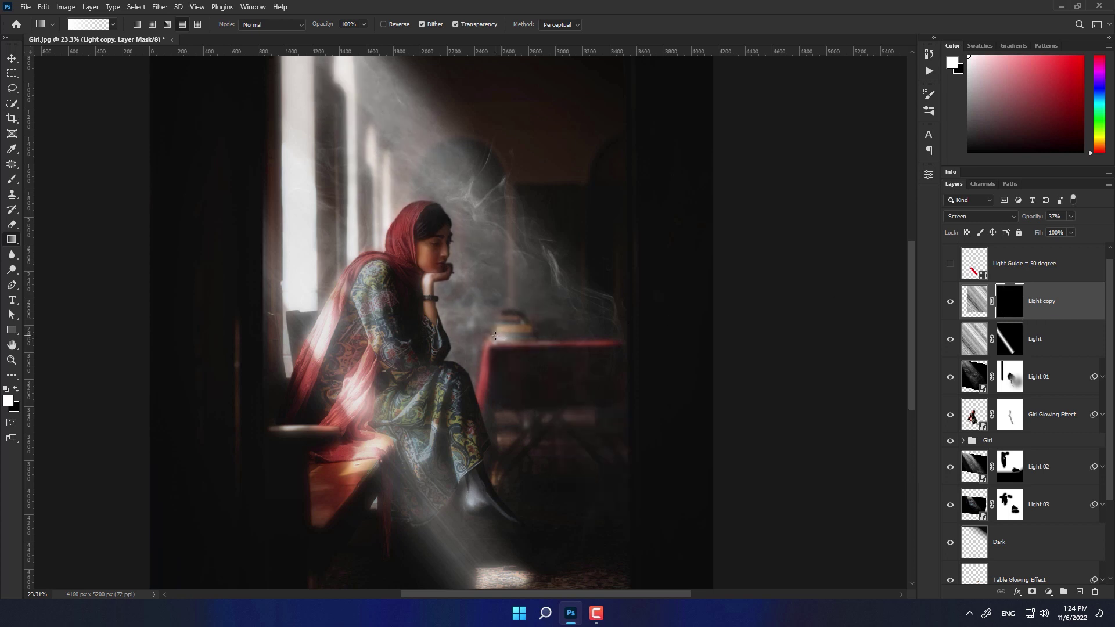
{"action": "mouse_move", "coordinate": [496, 335]}
{"action": "left_mouse_down"}
{"action": "mouse_move", "coordinate": [574, 274]}
{"action": "mouse_move", "coordinate": [575, 261]}
{"action": "left_mouse_up"}
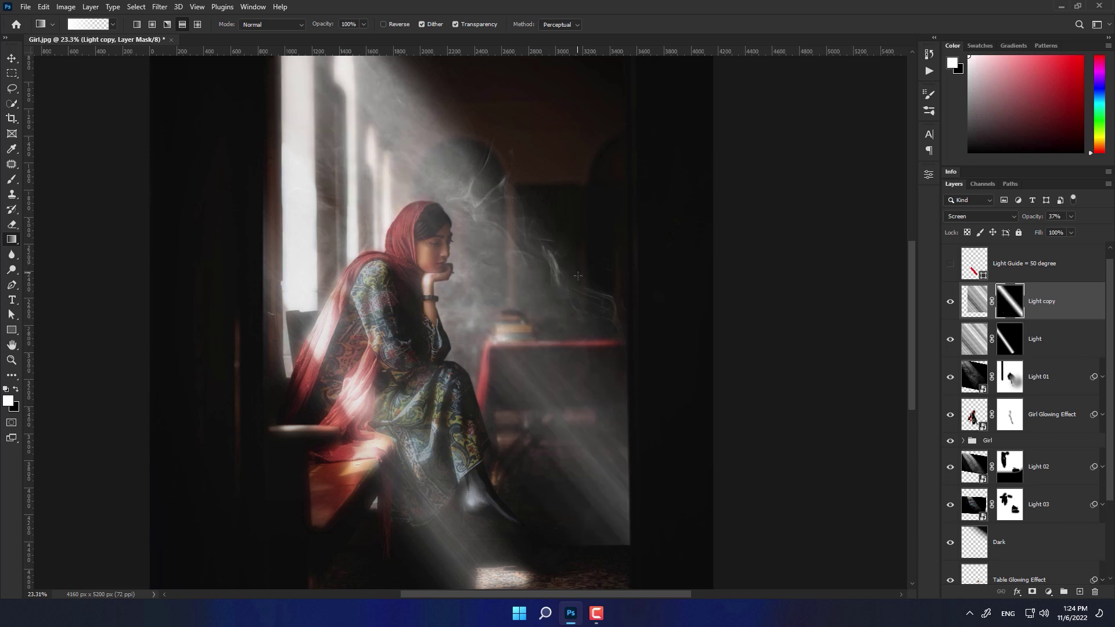
{"action": "key", "text": "ctrl+z"}
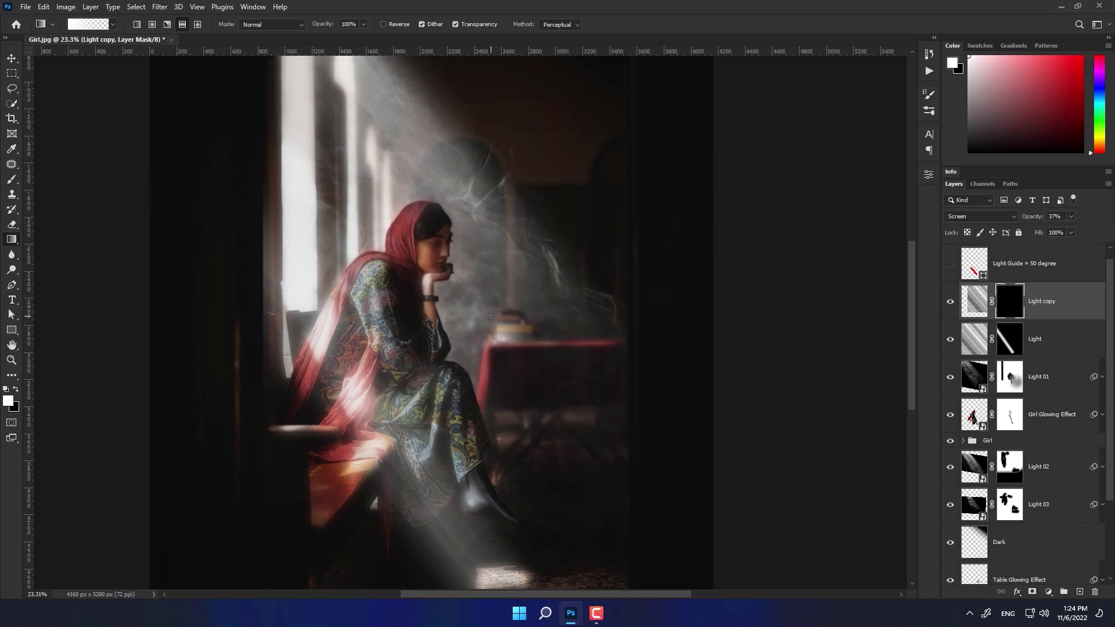
{"action": "left_click_drag", "start_coordinate": [486, 316], "coordinate": [589, 234]}
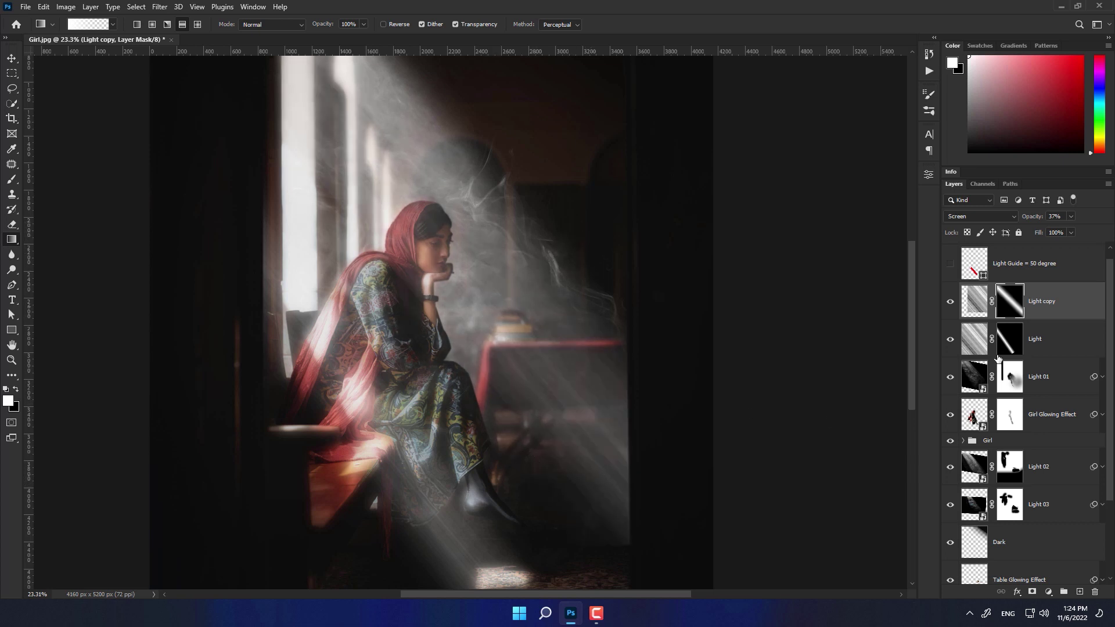
{"action": "scroll", "coordinate": [491, 390], "scroll_direction": "up", "scroll_amount": 2}
Paint black on the Light copy mask to remove the beam over the table.
{"action": "key", "text": "b"}
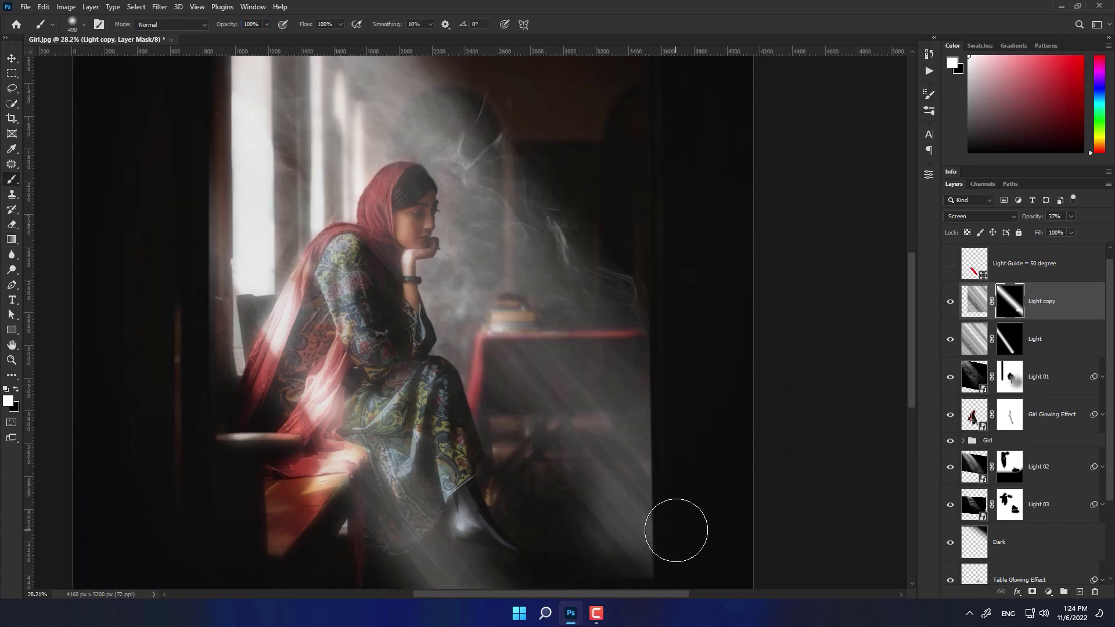
{"action": "key", "text": "x"}
{"action": "mouse_move", "coordinate": [627, 522]}
{"action": "left_mouse_down"}
{"action": "mouse_move", "coordinate": [533, 372]}
{"action": "mouse_move", "coordinate": [542, 397]}
{"action": "left_mouse_up"}
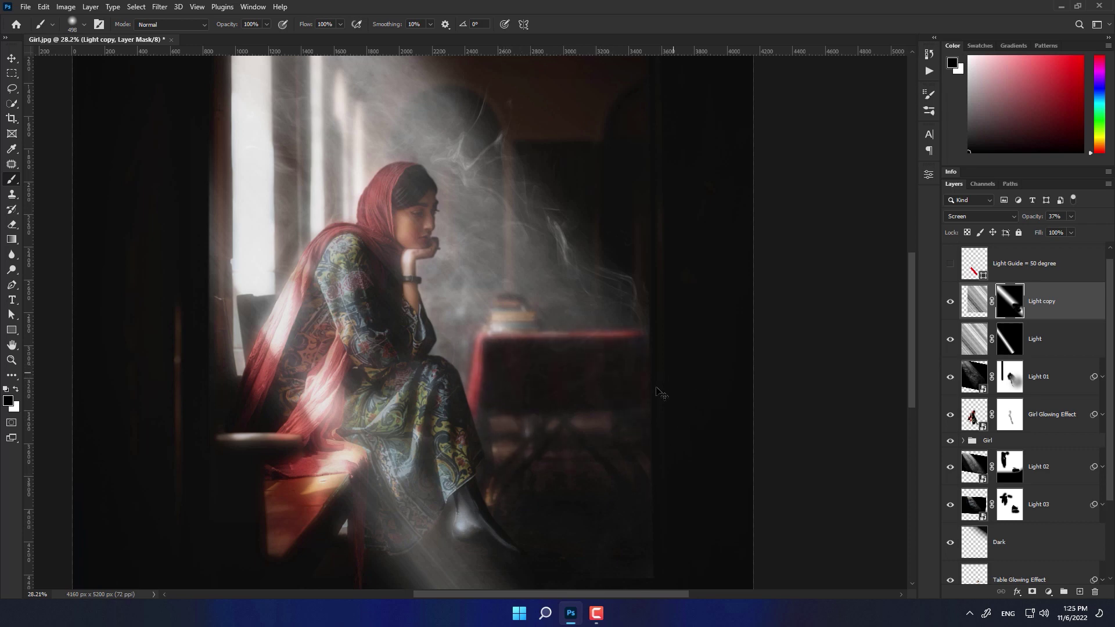
{"action": "scroll", "coordinate": [542, 347], "scroll_direction": "up", "scroll_amount": 2}
{"action": "scroll", "coordinate": [497, 355], "scroll_direction": "up", "scroll_amount": 1}
{"action": "scroll", "coordinate": [527, 427], "scroll_direction": "up", "scroll_amount": 1}
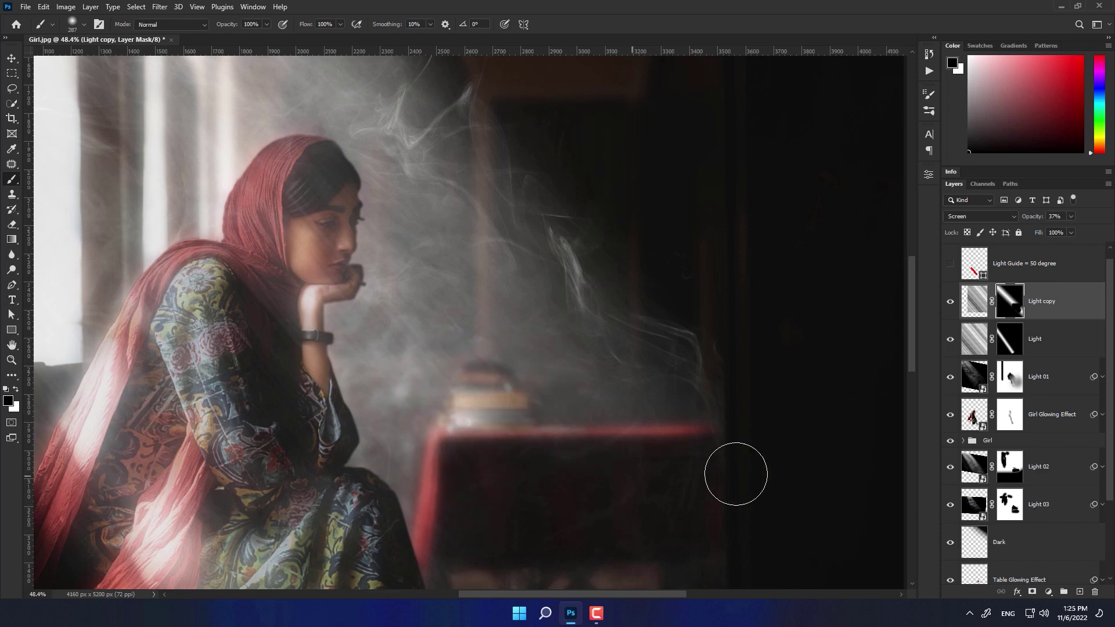
{"action": "left_click_drag", "start_coordinate": [599, 497], "coordinate": [587, 440]}
{"action": "scroll", "coordinate": [464, 435], "scroll_direction": "down", "scroll_amount": 2}
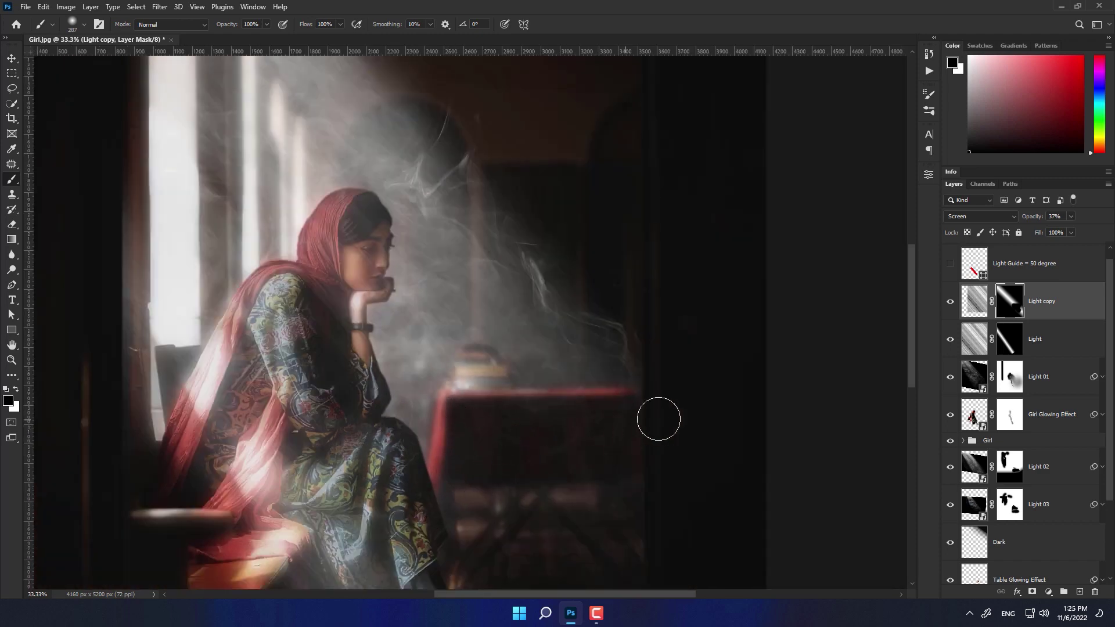
{"action": "scroll", "coordinate": [522, 360], "scroll_direction": "up", "scroll_amount": 3}
With a small 5% brush, reduce haze around the book stack and restore some over the table edge.
{"action": "left_click_drag", "start_coordinate": [226, 26], "coordinate": [180, 38]}
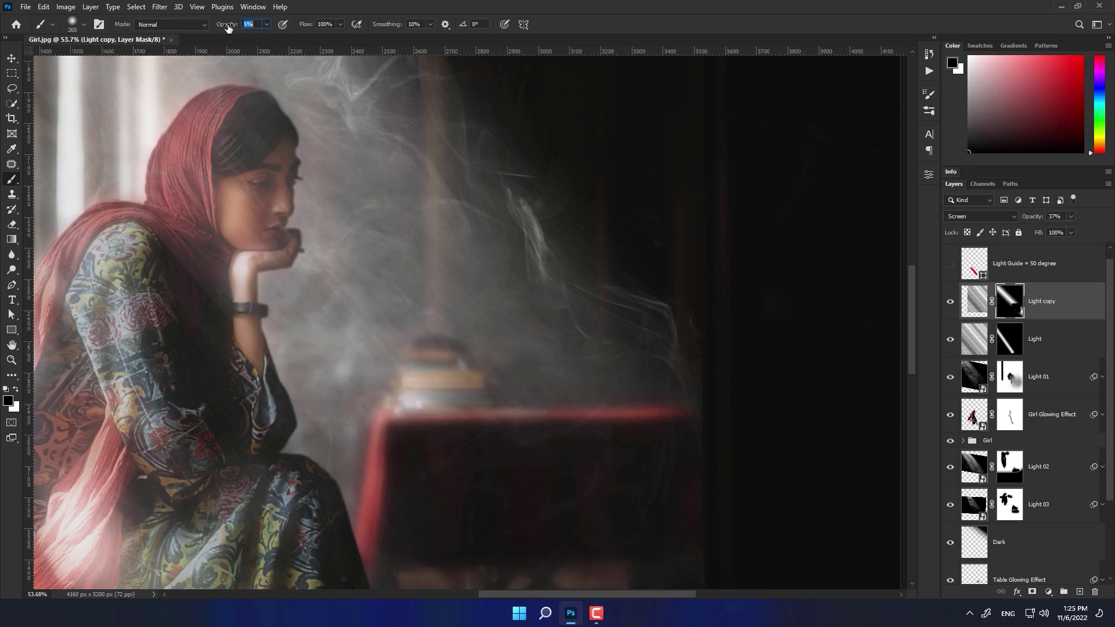
{"action": "key", "text": "bracketleft"}
{"action": "key", "text": "bracketleft"}
{"action": "key", "text": "bracketleft"}
{"action": "left_click_drag", "start_coordinate": [475, 363], "coordinate": [471, 368]}
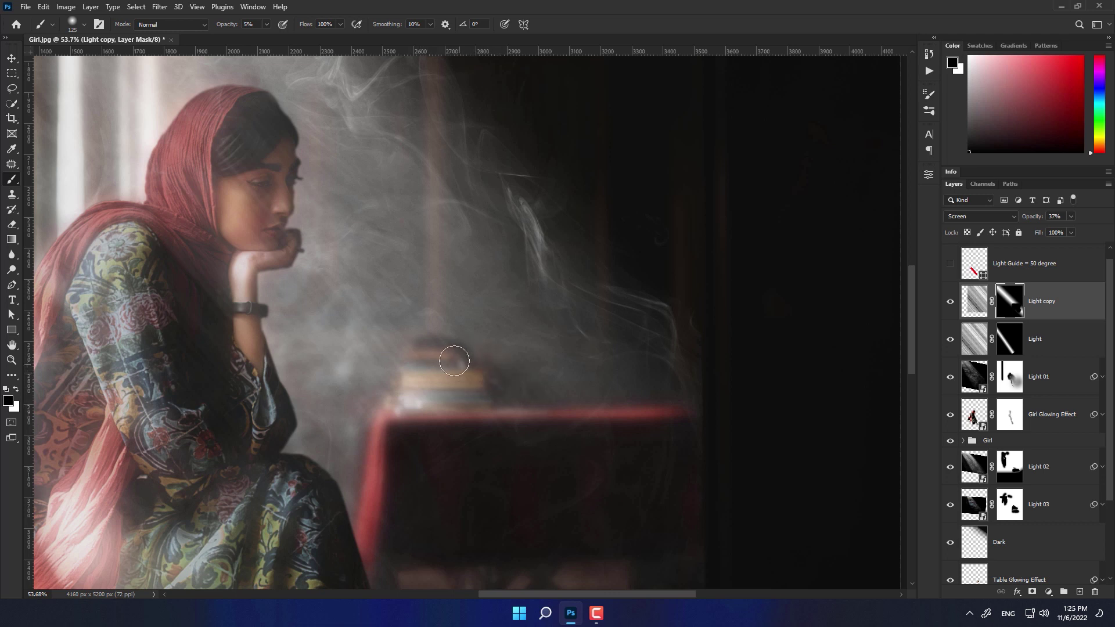
{"action": "mouse_move", "coordinate": [472, 368]}
{"action": "left_mouse_down"}
{"action": "mouse_move", "coordinate": [444, 400]}
{"action": "mouse_move", "coordinate": [551, 458]}
{"action": "left_mouse_up"}
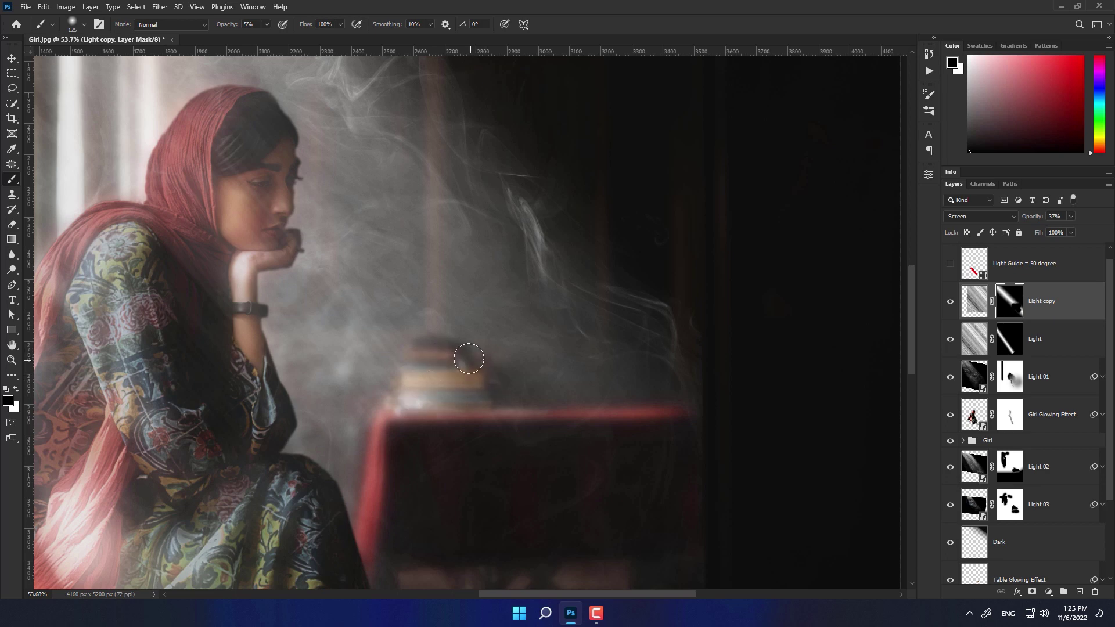
{"action": "scroll", "coordinate": [551, 458], "scroll_direction": "down", "scroll_amount": 5}
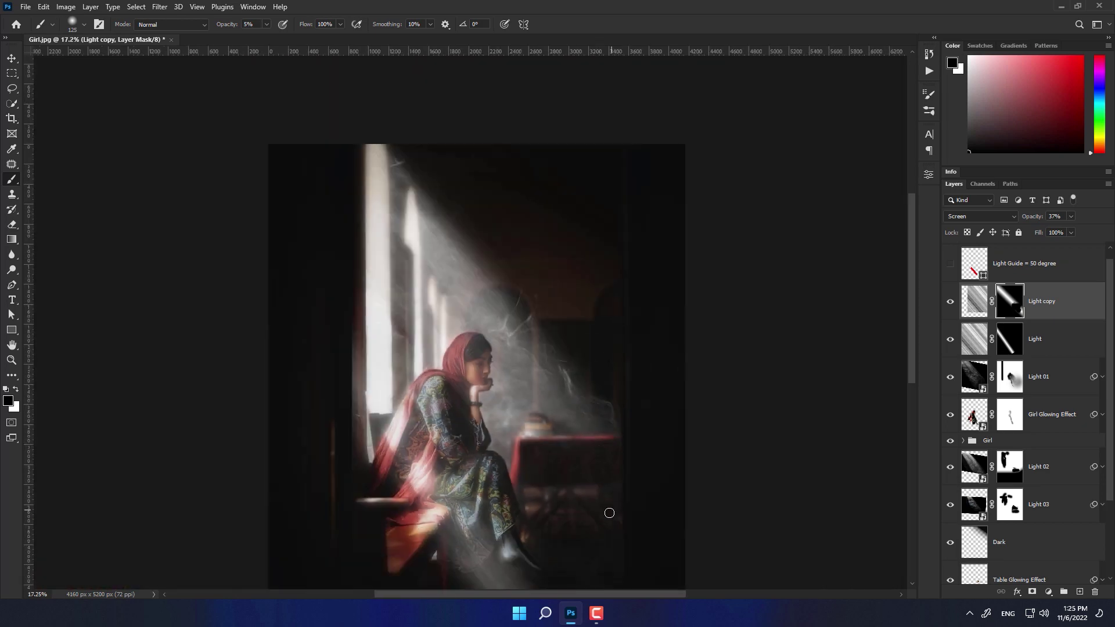
{"action": "scroll", "coordinate": [606, 407], "scroll_direction": "up", "scroll_amount": 5}
{"action": "key", "text": "x"}
{"action": "mouse_move", "coordinate": [606, 339]}
{"action": "left_mouse_down"}
{"action": "mouse_move", "coordinate": [530, 388]}
{"action": "mouse_move", "coordinate": [517, 378]}
{"action": "mouse_move", "coordinate": [600, 463]}
{"action": "mouse_move", "coordinate": [574, 437]}
{"action": "left_mouse_up"}
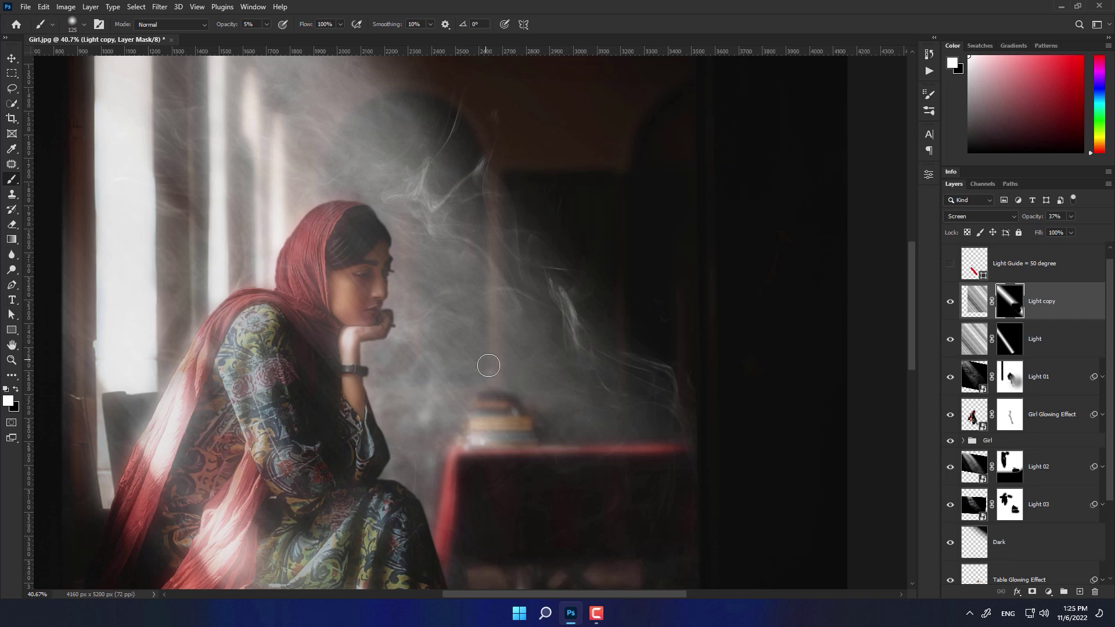
Inspect the Light copy mask and toggle the layer's visibility to compare the effect.
{"action": "left_click", "coordinate": [1011, 299], "text": "alt"}
{"action": "key", "text": "x"}
{"action": "left_click", "coordinate": [975, 312]}
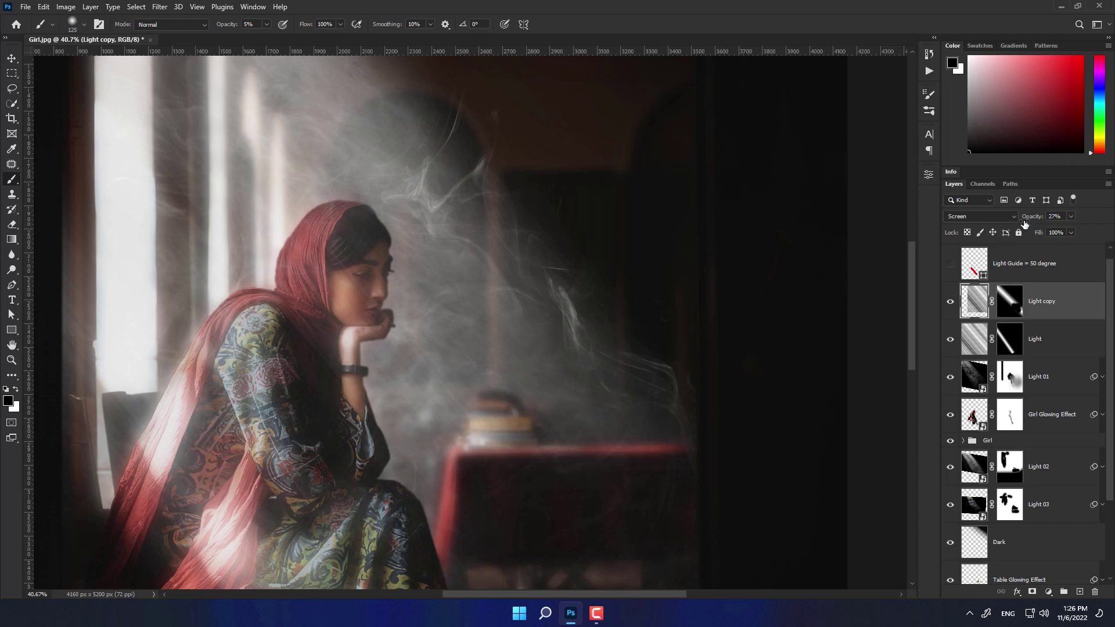
{"action": "scroll", "coordinate": [529, 368], "scroll_direction": "down", "scroll_amount": 3}
{"action": "left_click", "coordinate": [948, 302]}
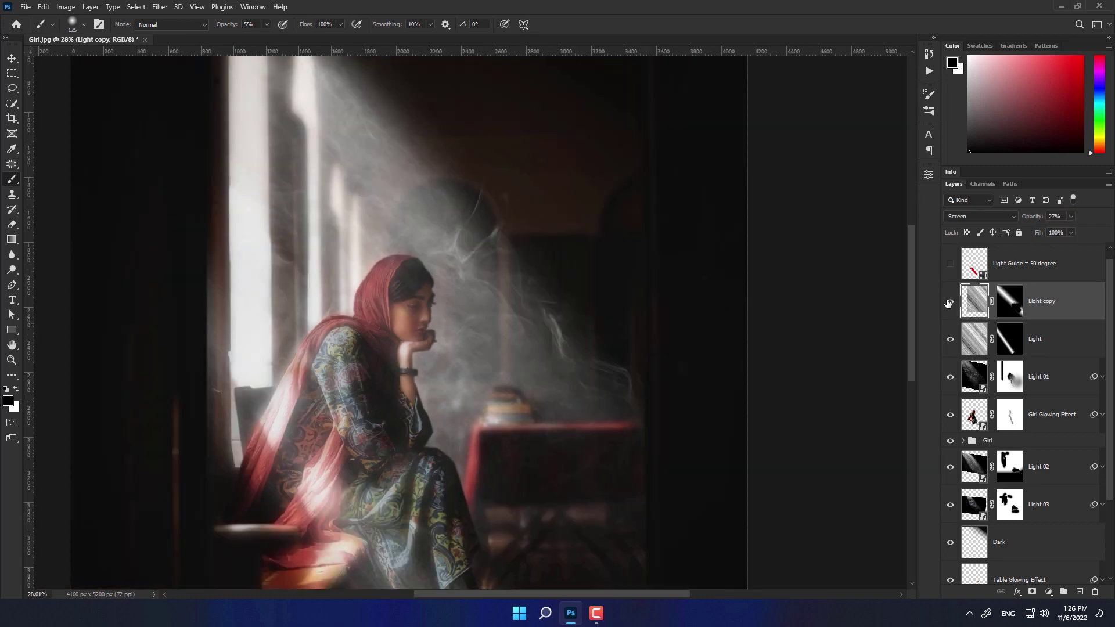
{"action": "left_click", "coordinate": [949, 302]}
{"action": "left_click", "coordinate": [949, 302]}
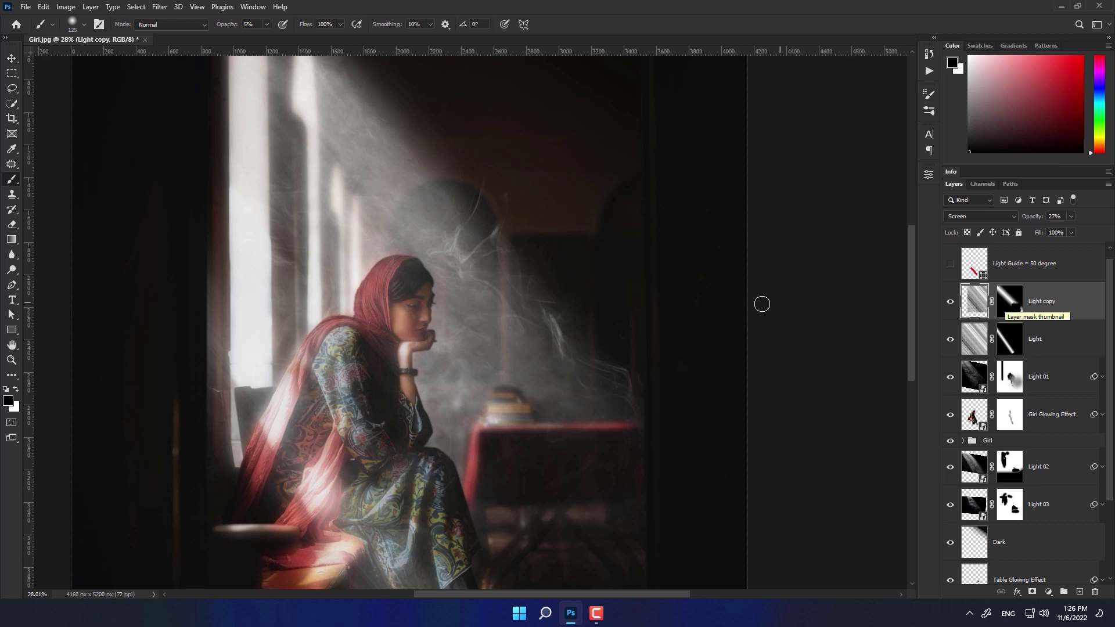
{"action": "left_click_drag", "start_coordinate": [619, 418], "coordinate": [652, 313]}
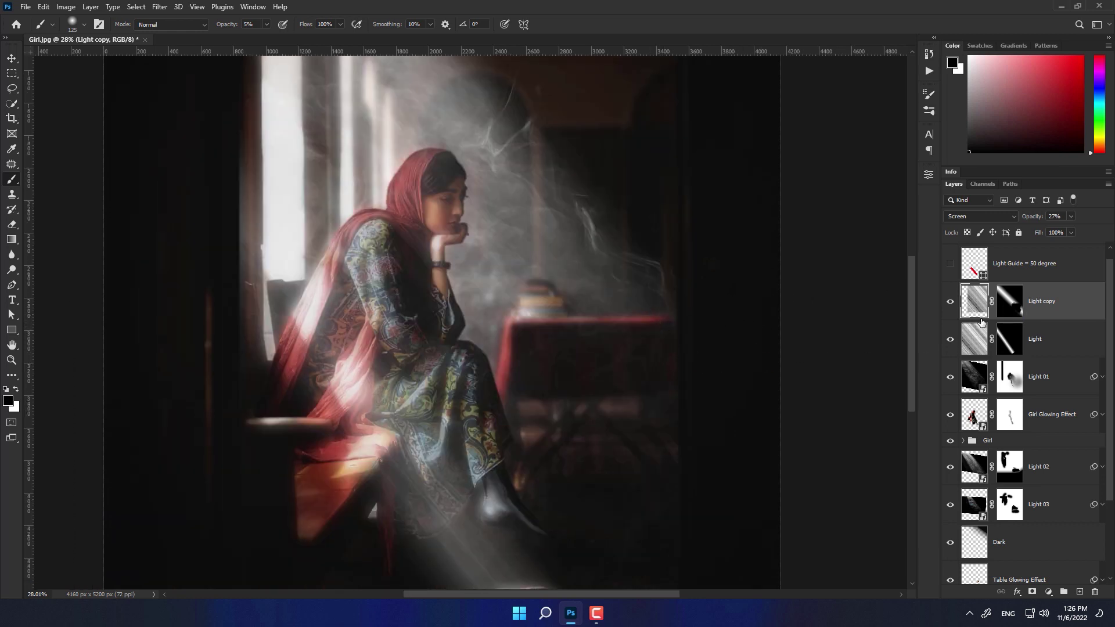
Reset the brush to full strength and large size, and rename the layer 'Light on the desk'.
{"action": "left_click", "coordinate": [1009, 300], "text": "alt"}
{"action": "scroll", "coordinate": [725, 296], "scroll_direction": "down", "scroll_amount": 3, "text": "alt"}
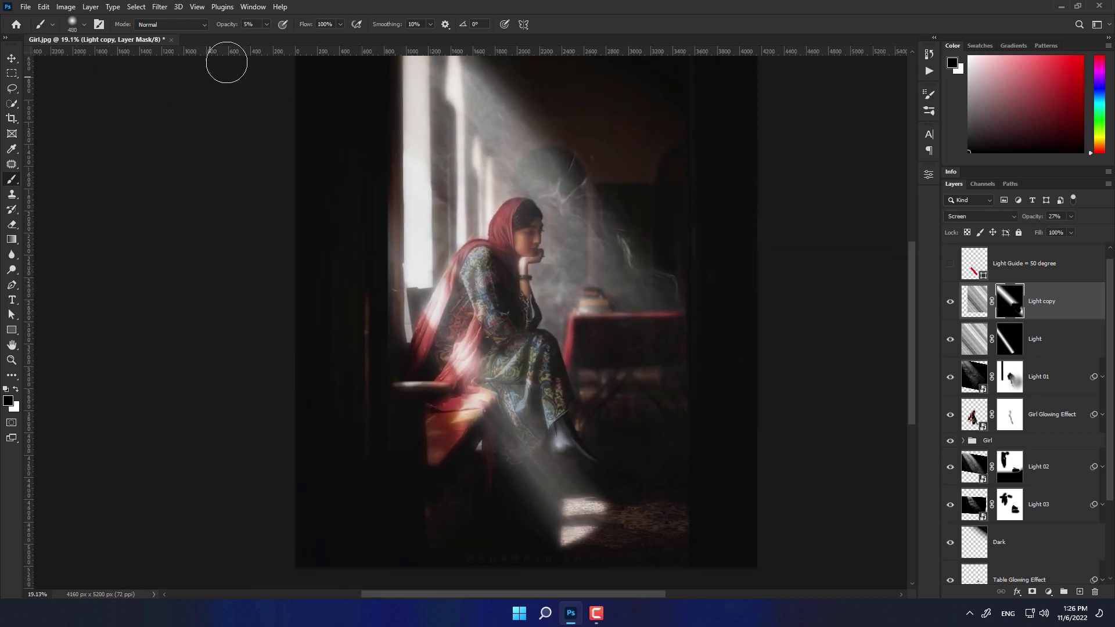
{"action": "left_click_drag", "start_coordinate": [230, 26], "coordinate": [411, 37]}
{"action": "left_click_drag", "start_coordinate": [679, 450], "coordinate": [666, 386]}
{"action": "scroll", "coordinate": [632, 452], "scroll_direction": "down", "scroll_amount": 2, "text": "alt"}
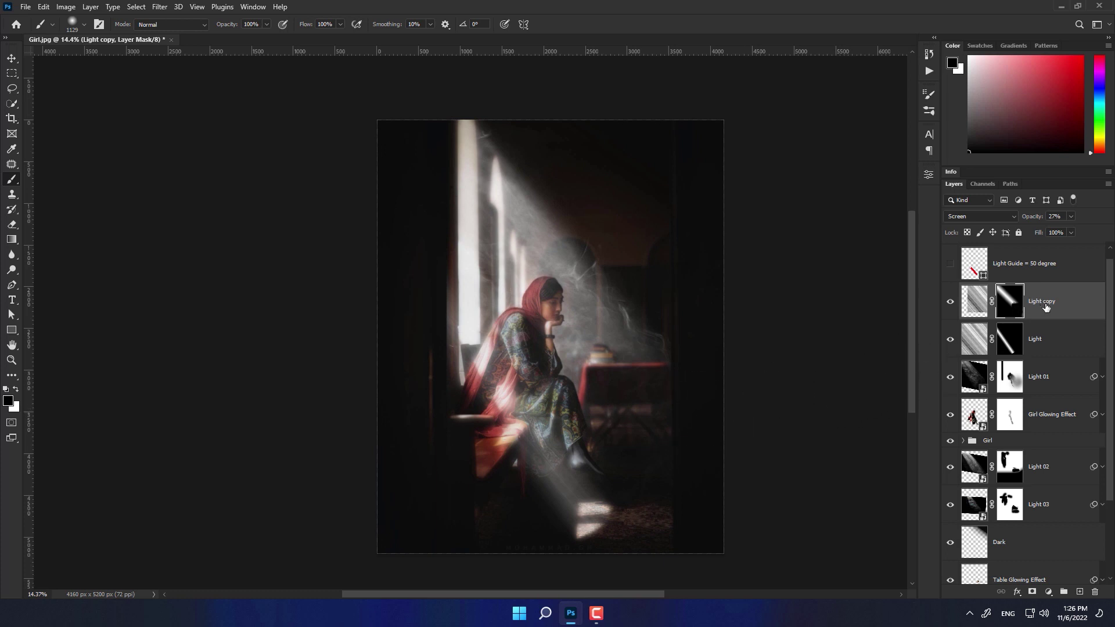
{"action": "double_click", "coordinate": [1046, 307]}
{"action": "type", "text": "Ligh"}
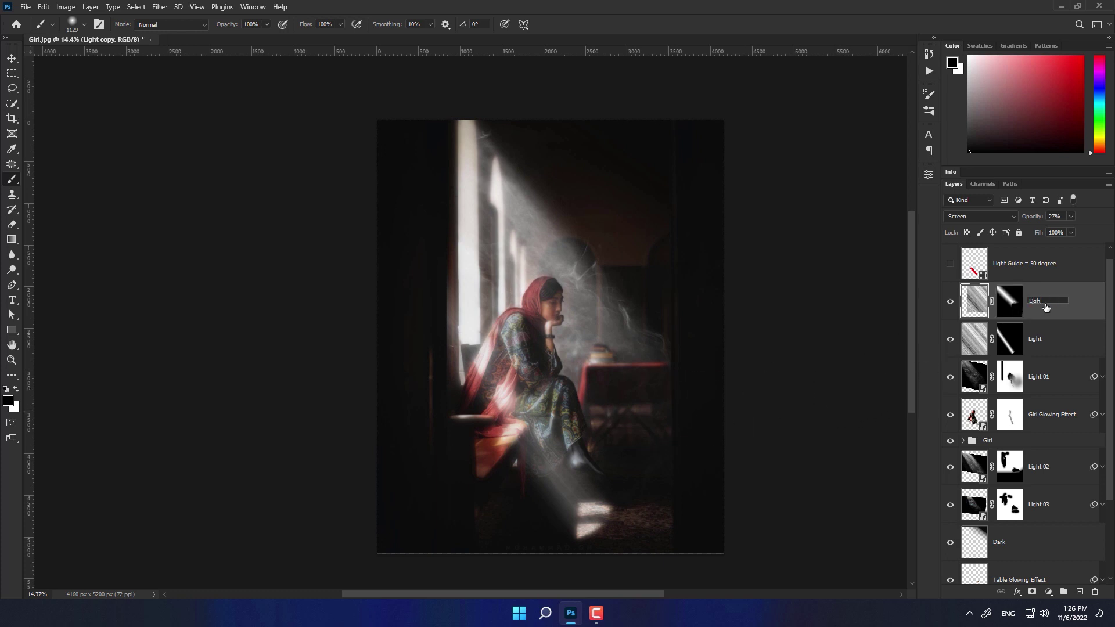
{"action": "type", "text": "t on the desk"}
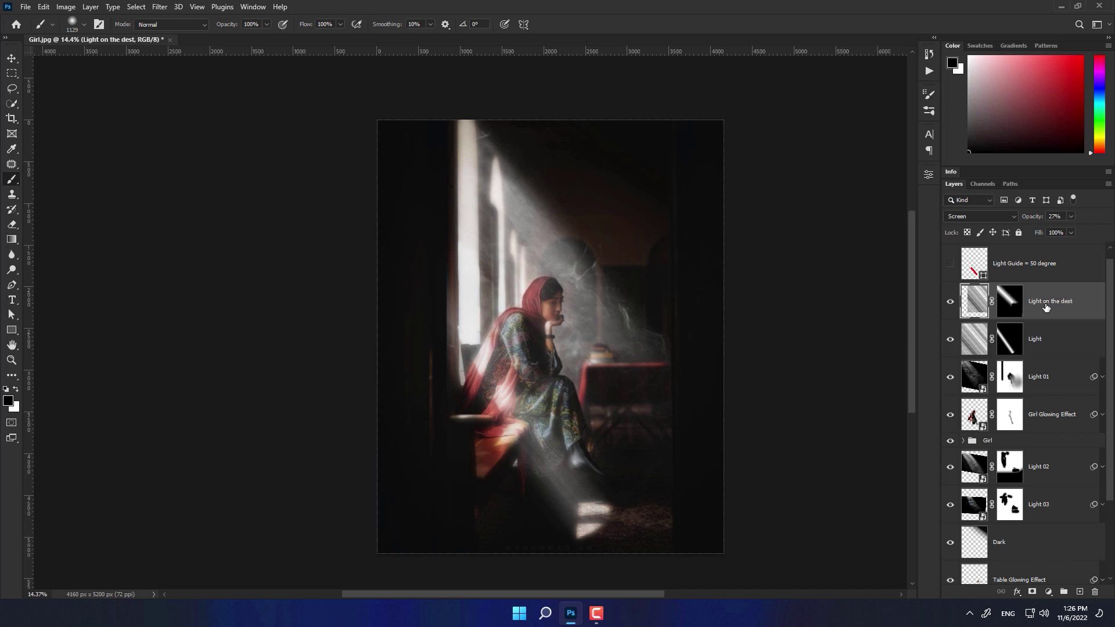
{"action": "key", "text": "Return"}
Place the Texture 01 image embedded, scaling it to about 123% and rotating it.
{"action": "left_click", "coordinate": [25, 7]}
{"action": "left_click", "coordinate": [53, 226]}
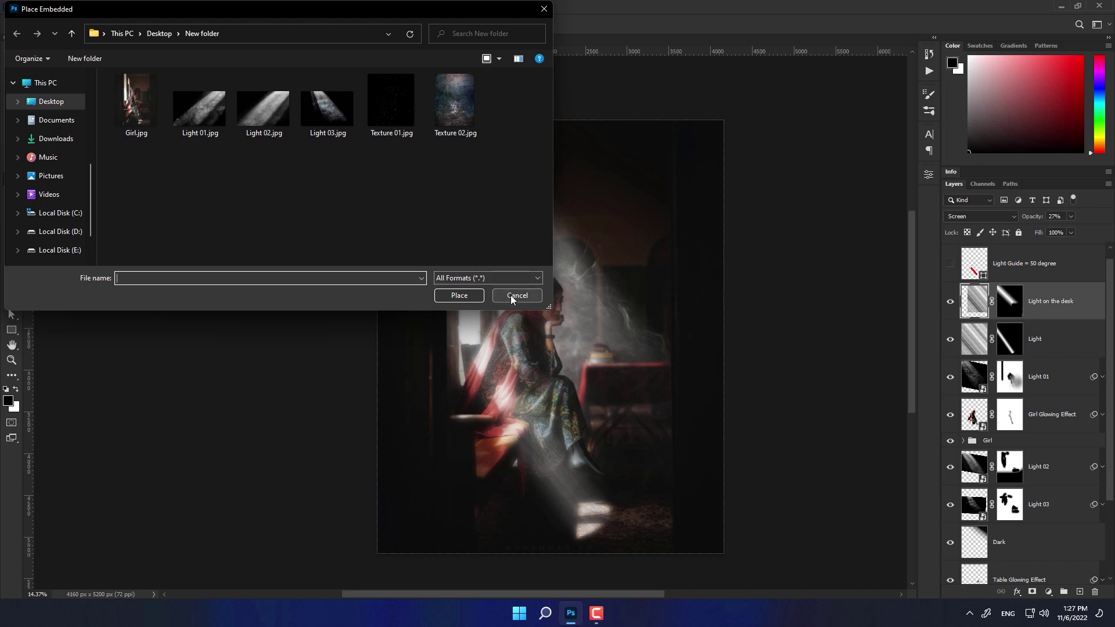
{"action": "double_click", "coordinate": [391, 99]}
{"action": "left_click_drag", "start_coordinate": [554, 501], "coordinate": [551, 540]}
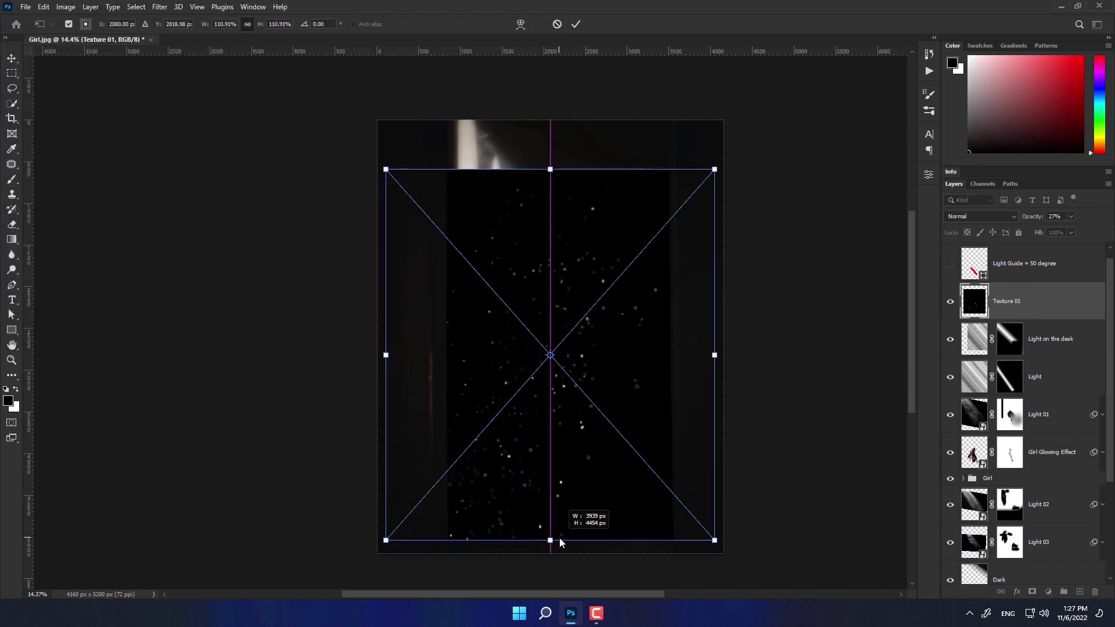
{"action": "mouse_move", "coordinate": [730, 168]}
{"action": "left_mouse_down"}
{"action": "mouse_move", "coordinate": [537, 232]}
{"action": "mouse_move", "coordinate": [516, 165]}
{"action": "left_mouse_up"}
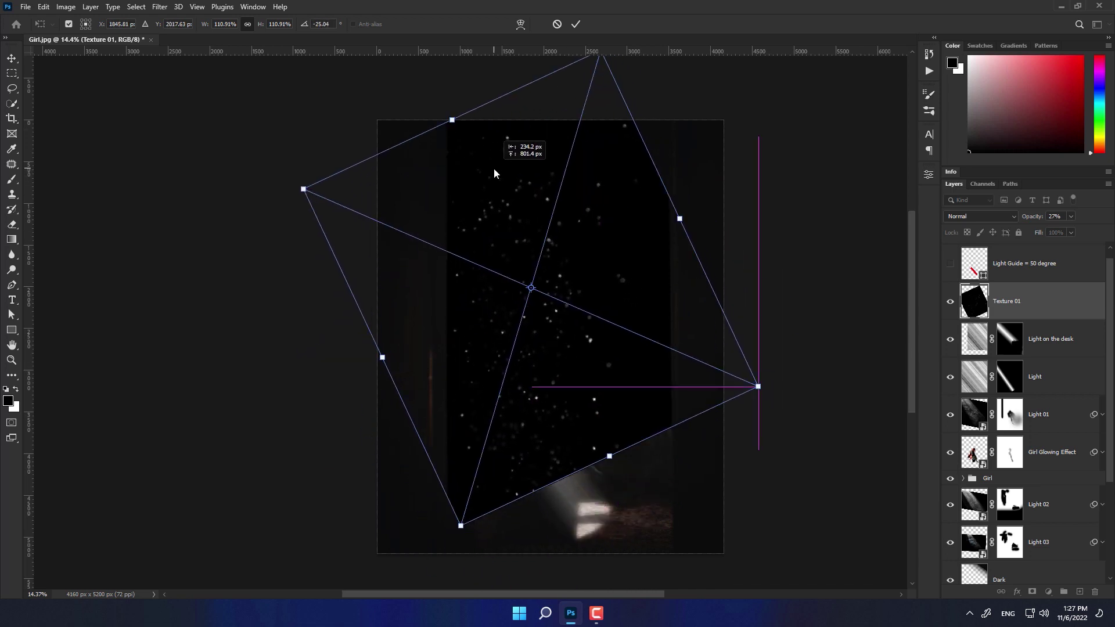
{"action": "mouse_move", "coordinate": [501, 529]}
{"action": "left_mouse_down"}
{"action": "mouse_move", "coordinate": [734, 470]}
{"action": "mouse_move", "coordinate": [645, 517]}
{"action": "mouse_move", "coordinate": [652, 542]}
{"action": "left_mouse_up"}
{"action": "left_click_drag", "start_coordinate": [581, 348], "coordinate": [611, 425]}
{"action": "mouse_move", "coordinate": [441, 110]}
{"action": "left_mouse_down"}
{"action": "mouse_move", "coordinate": [406, 94]}
{"action": "mouse_move", "coordinate": [444, 86]}
{"action": "left_mouse_up"}
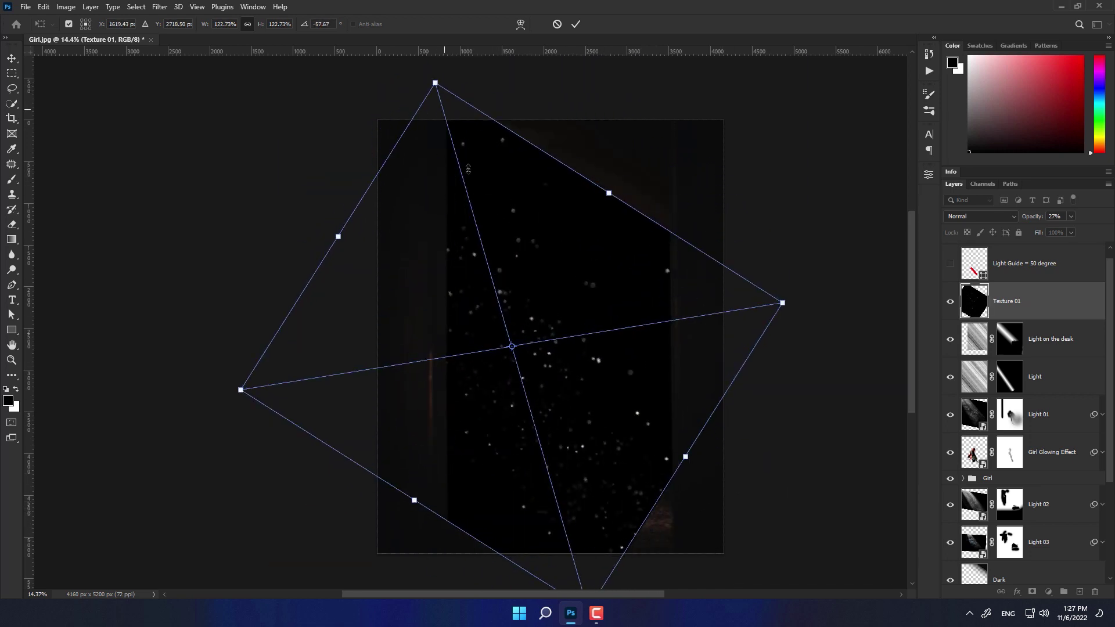
{"action": "left_click_drag", "start_coordinate": [506, 210], "coordinate": [528, 179]}
Flip the texture vertically and adjust its tilt, size and position to cover the photo.
{"action": "right_click", "coordinate": [556, 208]}
{"action": "left_click", "coordinate": [585, 430]}
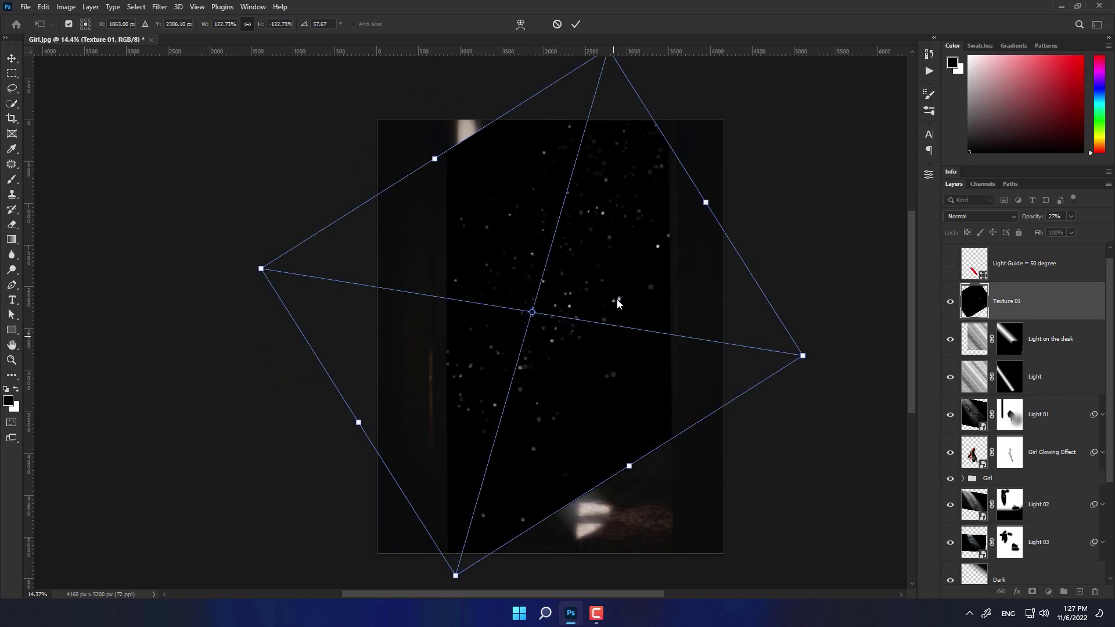
{"action": "left_click_drag", "start_coordinate": [853, 305], "coordinate": [791, 135]}
{"action": "left_click_drag", "start_coordinate": [544, 197], "coordinate": [588, 193]}
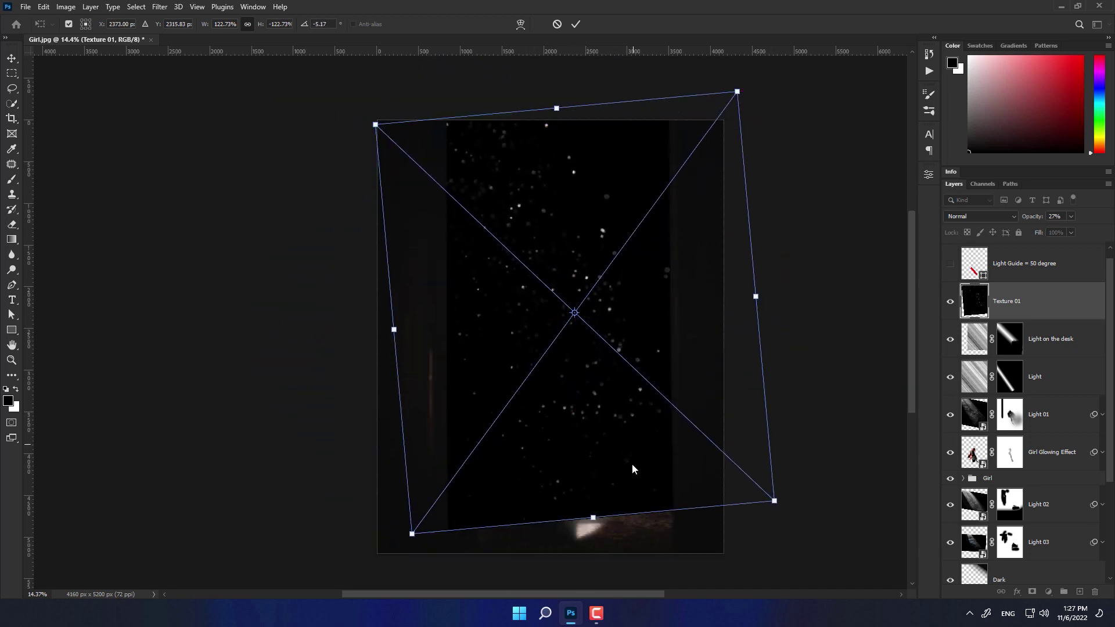
{"action": "left_click_drag", "start_coordinate": [594, 516], "coordinate": [617, 526]}
{"action": "left_click_drag", "start_coordinate": [587, 302], "coordinate": [580, 249]}
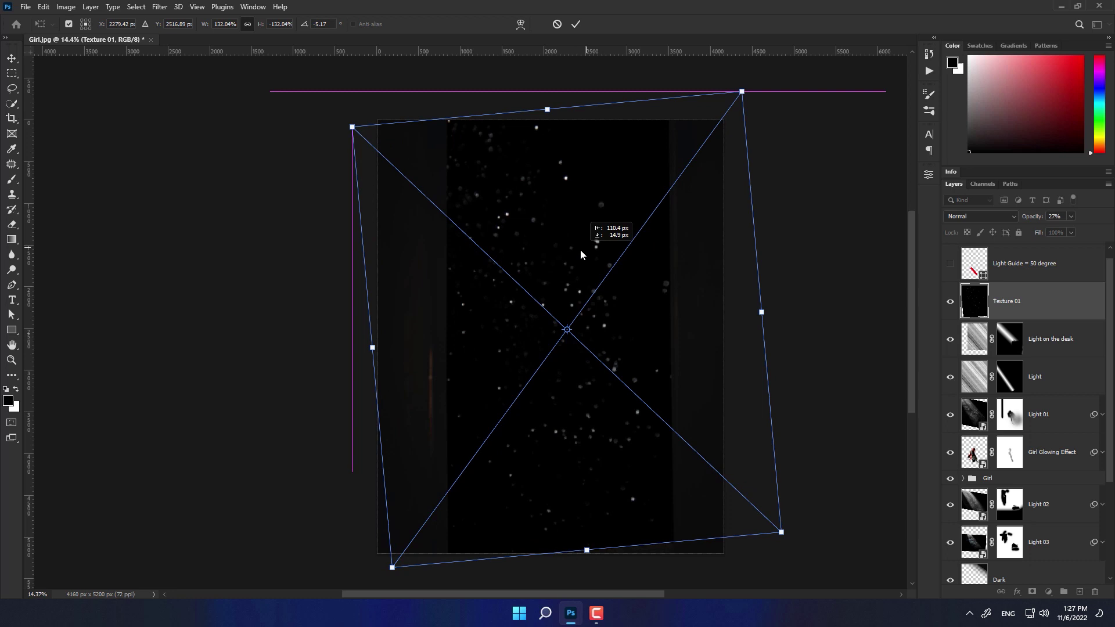
{"action": "left_click", "coordinate": [575, 24]}
Set Texture 01 to Screen at 71% opacity and add a layer mask.
{"action": "key", "text": "b"}
{"action": "left_click", "coordinate": [977, 218]}
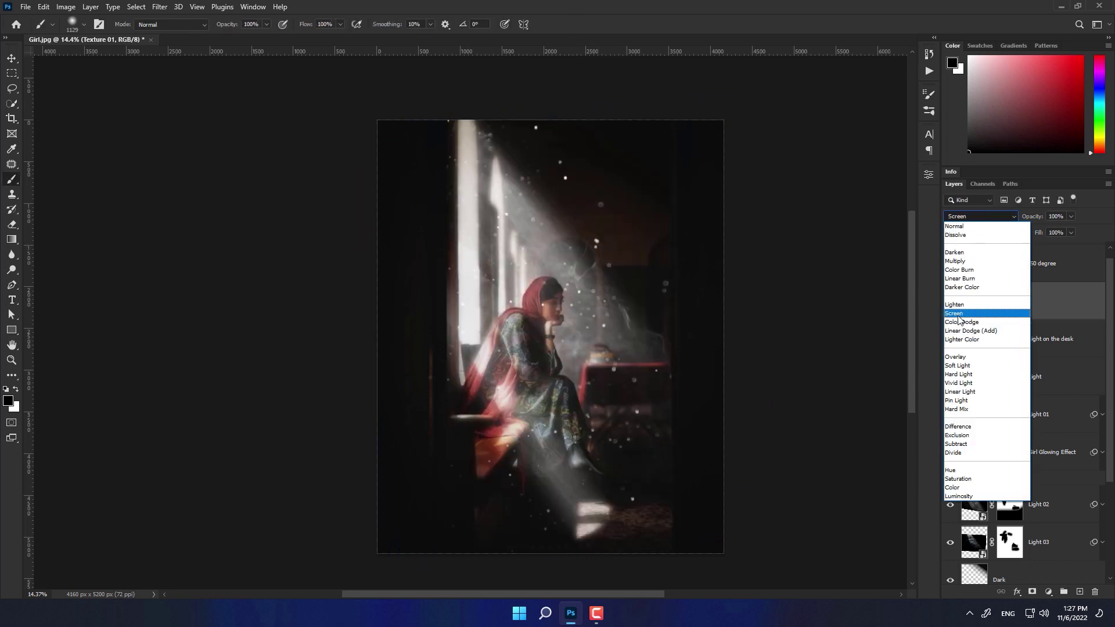
{"action": "left_click", "coordinate": [994, 310]}
{"action": "left_click_drag", "start_coordinate": [1037, 218], "coordinate": [1020, 217]}
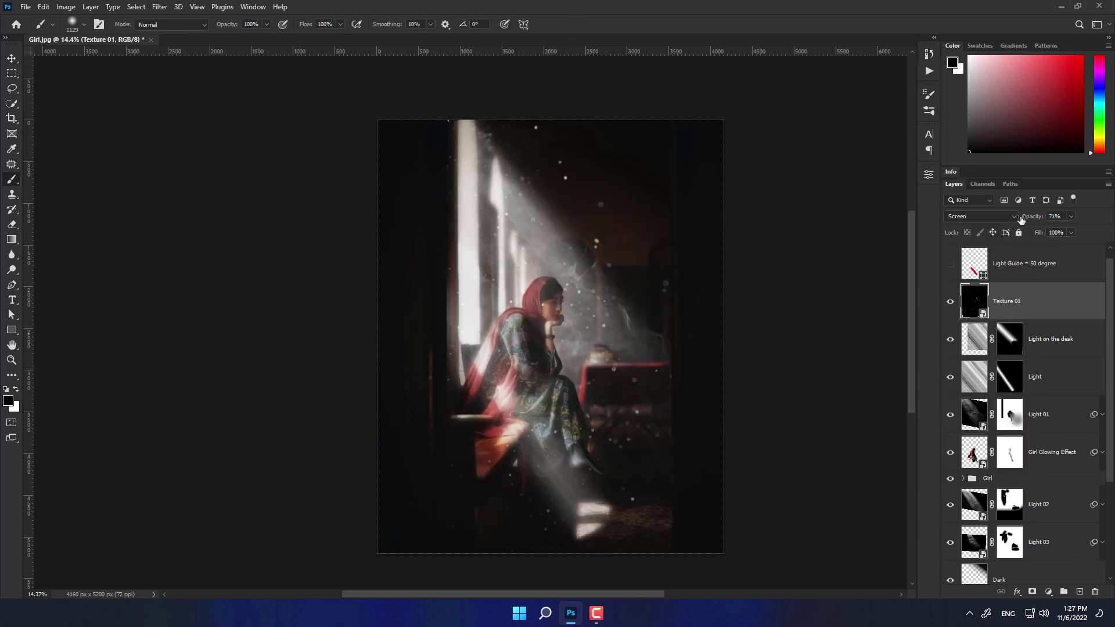
{"action": "left_click", "coordinate": [1032, 591]}
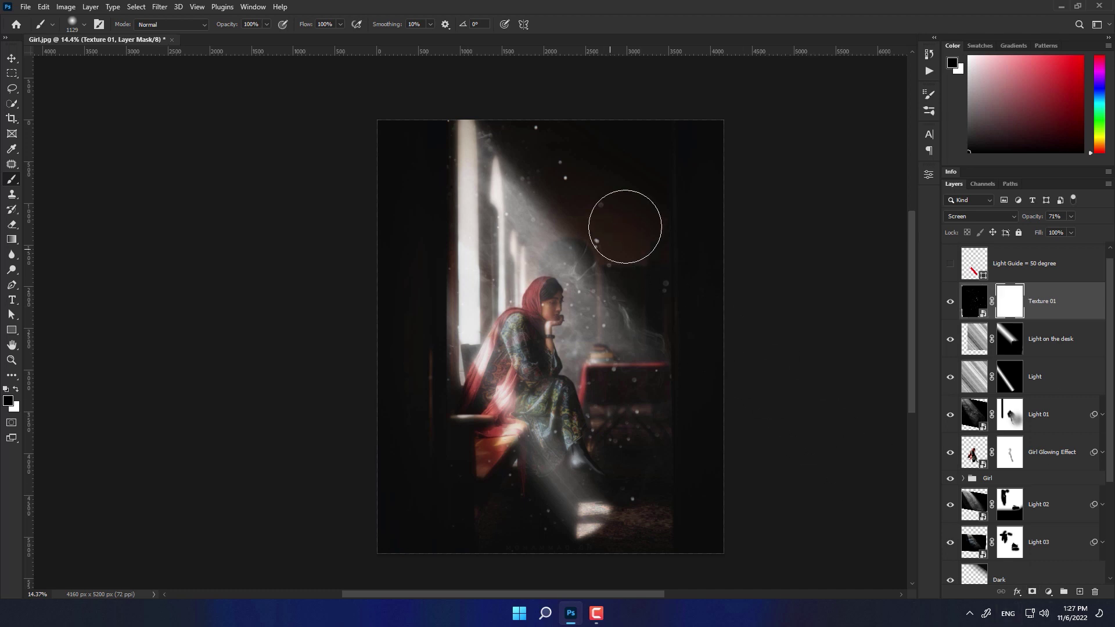
Paint on the Texture 01 mask to remove dust specks at the top, lower left and right.
{"action": "scroll", "coordinate": [584, 156], "scroll_direction": "up", "scroll_amount": 3}
{"action": "scroll", "coordinate": [605, 237], "scroll_direction": "down", "scroll_amount": 1}
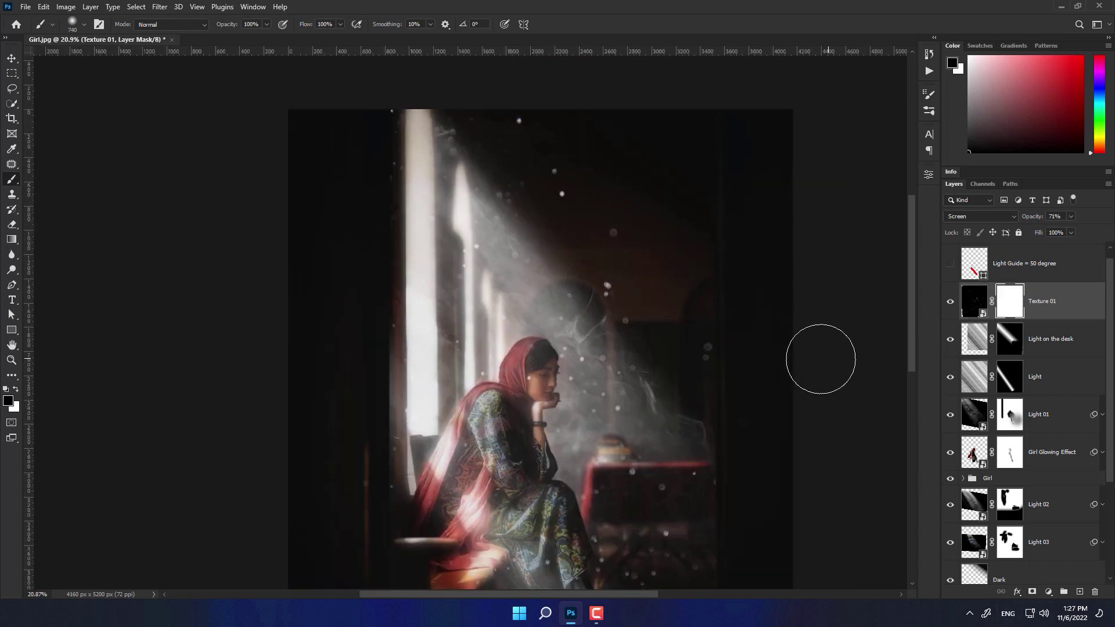
{"action": "scroll", "coordinate": [737, 361], "scroll_direction": "down", "scroll_amount": 1}
{"action": "left_click", "coordinate": [609, 171]}
{"action": "scroll", "coordinate": [558, 325], "scroll_direction": "down", "scroll_amount": 1}
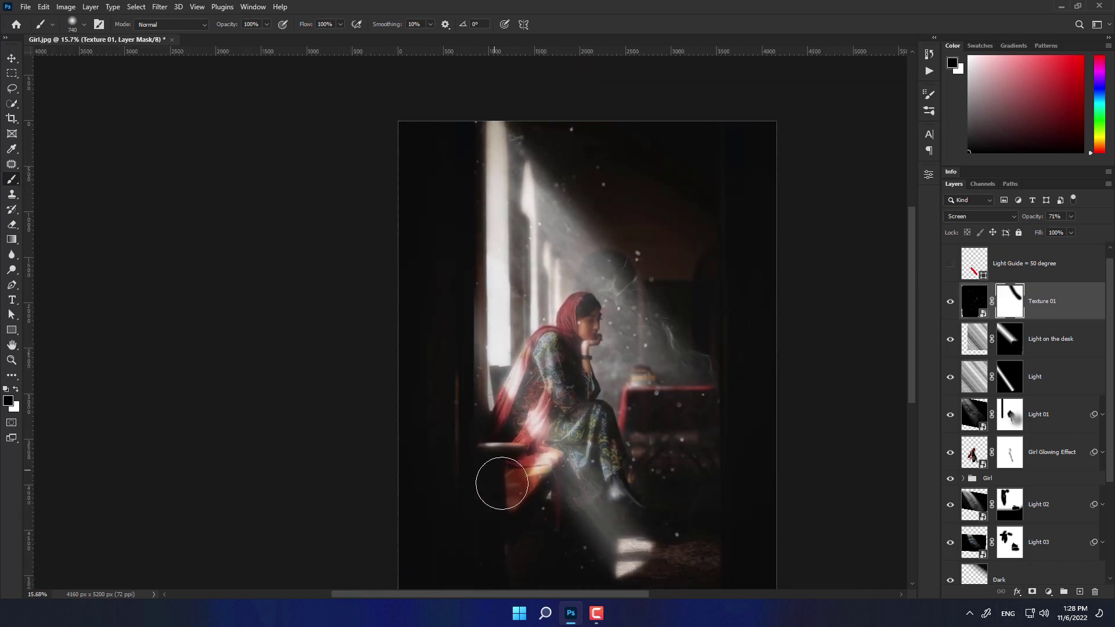
{"action": "left_click_drag", "start_coordinate": [538, 517], "coordinate": [561, 548]}
{"action": "scroll", "coordinate": [720, 523], "scroll_direction": "down", "scroll_amount": 1}
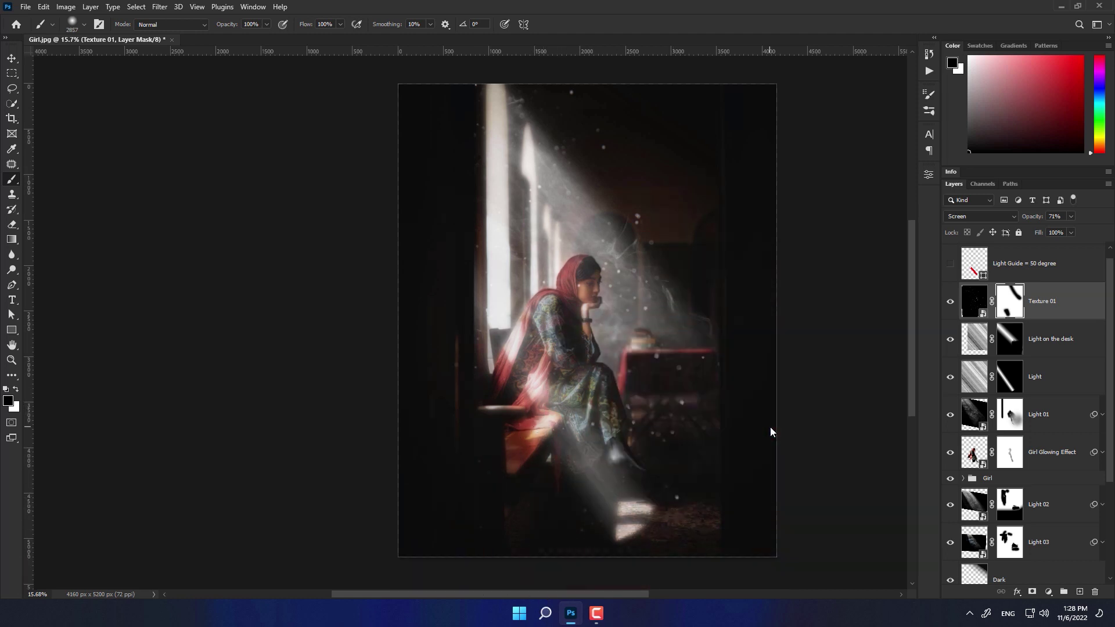
{"action": "left_click_drag", "start_coordinate": [770, 432], "coordinate": [804, 455]}
{"action": "left_click_drag", "start_coordinate": [702, 386], "coordinate": [818, 505]}
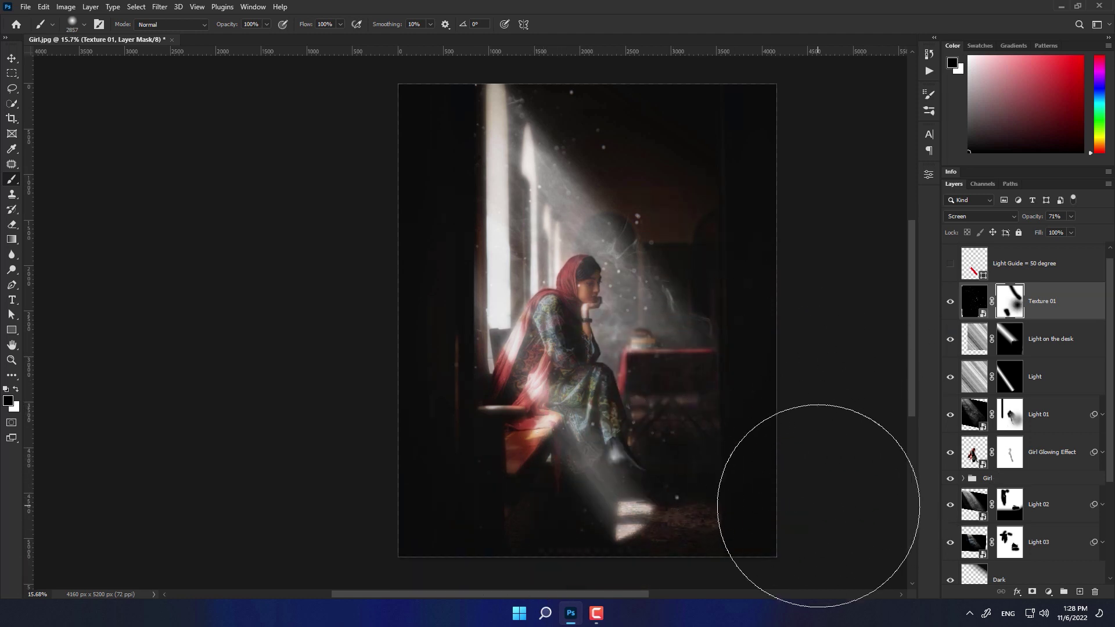
Redo the mask strokes to hide dust on the dark wall above the desk, then set opacity to 58%.
{"action": "key", "text": "ctrl+z"}
{"action": "key", "text": "bracketleft"}
{"action": "key", "text": "bracketleft"}
{"action": "key", "text": "bracketleft"}
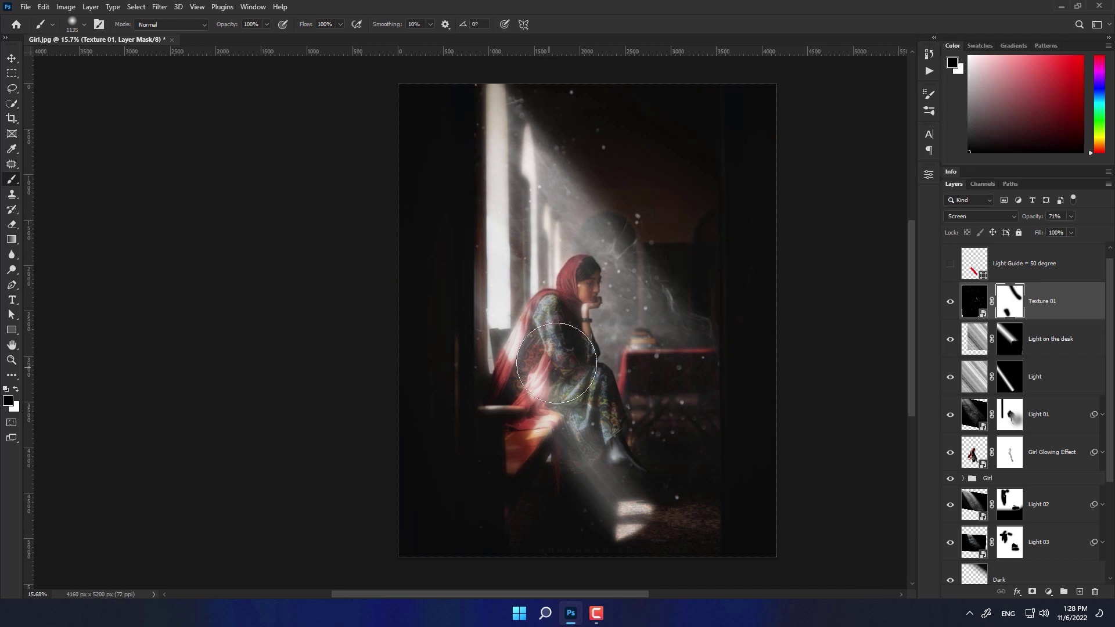
{"action": "scroll", "coordinate": [667, 192], "scroll_direction": "up", "scroll_amount": 1}
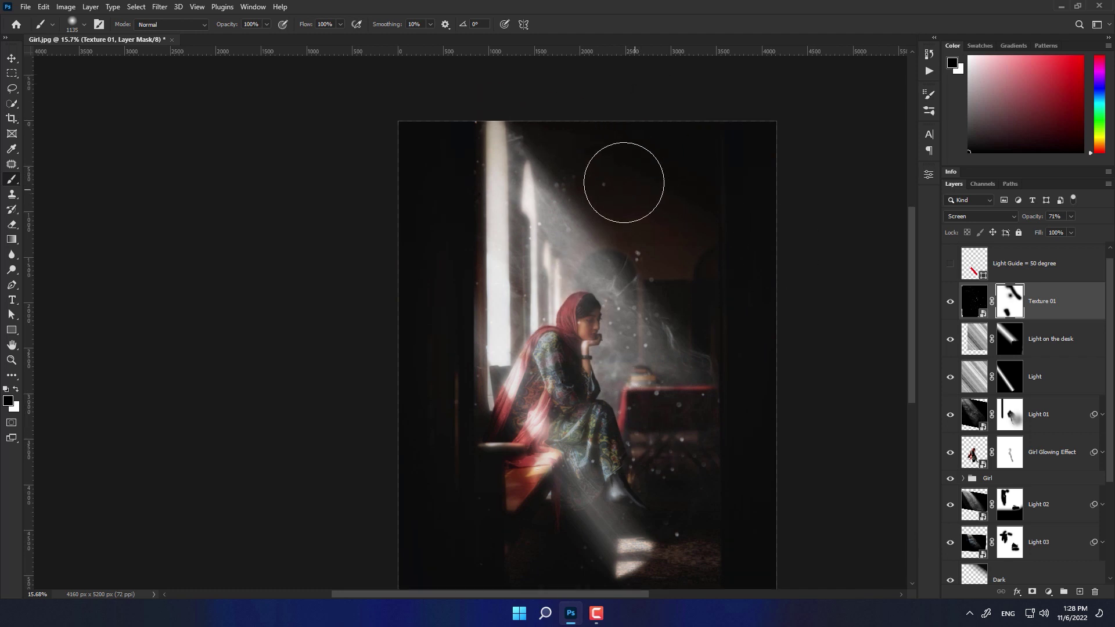
{"action": "left_click_drag", "start_coordinate": [624, 183], "coordinate": [596, 174]}
{"action": "scroll", "coordinate": [685, 293], "scroll_direction": "up", "scroll_amount": 5}
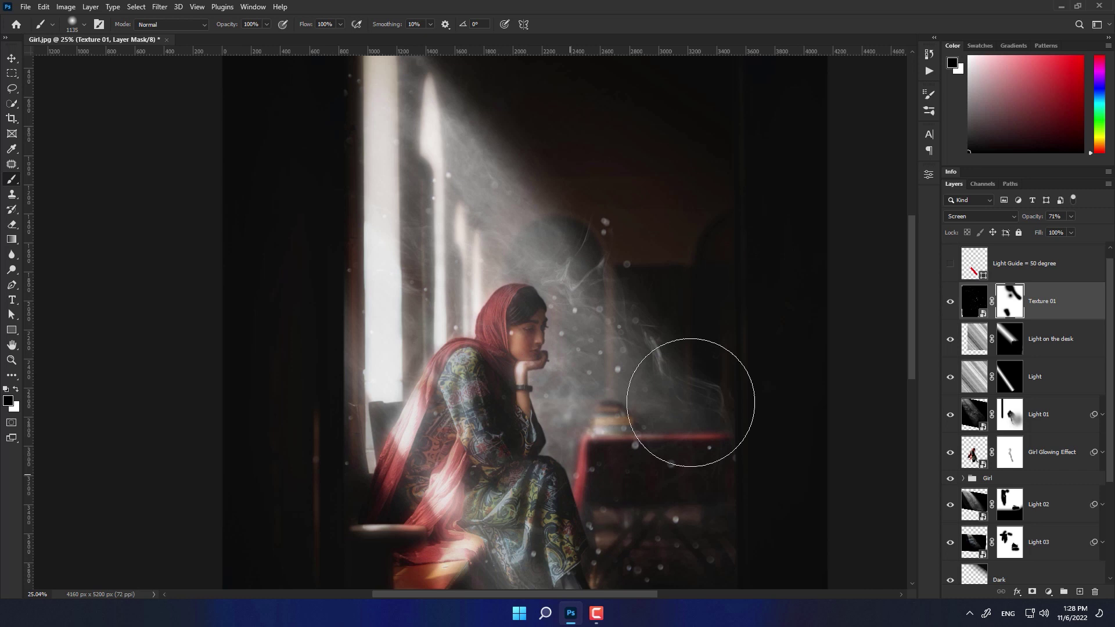
{"action": "left_click", "coordinate": [973, 300]}
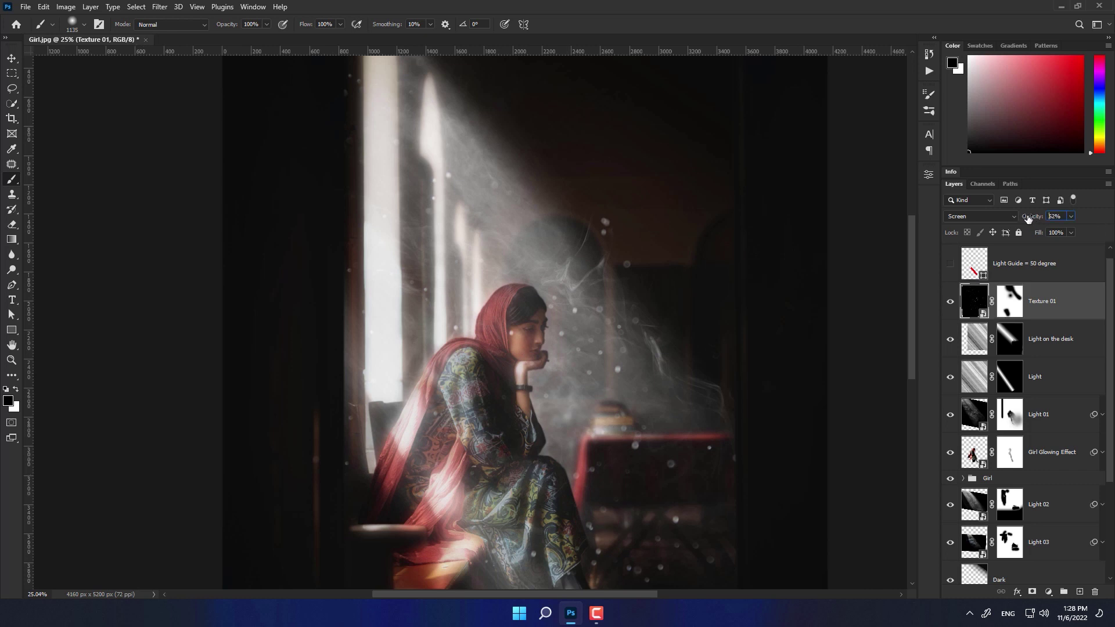
{"action": "left_click_drag", "start_coordinate": [1027, 218], "coordinate": [1031, 218]}
{"action": "scroll", "coordinate": [703, 314], "scroll_direction": "down", "scroll_amount": 2}
{"action": "scroll", "coordinate": [709, 314], "scroll_direction": "down", "scroll_amount": 1}
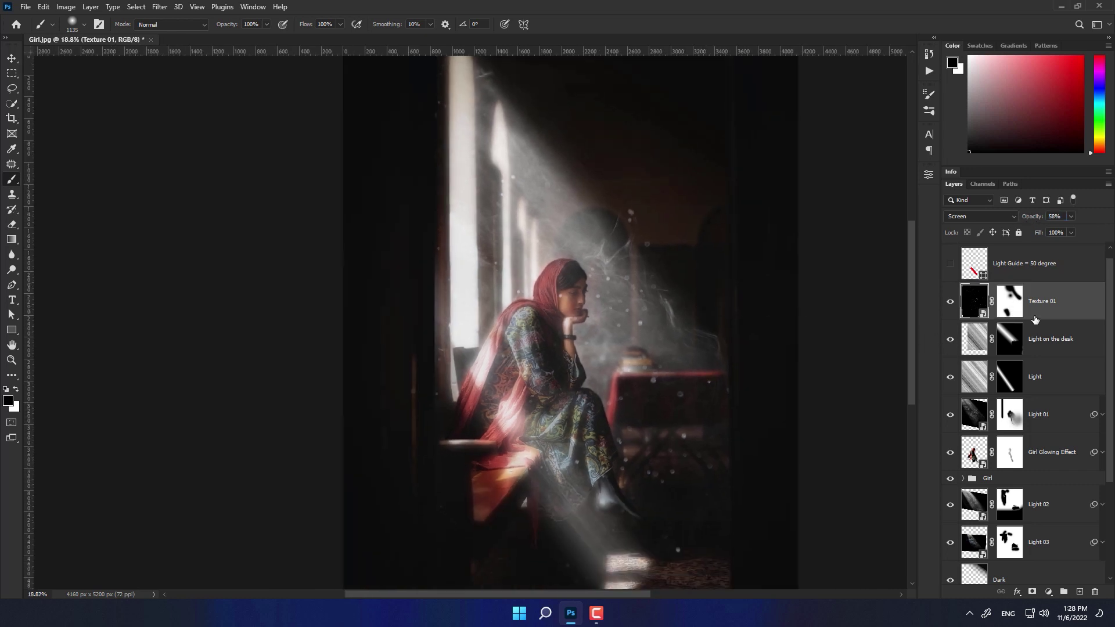
Add a new empty layer above Texture 01 and expand the Dust brush folder in the presets.
{"action": "left_click", "coordinate": [1079, 591]}
{"action": "right_click", "coordinate": [639, 336]}
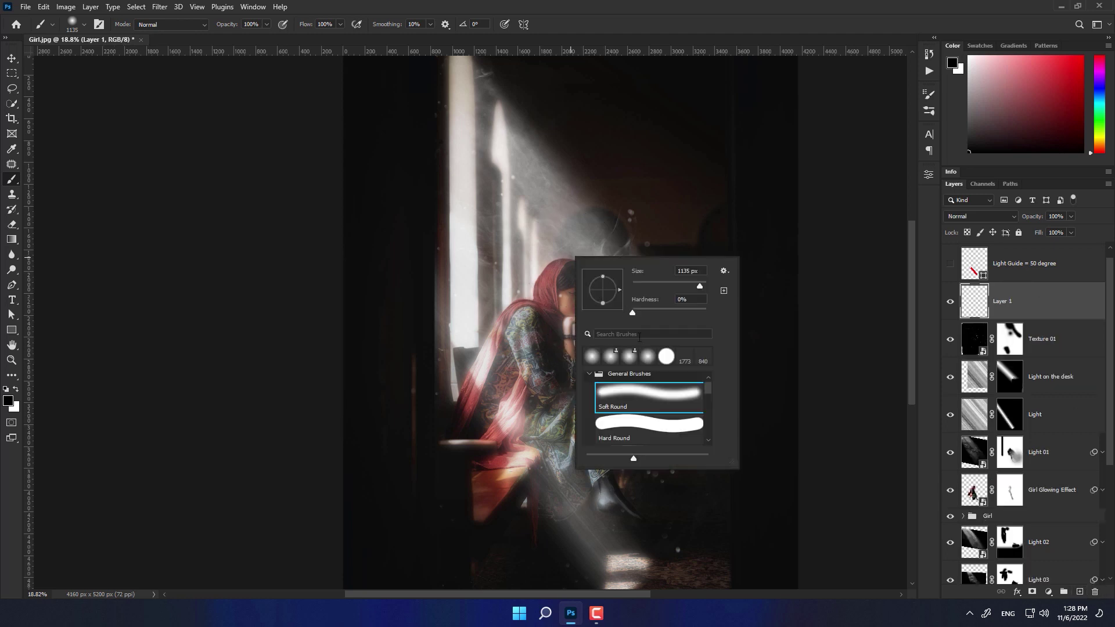
{"action": "right_click", "coordinate": [500, 151]}
{"action": "left_click_drag", "start_coordinate": [634, 321], "coordinate": [663, 406]}
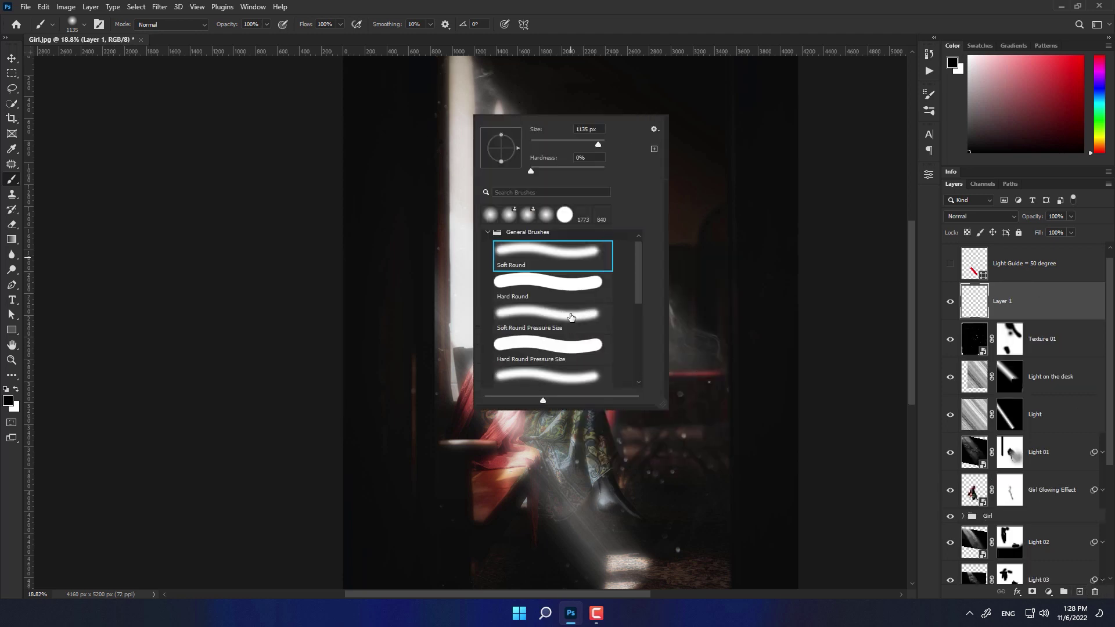
{"action": "left_click", "coordinate": [487, 238]}
{"action": "left_click", "coordinate": [487, 322]}
{"action": "scroll", "coordinate": [572, 343], "scroll_direction": "down", "scroll_amount": 3}
{"action": "scroll", "coordinate": [577, 331], "scroll_direction": "down", "scroll_amount": 2}
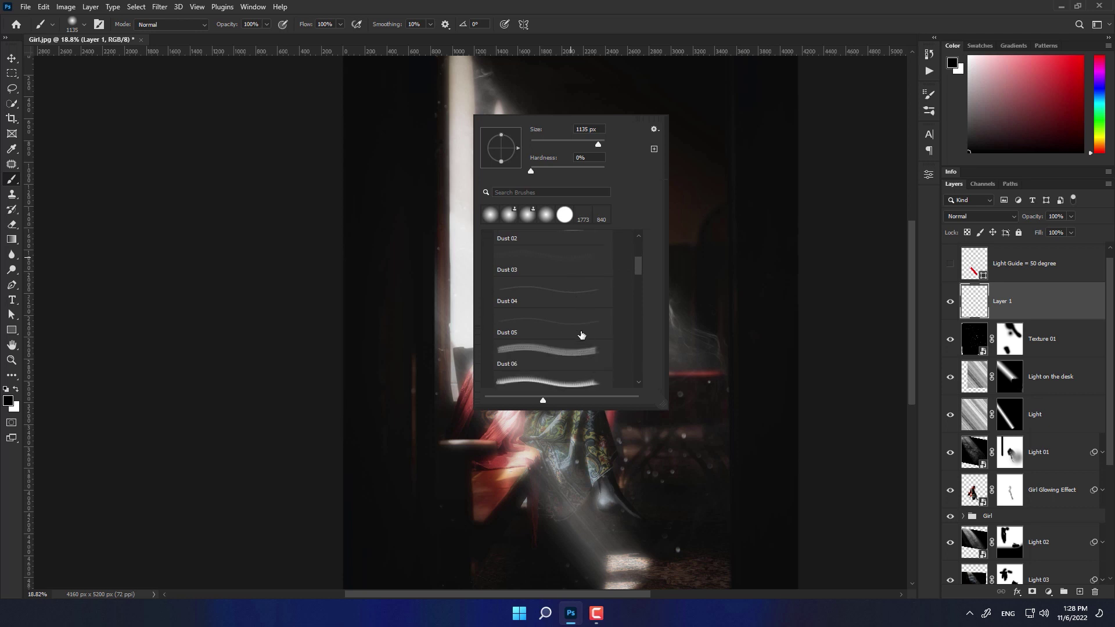
{"action": "scroll", "coordinate": [578, 324], "scroll_direction": "down", "scroll_amount": 2}
{"action": "scroll", "coordinate": [635, 270], "scroll_direction": "up", "scroll_amount": 3}
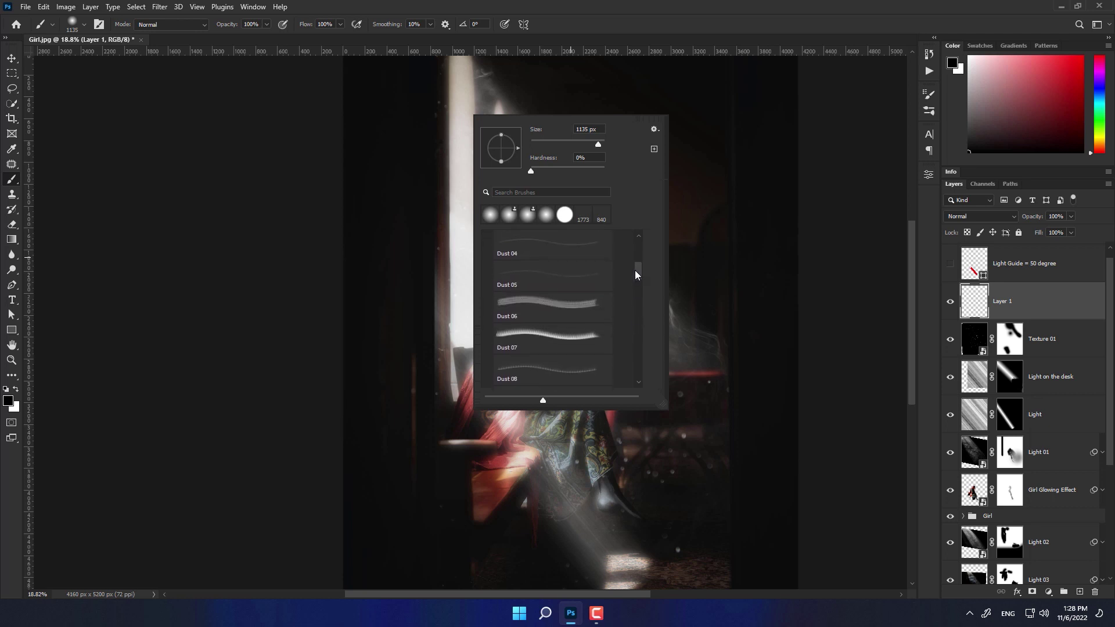
Show the brush presets as a large thumbnail grid and choose a Dust brush tip.
{"action": "left_click", "coordinate": [654, 129]}
{"action": "left_click", "coordinate": [692, 210]}
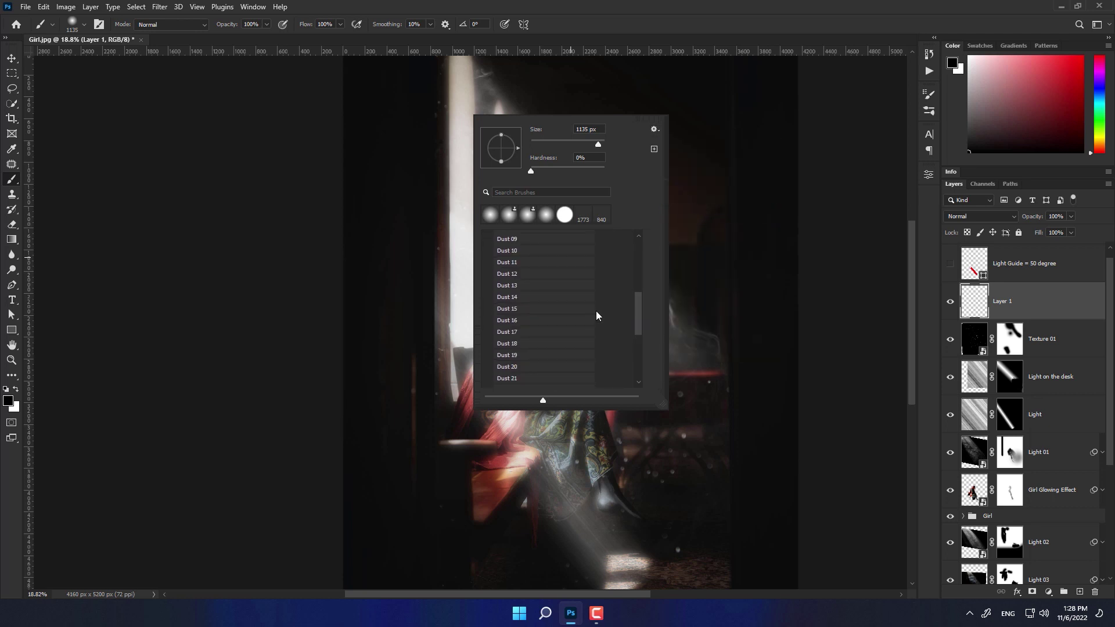
{"action": "left_click", "coordinate": [654, 129]}
{"action": "left_click", "coordinate": [682, 224]}
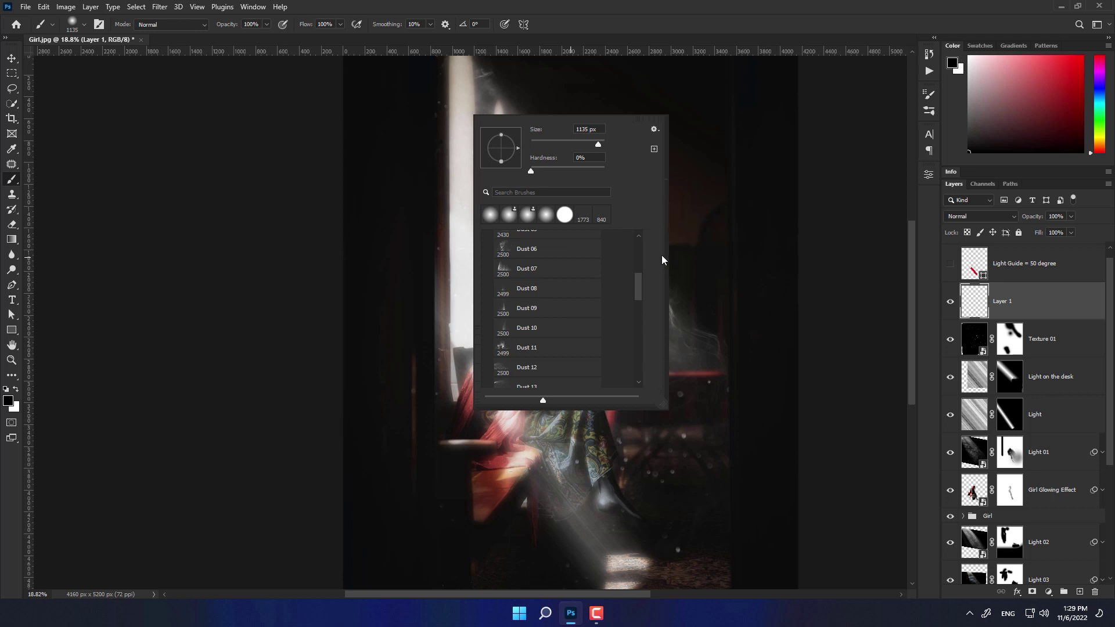
{"action": "left_click", "coordinate": [655, 129]}
{"action": "left_click", "coordinate": [679, 199]}
{"action": "left_click_drag", "start_coordinate": [663, 414], "coordinate": [784, 499]}
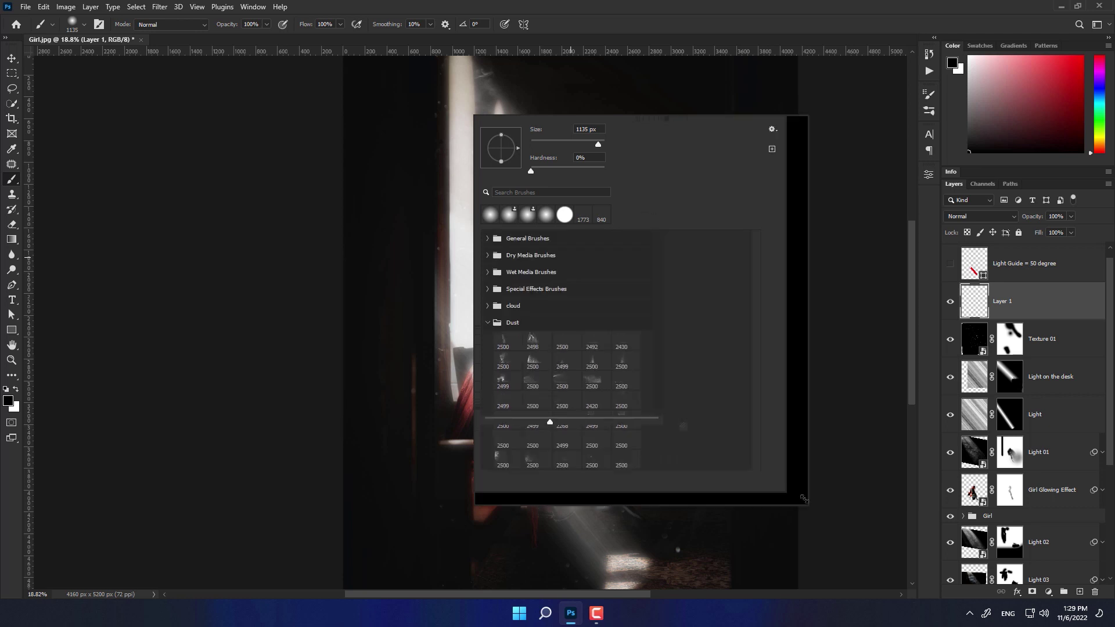
{"action": "left_click_drag", "start_coordinate": [588, 490], "coordinate": [635, 490]}
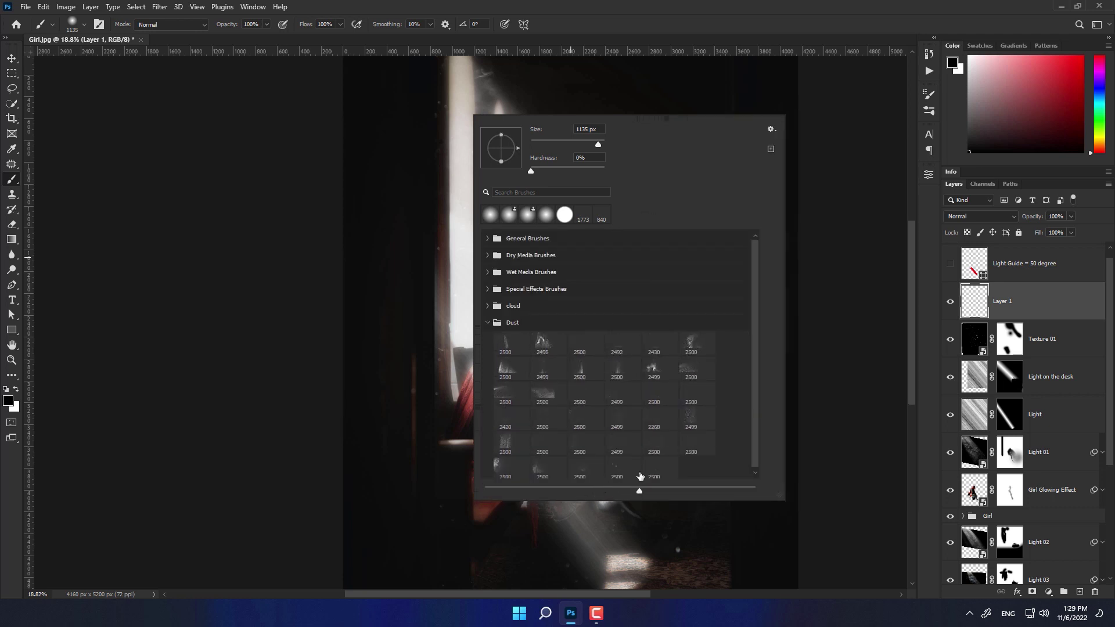
{"action": "double_click", "coordinate": [654, 396]}
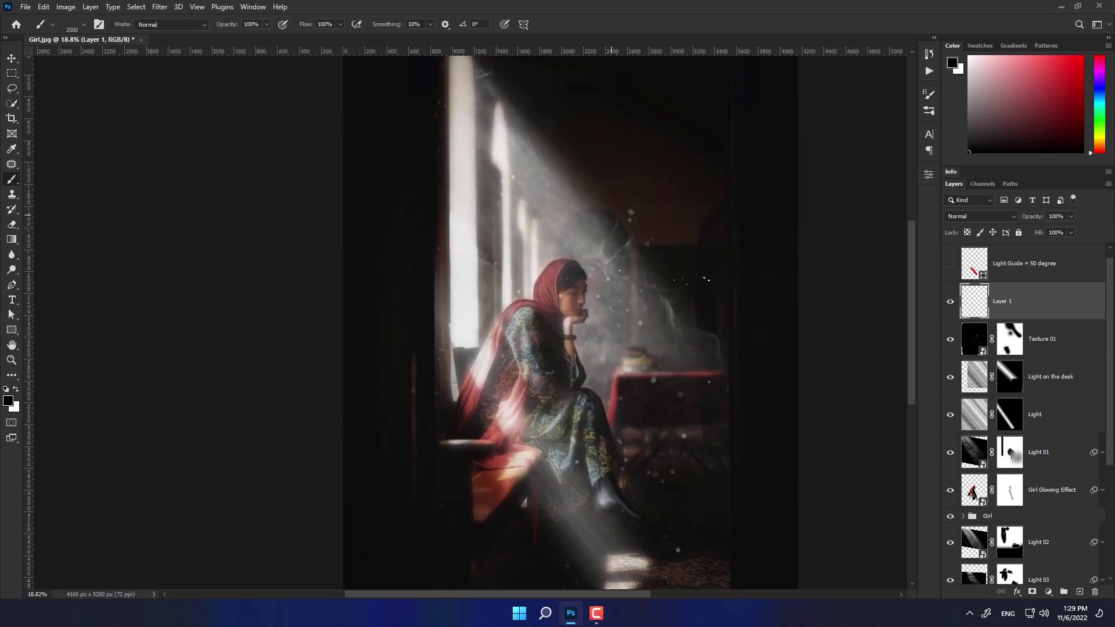
Paint white dust specks around the girl's head with Texture 01 hidden, shrinking the brush to about 1310.
{"action": "left_click", "coordinate": [969, 57]}
{"action": "left_click", "coordinate": [949, 339]}
{"action": "scroll", "coordinate": [527, 207], "scroll_direction": "up", "scroll_amount": 5}
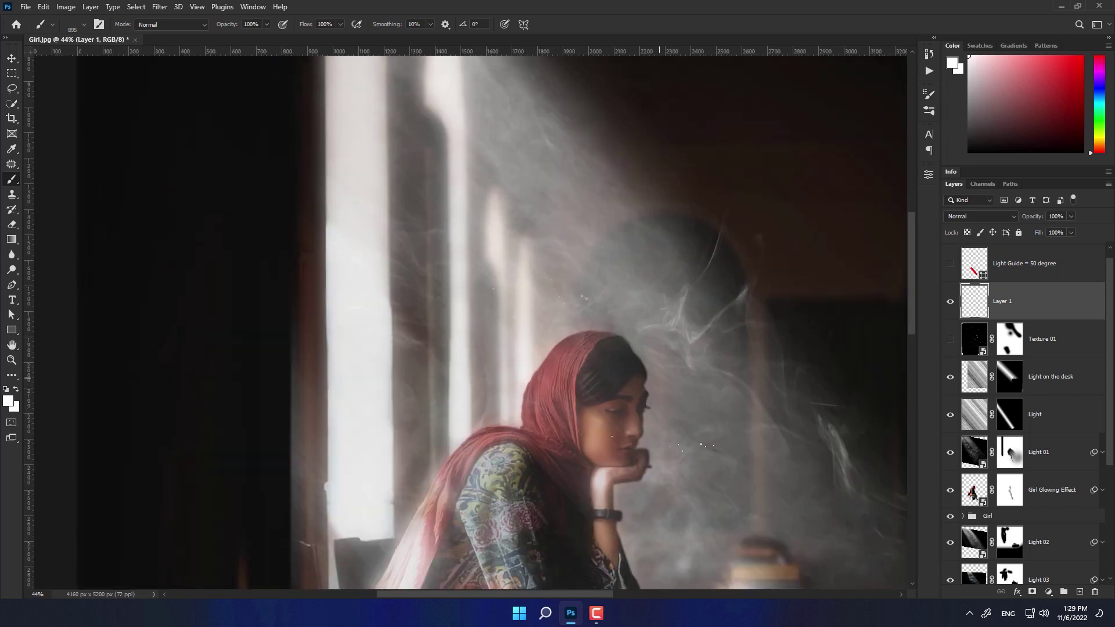
{"action": "left_click_drag", "start_coordinate": [473, 326], "coordinate": [519, 288]}
{"action": "scroll", "coordinate": [465, 325], "scroll_direction": "down", "scroll_amount": 2}
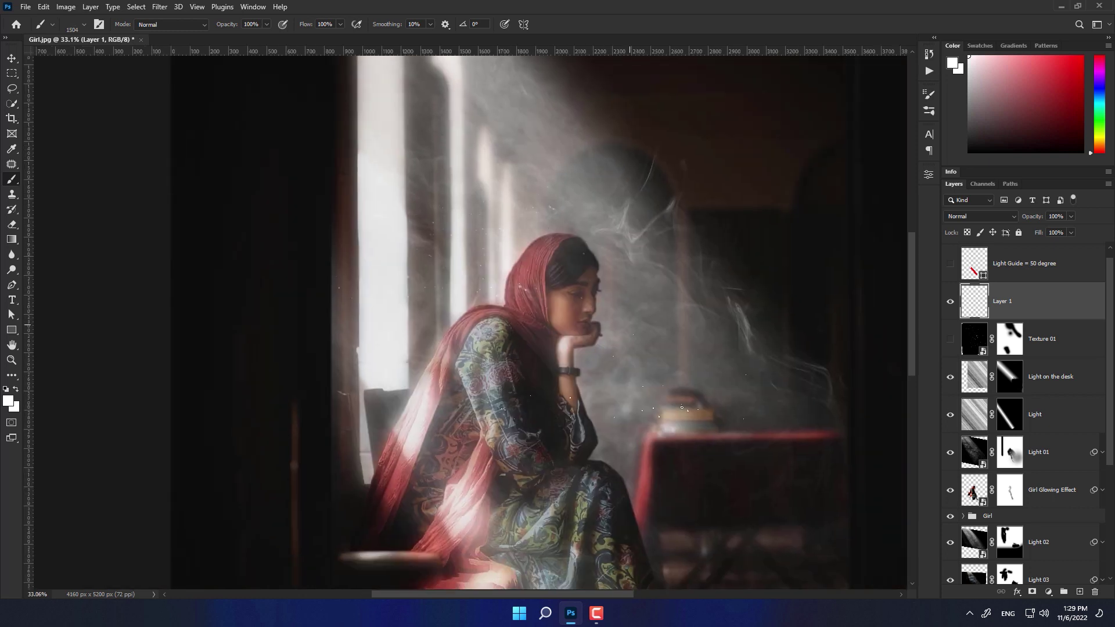
{"action": "mouse_move", "coordinate": [443, 215]}
{"action": "left_mouse_down"}
{"action": "mouse_move", "coordinate": [480, 219]}
{"action": "mouse_move", "coordinate": [518, 249]}
{"action": "left_mouse_up"}
Rotate the tip, switch to the neighbouring Dust brush, and stamp specks around the table and smoke.
{"action": "right_click", "coordinate": [479, 219]}
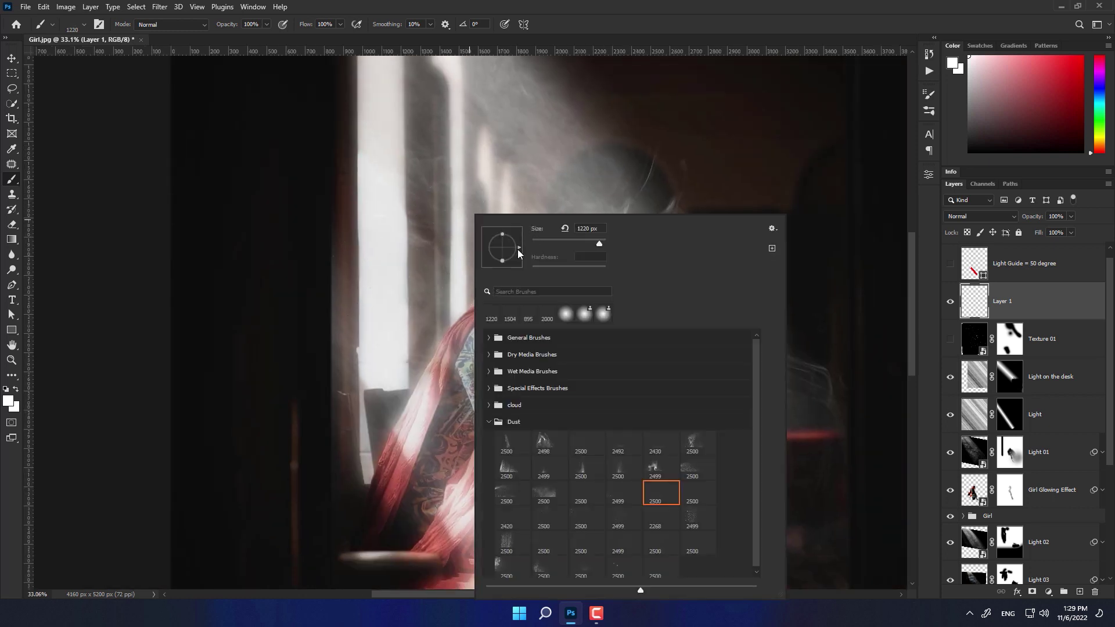
{"action": "key", "text": "Return"}
{"action": "right_click", "coordinate": [531, 198]}
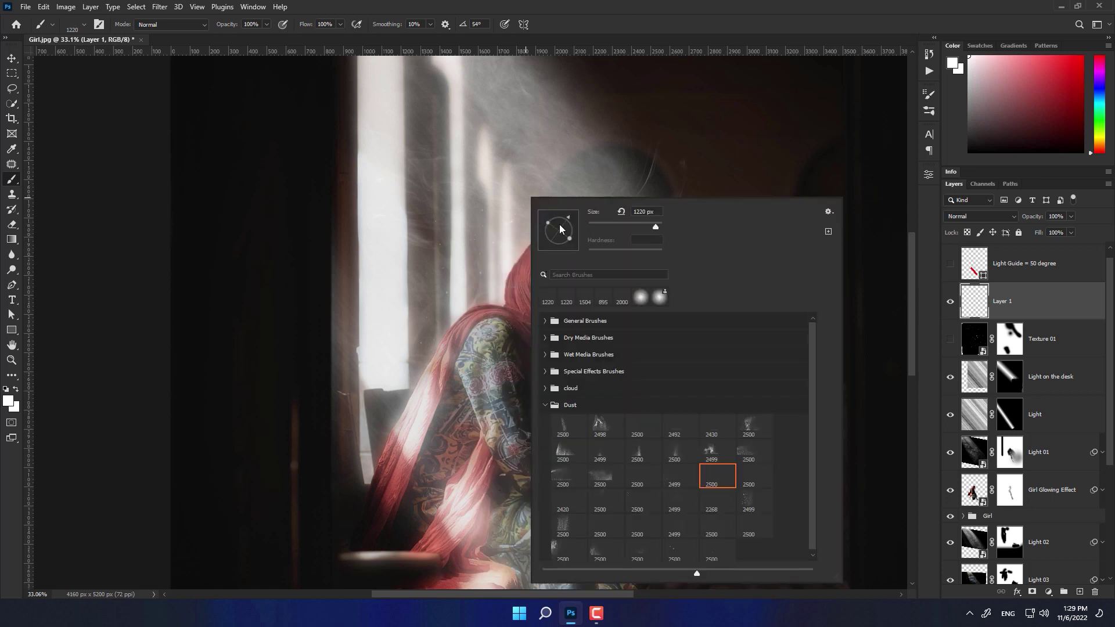
{"action": "double_click", "coordinate": [747, 486]}
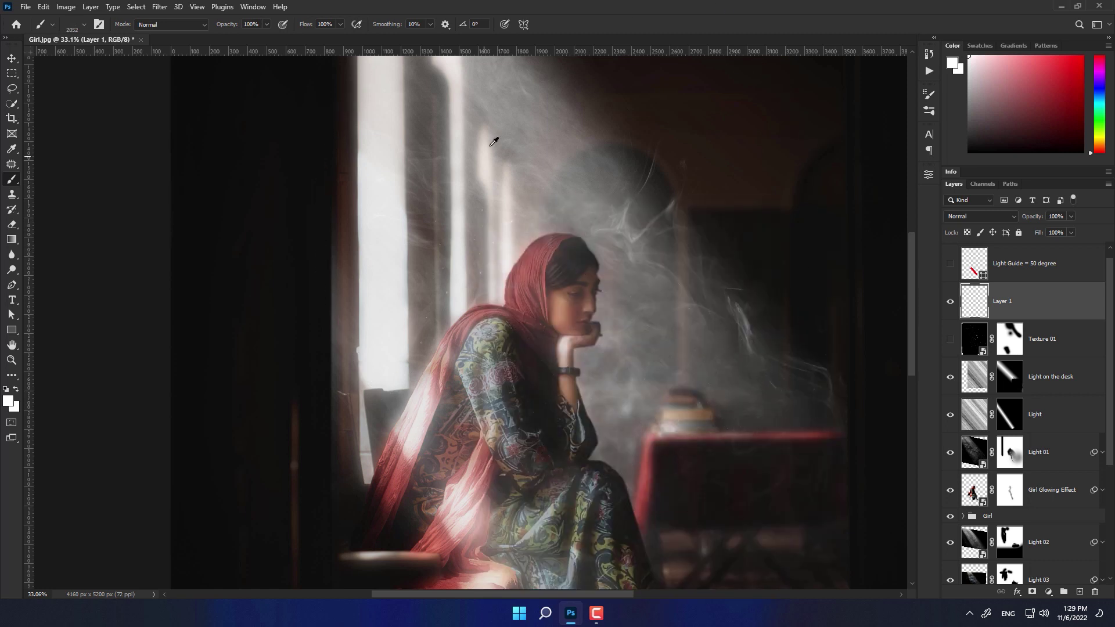
{"action": "key", "text": "bracketleft"}
{"action": "key", "text": "bracketleft"}
{"action": "key", "text": "bracketleft"}
{"action": "key", "text": "bracketright"}
{"action": "key", "text": "bracketright"}
{"action": "key", "text": "bracketright"}
{"action": "left_click", "coordinate": [652, 290]}
Flip the dust brush tip to 180 degrees.
{"action": "left_click_drag", "start_coordinate": [717, 290], "coordinate": [649, 233]}
{"action": "right_click", "coordinate": [649, 233]}
{"action": "key", "text": "Return"}
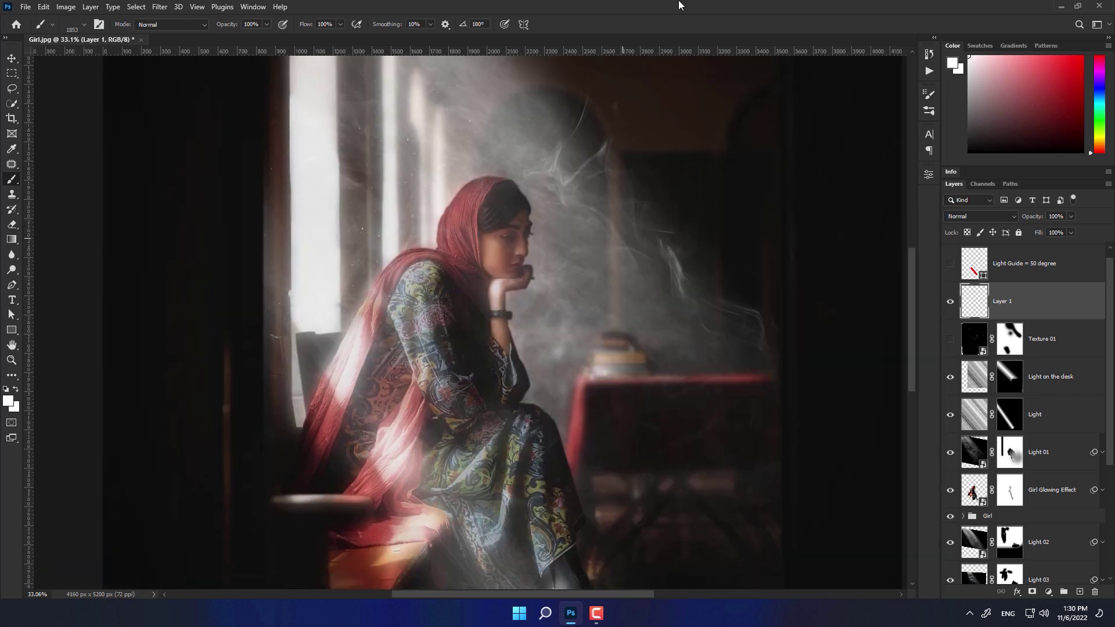
{"action": "scroll", "coordinate": [667, 300], "scroll_direction": "down", "scroll_amount": 2}
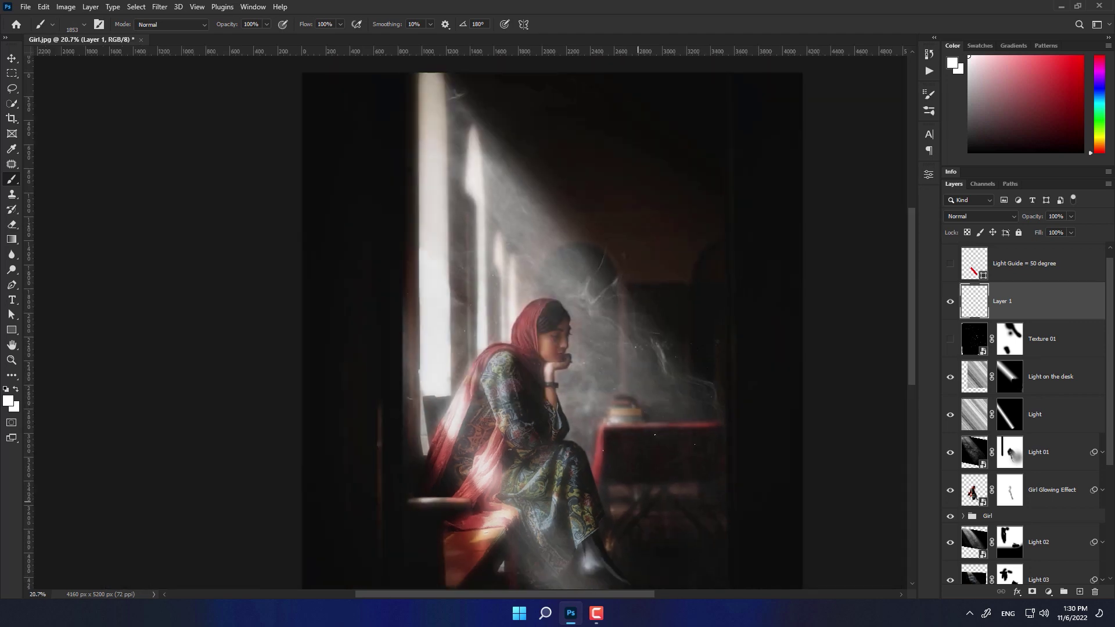
{"action": "scroll", "coordinate": [667, 300], "scroll_direction": "up", "scroll_amount": 4}
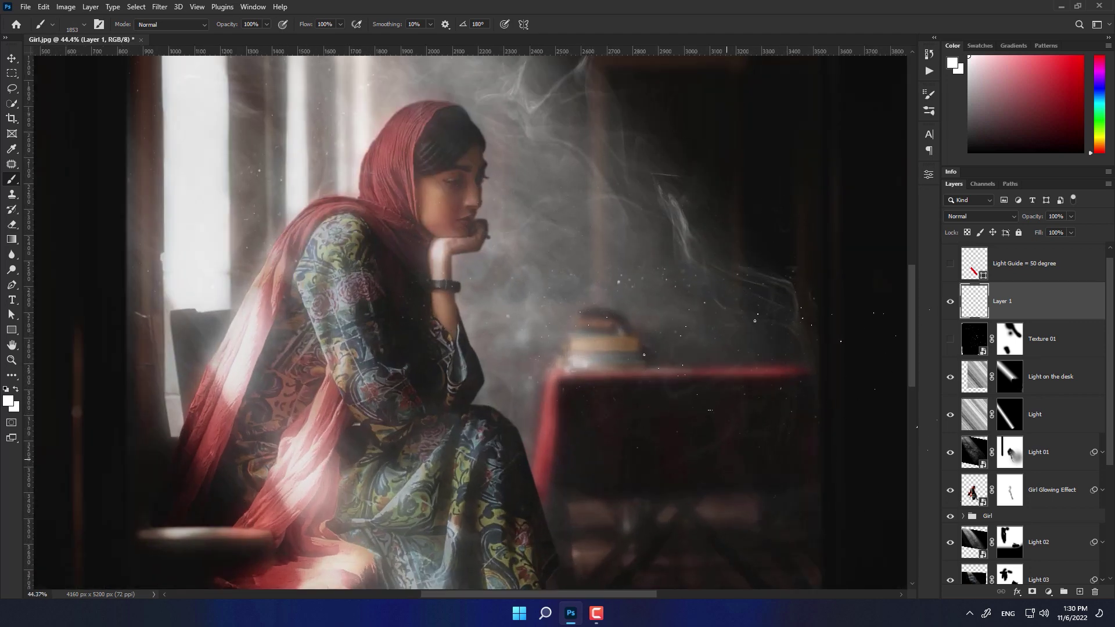
Switch to the Eraser and enlarge it to about 764 px.
{"action": "key", "text": "e"}
{"action": "right_click", "coordinate": [642, 323]}
{"action": "key", "text": "Escape"}
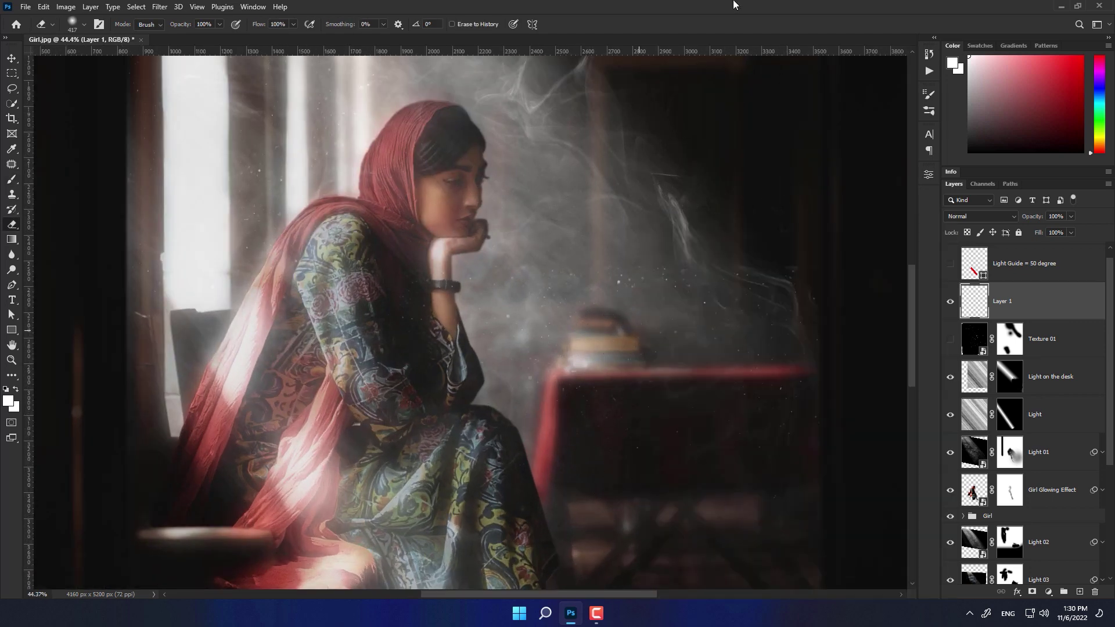
{"action": "right_click", "coordinate": [586, 311]}
{"action": "scroll", "coordinate": [601, 347], "scroll_direction": "up", "scroll_amount": 3}
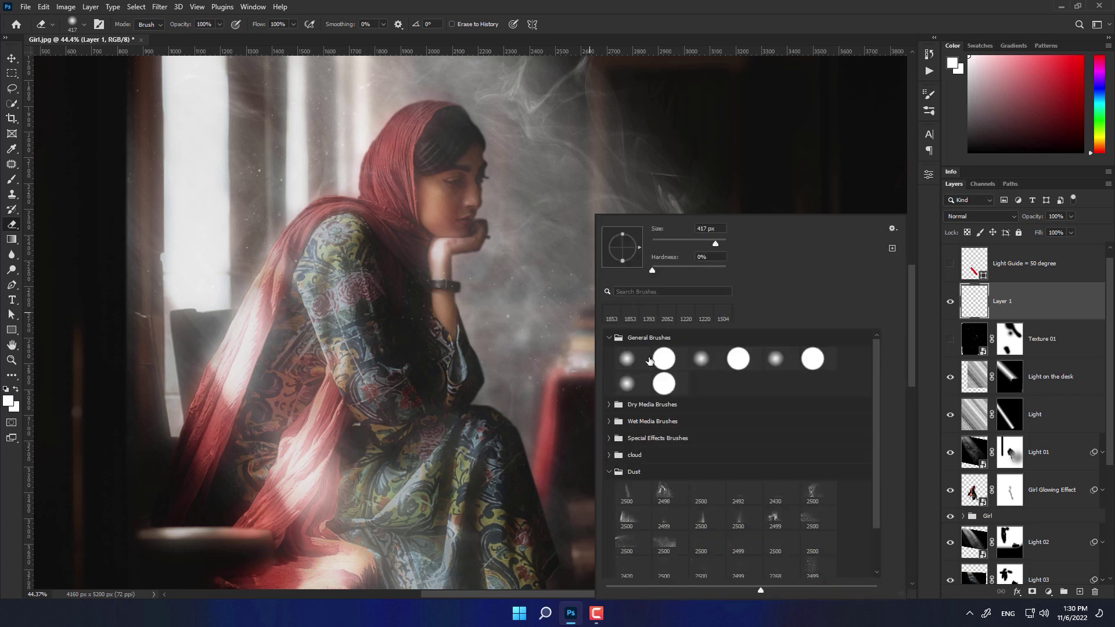
{"action": "key", "text": "Escape"}
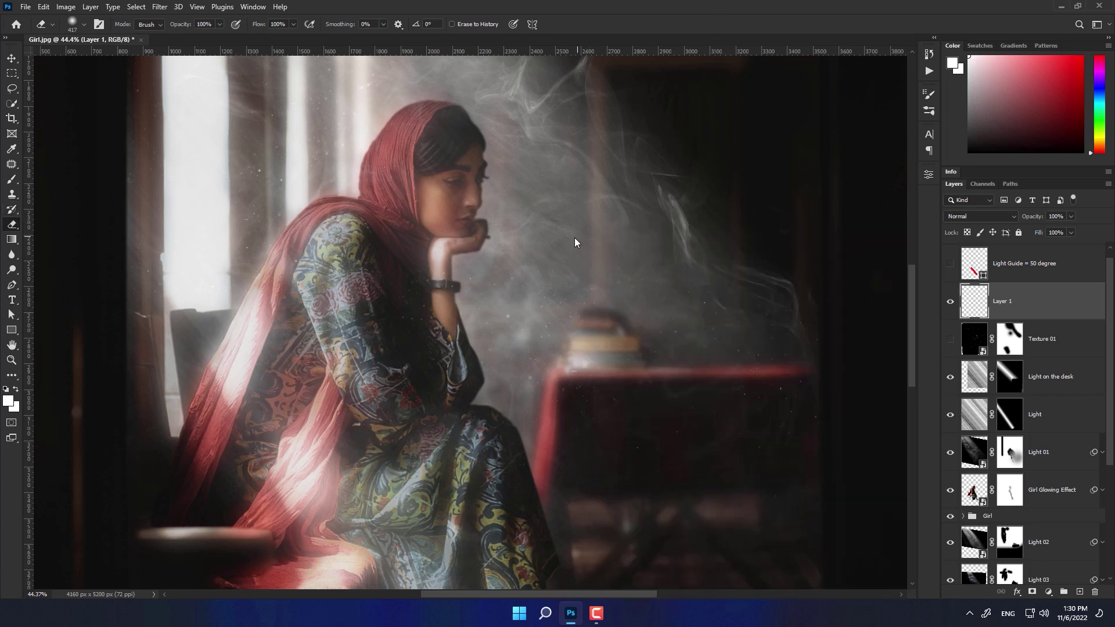
{"action": "left_click_drag", "start_coordinate": [673, 473], "coordinate": [733, 450]}
{"action": "scroll", "coordinate": [642, 473], "scroll_direction": "down", "scroll_amount": 2}
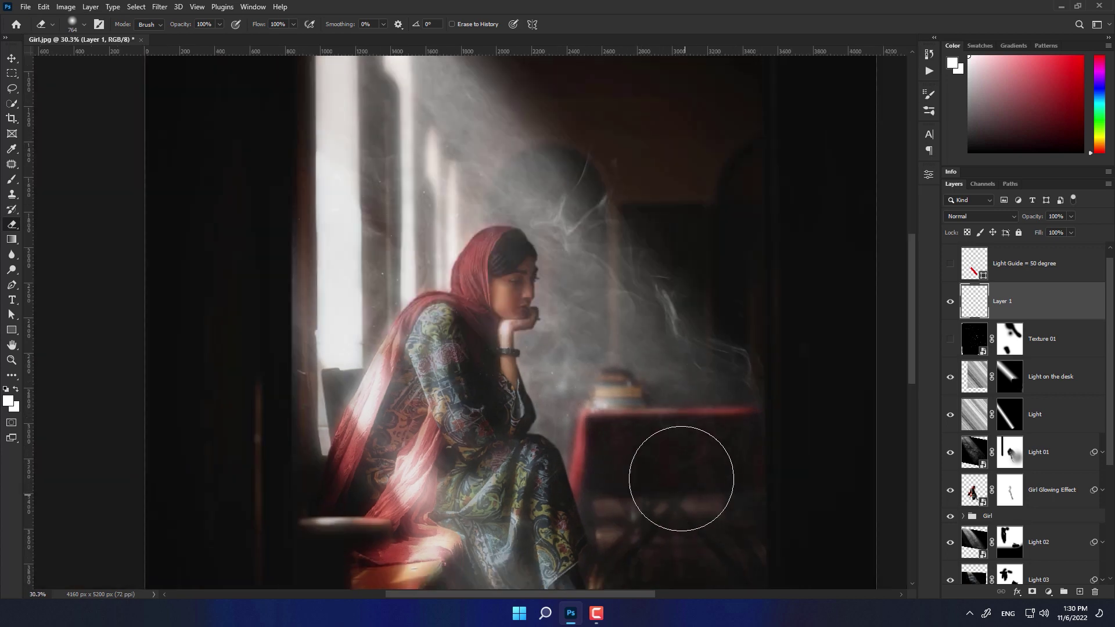
Paint dust across the girl and table with the 2420 Dust brush at about 1635.
{"action": "key", "text": "b"}
{"action": "right_click", "coordinate": [607, 215]}
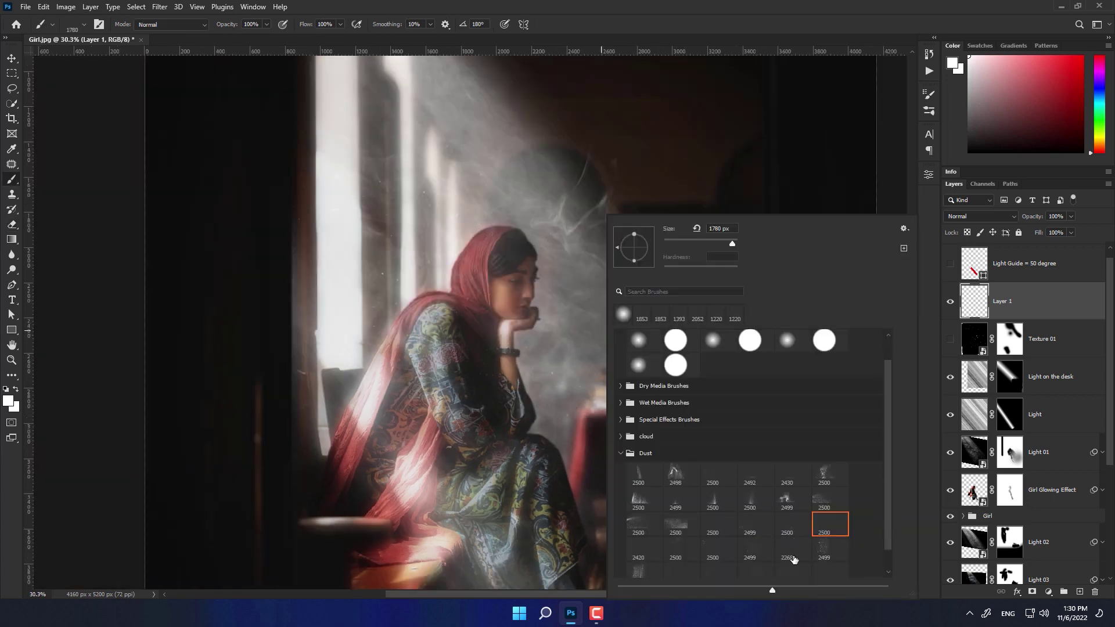
{"action": "scroll", "coordinate": [794, 559], "scroll_direction": "down", "scroll_amount": 1}
{"action": "double_click", "coordinate": [638, 535]}
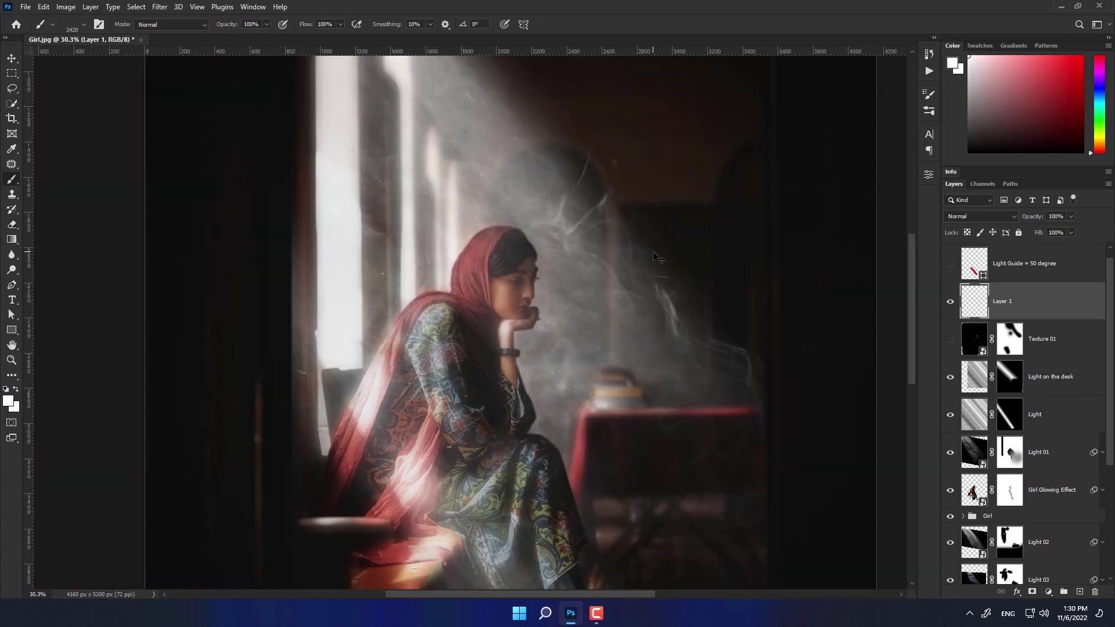
{"action": "left_click_drag", "start_coordinate": [465, 69], "coordinate": [441, 73]}
{"action": "left_click_drag", "start_coordinate": [522, 116], "coordinate": [662, 468]}
{"action": "scroll", "coordinate": [535, 404], "scroll_direction": "down", "scroll_amount": 3}
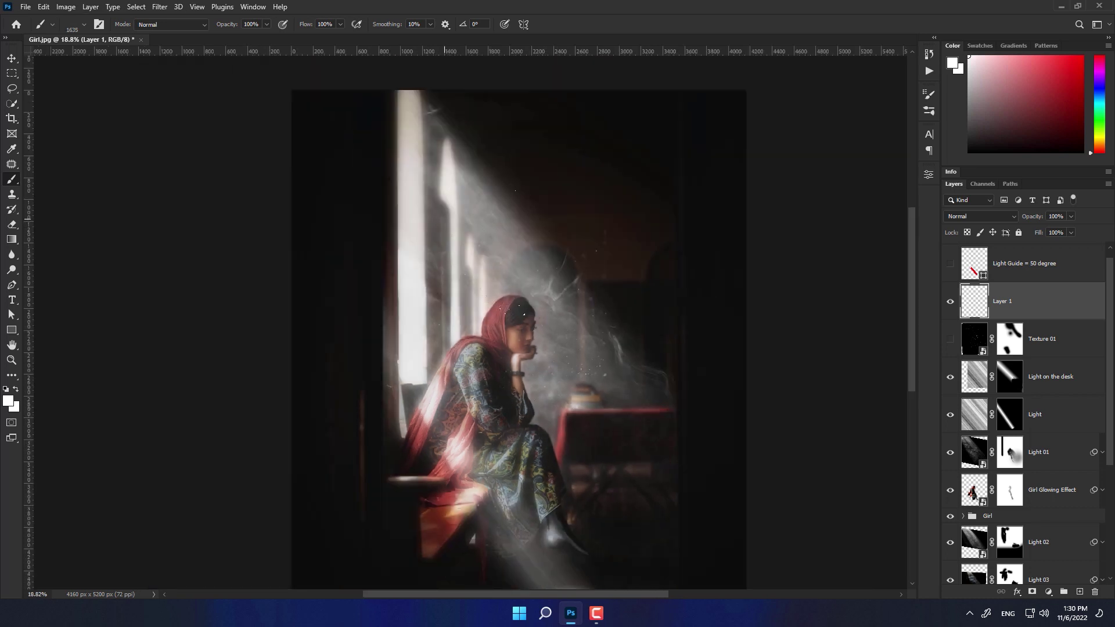
{"action": "scroll", "coordinate": [560, 268], "scroll_direction": "up", "scroll_amount": 3}
Erase dust specks around the hand and books with a smaller eraser.
{"action": "key", "text": "e"}
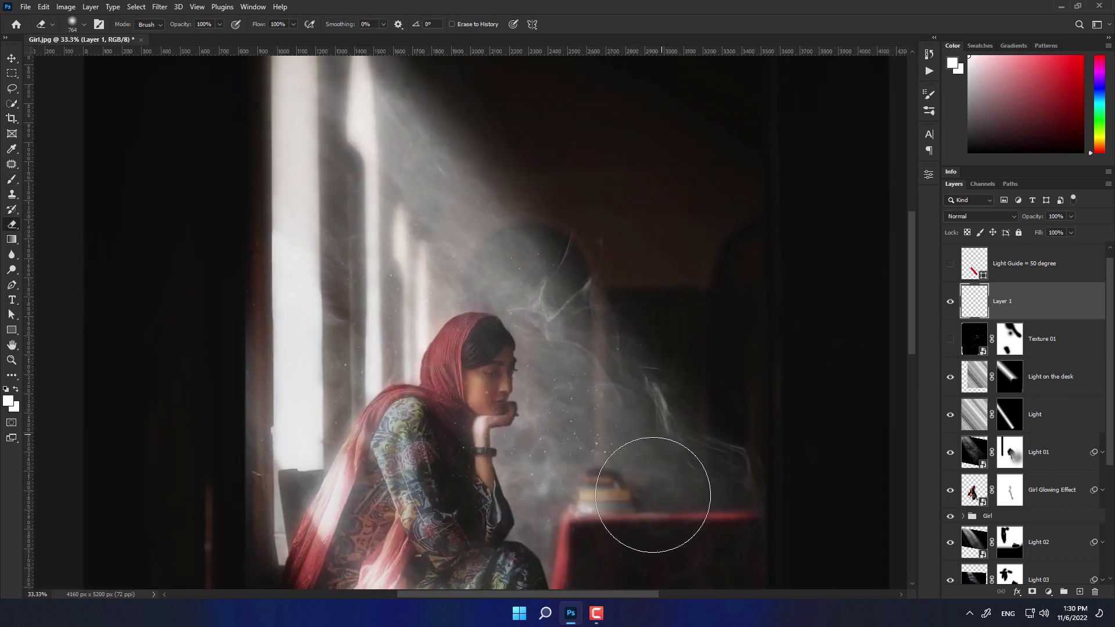
{"action": "left_click_drag", "start_coordinate": [653, 494], "coordinate": [621, 523]}
{"action": "left_click_drag", "start_coordinate": [644, 280], "coordinate": [659, 222]}
{"action": "key", "text": "bracketleft"}
{"action": "key", "text": "bracketleft"}
{"action": "key", "text": "bracketleft"}
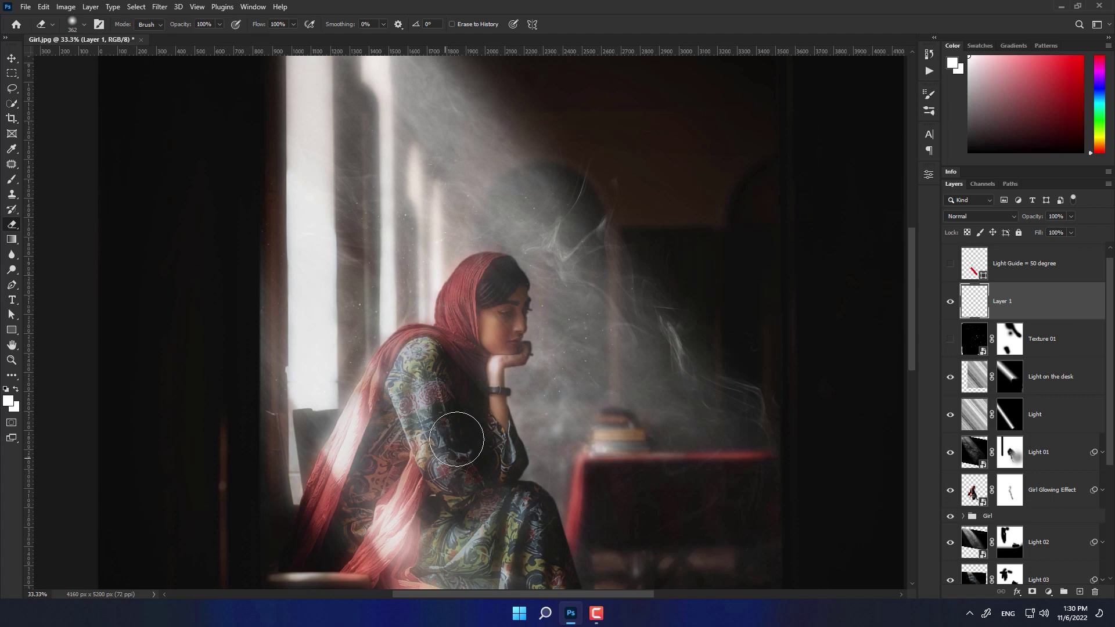
{"action": "scroll", "coordinate": [489, 412], "scroll_direction": "down", "scroll_amount": 1}
{"action": "scroll", "coordinate": [490, 412], "scroll_direction": "up", "scroll_amount": 2}
Stamp dust particles around the image centre with a 2500 px Dust brush.
{"action": "key", "text": "b"}
{"action": "right_click", "coordinate": [523, 215]}
{"action": "scroll", "coordinate": [638, 493], "scroll_direction": "down", "scroll_amount": 3}
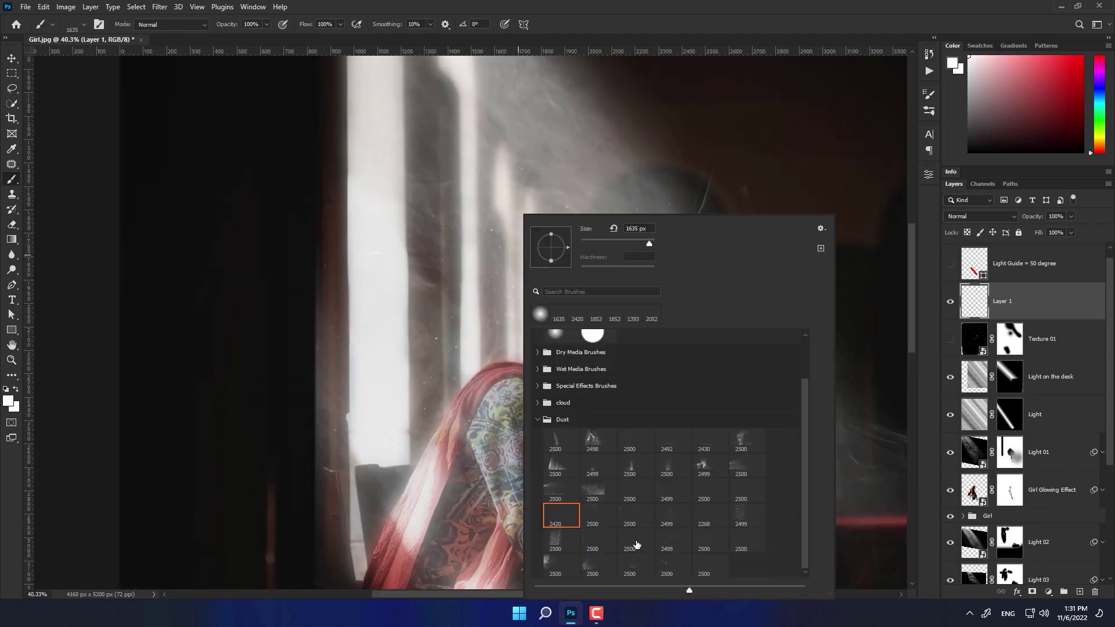
{"action": "double_click", "coordinate": [635, 540]}
{"action": "left_click", "coordinate": [528, 227]}
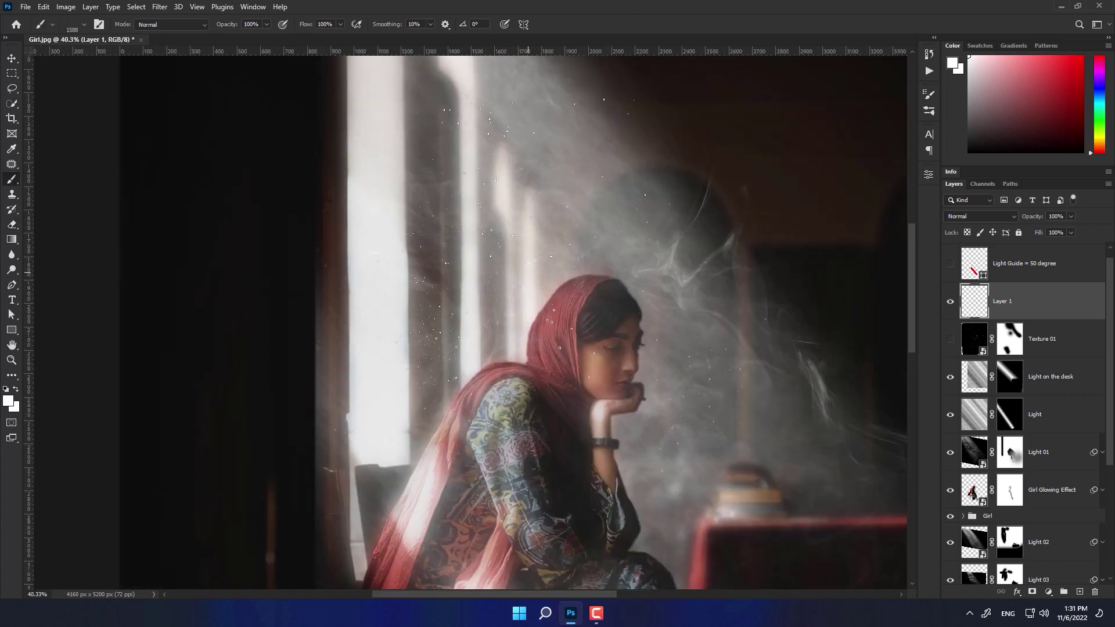
Switch to a different Dust brush and add an empty Layer 2.
{"action": "right_click", "coordinate": [441, 566]}
{"action": "scroll", "coordinate": [633, 520], "scroll_direction": "up", "scroll_amount": 1}
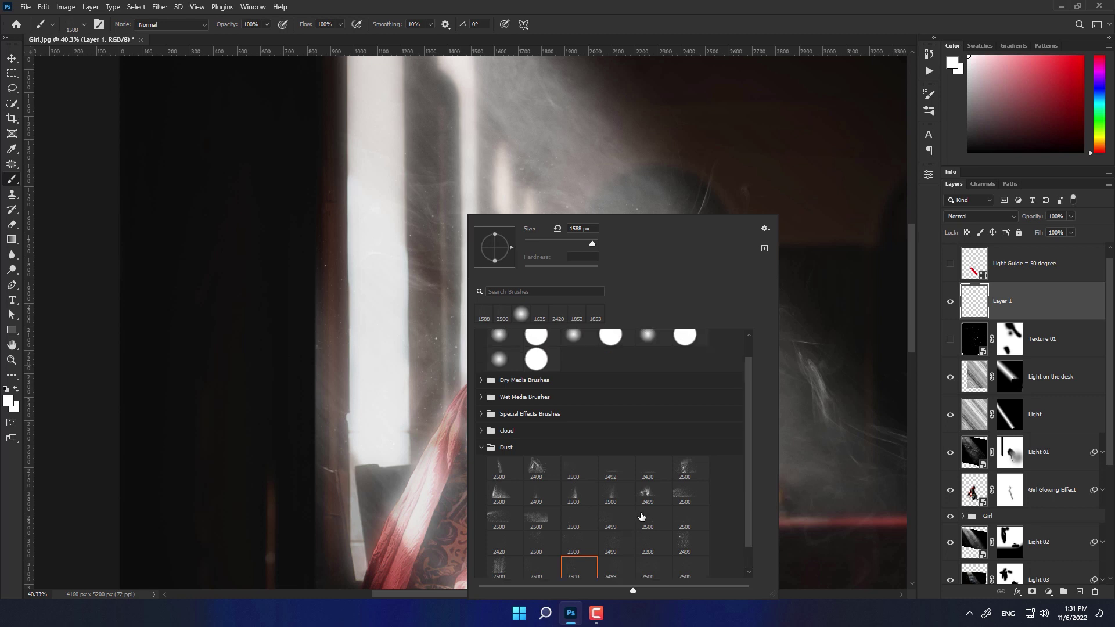
{"action": "double_click", "coordinate": [583, 536]}
{"action": "scroll", "coordinate": [598, 534], "scroll_direction": "down", "scroll_amount": 2}
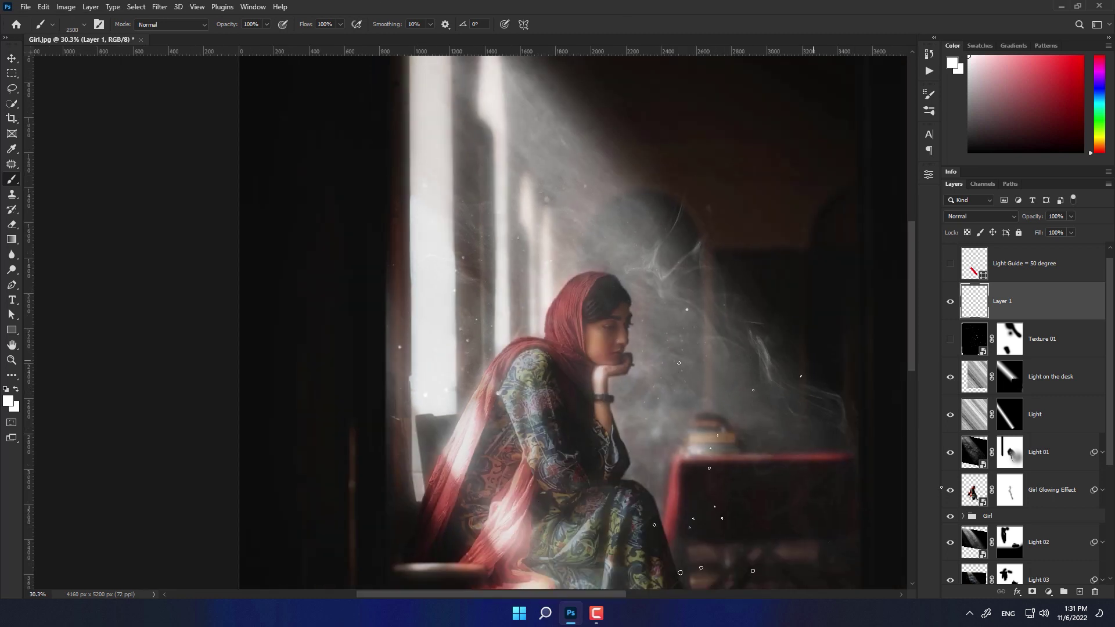
{"action": "scroll", "coordinate": [639, 441], "scroll_direction": "down", "scroll_amount": 2}
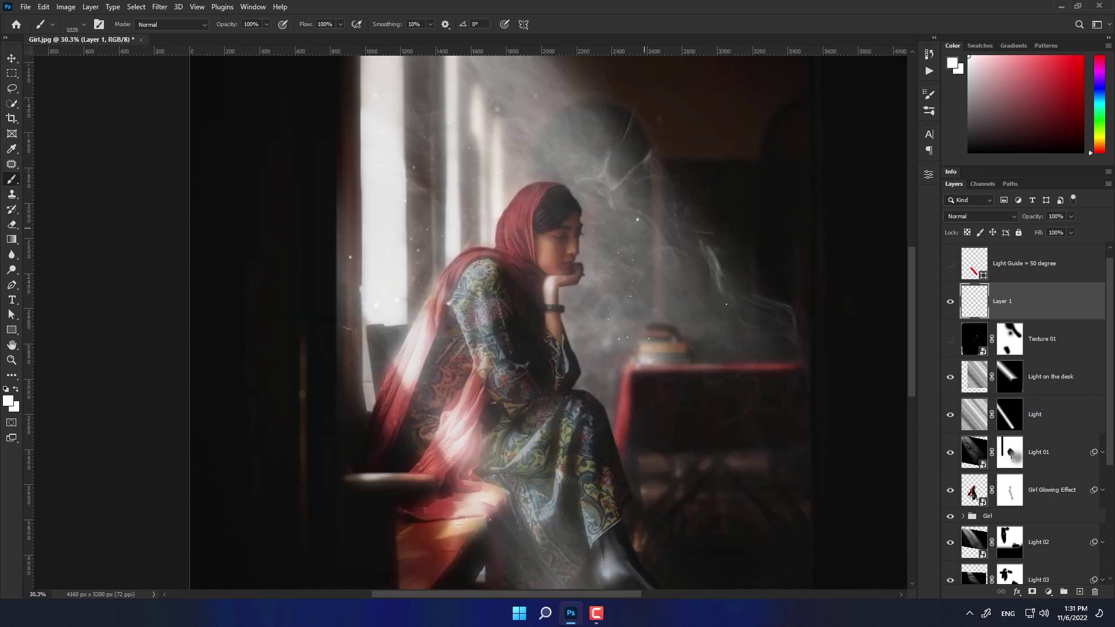
{"action": "scroll", "coordinate": [662, 334], "scroll_direction": "up", "scroll_amount": 2}
{"action": "scroll", "coordinate": [662, 333], "scroll_direction": "up", "scroll_amount": 2}
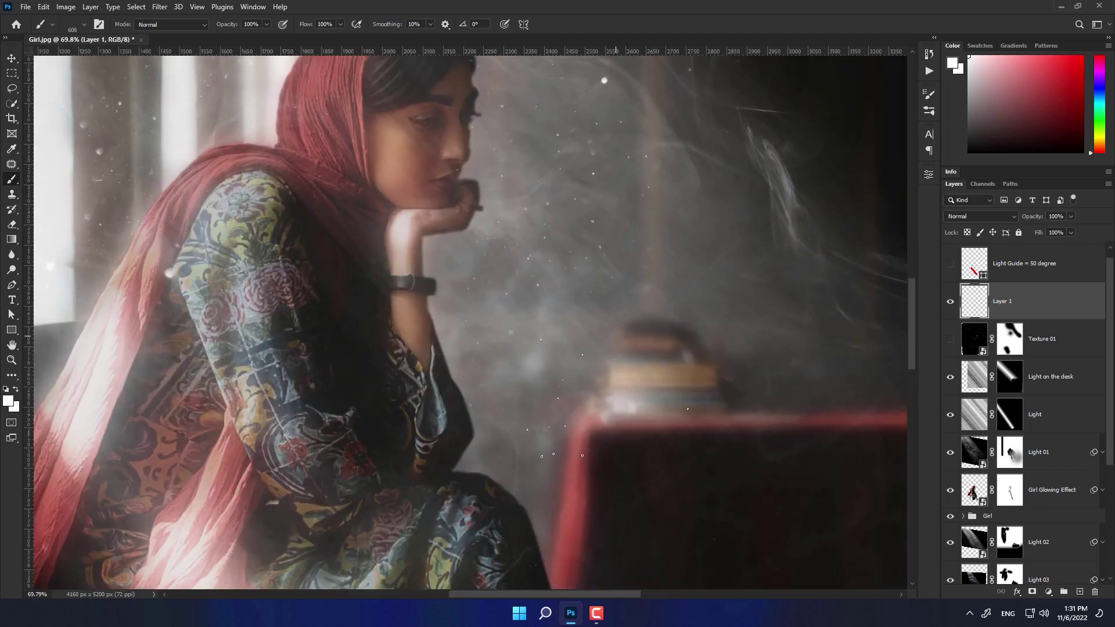
{"action": "left_click", "coordinate": [1079, 591], "text": "ctrl"}
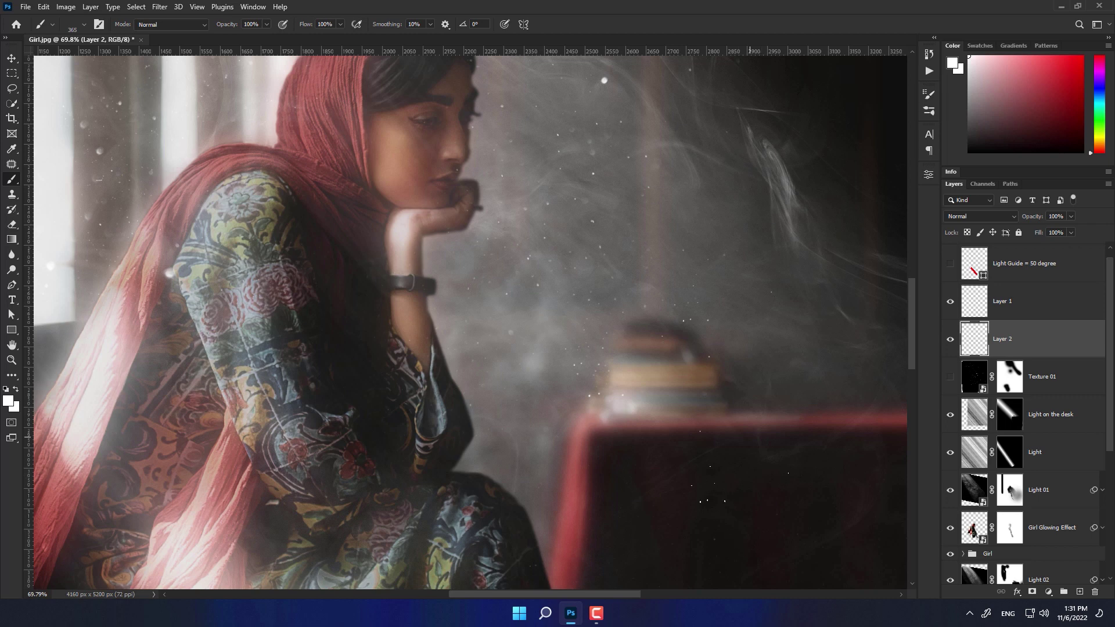
Apply a Gaussian Blur to the empty Layer 2.
{"action": "left_click", "coordinate": [159, 7]}
{"action": "left_click", "coordinate": [331, 187]}
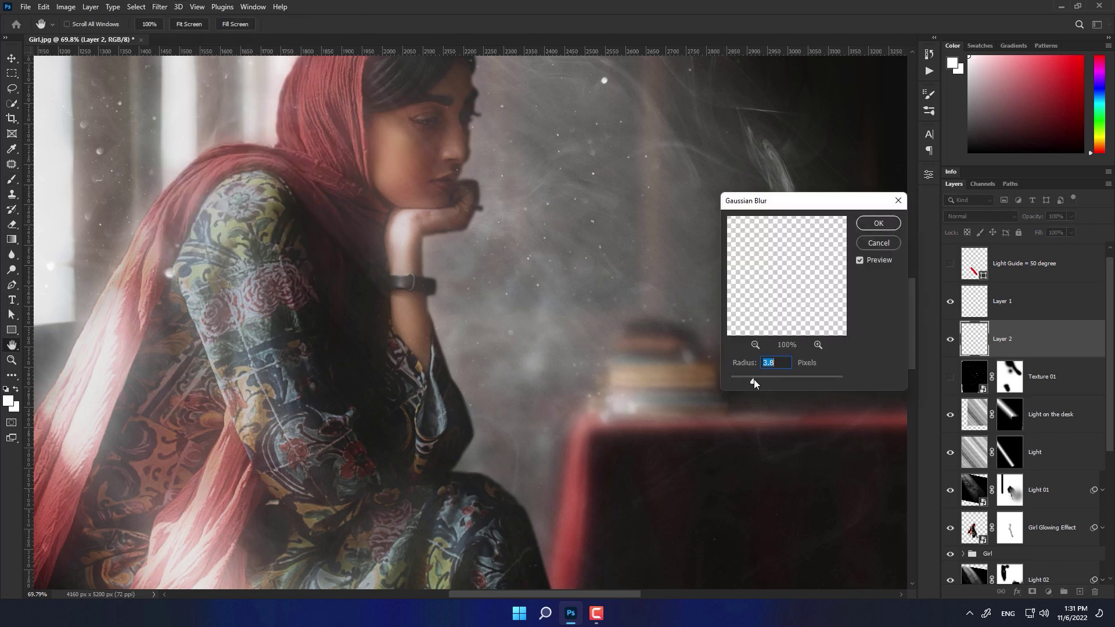
{"action": "left_click", "coordinate": [878, 223]}
{"action": "scroll", "coordinate": [878, 233], "scroll_direction": "down", "scroll_amount": 4}
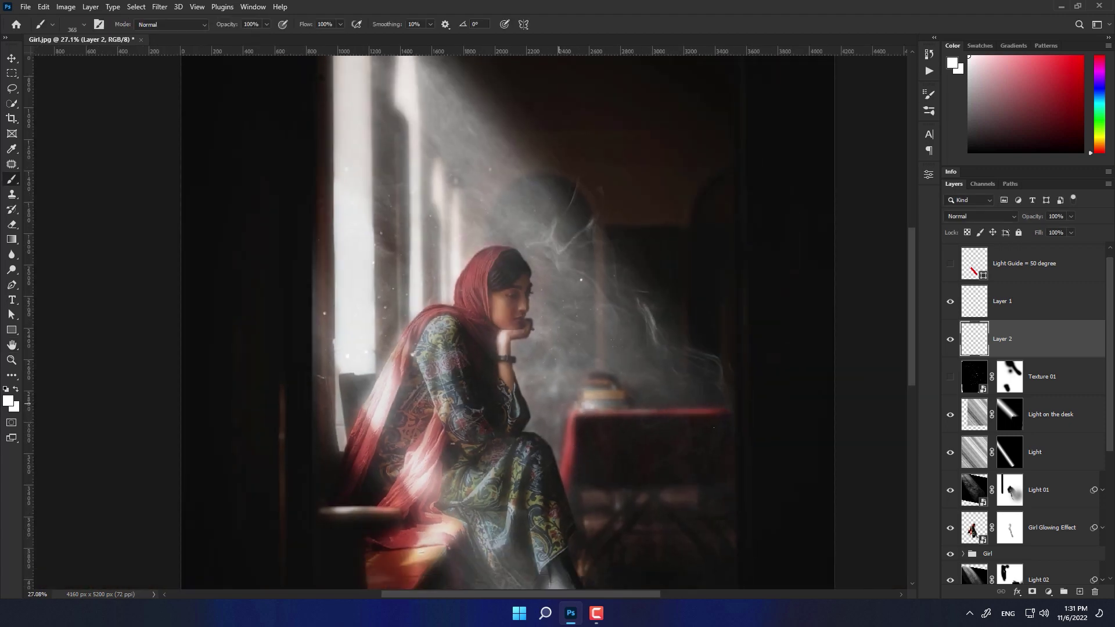
{"action": "scroll", "coordinate": [470, 265], "scroll_direction": "up", "scroll_amount": 1}
Make Layer 1 the working layer again with Alt+].
{"action": "key", "text": "alt+bracketright"}
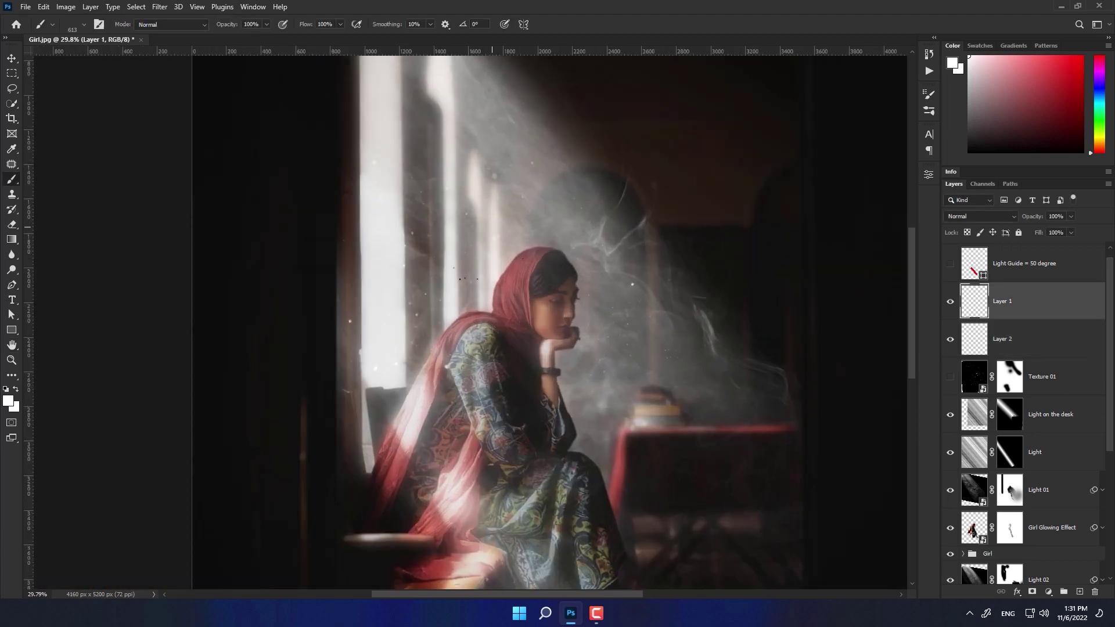
{"action": "scroll", "coordinate": [530, 261], "scroll_direction": "up", "scroll_amount": 4}
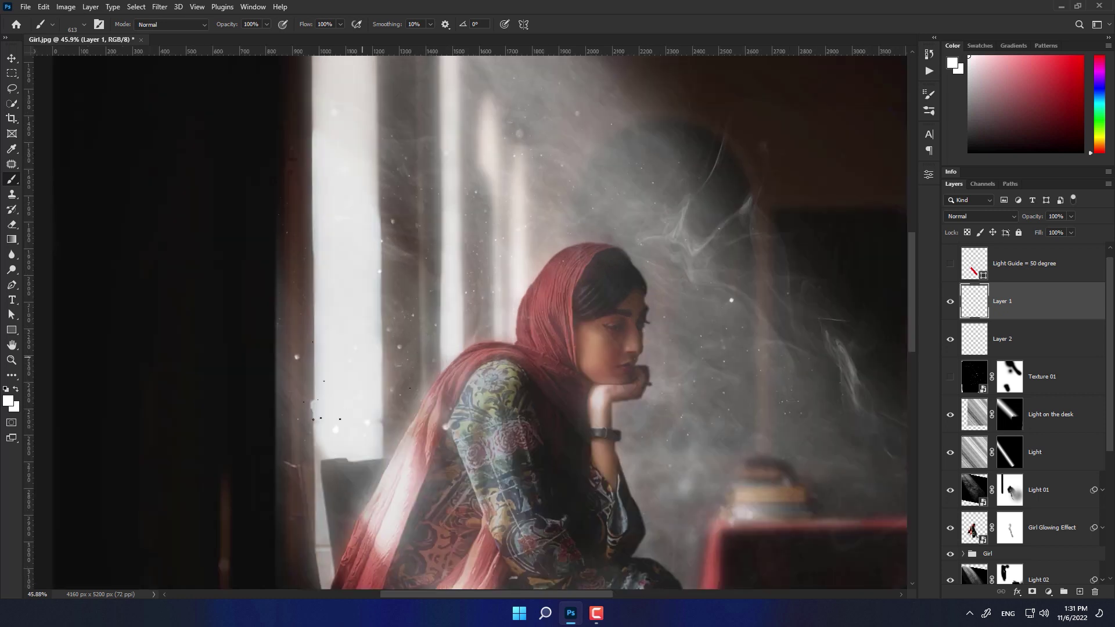
{"action": "scroll", "coordinate": [560, 216], "scroll_direction": "down", "scroll_amount": 3}
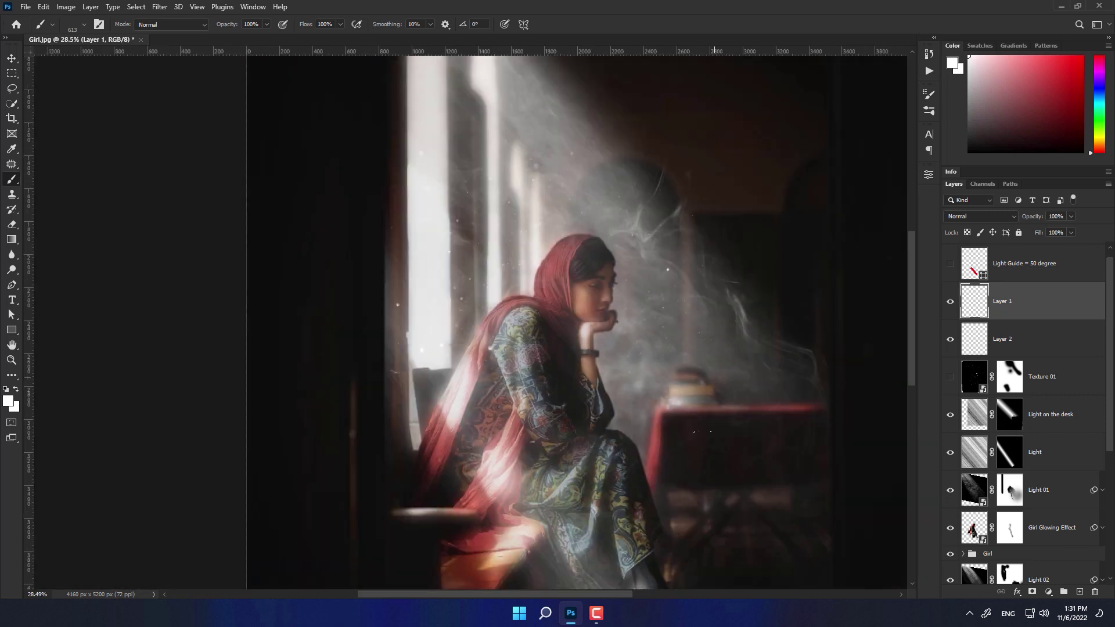
{"action": "scroll", "coordinate": [557, 396], "scroll_direction": "down", "scroll_amount": 1}
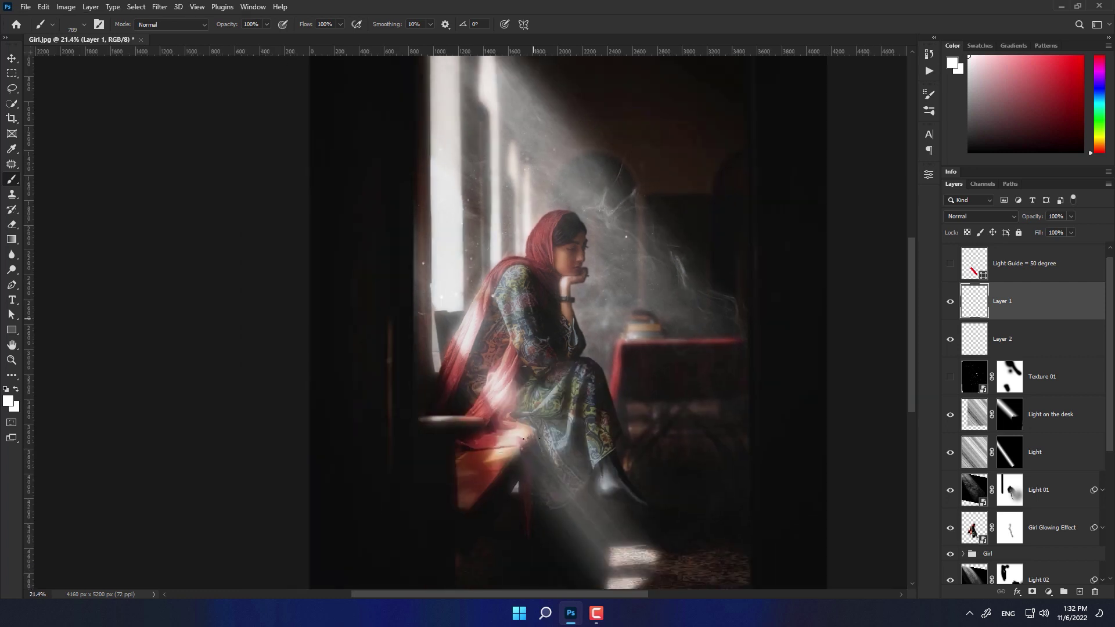
Show the Texture 01 layer and lower its opacity to 30%.
{"action": "left_click", "coordinate": [950, 377]}
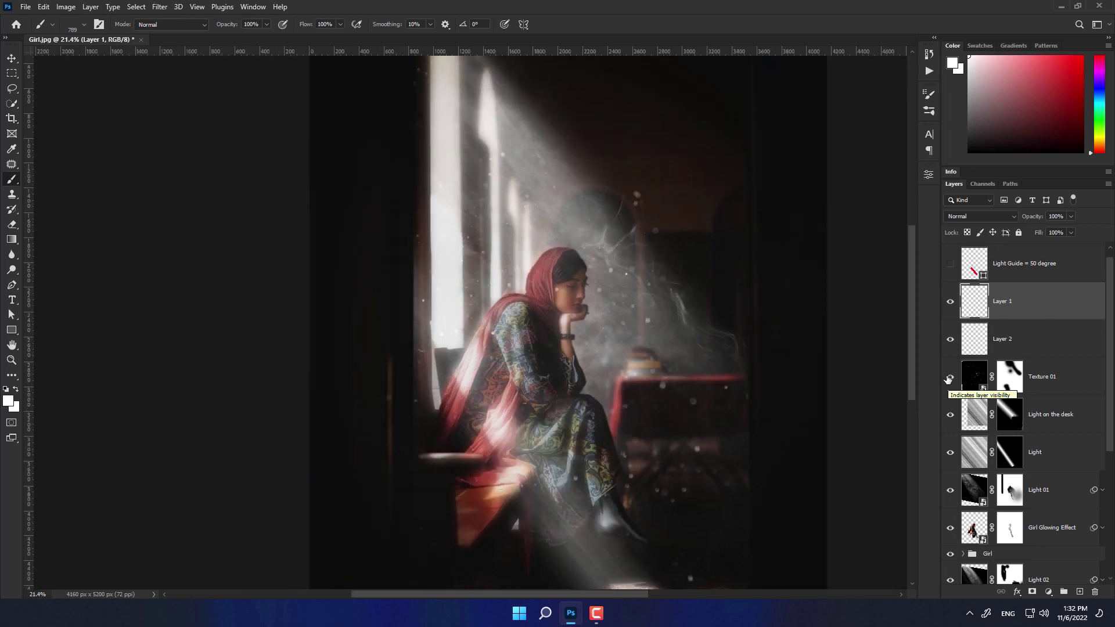
{"action": "scroll", "coordinate": [571, 341], "scroll_direction": "down", "scroll_amount": 1}
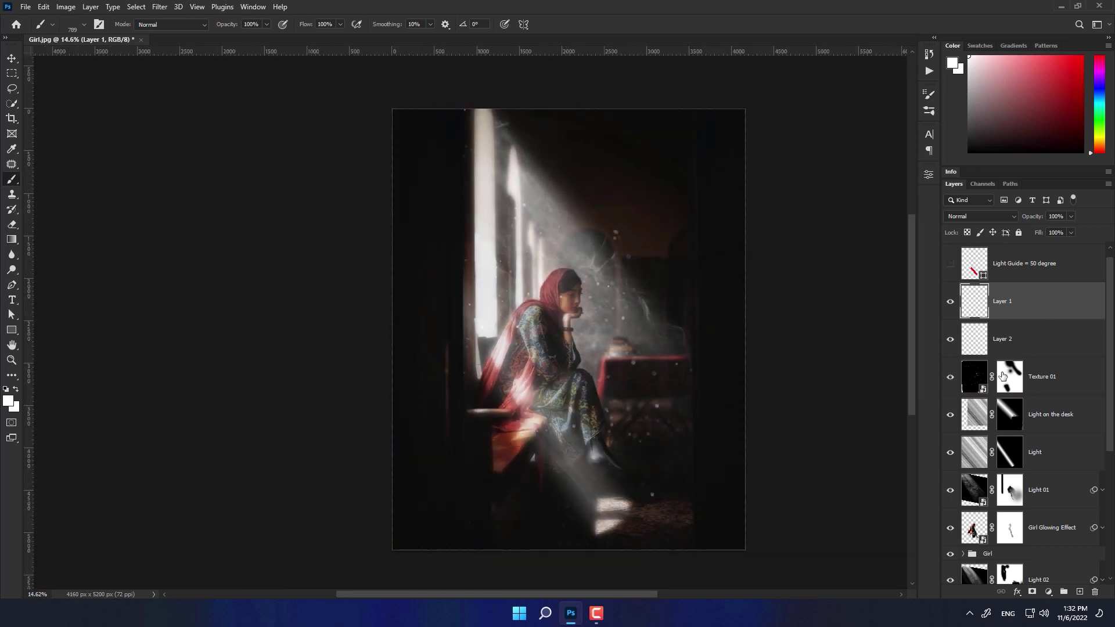
{"action": "left_click", "coordinate": [1002, 376]}
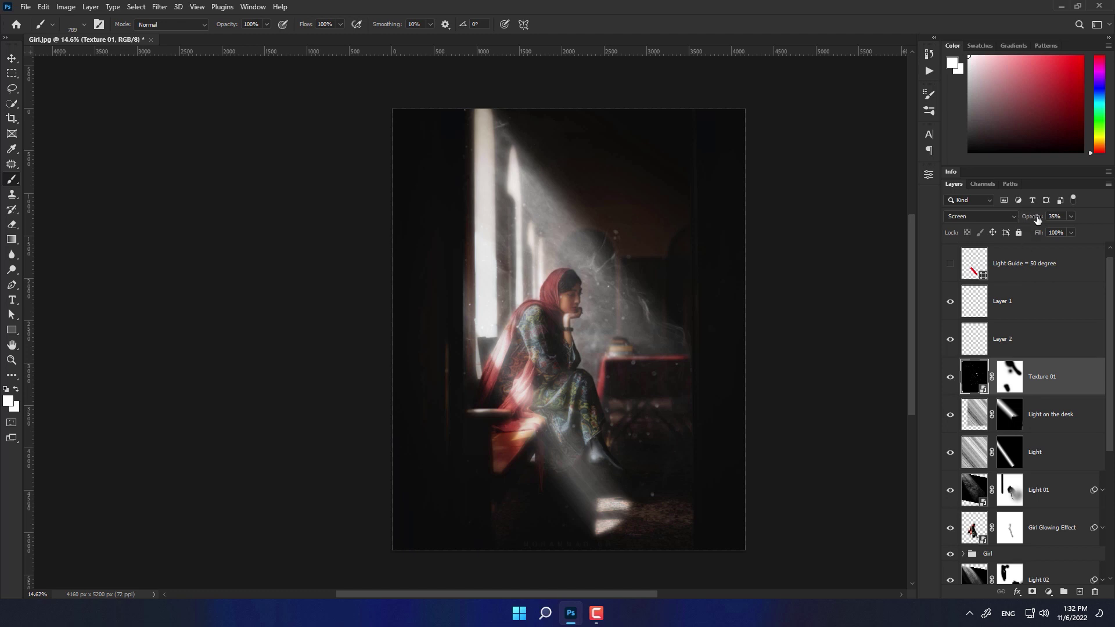
{"action": "left_click_drag", "start_coordinate": [1037, 219], "coordinate": [1034, 225]}
Place Texture 02.jpg as an embedded layer and commit it.
{"action": "left_click", "coordinate": [25, 6]}
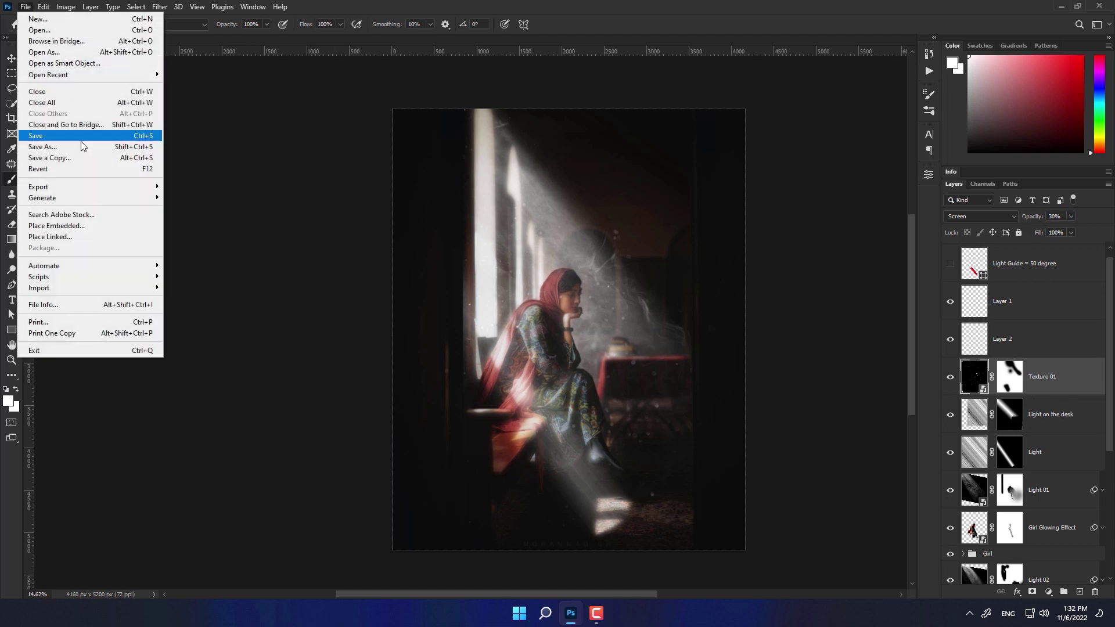
{"action": "left_click", "coordinate": [82, 222]}
{"action": "left_click", "coordinate": [455, 104]}
{"action": "left_click", "coordinate": [457, 295]}
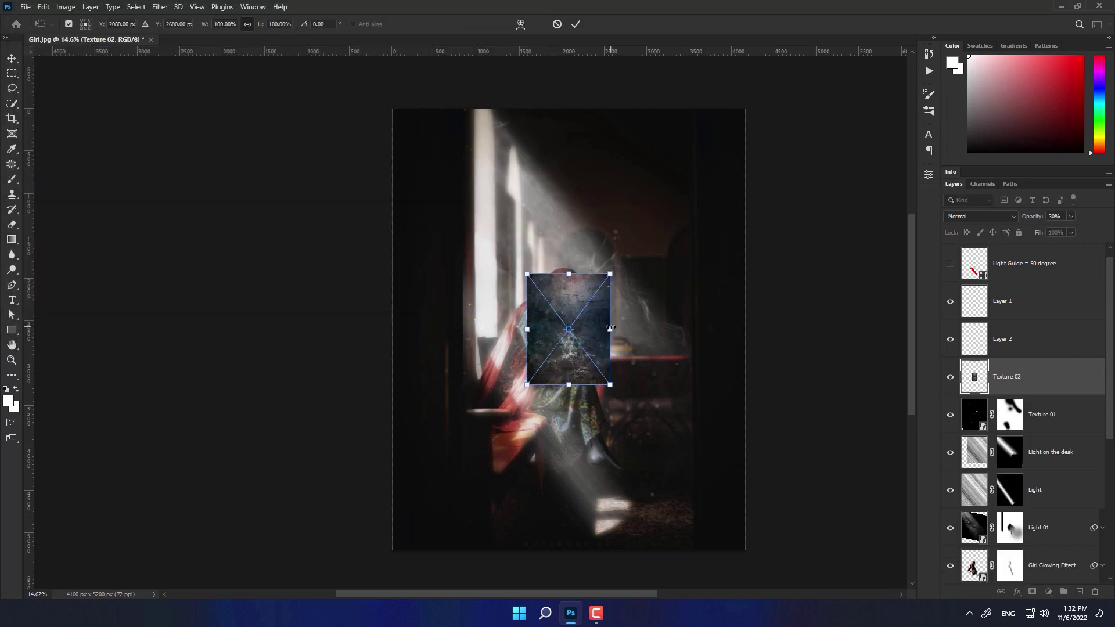
{"action": "left_click", "coordinate": [575, 25]}
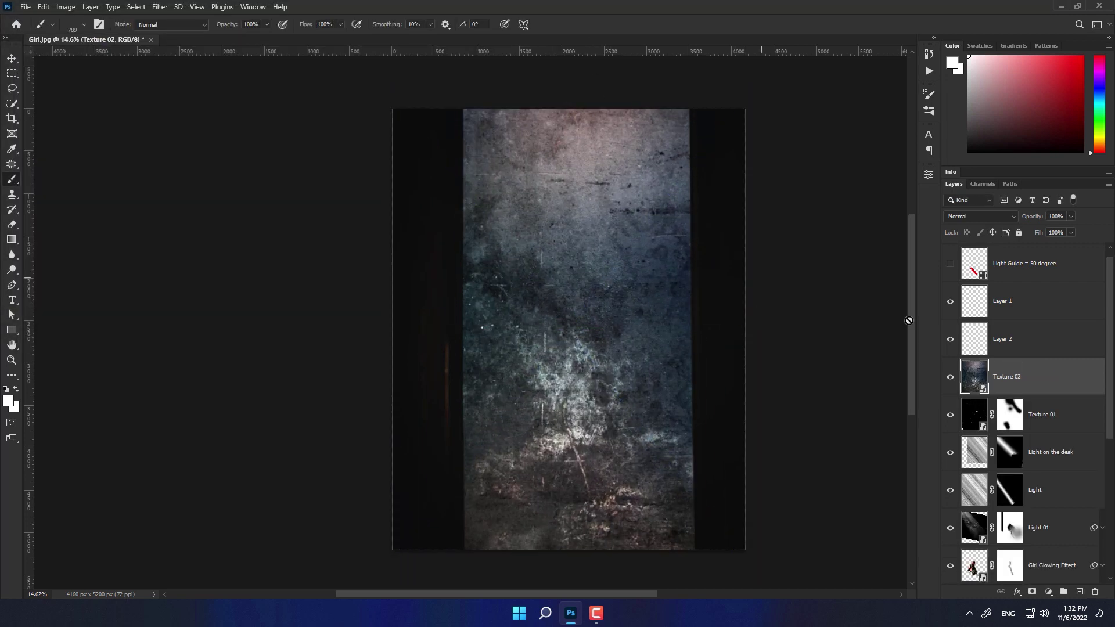
{"action": "scroll", "coordinate": [975, 377], "scroll_direction": "up", "scroll_amount": 1}
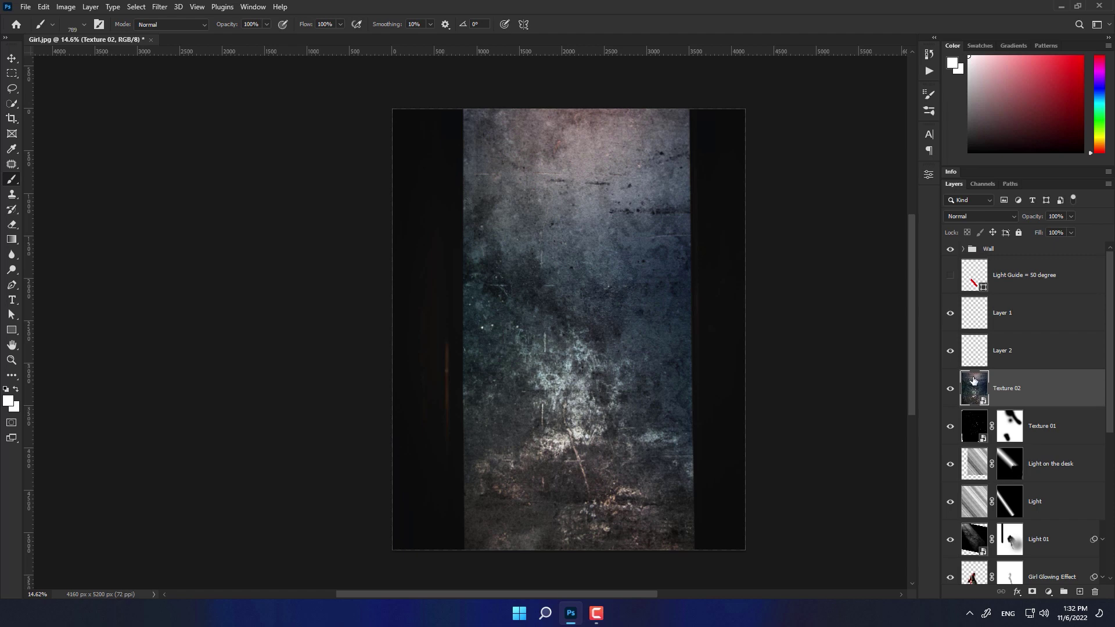
Move Texture 02 to the top of the stack, set to Overlay at 25% opacity.
{"action": "left_click_drag", "start_coordinate": [973, 380], "coordinate": [981, 248]}
{"action": "left_click", "coordinate": [977, 218]}
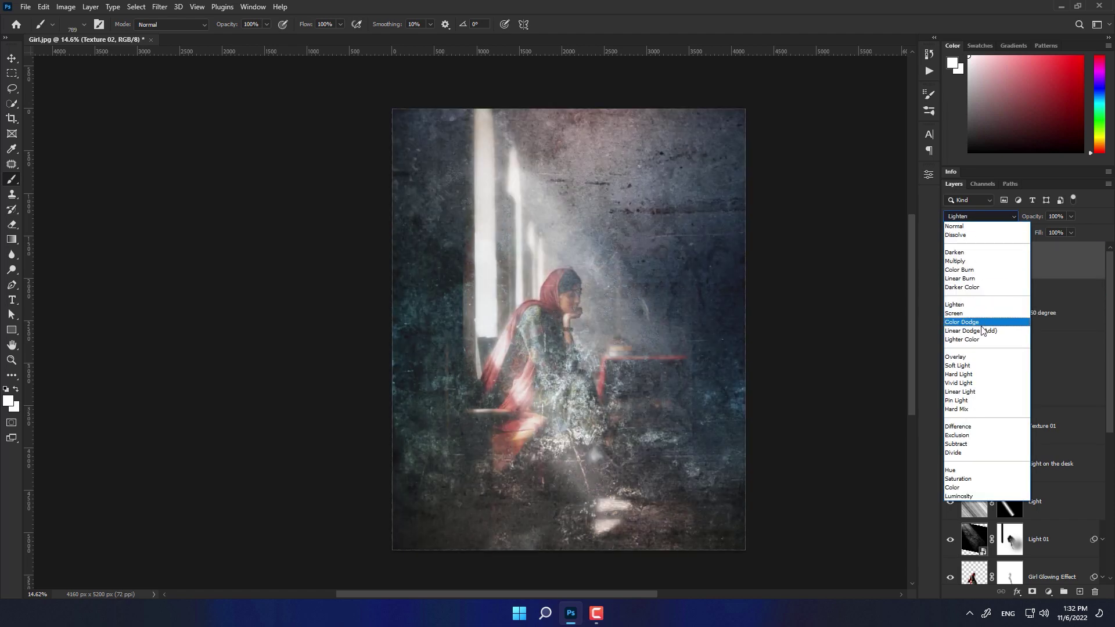
{"action": "left_click", "coordinate": [987, 359]}
{"action": "left_click_drag", "start_coordinate": [1032, 216], "coordinate": [1022, 218]}
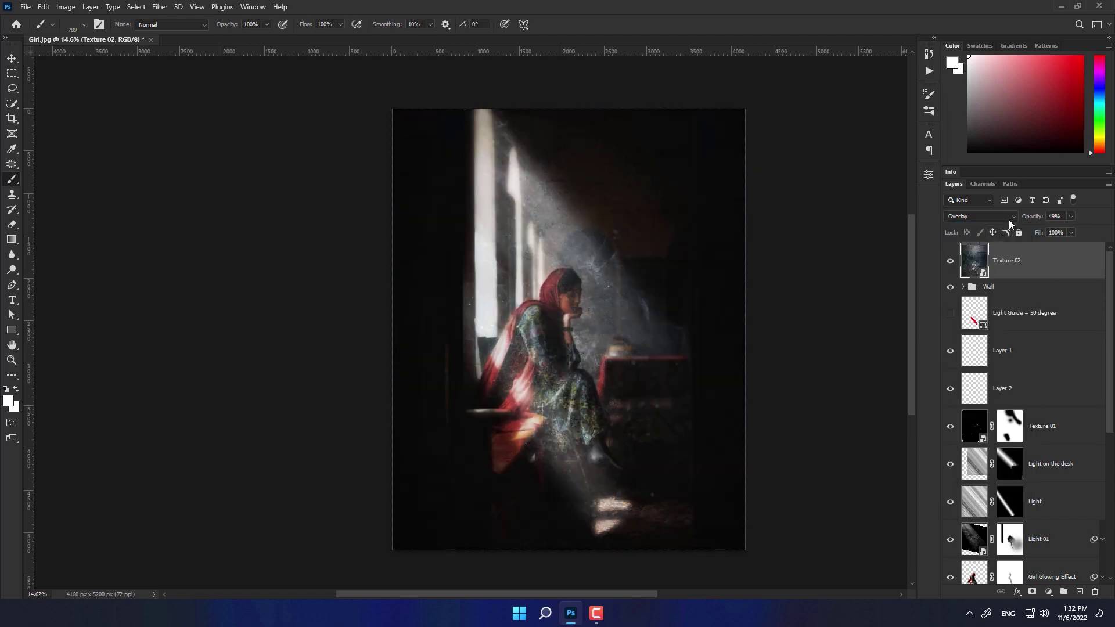
{"action": "key", "text": "ctrl+plus"}
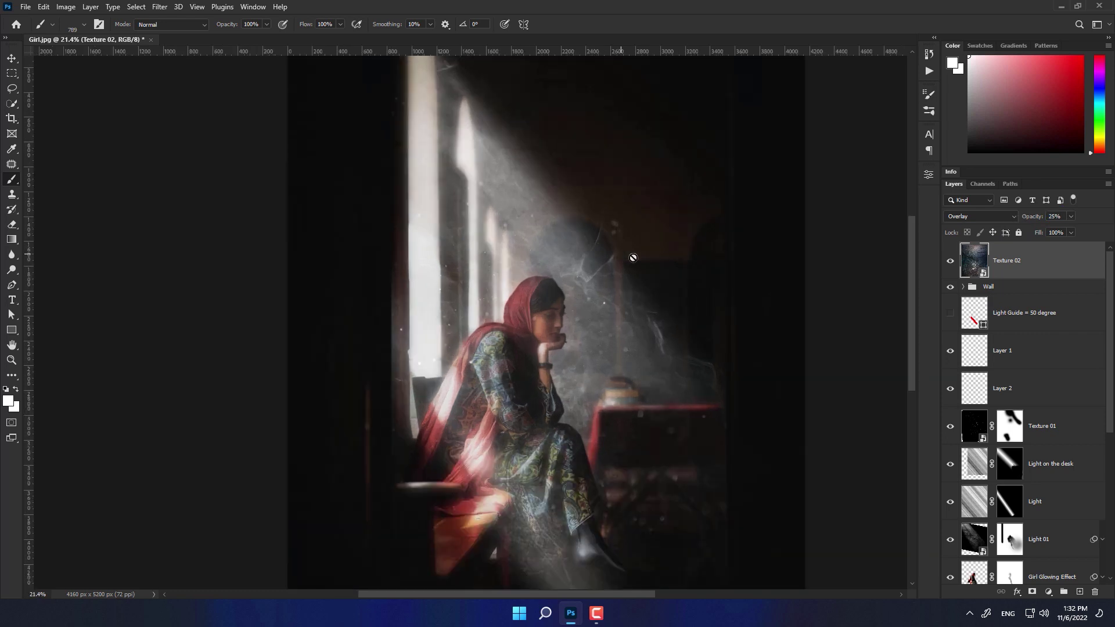
{"action": "scroll", "coordinate": [976, 464], "scroll_direction": "down", "scroll_amount": 3}
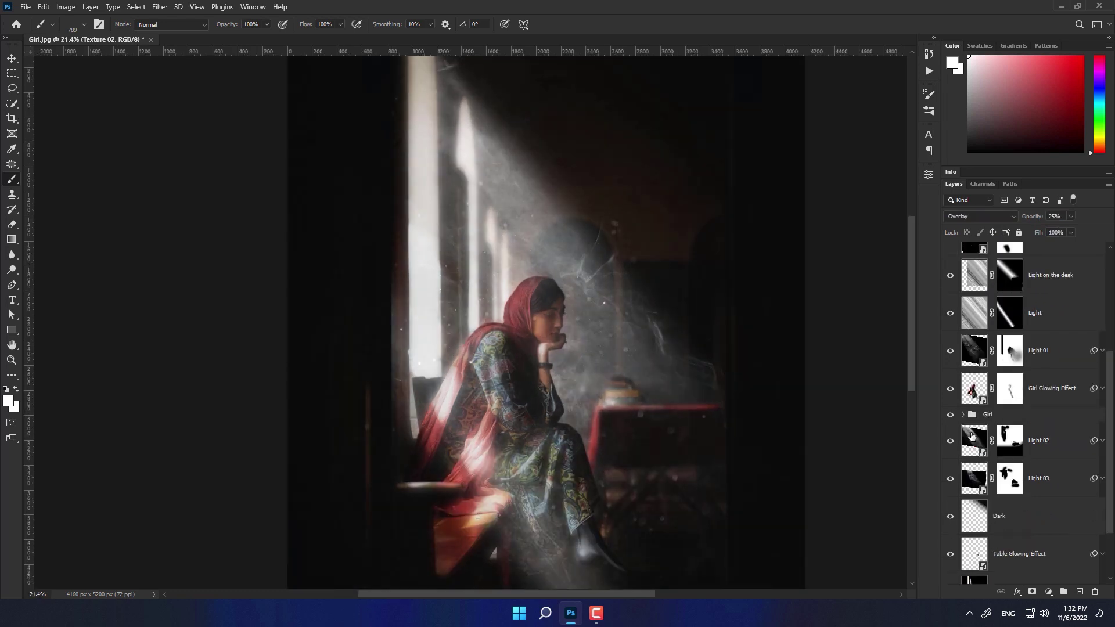
{"action": "left_click", "coordinate": [963, 415]}
Try masking the girl out of Texture 02, then undo and clear the selection.
{"action": "left_click", "coordinate": [1023, 486], "text": "ctrl"}
{"action": "scroll", "coordinate": [1024, 465], "scroll_direction": "up", "scroll_amount": 5}
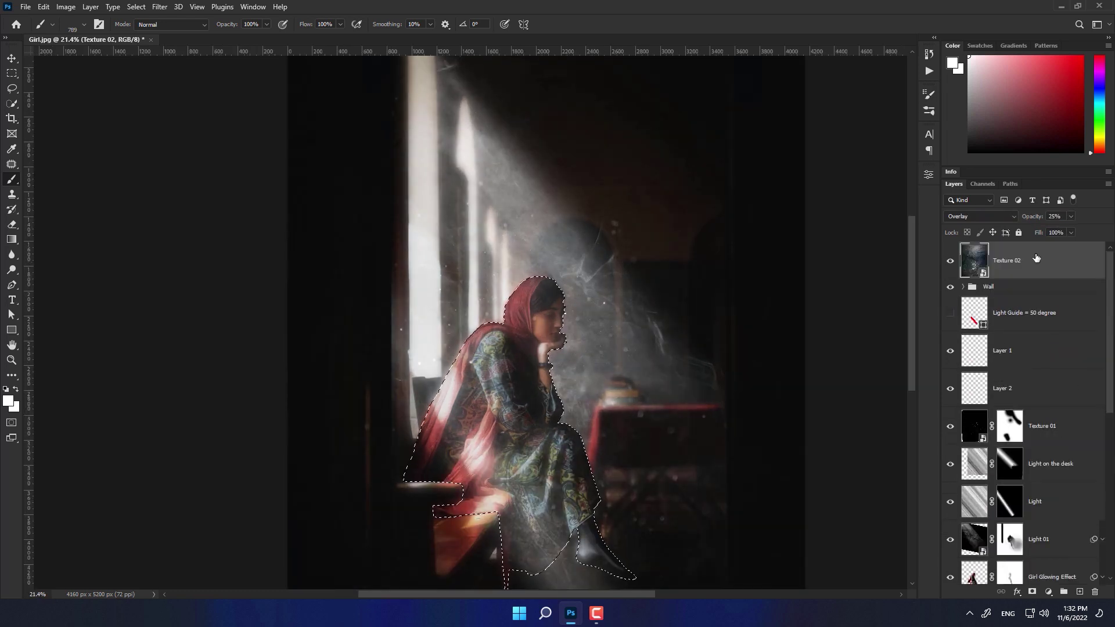
{"action": "left_click", "coordinate": [1034, 593], "text": "alt"}
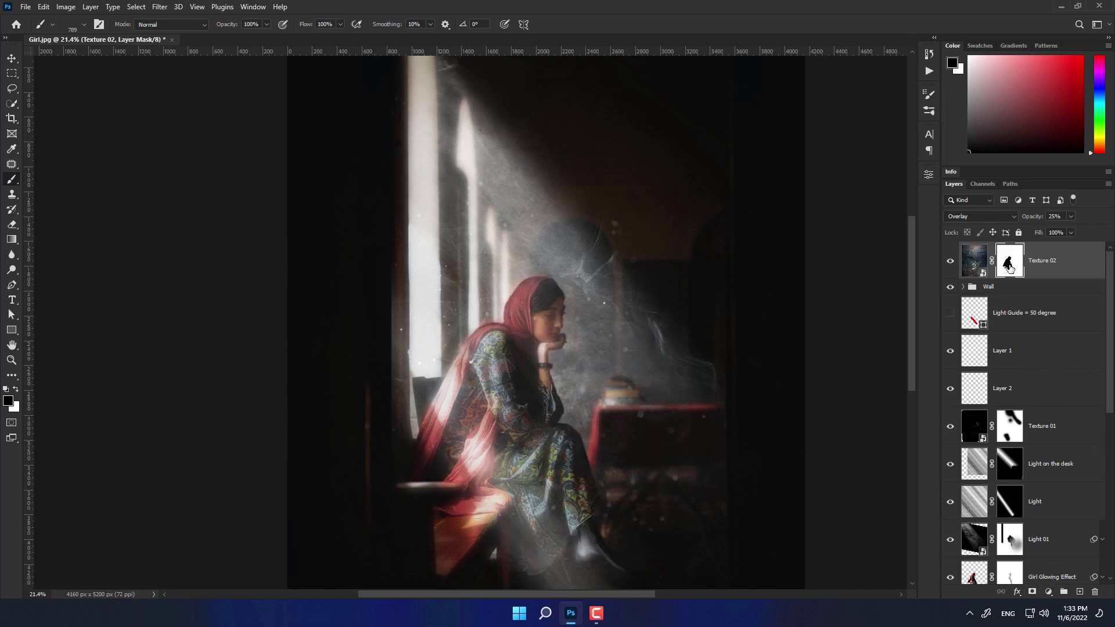
{"action": "key", "text": "ctrl+plus"}
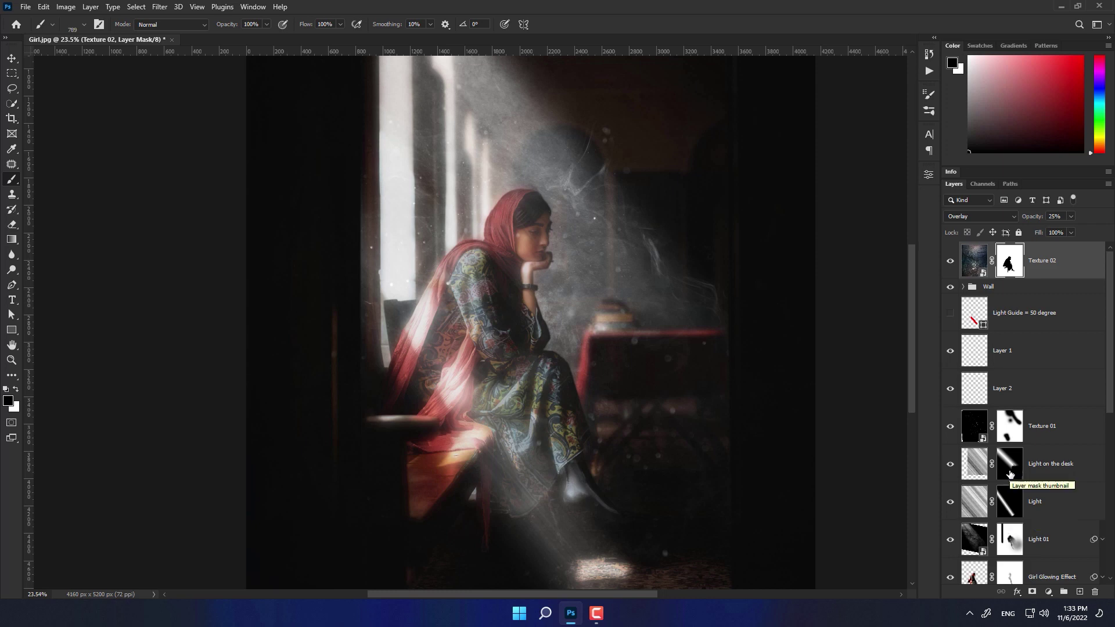
{"action": "scroll", "coordinate": [611, 301], "scroll_direction": "down", "scroll_amount": 2}
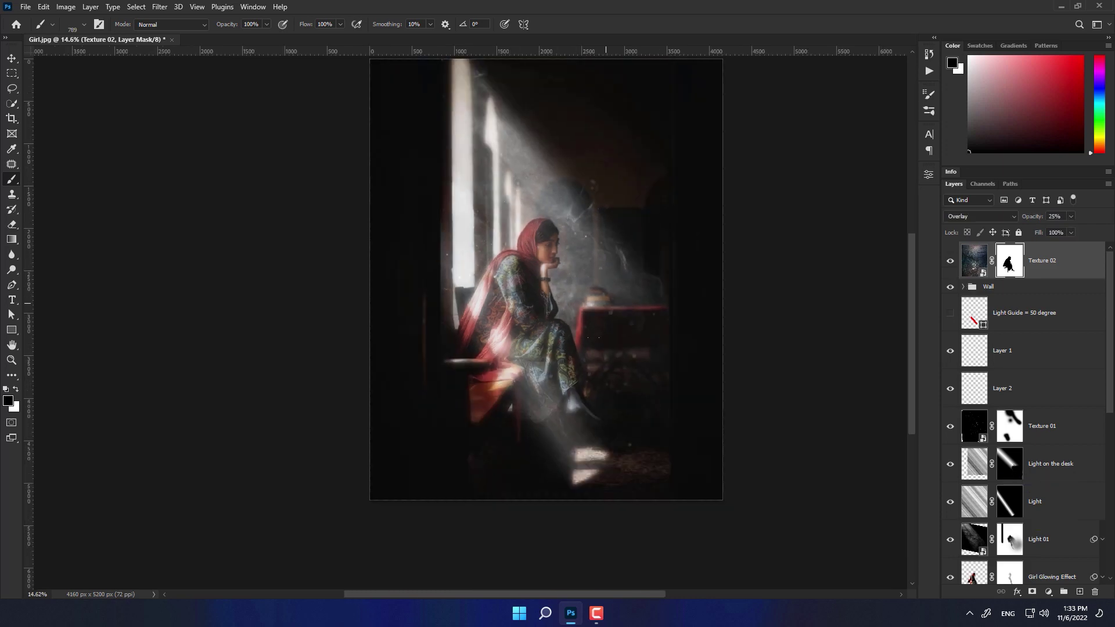
{"action": "scroll", "coordinate": [612, 301], "scroll_direction": "up", "scroll_amount": 5}
{"action": "key", "text": "ctrl+z"}
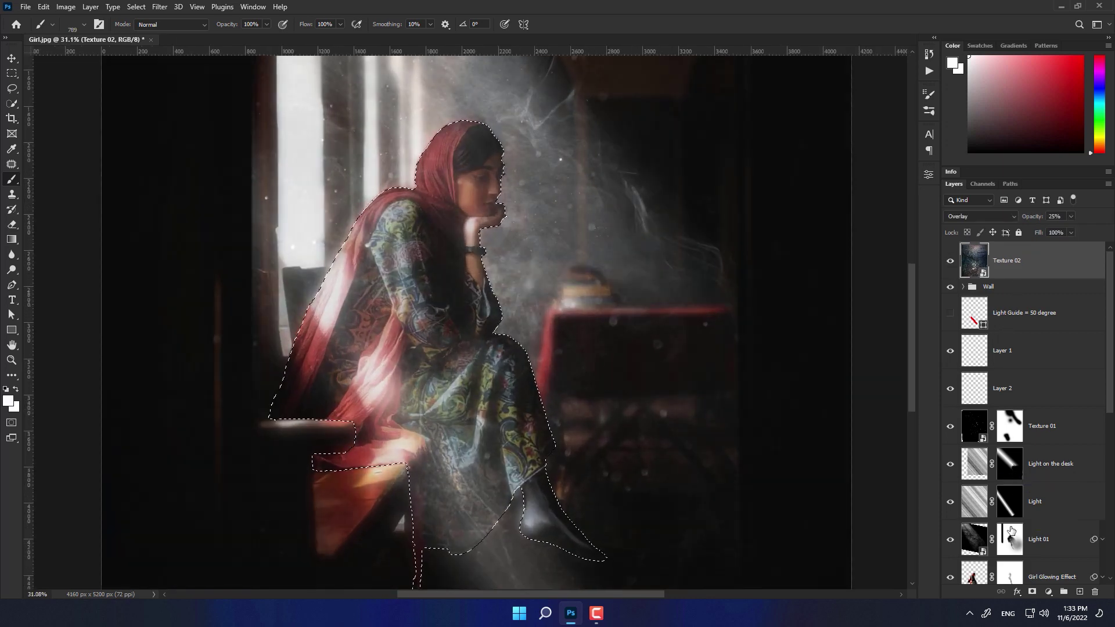
{"action": "key", "text": "ctrl+d"}
Sample a grey painting colour, then reset colours to default black and white.
{"action": "left_click", "coordinate": [9, 401]}
{"action": "mouse_move", "coordinate": [575, 304]}
{"action": "left_mouse_down"}
{"action": "mouse_move", "coordinate": [691, 308]}
{"action": "mouse_move", "coordinate": [684, 316]}
{"action": "left_mouse_up"}
{"action": "left_click", "coordinate": [983, 207]}
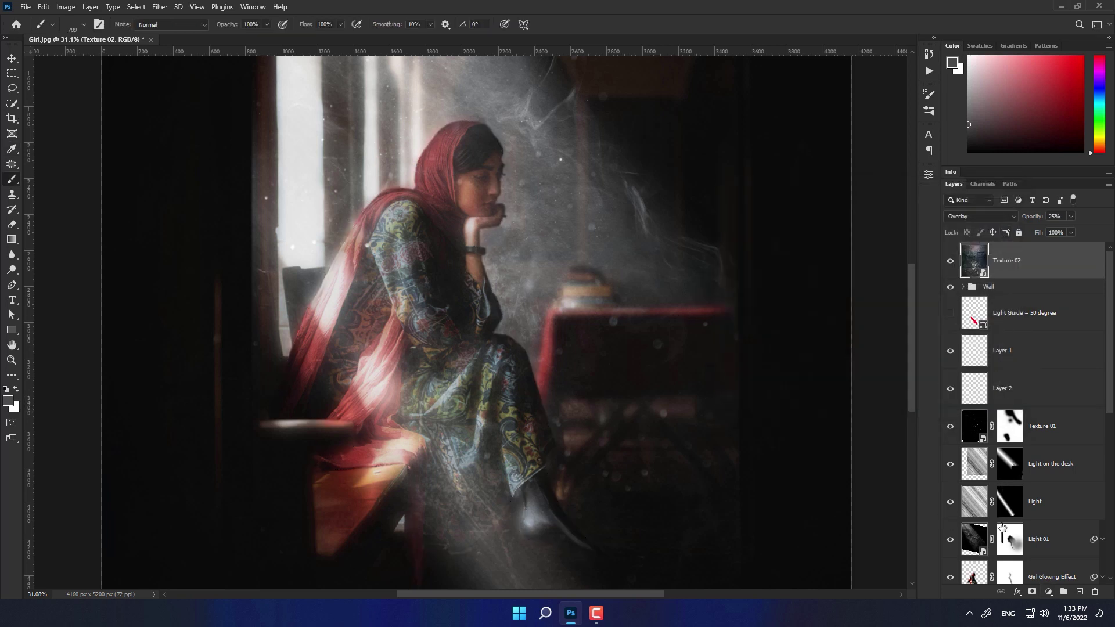
{"action": "key", "text": "b"}
{"action": "scroll", "coordinate": [1016, 330], "scroll_direction": "down", "scroll_amount": 3}
{"action": "key", "text": "ctrl+shift+d"}
{"action": "scroll", "coordinate": [1016, 329], "scroll_direction": "up", "scroll_amount": 3}
{"action": "key", "text": "ctrl+d"}
{"action": "key", "text": "d"}
Add a blank mask to Texture 02, load the woman's outline, and pick a soft round brush.
{"action": "left_click", "coordinate": [1031, 591]}
{"action": "scroll", "coordinate": [989, 494], "scroll_direction": "down", "scroll_amount": 3}
{"action": "left_click", "coordinate": [1024, 557], "text": "ctrl"}
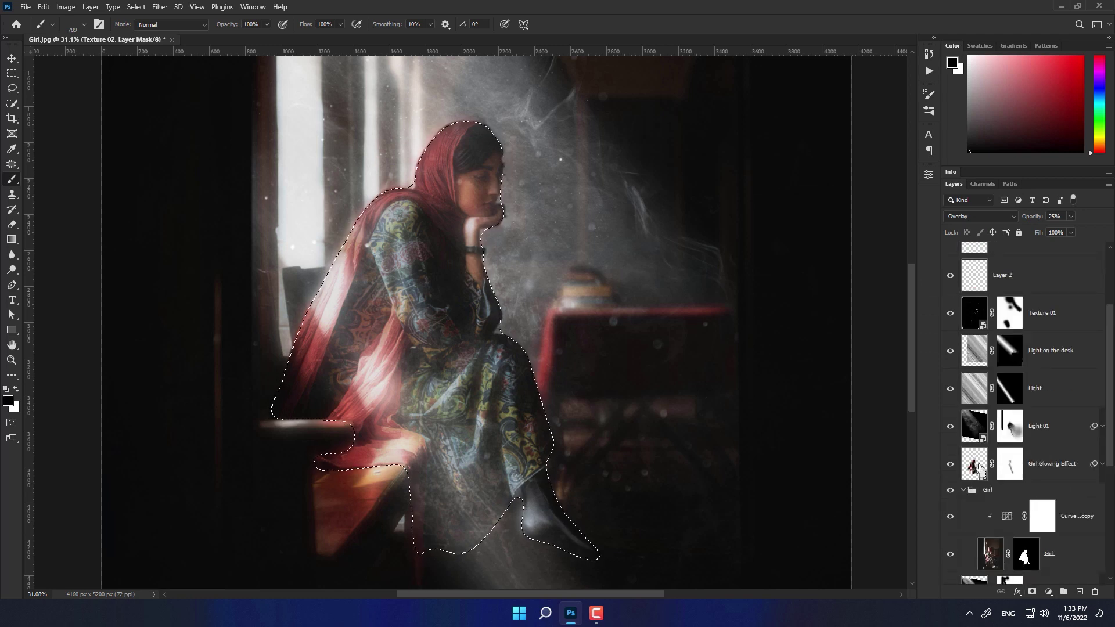
{"action": "scroll", "coordinate": [1024, 407], "scroll_direction": "up", "scroll_amount": 5}
{"action": "scroll", "coordinate": [538, 290], "scroll_direction": "down", "scroll_amount": 4}
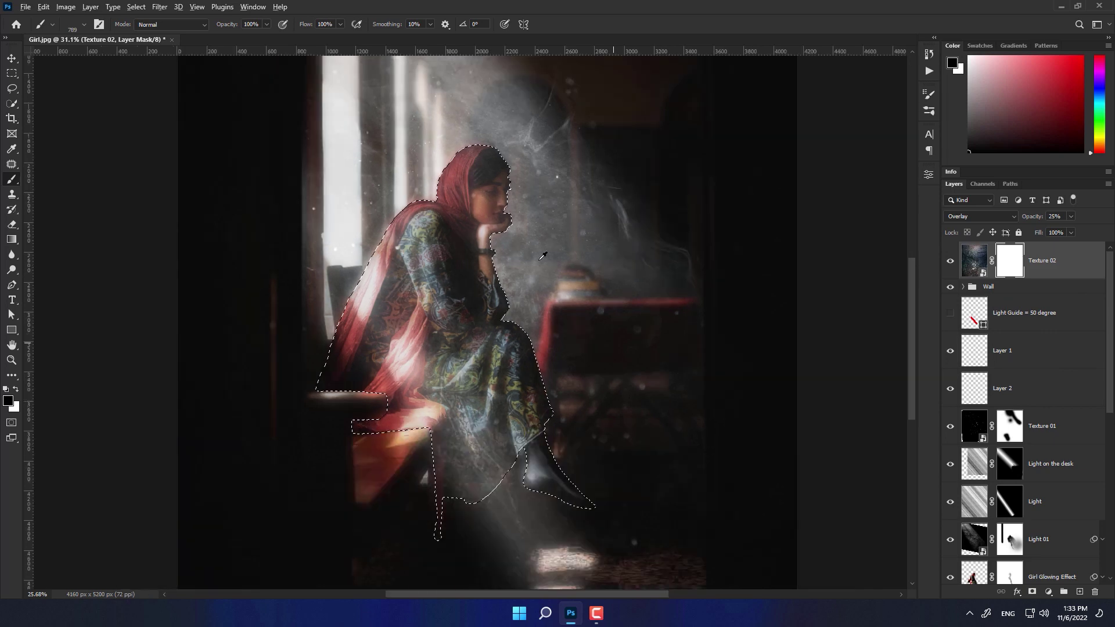
{"action": "right_click", "coordinate": [498, 218]}
{"action": "left_click", "coordinate": [601, 335]}
{"action": "left_click", "coordinate": [627, 155]}
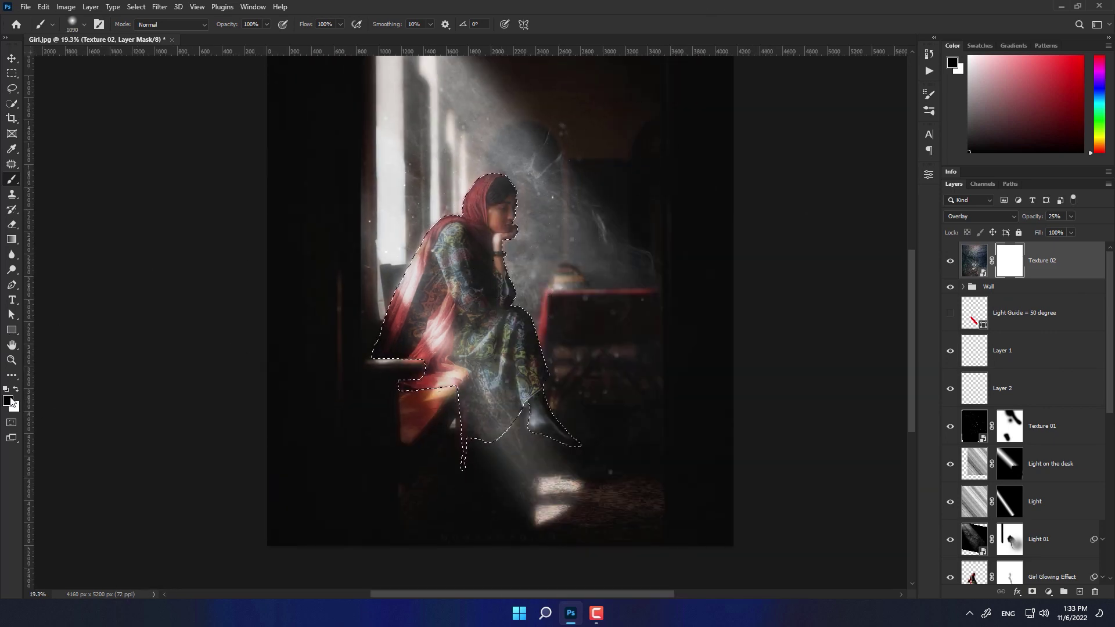
Paint the mask in white (ffffff) to keep the texture off the woman.
{"action": "left_click", "coordinate": [8, 401]}
{"action": "type", "text": "ffffff"}
{"action": "key", "text": "Return"}
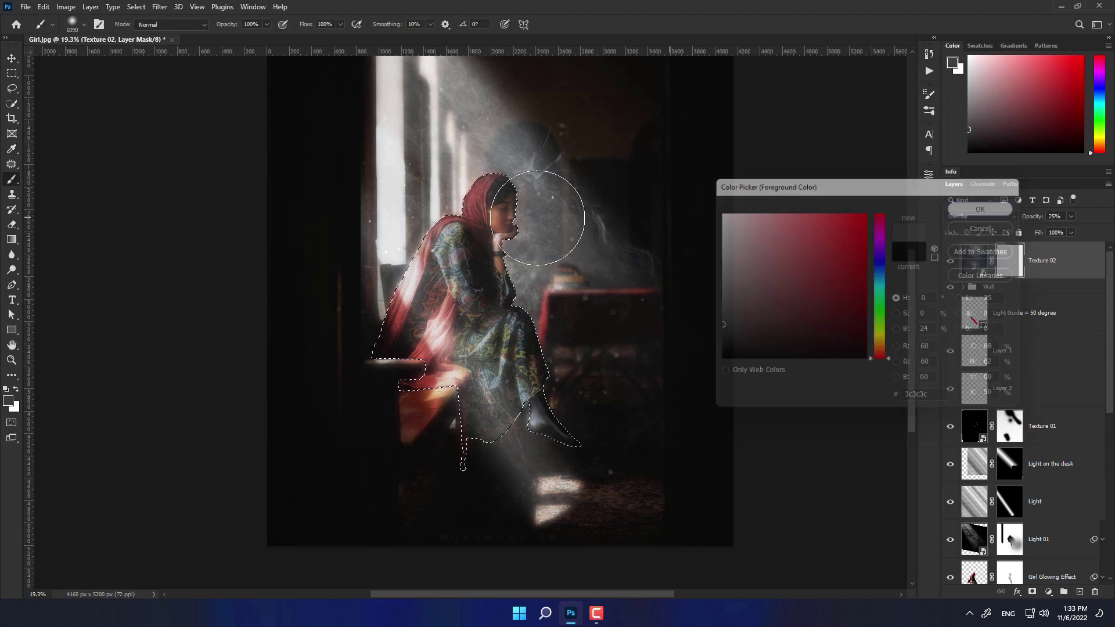
{"action": "left_click_drag", "start_coordinate": [547, 365], "coordinate": [510, 273]}
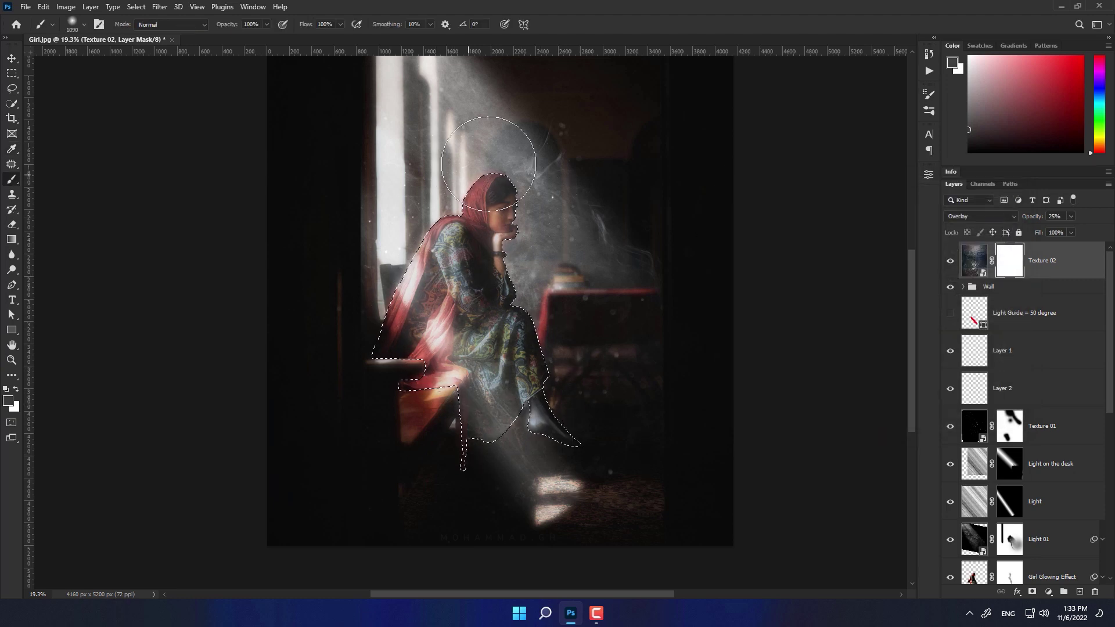
Inspect the Texture 02 mask, compare with and without it, and lower opacity to 20%.
{"action": "left_click", "coordinate": [1008, 262], "text": "alt"}
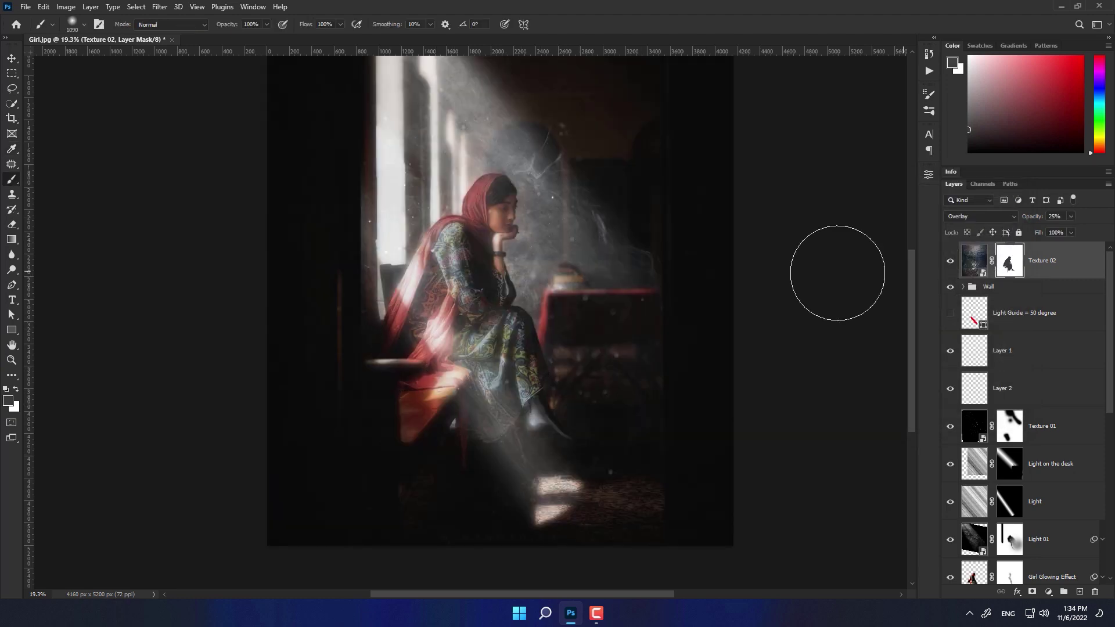
{"action": "scroll", "coordinate": [836, 274], "scroll_direction": "up", "scroll_amount": 2, "text": "alt"}
{"action": "left_click", "coordinate": [950, 261]}
{"action": "scroll", "coordinate": [598, 313], "scroll_direction": "down", "scroll_amount": 2, "text": "alt"}
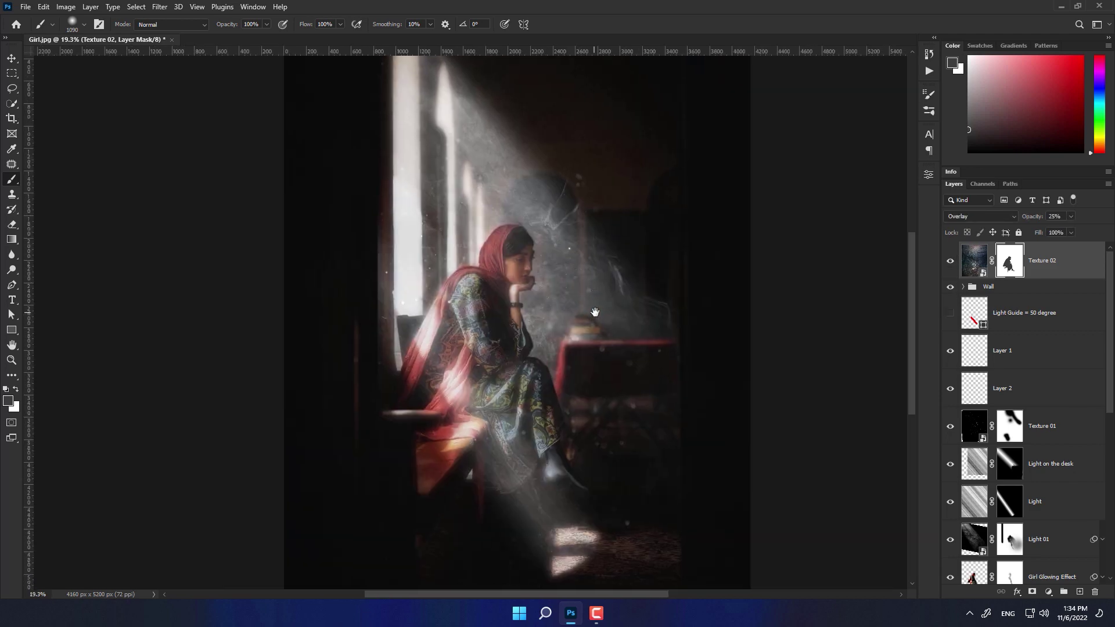
{"action": "scroll", "coordinate": [590, 304], "scroll_direction": "down", "scroll_amount": 2, "text": "alt"}
{"action": "scroll", "coordinate": [630, 307], "scroll_direction": "up", "scroll_amount": 1, "text": "alt"}
{"action": "scroll", "coordinate": [630, 307], "scroll_direction": "up", "scroll_amount": 1, "text": "alt"}
{"action": "scroll", "coordinate": [597, 299], "scroll_direction": "up", "scroll_amount": 1, "text": "alt"}
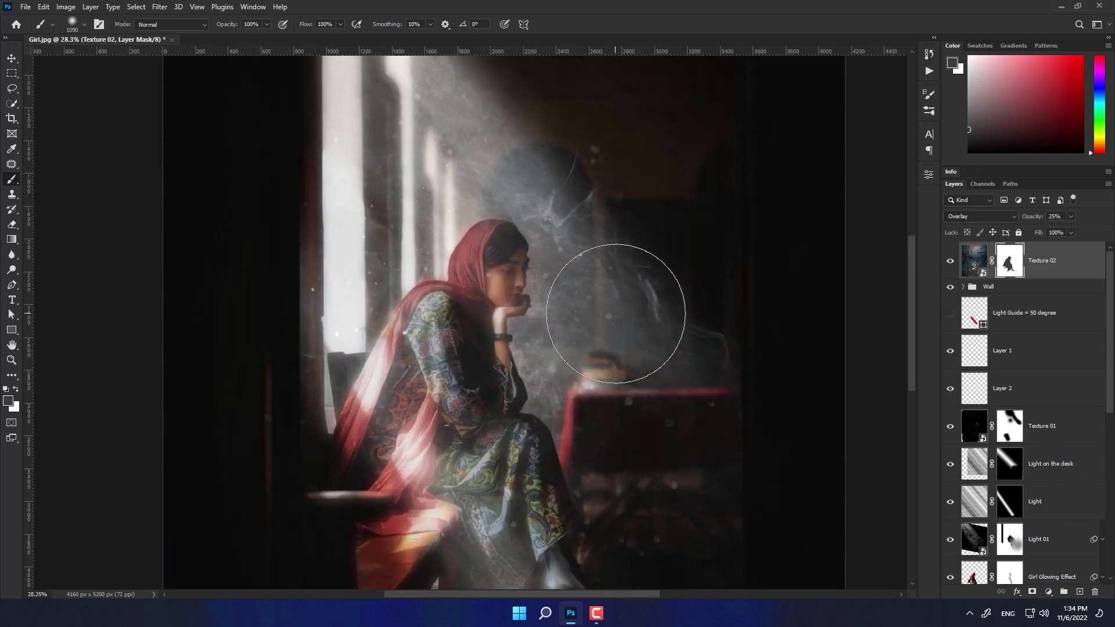
{"action": "scroll", "coordinate": [598, 298], "scroll_direction": "up", "scroll_amount": 3, "text": "alt"}
{"action": "left_click", "coordinate": [950, 261]}
{"action": "left_click", "coordinate": [950, 260]}
{"action": "scroll", "coordinate": [617, 336], "scroll_direction": "down", "scroll_amount": 3, "text": "alt"}
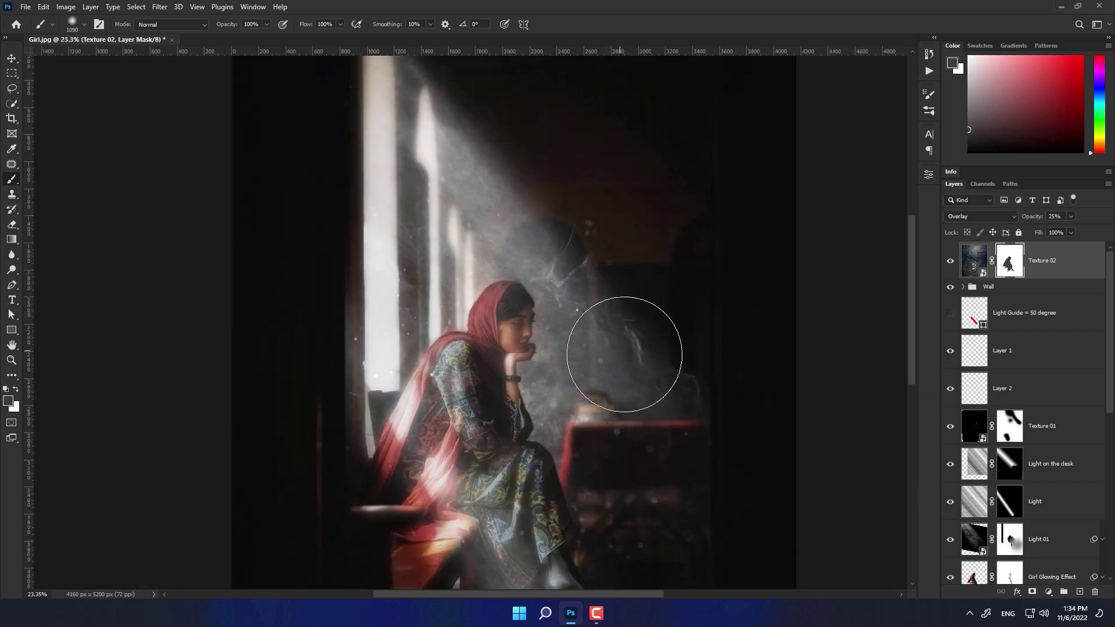
{"action": "scroll", "coordinate": [617, 336], "scroll_direction": "down", "scroll_amount": 2, "text": "alt"}
{"action": "left_click_drag", "start_coordinate": [1028, 217], "coordinate": [1025, 220]}
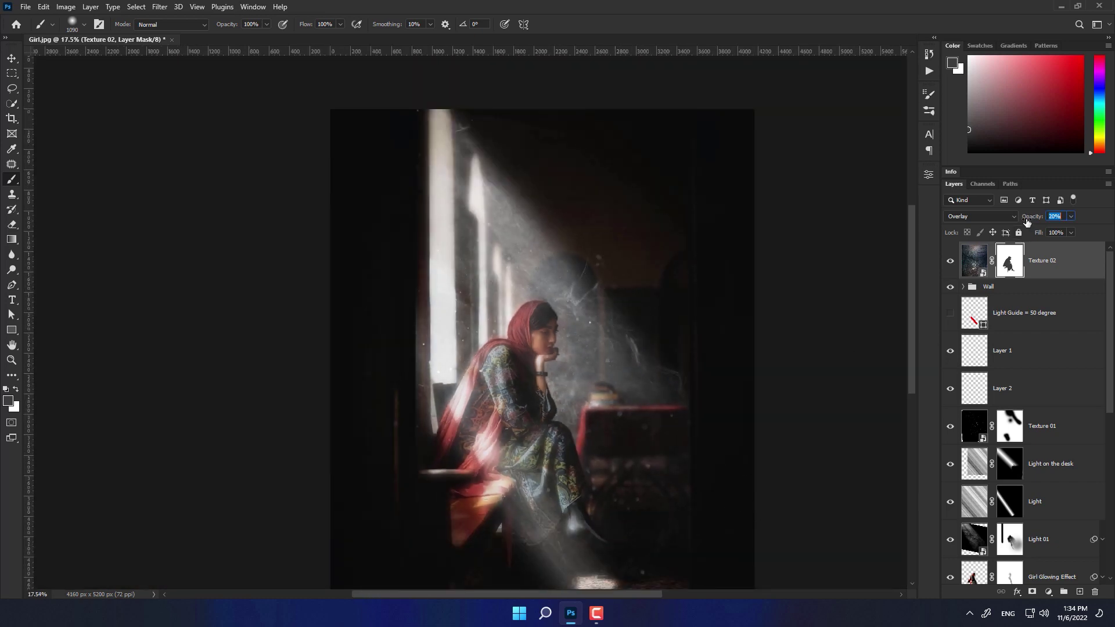
Add a Gradient Map adjustment layer with a dark navy #060712 shadow stop.
{"action": "left_click", "coordinate": [1048, 592]}
{"action": "left_click", "coordinate": [1041, 571]}
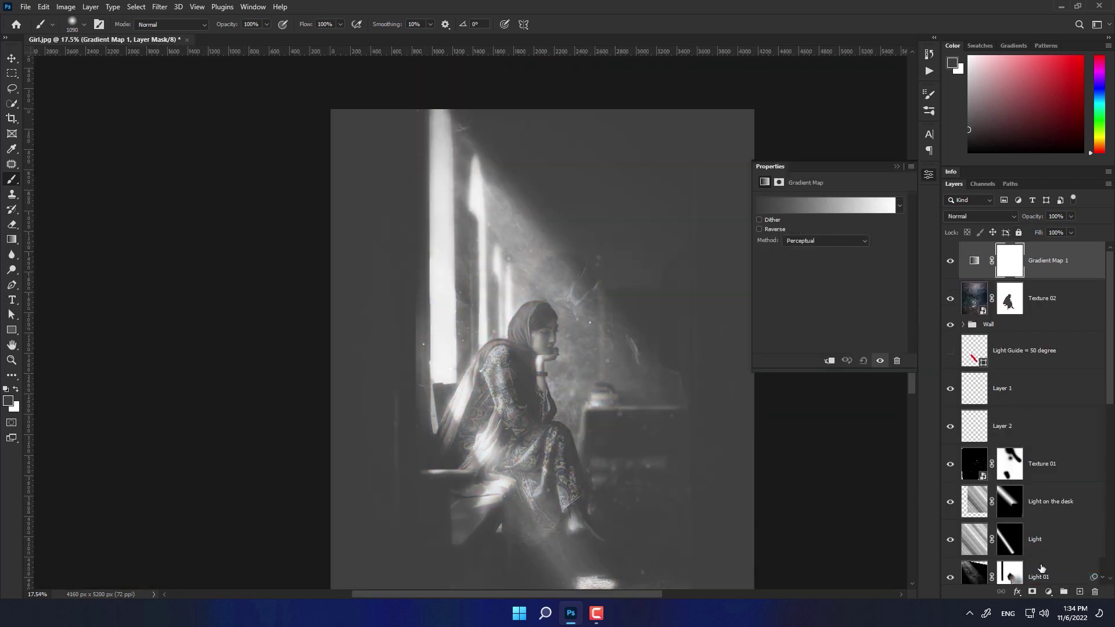
{"action": "left_click", "coordinate": [801, 206]}
{"action": "left_click", "coordinate": [720, 371]}
{"action": "left_click", "coordinate": [776, 415]}
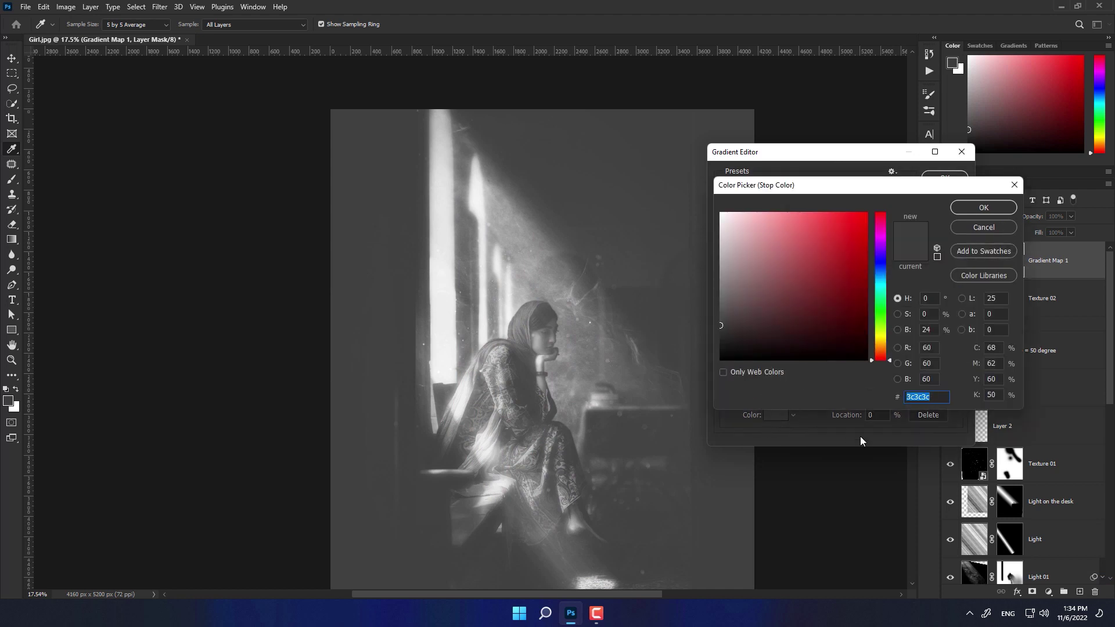
{"action": "type", "text": "06071"}
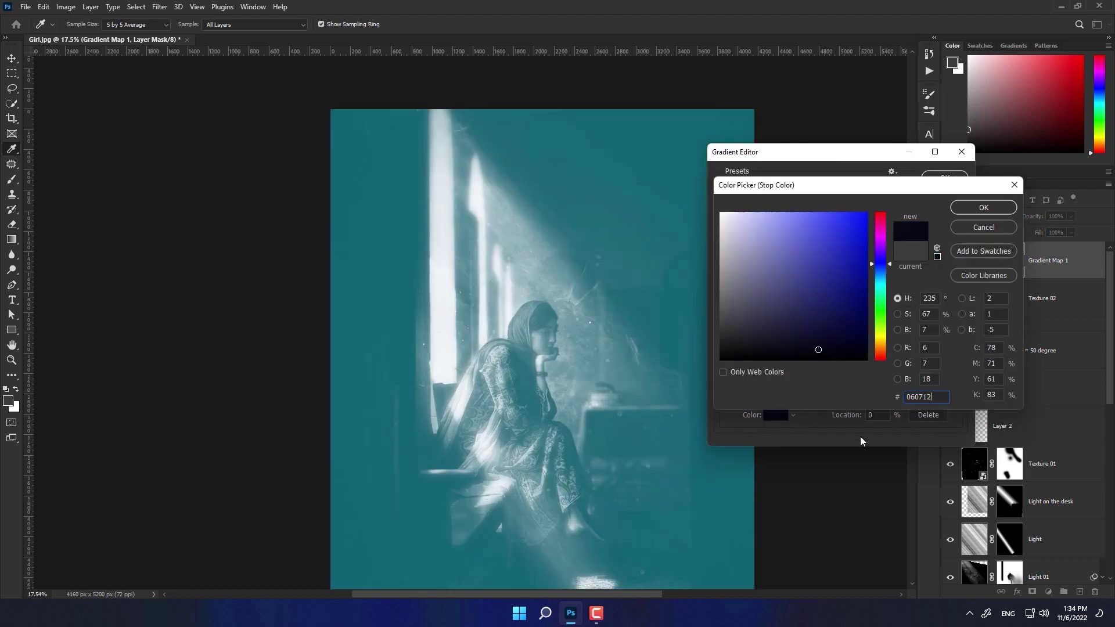
{"action": "type", "text": "2"}
{"action": "key", "text": "Return"}
Set the gradient's highlight stop to orange-yellow #fab115 and accept the gradient.
{"action": "left_click", "coordinate": [957, 365]}
{"action": "left_click", "coordinate": [778, 416]}
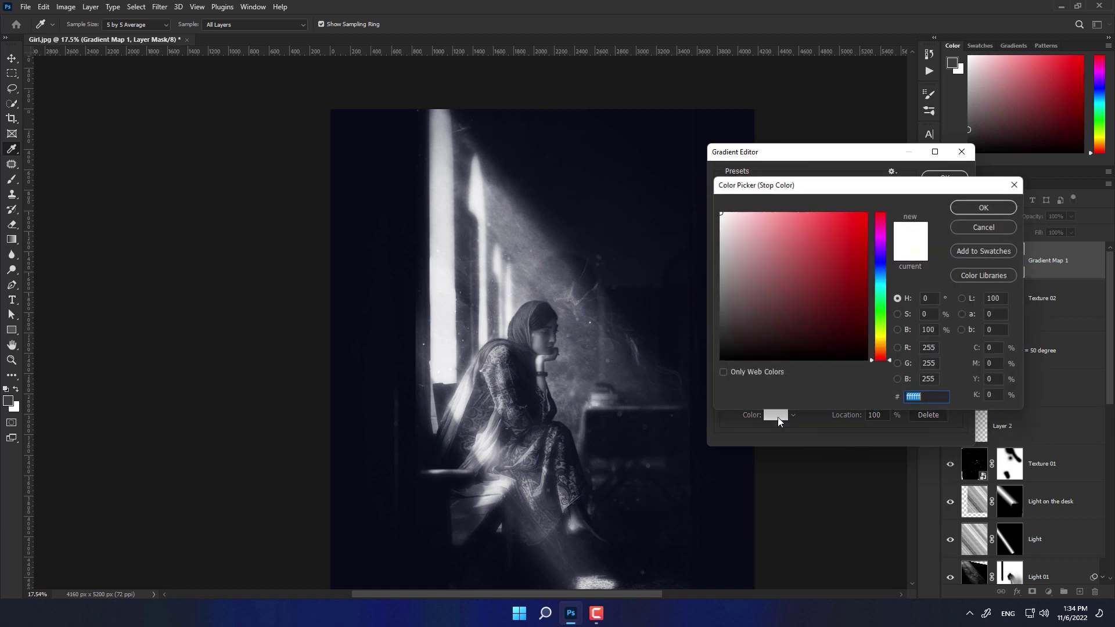
{"action": "type", "text": "fab1"}
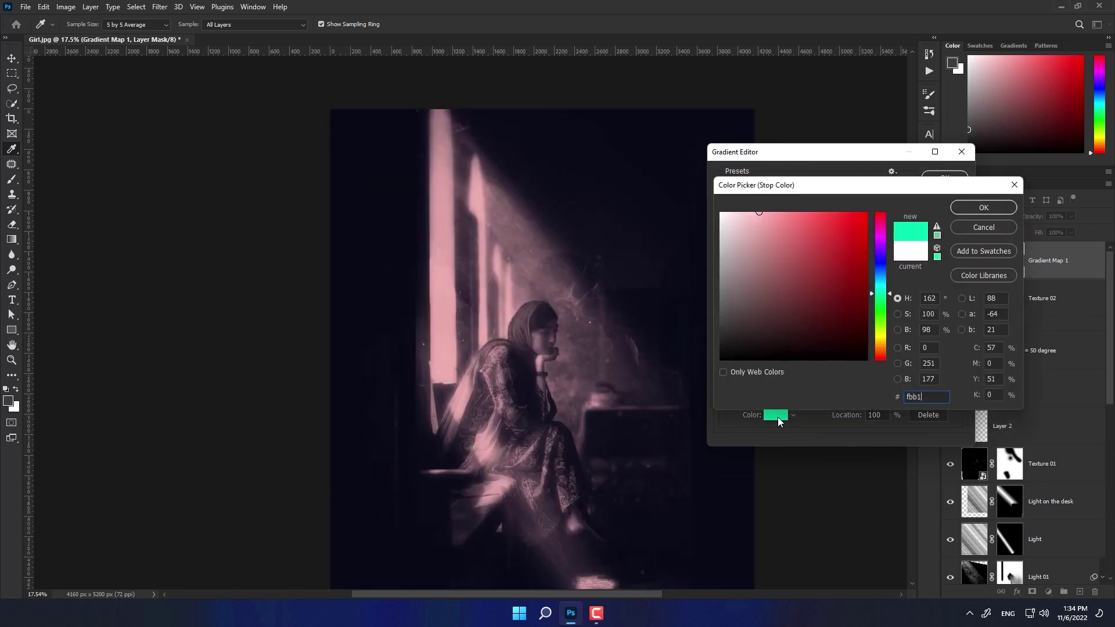
{"action": "type", "text": "15"}
{"action": "key", "text": "Return"}
{"action": "left_click", "coordinate": [944, 179]}
Blend the Gradient Map 1 layer in Screen mode.
{"action": "left_click", "coordinate": [980, 216]}
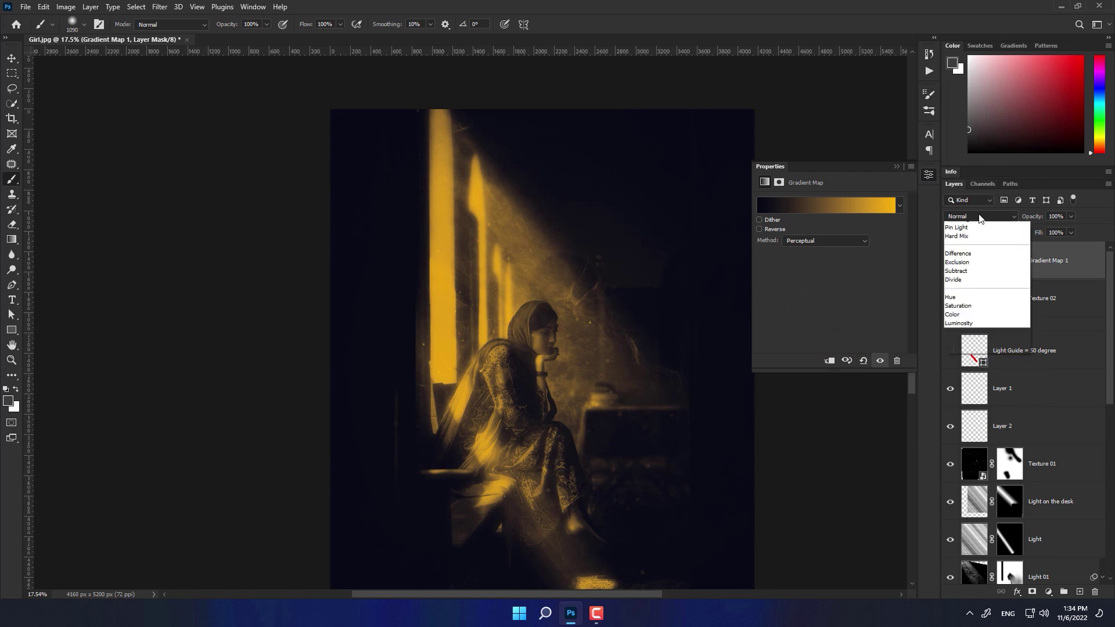
{"action": "left_click", "coordinate": [956, 314]}
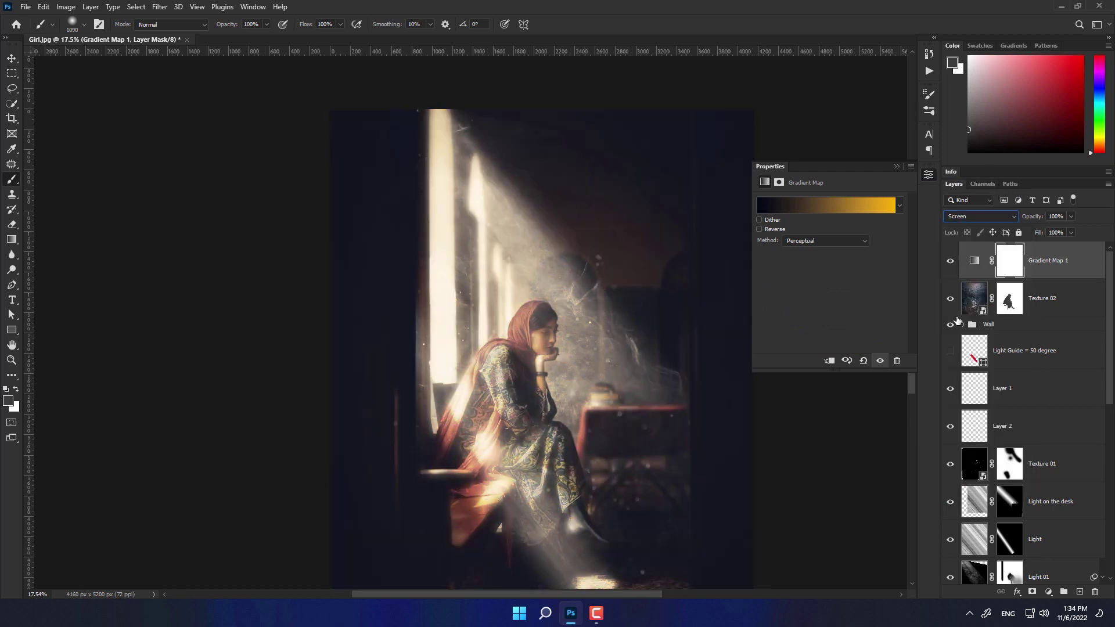
{"action": "left_click", "coordinate": [896, 167]}
{"action": "scroll", "coordinate": [742, 340], "scroll_direction": "down", "scroll_amount": 2}
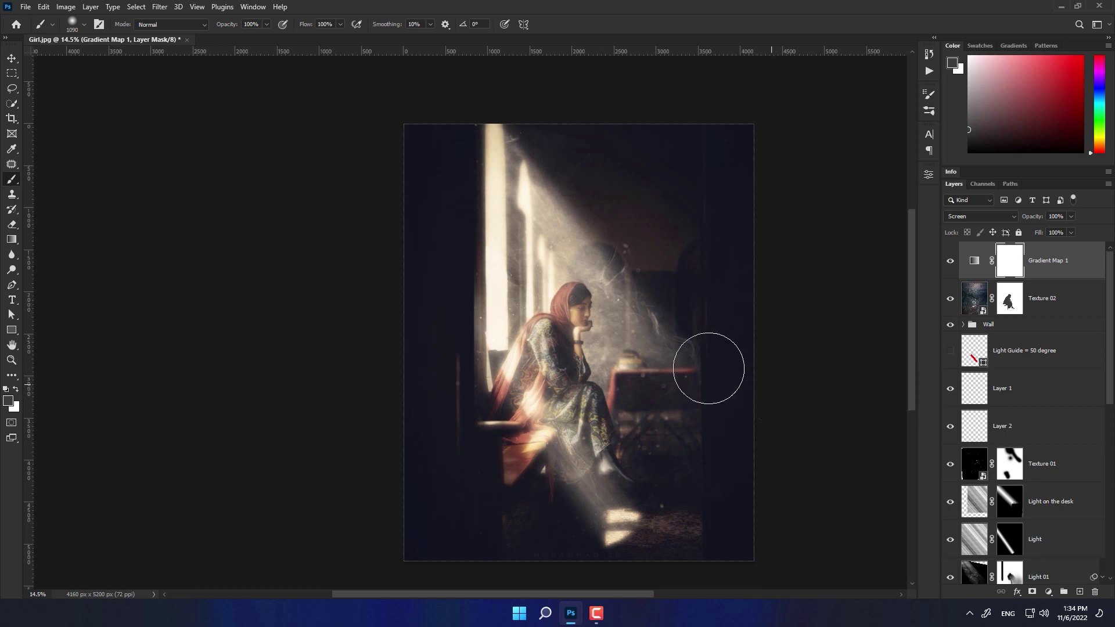
{"action": "scroll", "coordinate": [738, 384], "scroll_direction": "up", "scroll_amount": 2}
{"action": "scroll", "coordinate": [700, 362], "scroll_direction": "up", "scroll_amount": 3}
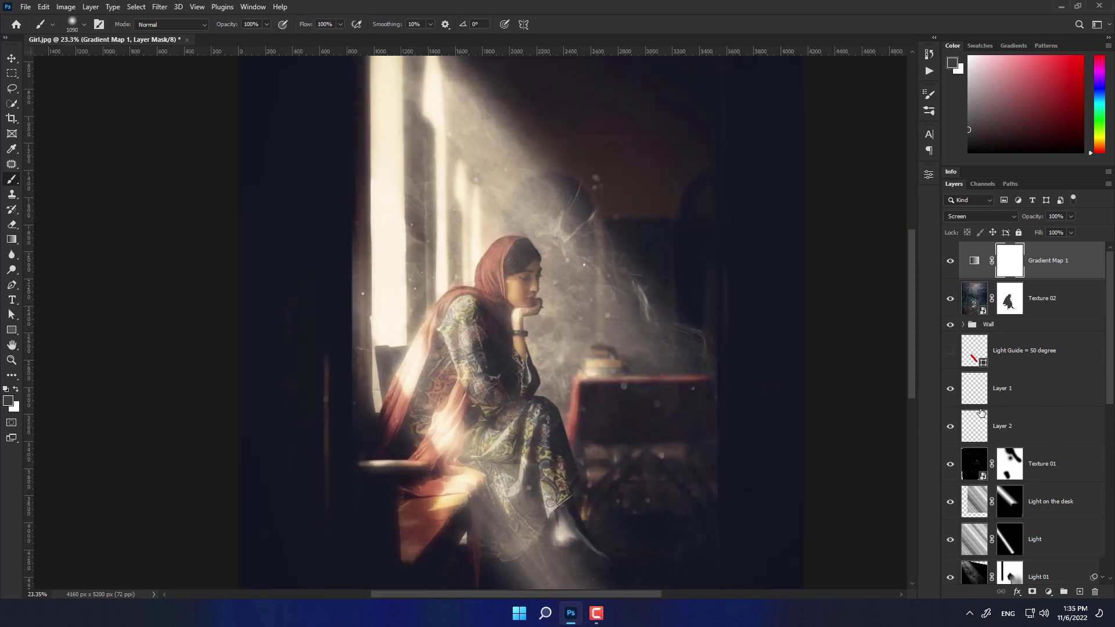
Lower Light on the desk's opacity and move it below the collapsed Girl group.
{"action": "left_click", "coordinate": [974, 502]}
{"action": "left_click_drag", "start_coordinate": [1031, 218], "coordinate": [1035, 217]}
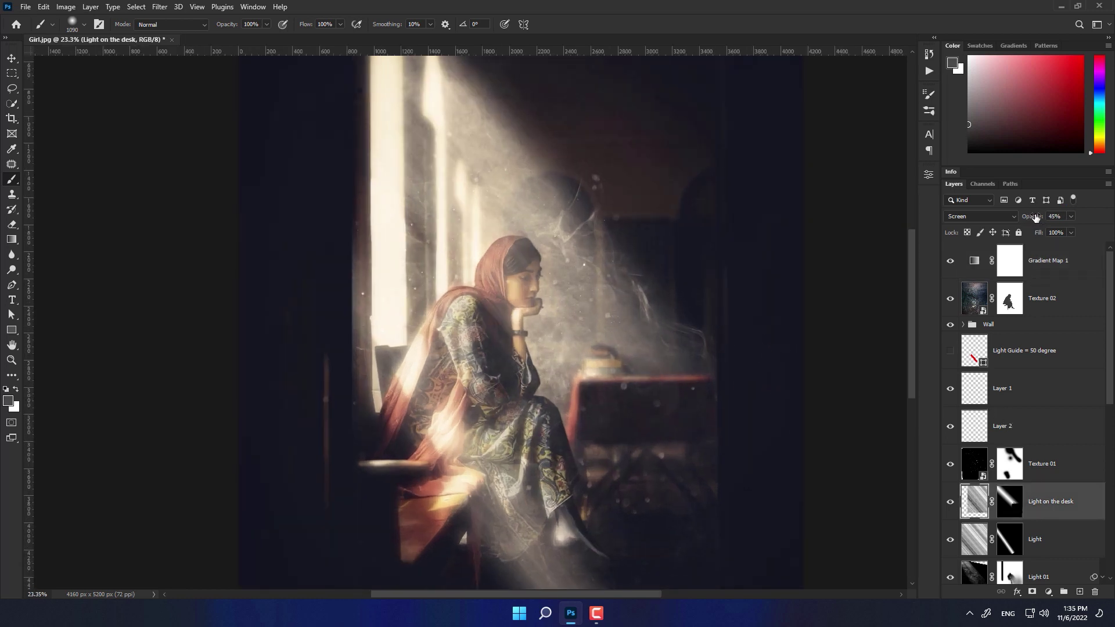
{"action": "scroll", "coordinate": [976, 426], "scroll_direction": "down", "scroll_amount": 3}
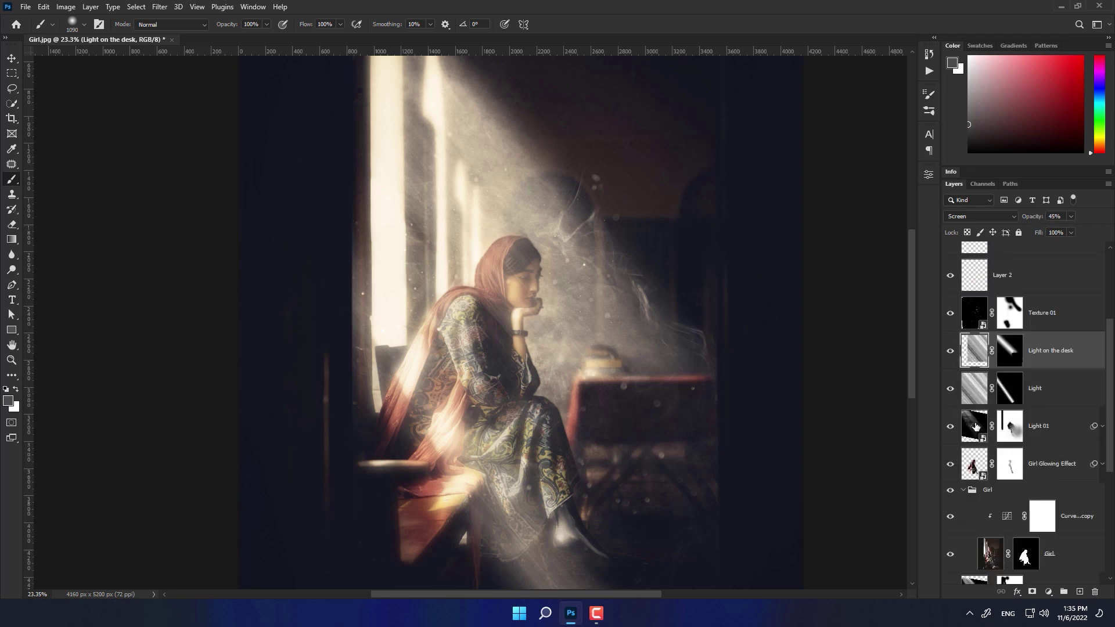
{"action": "left_click", "coordinate": [963, 491]}
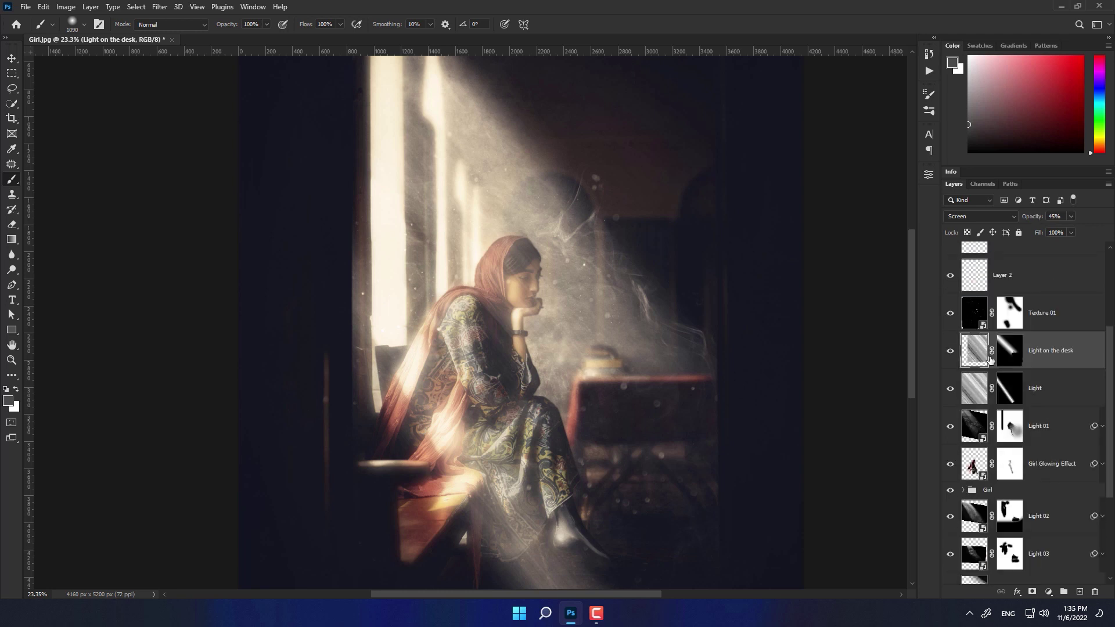
{"action": "left_click_drag", "start_coordinate": [981, 356], "coordinate": [975, 502]}
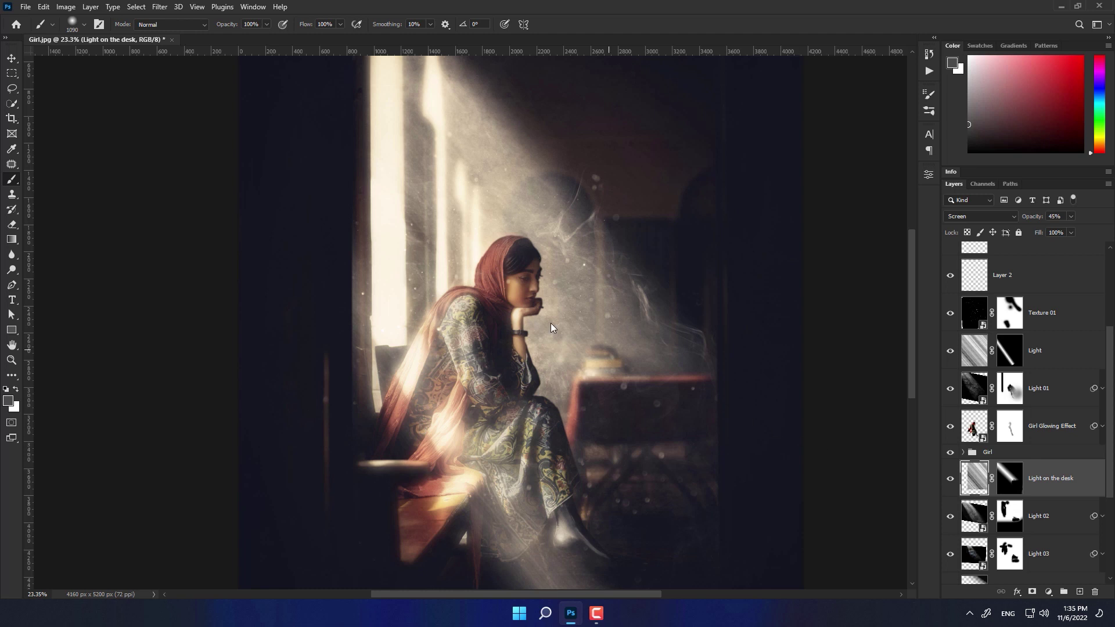
{"action": "scroll", "coordinate": [719, 380], "scroll_direction": "down", "scroll_amount": 2}
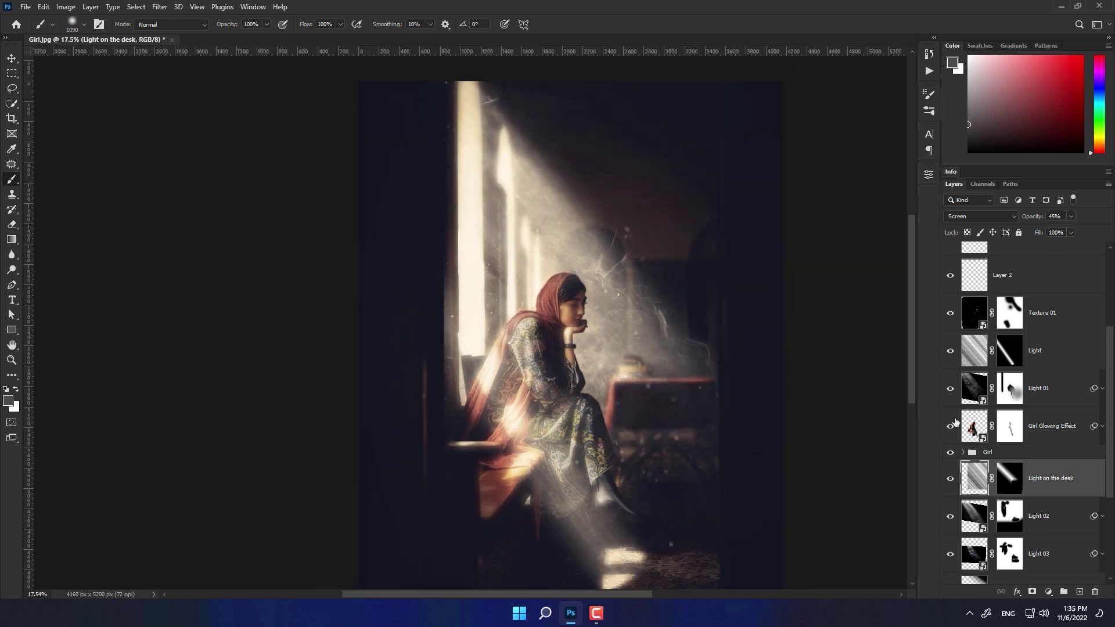
{"action": "scroll", "coordinate": [958, 301], "scroll_direction": "up", "scroll_amount": 4}
Compare Texture 02 with its mask disabled, then re-enable the mask.
{"action": "left_click", "coordinate": [1010, 303], "text": "shift"}
{"action": "left_click", "coordinate": [1010, 303], "text": "shift"}
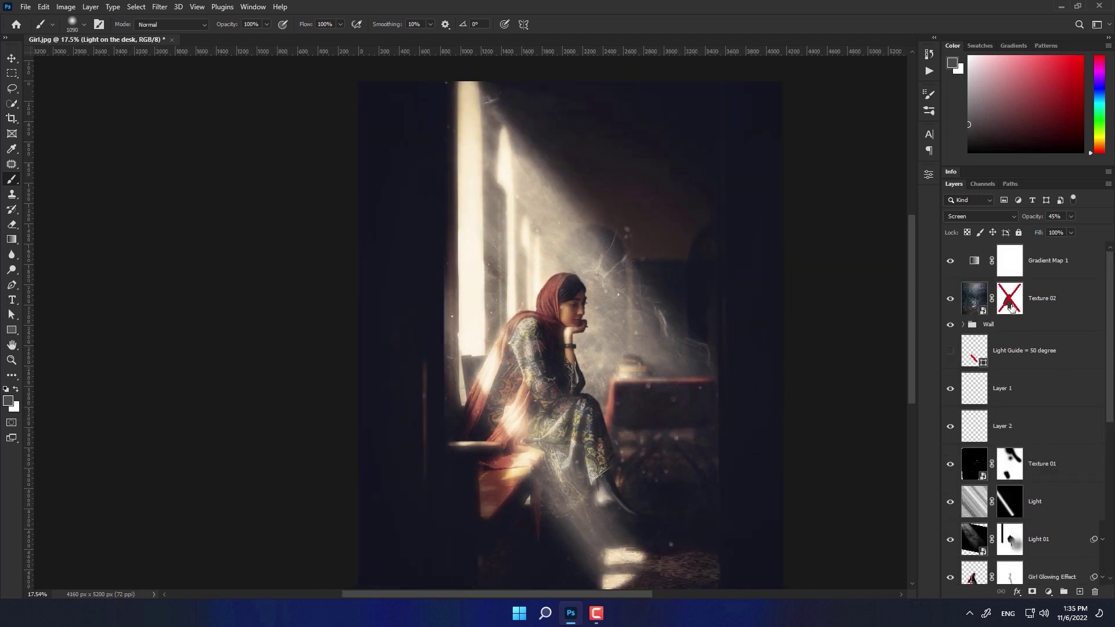
{"action": "left_click", "coordinate": [1011, 308], "text": "shift"}
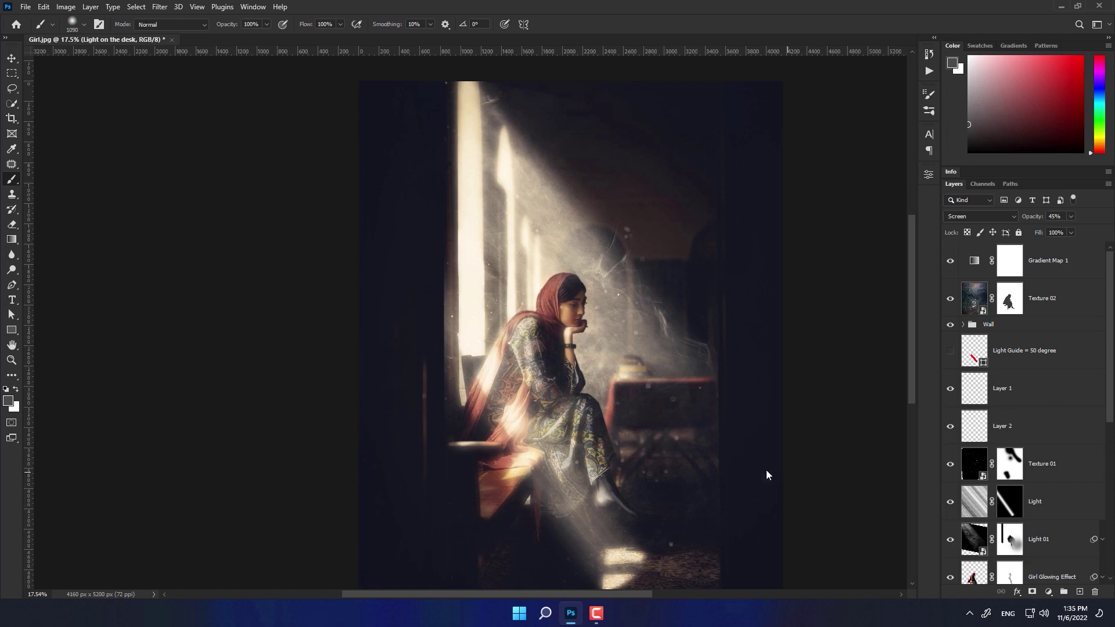
{"action": "scroll", "coordinate": [672, 349], "scroll_direction": "up", "scroll_amount": 2}
{"action": "scroll", "coordinate": [672, 348], "scroll_direction": "down", "scroll_amount": 2}
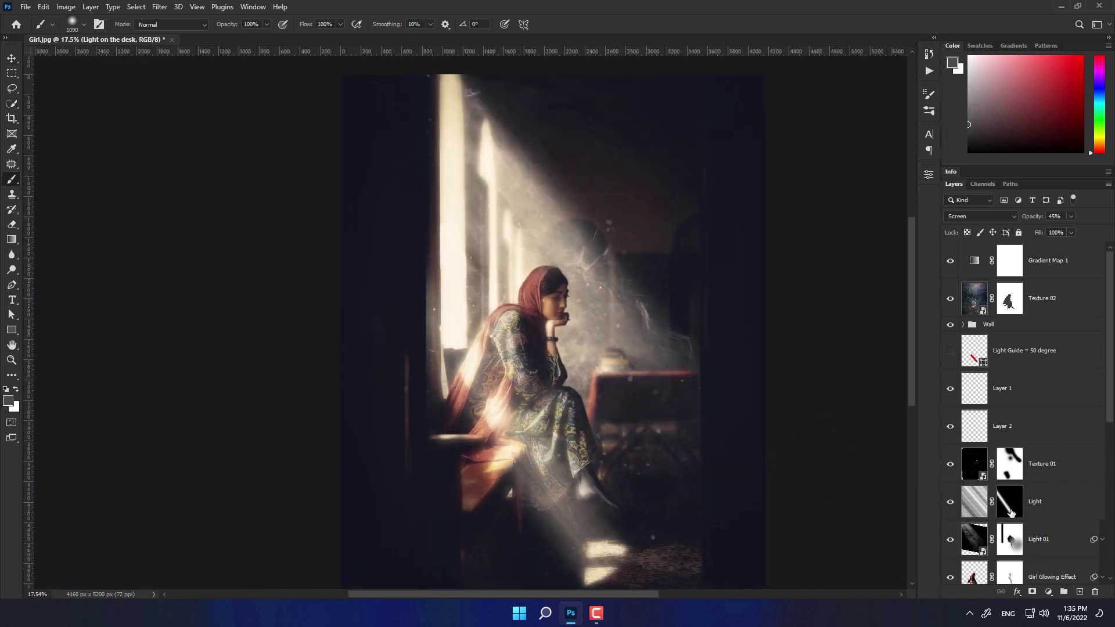
{"action": "scroll", "coordinate": [1016, 516], "scroll_direction": "down", "scroll_amount": 3}
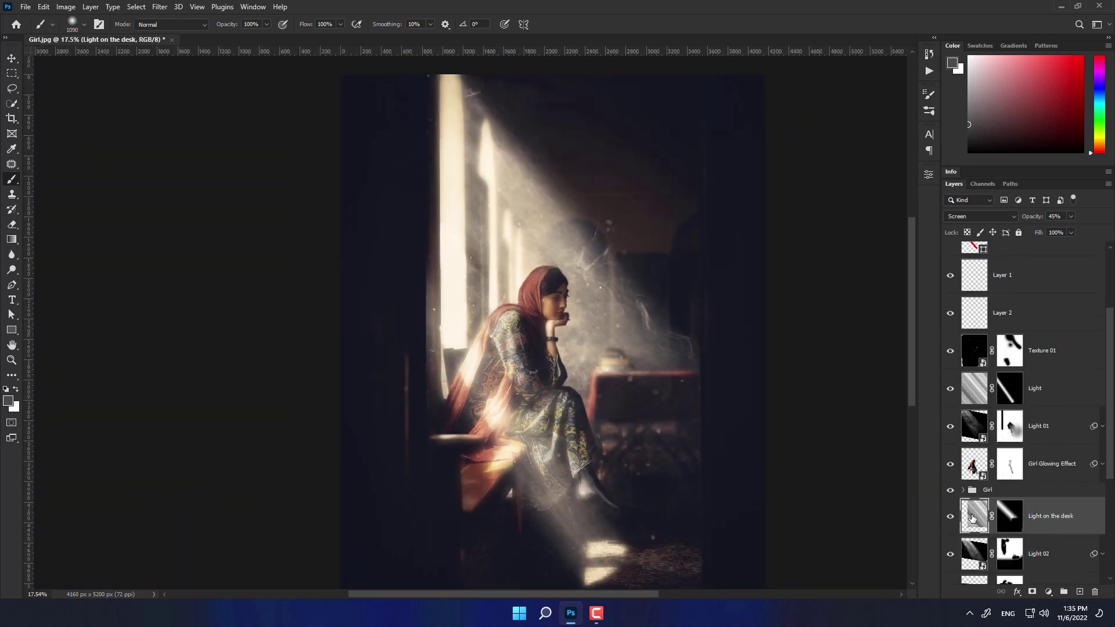
Bring Light on the desk down to 30% opacity, then target Gradient Map 1.
{"action": "left_click_drag", "start_coordinate": [1034, 220], "coordinate": [1028, 217]}
{"action": "scroll", "coordinate": [709, 323], "scroll_direction": "up", "scroll_amount": 1}
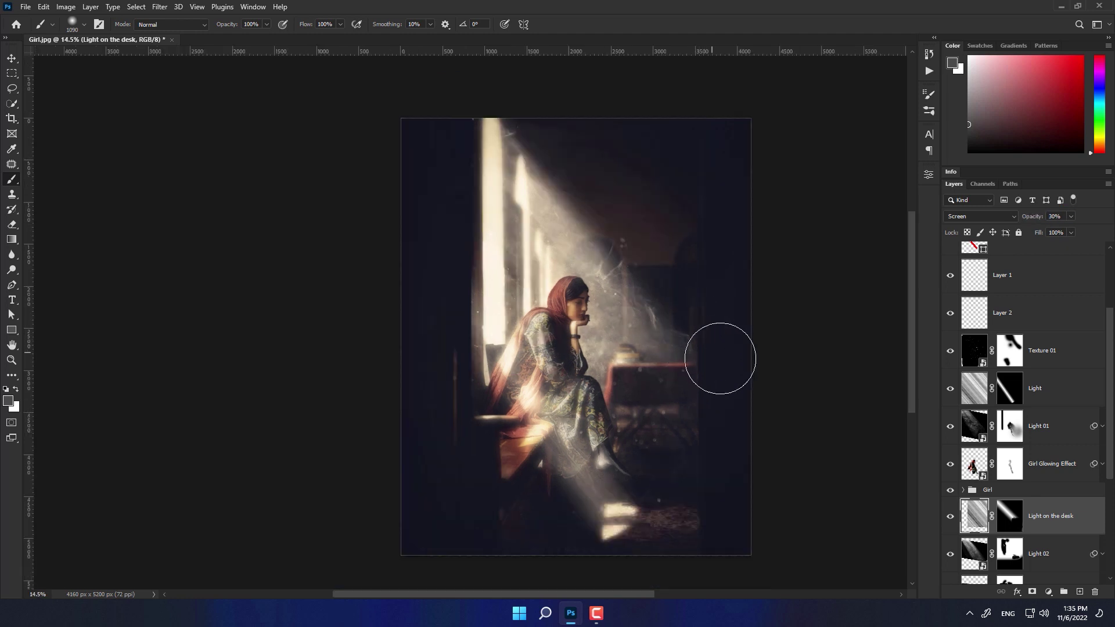
{"action": "scroll", "coordinate": [719, 358], "scroll_direction": "up", "scroll_amount": 1}
{"action": "scroll", "coordinate": [642, 403], "scroll_direction": "up", "scroll_amount": 1}
{"action": "scroll", "coordinate": [983, 419], "scroll_direction": "up", "scroll_amount": 3}
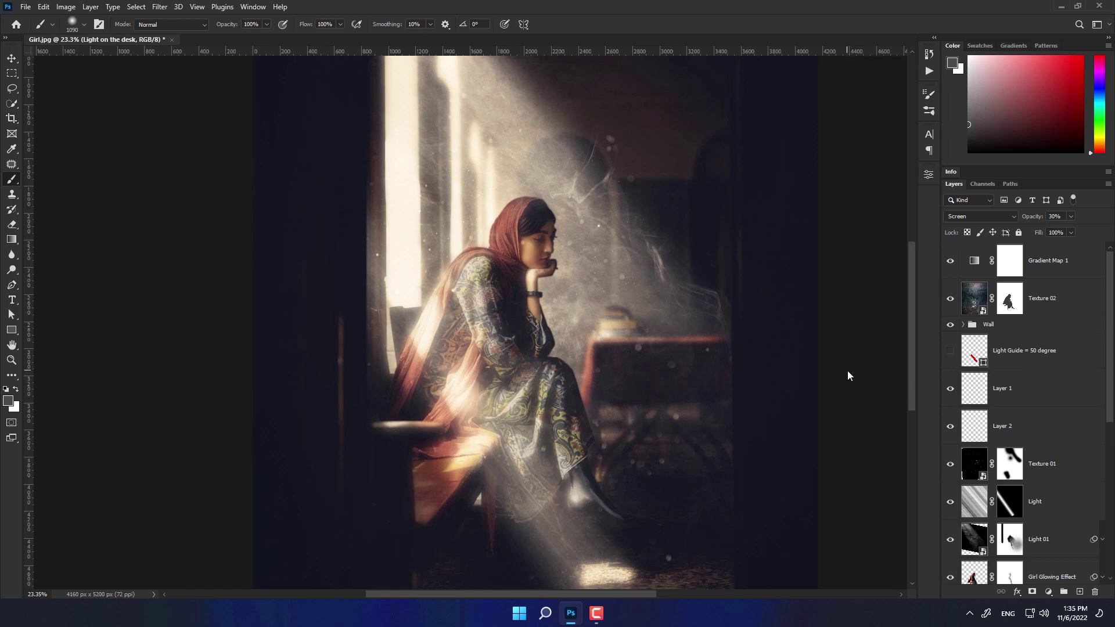
{"action": "key", "text": "ctrl+1"}
{"action": "key", "text": "ctrl+0"}
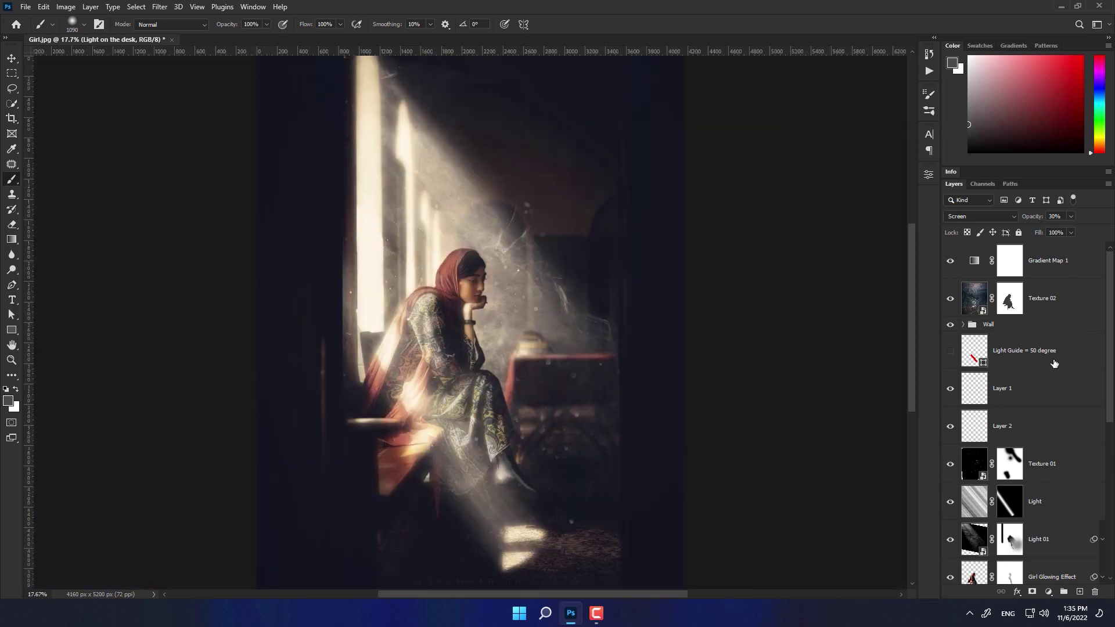
{"action": "left_click", "coordinate": [1089, 271]}
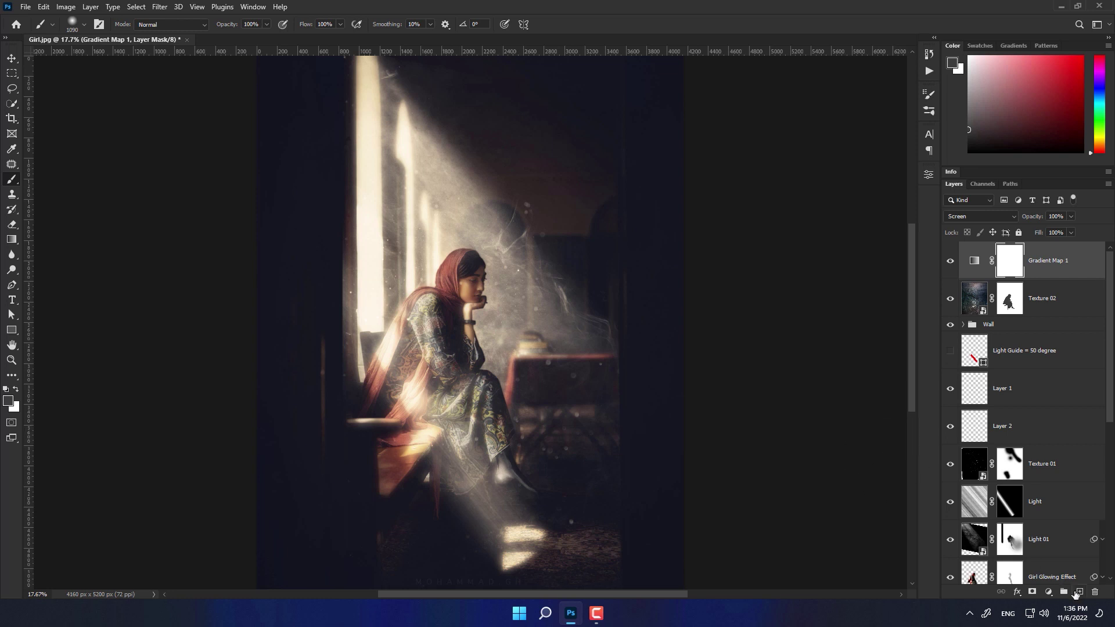
Stamp a merged copy of the image and apply High Pass at 1.5 pixels.
{"action": "key", "text": "ctrl+shift+alt+e"}
{"action": "left_click", "coordinate": [155, 7]}
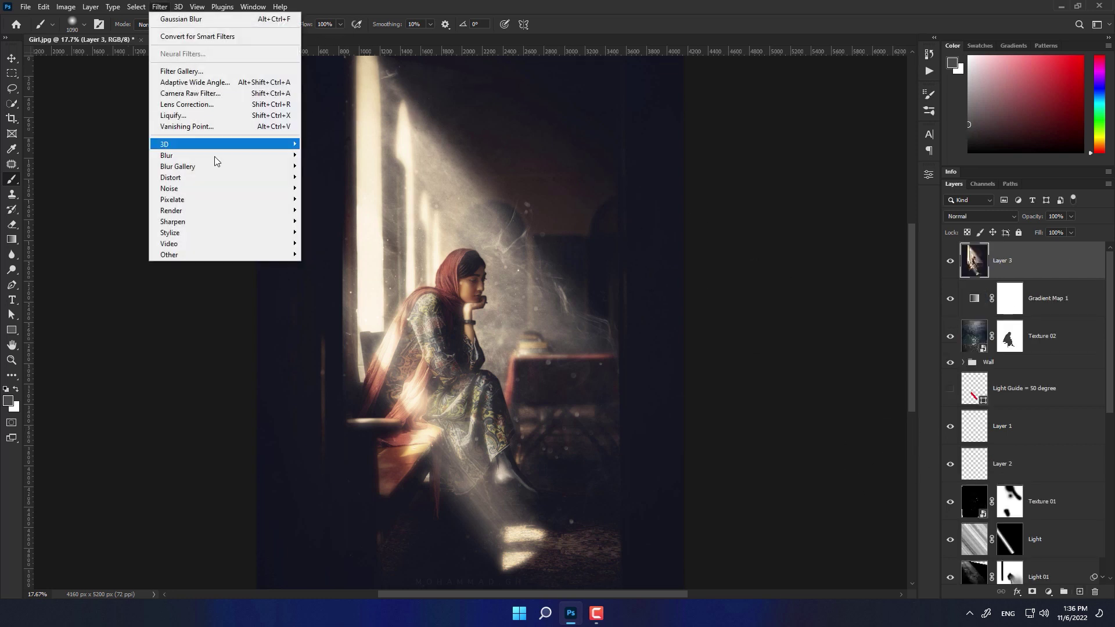
{"action": "left_click", "coordinate": [328, 265]}
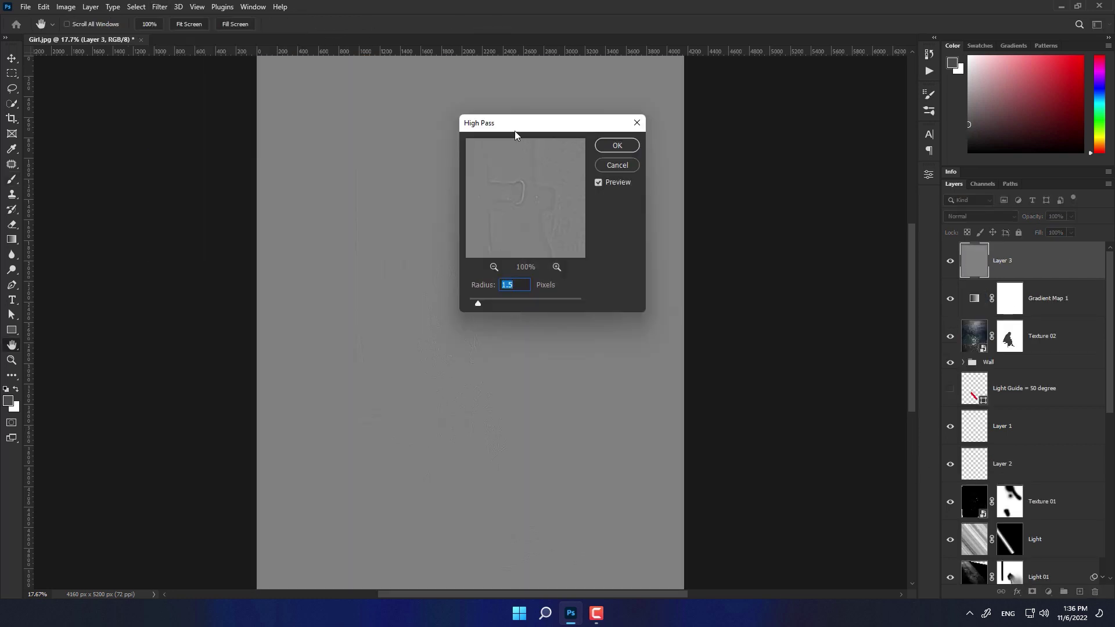
{"action": "left_click", "coordinate": [844, 213]}
{"action": "key", "text": "b"}
Set the high-pass layer to Linear Light blending and begin renaming it.
{"action": "left_click", "coordinate": [980, 216]}
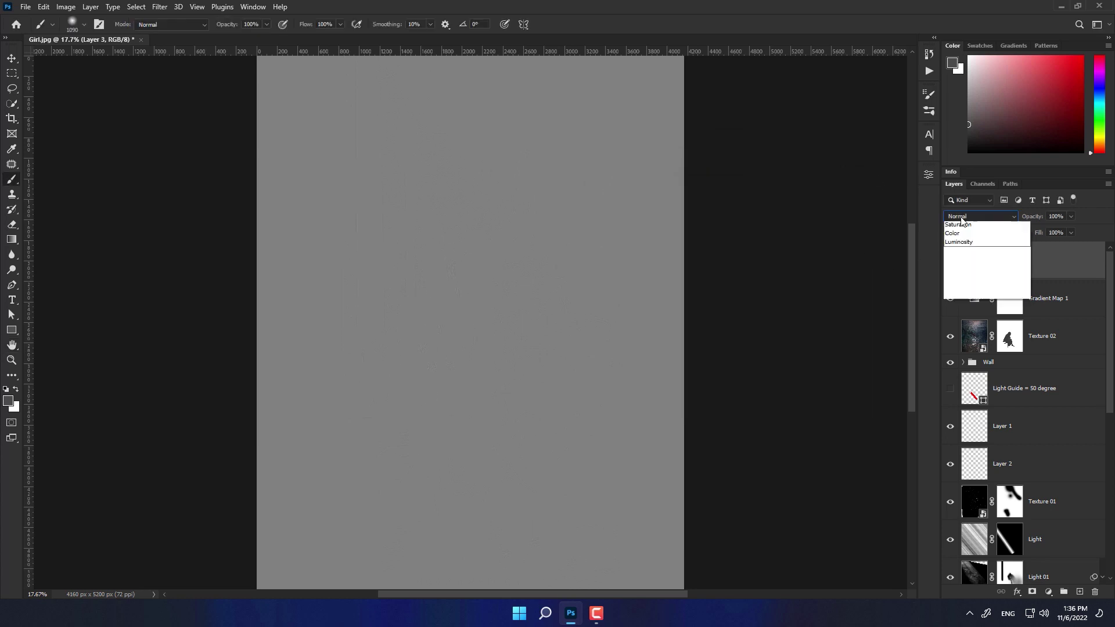
{"action": "left_click", "coordinate": [975, 392]}
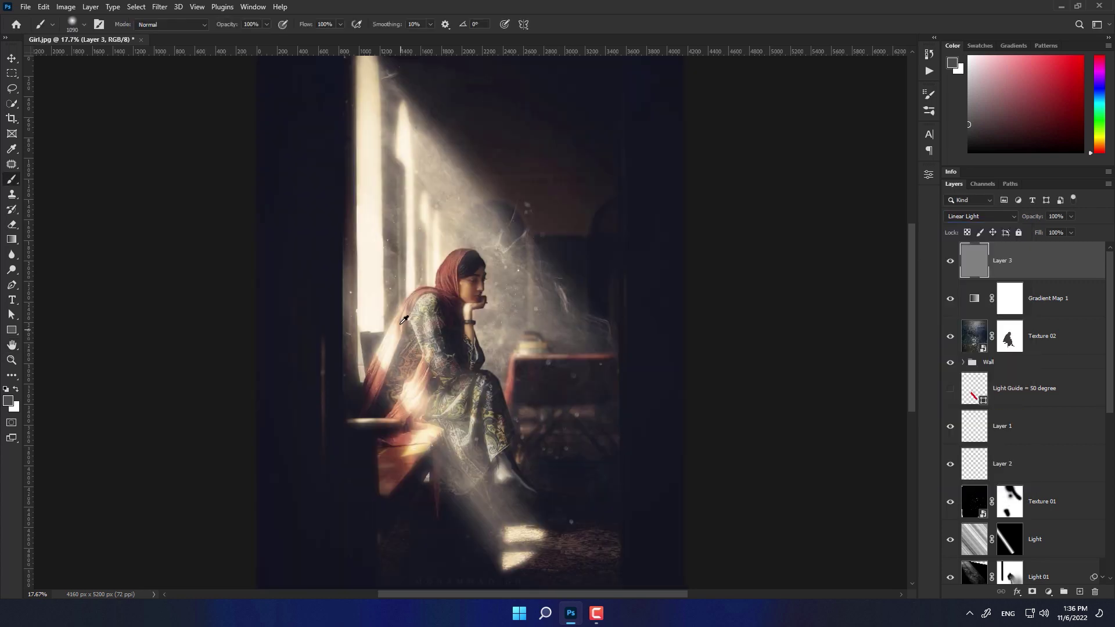
{"action": "scroll", "coordinate": [404, 320], "scroll_direction": "up", "scroll_amount": 5}
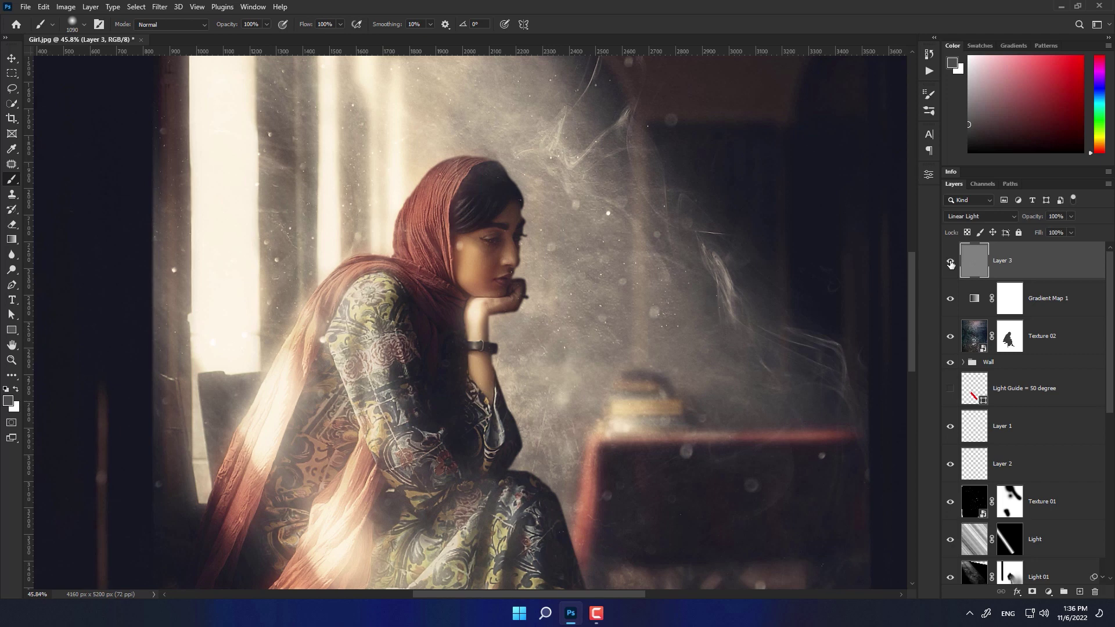
{"action": "scroll", "coordinate": [552, 279], "scroll_direction": "down", "scroll_amount": 3}
{"action": "scroll", "coordinate": [552, 279], "scroll_direction": "down", "scroll_amount": 2}
{"action": "scroll", "coordinate": [573, 249], "scroll_direction": "down", "scroll_amount": 1}
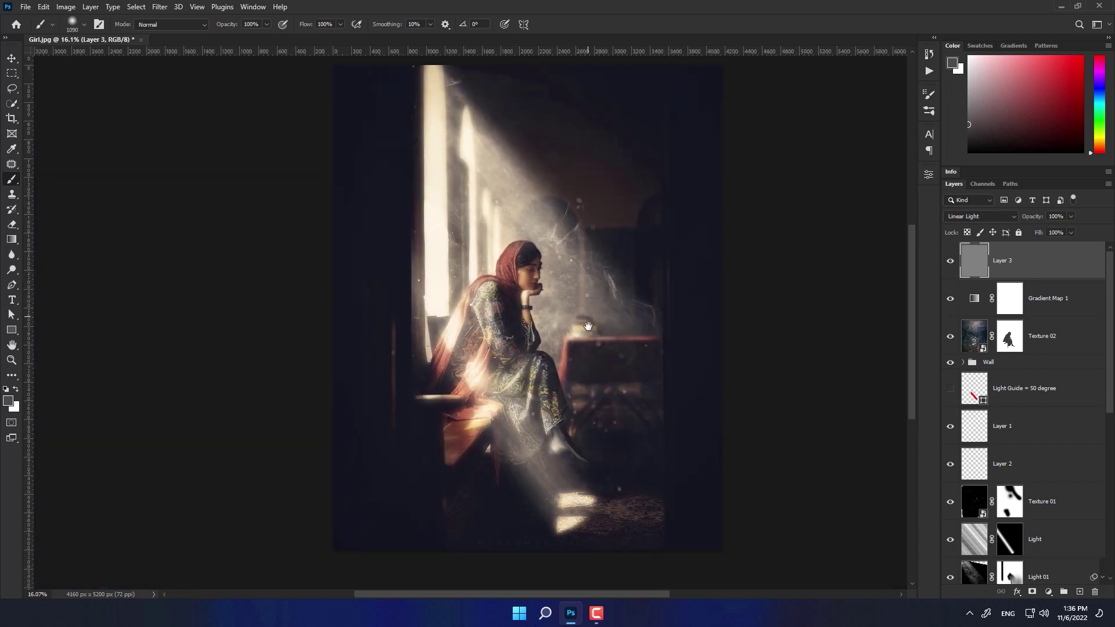
{"action": "left_click_drag", "start_coordinate": [590, 320], "coordinate": [591, 352]}
{"action": "scroll", "coordinate": [616, 380], "scroll_direction": "up", "scroll_amount": 1}
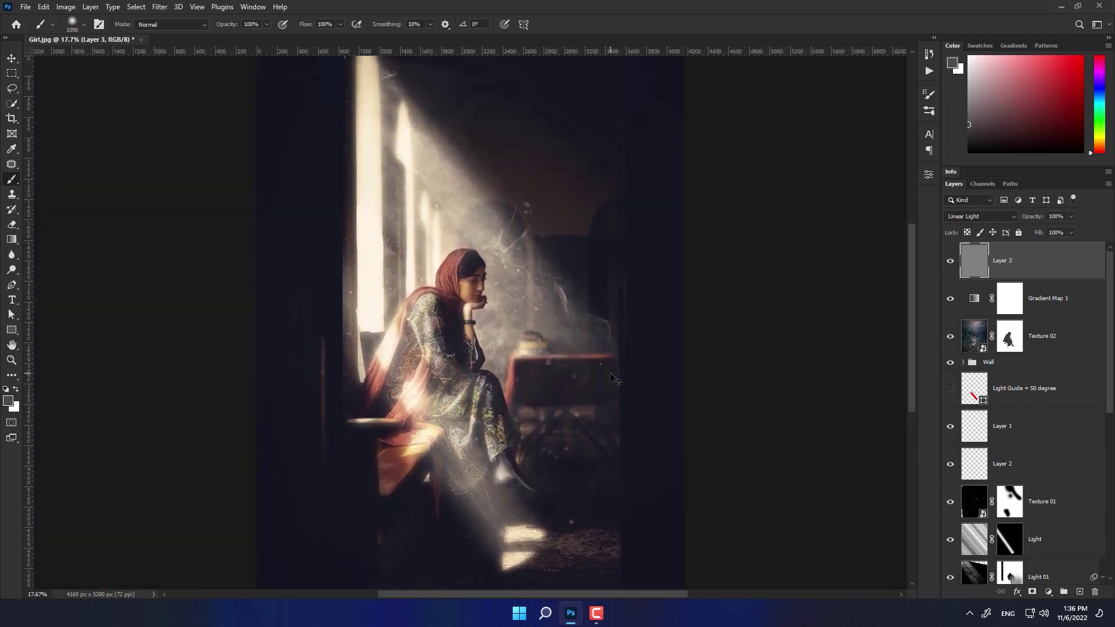
{"action": "left_click", "coordinate": [1084, 301]}
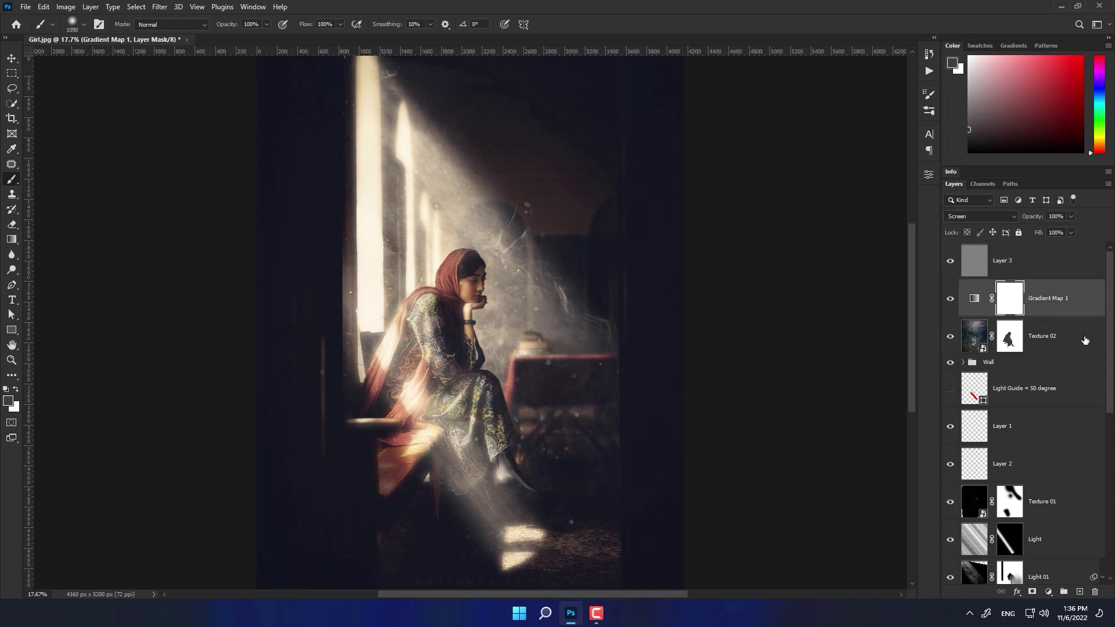
{"action": "double_click", "coordinate": [1006, 261]}
{"action": "type", "text": "Sharpening"}
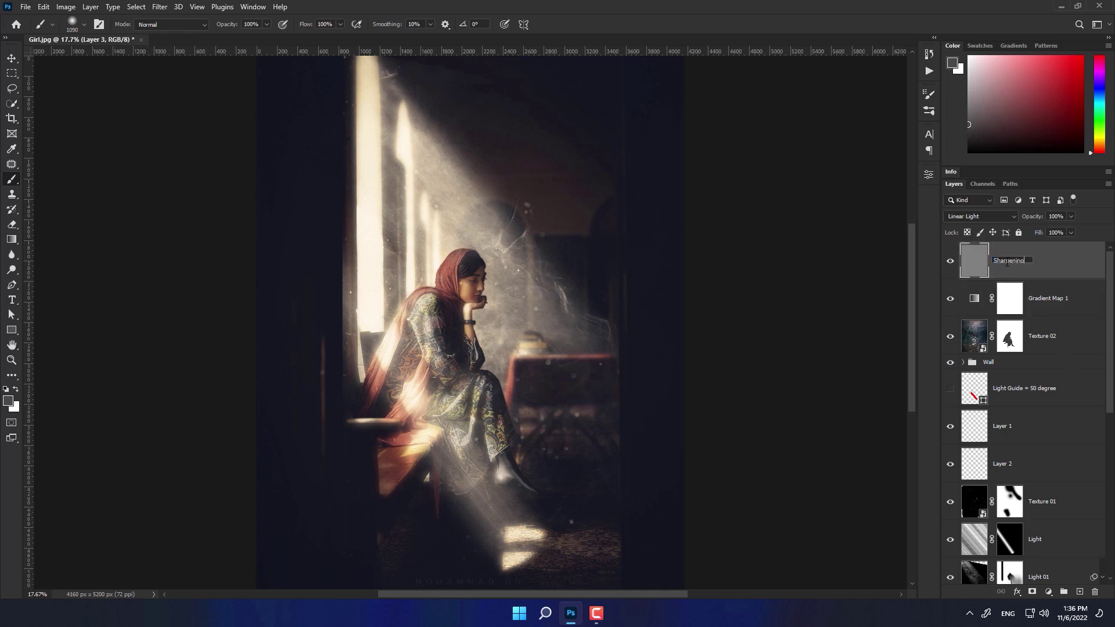
Name the high-pass layer Sharpening and rename Gradient Map 1 to Color.
{"action": "key", "text": "Return"}
{"action": "left_click", "coordinate": [1074, 308]}
{"action": "double_click", "coordinate": [1050, 305]}
{"action": "type", "text": "c"}
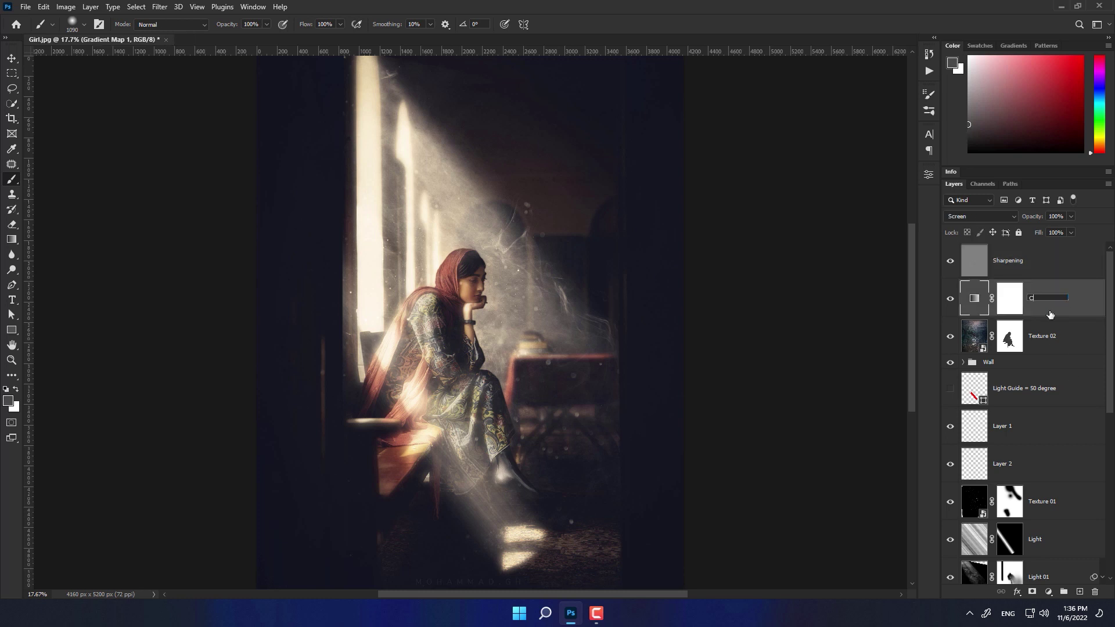
{"action": "key", "text": "Return"}
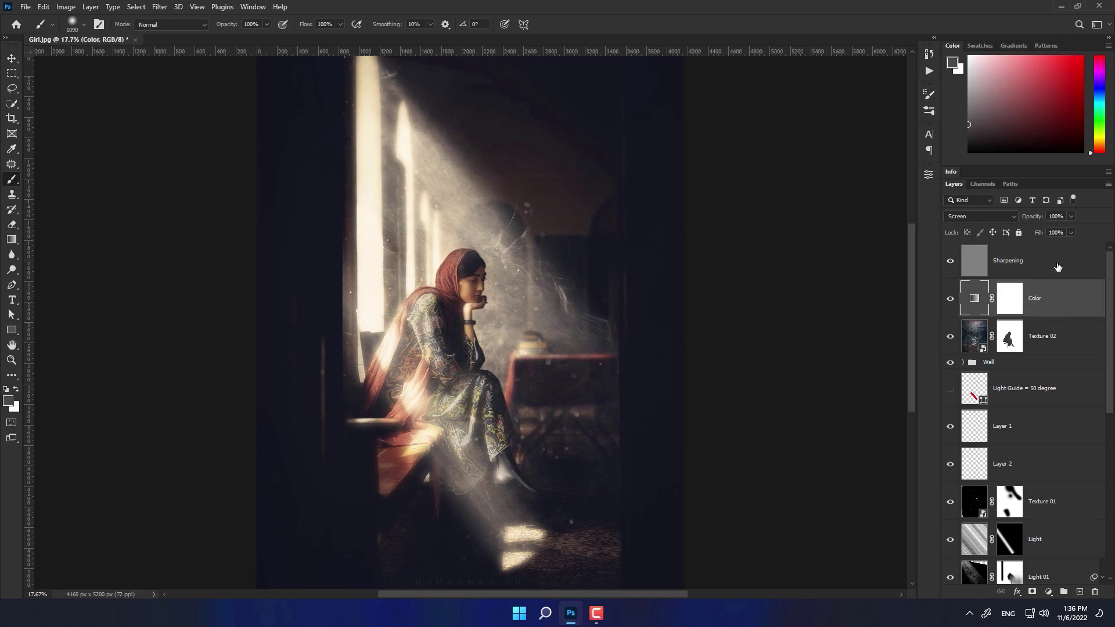
Group the Sharpening and Color layers into a group named Final Edit.
{"action": "left_click", "coordinate": [1057, 266], "text": "shift"}
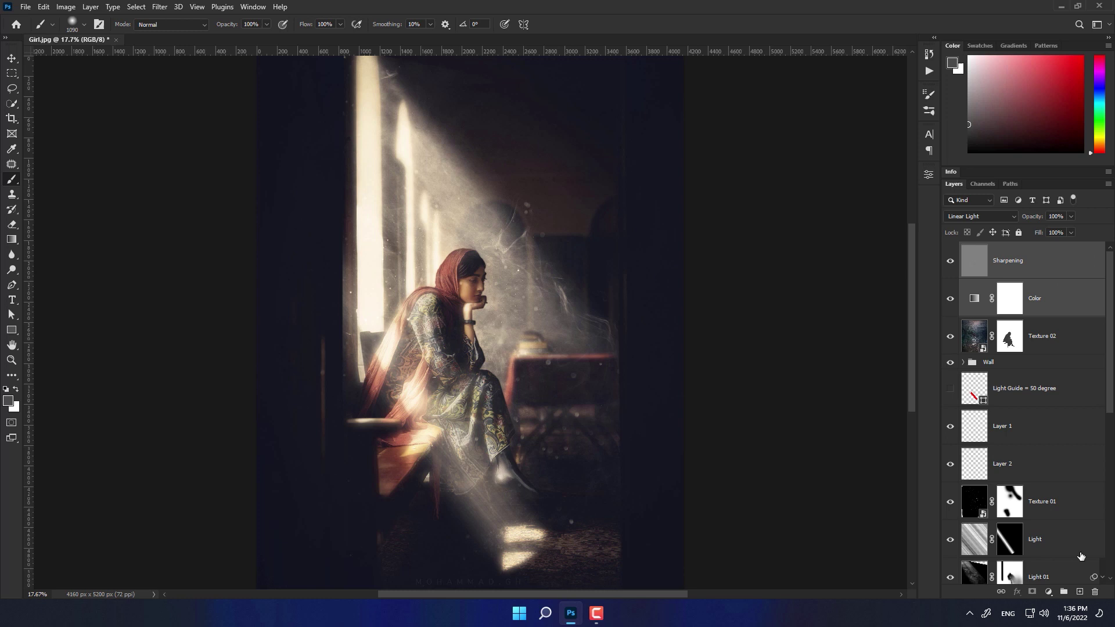
{"action": "left_click", "coordinate": [1063, 591]}
{"action": "double_click", "coordinate": [990, 249]}
{"action": "type", "text": "Final Edi"}
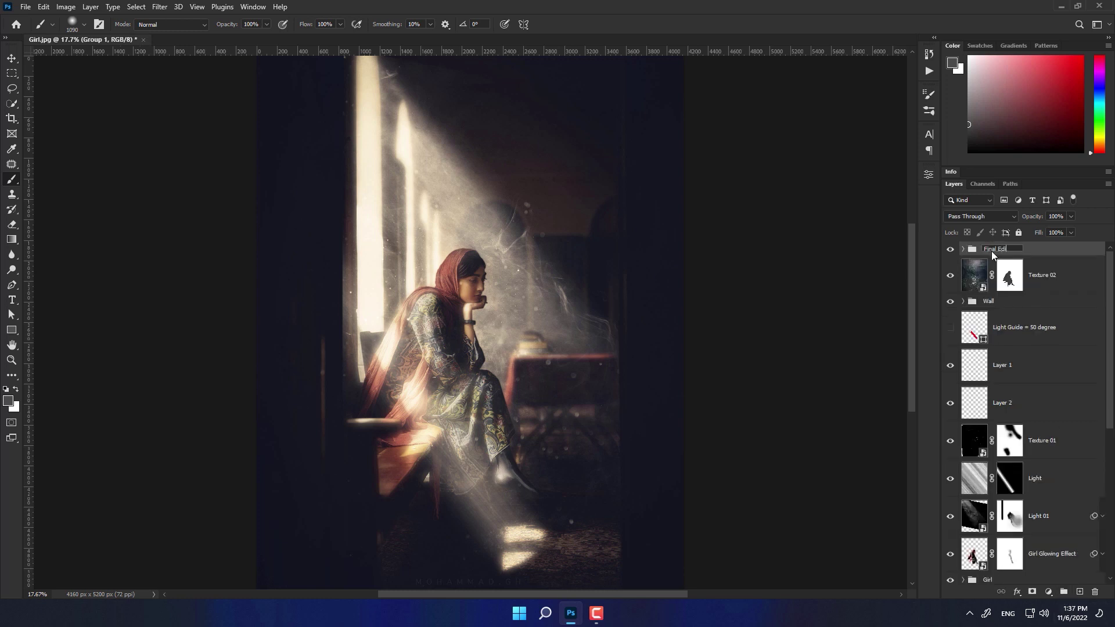
{"action": "type", "text": "t"}
{"action": "key", "text": "Return"}
Delete the Light Guide = 50 degree layer and rename Layer 1/2 to Dust 01/02.
{"action": "left_click", "coordinate": [1005, 330]}
{"action": "left_click", "coordinate": [1093, 592]}
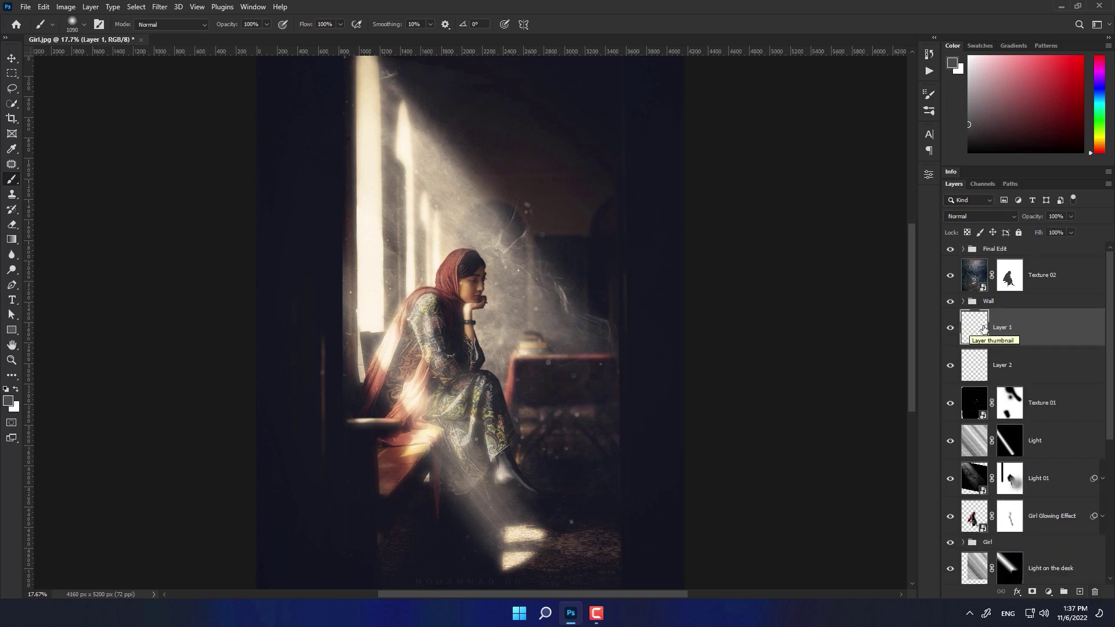
{"action": "double_click", "coordinate": [1002, 327]}
{"action": "type", "text": "Dust 0"}
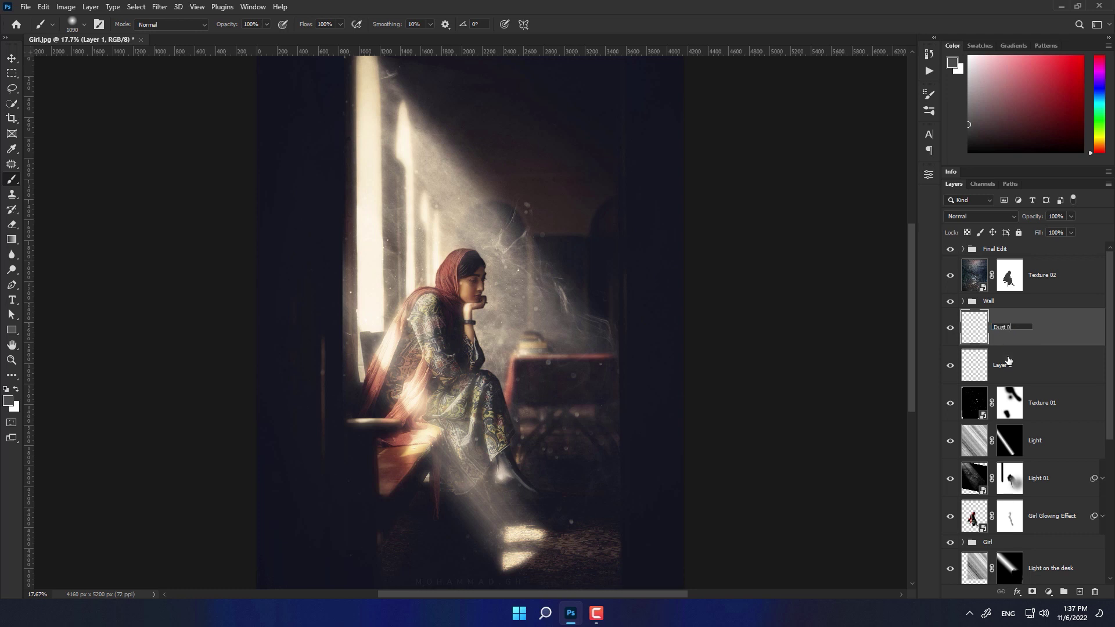
{"action": "type", "text": "1"}
{"action": "double_click", "coordinate": [1009, 365]}
{"action": "type", "text": "Dust"}
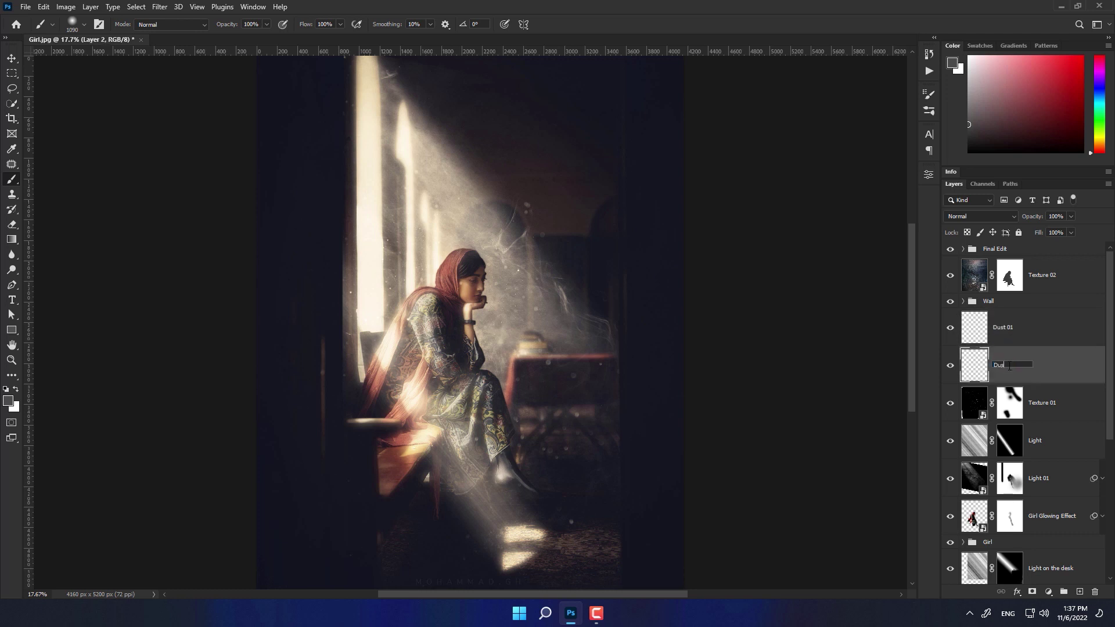
{"action": "type", "text": " 02"}
{"action": "key", "text": "Return"}
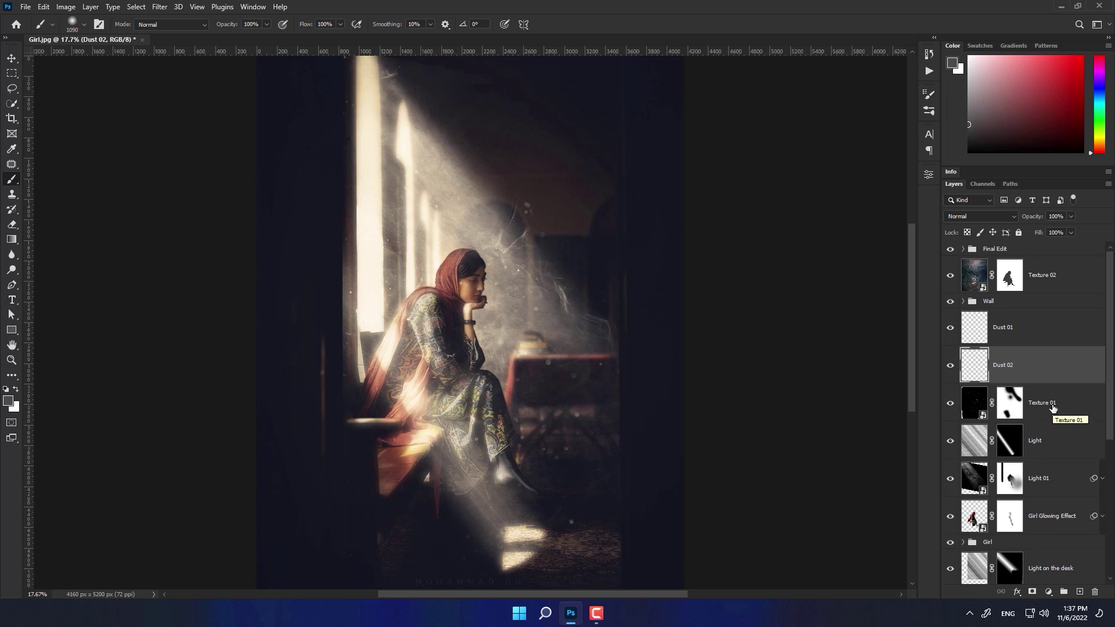
Select every edit layer above Background and group them into one new group.
{"action": "left_click", "coordinate": [1068, 444]}
{"action": "scroll", "coordinate": [1059, 450], "scroll_direction": "down", "scroll_amount": 1}
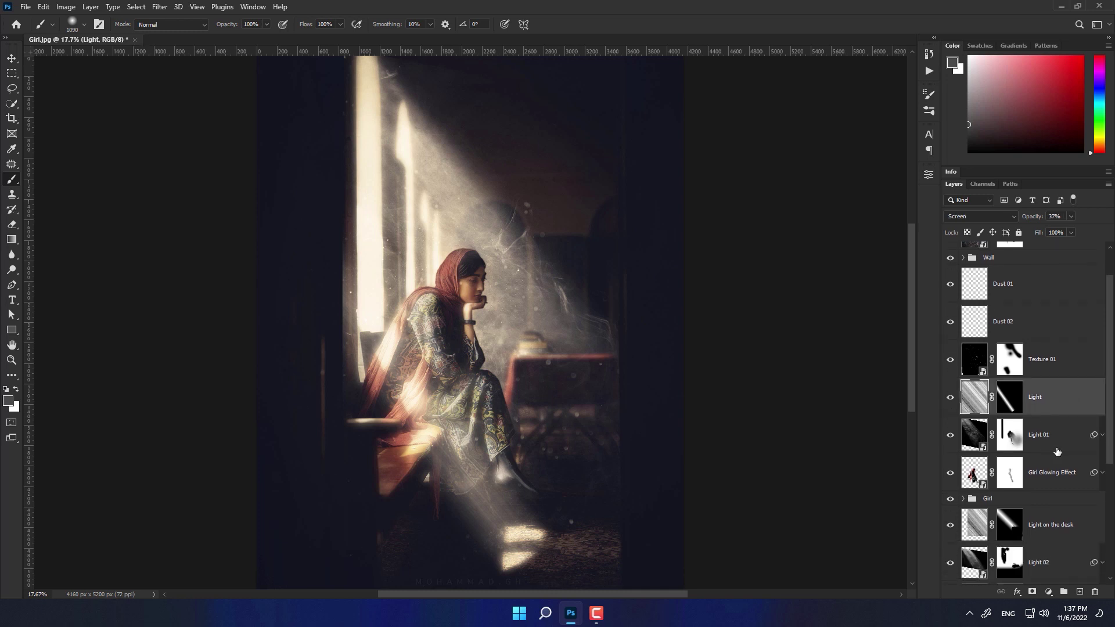
{"action": "scroll", "coordinate": [1088, 482], "scroll_direction": "down", "scroll_amount": 1}
{"action": "scroll", "coordinate": [1074, 481], "scroll_direction": "down", "scroll_amount": 1}
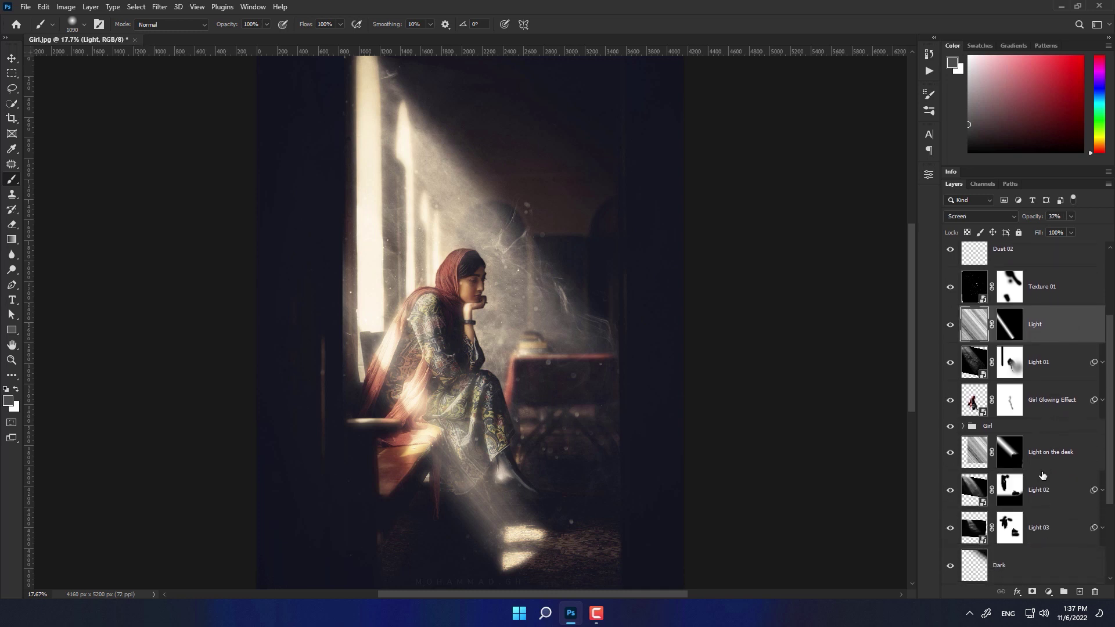
{"action": "scroll", "coordinate": [1065, 480], "scroll_direction": "down", "scroll_amount": 1}
{"action": "scroll", "coordinate": [1062, 481], "scroll_direction": "down", "scroll_amount": 1}
{"action": "scroll", "coordinate": [1045, 505], "scroll_direction": "up", "scroll_amount": 3}
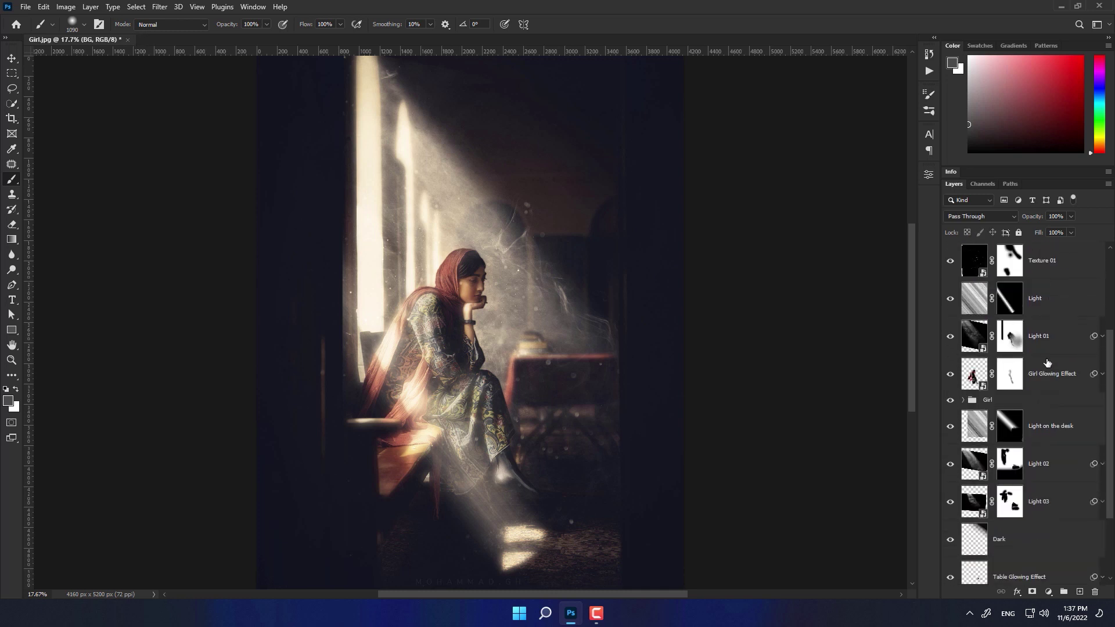
{"action": "scroll", "coordinate": [1045, 505], "scroll_direction": "up", "scroll_amount": 3}
{"action": "left_click", "coordinate": [1059, 251]}
{"action": "key", "text": "ctrl+g"}
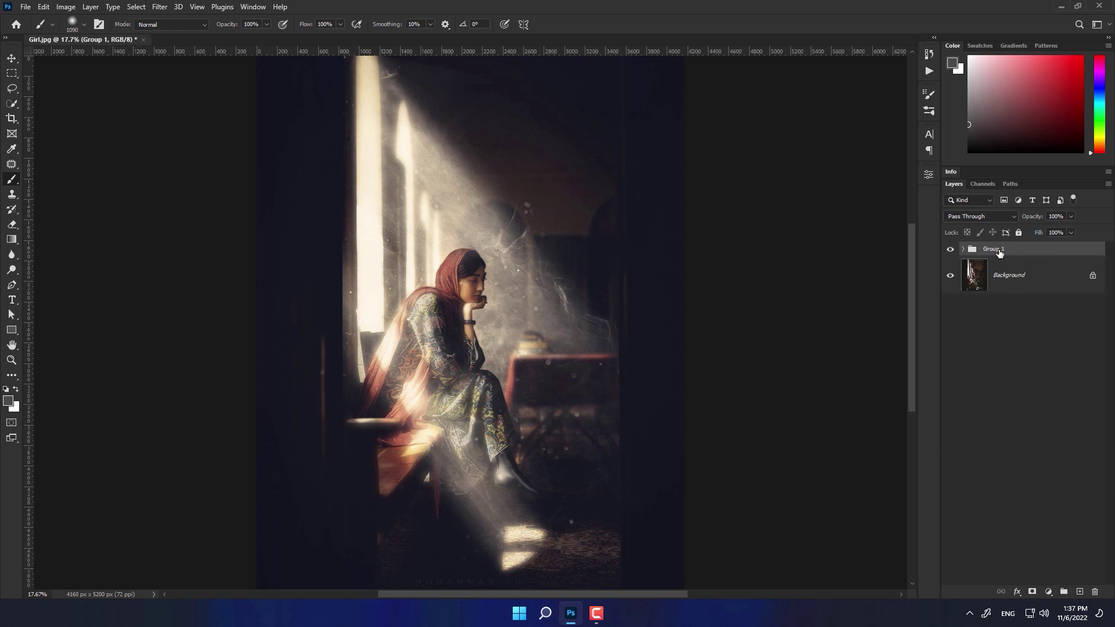
{"action": "double_click", "coordinate": [993, 249]}
Name the group Edit and toggle it off and on to compare with the original.
{"action": "type", "text": "D"}
{"action": "key", "text": "Return"}
{"action": "left_click", "coordinate": [949, 251]}
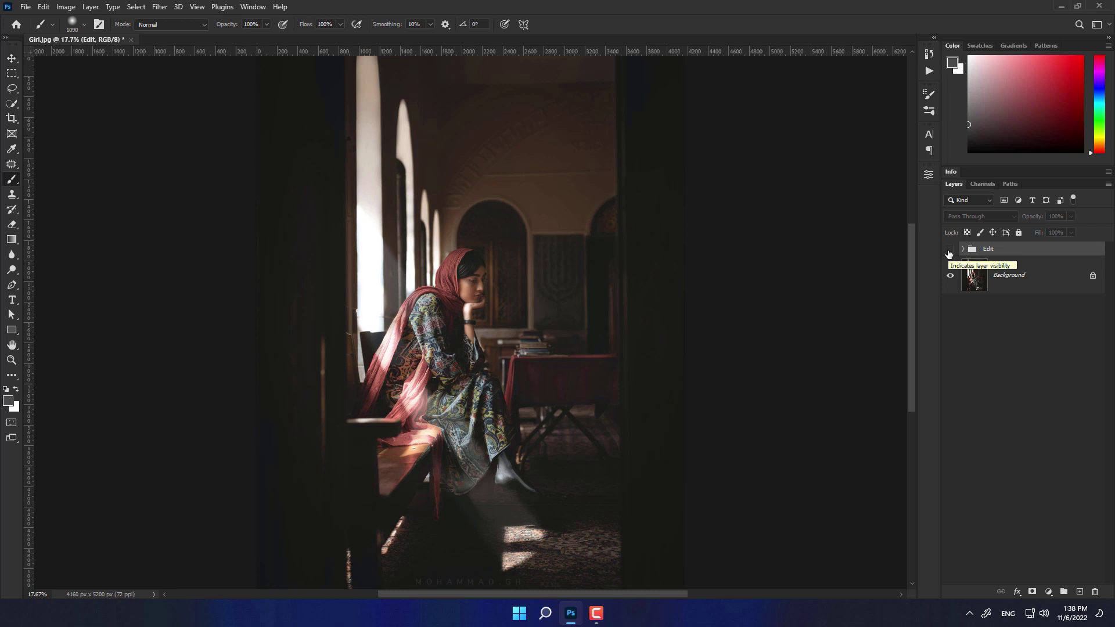
{"action": "left_click", "coordinate": [949, 249]}
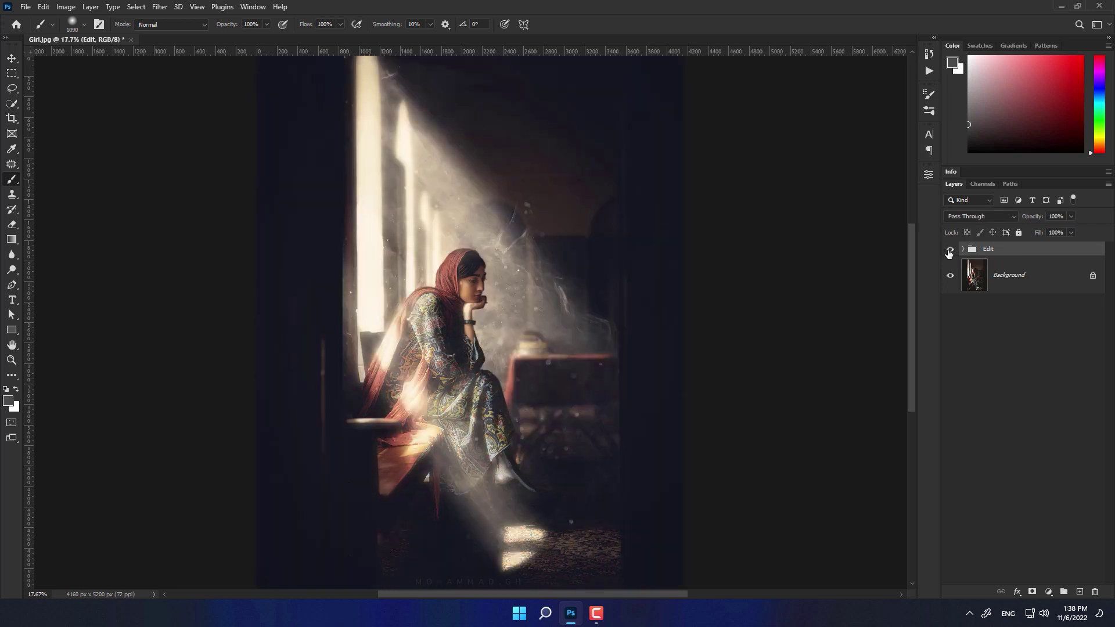
{"action": "left_click", "coordinate": [949, 251]}
{"action": "left_click", "coordinate": [949, 251]}
Zoom into the face, expand the Edit group, and turn on the Girl group's visibility.
{"action": "scroll", "coordinate": [580, 302], "scroll_direction": "up", "scroll_amount": 5}
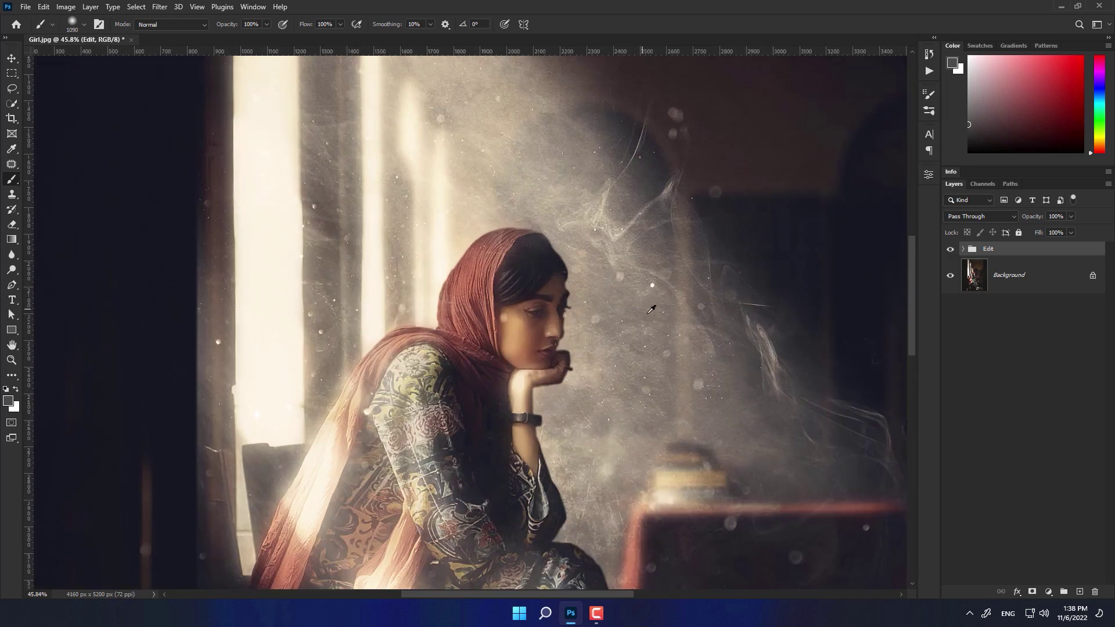
{"action": "scroll", "coordinate": [576, 306], "scroll_direction": "up", "scroll_amount": 2}
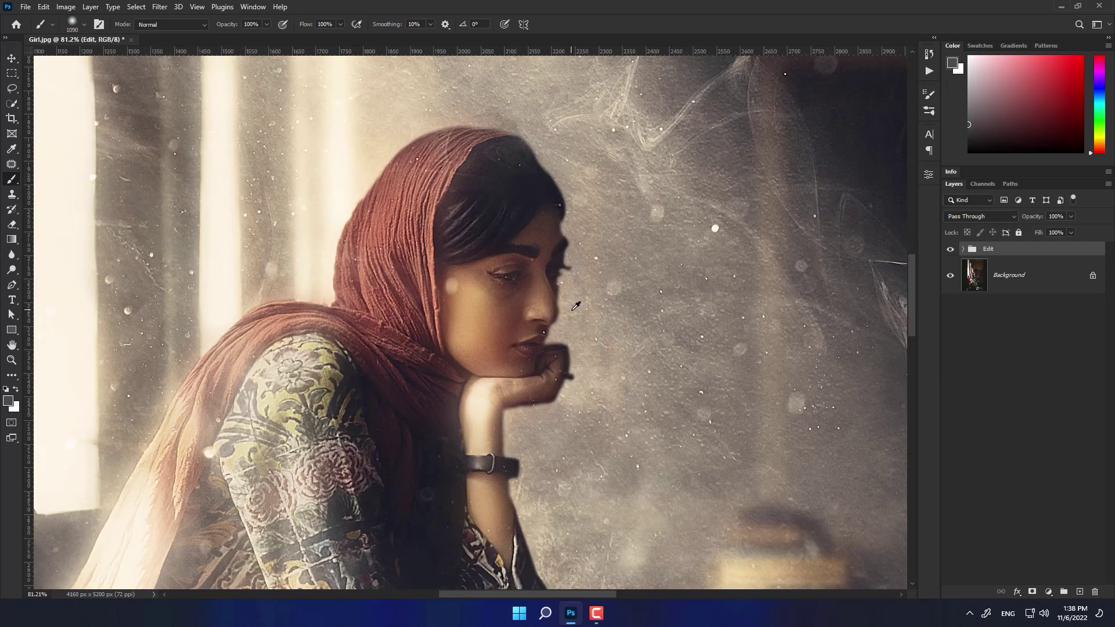
{"action": "scroll", "coordinate": [576, 306], "scroll_direction": "down", "scroll_amount": 2}
{"action": "scroll", "coordinate": [572, 308], "scroll_direction": "up", "scroll_amount": 3}
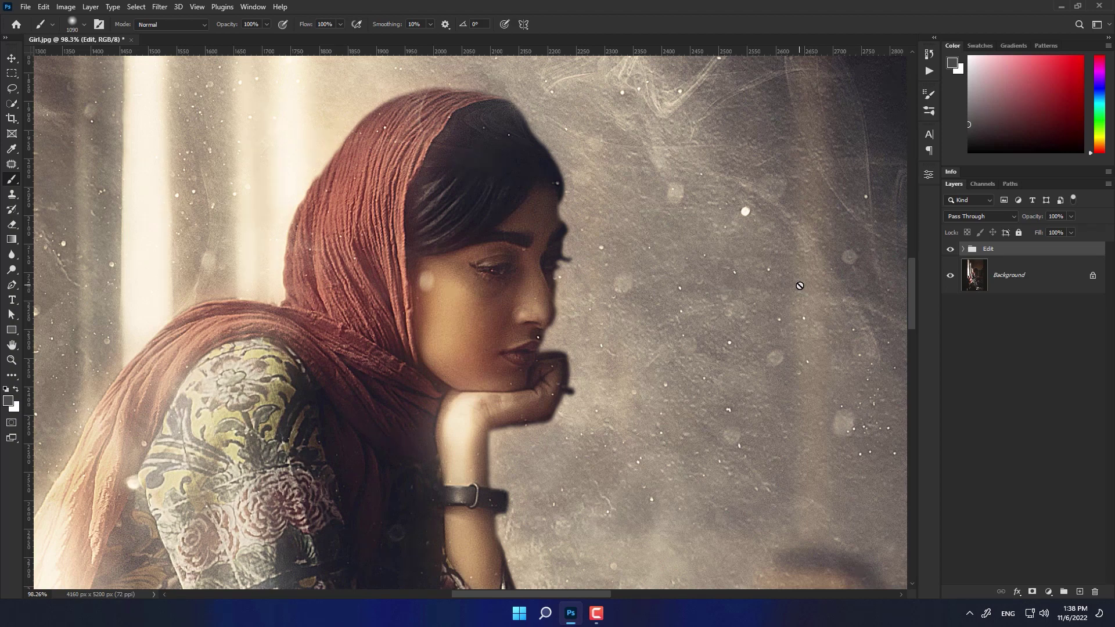
{"action": "scroll", "coordinate": [800, 285], "scroll_direction": "down", "scroll_amount": 3}
{"action": "scroll", "coordinate": [749, 250], "scroll_direction": "up", "scroll_amount": 2}
{"action": "scroll", "coordinate": [749, 250], "scroll_direction": "up", "scroll_amount": 1}
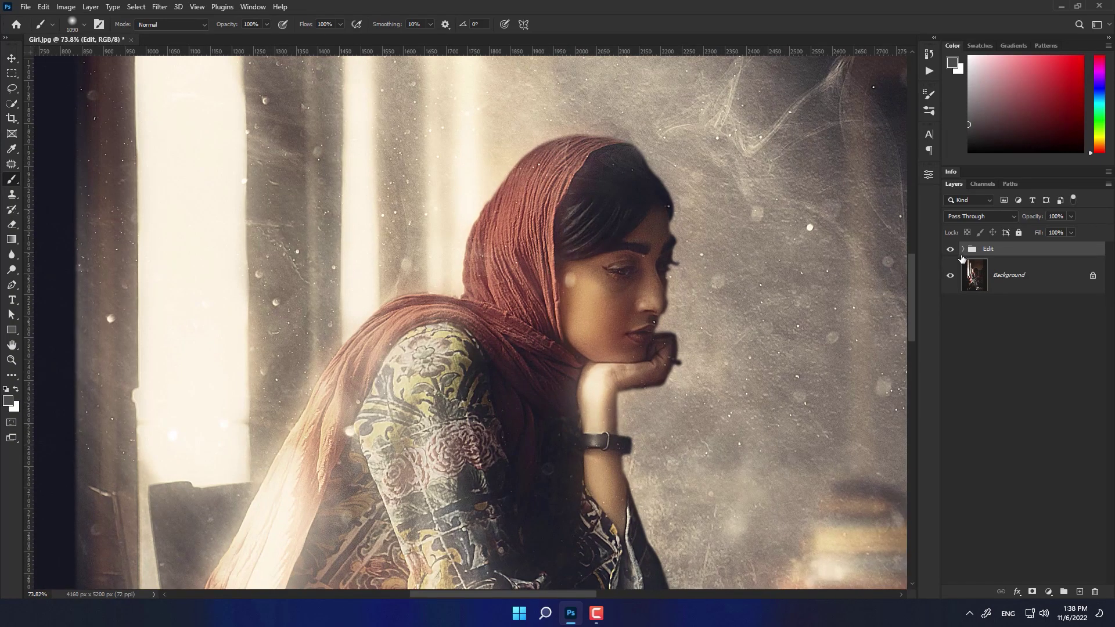
{"action": "left_click", "coordinate": [962, 249]}
{"action": "scroll", "coordinate": [1028, 454], "scroll_direction": "down", "scroll_amount": 3}
{"action": "scroll", "coordinate": [1022, 464], "scroll_direction": "down", "scroll_amount": 2}
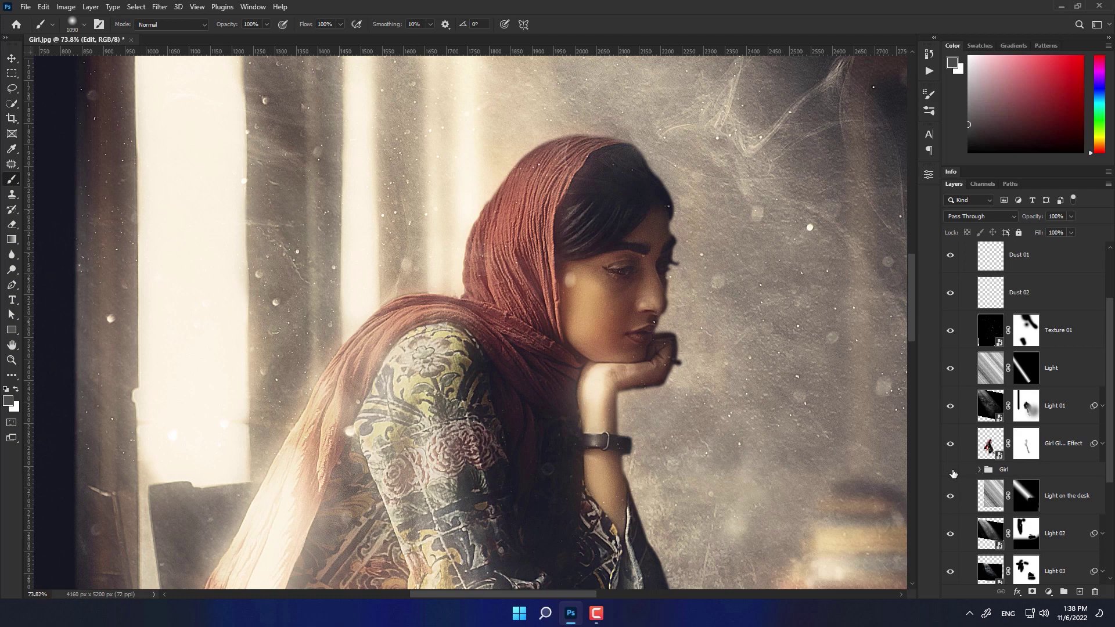
{"action": "left_click", "coordinate": [951, 470]}
Target the Girl layer mask with a small white brush.
{"action": "left_click", "coordinate": [979, 469]}
{"action": "left_click", "coordinate": [1041, 533]}
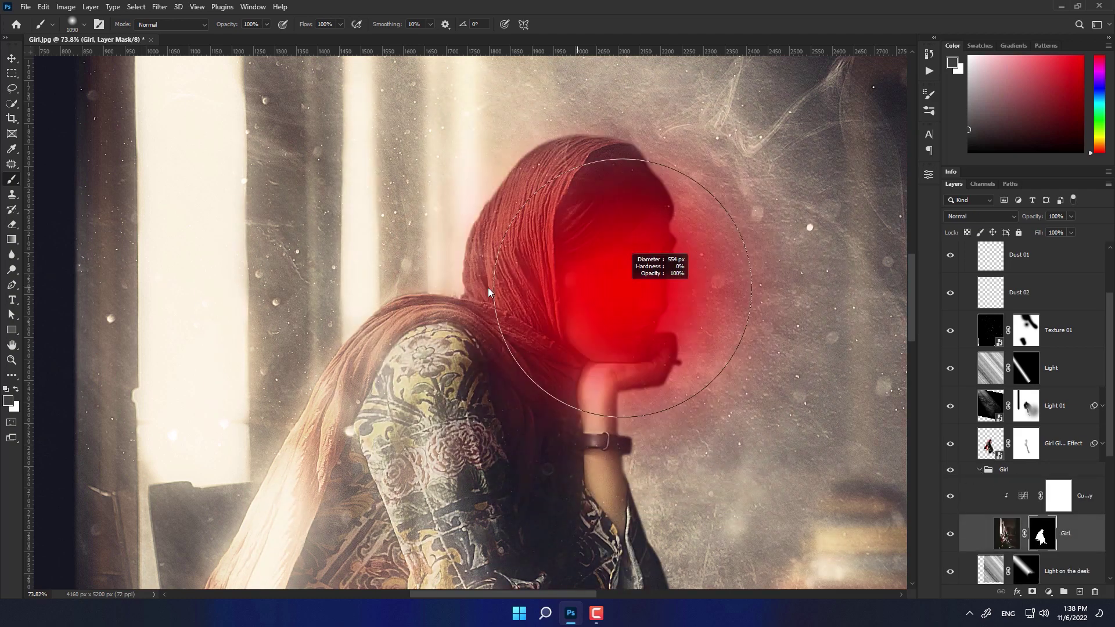
{"action": "right_click", "coordinate": [656, 219]}
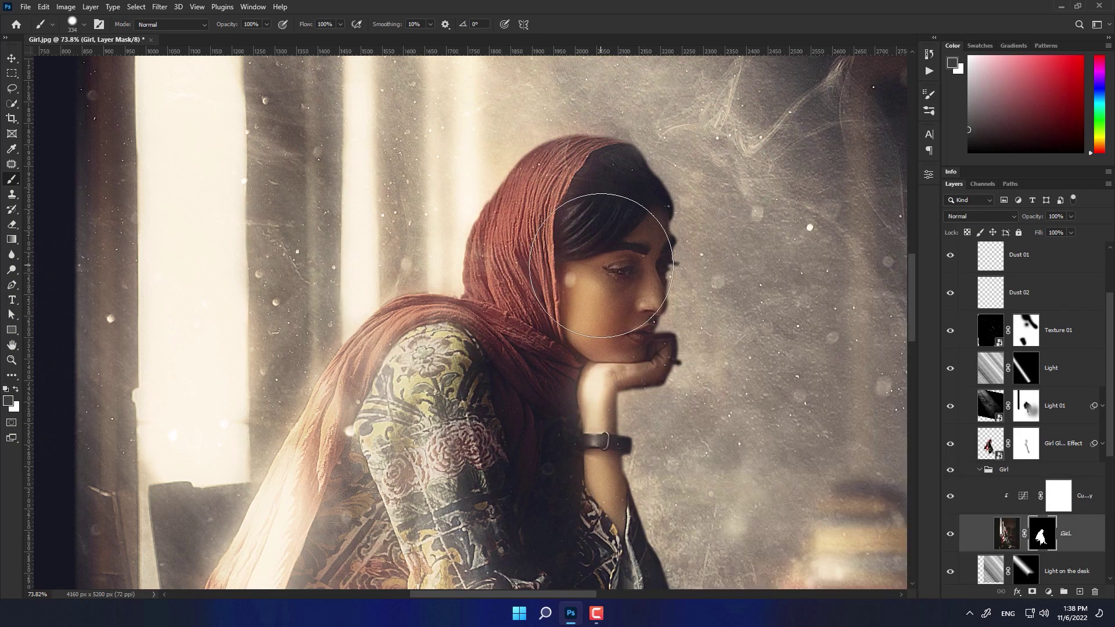
{"action": "key", "text": "Escape"}
{"action": "key", "text": "s"}
{"action": "key", "text": "x"}
{"action": "key", "text": "bracketleft"}
{"action": "key", "text": "bracketleft"}
{"action": "key", "text": "bracketleft"}
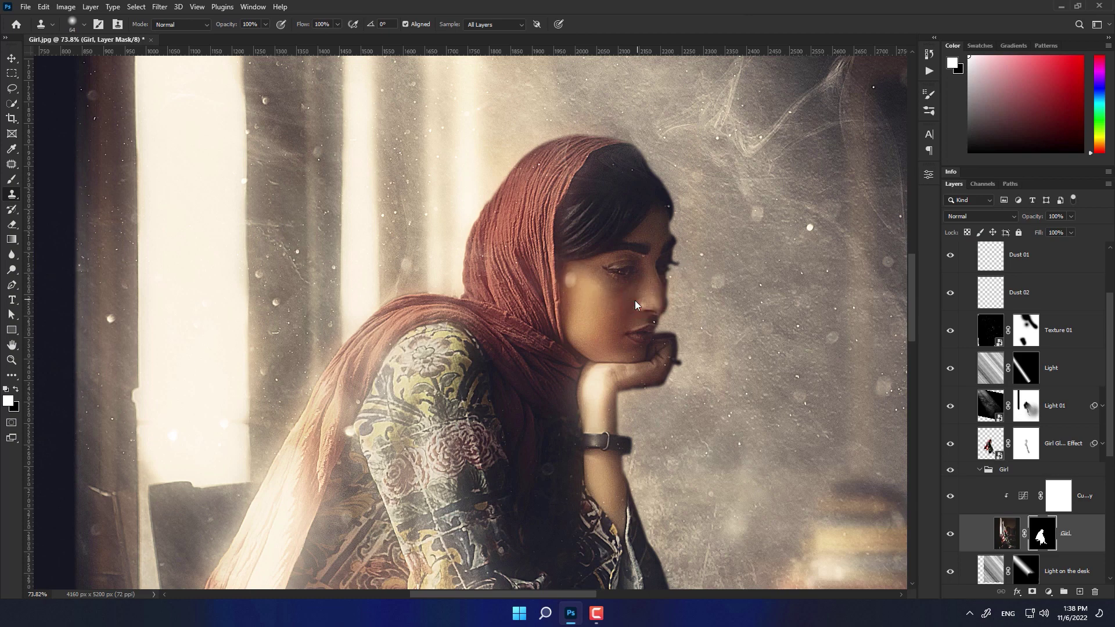
{"action": "key", "text": "b"}
Paint the mask along the top edge of the hand below the lips.
{"action": "scroll", "coordinate": [660, 258], "scroll_direction": "up", "scroll_amount": 1, "text": "alt"}
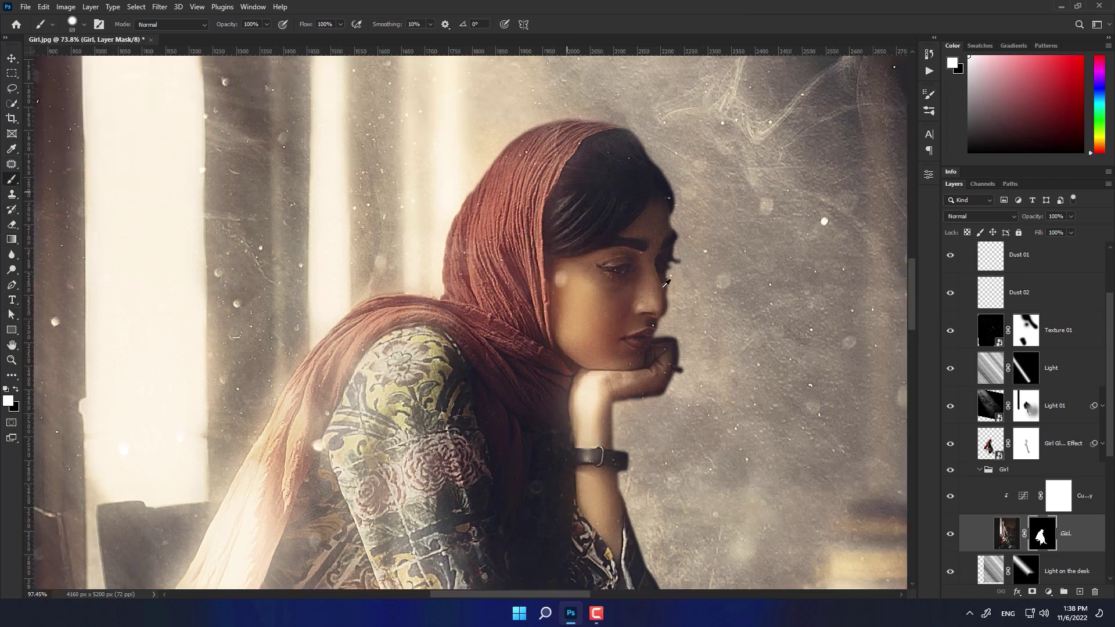
{"action": "scroll", "coordinate": [659, 259], "scroll_direction": "up", "scroll_amount": 3, "text": "alt"}
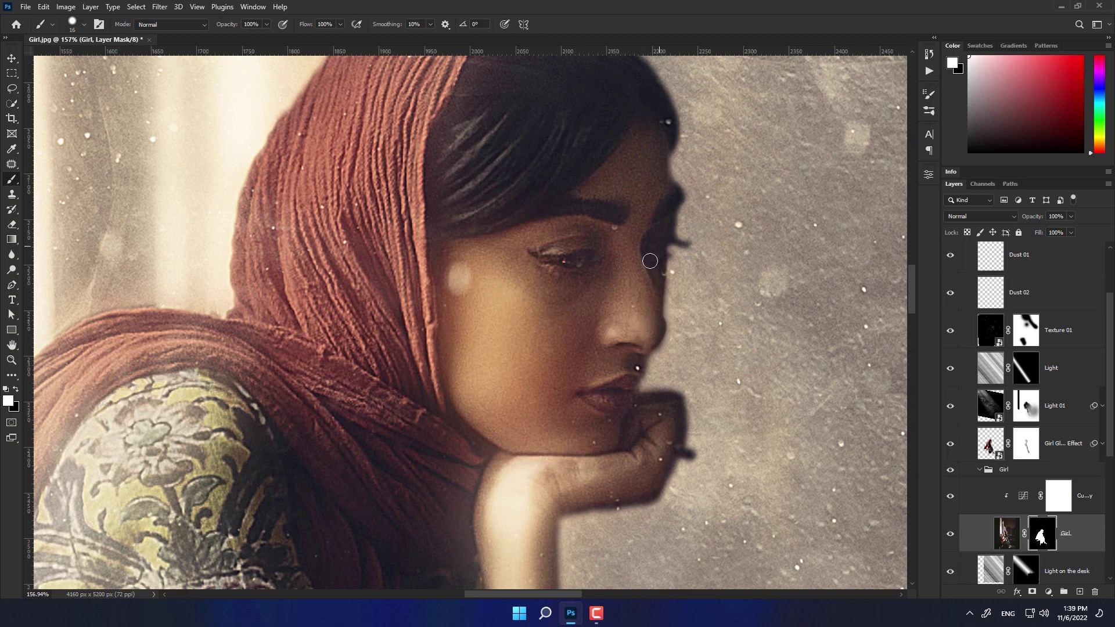
{"action": "scroll", "coordinate": [637, 322], "scroll_direction": "down", "scroll_amount": 3}
{"action": "scroll", "coordinate": [657, 392], "scroll_direction": "up", "scroll_amount": 3}
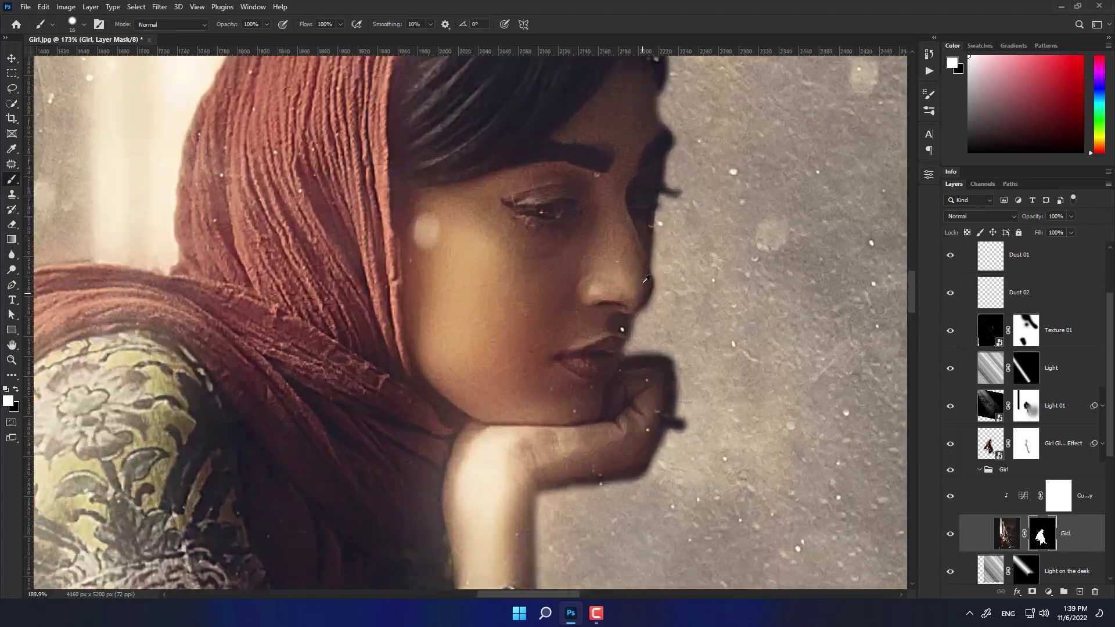
{"action": "scroll", "coordinate": [644, 325], "scroll_direction": "up", "scroll_amount": 2}
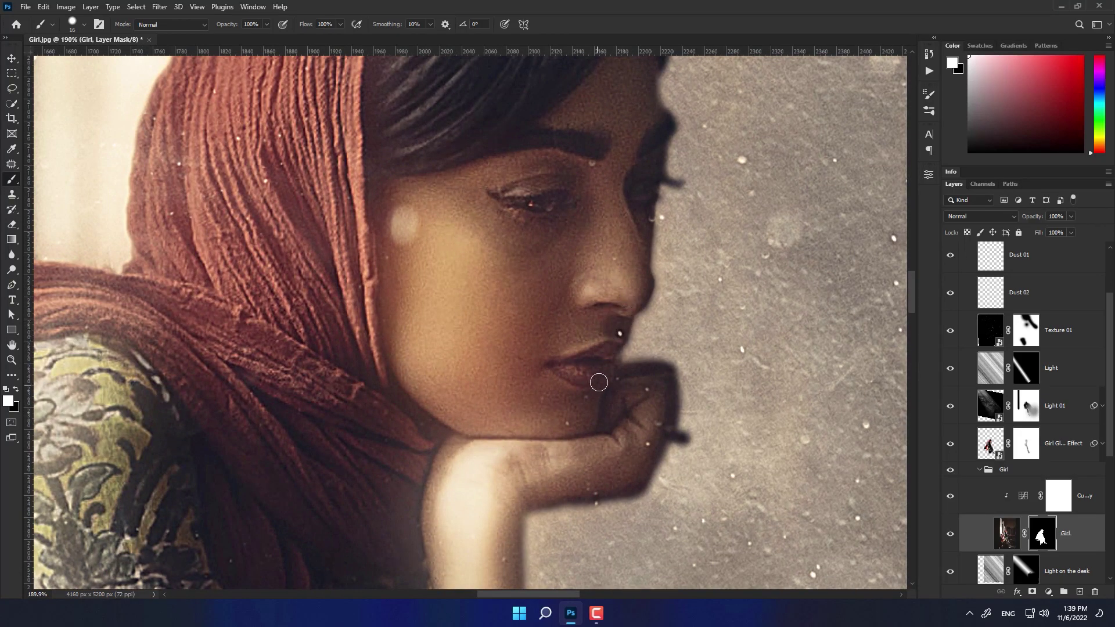
{"action": "left_click_drag", "start_coordinate": [610, 366], "coordinate": [667, 381]}
{"action": "scroll", "coordinate": [631, 388], "scroll_direction": "down", "scroll_amount": 4}
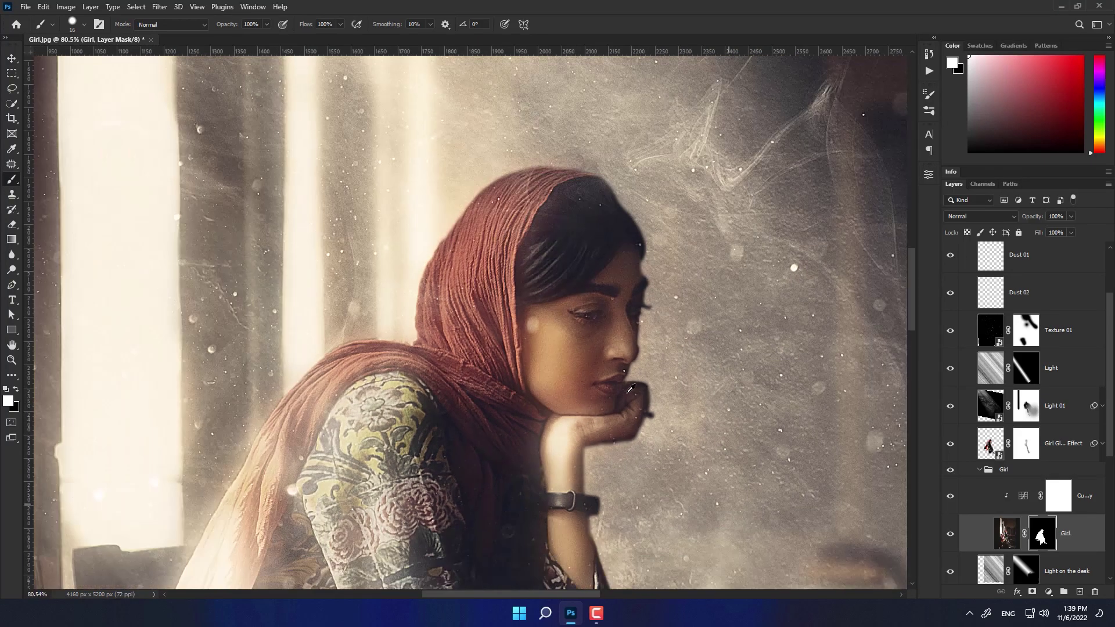
{"action": "left_click_drag", "start_coordinate": [656, 451], "coordinate": [655, 415]}
Check the Girl mask properties, then undo a stray mask stroke along the nose.
{"action": "left_click", "coordinate": [929, 175]}
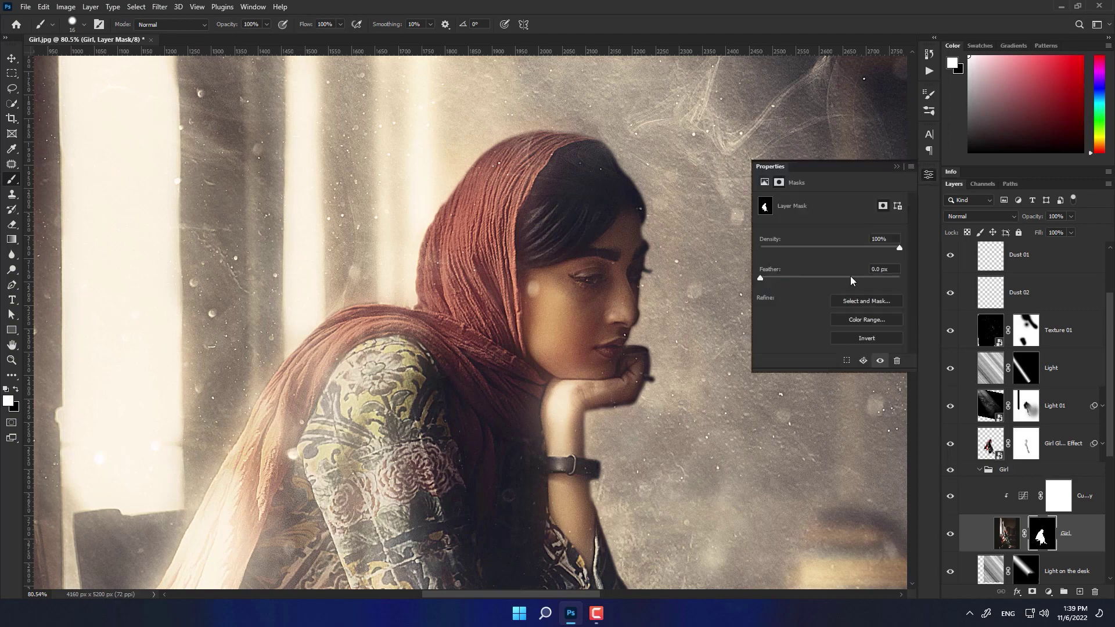
{"action": "left_click", "coordinate": [897, 167]}
{"action": "scroll", "coordinate": [619, 314], "scroll_direction": "up", "scroll_amount": 5}
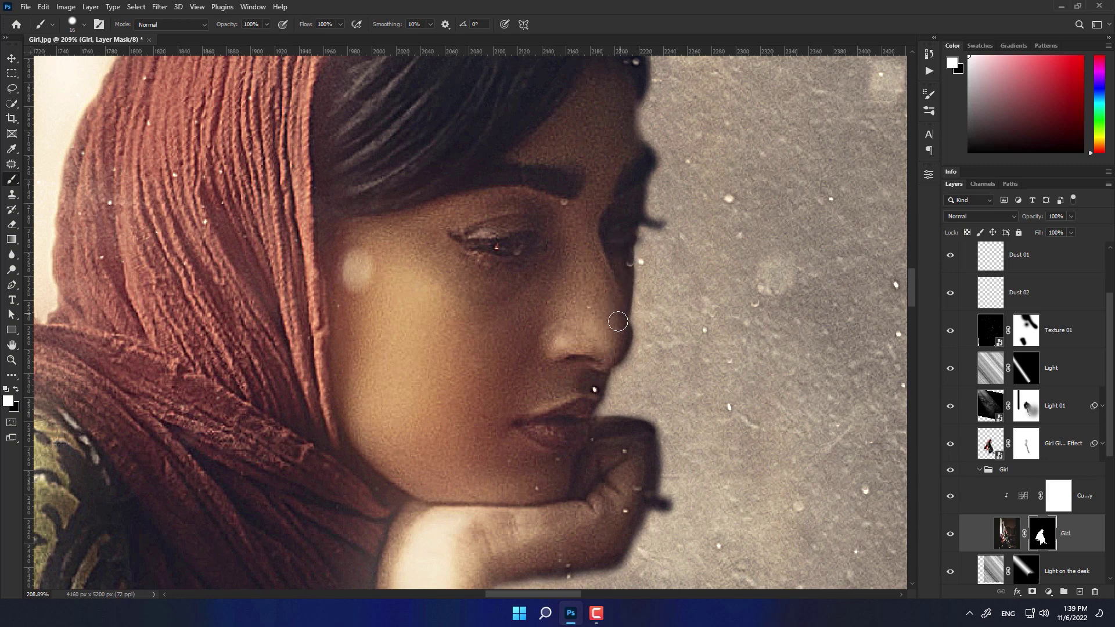
{"action": "mouse_move", "coordinate": [617, 300]}
{"action": "left_mouse_down"}
{"action": "mouse_move", "coordinate": [617, 335]}
{"action": "mouse_move", "coordinate": [622, 260]}
{"action": "left_mouse_up"}
{"action": "key", "text": "ctrl+z"}
{"action": "key", "text": "ctrl+z"}
{"action": "scroll", "coordinate": [662, 313], "scroll_direction": "down", "scroll_amount": 3}
{"action": "scroll", "coordinate": [667, 325], "scroll_direction": "down", "scroll_amount": 2}
{"action": "scroll", "coordinate": [674, 337], "scroll_direction": "down", "scroll_amount": 1}
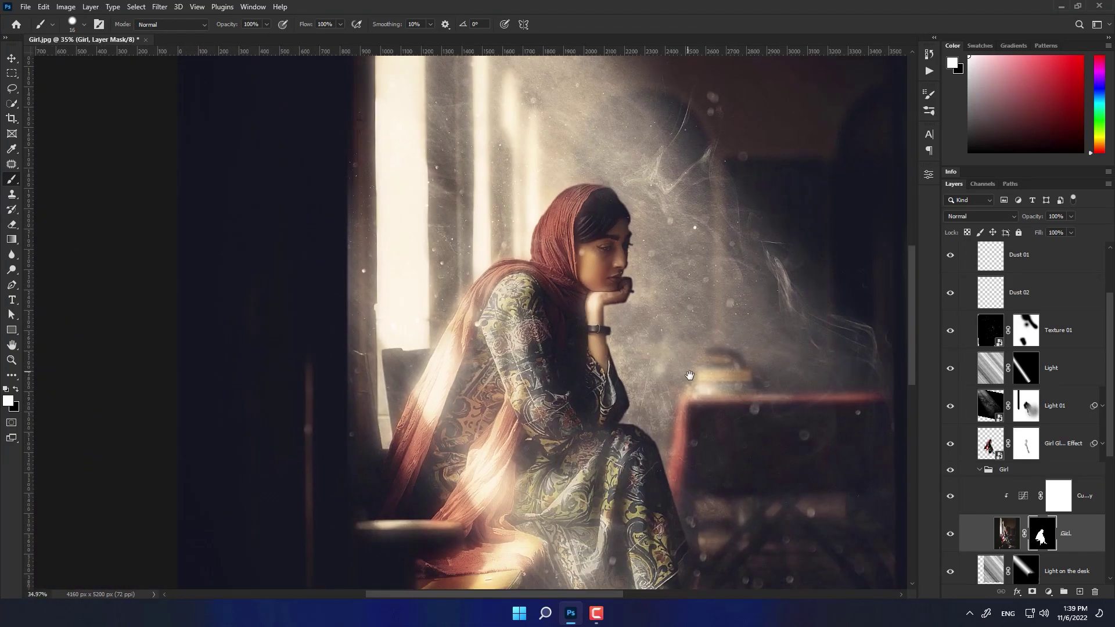
{"action": "scroll", "coordinate": [675, 343], "scroll_direction": "down", "scroll_amount": 1}
{"action": "scroll", "coordinate": [673, 355], "scroll_direction": "up", "scroll_amount": 4}
{"action": "scroll", "coordinate": [682, 364], "scroll_direction": "down", "scroll_amount": 5}
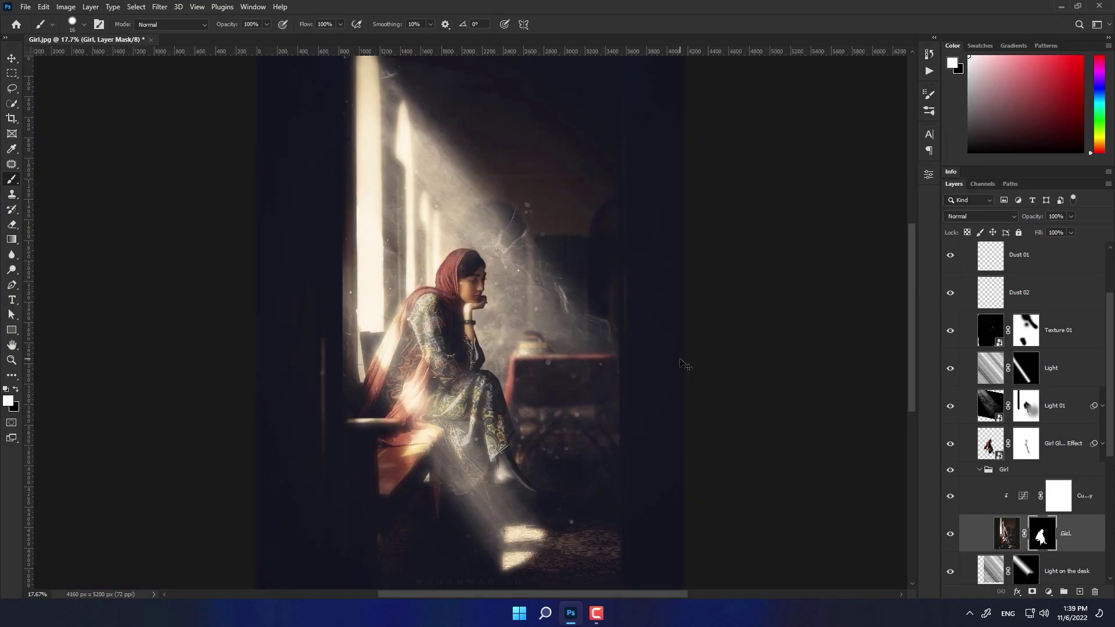
Collapse the Edit group and toggle it off and on to compare with the original.
{"action": "scroll", "coordinate": [987, 348], "scroll_direction": "up", "scroll_amount": 5}
{"action": "left_click", "coordinate": [962, 249]}
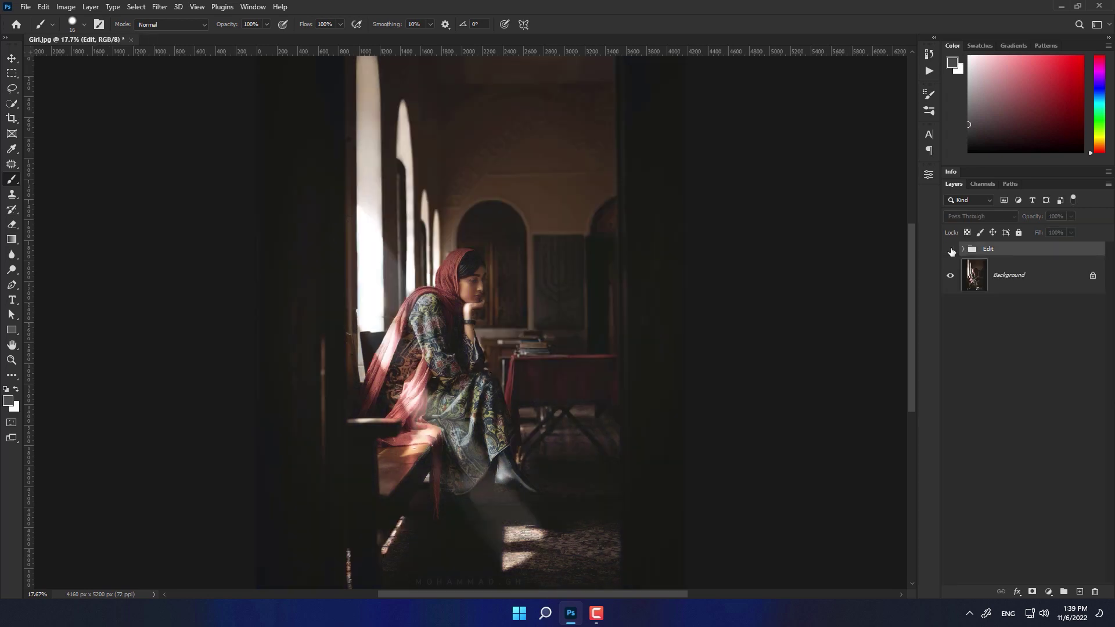
{"action": "left_click", "coordinate": [950, 249]}
{"action": "left_click", "coordinate": [950, 249]}
Expand the Edit group and select the Girl layer's mask to inspect it.
{"action": "scroll", "coordinate": [482, 265], "scroll_direction": "up", "scroll_amount": 2}
{"action": "scroll", "coordinate": [481, 265], "scroll_direction": "up", "scroll_amount": 2}
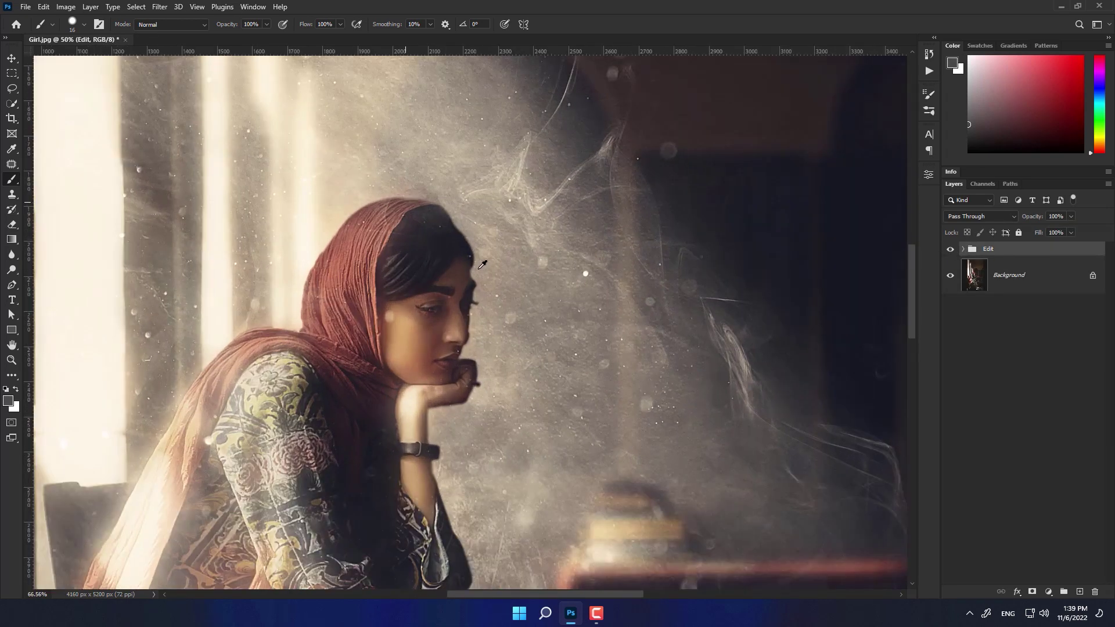
{"action": "scroll", "coordinate": [481, 265], "scroll_direction": "up", "scroll_amount": 2}
{"action": "left_click", "coordinate": [964, 249]}
{"action": "scroll", "coordinate": [1023, 489], "scroll_direction": "down", "scroll_amount": 2}
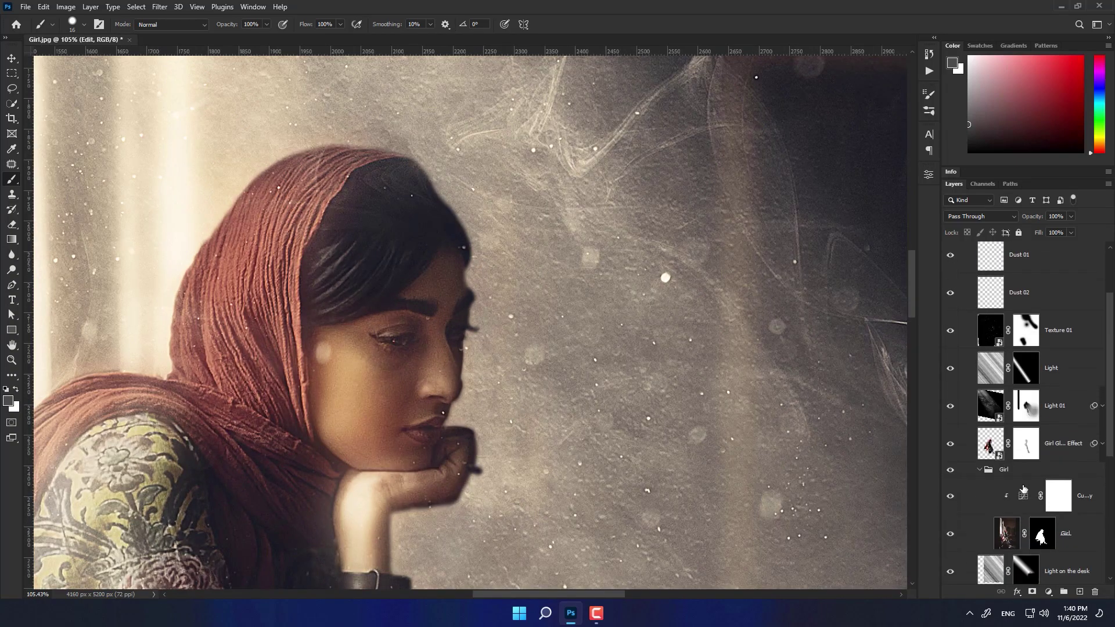
{"action": "left_click", "coordinate": [1040, 533]}
{"action": "scroll", "coordinate": [480, 293], "scroll_direction": "up", "scroll_amount": 1}
{"action": "scroll", "coordinate": [472, 293], "scroll_direction": "down", "scroll_amount": 1}
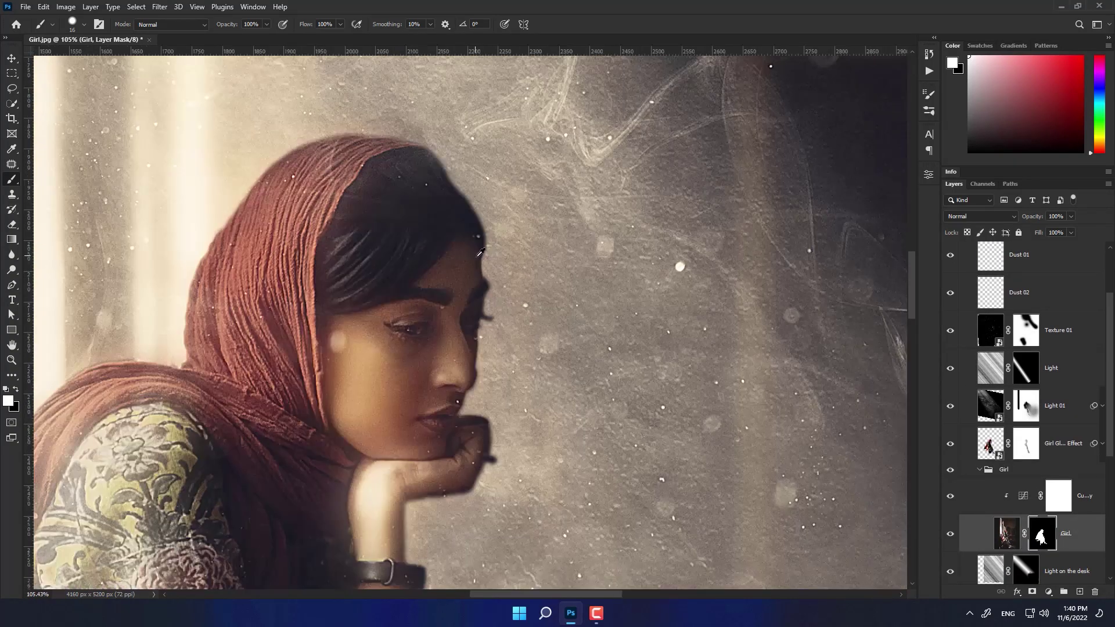
{"action": "scroll", "coordinate": [580, 337], "scroll_direction": "down", "scroll_amount": 3}
Fold the Edit group closed again and compare the finished edit against the original.
{"action": "left_click_drag", "start_coordinate": [511, 370], "coordinate": [543, 323]}
{"action": "scroll", "coordinate": [584, 364], "scroll_direction": "down", "scroll_amount": 2}
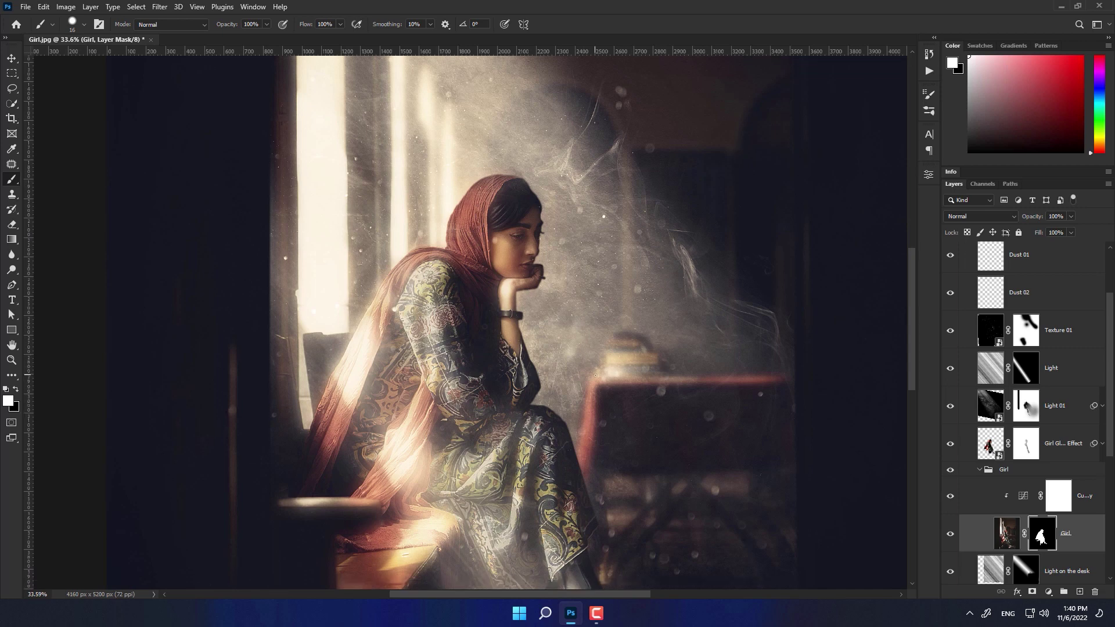
{"action": "scroll", "coordinate": [1023, 406], "scroll_direction": "up", "scroll_amount": 2}
{"action": "left_click", "coordinate": [963, 249]}
{"action": "scroll", "coordinate": [682, 293], "scroll_direction": "down", "scroll_amount": 1}
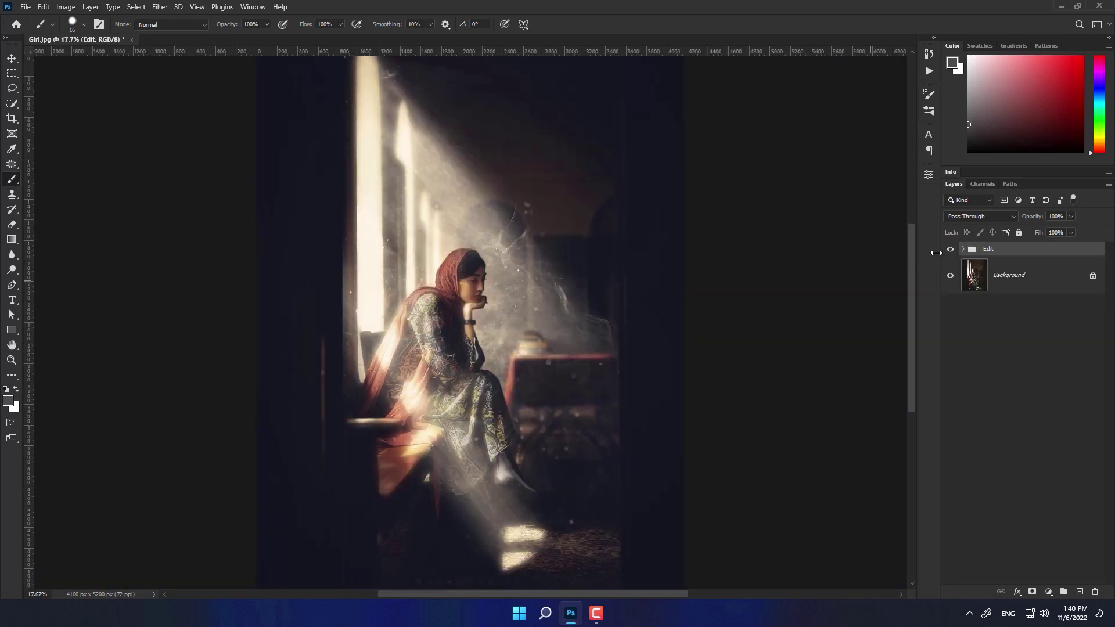
{"action": "left_click", "coordinate": [950, 249]}
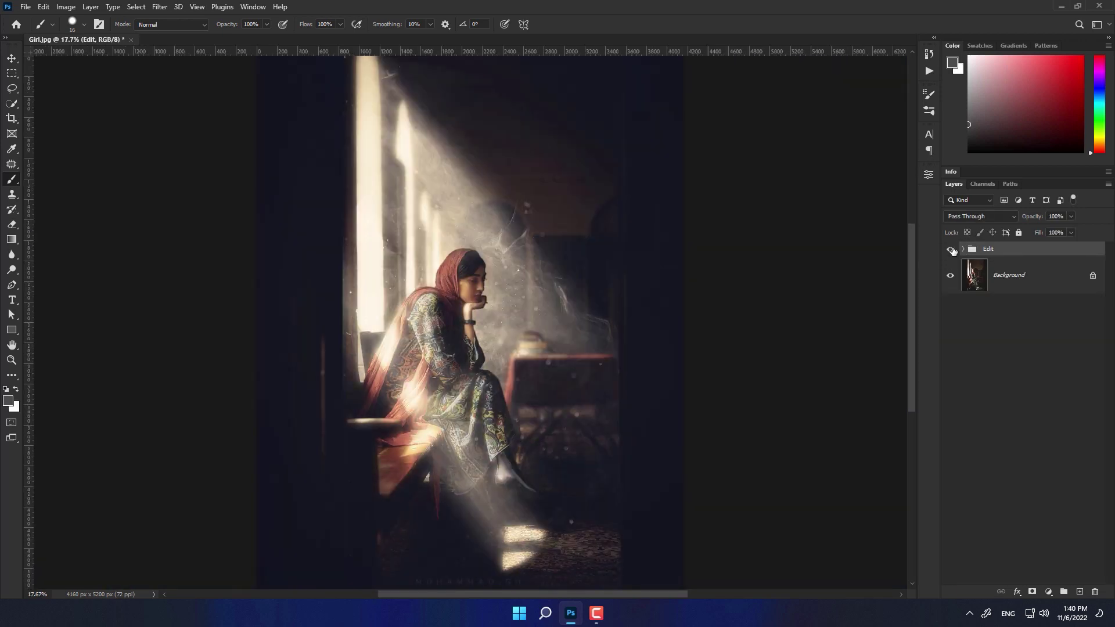